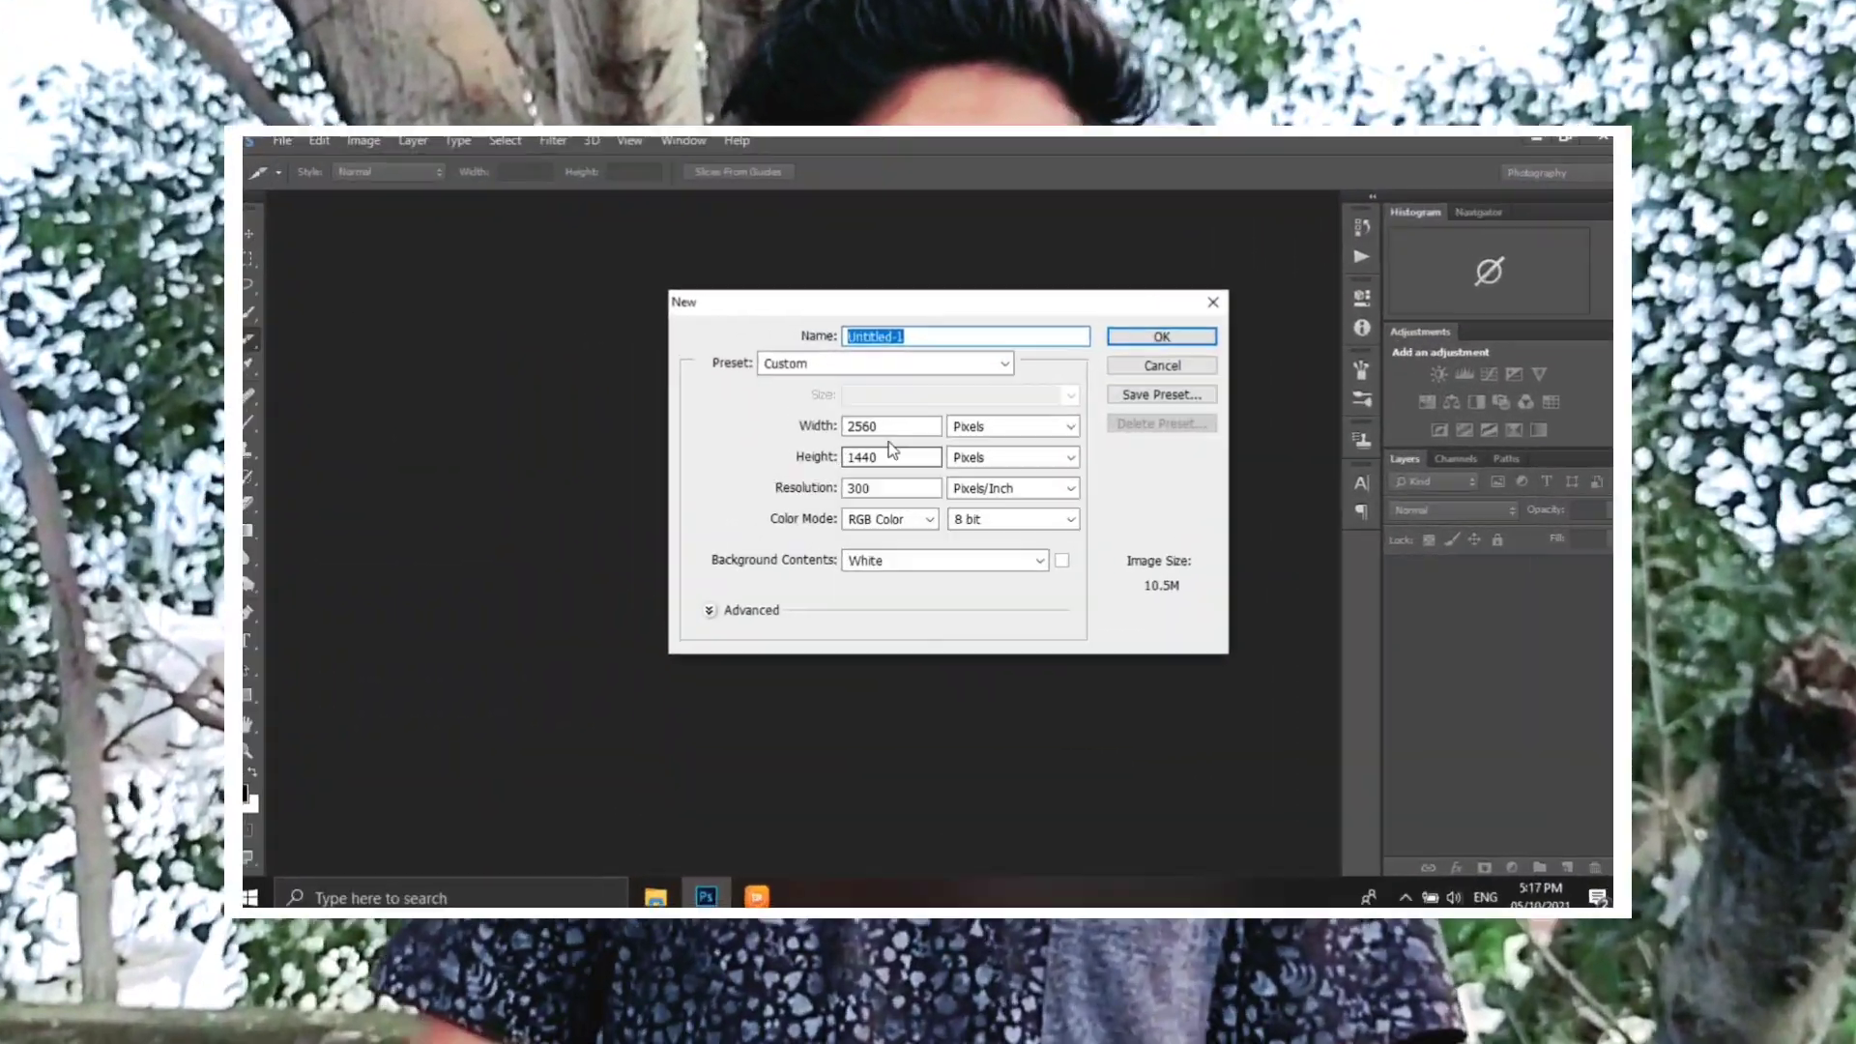
- Select the Height value in the New document dialog so it can be set to 2560 px
{"action": "double_click", "coordinate": [891, 449]}
- Create the new document with a height of 2560 px and dock it in the workspace
{"action": "type", "text": "2560"}
{"action": "left_click", "coordinate": [1193, 277]}
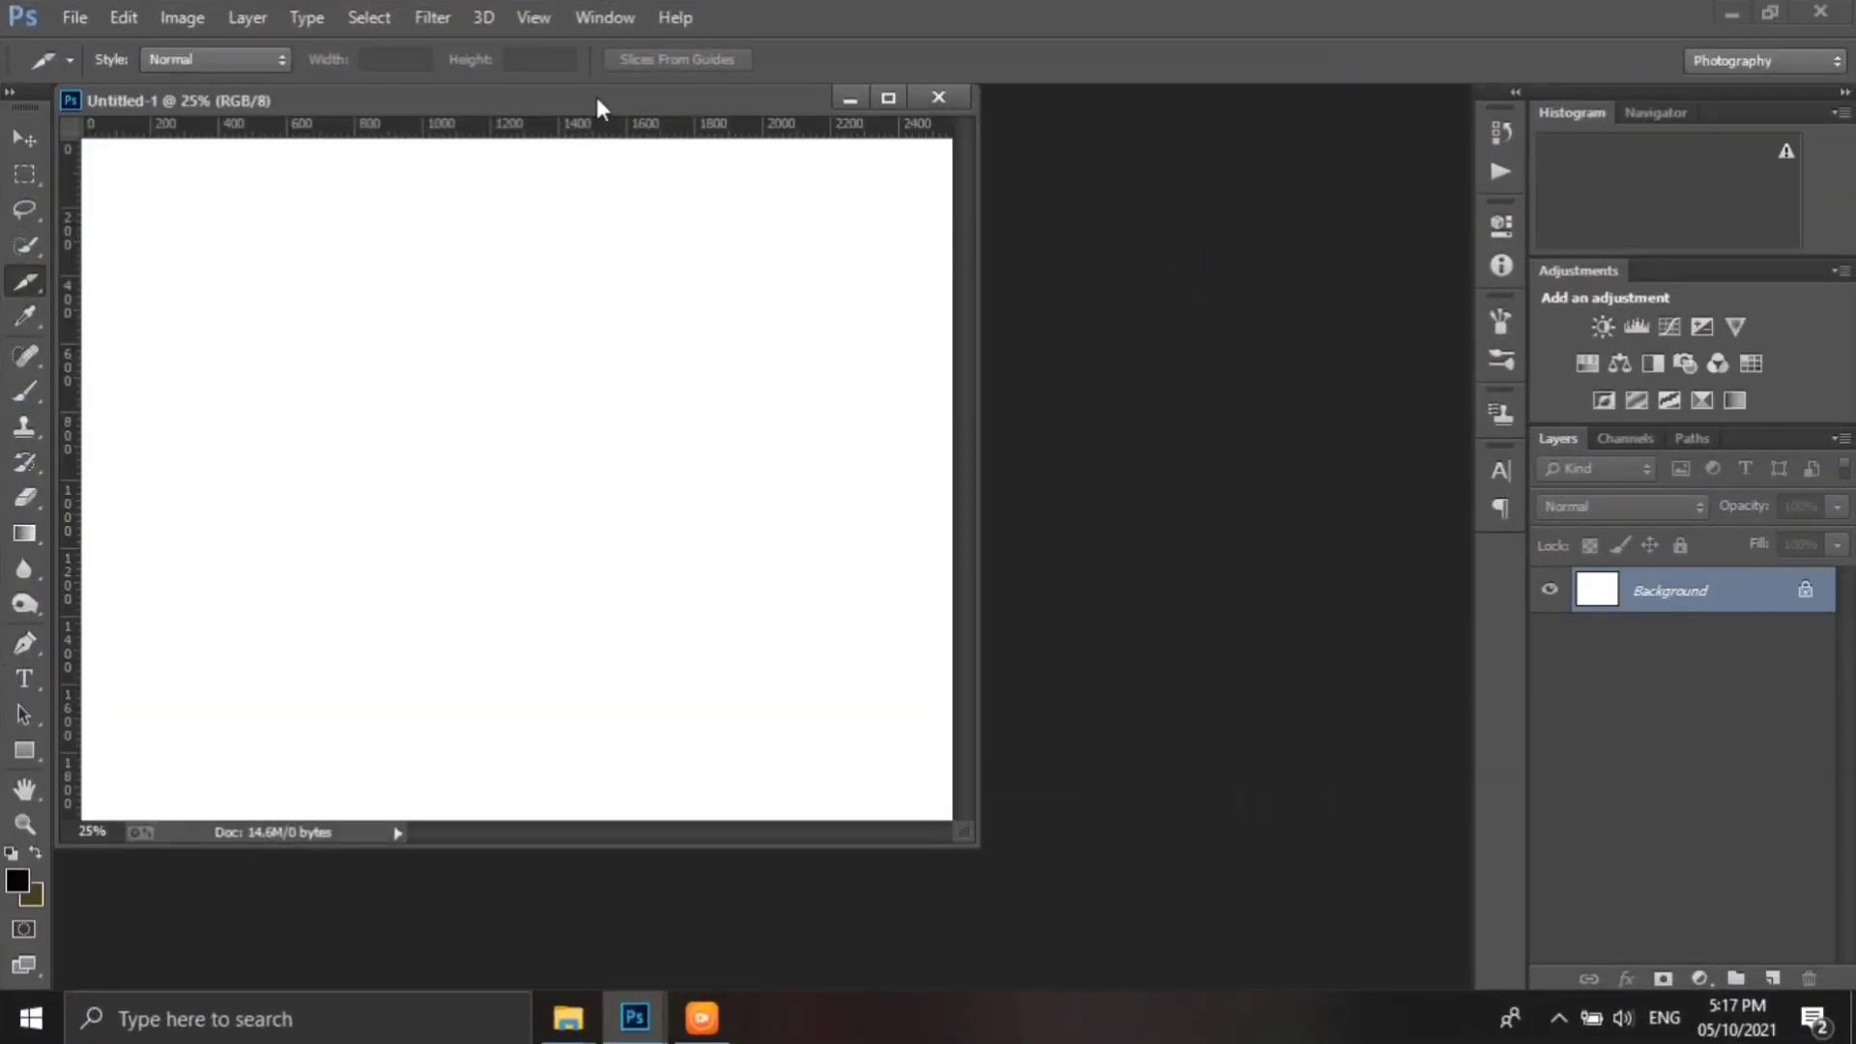
{"action": "left_click_drag", "start_coordinate": [599, 107], "coordinate": [387, 92]}
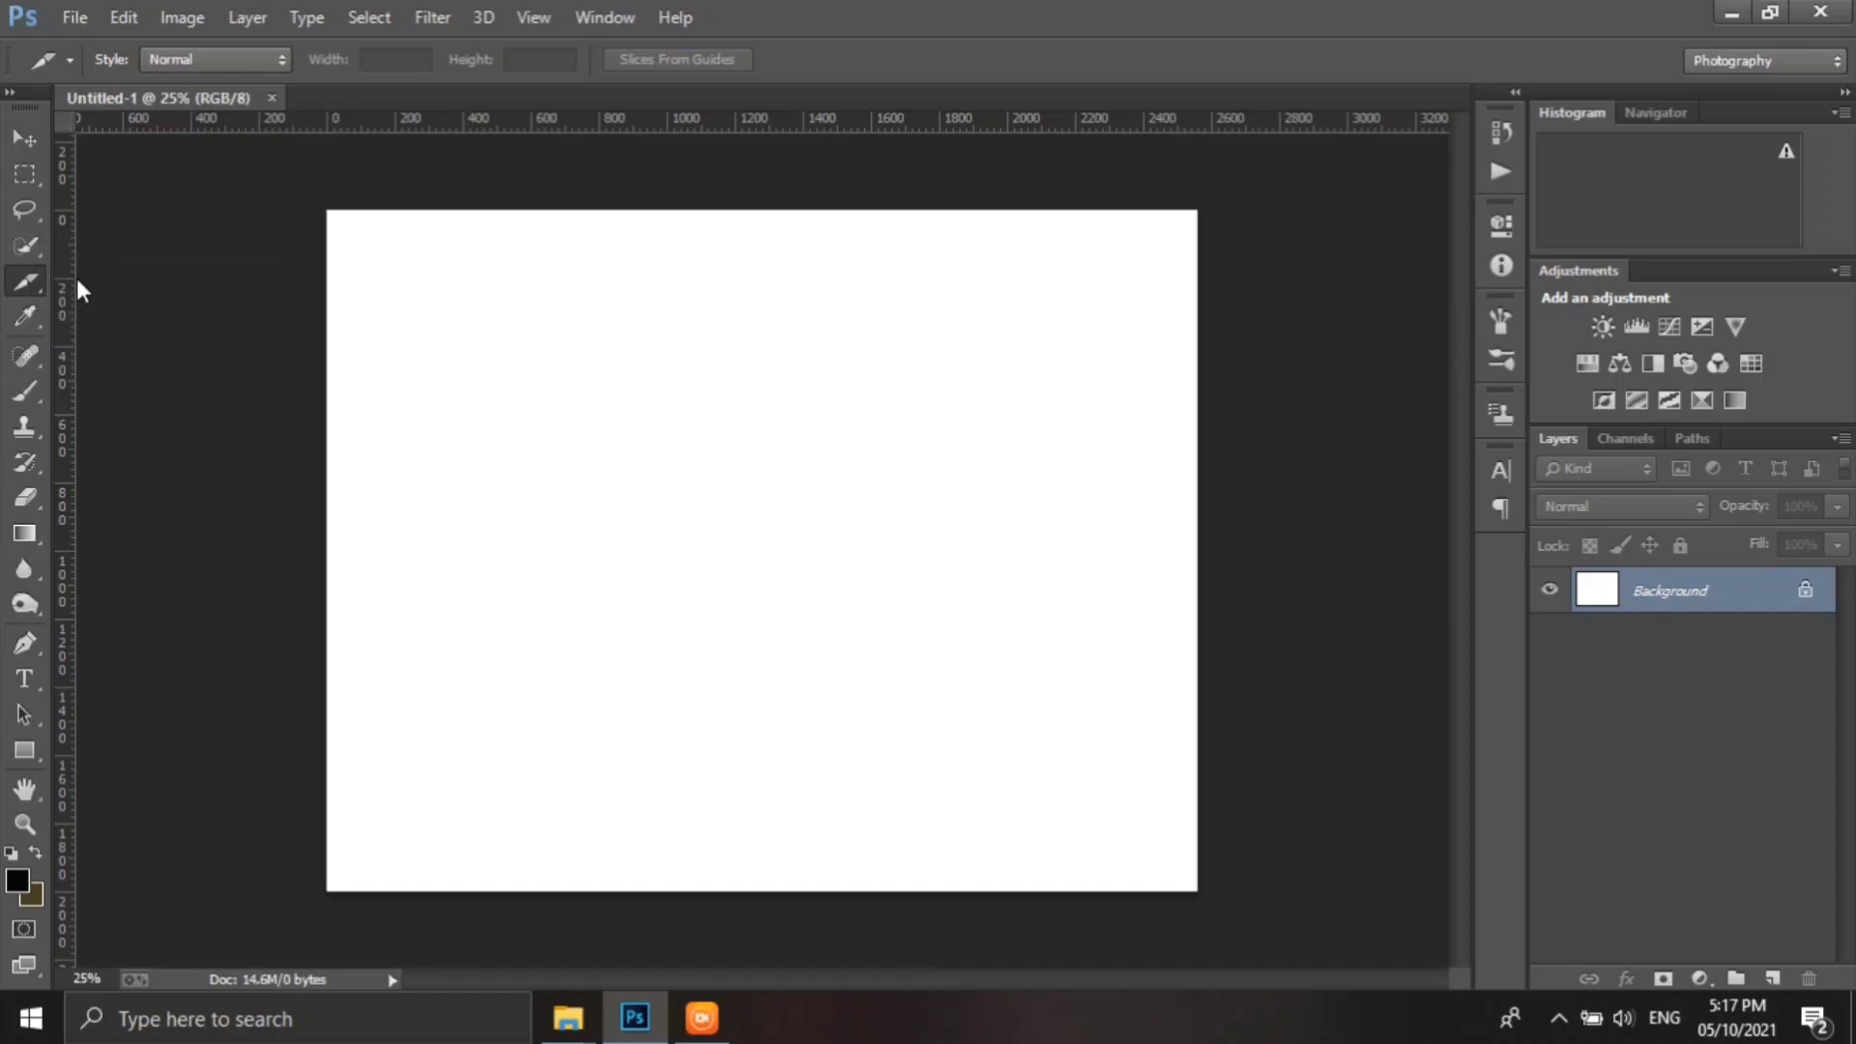
- Crop the canvas to a 4:5 ratio
{"action": "left_click", "coordinate": [24, 280]}
{"action": "left_click", "coordinate": [106, 59]}
{"action": "left_click", "coordinate": [198, 193]}
- Resize the image to 2500 pixels wide in Image Size
{"action": "left_click", "coordinate": [1251, 56]}
{"action": "left_click", "coordinate": [182, 17]}
{"action": "left_click", "coordinate": [222, 195]}
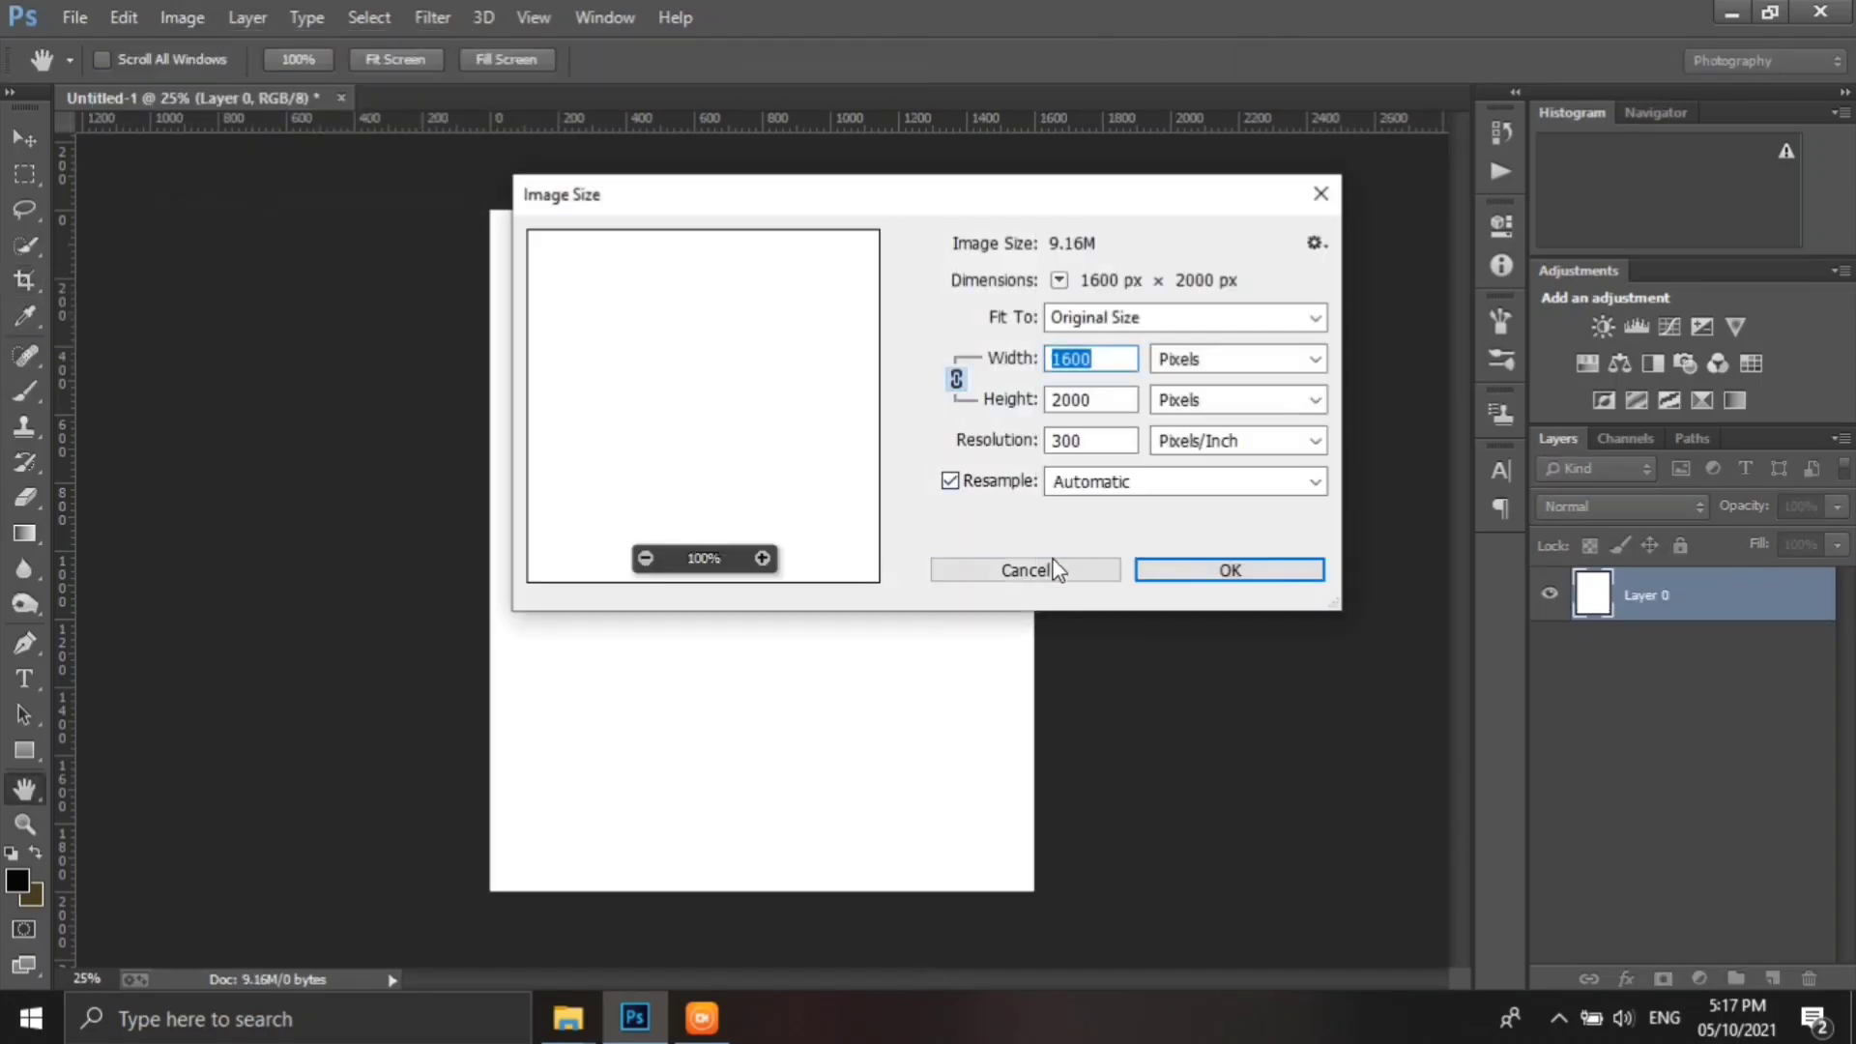
{"action": "type", "text": "2500"}
{"action": "left_click", "coordinate": [1228, 573]}
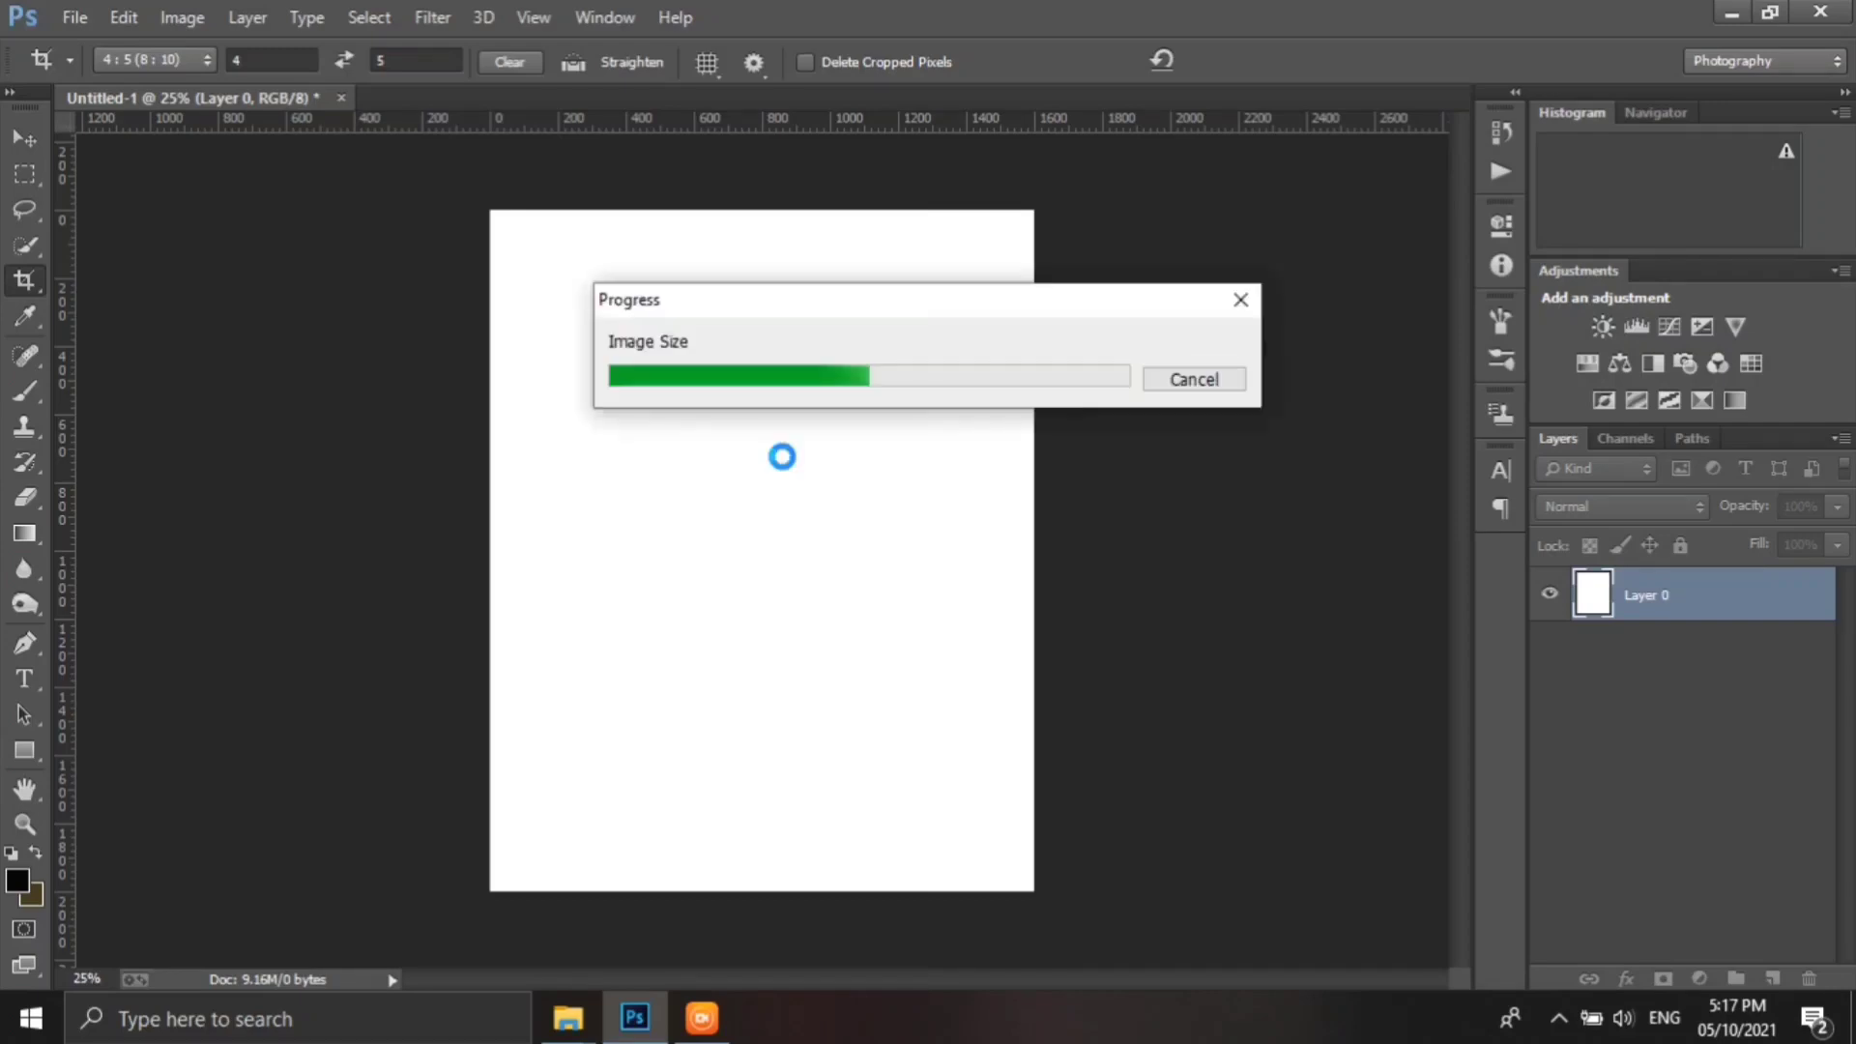
- Place the seated man image as an embedded layer and delete the white background layer
{"action": "left_click", "coordinate": [74, 17]}
{"action": "left_click", "coordinate": [198, 407]}
{"action": "double_click", "coordinate": [895, 225]}
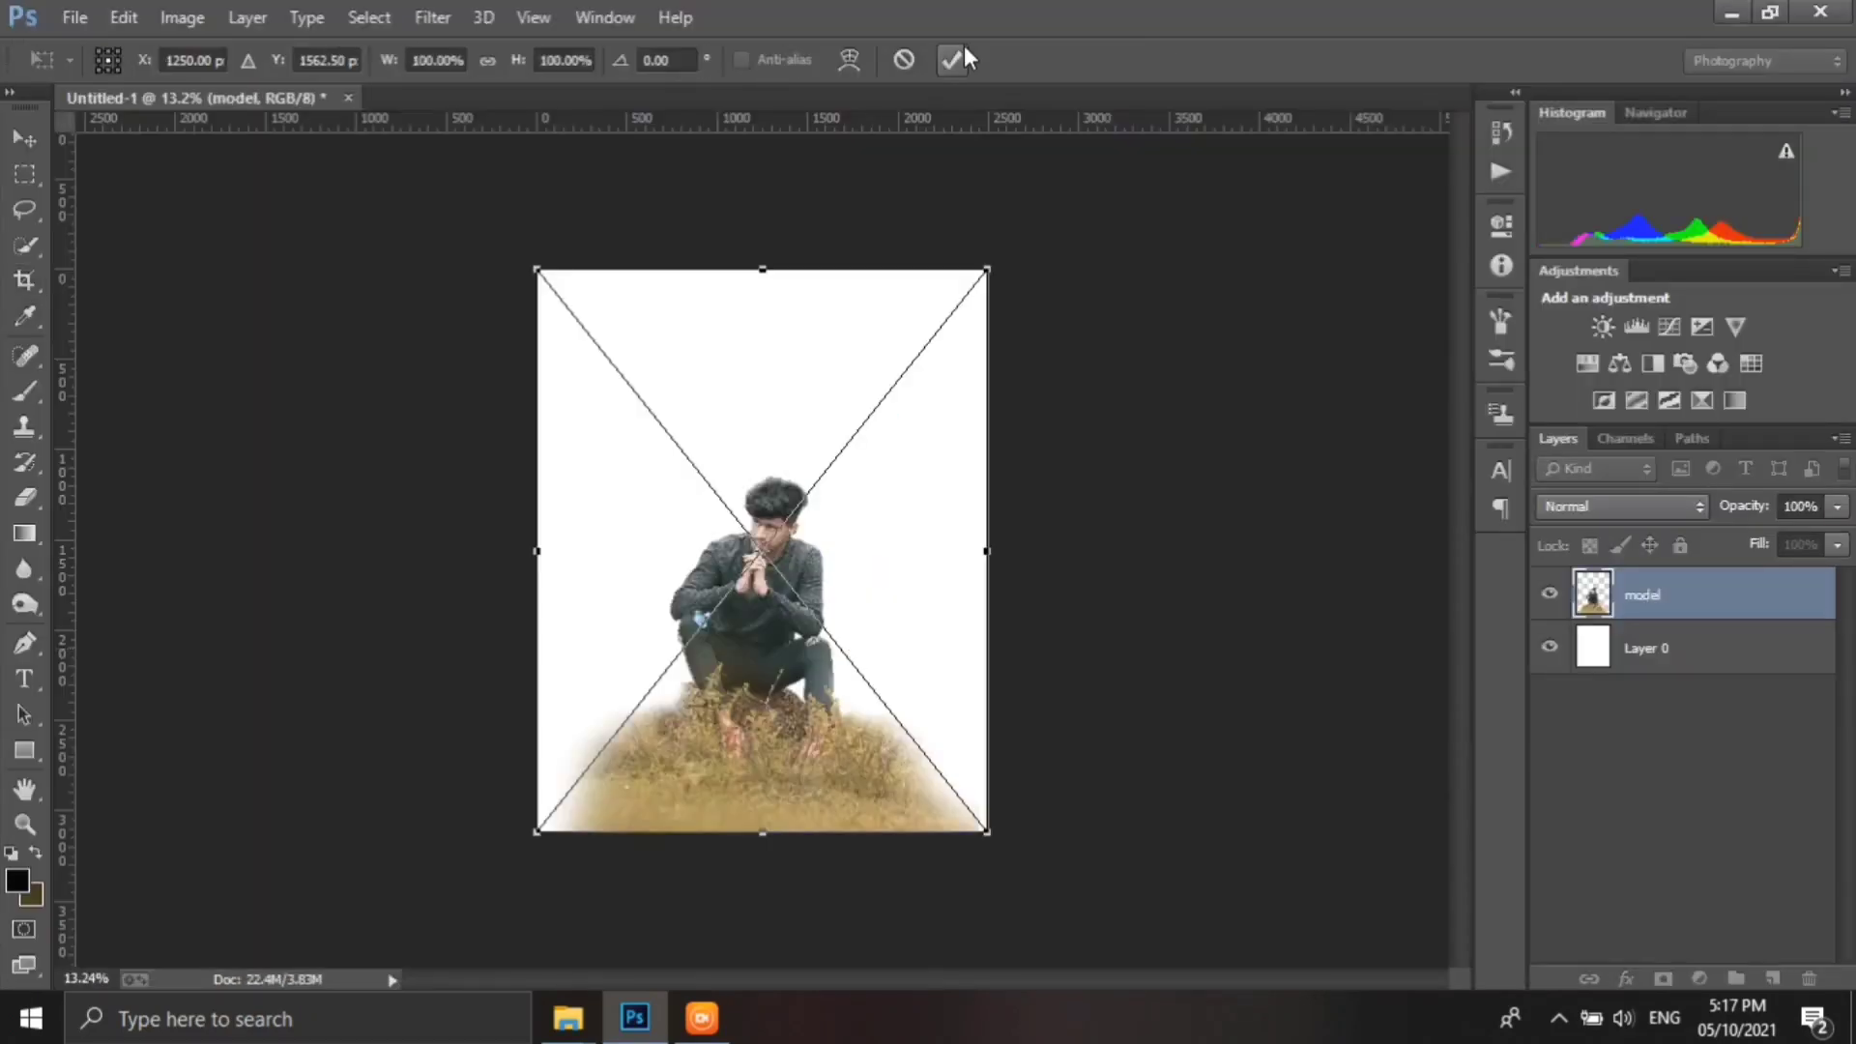
{"action": "key", "text": "Return"}
{"action": "key", "text": "Delete"}
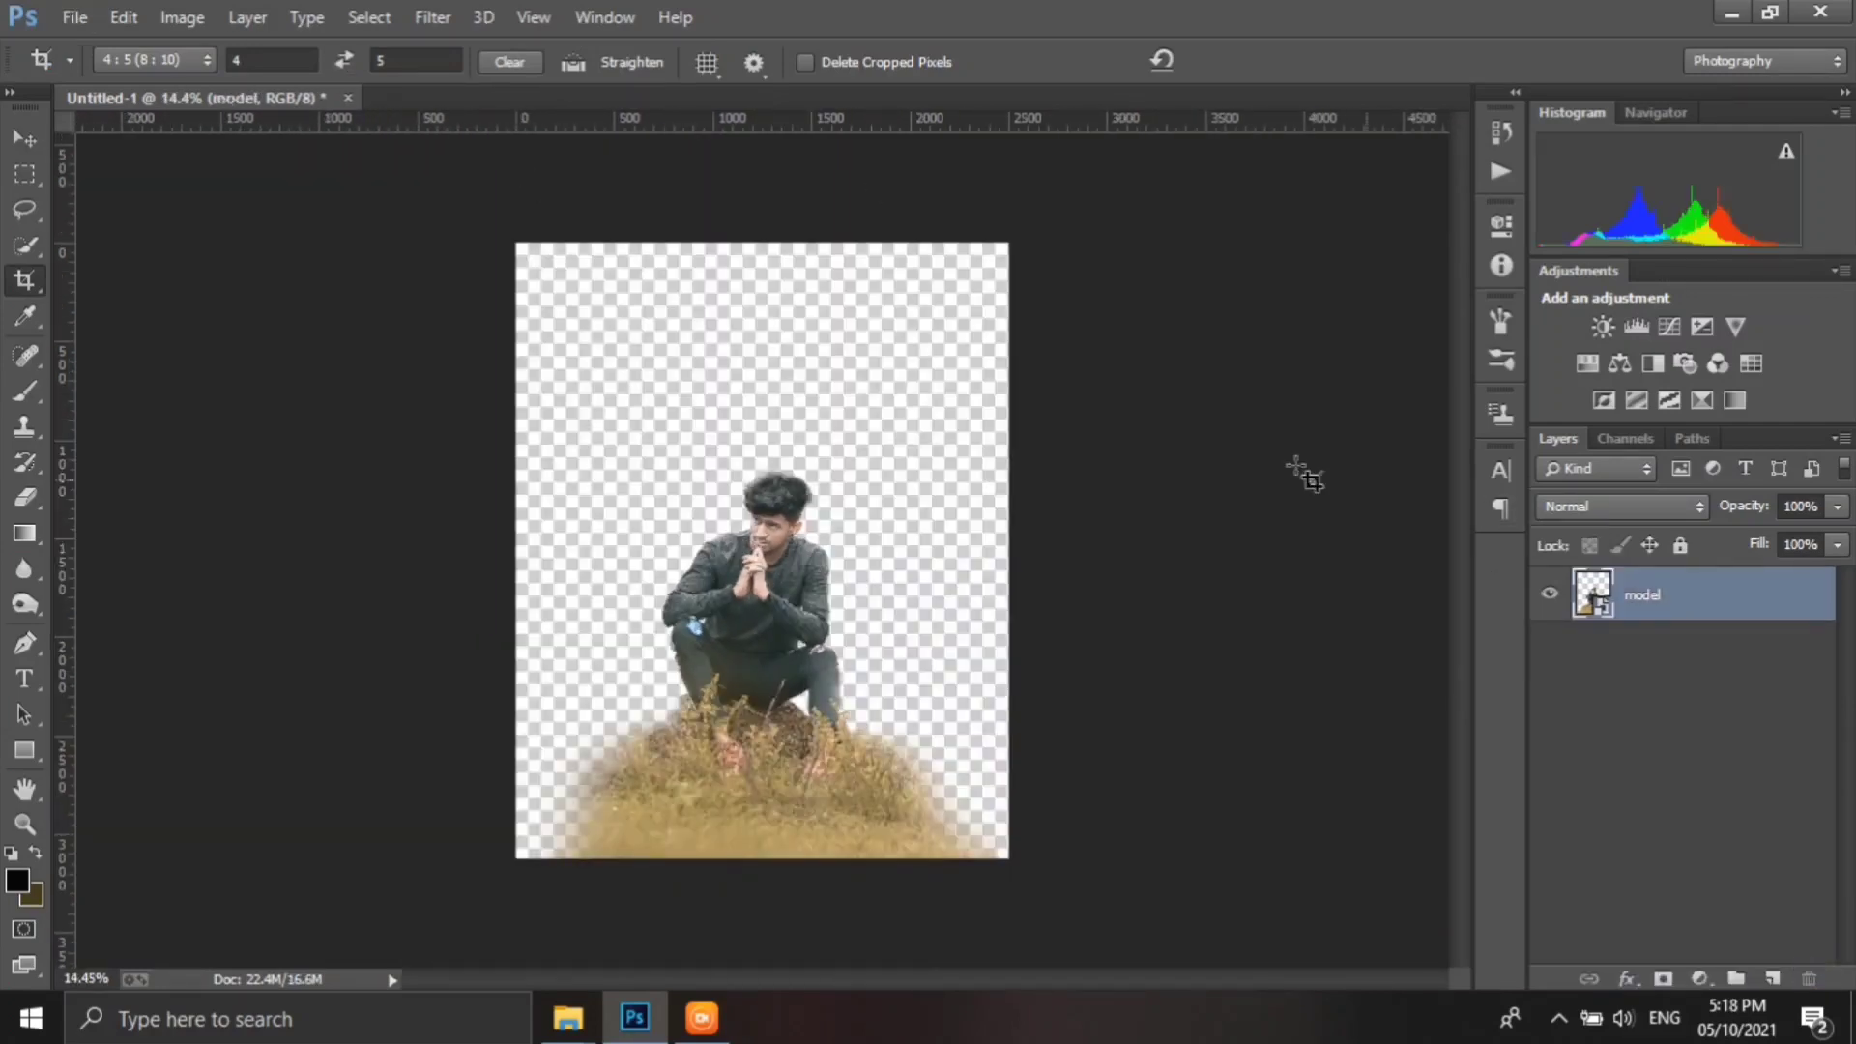
{"action": "left_click", "coordinate": [75, 17]}
- Place the misty rocks photo below the model and enlarge it past the canvas edges
{"action": "left_click", "coordinate": [198, 404]}
{"action": "double_click", "coordinate": [1092, 193]}
{"action": "left_click_drag", "start_coordinate": [938, 537], "coordinate": [939, 485]}
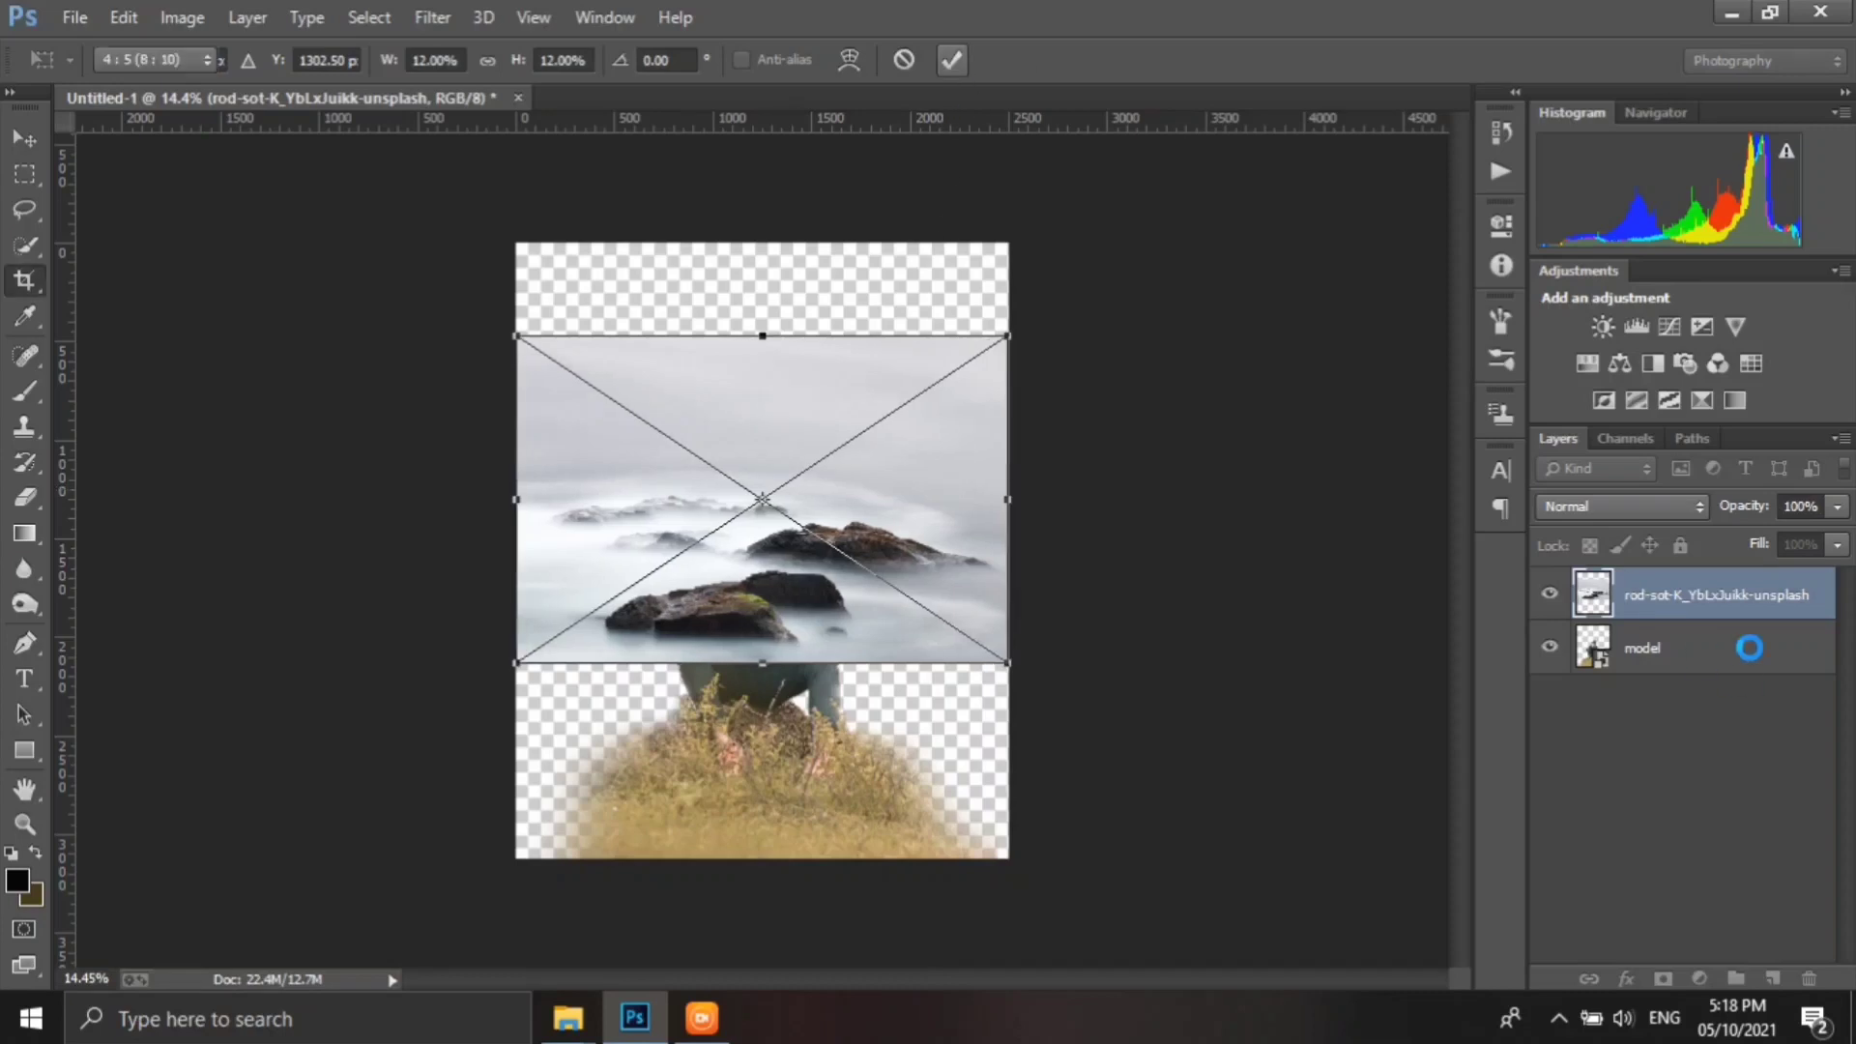
{"action": "key", "text": "Return"}
{"action": "key", "text": "ctrl+bracketleft"}
{"action": "key", "text": "v"}
{"action": "key", "text": "ctrl+t"}
{"action": "left_click_drag", "start_coordinate": [1008, 663], "coordinate": [1157, 762]}
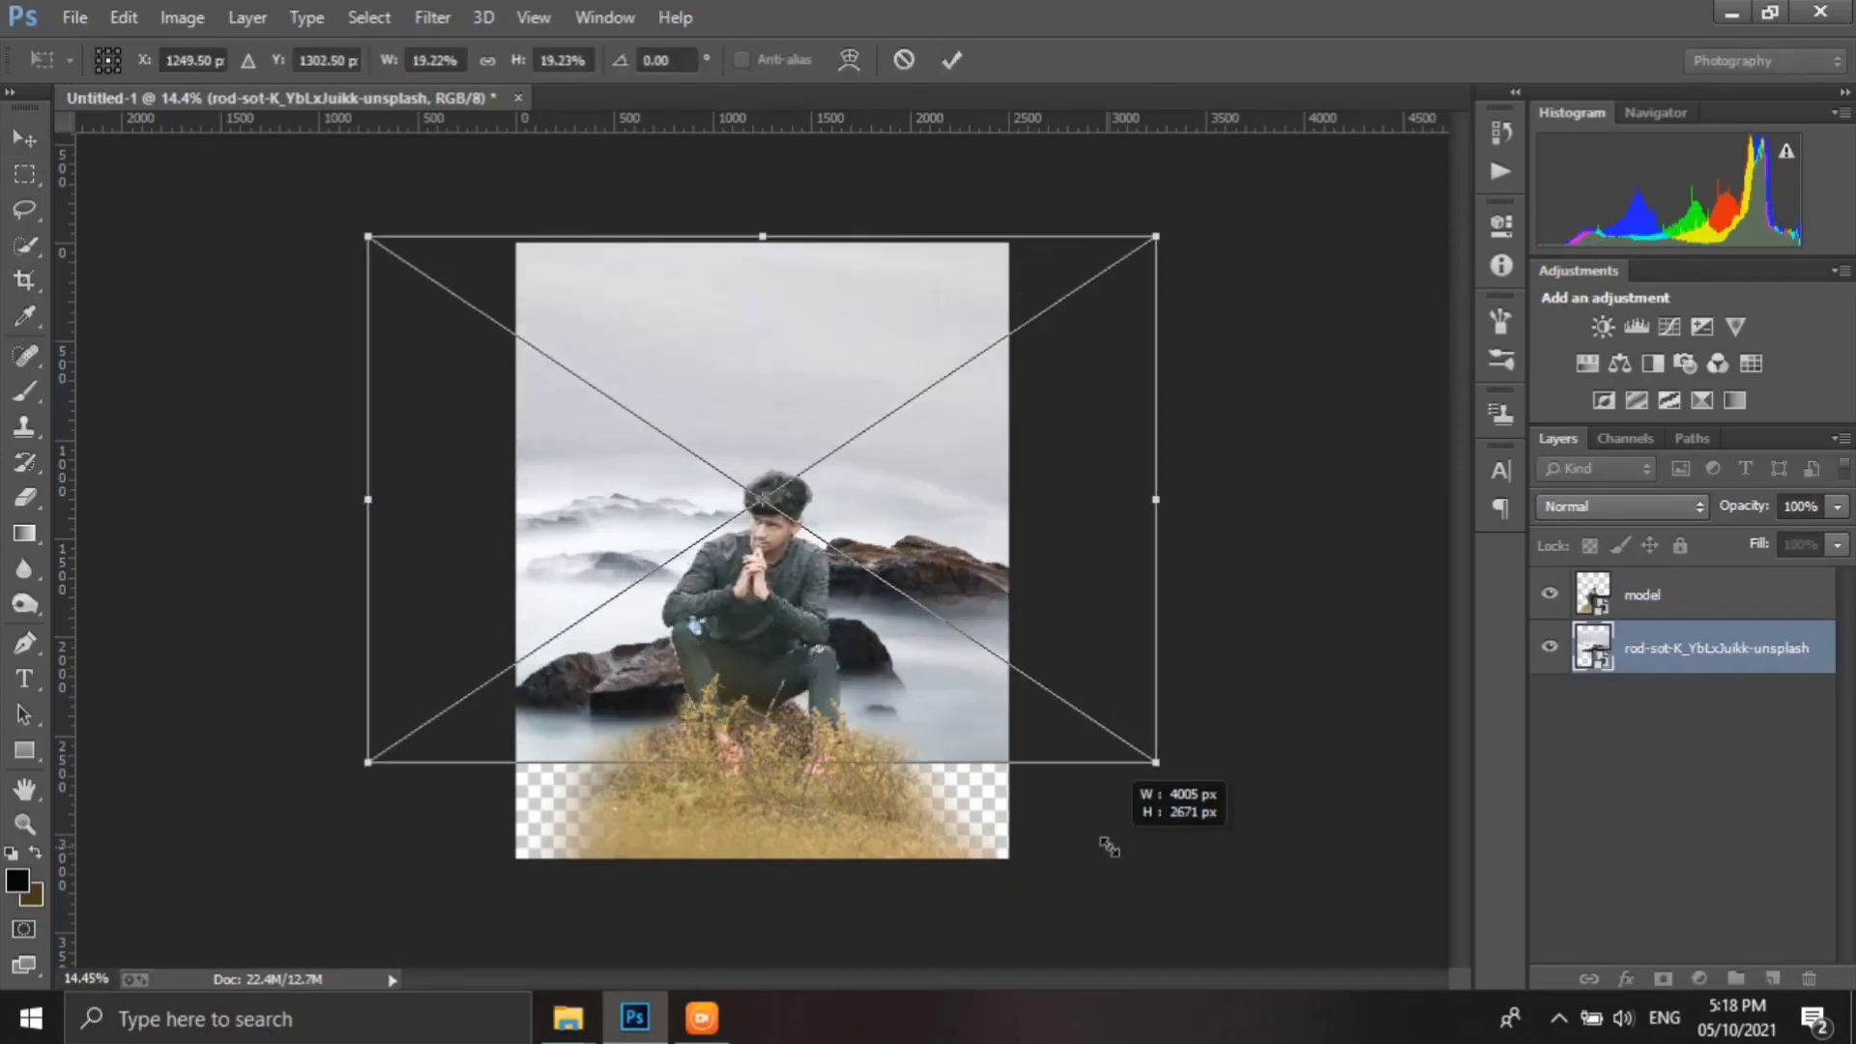
{"action": "left_click", "coordinate": [955, 64]}
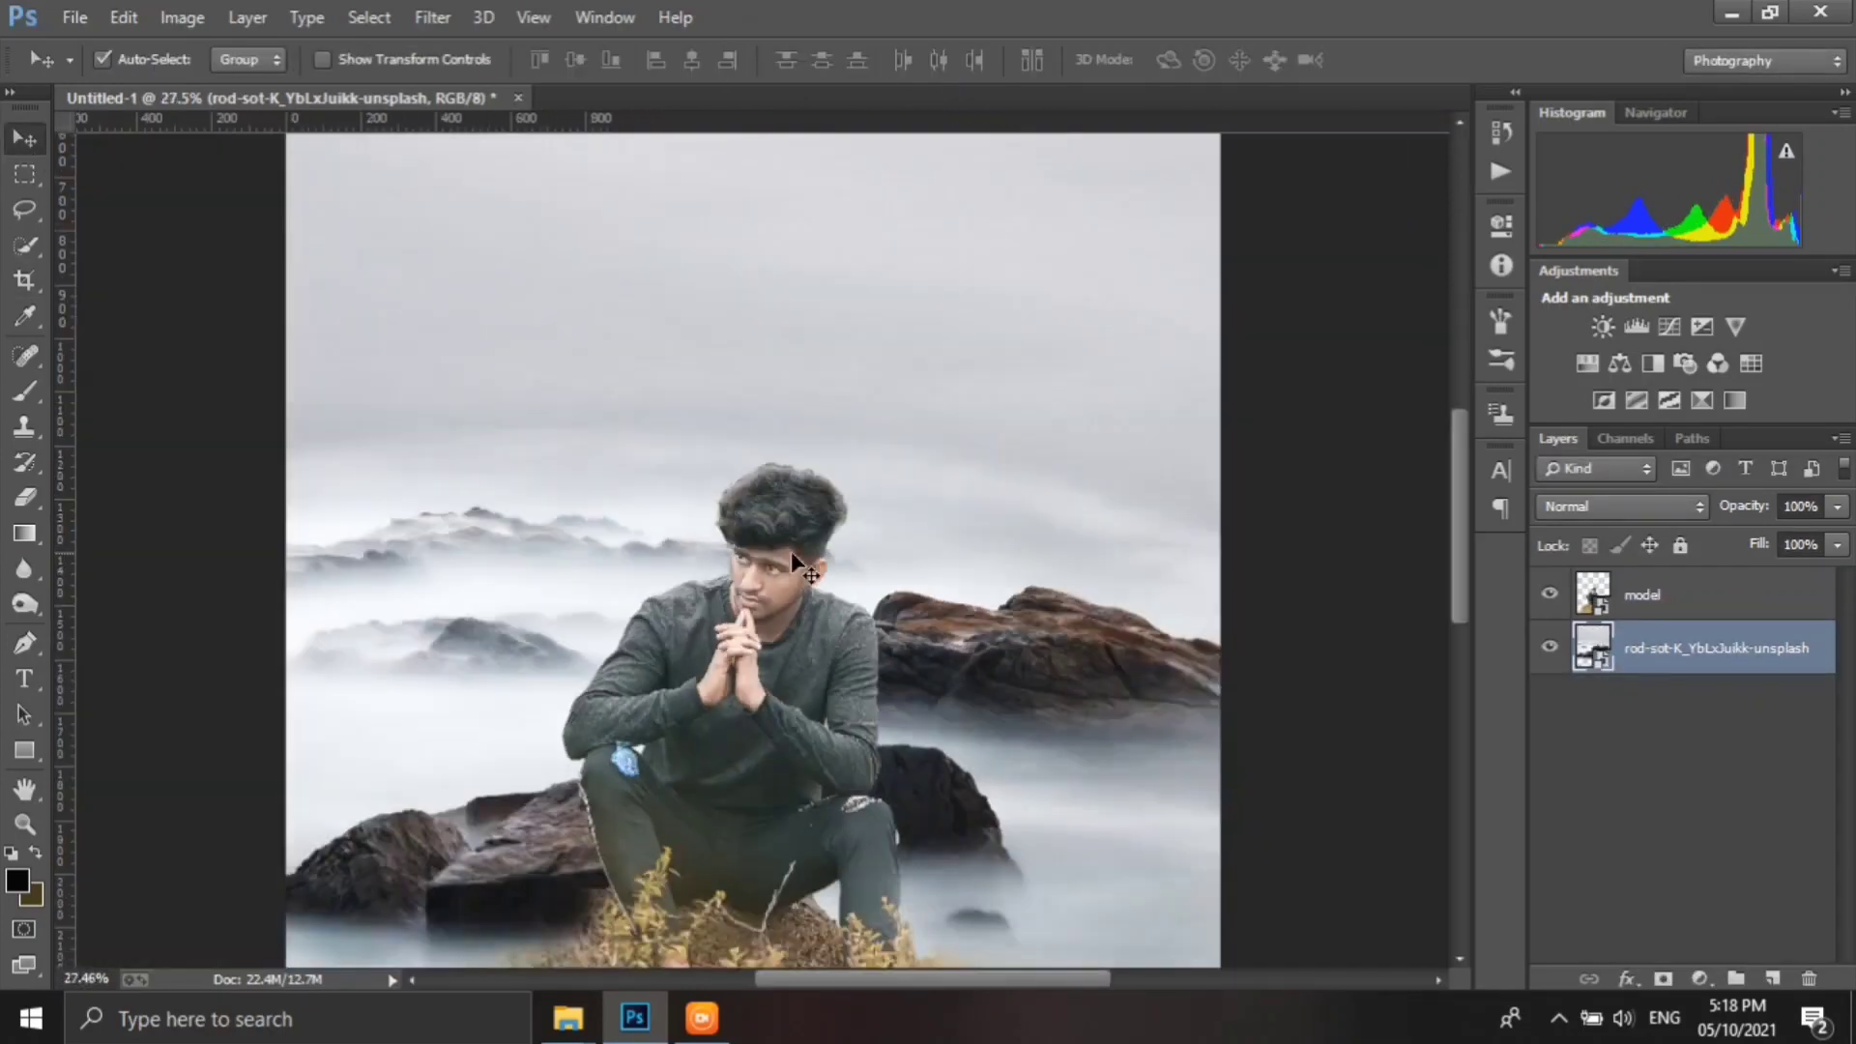
- Place the ig rock and ack 2 rock images into the composition
{"action": "left_click", "coordinate": [74, 17]}
{"action": "left_click", "coordinate": [169, 411]}
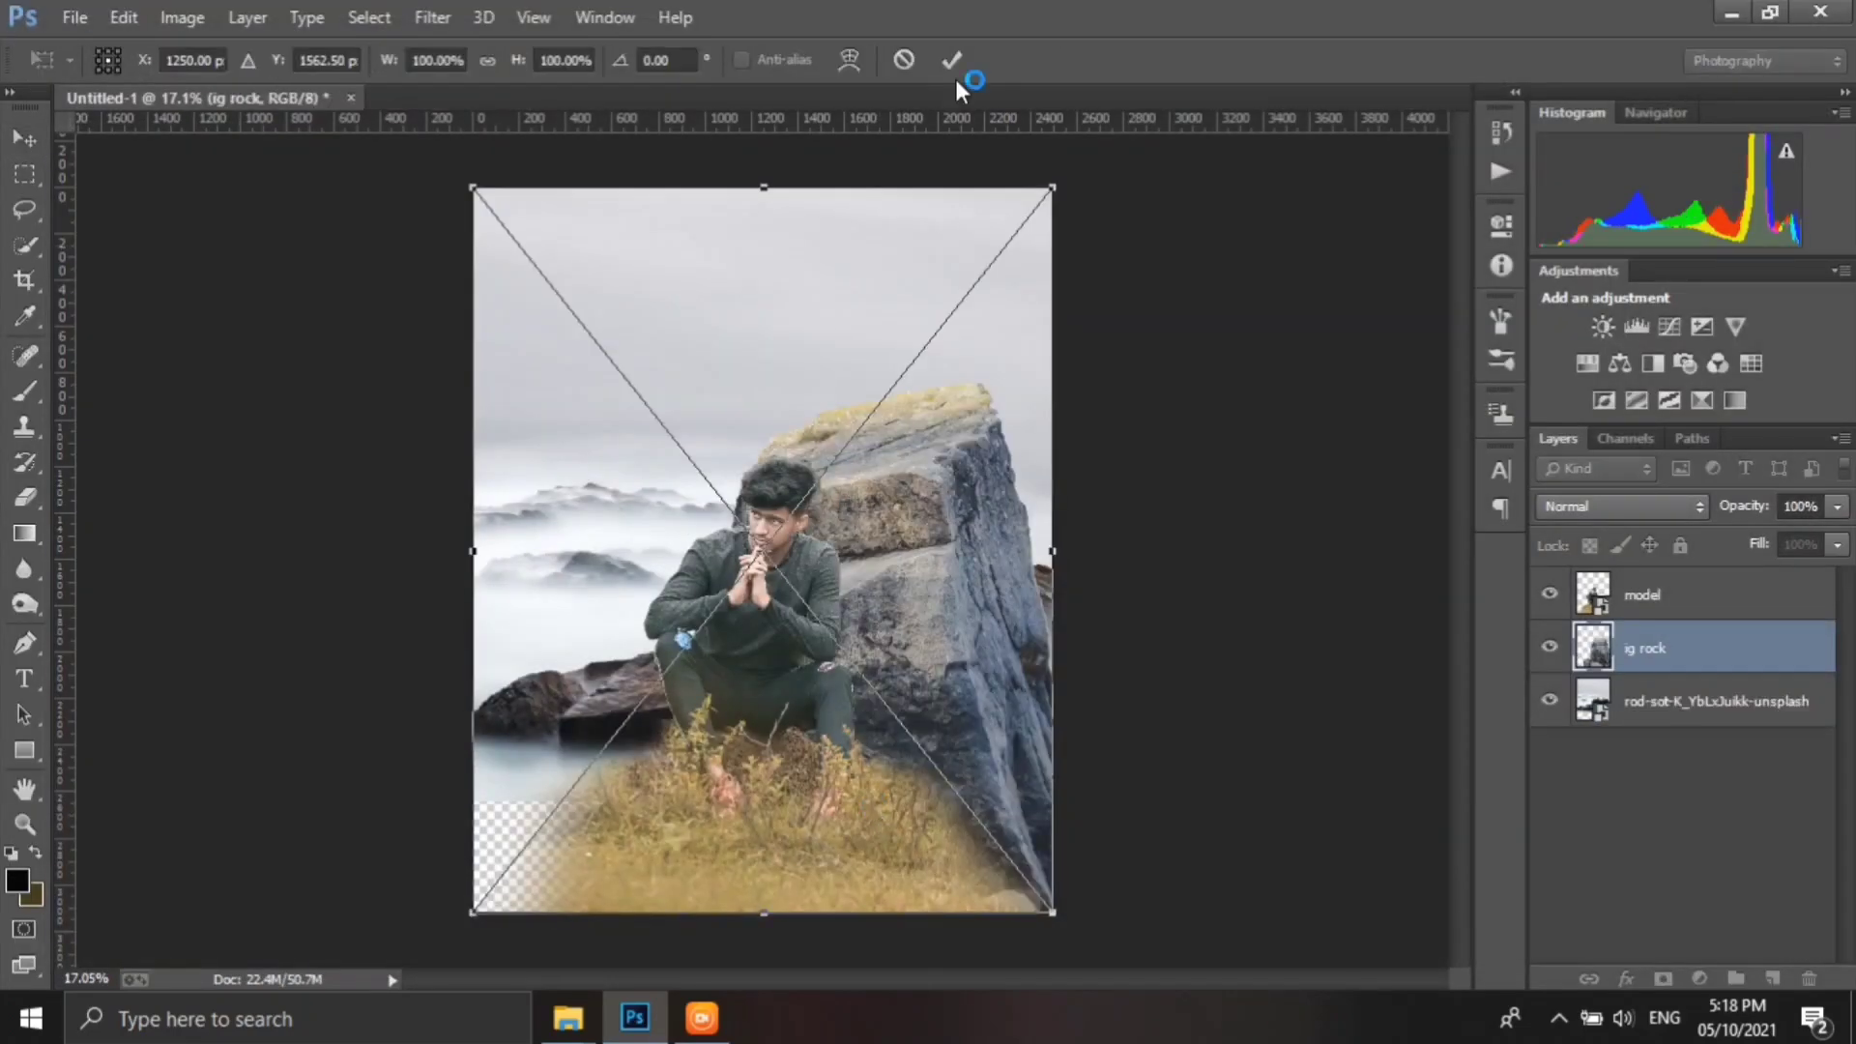
{"action": "left_click", "coordinate": [955, 62]}
{"action": "left_click", "coordinate": [74, 17]}
{"action": "left_click", "coordinate": [152, 411]}
{"action": "double_click", "coordinate": [310, 199]}
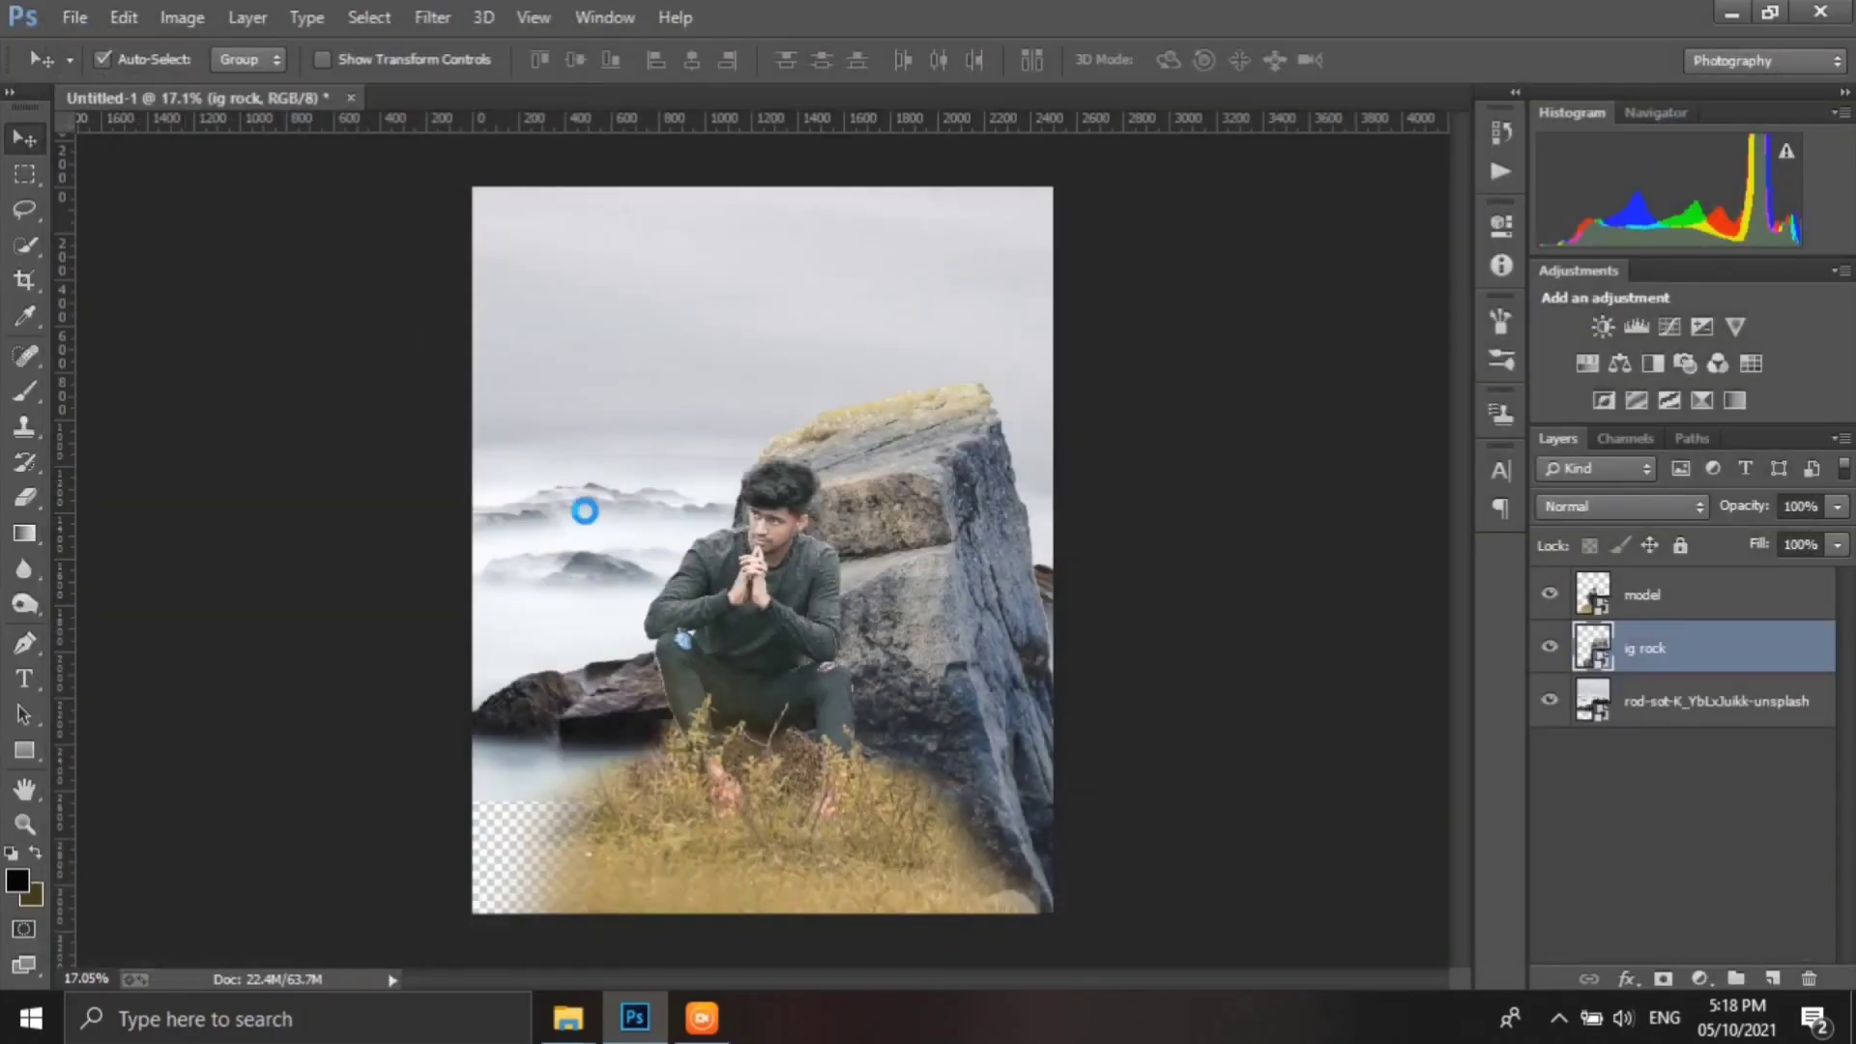
{"action": "left_click", "coordinate": [955, 62]}
- Move the misty rocks background layer upward
{"action": "left_click", "coordinate": [1722, 702]}
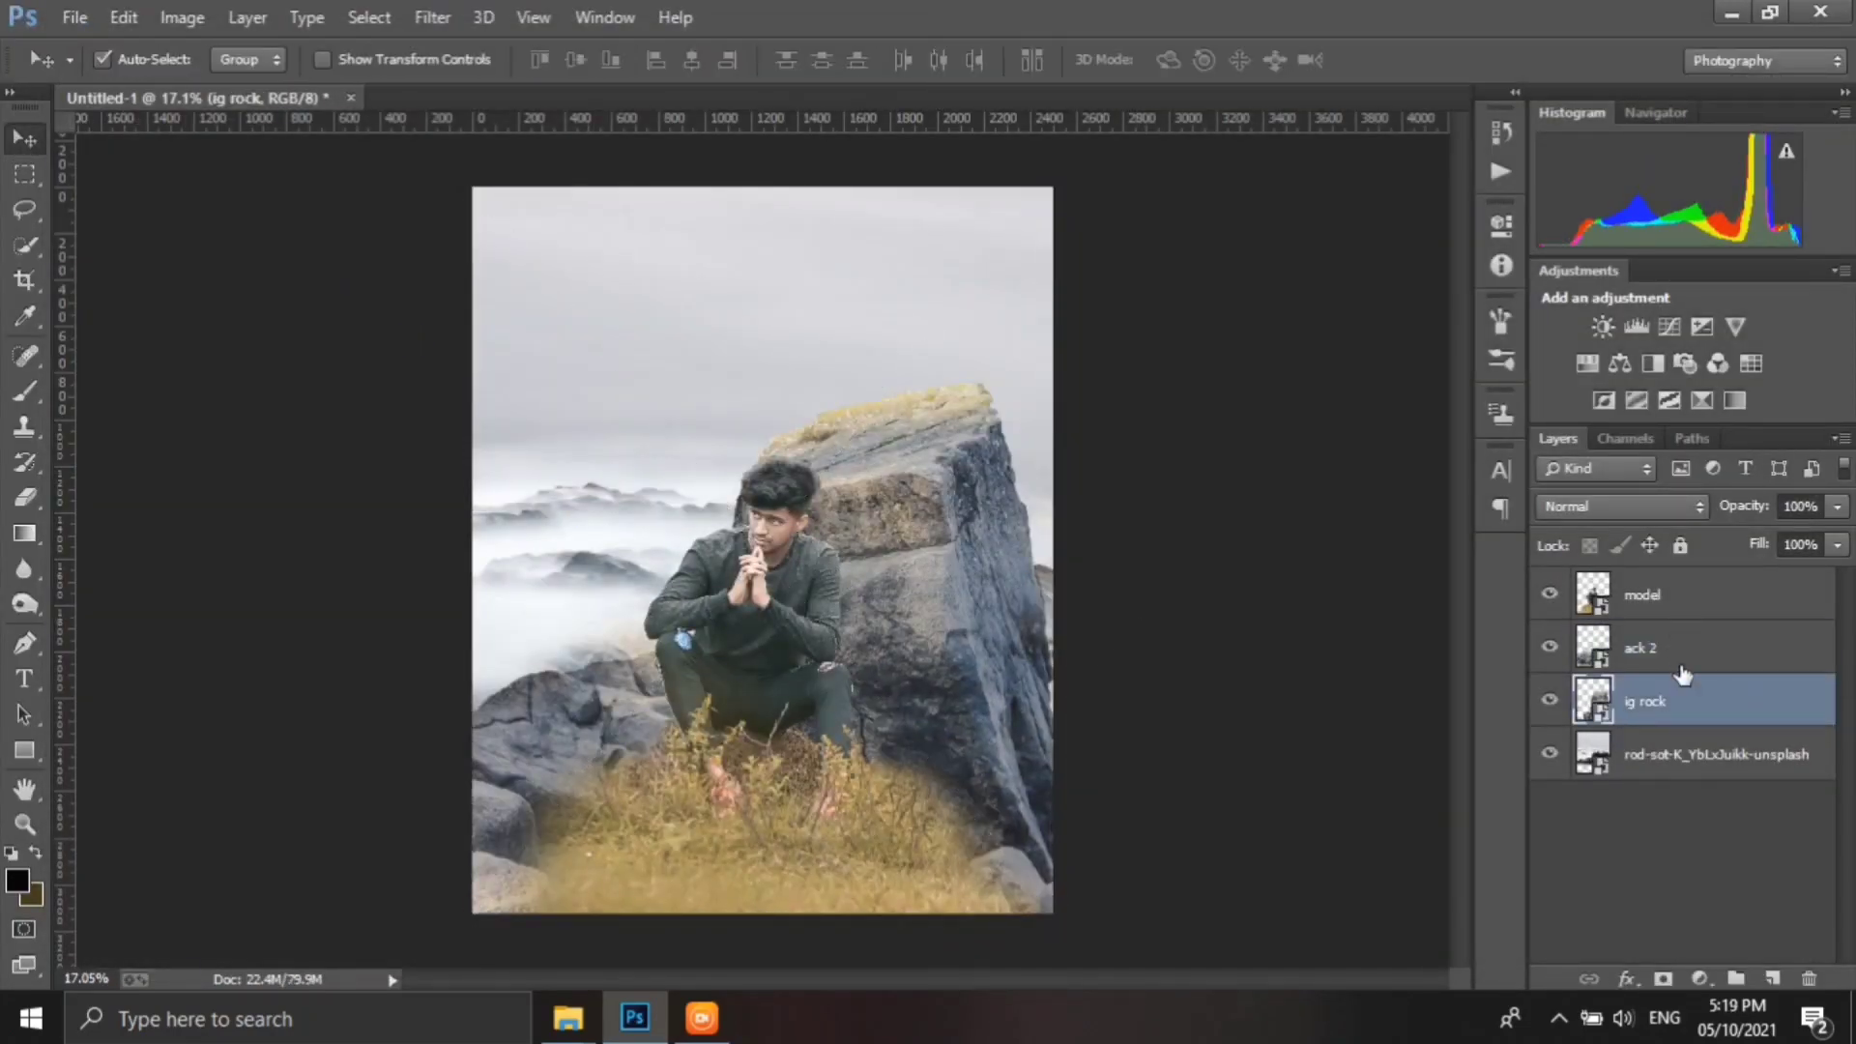
{"action": "left_click", "coordinate": [1716, 754]}
{"action": "left_click_drag", "start_coordinate": [628, 507], "coordinate": [623, 464]}
- Place the Spider-Man image, shrinking it and positioning it on top of the rock
{"action": "left_click", "coordinate": [74, 17]}
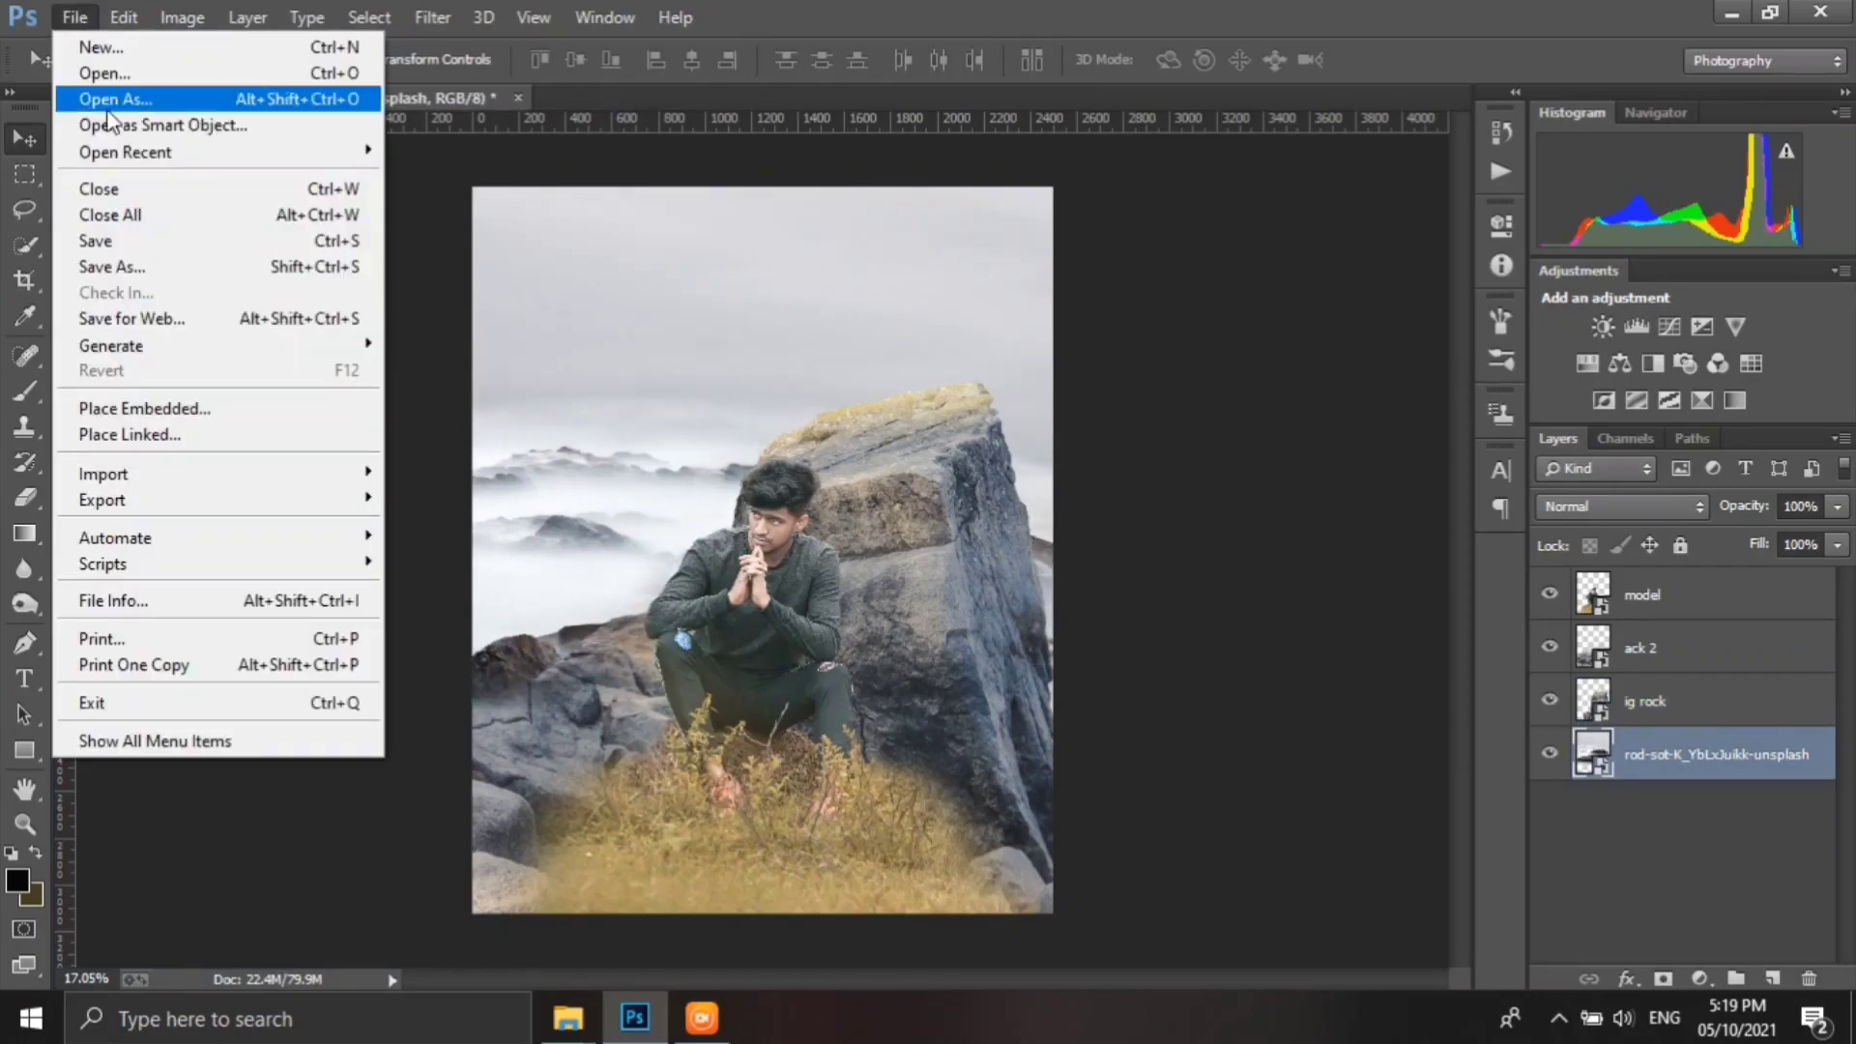
{"action": "left_click", "coordinate": [211, 408]}
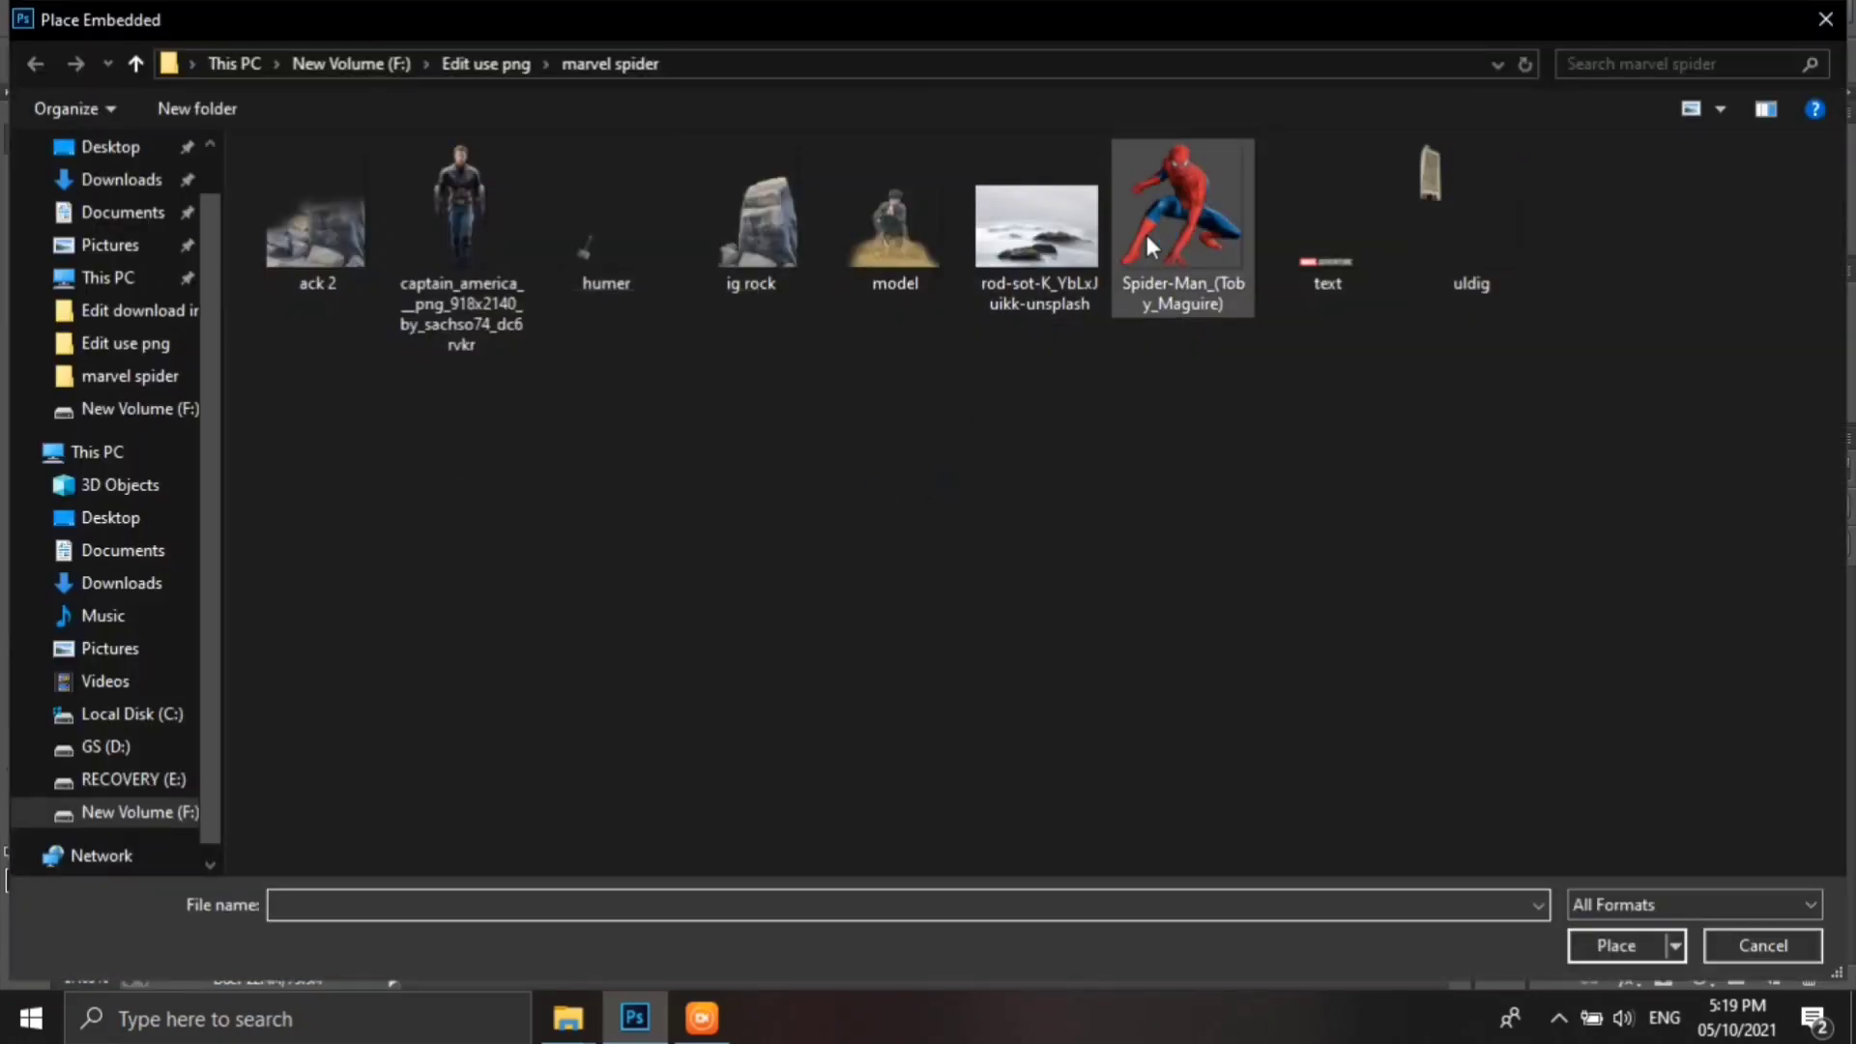
{"action": "double_click", "coordinate": [1182, 222]}
{"action": "left_click_drag", "start_coordinate": [1064, 849], "coordinate": [908, 666]}
{"action": "left_click_drag", "start_coordinate": [773, 551], "coordinate": [908, 351]}
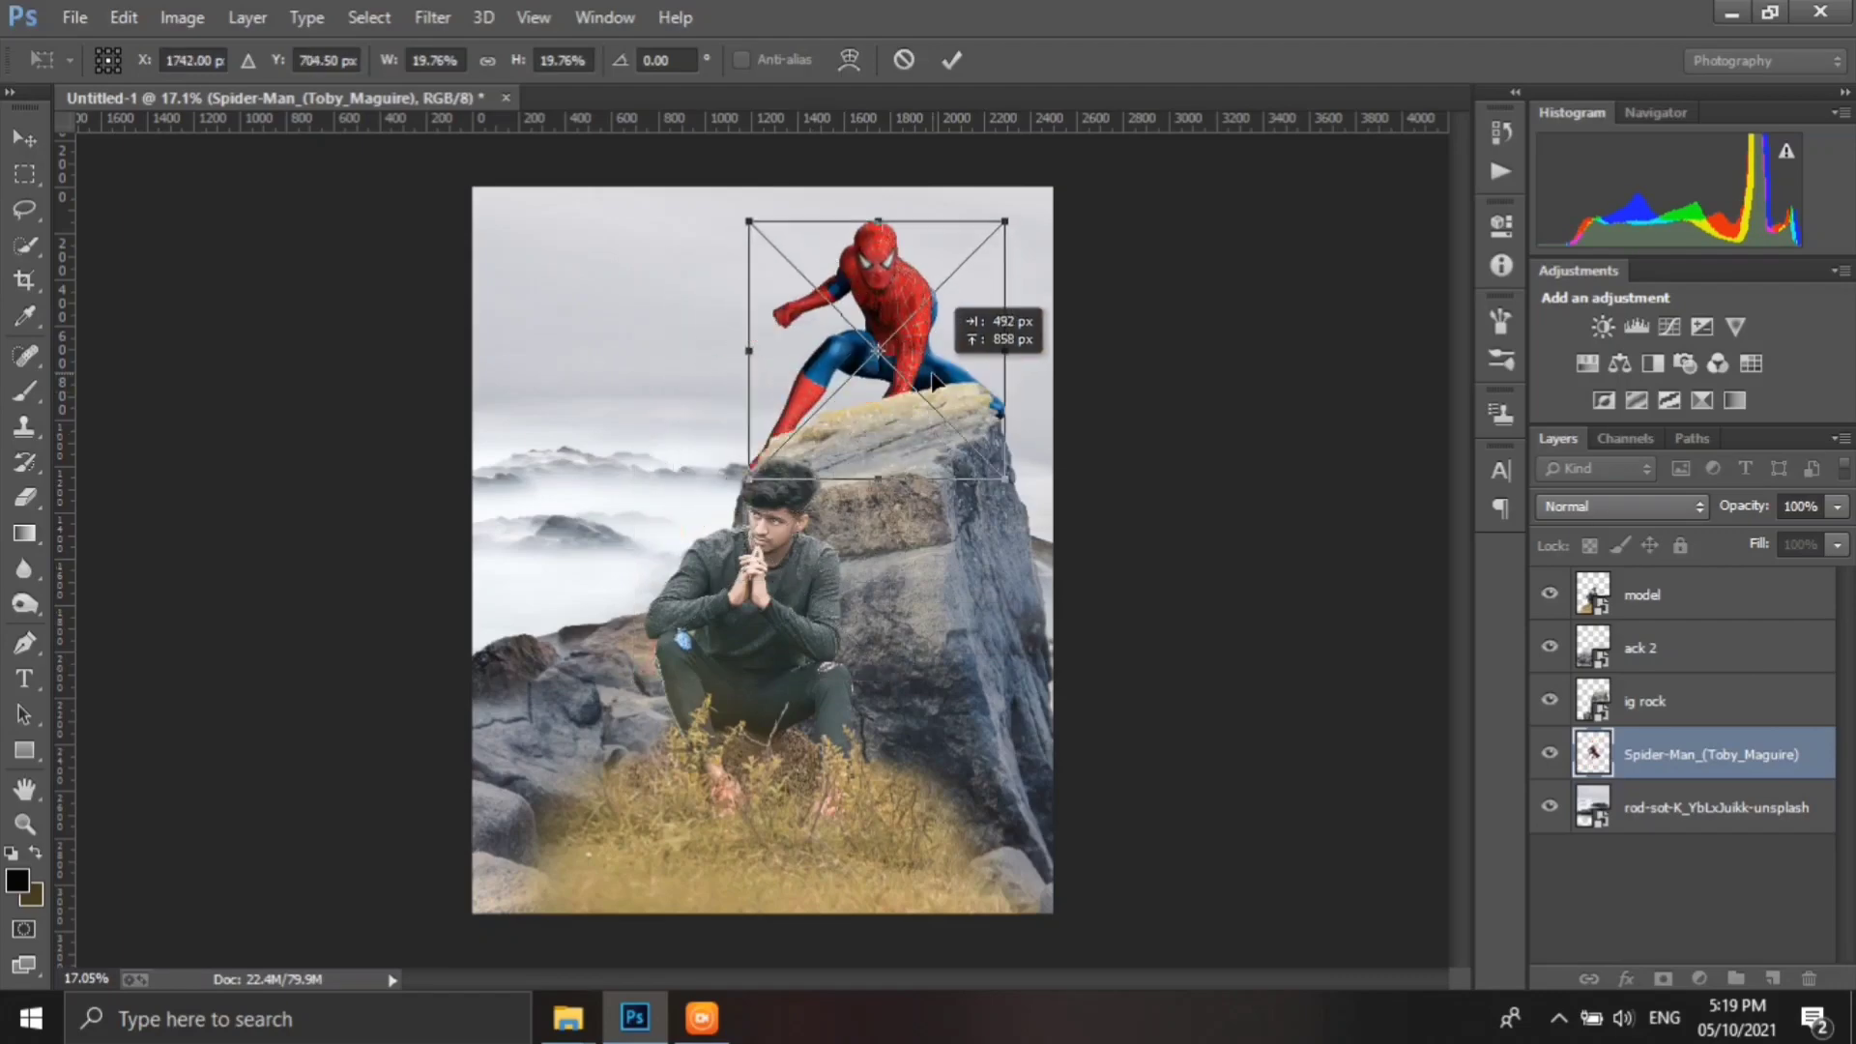
{"action": "key", "text": "Return"}
- Move the Spider-Man layer above ig rock and resize him slightly on the rock top
{"action": "left_click_drag", "start_coordinate": [1710, 754], "coordinate": [1711, 676]}
{"action": "key", "text": "ctrl+t"}
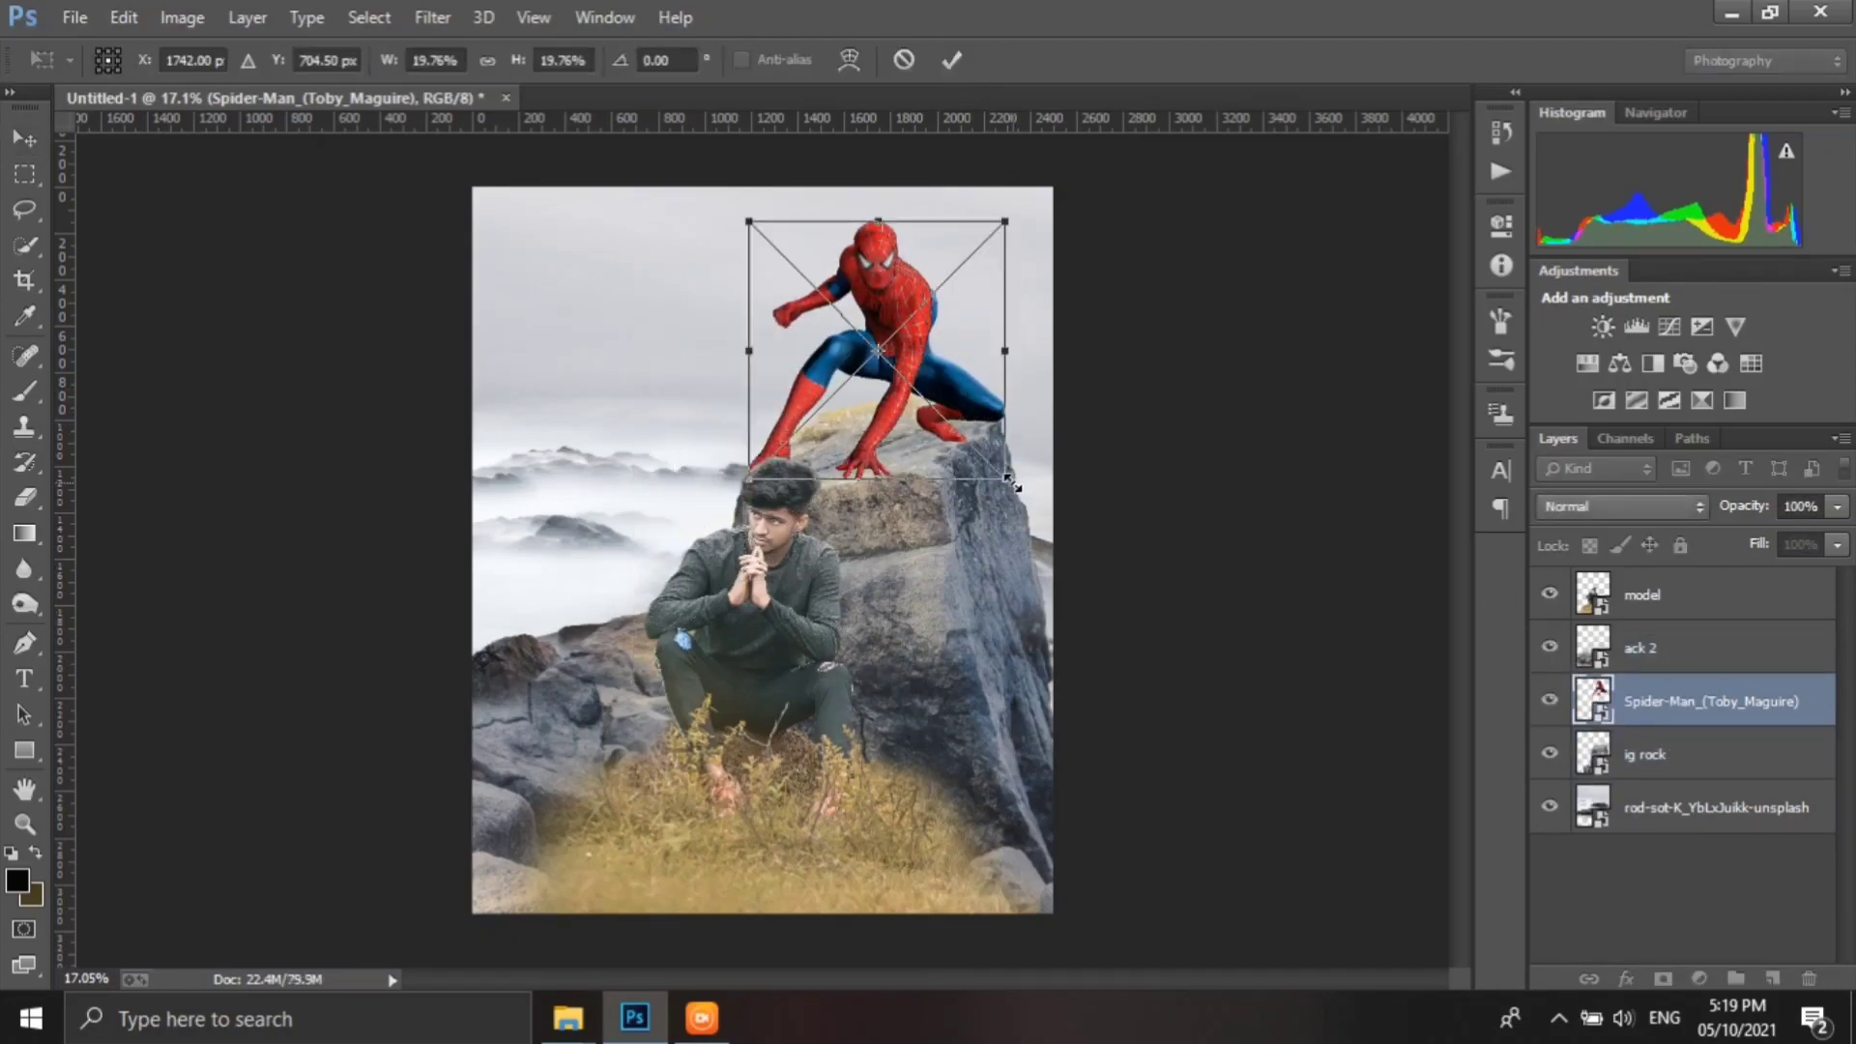
{"action": "left_click_drag", "start_coordinate": [1035, 443], "coordinate": [995, 438]}
{"action": "scroll", "coordinate": [1003, 435], "scroll_direction": "up", "scroll_amount": 3}
{"action": "scroll", "coordinate": [1010, 478], "scroll_direction": "down", "scroll_amount": 3}
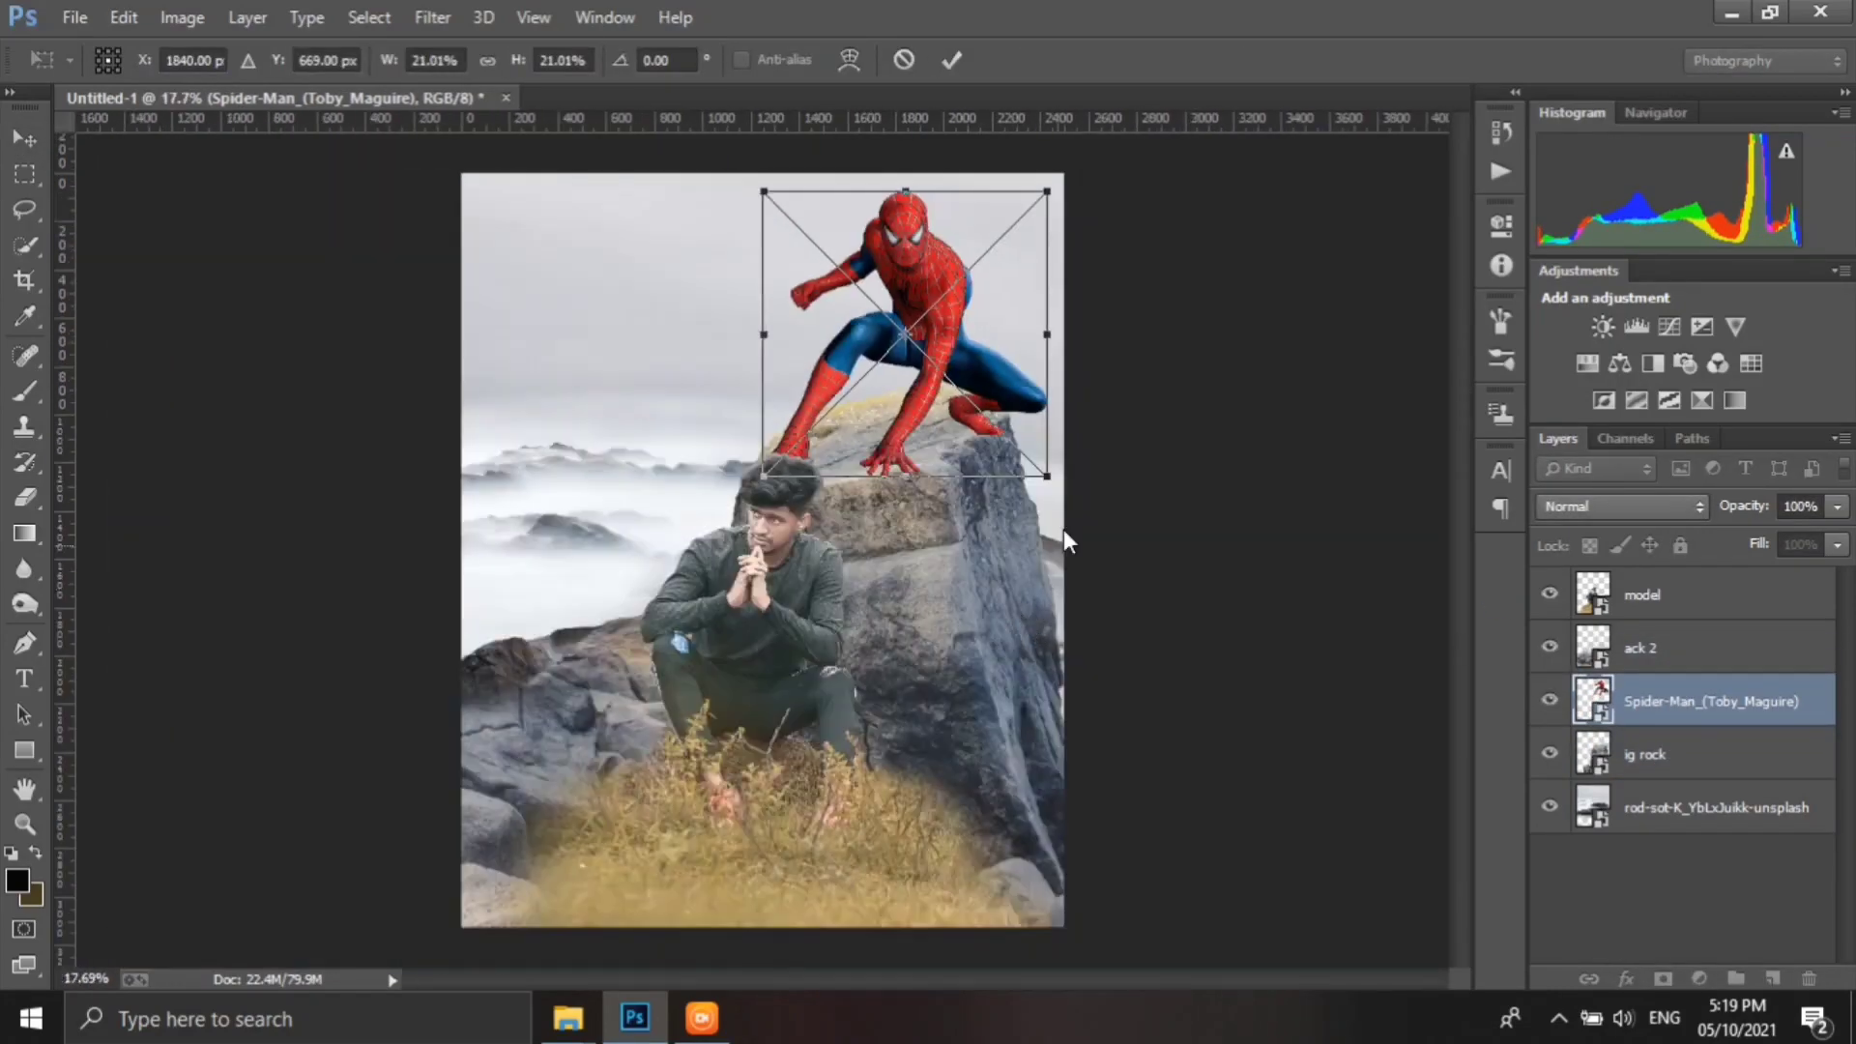
{"action": "key", "text": "Return"}
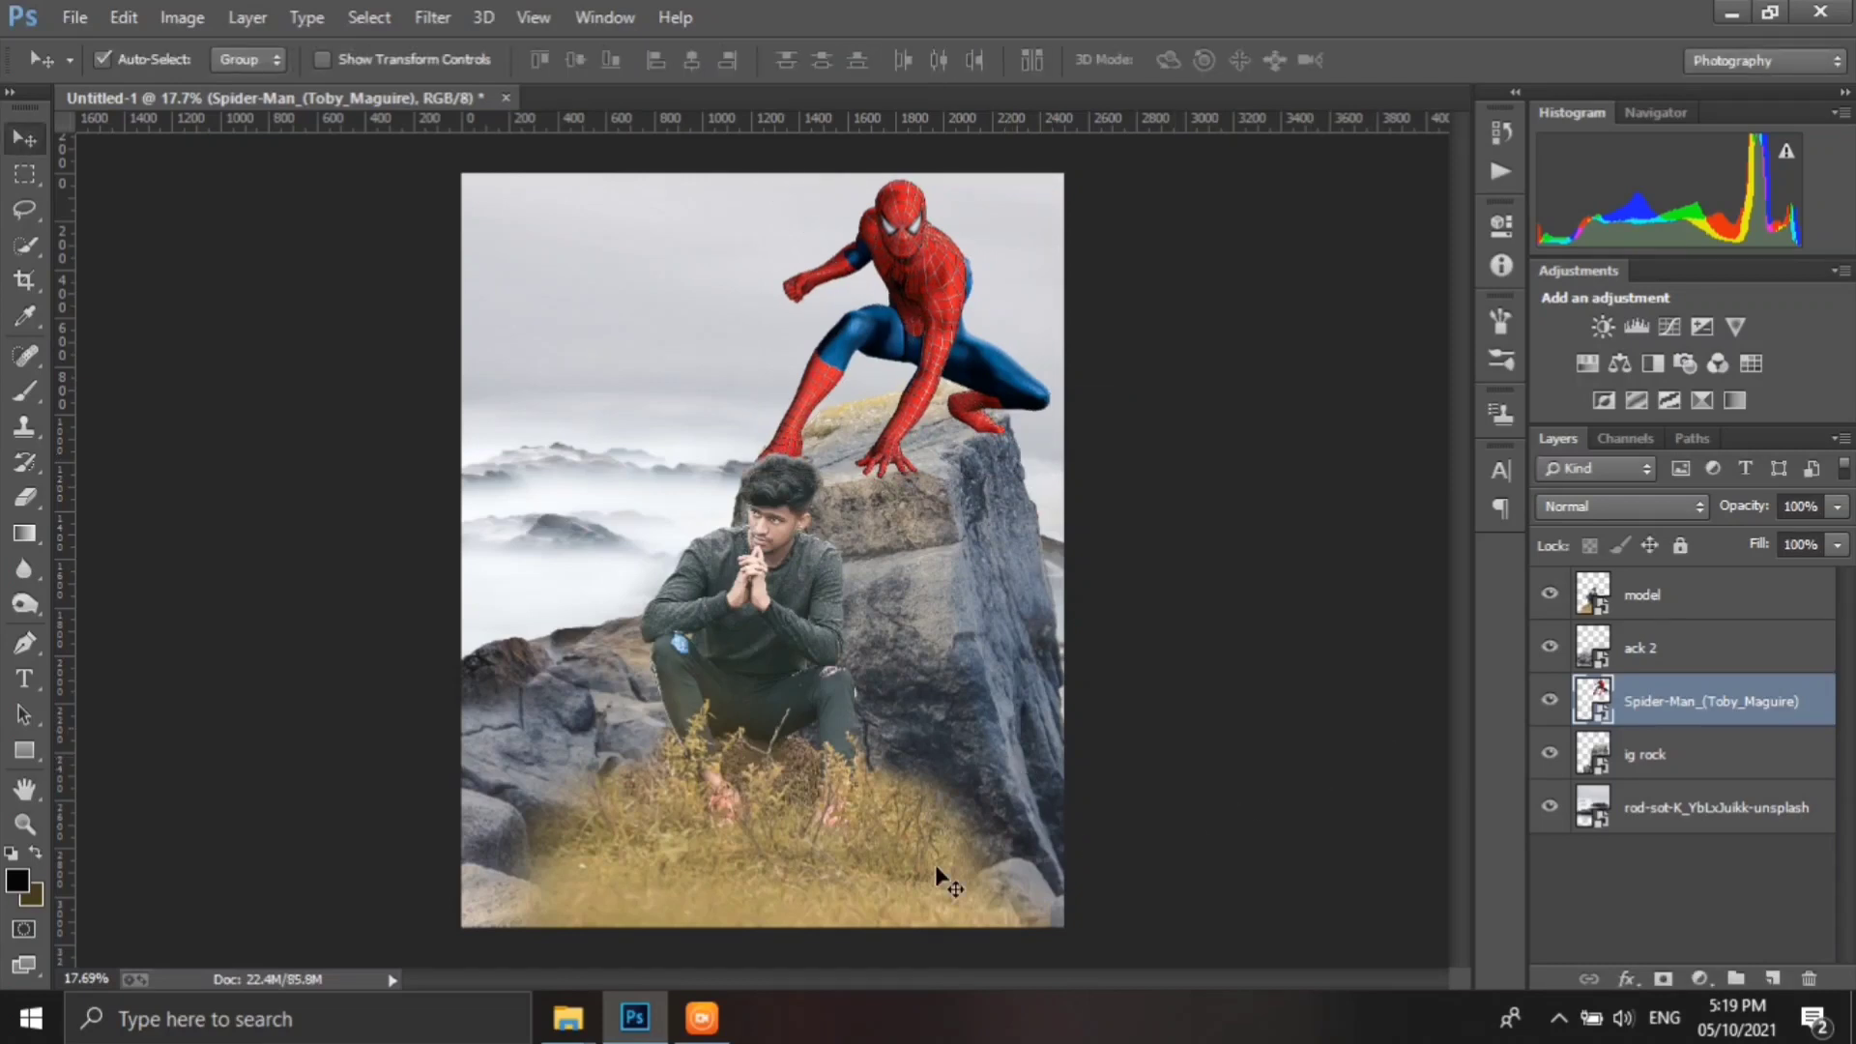
- Add a clipped Levels layer to the model, darkening midtones and lowering output whites
{"action": "left_click", "coordinate": [1665, 614]}
{"action": "left_click", "coordinate": [1637, 326]}
{"action": "left_click_drag", "start_coordinate": [1332, 489], "coordinate": [1341, 488]}
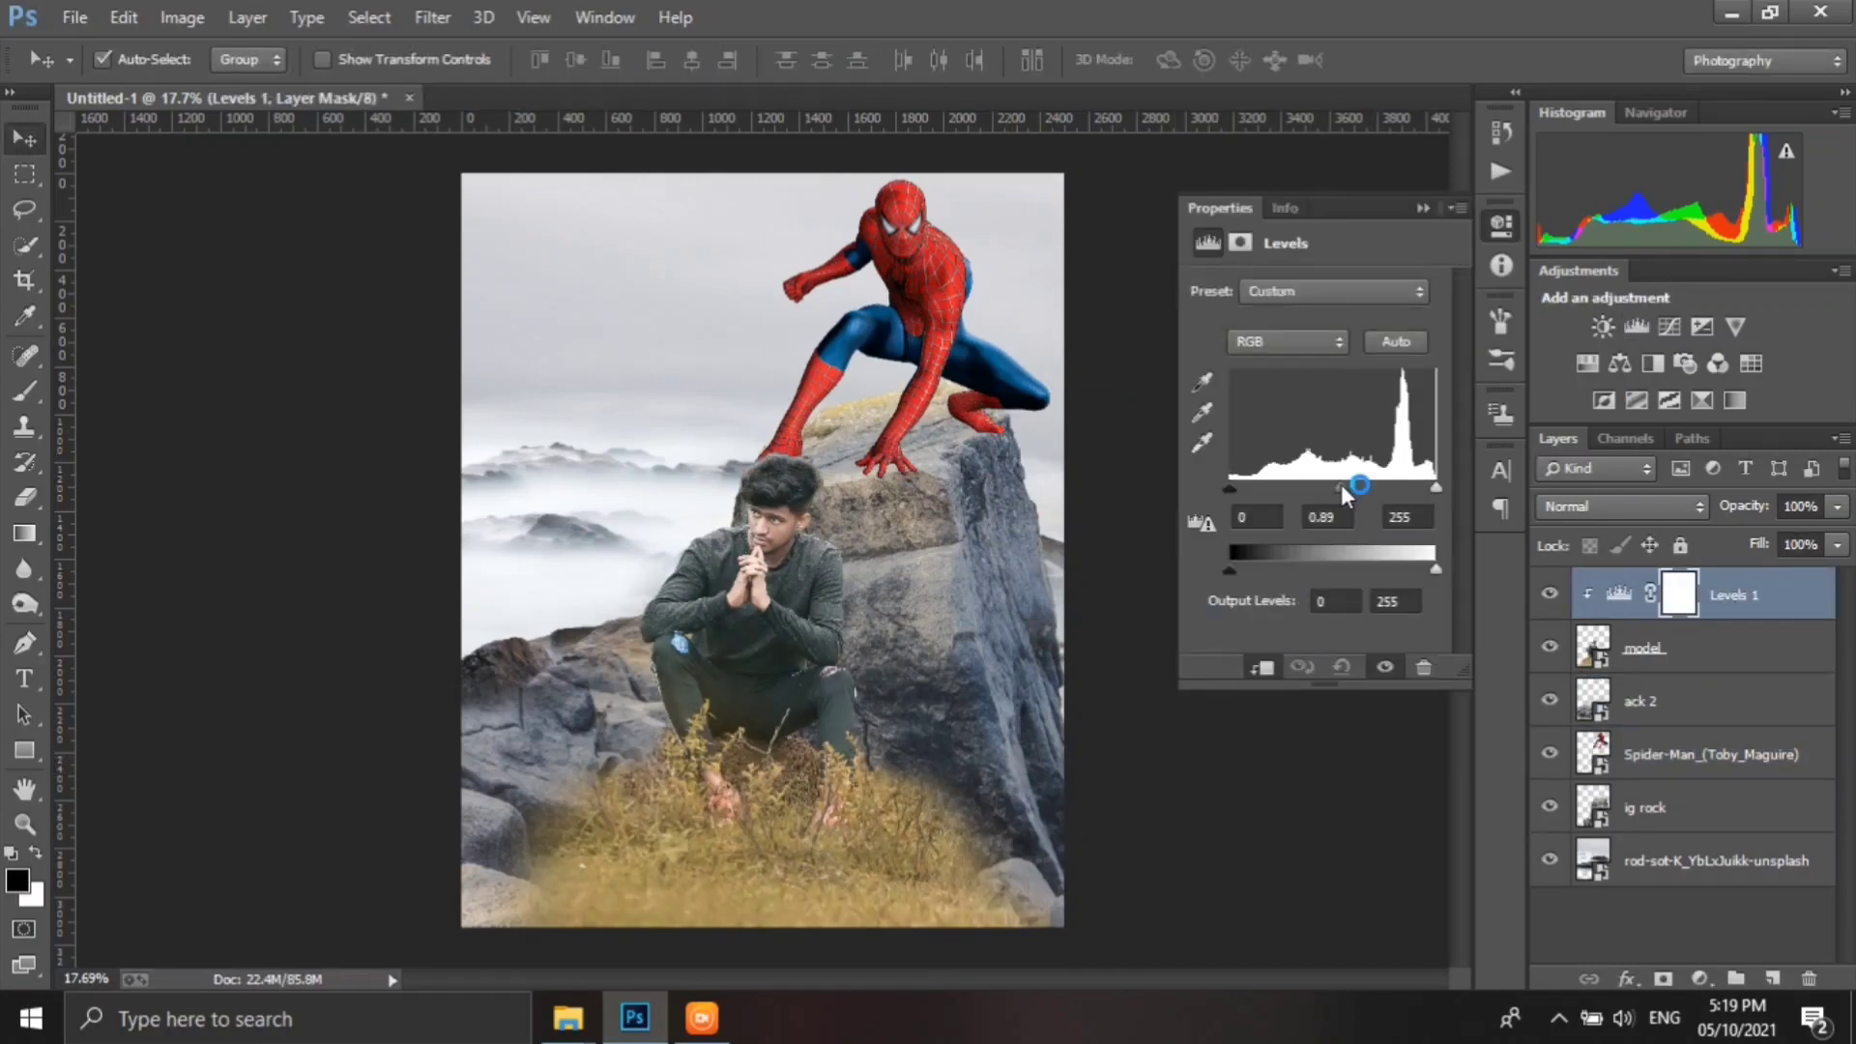
{"action": "left_click_drag", "start_coordinate": [1436, 571], "coordinate": [1402, 570]}
{"action": "left_click", "coordinate": [1651, 583]}
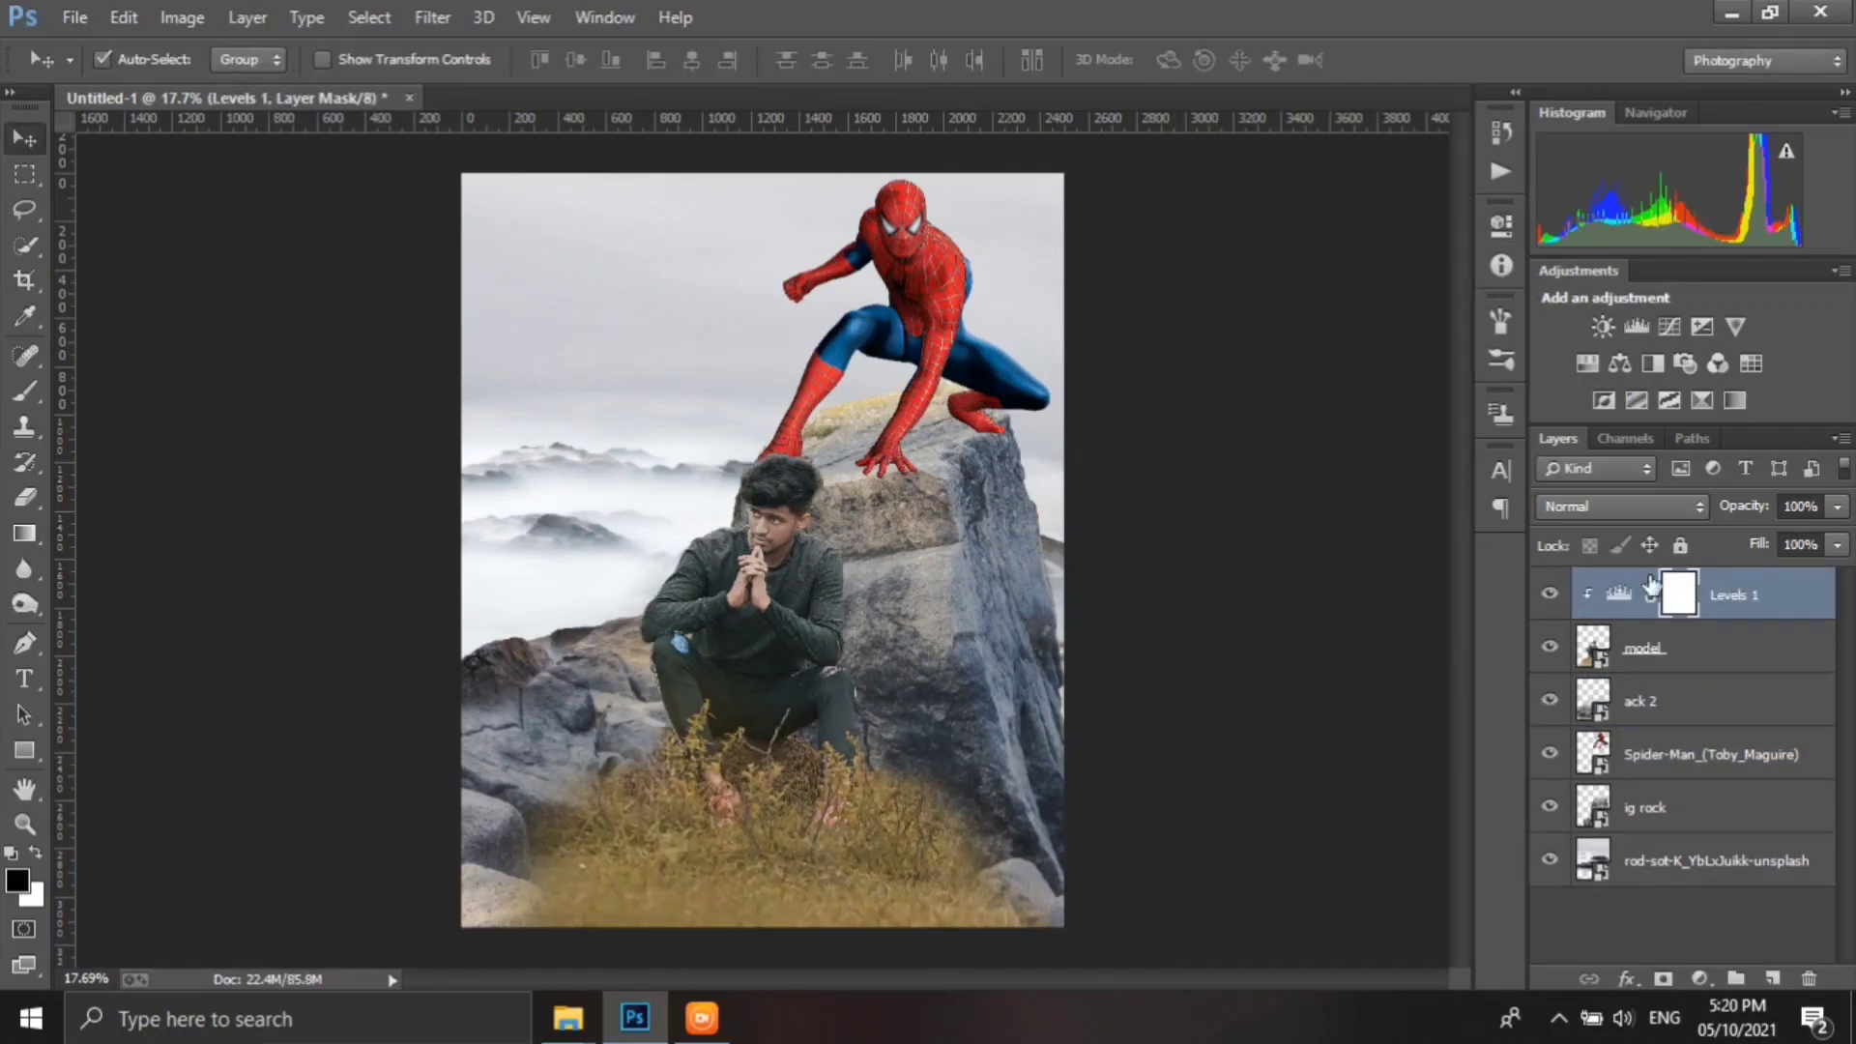
- Brush the model's Levels mask to remove the darkening over the man's face
{"action": "key", "text": "b"}
{"action": "scroll", "coordinate": [841, 522], "scroll_direction": "up", "scroll_amount": 3}
{"action": "scroll", "coordinate": [841, 522], "scroll_direction": "up", "scroll_amount": 4}
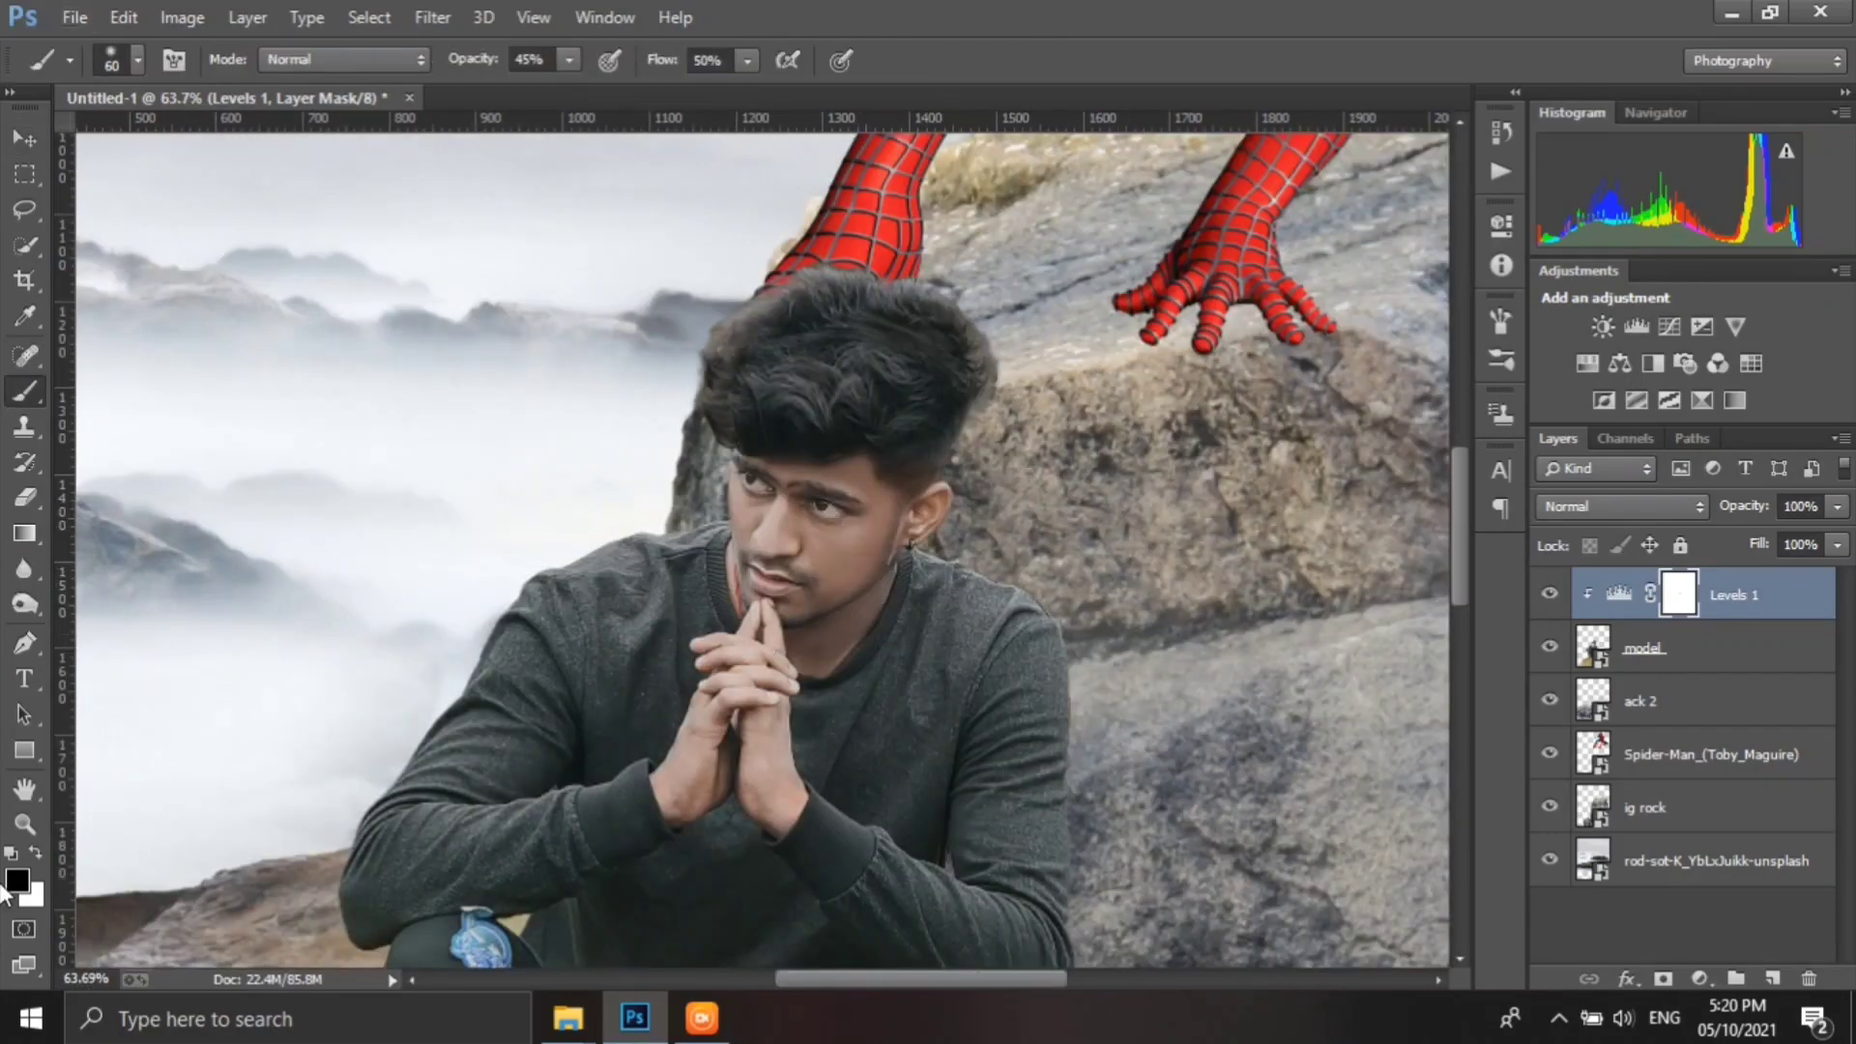
{"action": "left_click_drag", "start_coordinate": [931, 401], "coordinate": [713, 660]}
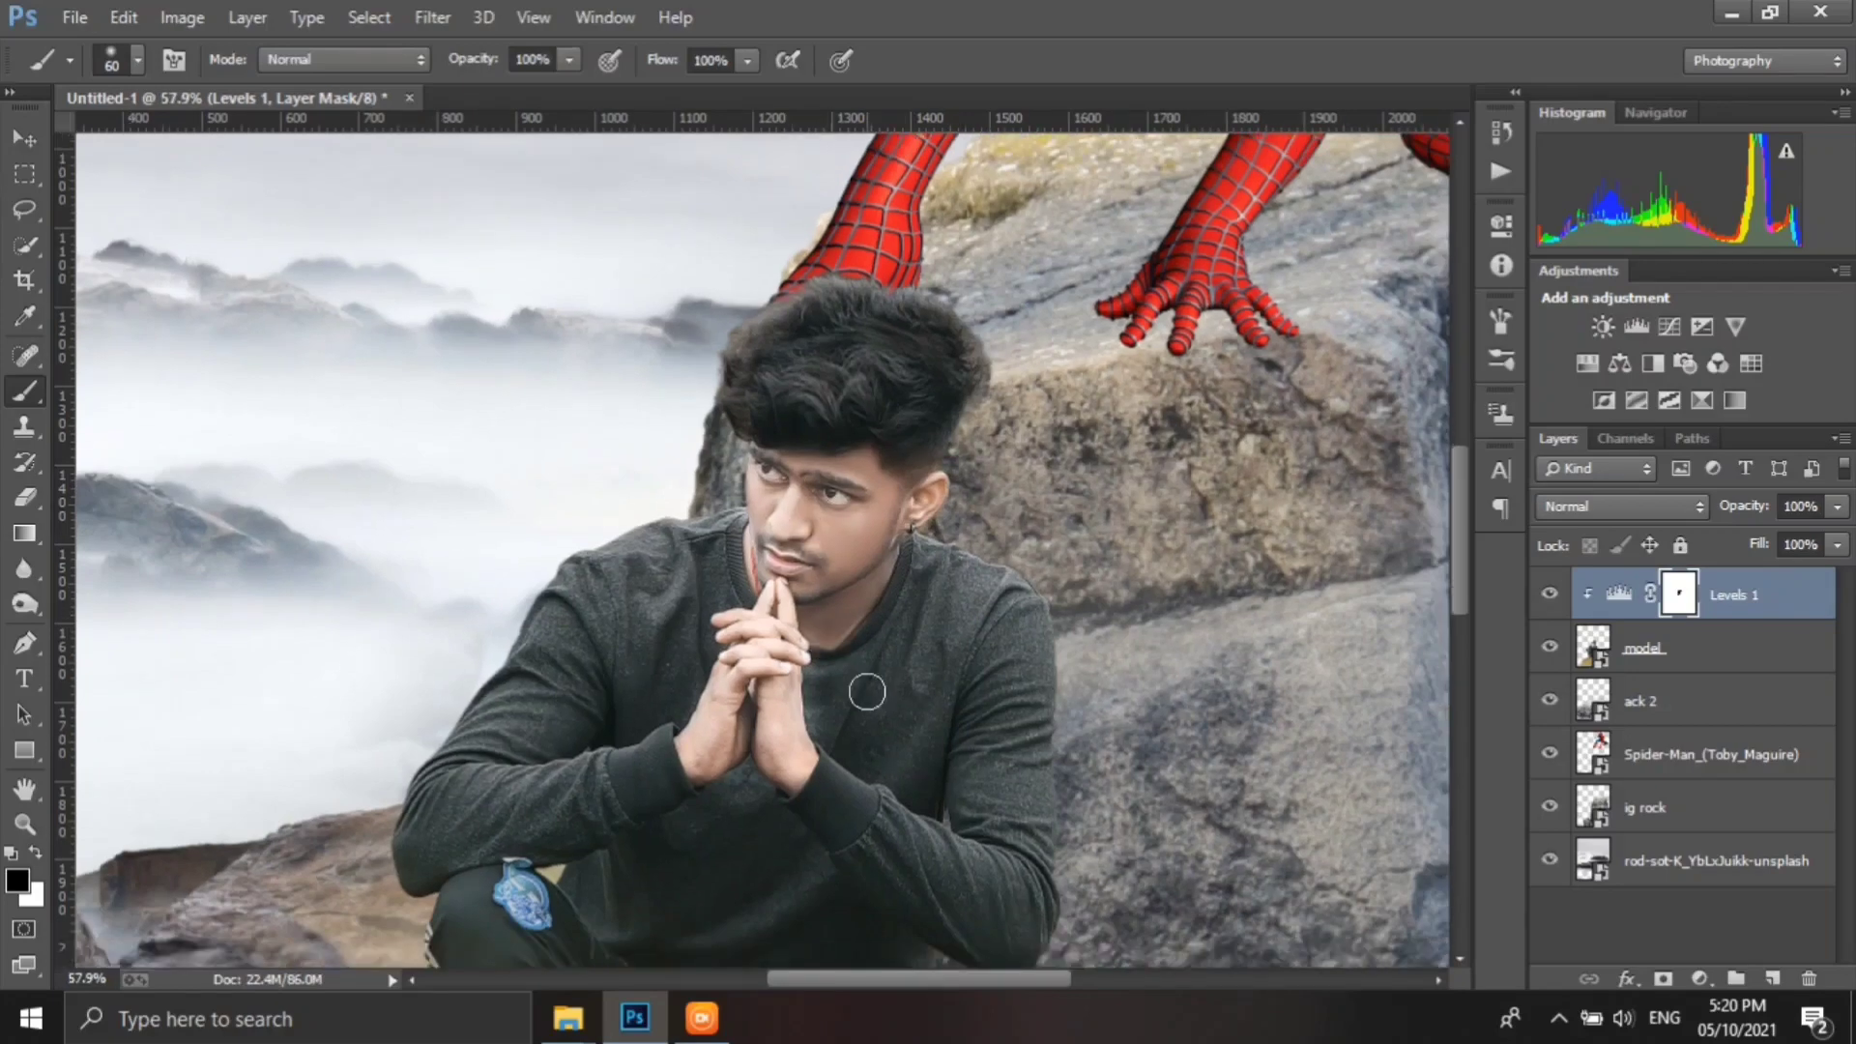
{"action": "scroll", "coordinate": [916, 700], "scroll_direction": "down", "scroll_amount": 5}
{"action": "scroll", "coordinate": [916, 698], "scroll_direction": "down", "scroll_amount": 1}
- Add a Levels layer clipped to ack 2, darkening midtones and lowering output whites
{"action": "left_click", "coordinate": [1662, 701]}
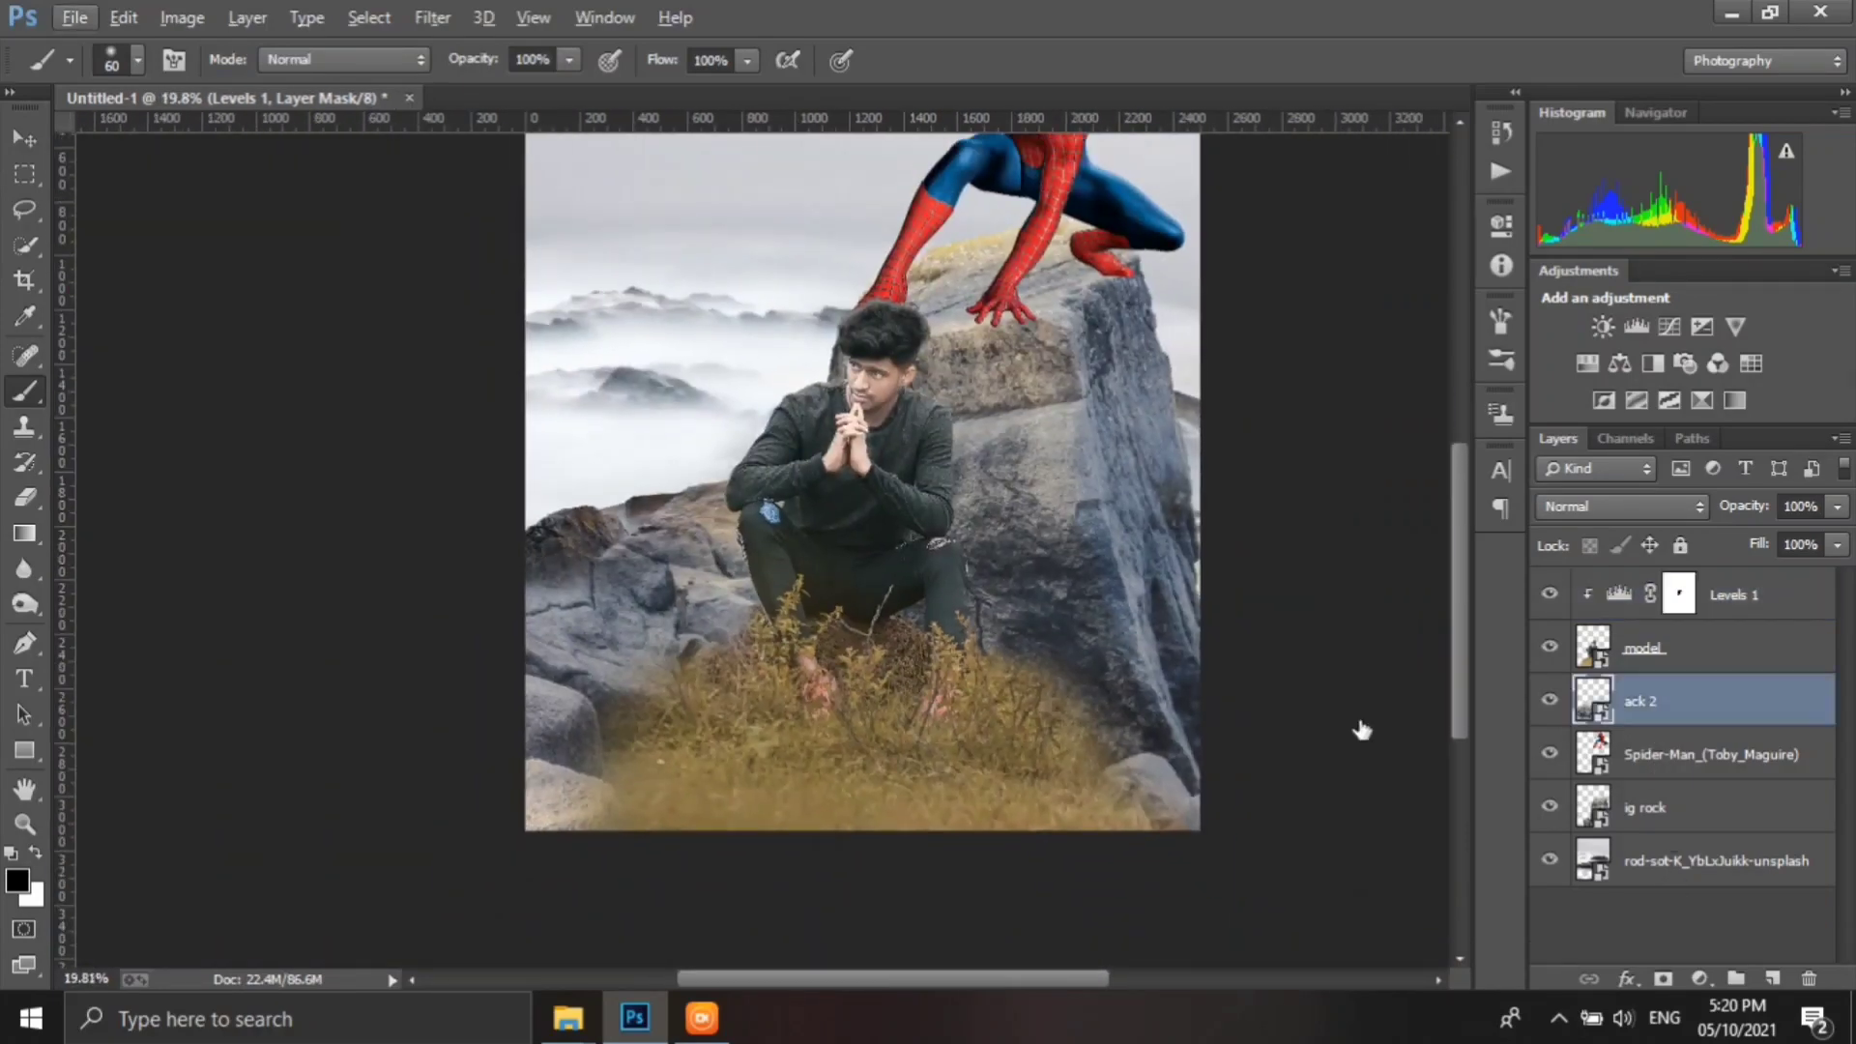
{"action": "left_click", "coordinate": [1635, 327]}
{"action": "left_click", "coordinate": [1261, 667]}
{"action": "left_click_drag", "start_coordinate": [1332, 489], "coordinate": [1353, 489]}
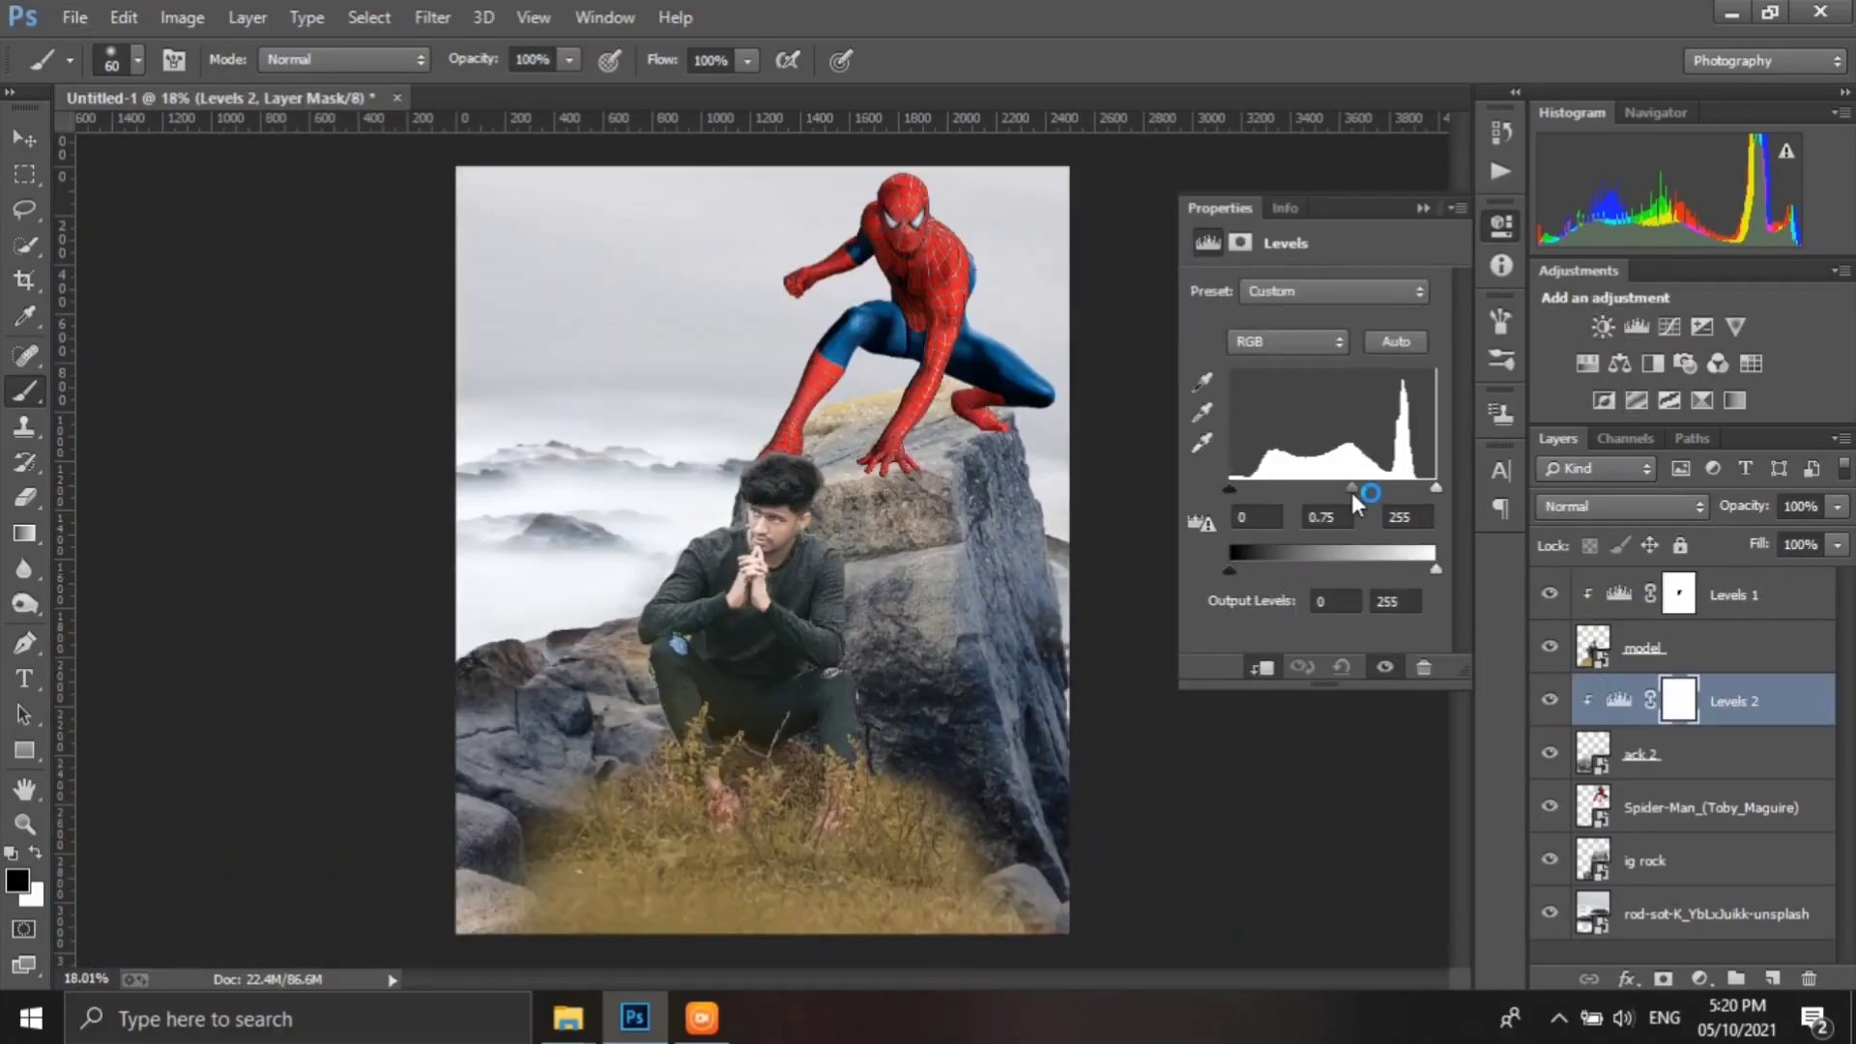
{"action": "left_click_drag", "start_coordinate": [1435, 570], "coordinate": [1403, 570]}
{"action": "left_click", "coordinate": [1423, 209]}
- Add a Levels layer clipped to ig rock, darkening midtones and lowering output whites
{"action": "left_click", "coordinate": [1644, 860]}
{"action": "left_click", "coordinate": [1635, 327]}
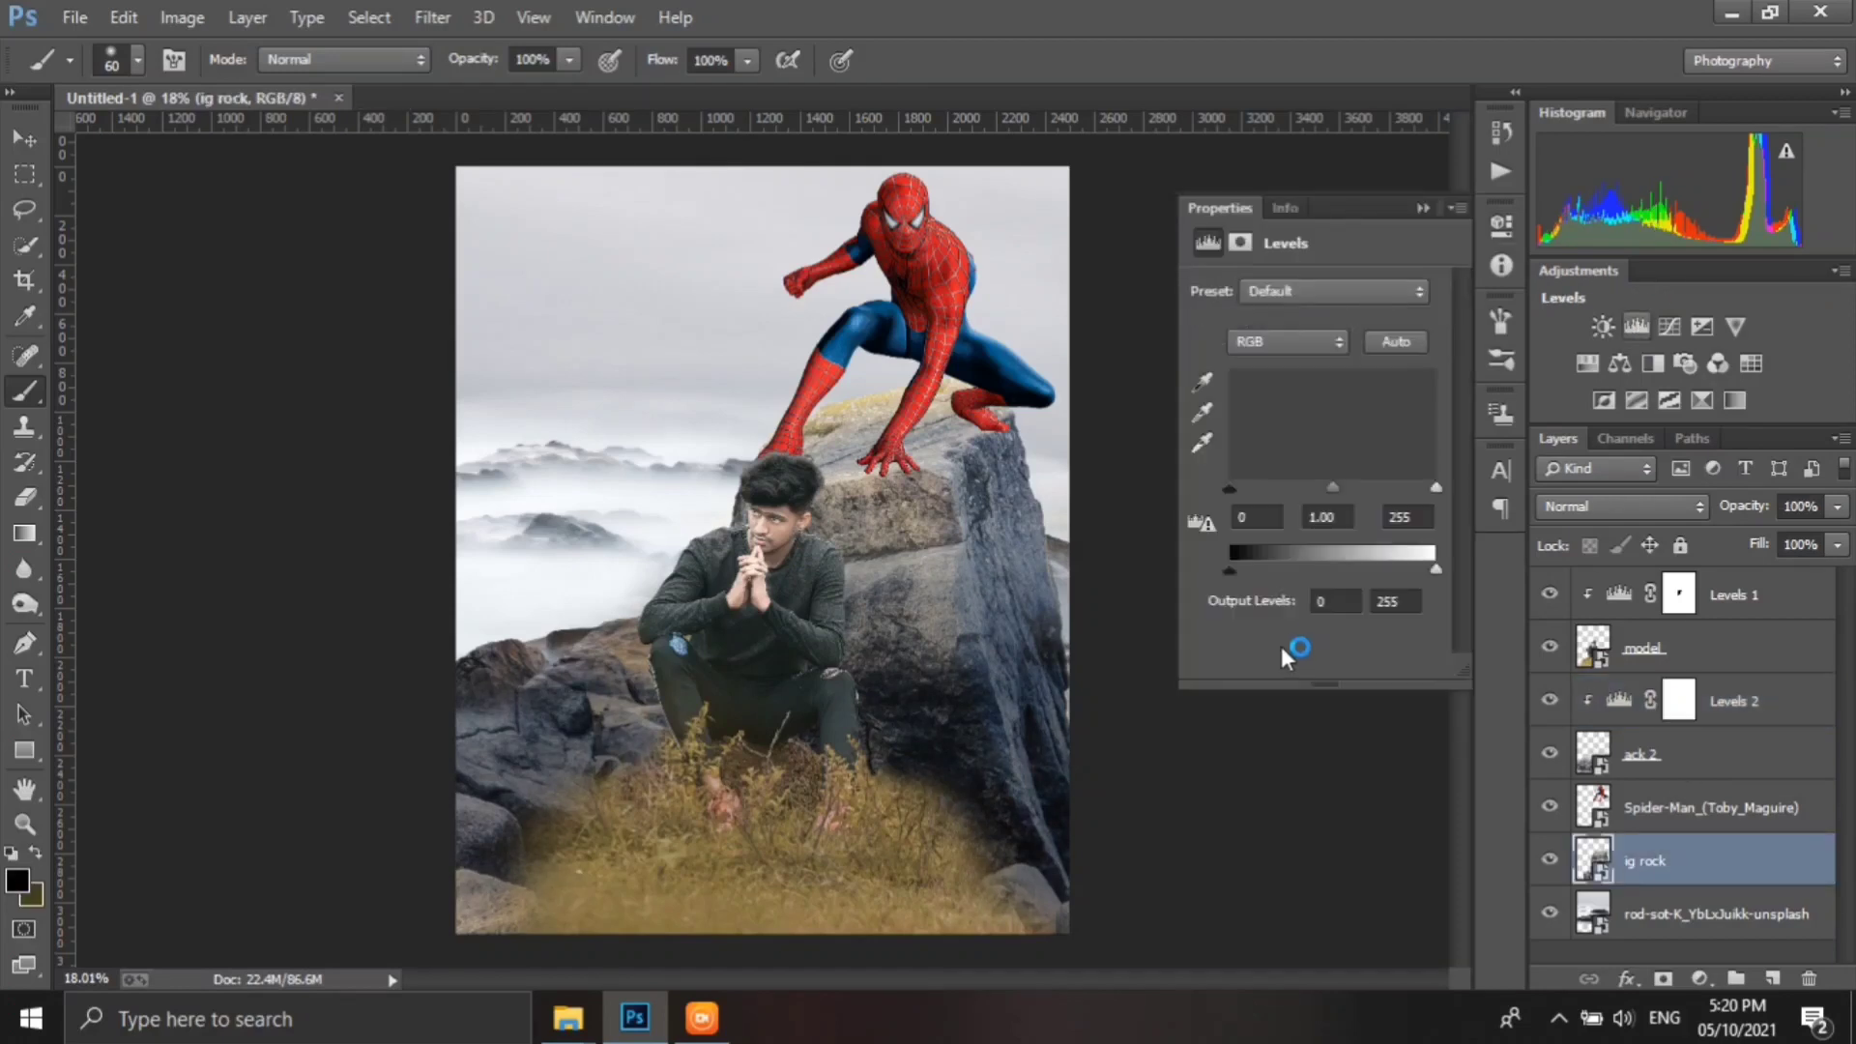
{"action": "left_click", "coordinate": [1261, 667]}
{"action": "left_click_drag", "start_coordinate": [1332, 488], "coordinate": [1351, 488]}
{"action": "left_click_drag", "start_coordinate": [1435, 570], "coordinate": [1395, 570]}
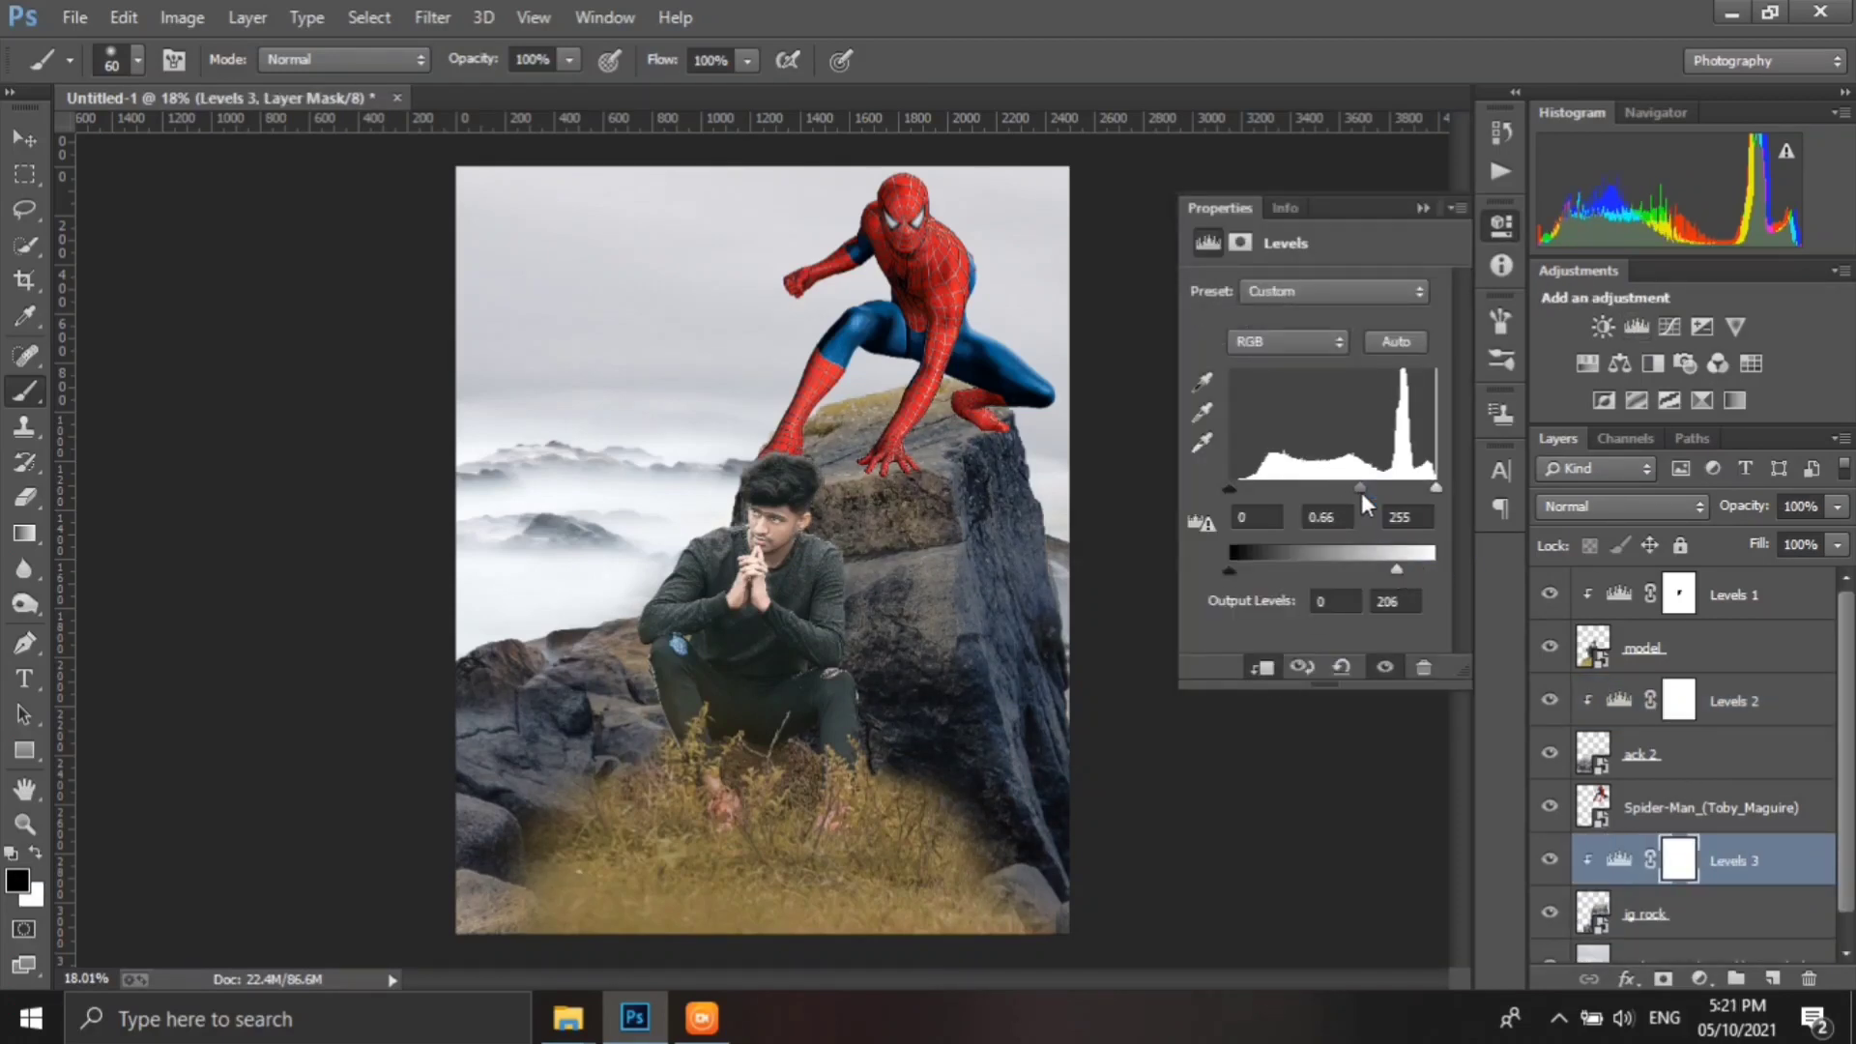
{"action": "left_click", "coordinate": [1423, 209]}
- Add a Levels layer clipped to Spider-Man with midtones 0.82 and output white 233
{"action": "left_click", "coordinate": [1706, 807]}
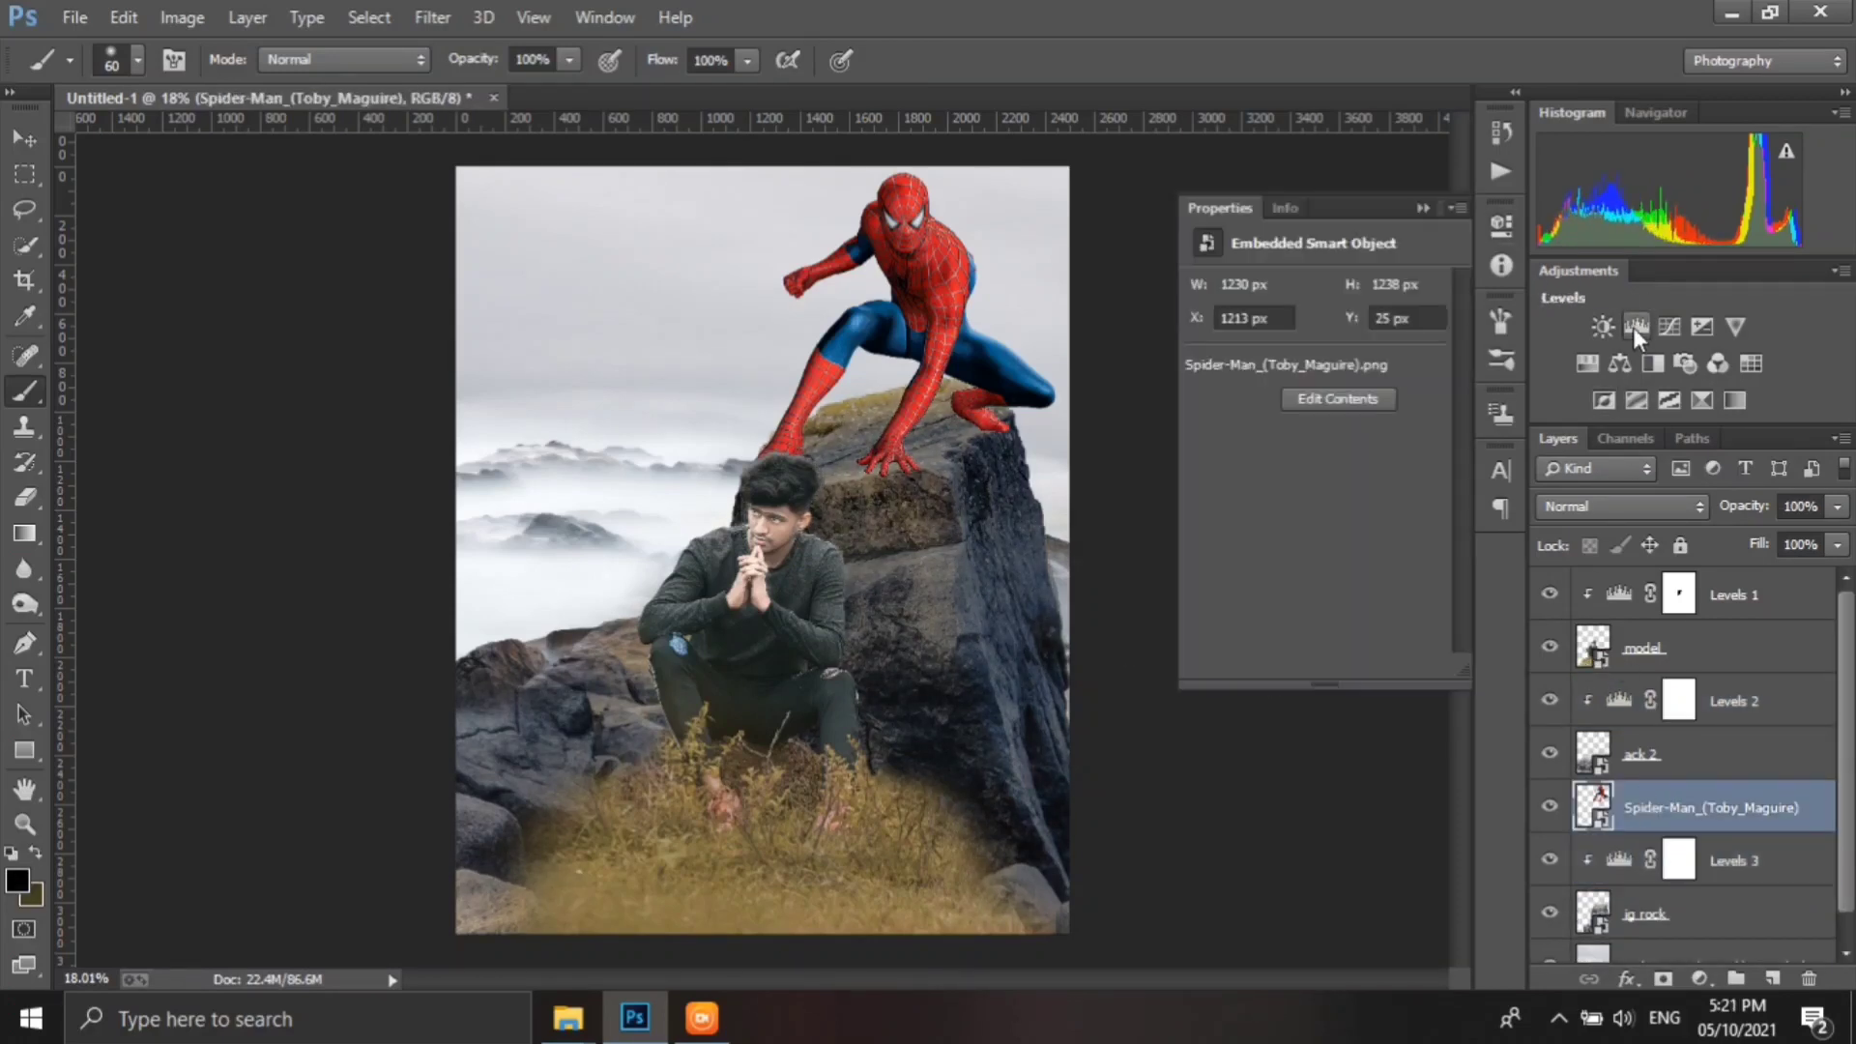
{"action": "left_click", "coordinate": [1636, 327]}
{"action": "left_click", "coordinate": [1261, 667]}
{"action": "left_click_drag", "start_coordinate": [1332, 488], "coordinate": [1346, 488]}
{"action": "left_click_drag", "start_coordinate": [1436, 570], "coordinate": [1417, 570]}
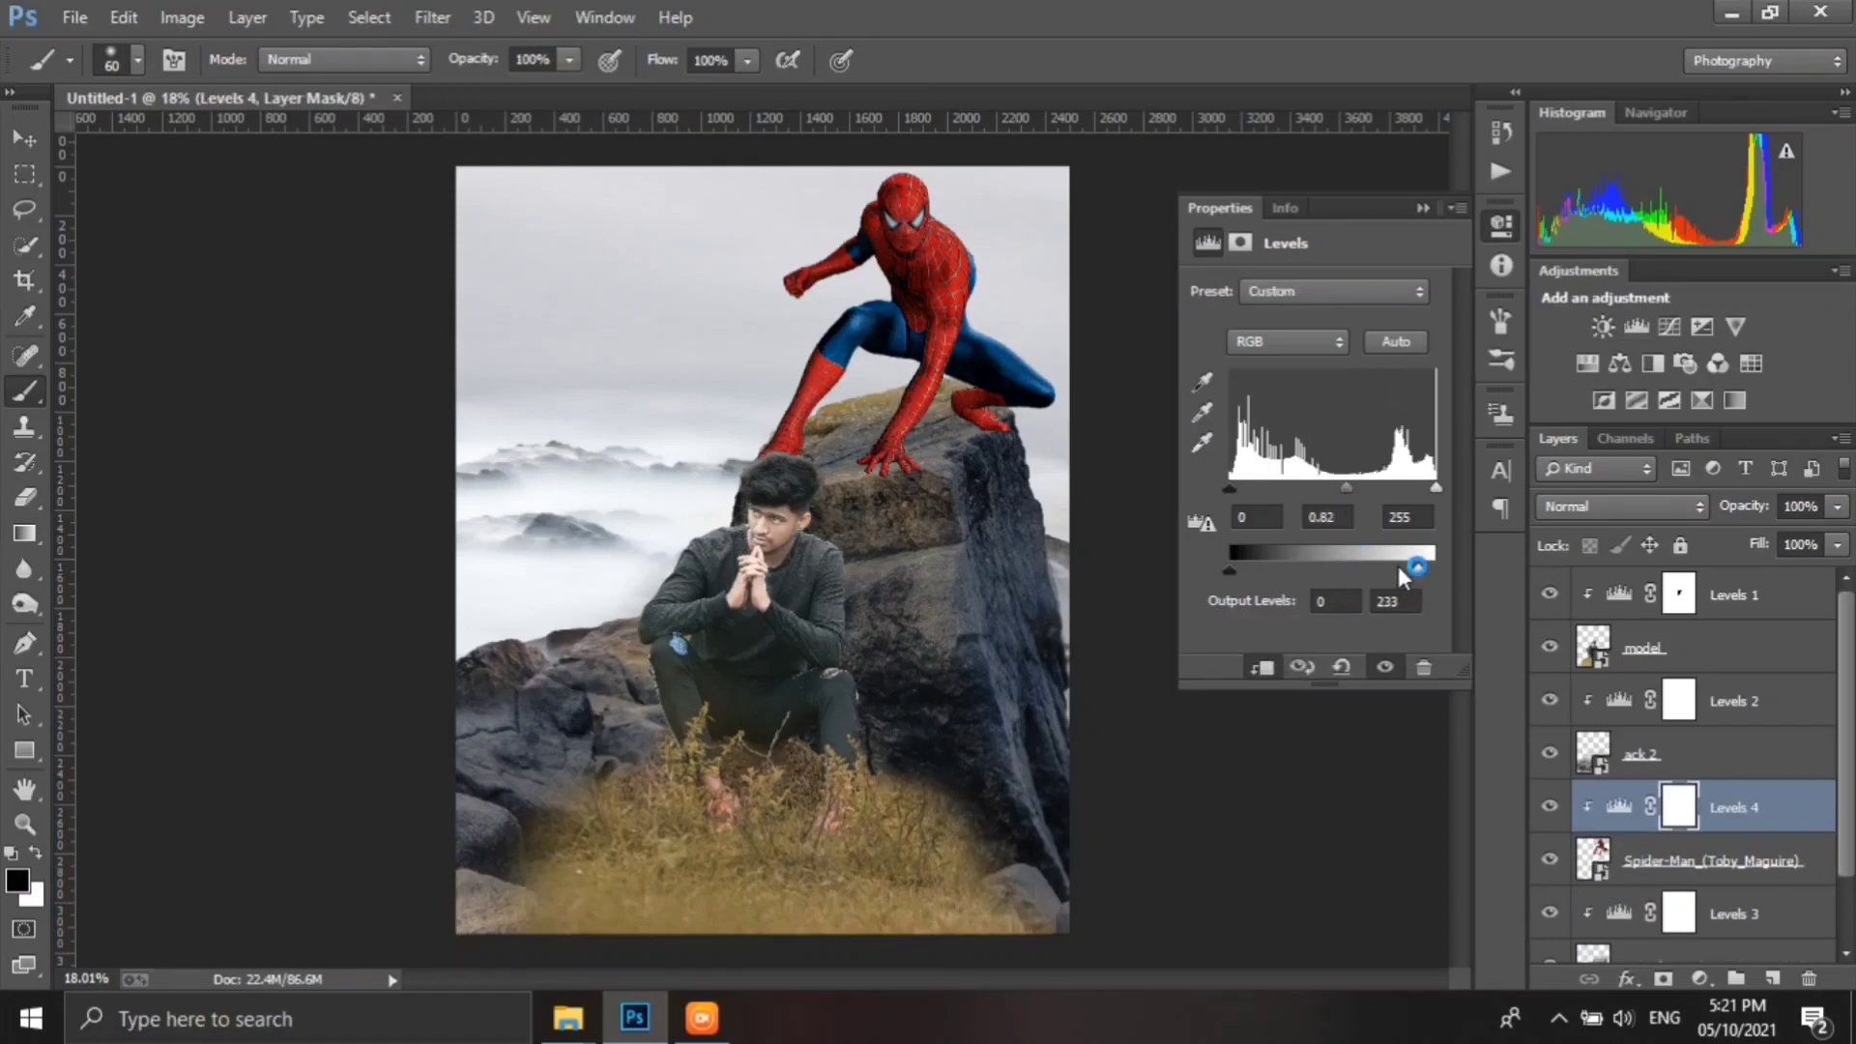
{"action": "left_click", "coordinate": [1422, 208]}
{"action": "left_click", "coordinate": [1711, 860]}
{"action": "left_click", "coordinate": [432, 16]}
- In Camera Raw, raise Spider-Man's contrast, pull down highlights and lift shadows
{"action": "left_click", "coordinate": [548, 174]}
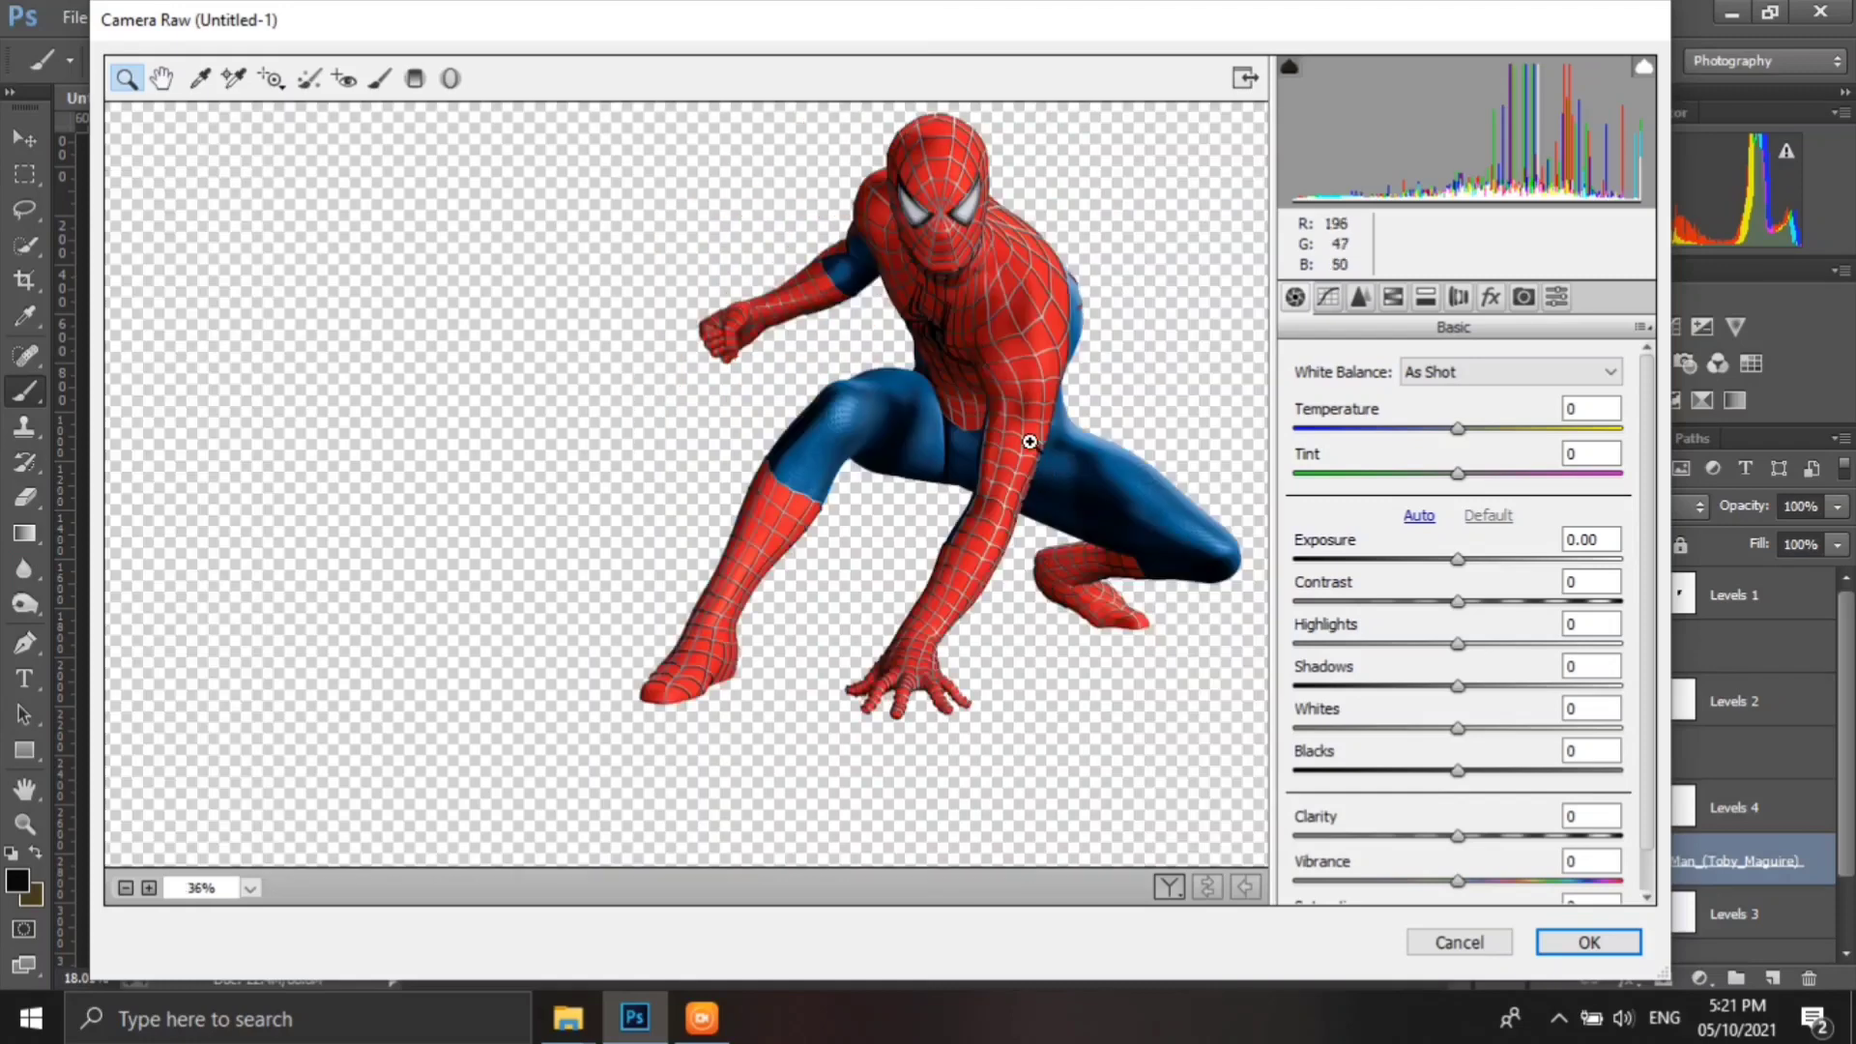
{"action": "left_click_drag", "start_coordinate": [1458, 601], "coordinate": [1422, 643]}
{"action": "mouse_move", "coordinate": [1457, 685]}
{"action": "left_mouse_down"}
{"action": "mouse_move", "coordinate": [1482, 685]}
{"action": "mouse_move", "coordinate": [1430, 727]}
{"action": "left_mouse_up"}
- Desaturate Spider-Man's reds and blues in HSL, adjust luminance, and apply the Camera Raw grade
{"action": "left_click", "coordinate": [1393, 296]}
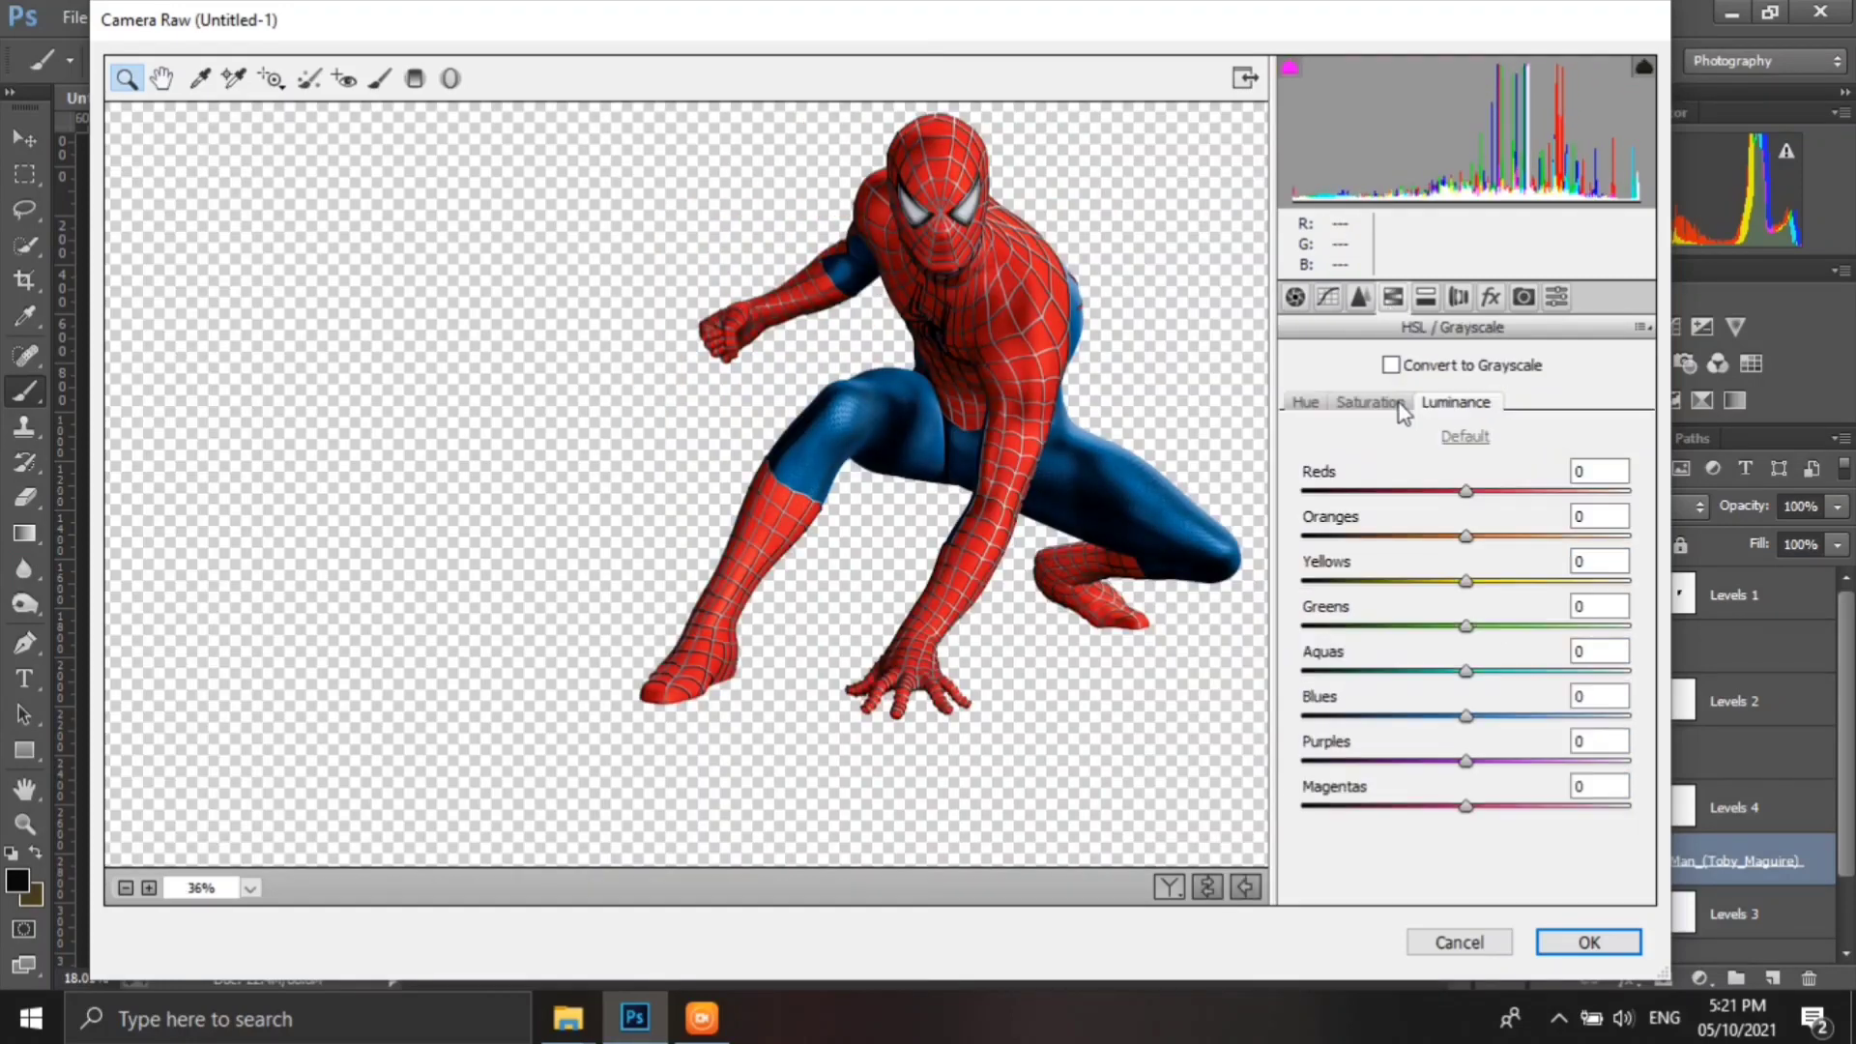
{"action": "left_click", "coordinate": [1370, 402]}
{"action": "left_click_drag", "start_coordinate": [1466, 490], "coordinate": [1437, 492]}
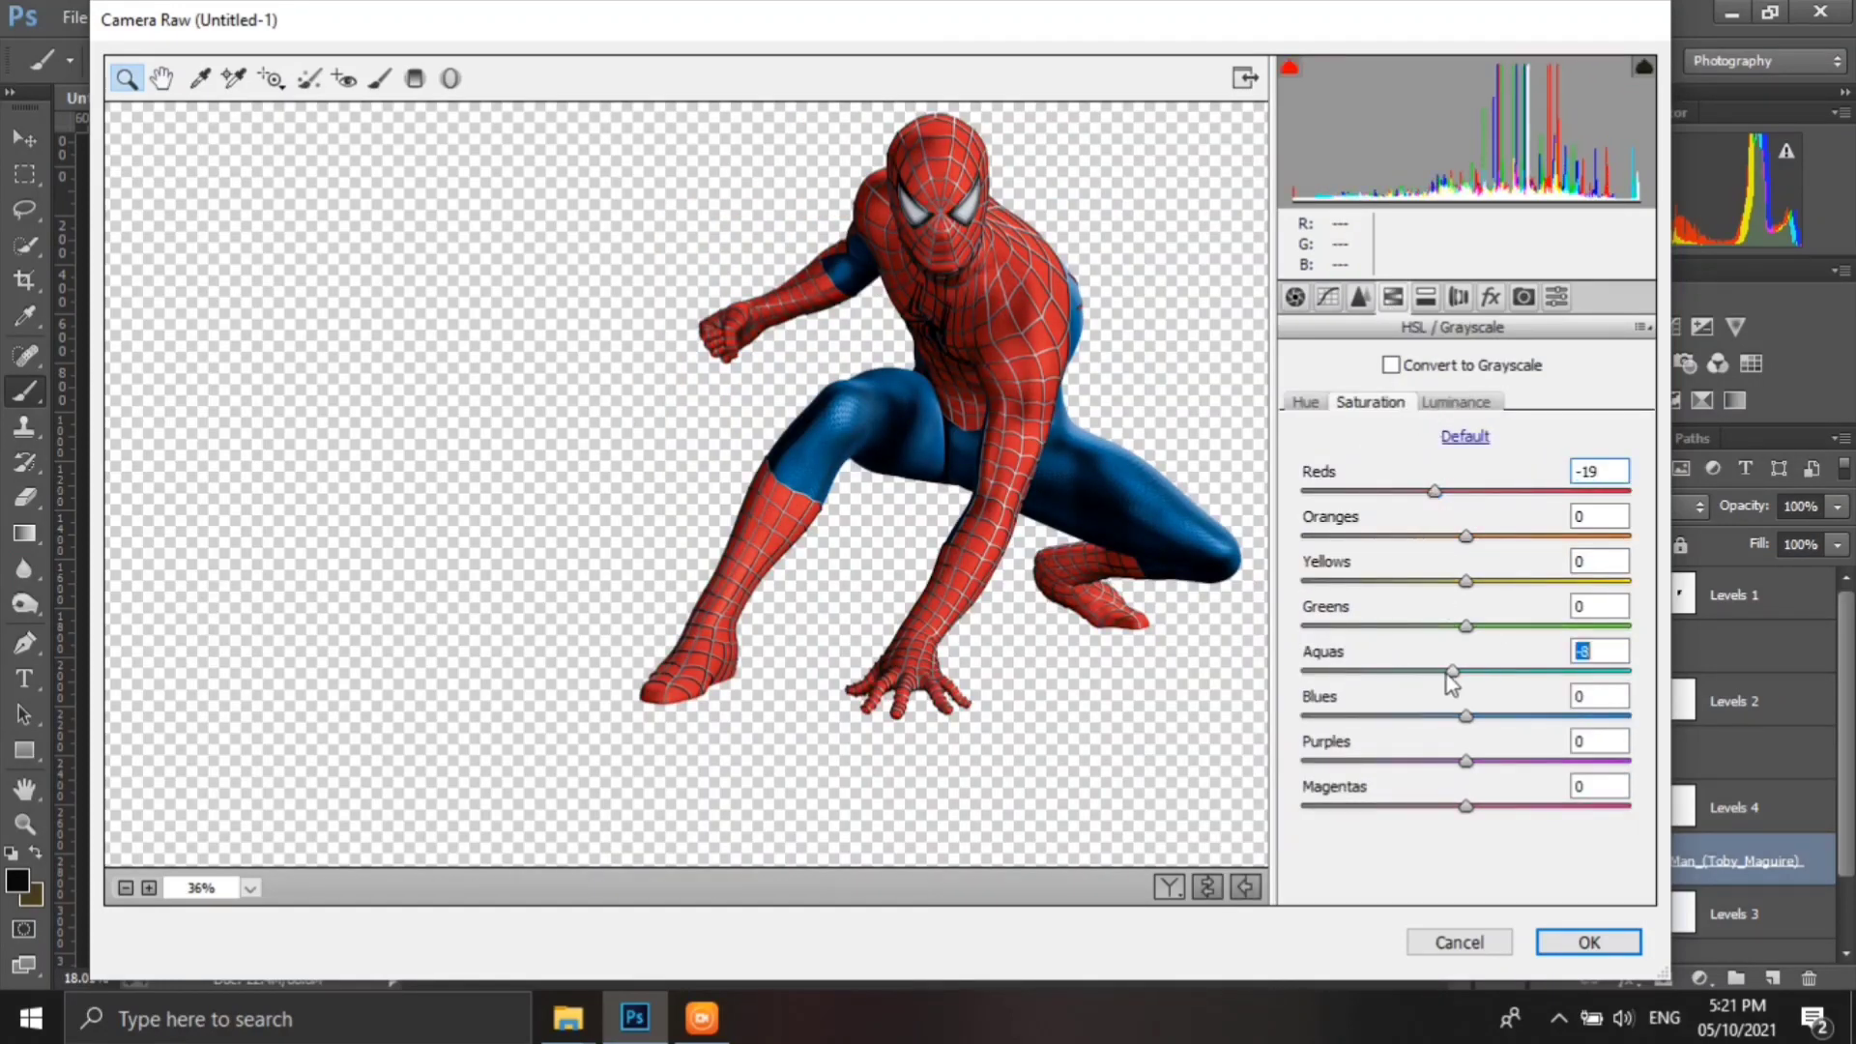
{"action": "left_click_drag", "start_coordinate": [1465, 715], "coordinate": [1437, 715]}
{"action": "left_click", "coordinate": [1453, 402]}
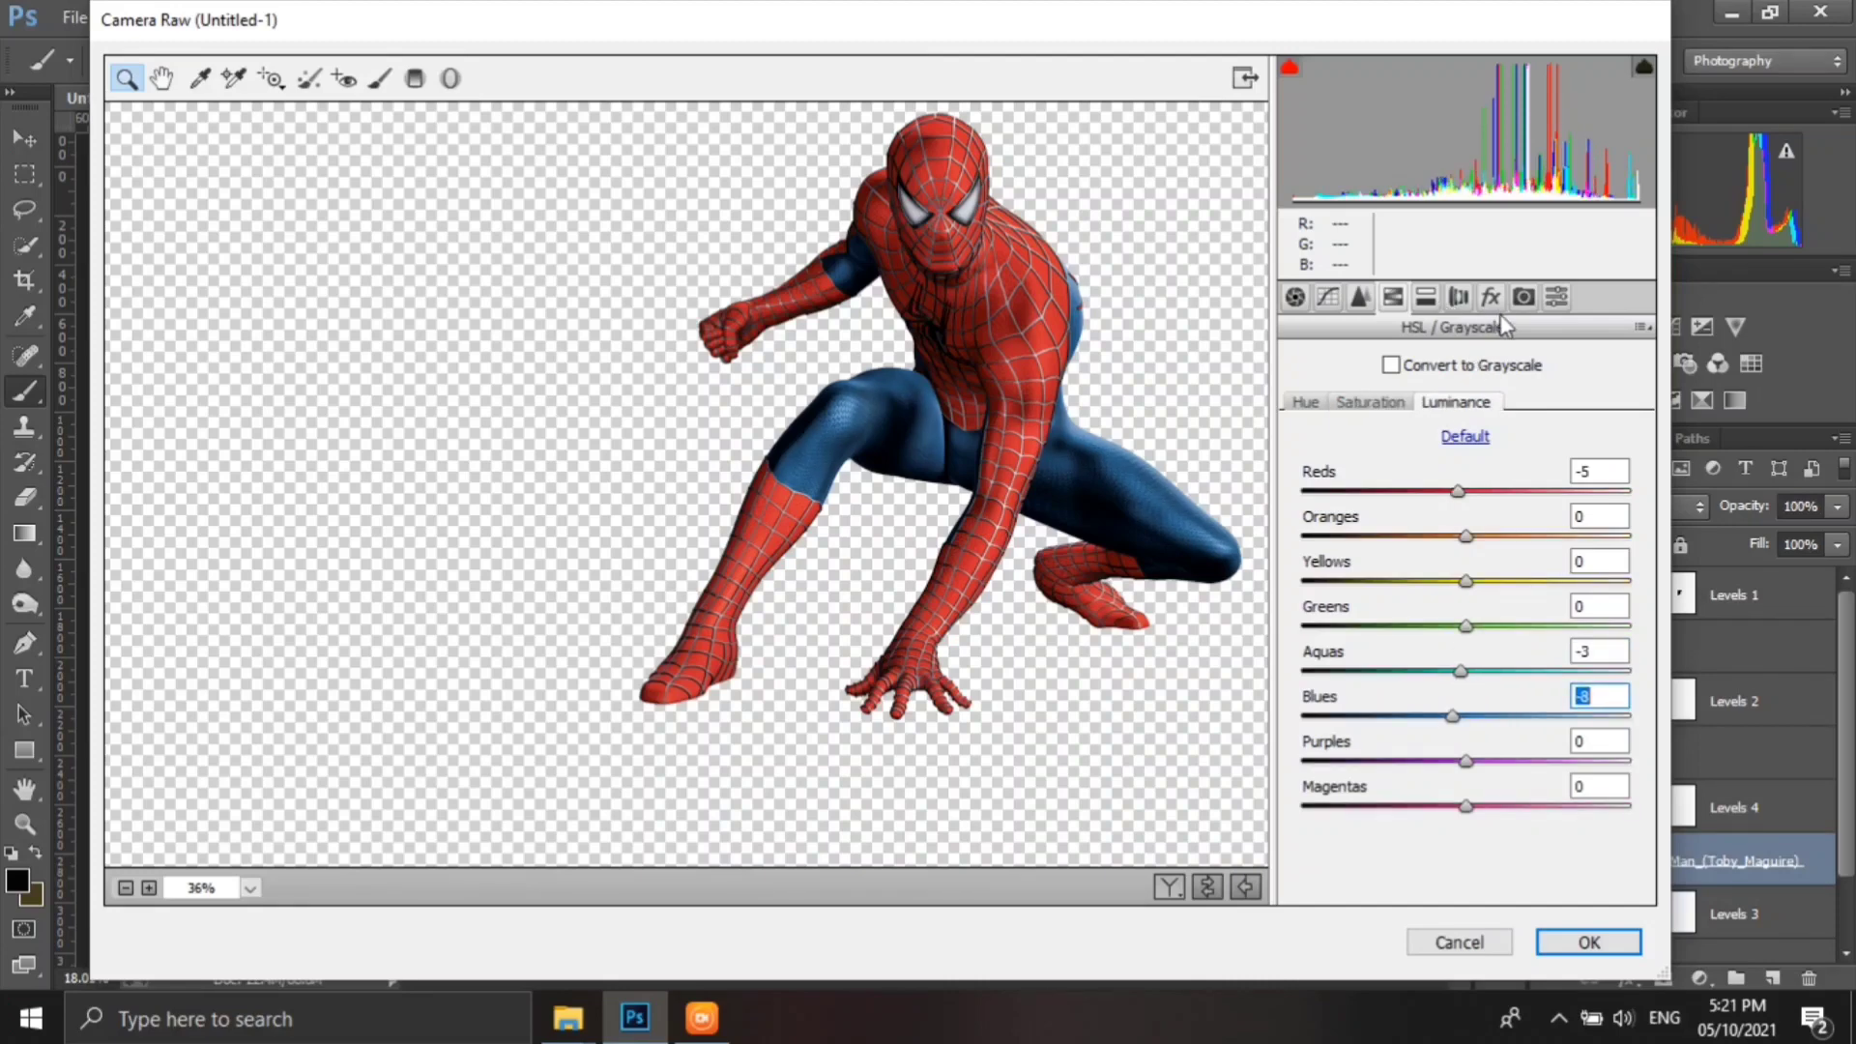
{"action": "left_click", "coordinate": [1295, 297]}
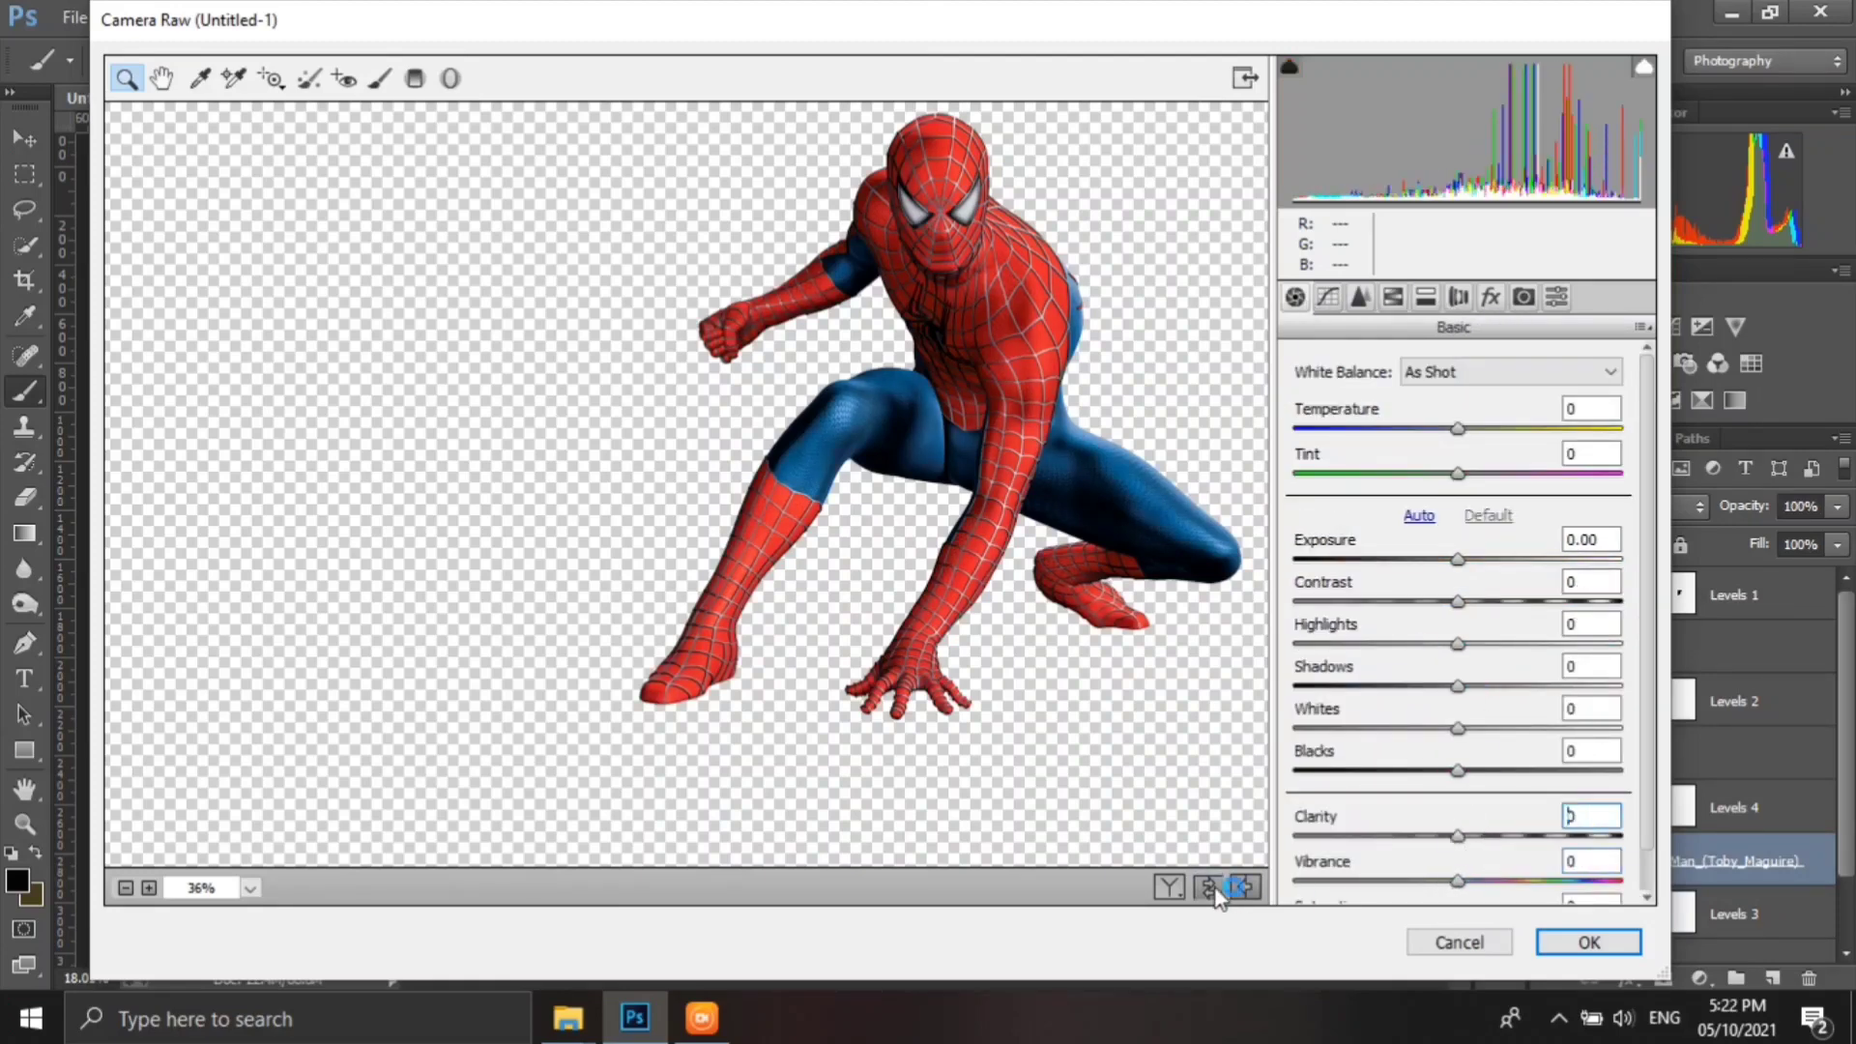
{"action": "left_click", "coordinate": [1589, 942]}
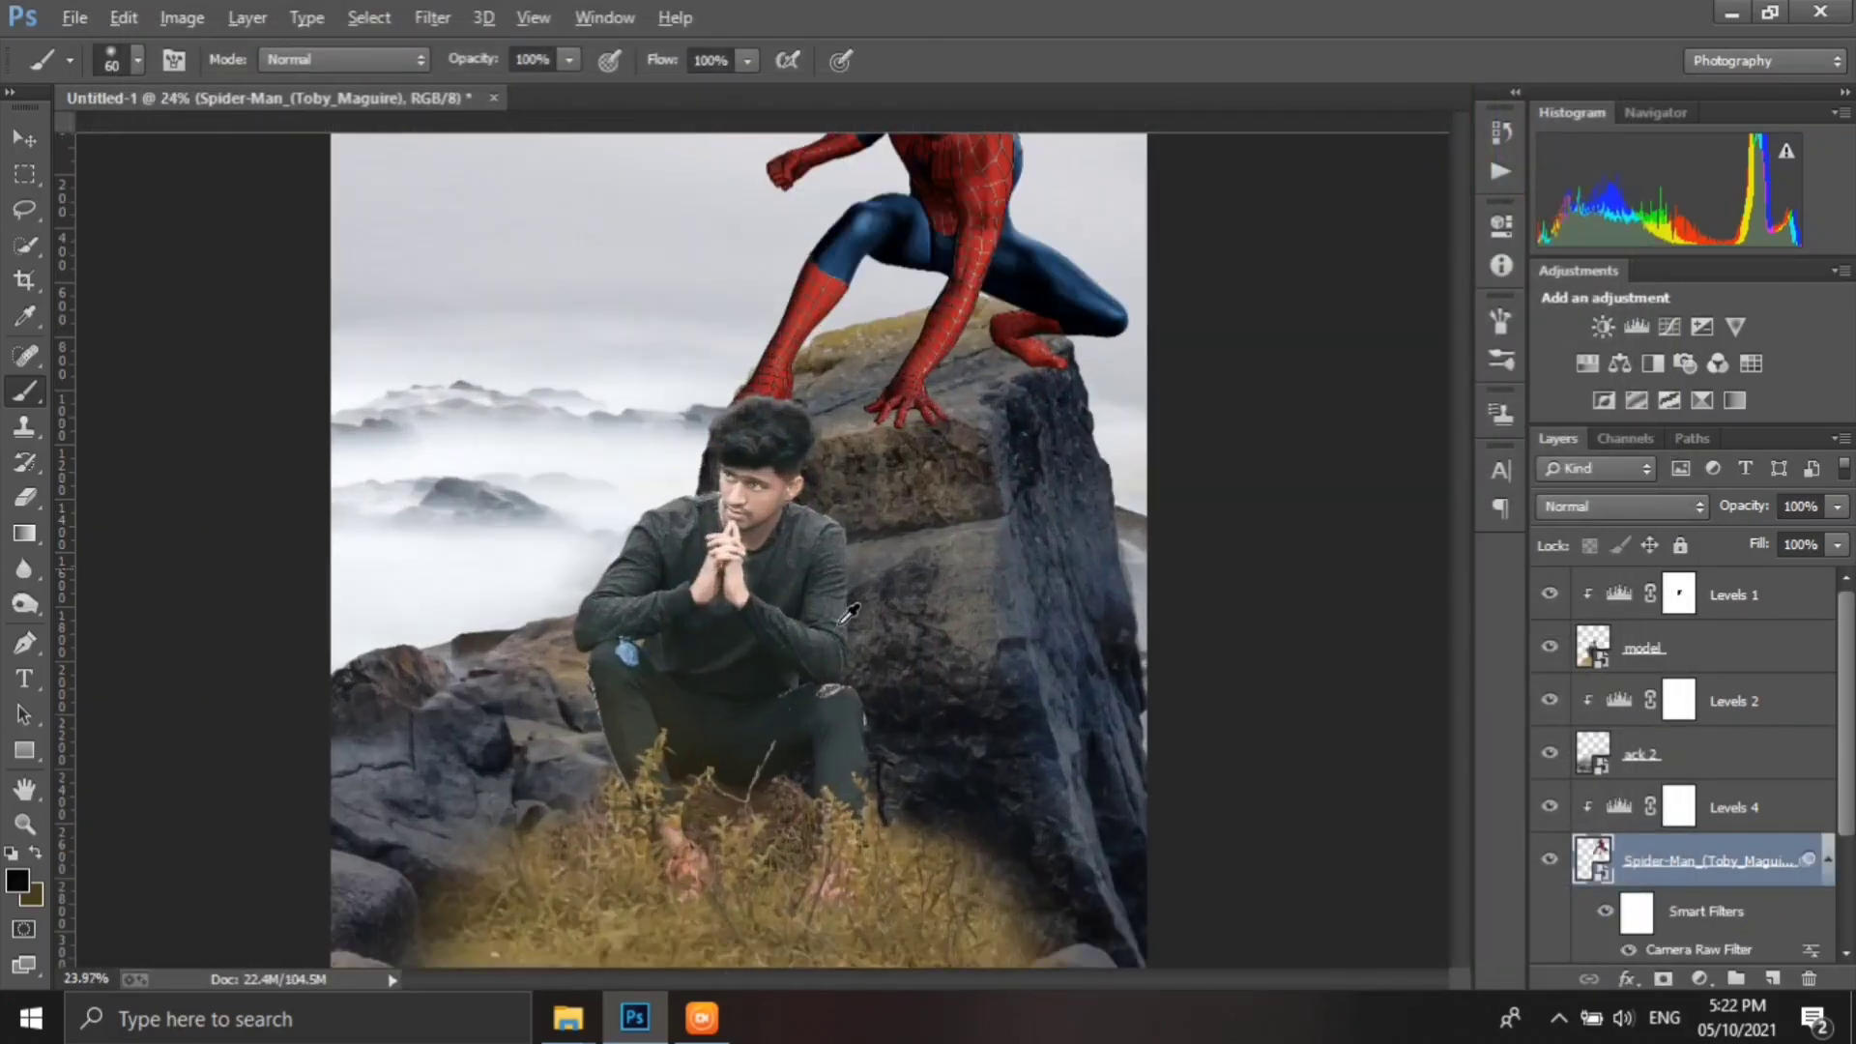
- Add a clipped Levels layer with midtones 0.84 and output white 235
{"action": "scroll", "coordinate": [1696, 725], "scroll_direction": "down", "scroll_amount": 3}
{"action": "left_click", "coordinate": [1701, 932]}
{"action": "left_click", "coordinate": [1637, 326]}
{"action": "left_click", "coordinate": [1261, 667]}
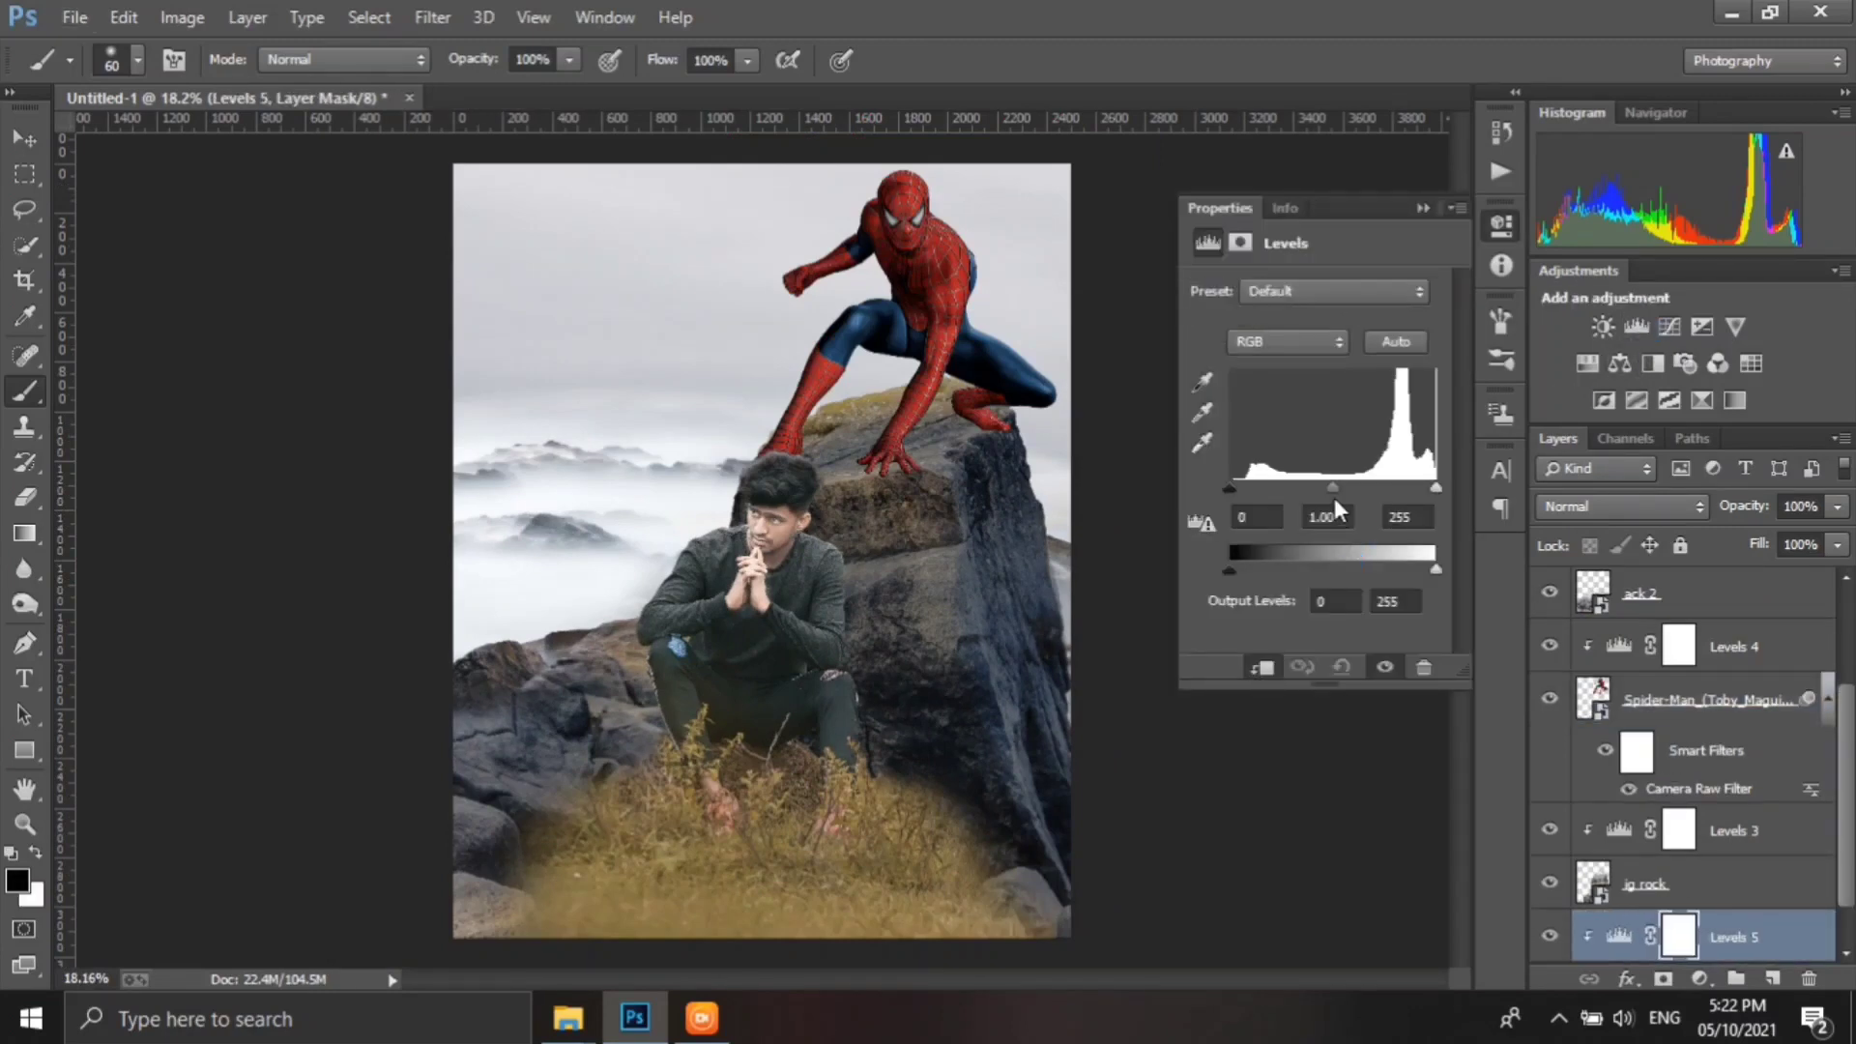
{"action": "left_click_drag", "start_coordinate": [1332, 488], "coordinate": [1356, 489]}
{"action": "left_click_drag", "start_coordinate": [1435, 570], "coordinate": [1395, 573]}
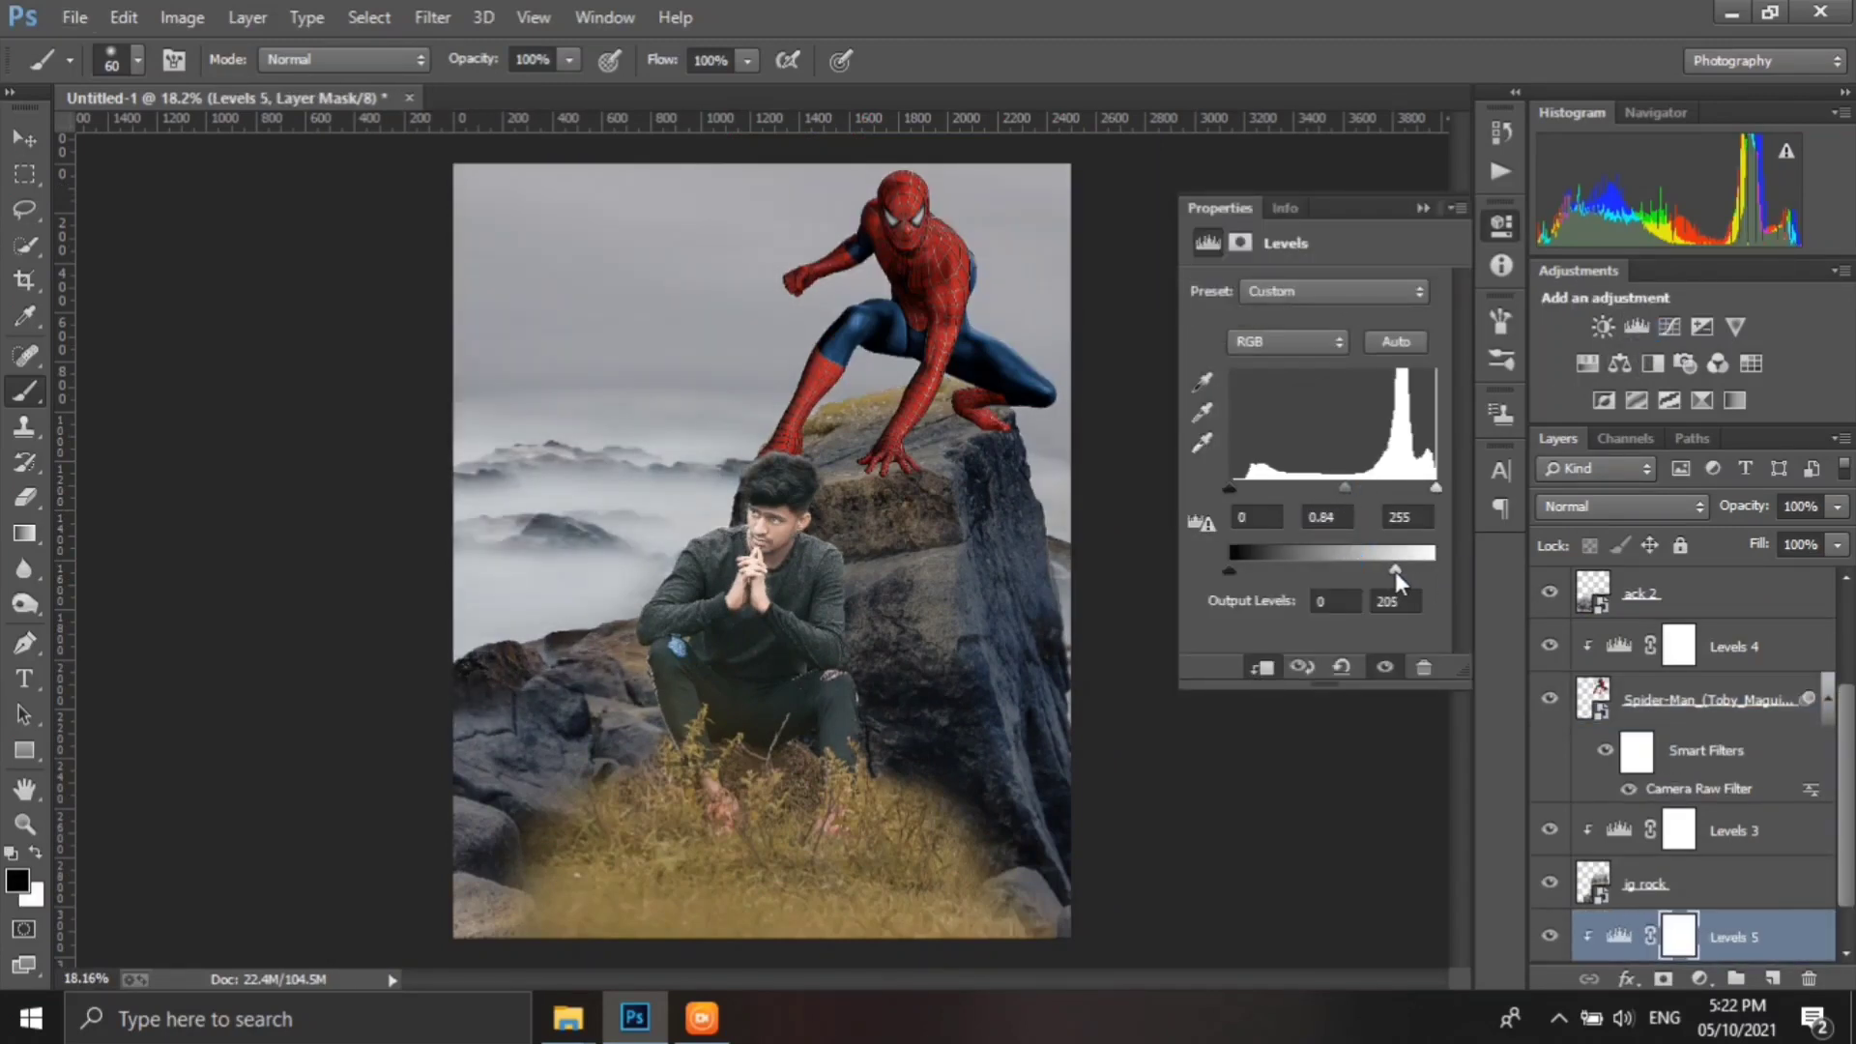
{"action": "left_click", "coordinate": [1147, 402]}
{"action": "scroll", "coordinate": [1147, 402], "scroll_direction": "down", "scroll_amount": 1, "text": "alt"}
{"action": "scroll", "coordinate": [1643, 754], "scroll_direction": "up", "scroll_amount": 3}
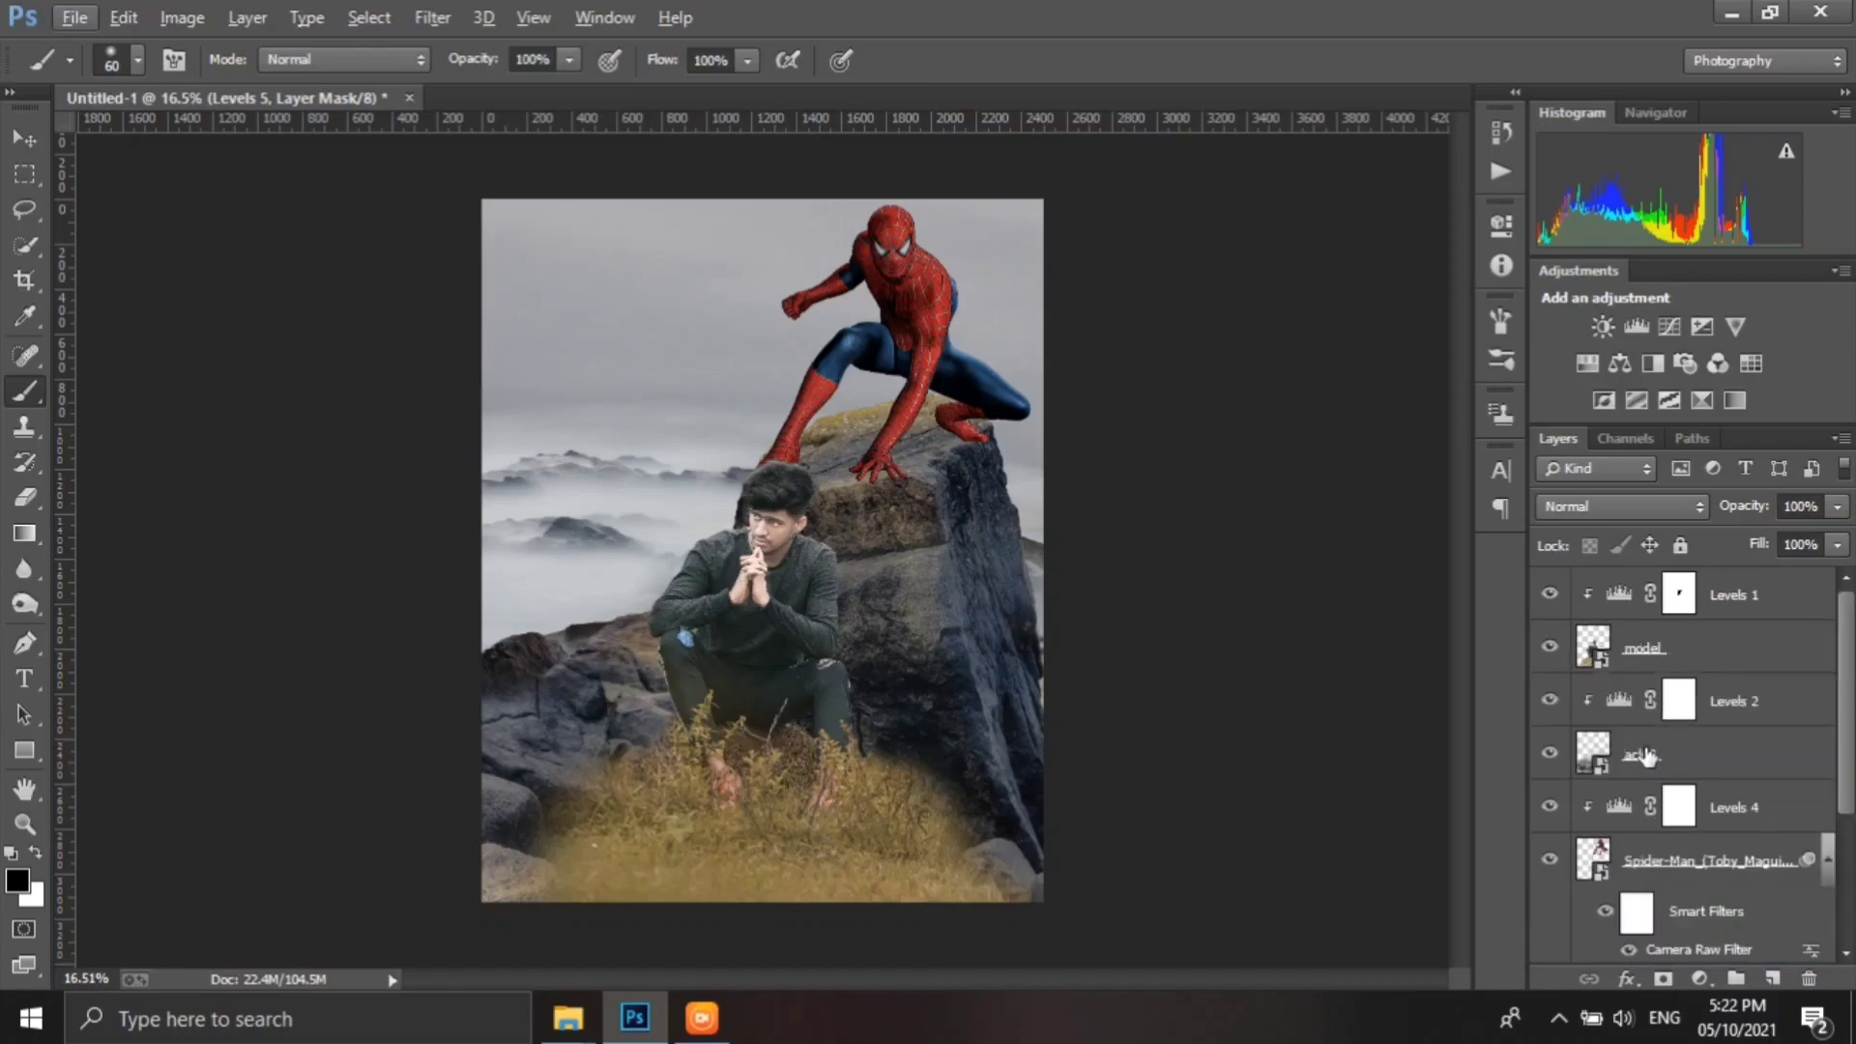
{"action": "left_click", "coordinate": [1745, 600]}
- Add an empty layer above Levels 1 and set the foreground colour to a light brown
{"action": "left_click", "coordinate": [1771, 979]}
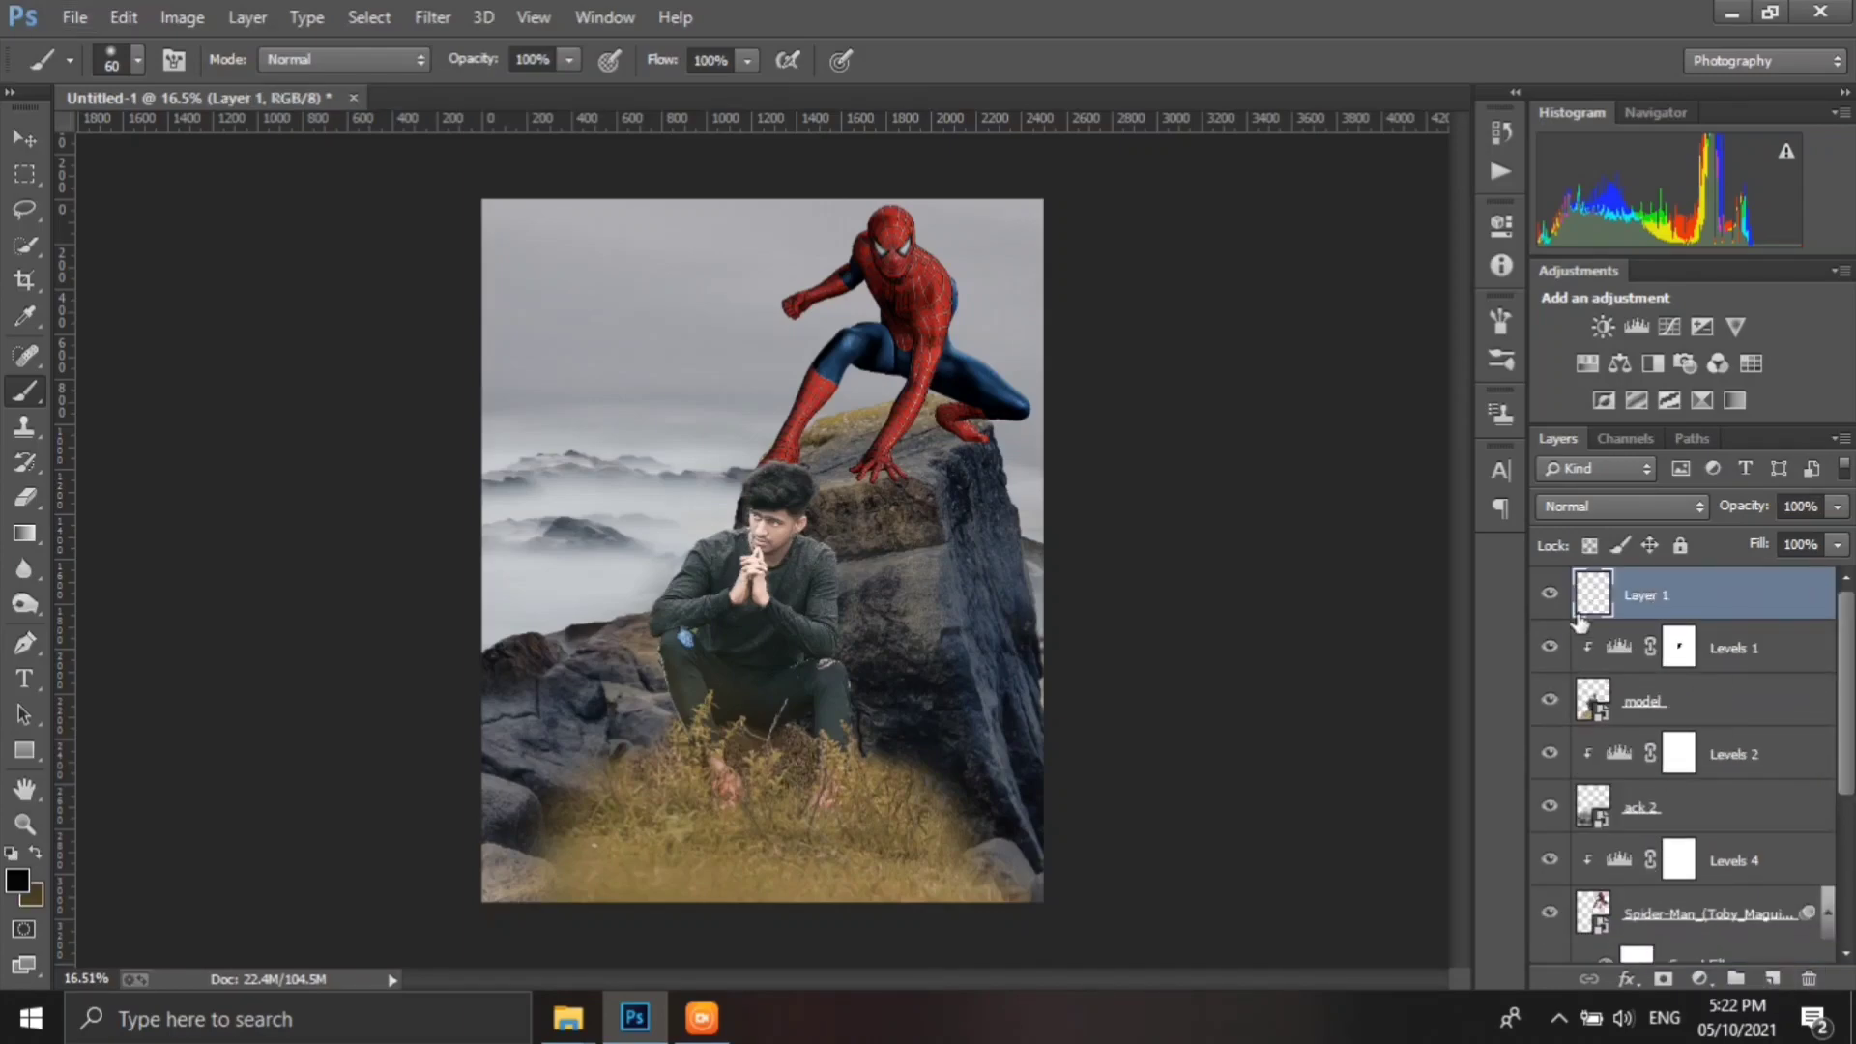
{"action": "left_click", "coordinate": [1550, 595], "text": "alt"}
{"action": "left_click", "coordinate": [1566, 598], "text": "alt"}
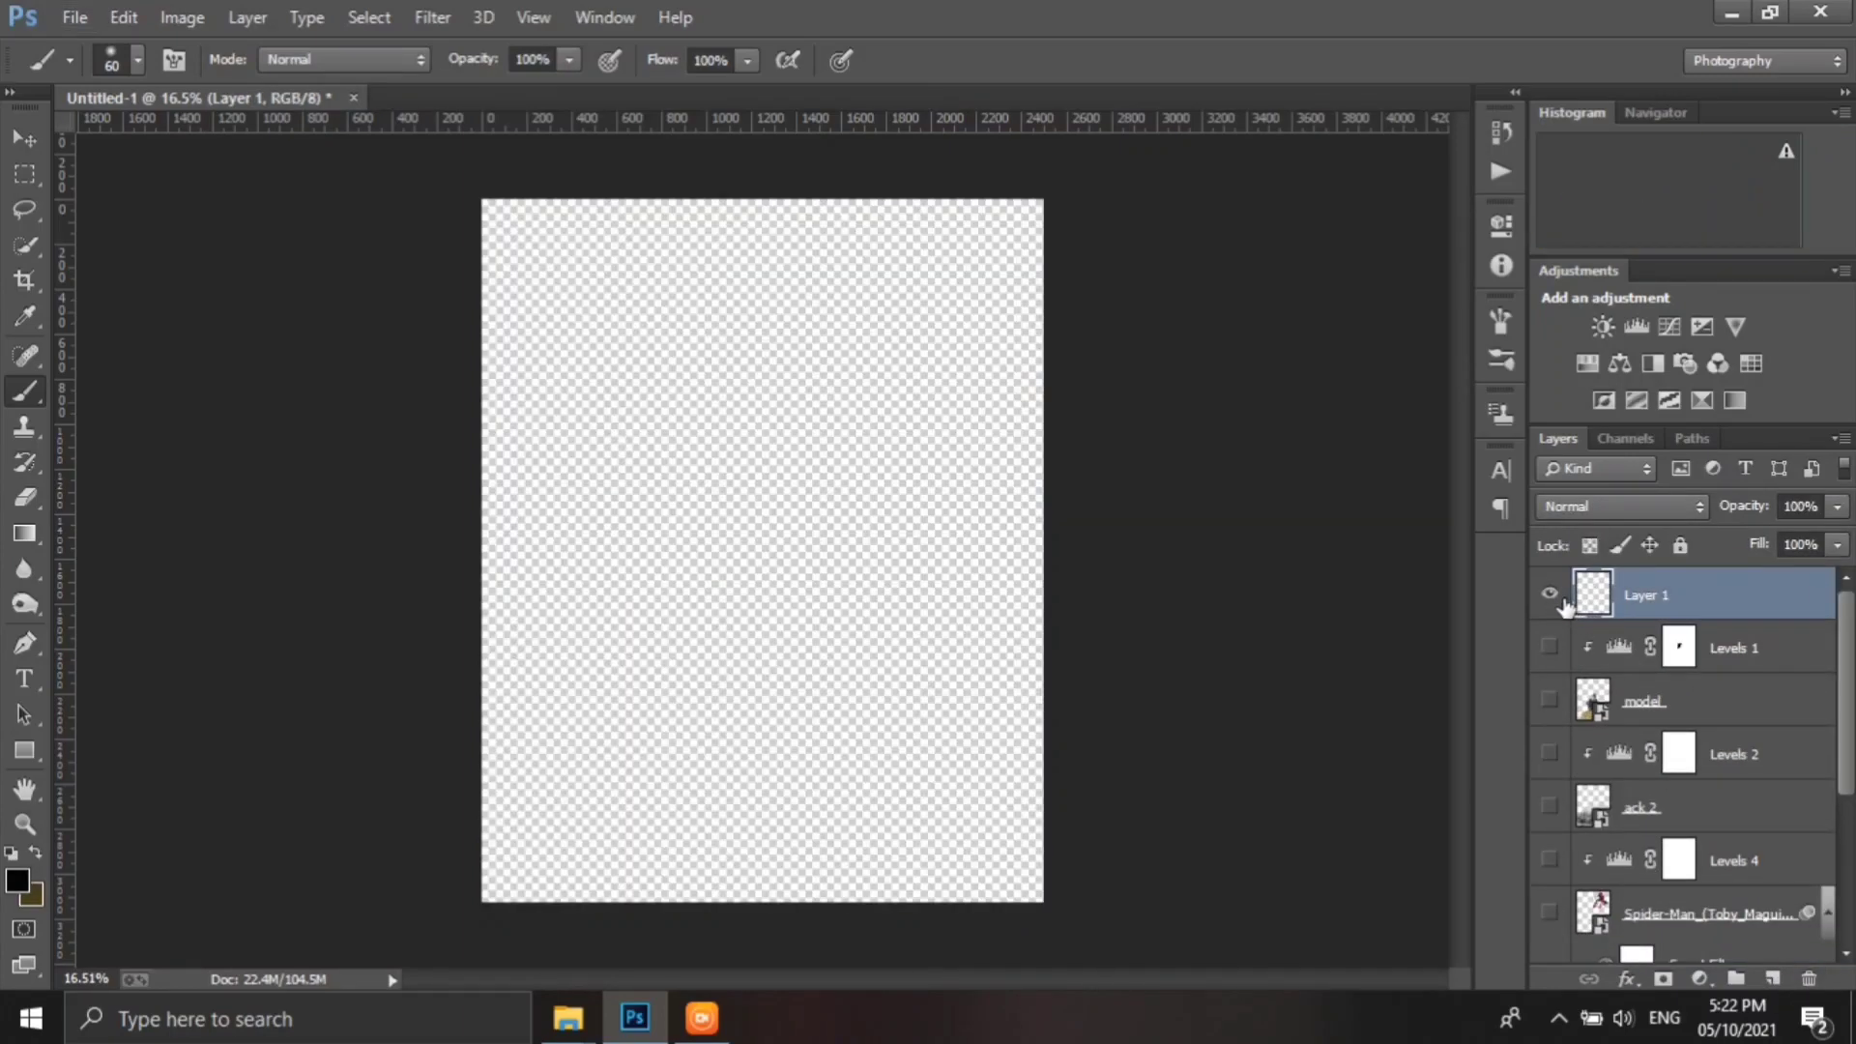
{"action": "left_click", "coordinate": [25, 885]}
{"action": "left_click", "coordinate": [1767, 267]}
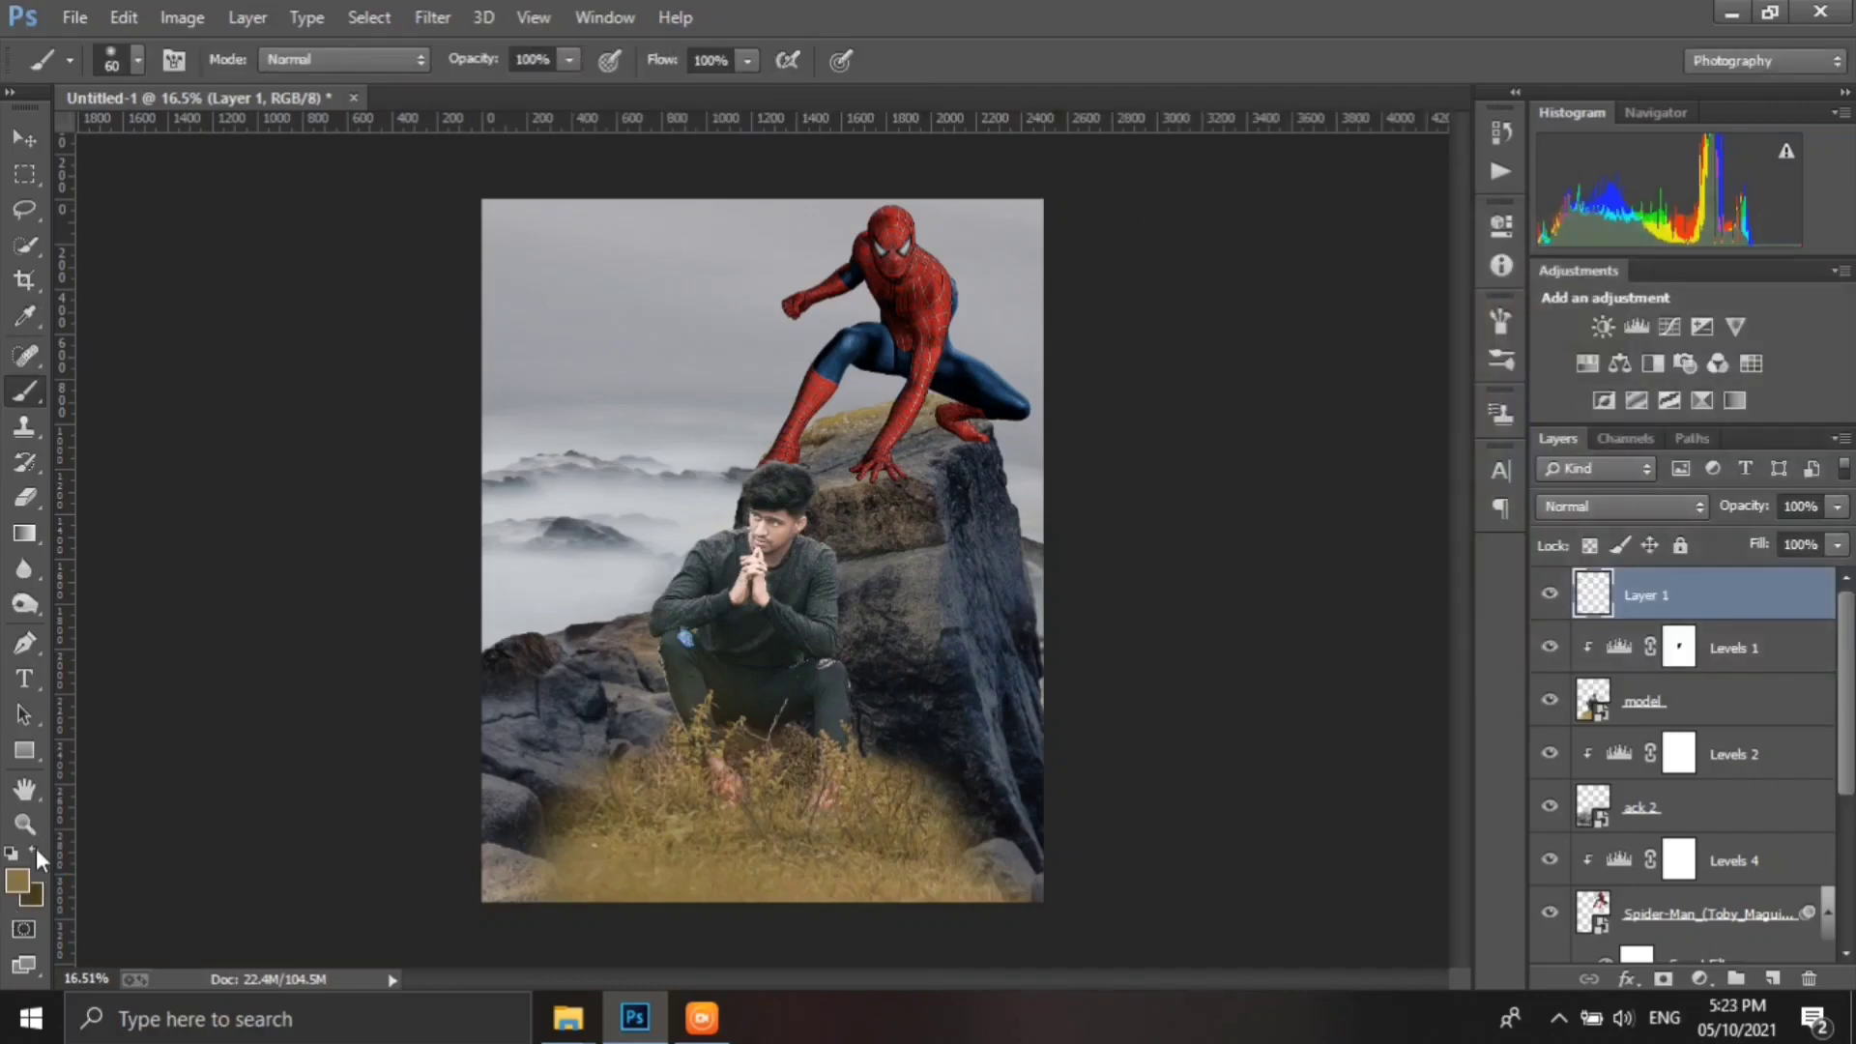
{"action": "left_click", "coordinate": [24, 881]}
{"action": "left_click", "coordinate": [1296, 448]}
{"action": "left_click", "coordinate": [1767, 268]}
- Choose a large grass brush preset and set the background colour to brown
{"action": "left_click", "coordinate": [1502, 360]}
{"action": "left_click_drag", "start_coordinate": [1460, 387], "coordinate": [1460, 729]}
{"action": "left_click", "coordinate": [1122, 720]}
{"action": "left_click", "coordinate": [1422, 231]}
{"action": "scroll", "coordinate": [650, 889], "scroll_direction": "up", "scroll_amount": 5}
{"action": "left_click_drag", "start_coordinate": [650, 889], "coordinate": [693, 599]}
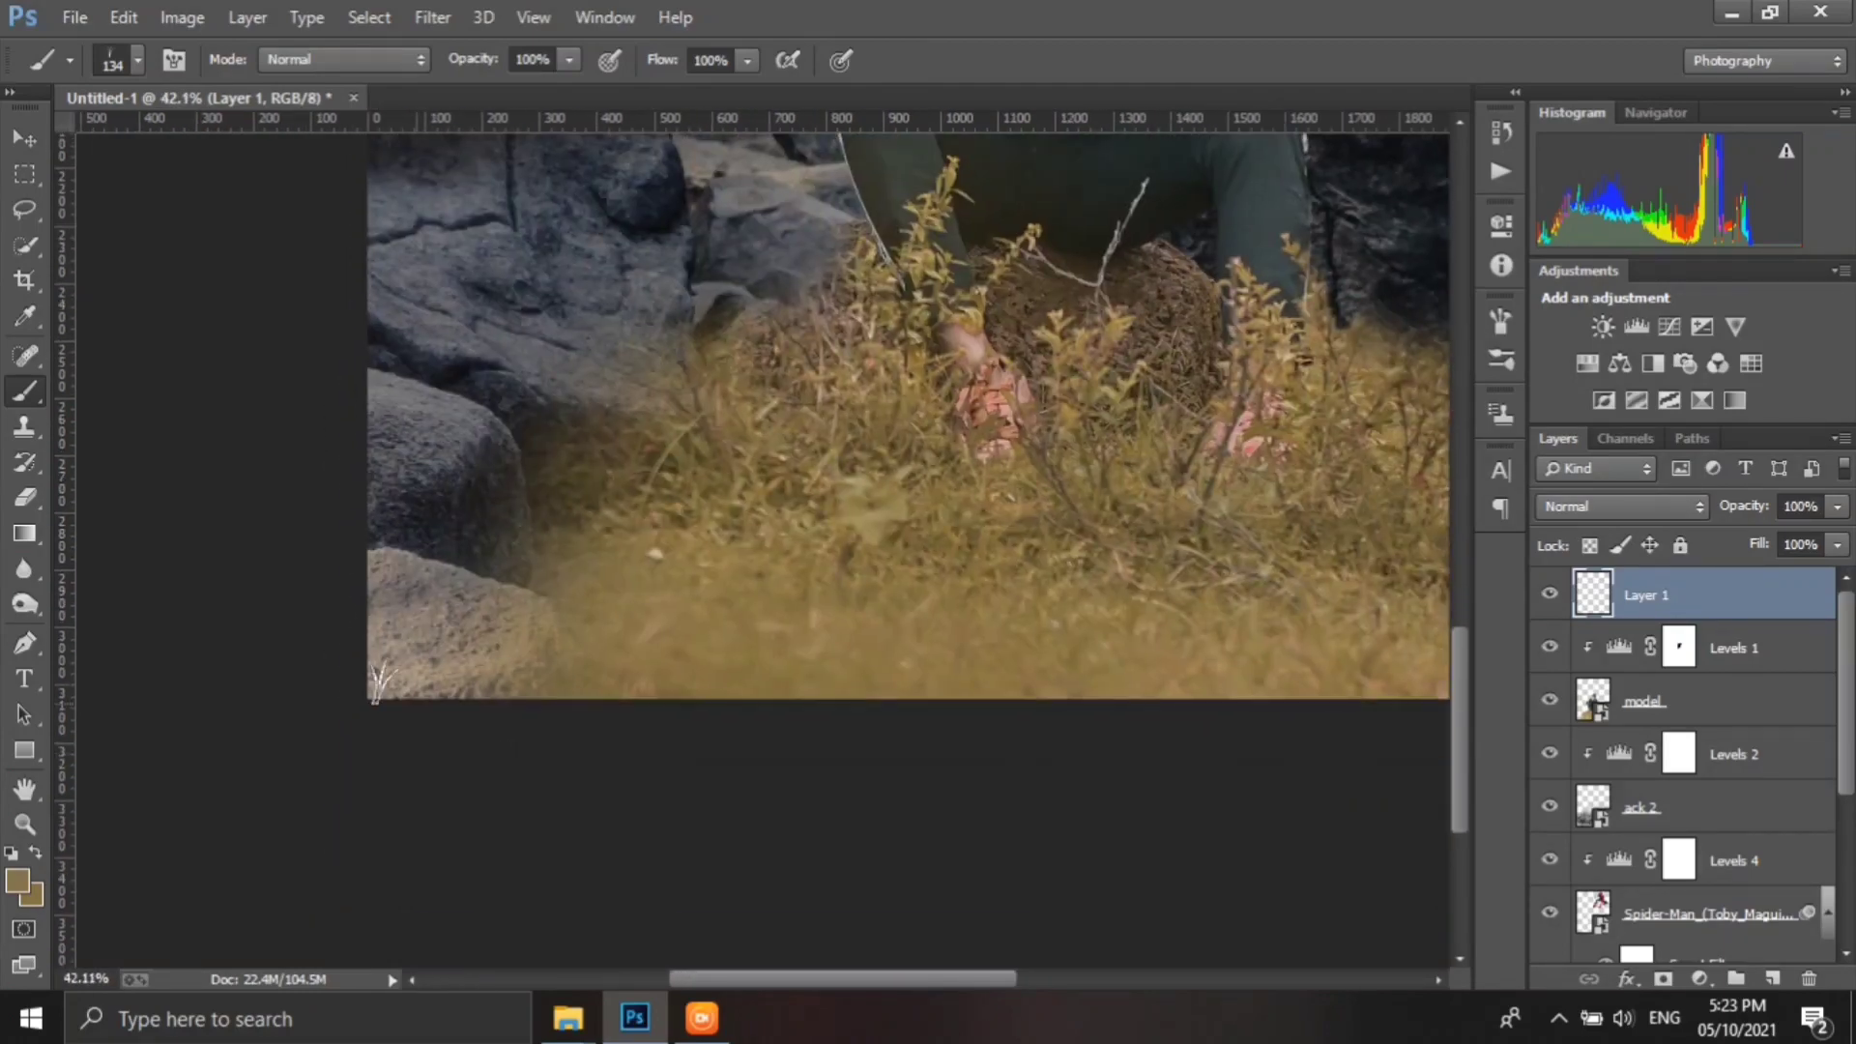
{"action": "left_click", "coordinate": [32, 897]}
{"action": "left_click", "coordinate": [1316, 489]}
{"action": "left_click", "coordinate": [1761, 264]}
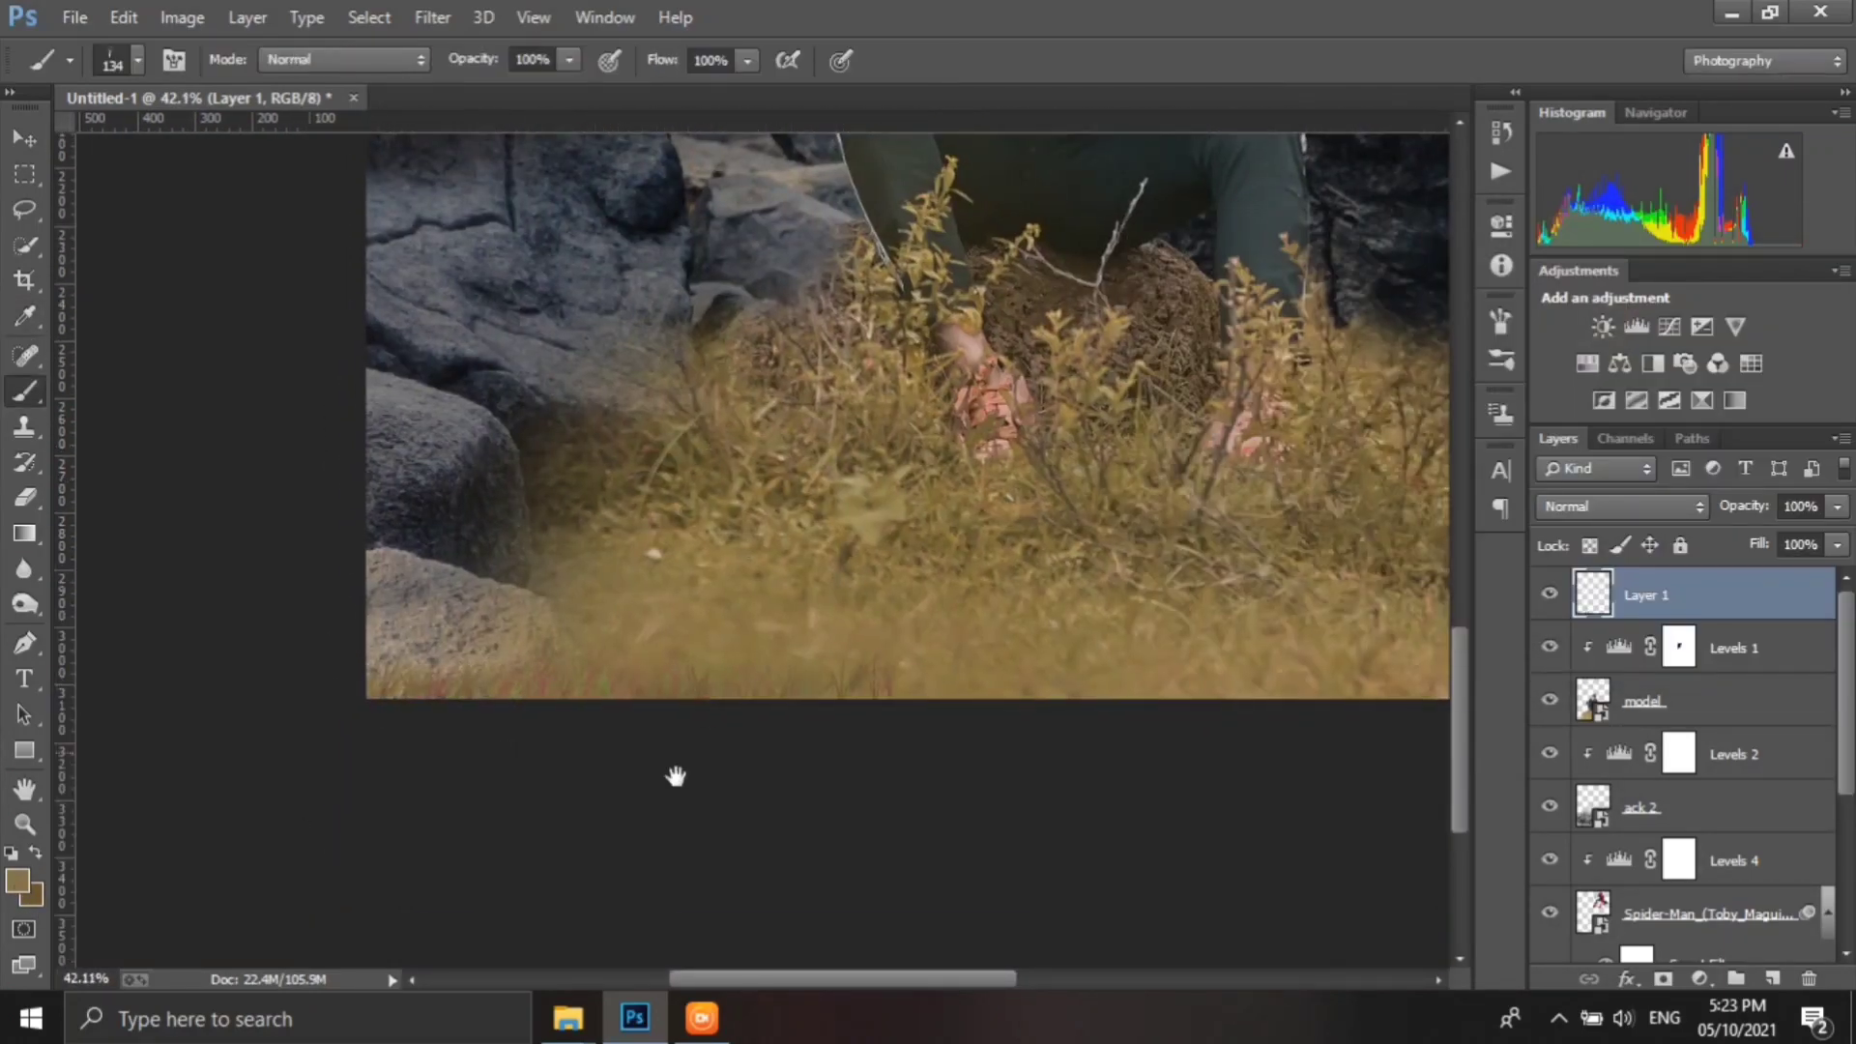
- Make the grass brush slightly smaller and paint grass along the dark rock's lower edge
{"action": "left_click_drag", "start_coordinate": [676, 776], "coordinate": [395, 836]}
{"action": "left_click_drag", "start_coordinate": [1397, 772], "coordinate": [878, 788]}
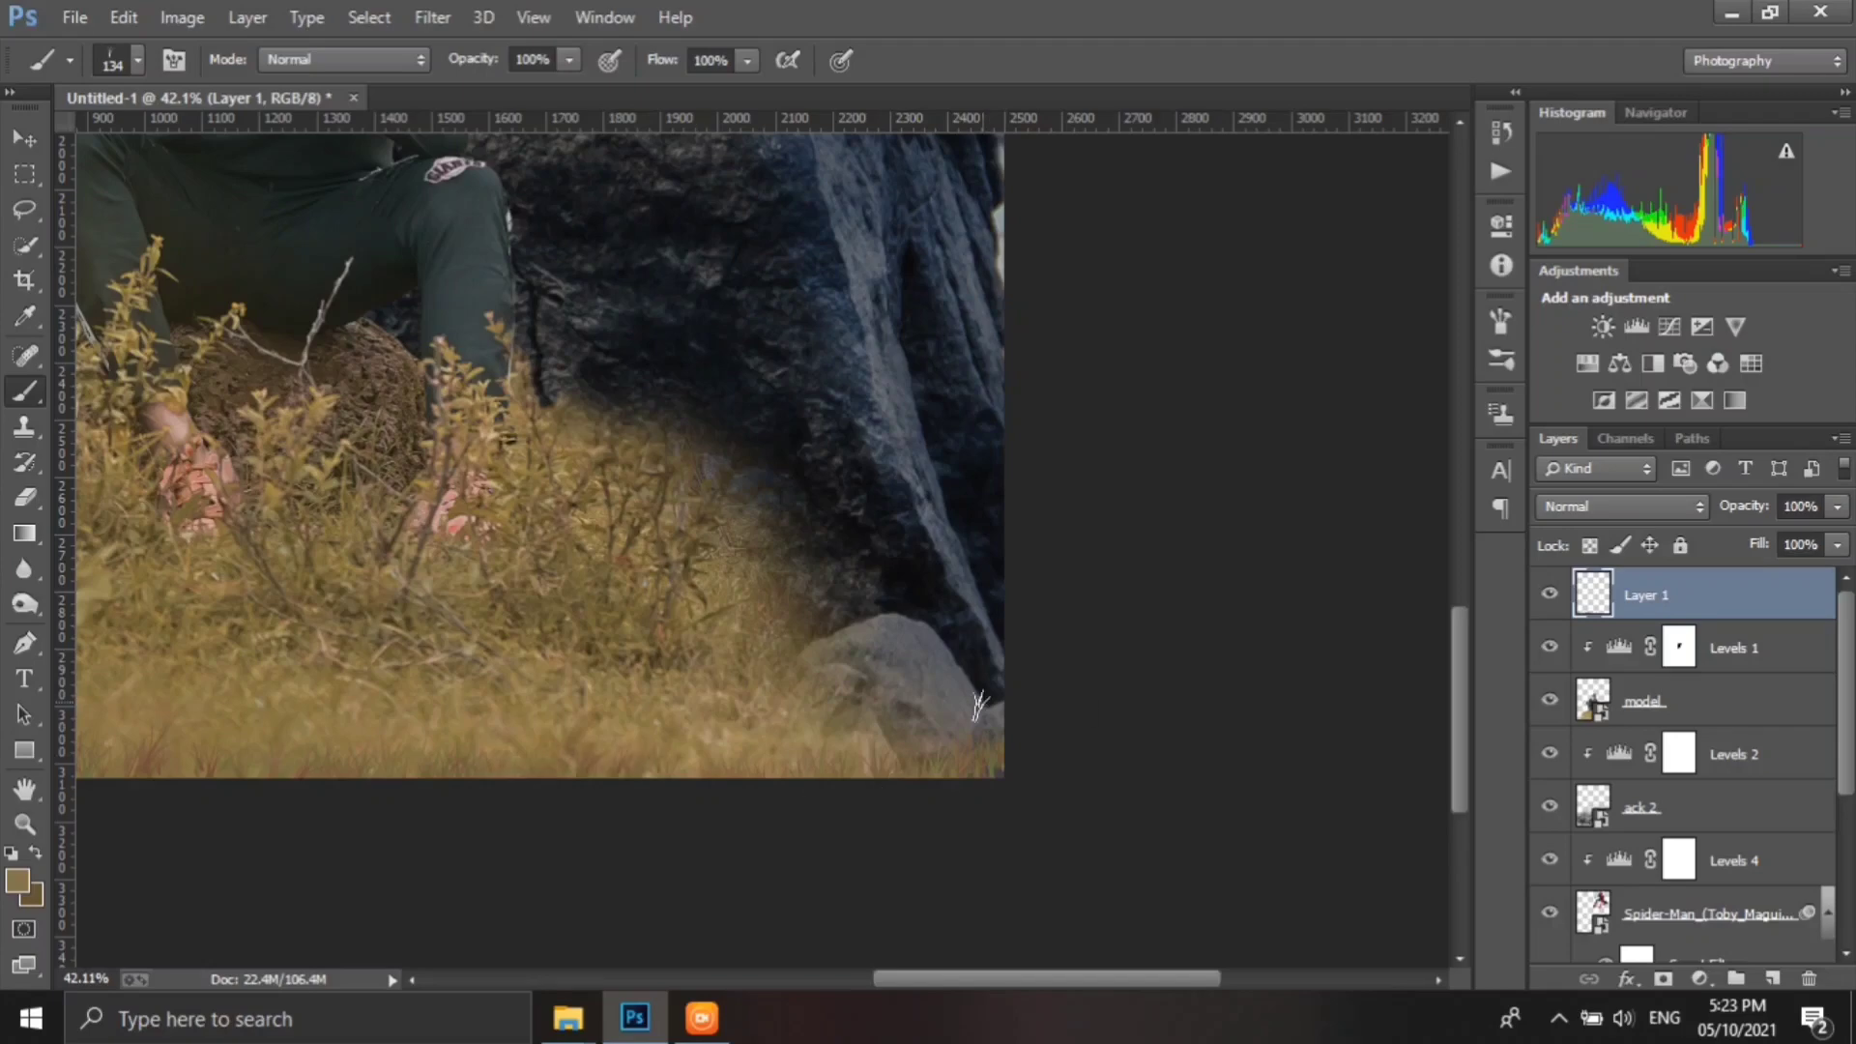
{"action": "key", "text": "bracketleft"}
{"action": "scroll", "coordinate": [899, 754], "scroll_direction": "left", "scroll_amount": 2}
{"action": "scroll", "coordinate": [841, 704], "scroll_direction": "up", "scroll_amount": 3}
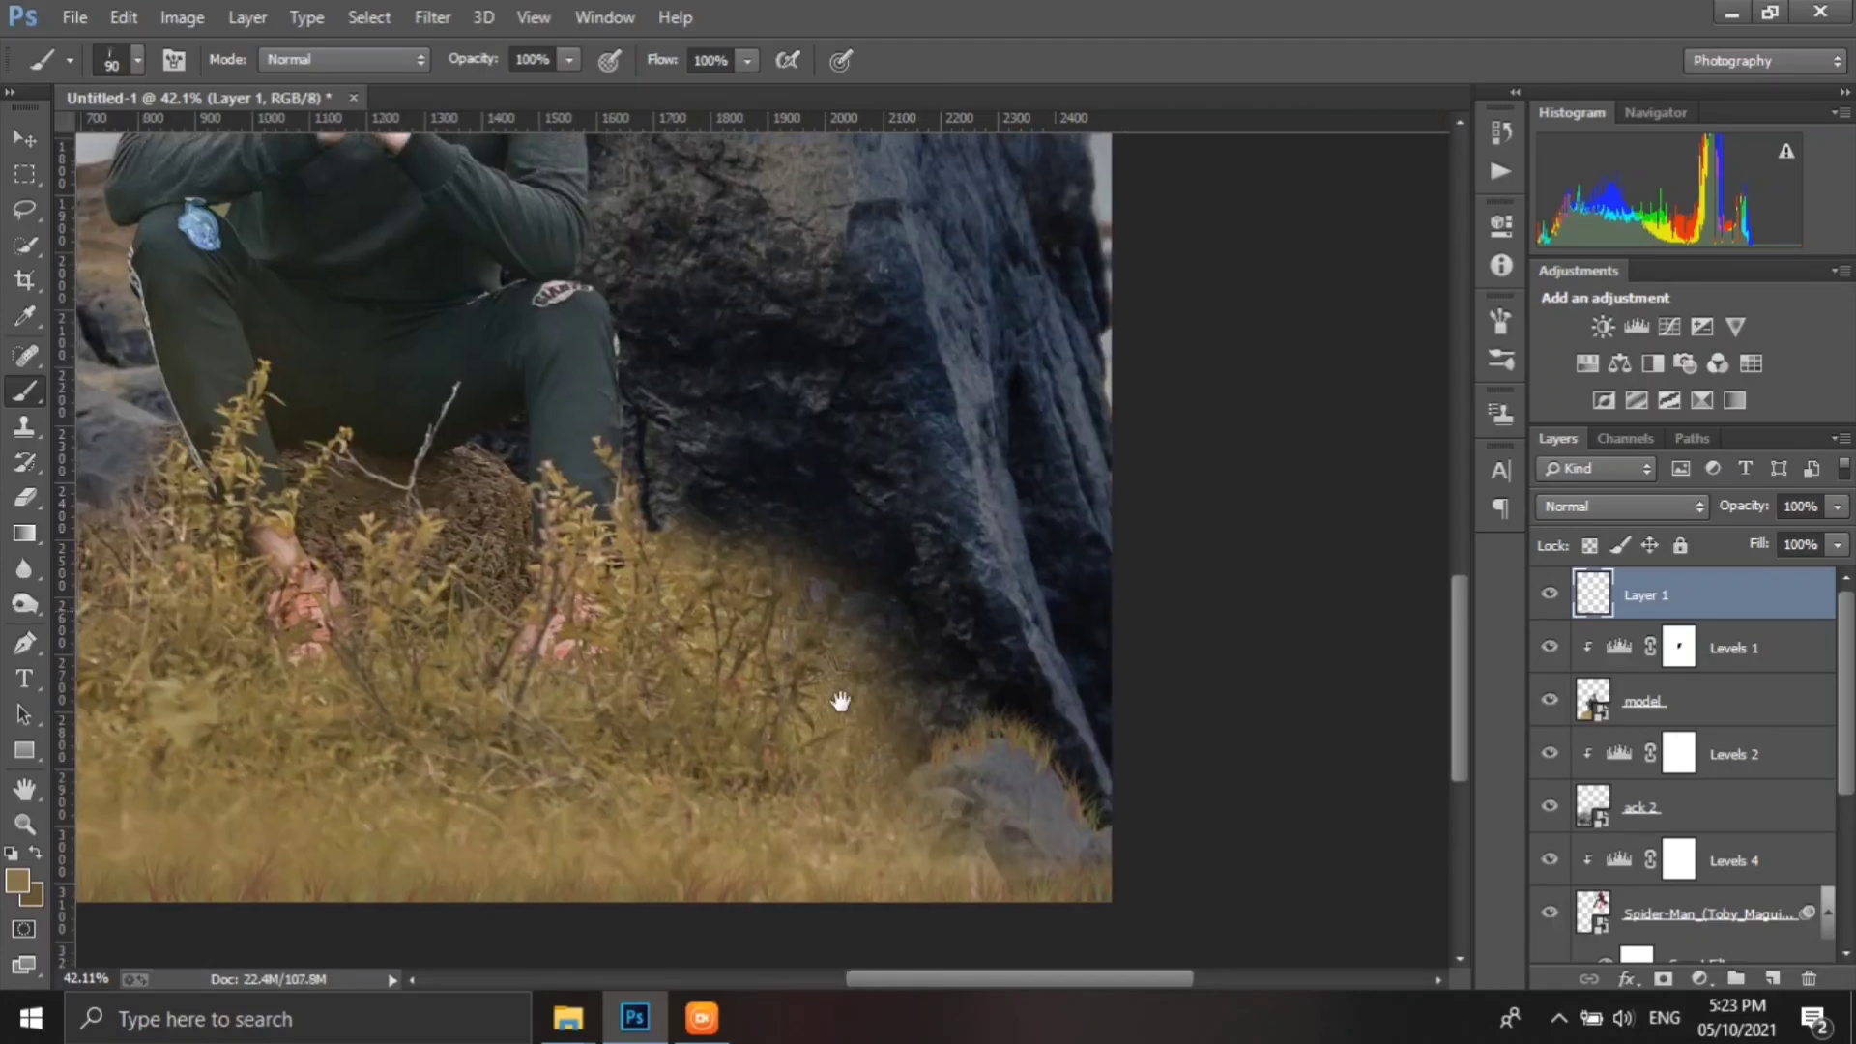
{"action": "scroll", "coordinate": [779, 506], "scroll_direction": "up", "scroll_amount": 5}
{"action": "scroll", "coordinate": [620, 614], "scroll_direction": "up", "scroll_amount": 3}
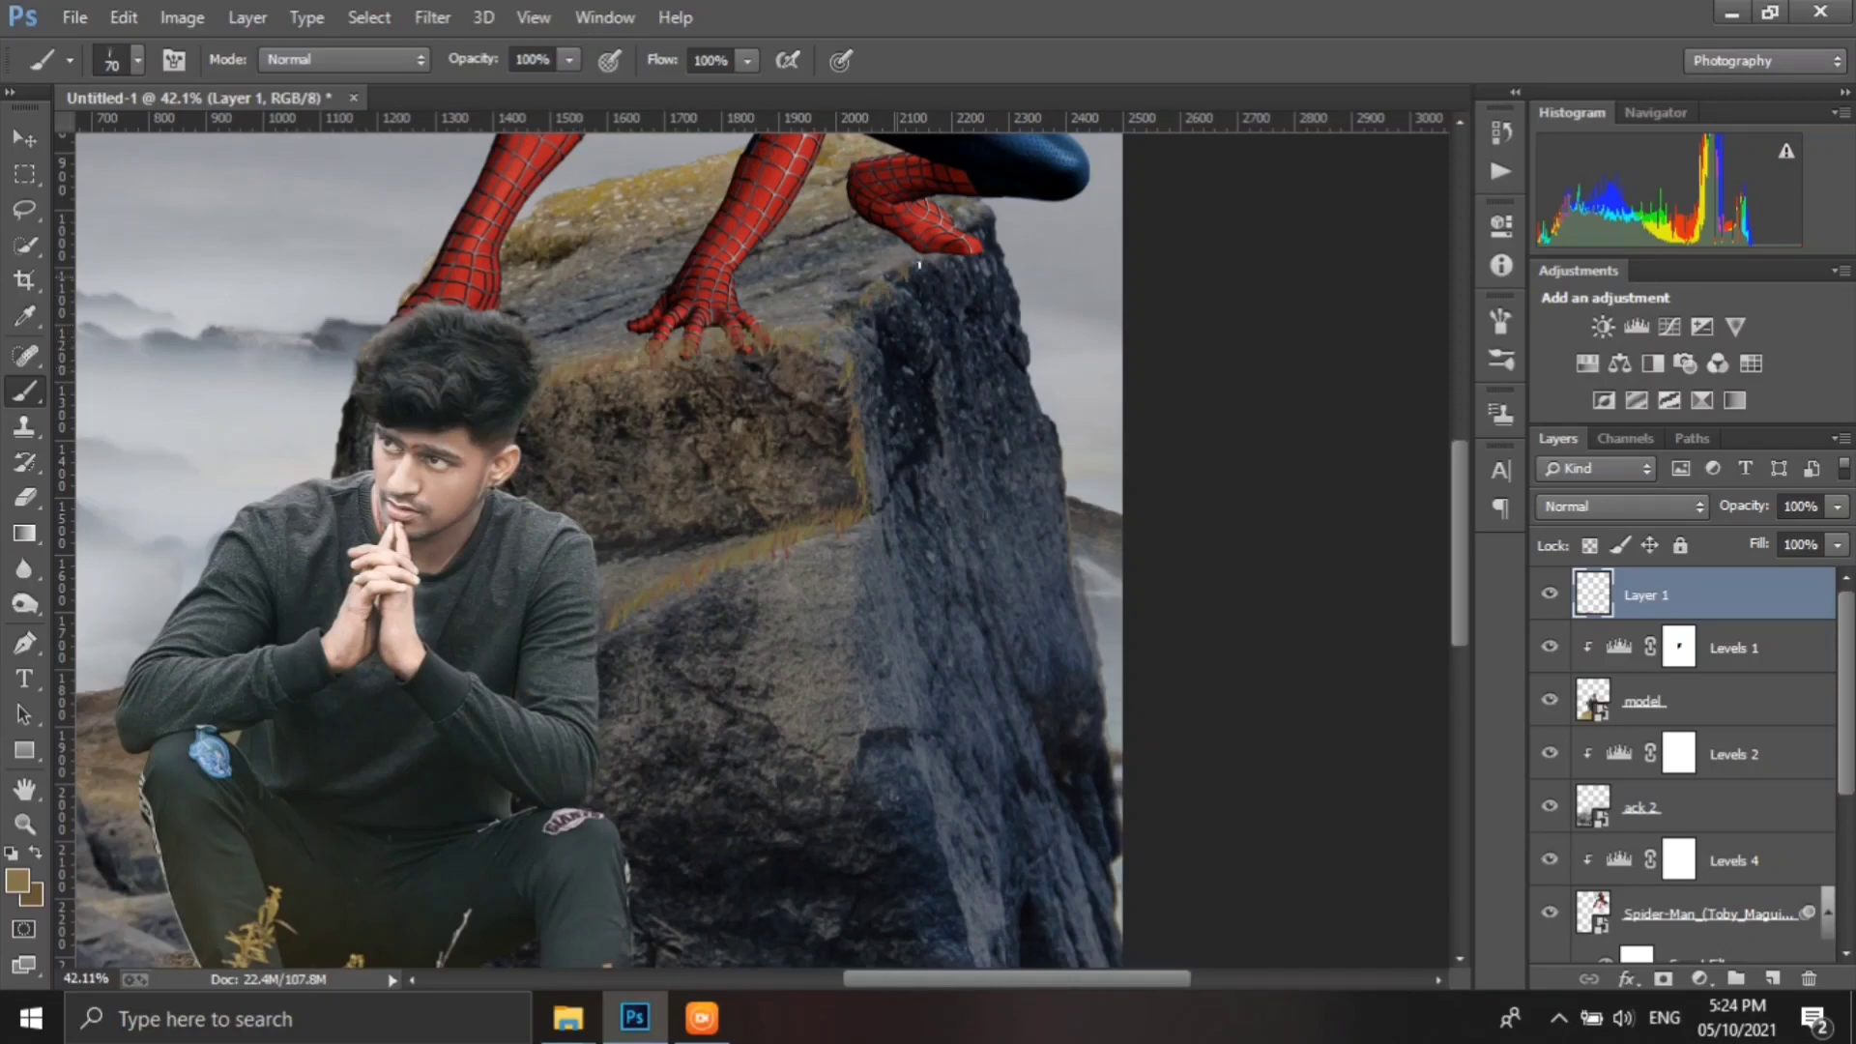
{"action": "scroll", "coordinate": [919, 262], "scroll_direction": "up", "scroll_amount": 3}
{"action": "scroll", "coordinate": [677, 377], "scroll_direction": "left", "scroll_amount": 2}
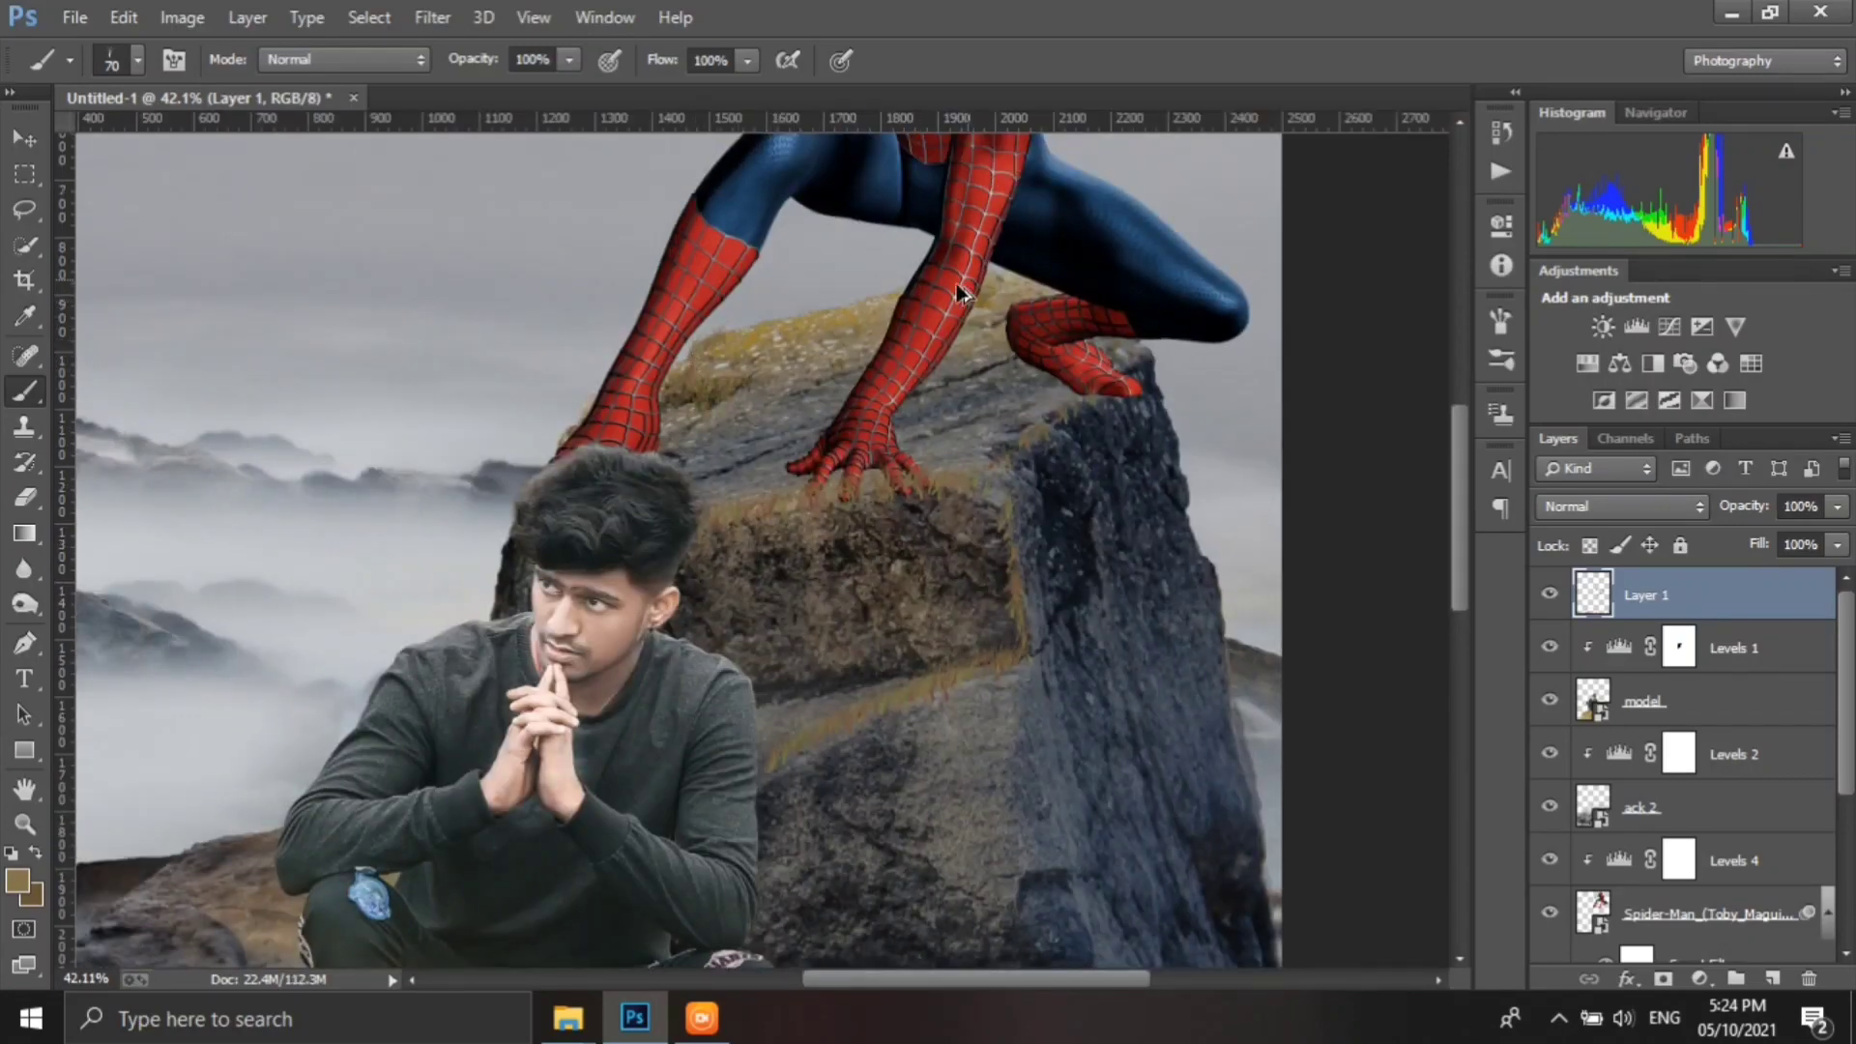
{"action": "scroll", "coordinate": [737, 314], "scroll_direction": "up", "scroll_amount": 3}
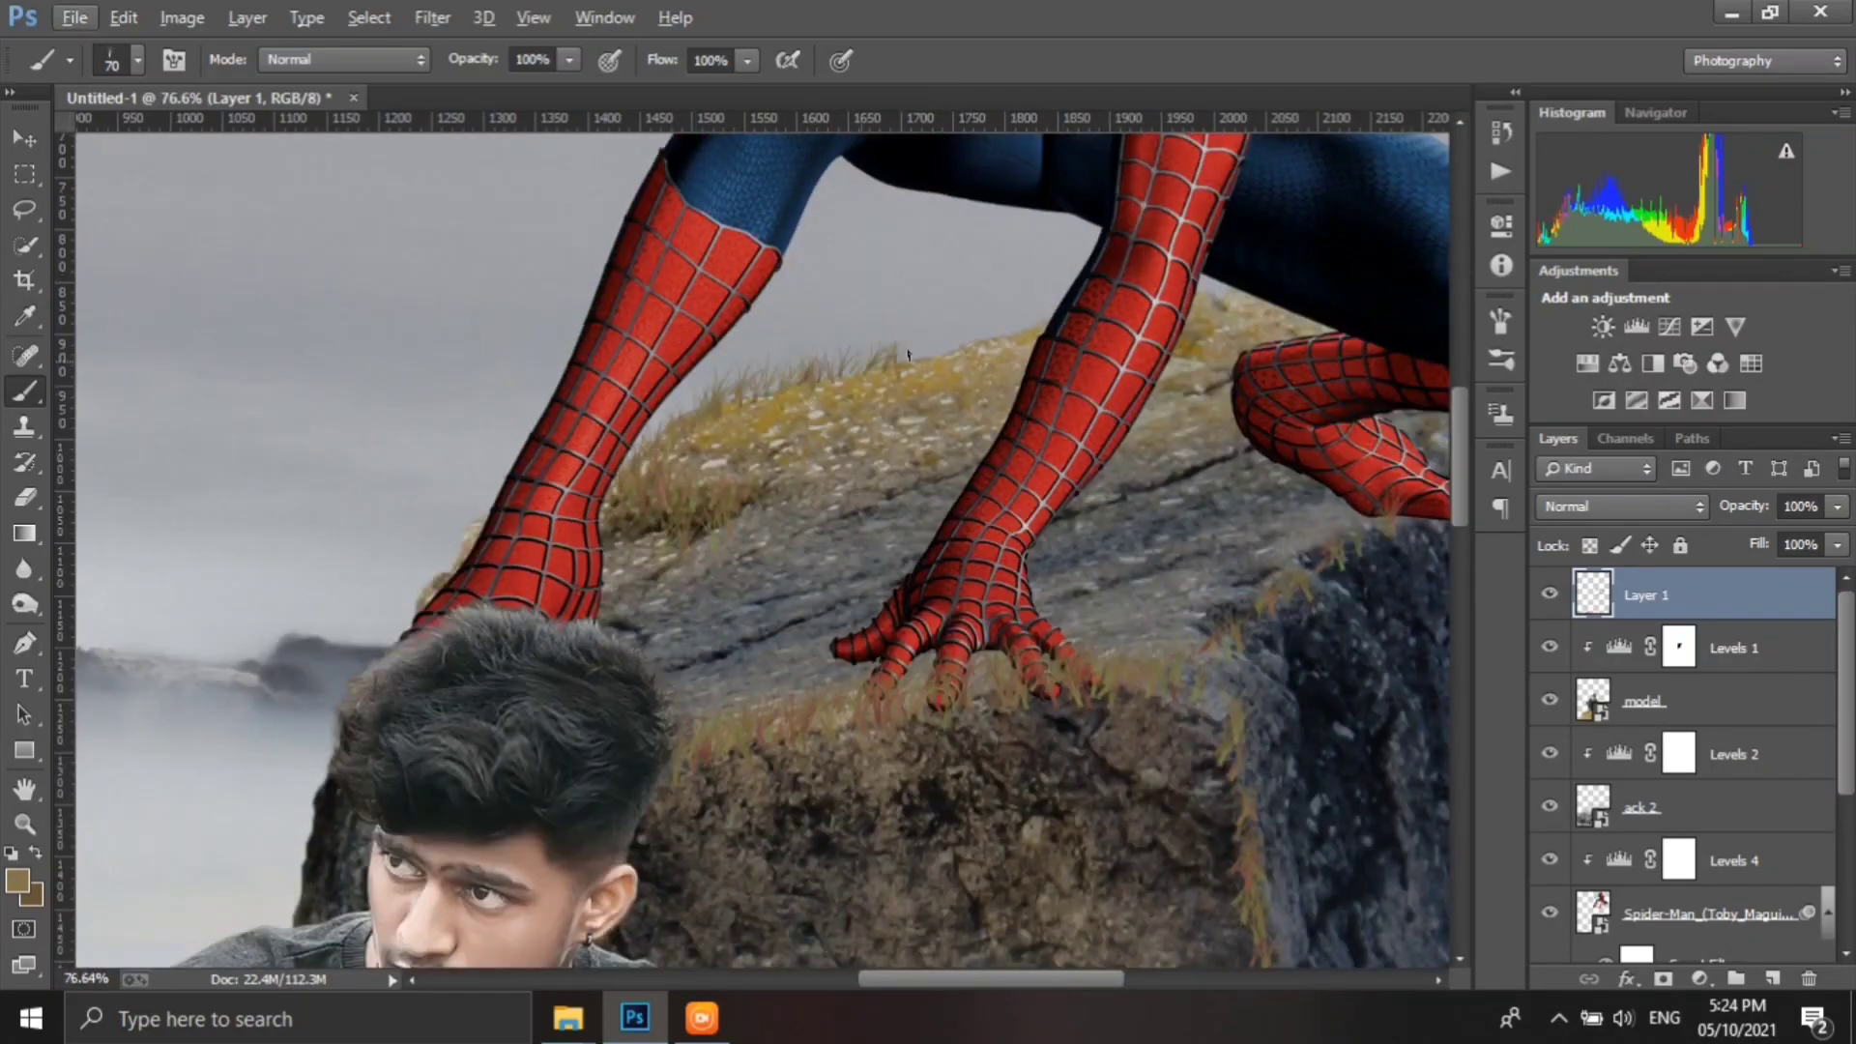
{"action": "scroll", "coordinate": [942, 340], "scroll_direction": "down", "scroll_amount": 3}
{"action": "scroll", "coordinate": [961, 580], "scroll_direction": "down", "scroll_amount": 5}
{"action": "scroll", "coordinate": [828, 402], "scroll_direction": "up", "scroll_amount": 3}
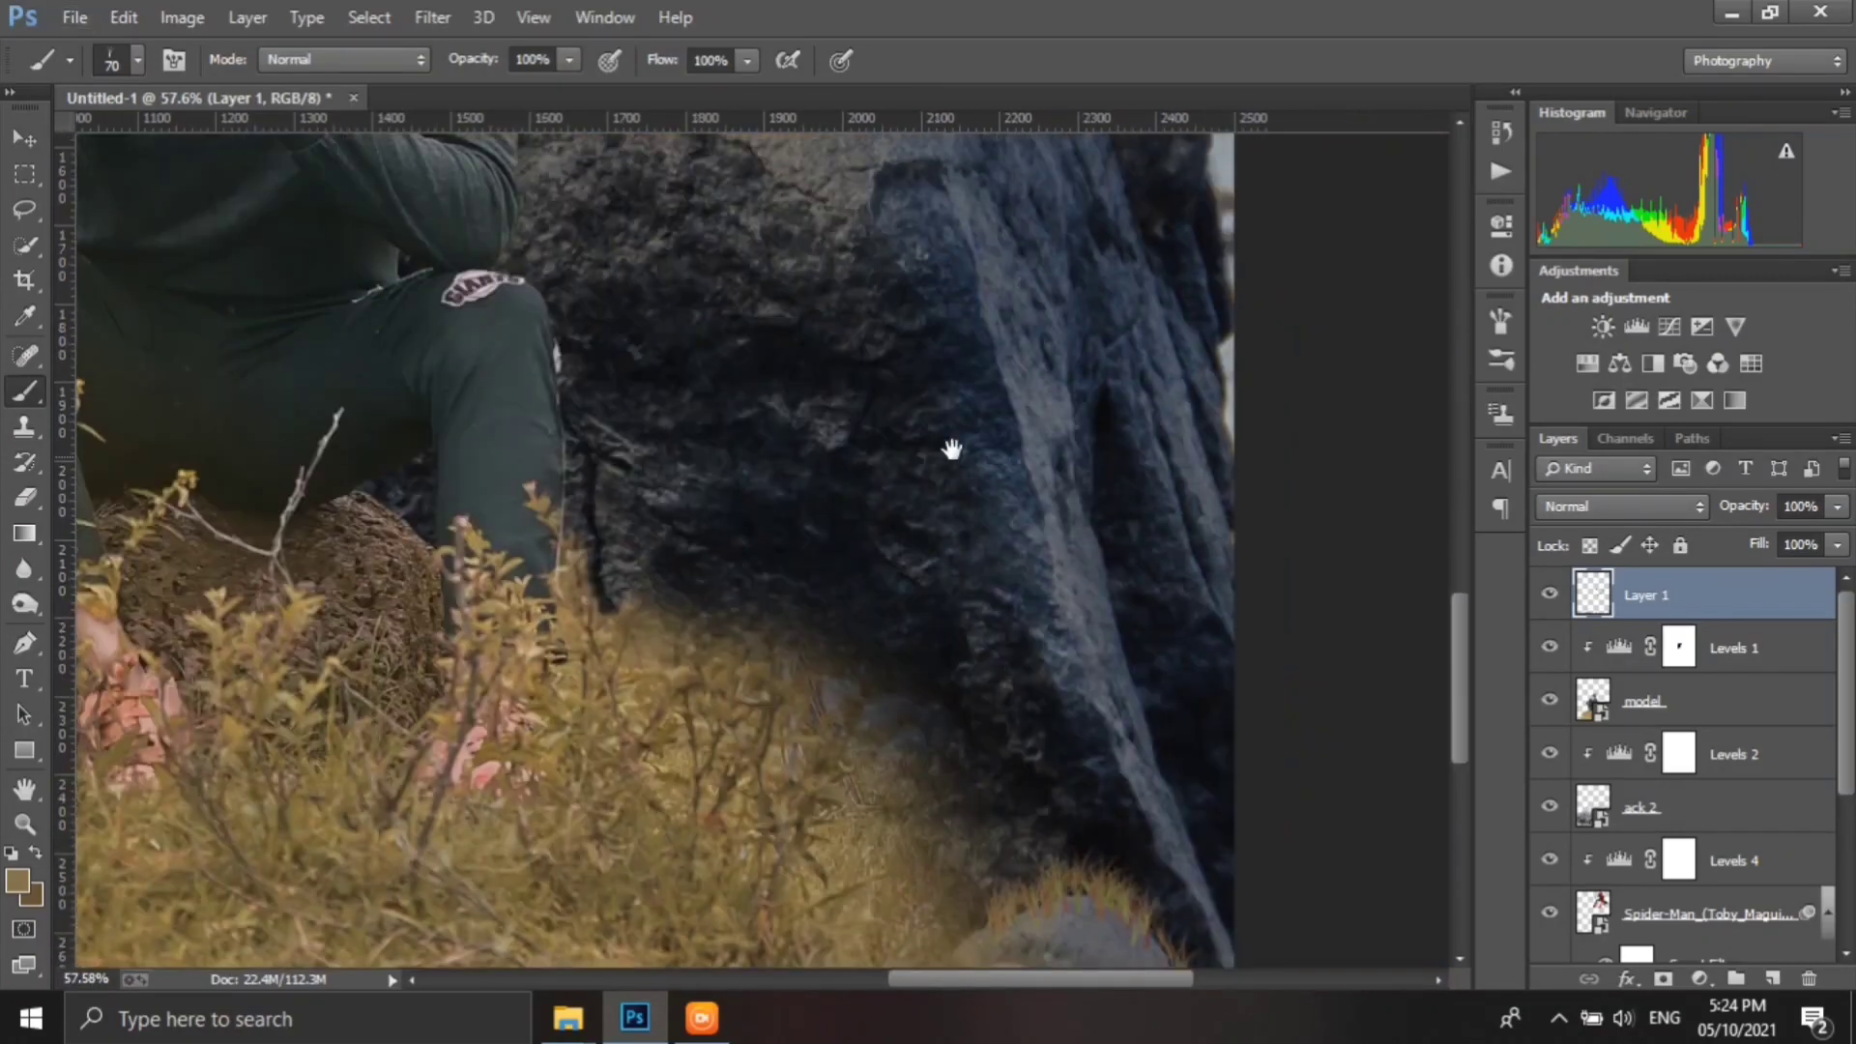
{"action": "scroll", "coordinate": [834, 681], "scroll_direction": "down", "scroll_amount": 3}
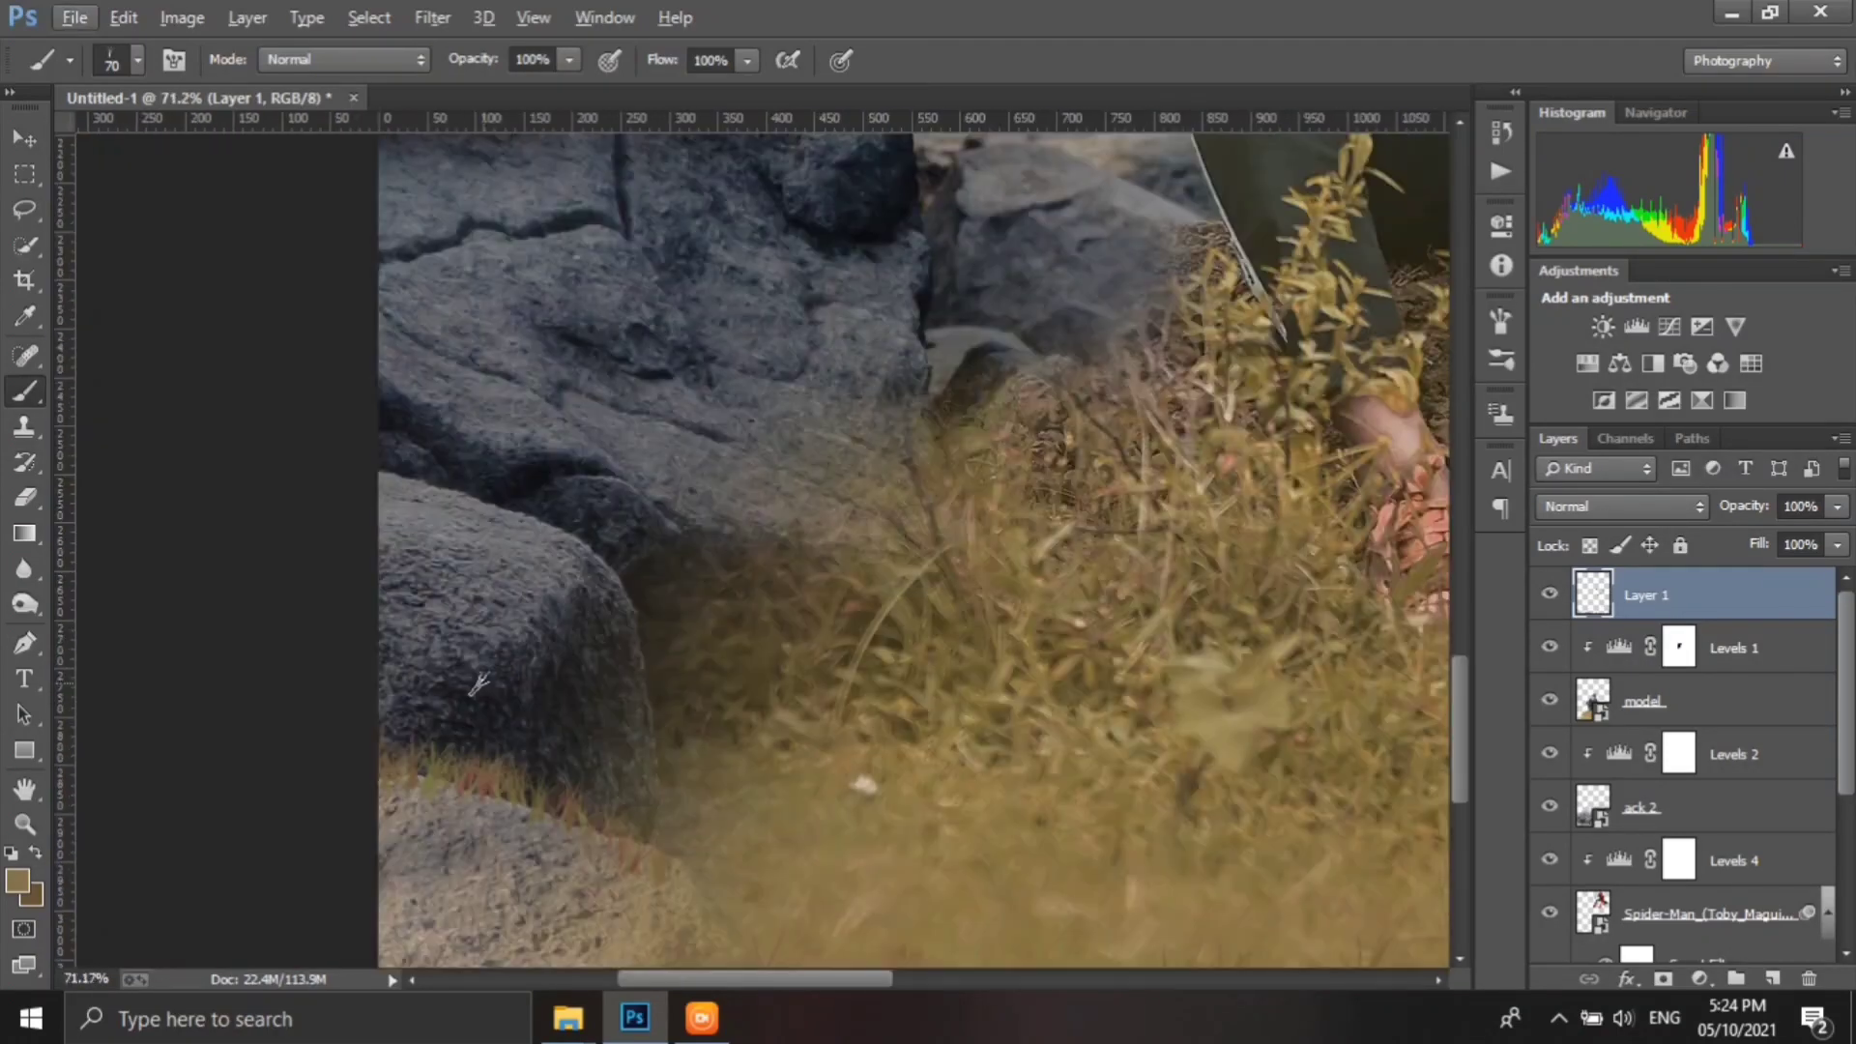
{"action": "scroll", "coordinate": [469, 764], "scroll_direction": "up", "scroll_amount": 3}
{"action": "mouse_move", "coordinate": [539, 634]}
{"action": "left_mouse_down"}
{"action": "mouse_move", "coordinate": [689, 877]}
{"action": "mouse_move", "coordinate": [647, 849]}
{"action": "left_mouse_up"}
{"action": "left_click_drag", "start_coordinate": [870, 681], "coordinate": [546, 691]}
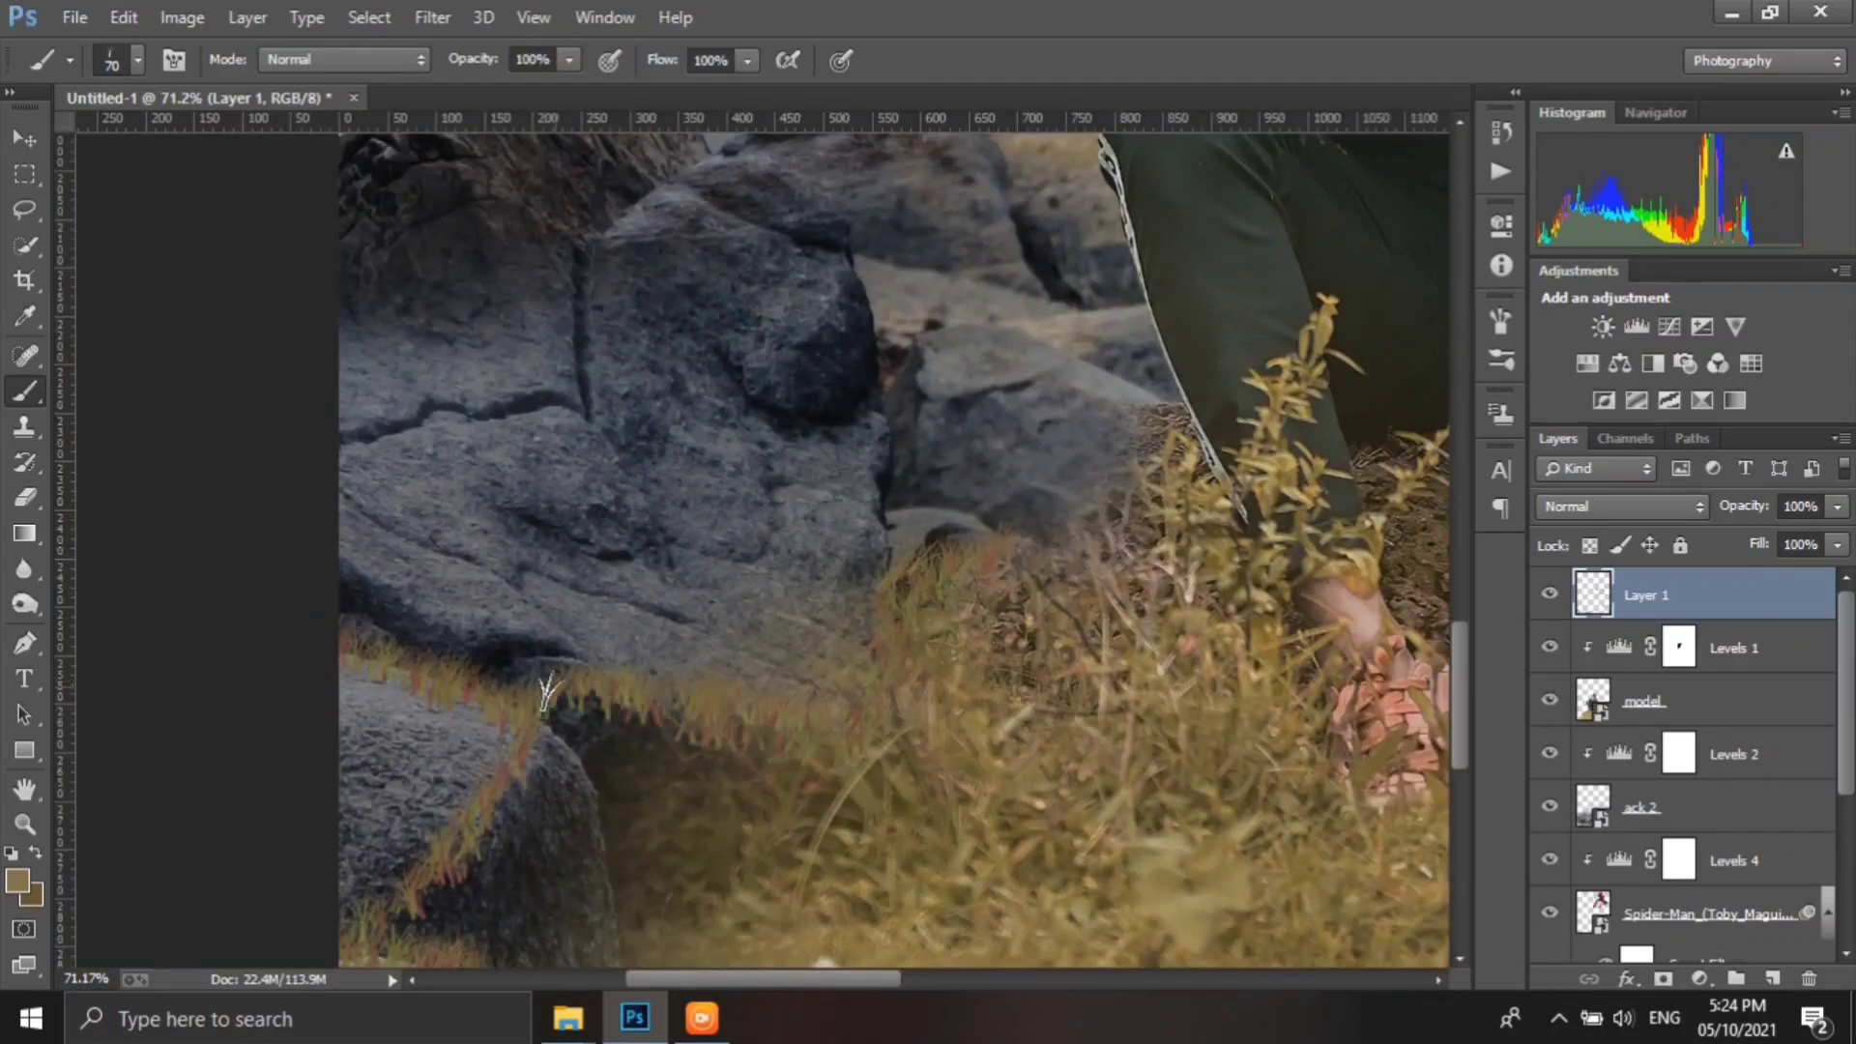
{"action": "scroll", "coordinate": [546, 691], "scroll_direction": "down", "scroll_amount": 5}
{"action": "scroll", "coordinate": [497, 704], "scroll_direction": "down", "scroll_amount": 2}
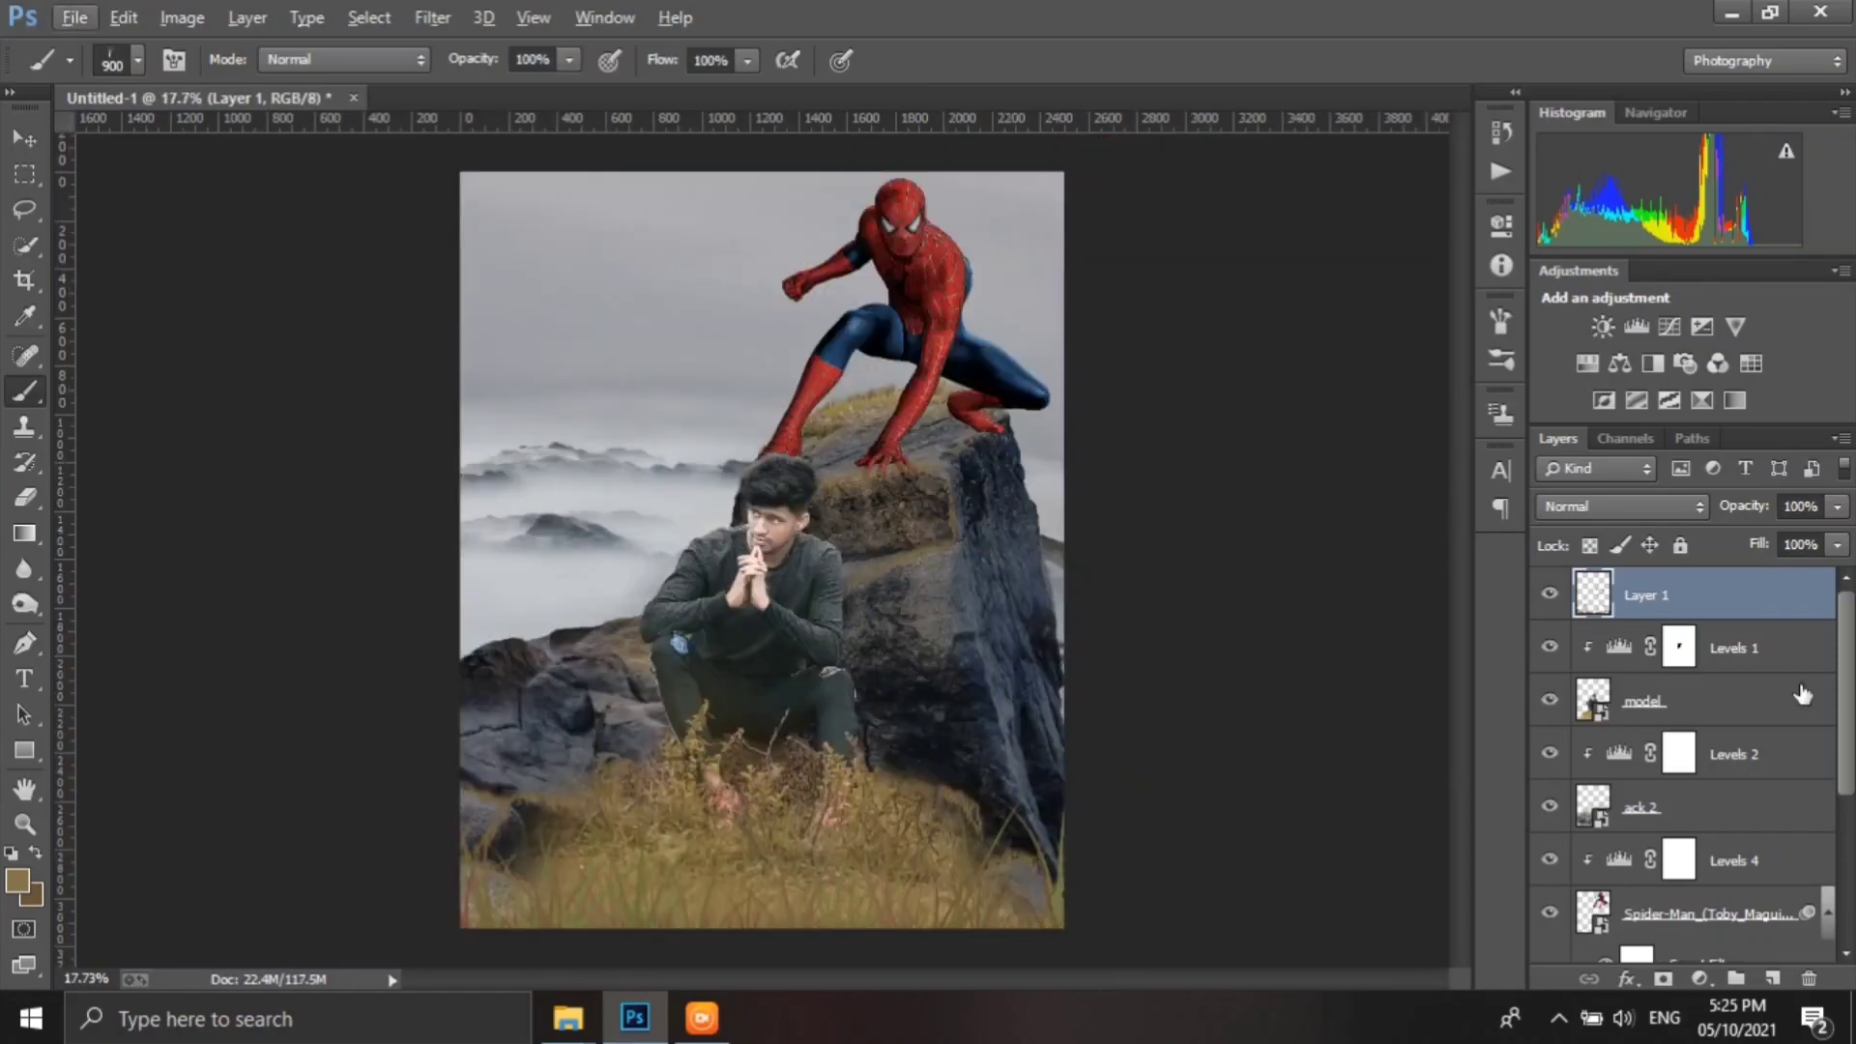
- Select the Levels 1 mask and place the hammer image embedded into the grass by the man's feet
{"action": "scroll", "coordinate": [1160, 716], "scroll_direction": "down", "scroll_amount": 1}
{"action": "left_click", "coordinate": [1636, 665]}
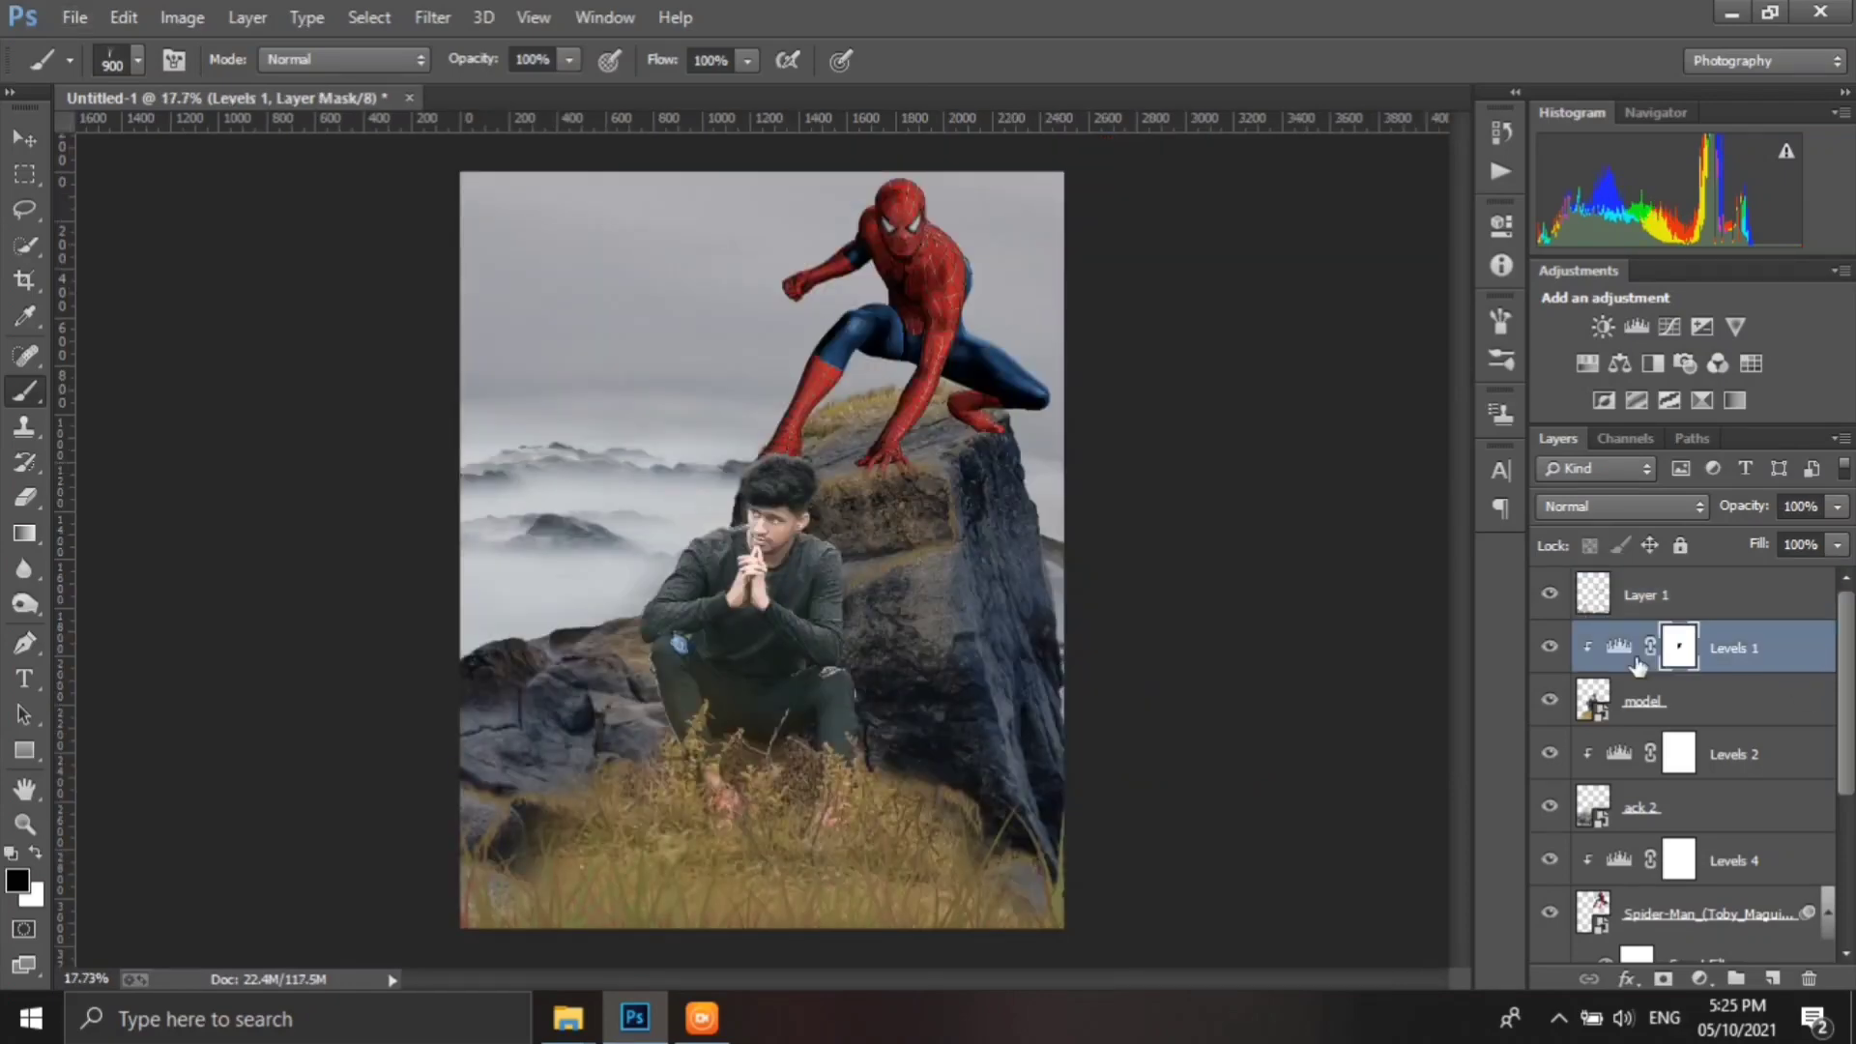
{"action": "left_click", "coordinate": [75, 18]}
{"action": "left_click", "coordinate": [145, 406]}
{"action": "double_click", "coordinate": [1088, 265]}
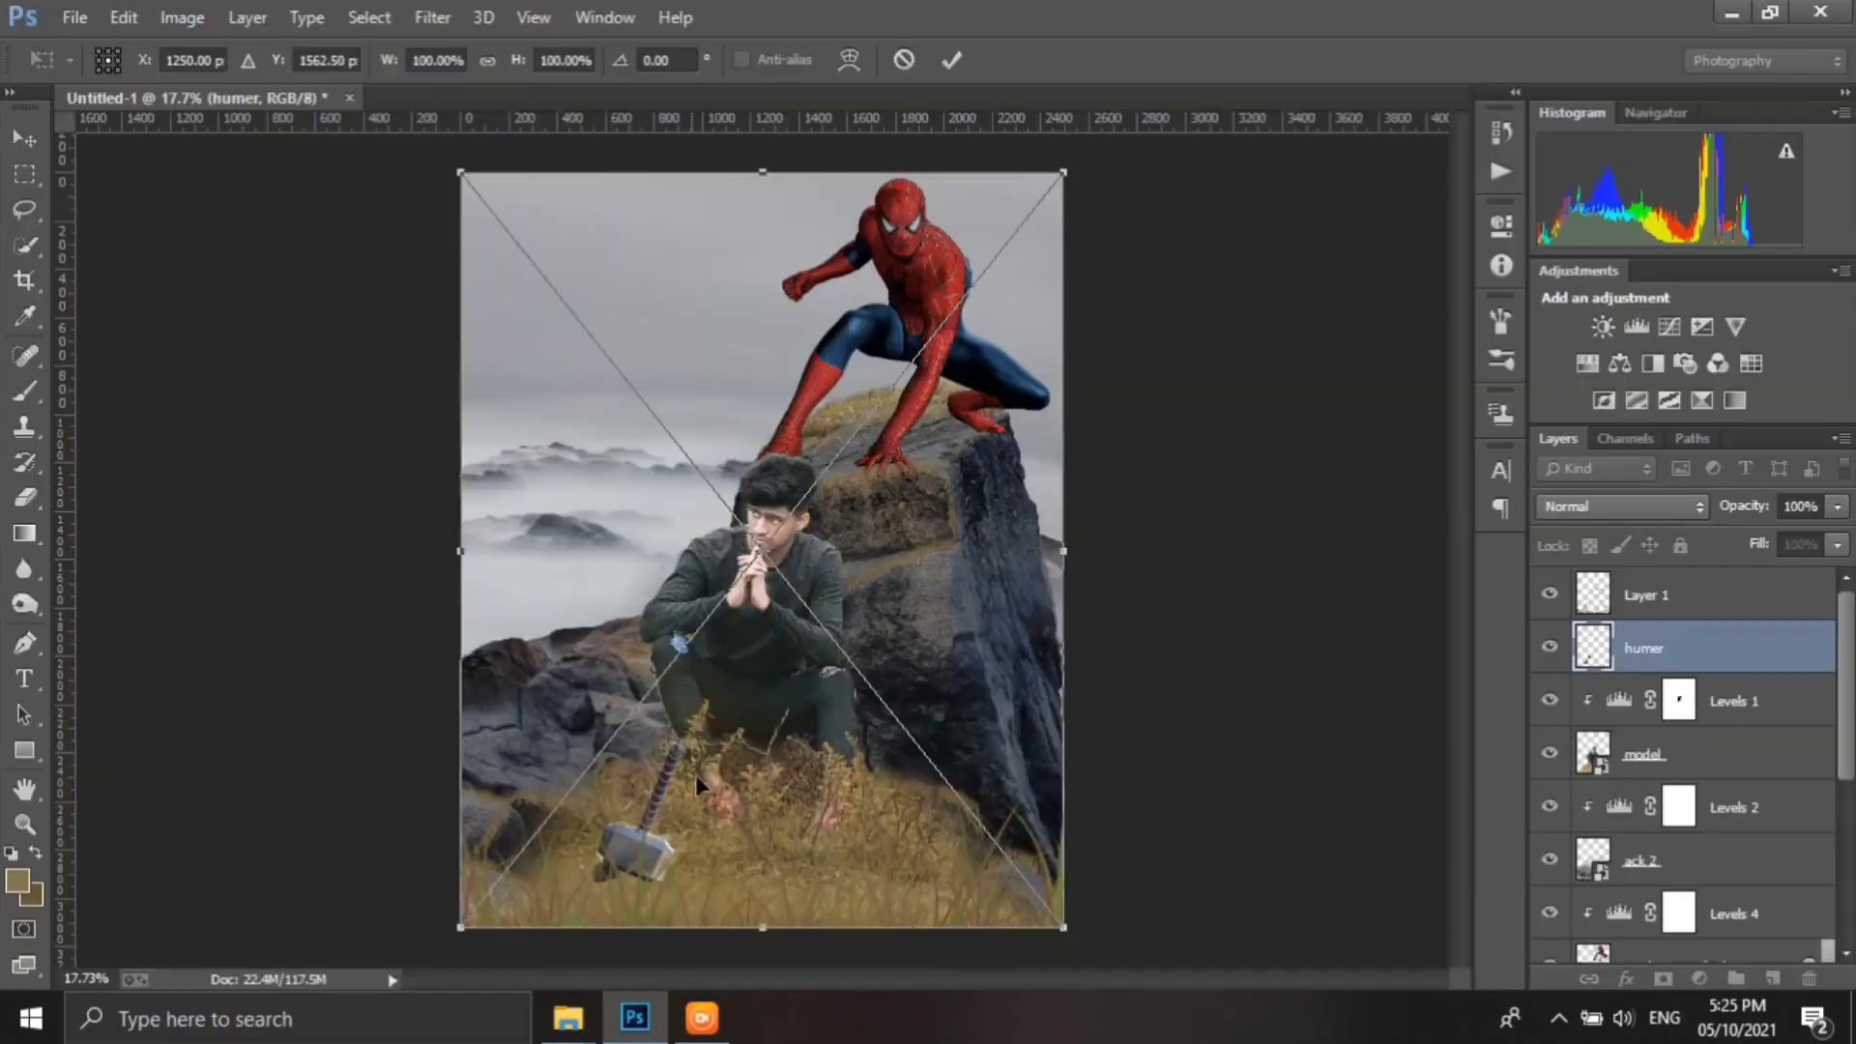
{"action": "key", "text": "Return"}
- Paint grass blades over the hammer head on Layer 1 with an 80 px brush
{"action": "scroll", "coordinate": [700, 785], "scroll_direction": "up", "scroll_amount": 3}
{"action": "scroll", "coordinate": [580, 672], "scroll_direction": "up", "scroll_amount": 3}
{"action": "key", "text": "alt+bracketright"}
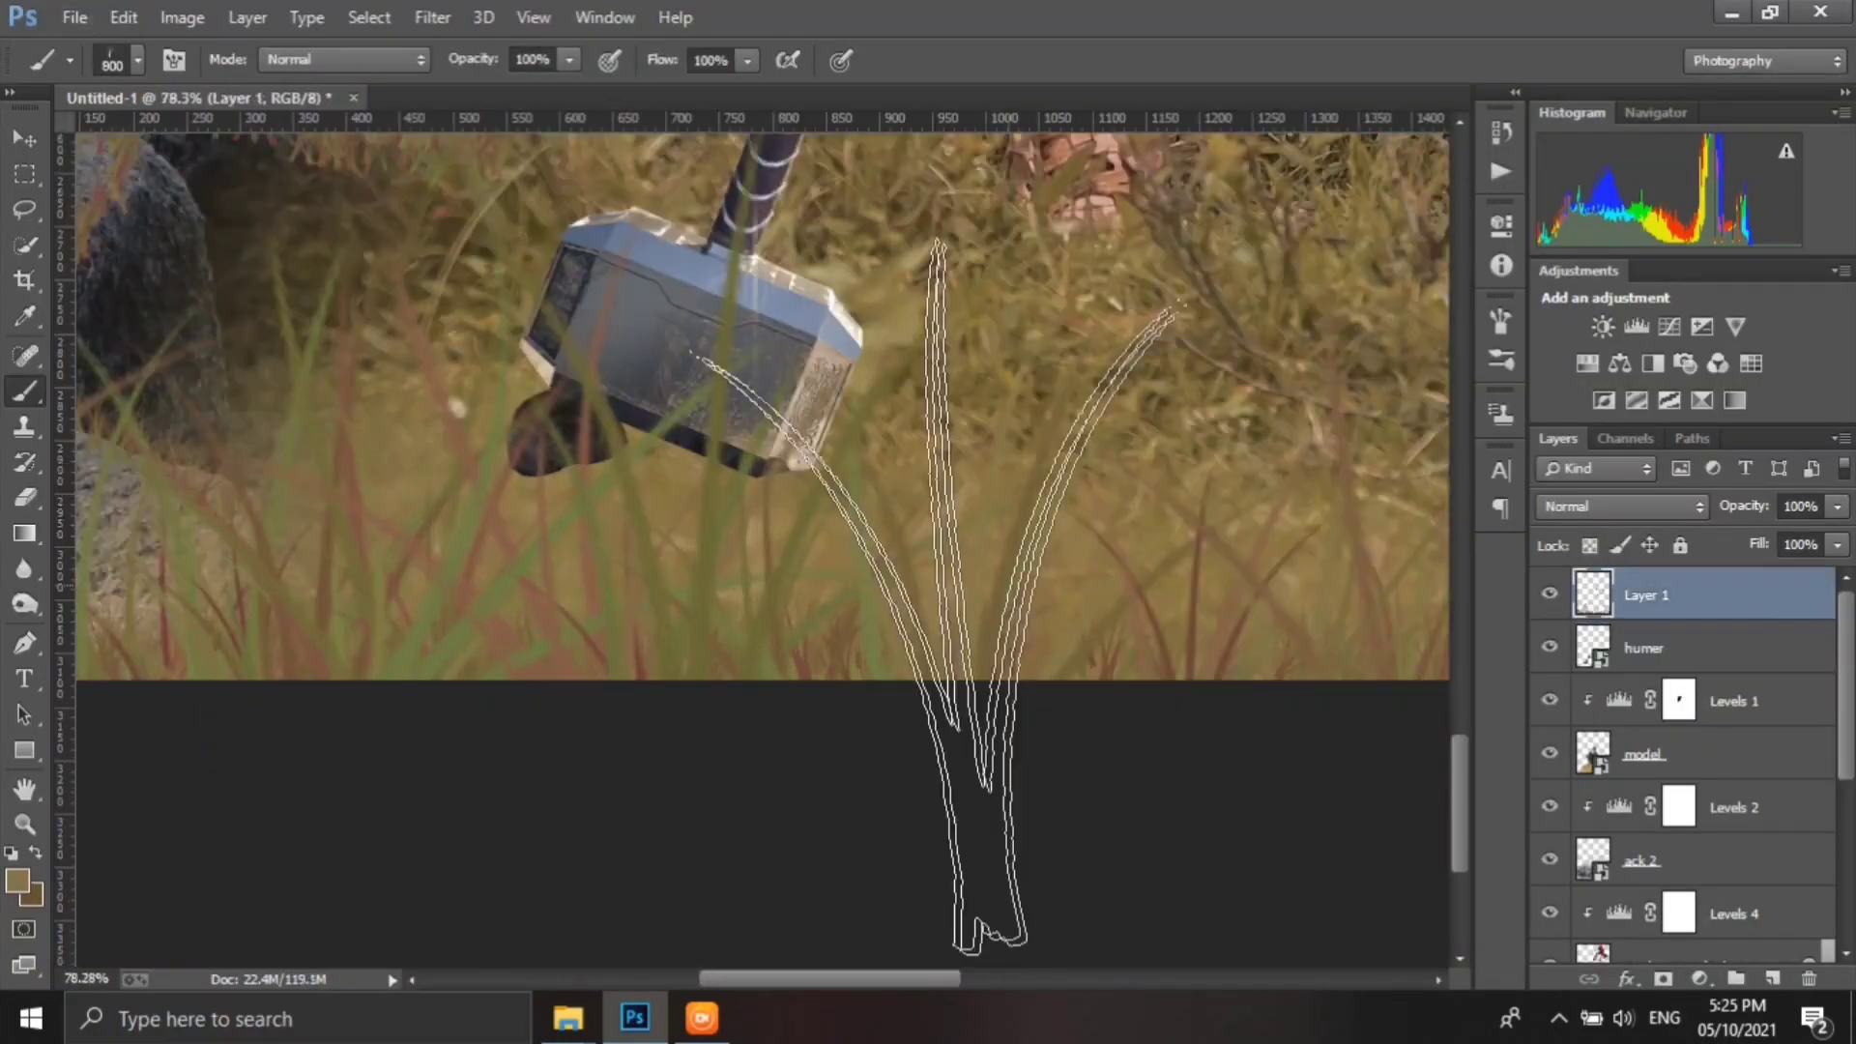
{"action": "key", "text": "bracketleft"}
{"action": "key", "text": "bracketleft"}
{"action": "key", "text": "bracketleft"}
{"action": "mouse_move", "coordinate": [541, 444]}
{"action": "left_mouse_down"}
{"action": "mouse_move", "coordinate": [616, 469]}
{"action": "mouse_move", "coordinate": [555, 439]}
{"action": "mouse_move", "coordinate": [542, 386]}
{"action": "left_mouse_up"}
{"action": "key", "text": "alt+space"}
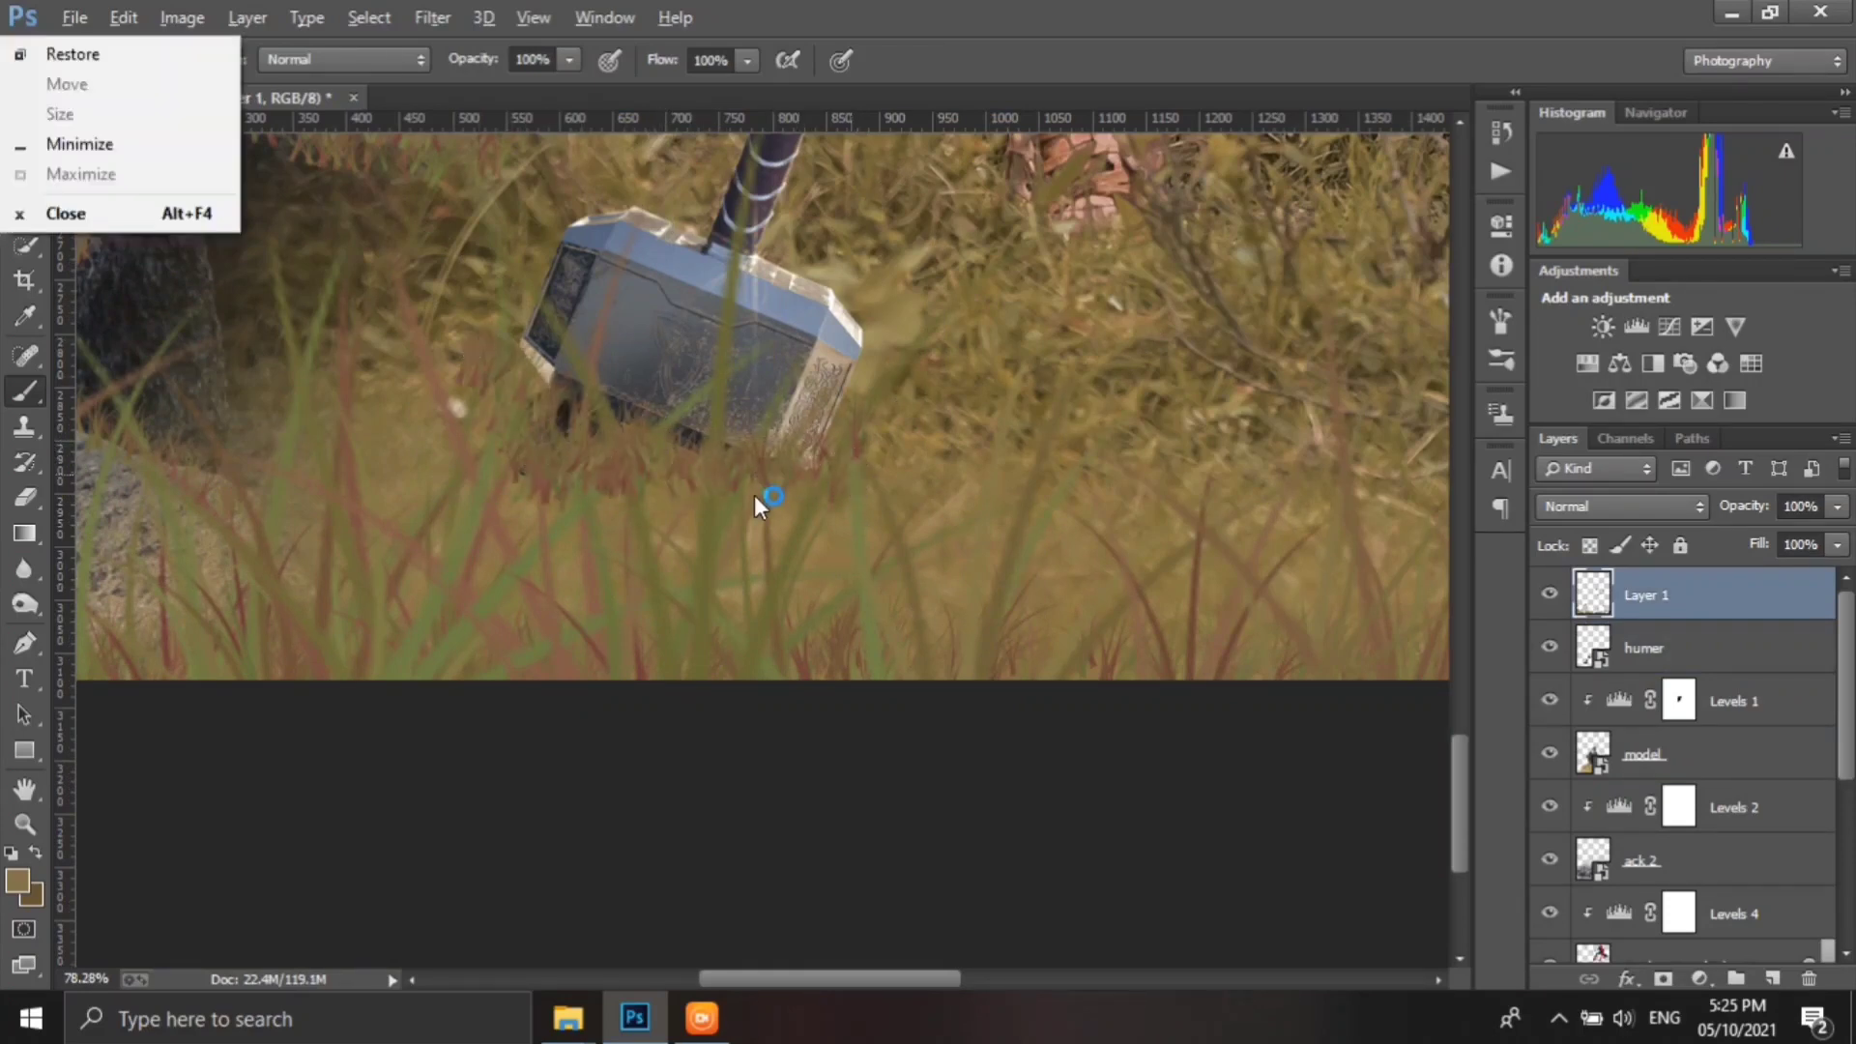
{"action": "key", "text": "Escape"}
- Start another Place Embedded to browse the marvel spider folder
{"action": "scroll", "coordinate": [879, 365], "scroll_direction": "down", "scroll_amount": 5}
{"action": "scroll", "coordinate": [942, 338], "scroll_direction": "down", "scroll_amount": 3}
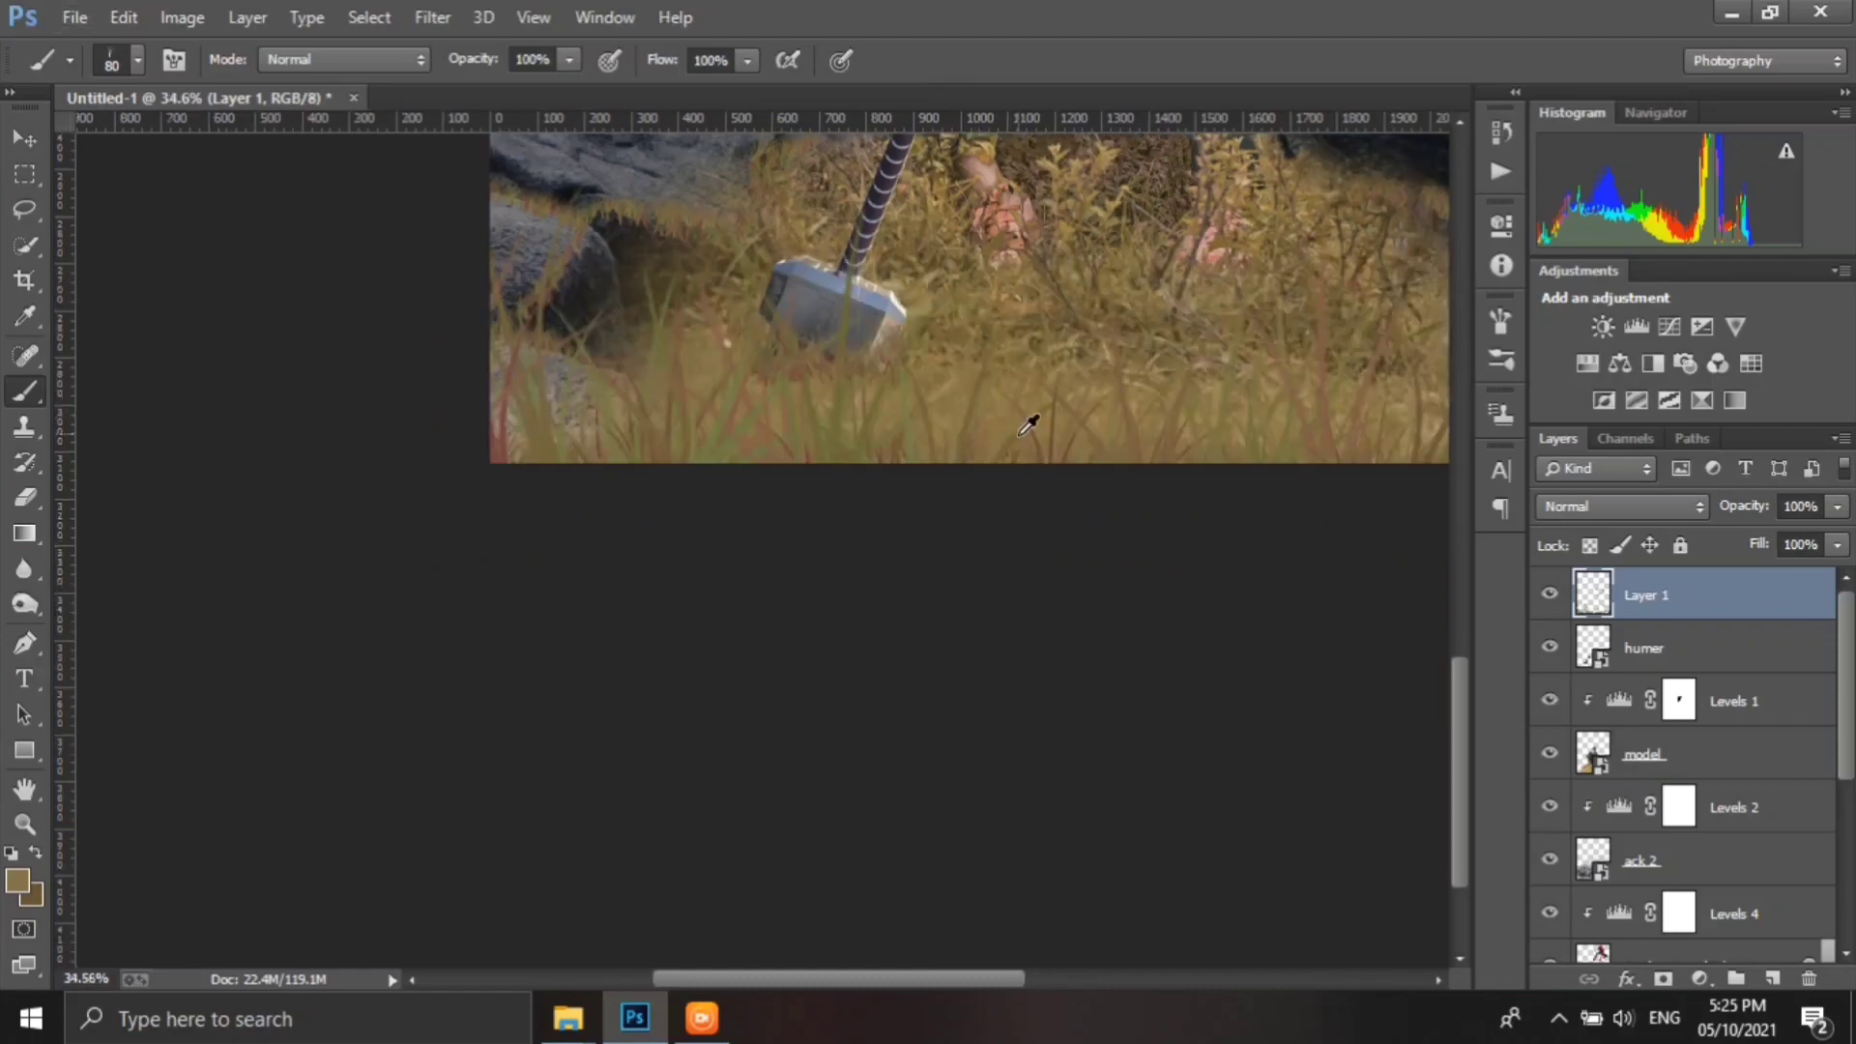
{"action": "left_click", "coordinate": [74, 17]}
{"action": "left_click", "coordinate": [363, 410]}
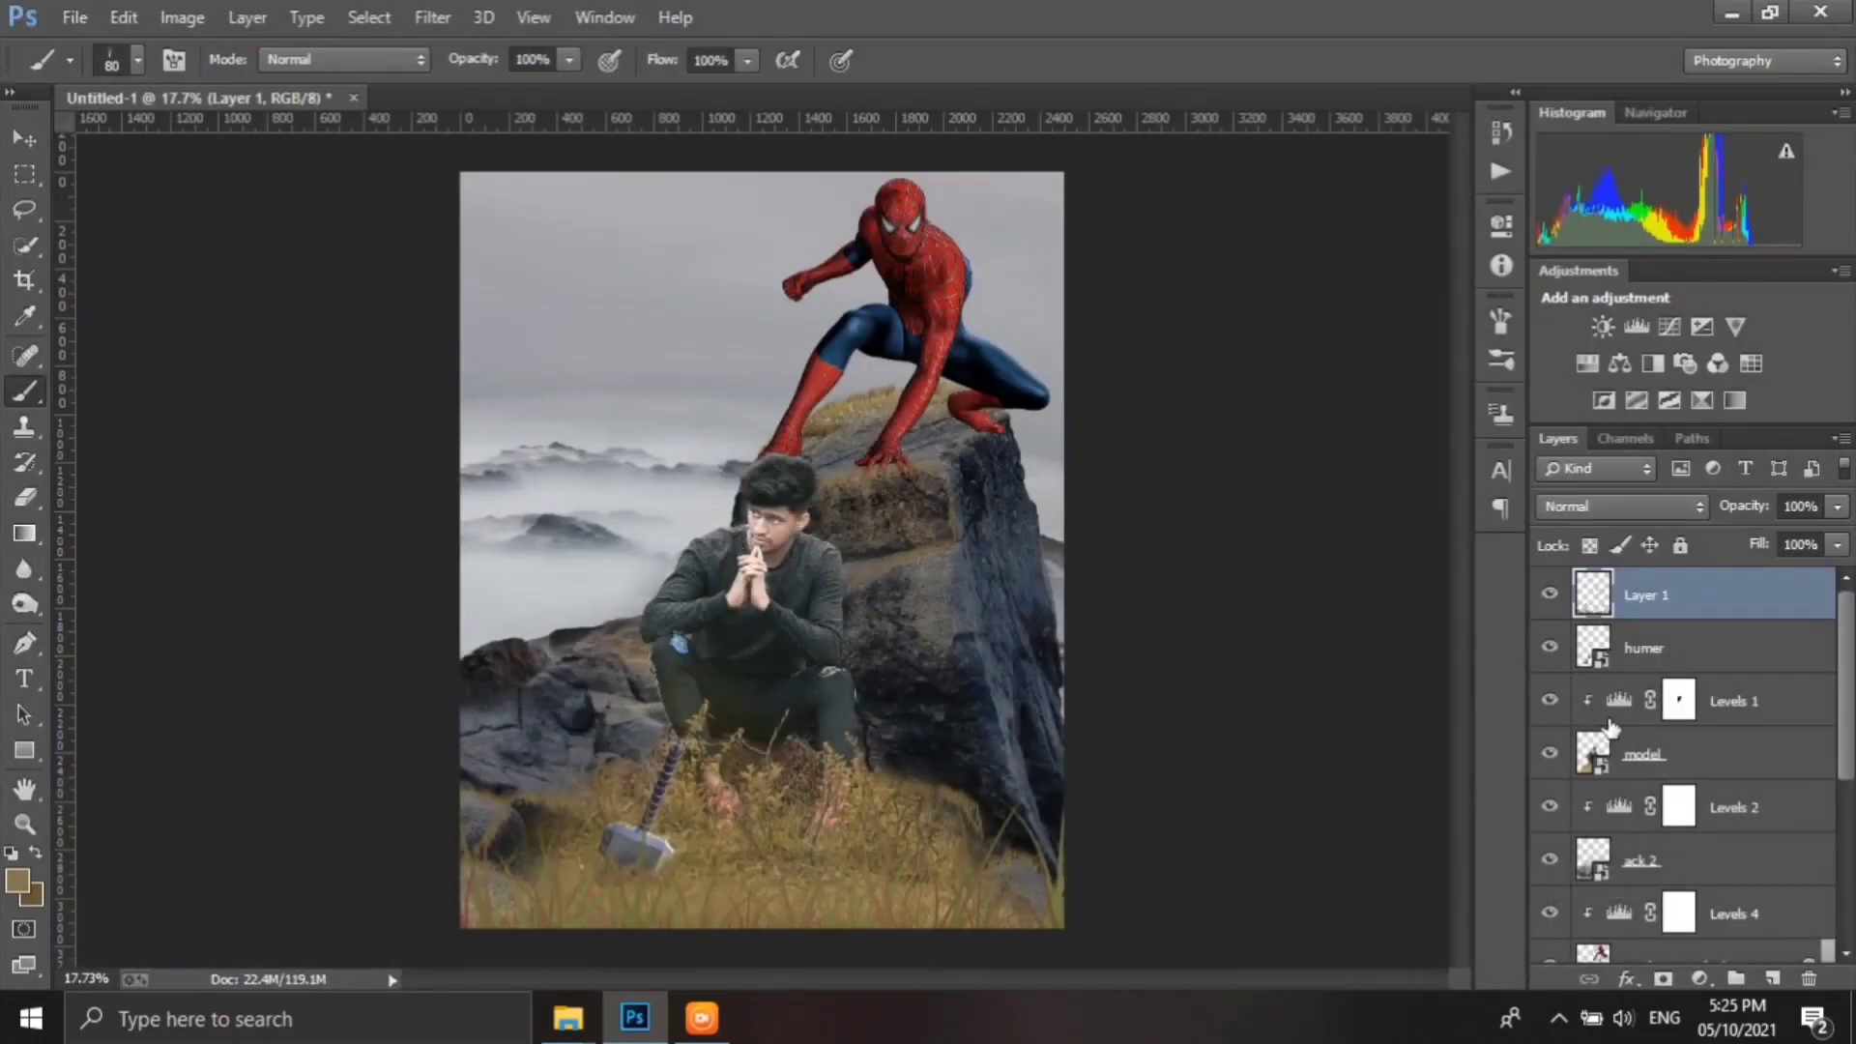
- Place the captain_america image embedded above the Levels 2 layer
{"action": "scroll", "coordinate": [1679, 622], "scroll_direction": "down", "scroll_amount": 2}
{"action": "left_click", "coordinate": [1679, 621]}
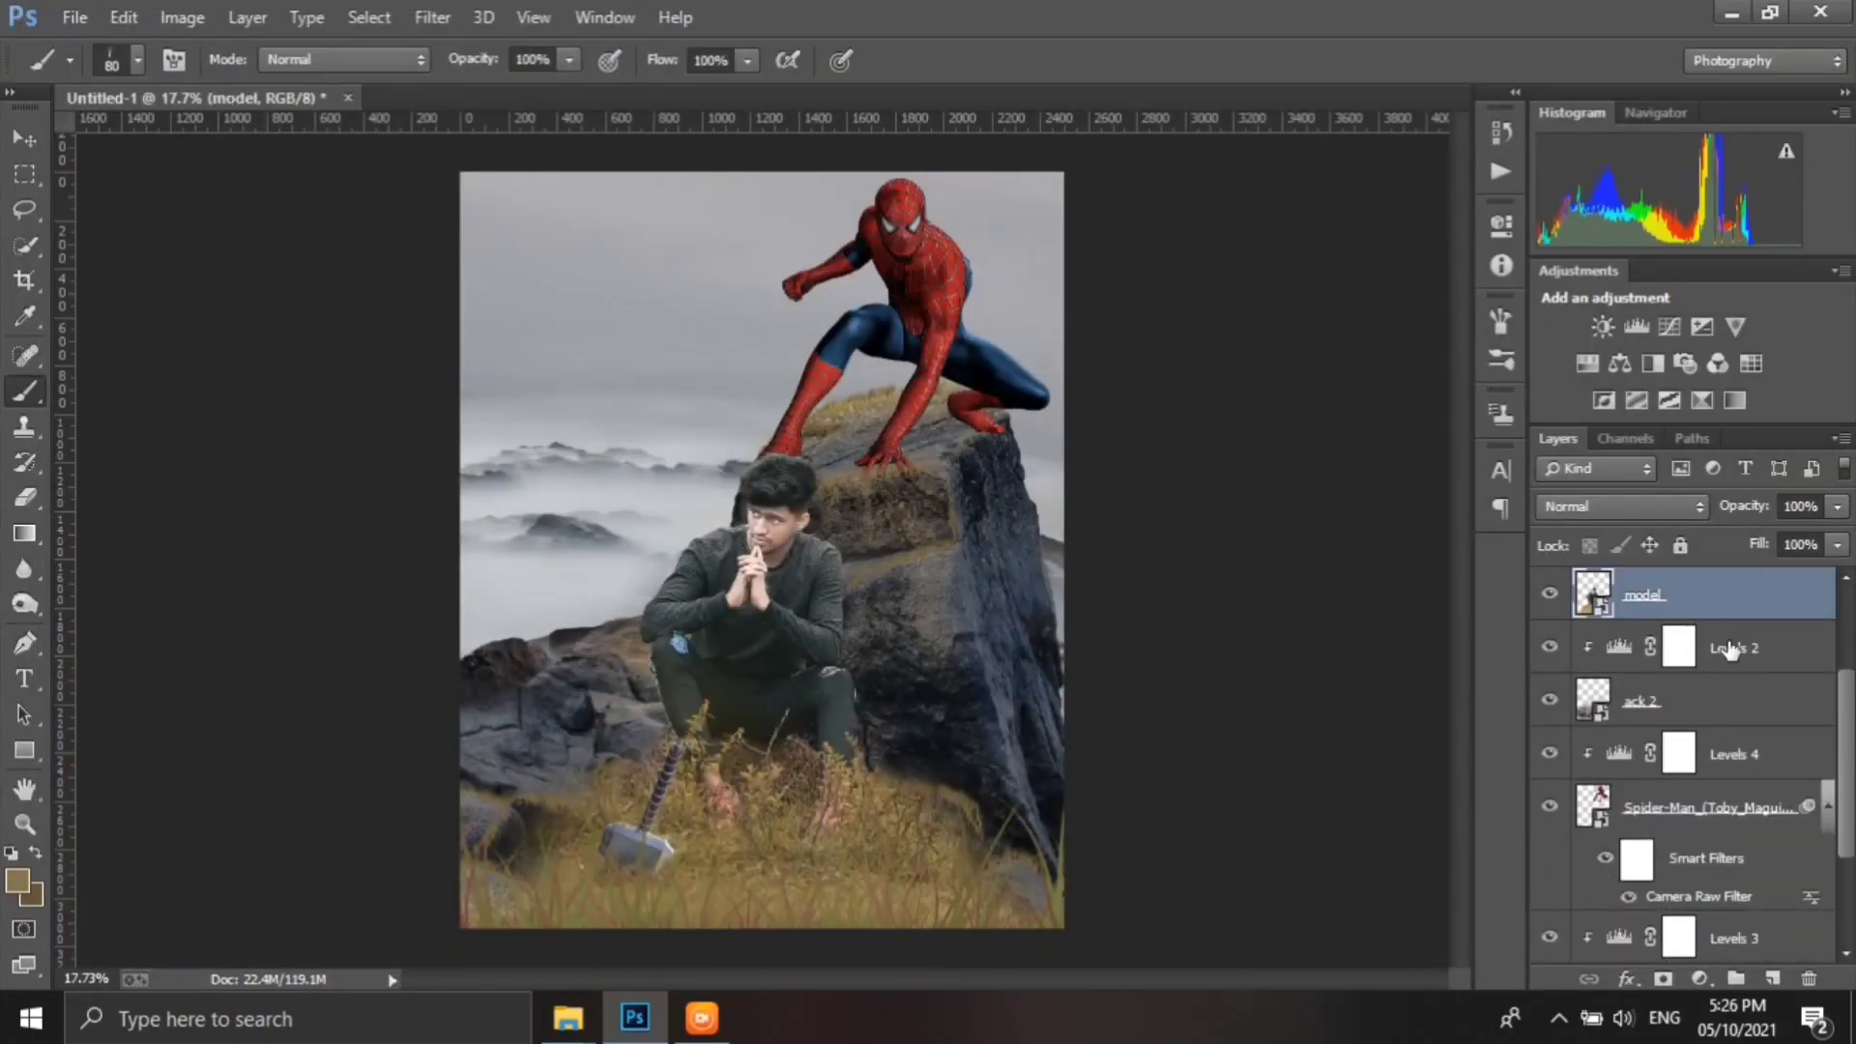
{"action": "left_click", "coordinate": [75, 17]}
{"action": "left_click", "coordinate": [207, 410]}
{"action": "double_click", "coordinate": [607, 256]}
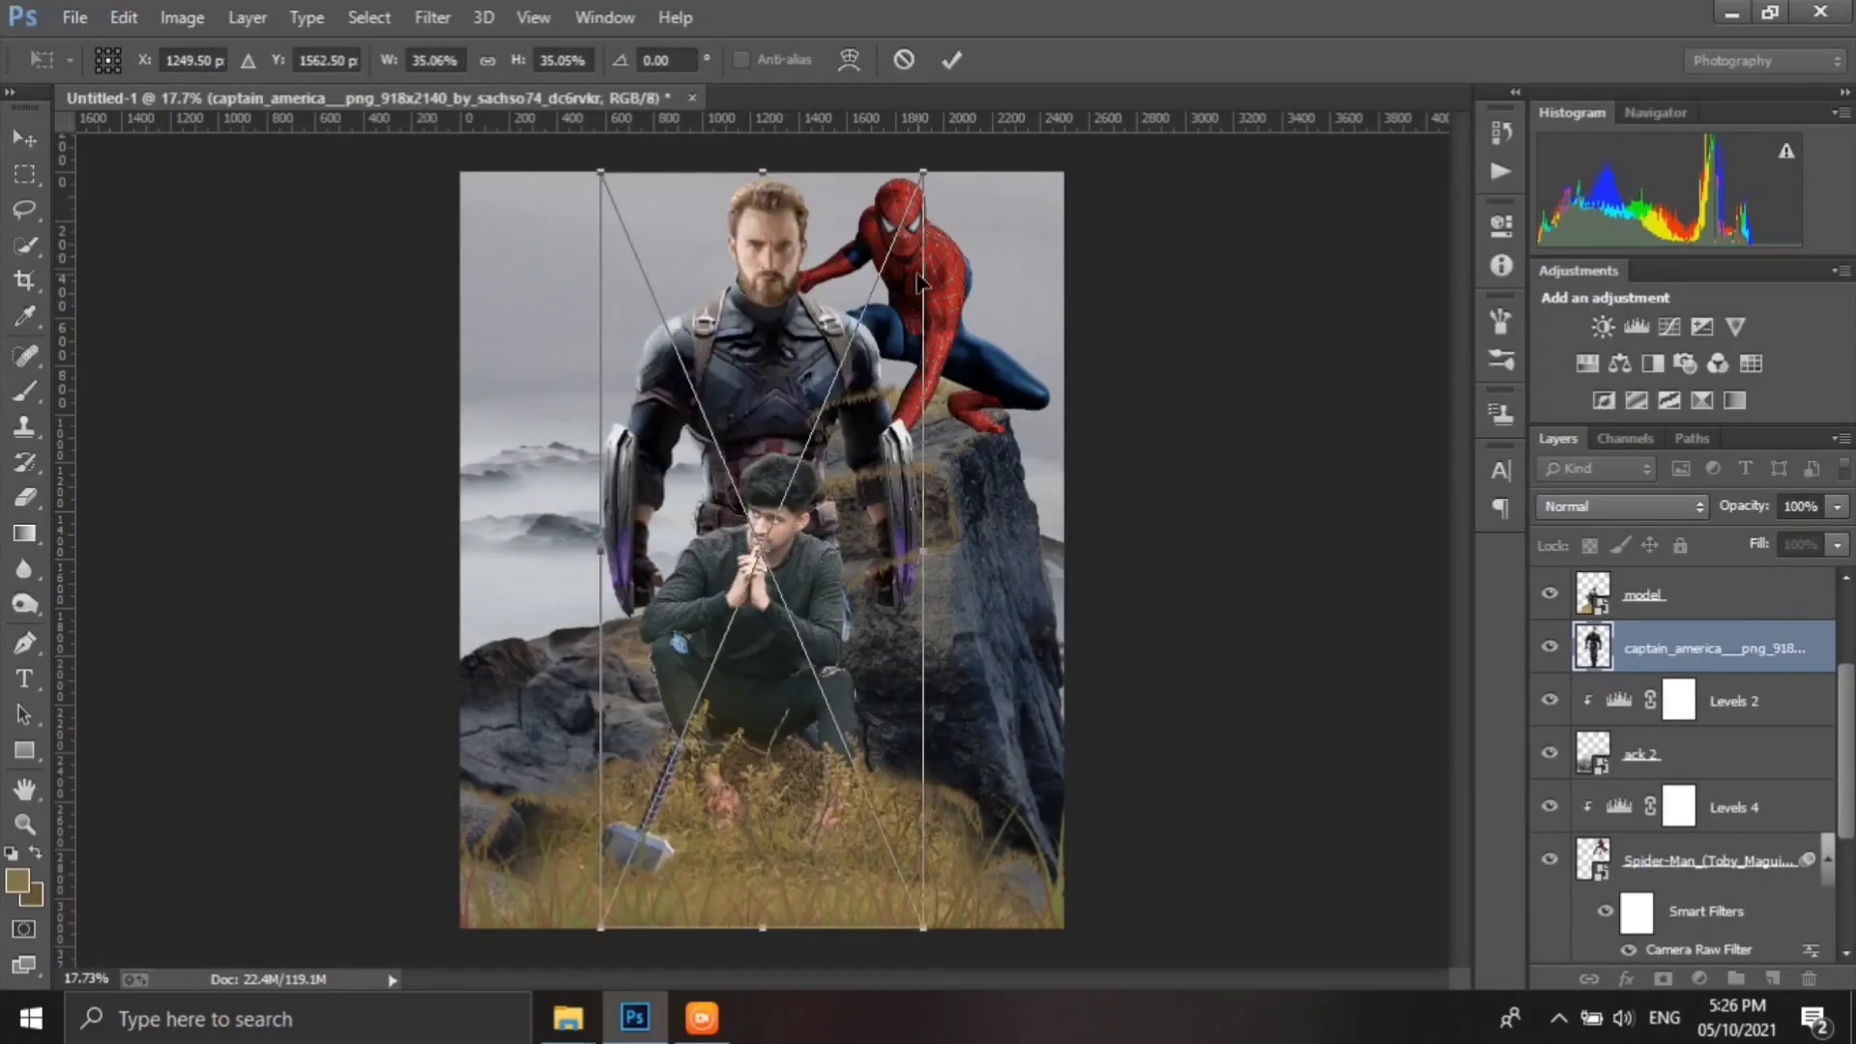
- Scale Captain America to about 26% and commit him left of the seated man
{"action": "left_click_drag", "start_coordinate": [589, 162], "coordinate": [643, 308]}
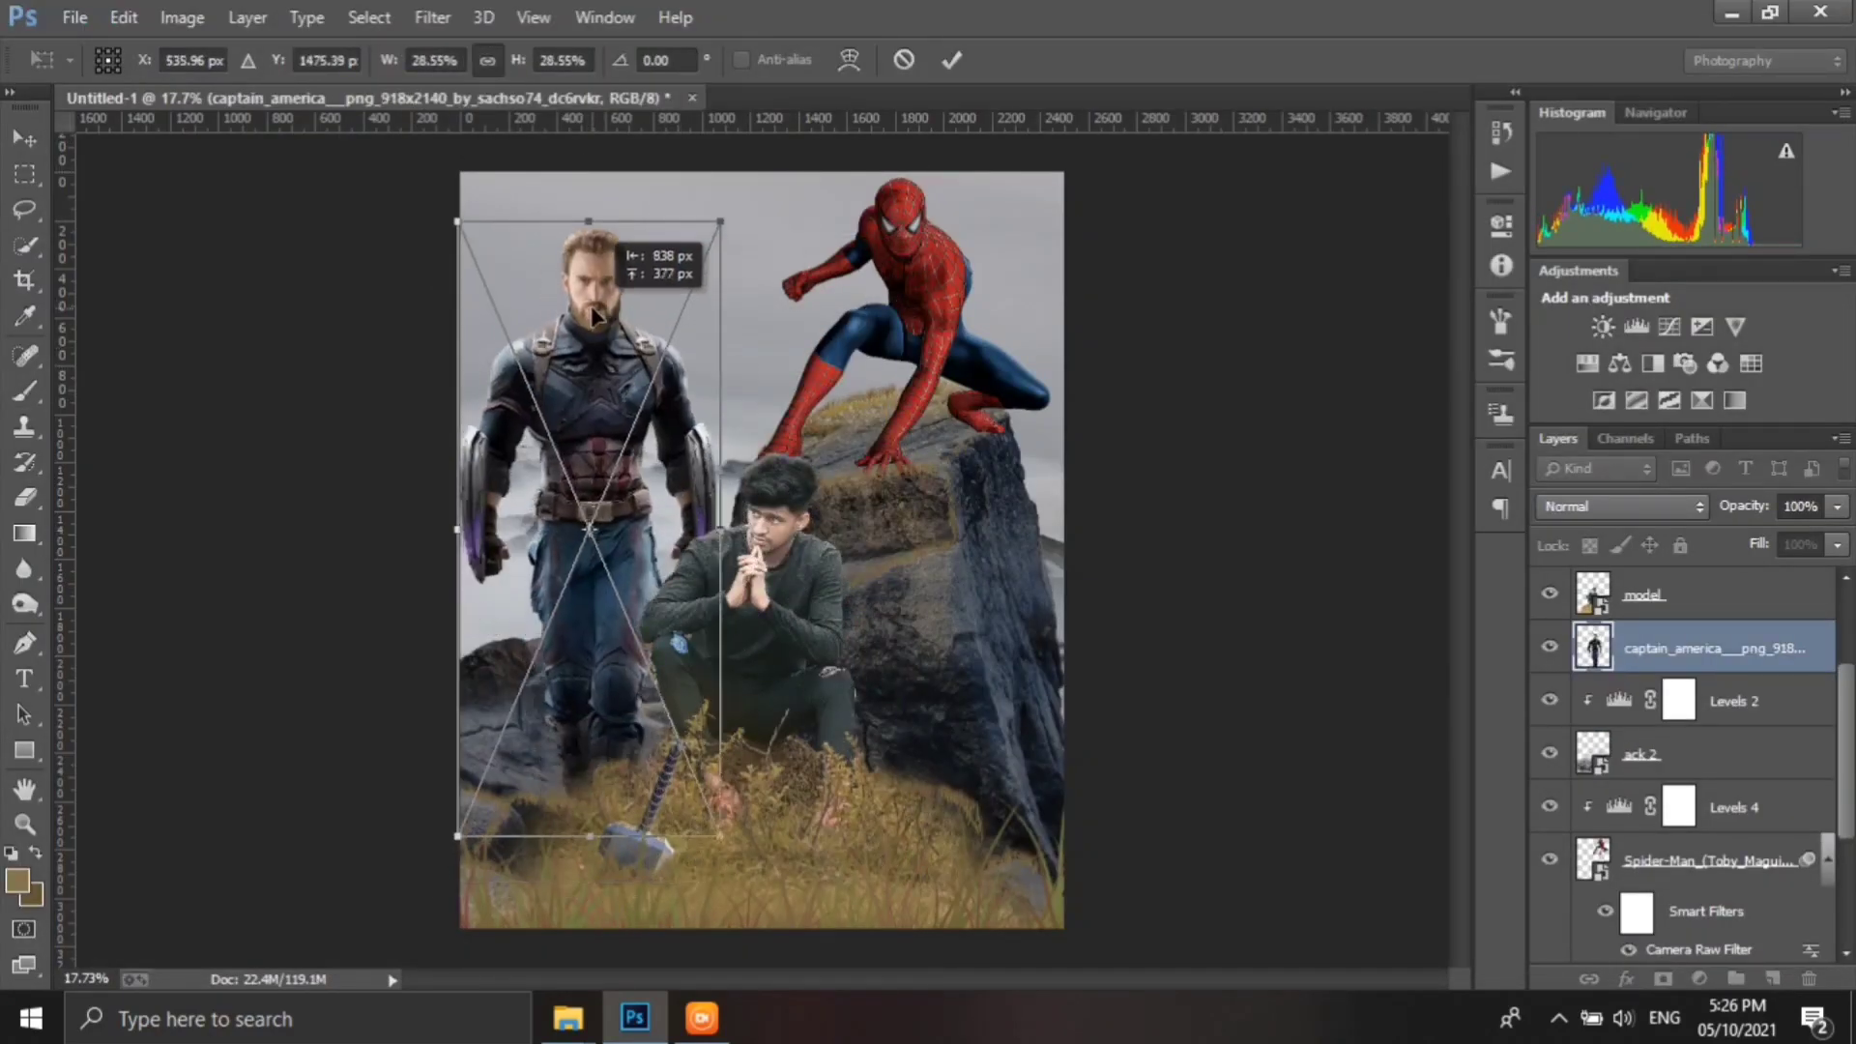
{"action": "left_click_drag", "start_coordinate": [583, 358], "coordinate": [657, 385]}
{"action": "left_click", "coordinate": [952, 60]}
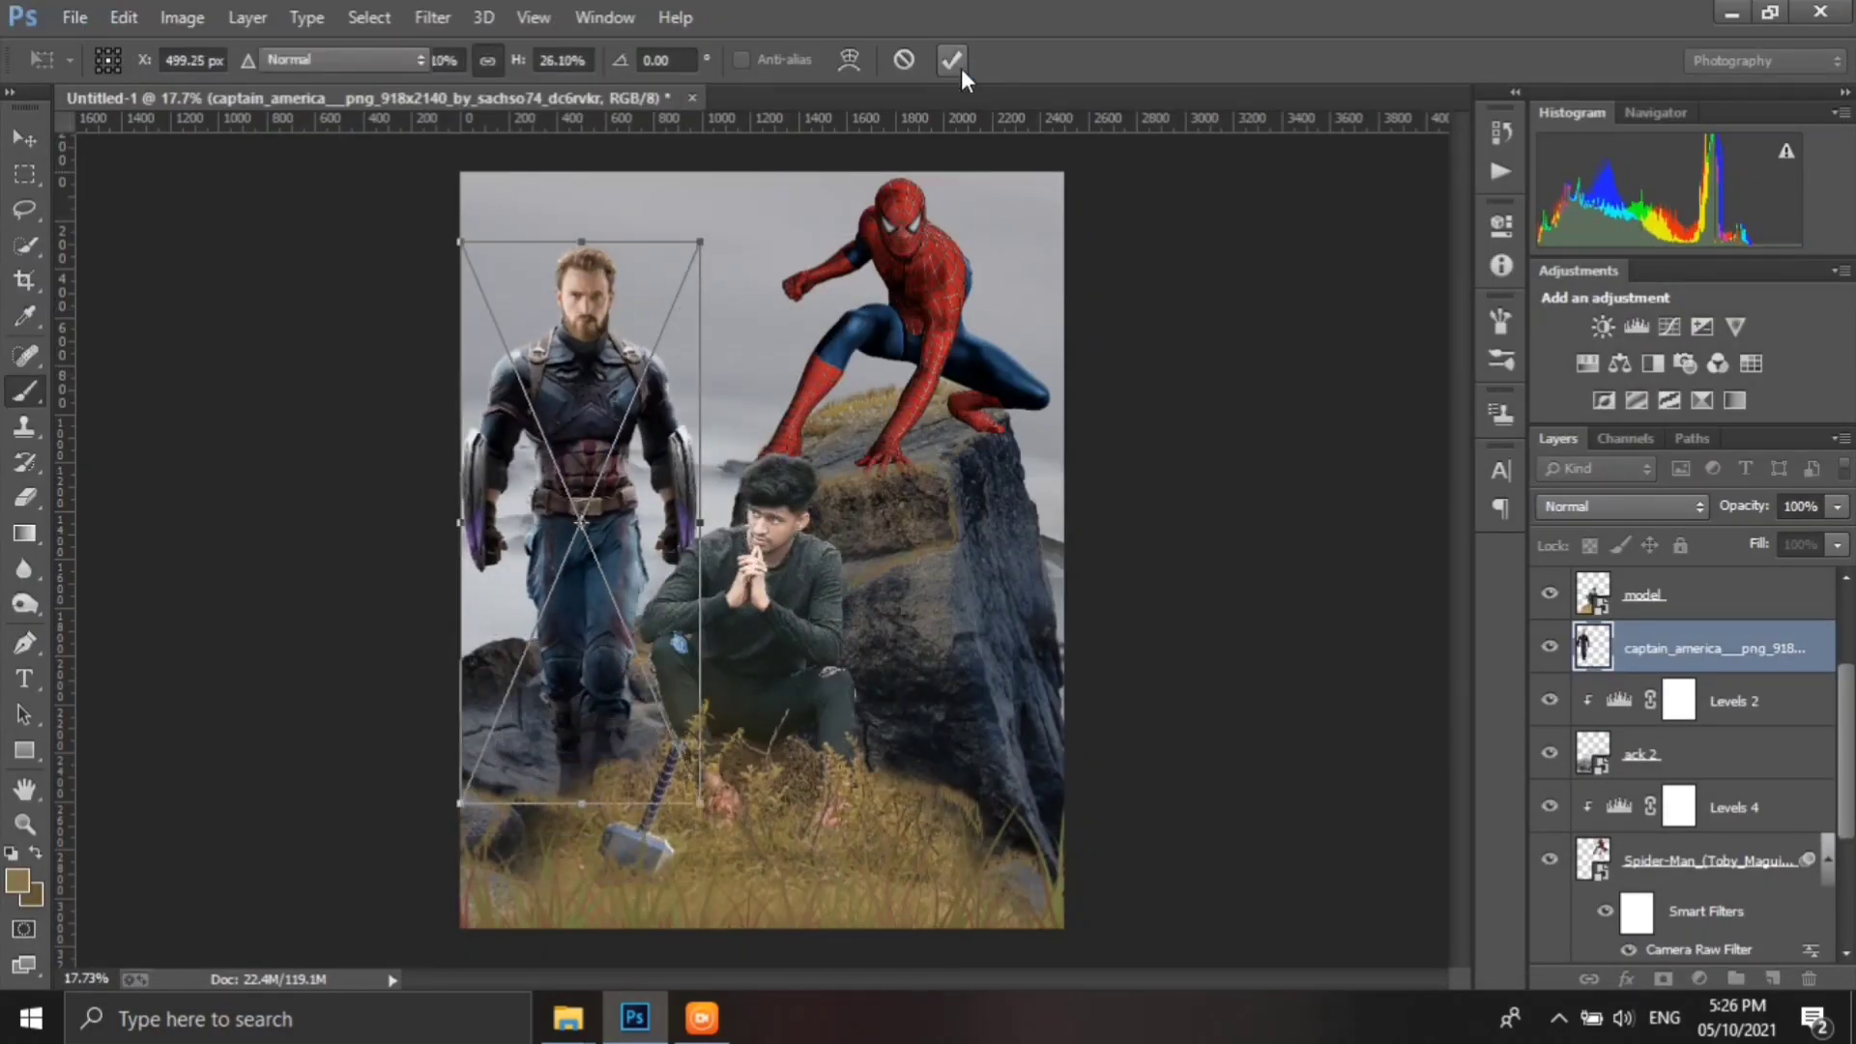
{"action": "left_click", "coordinate": [432, 17]}
{"action": "left_click", "coordinate": [510, 177]}
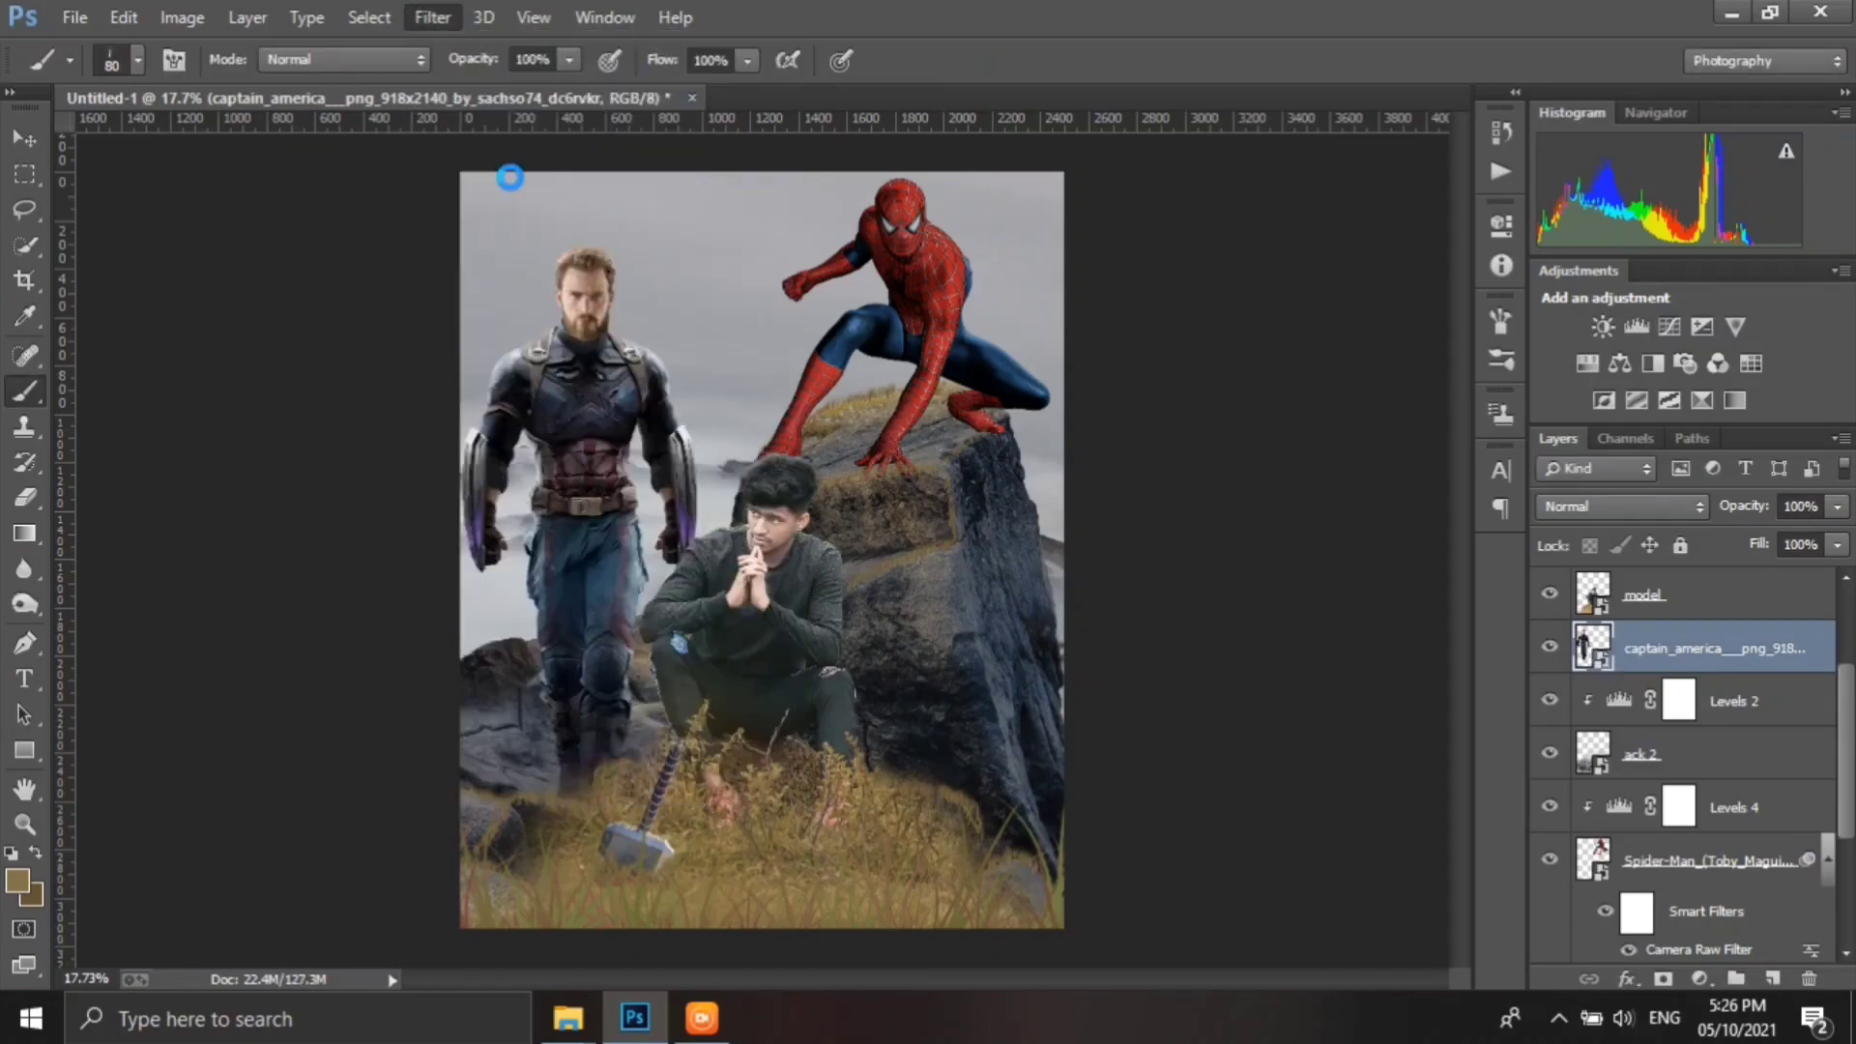
- Grade Captain America in Camera Raw with HSL Saturation Blues -13 and Luminance Oranges +27
{"action": "type", "text": "9-1218-14-11"}
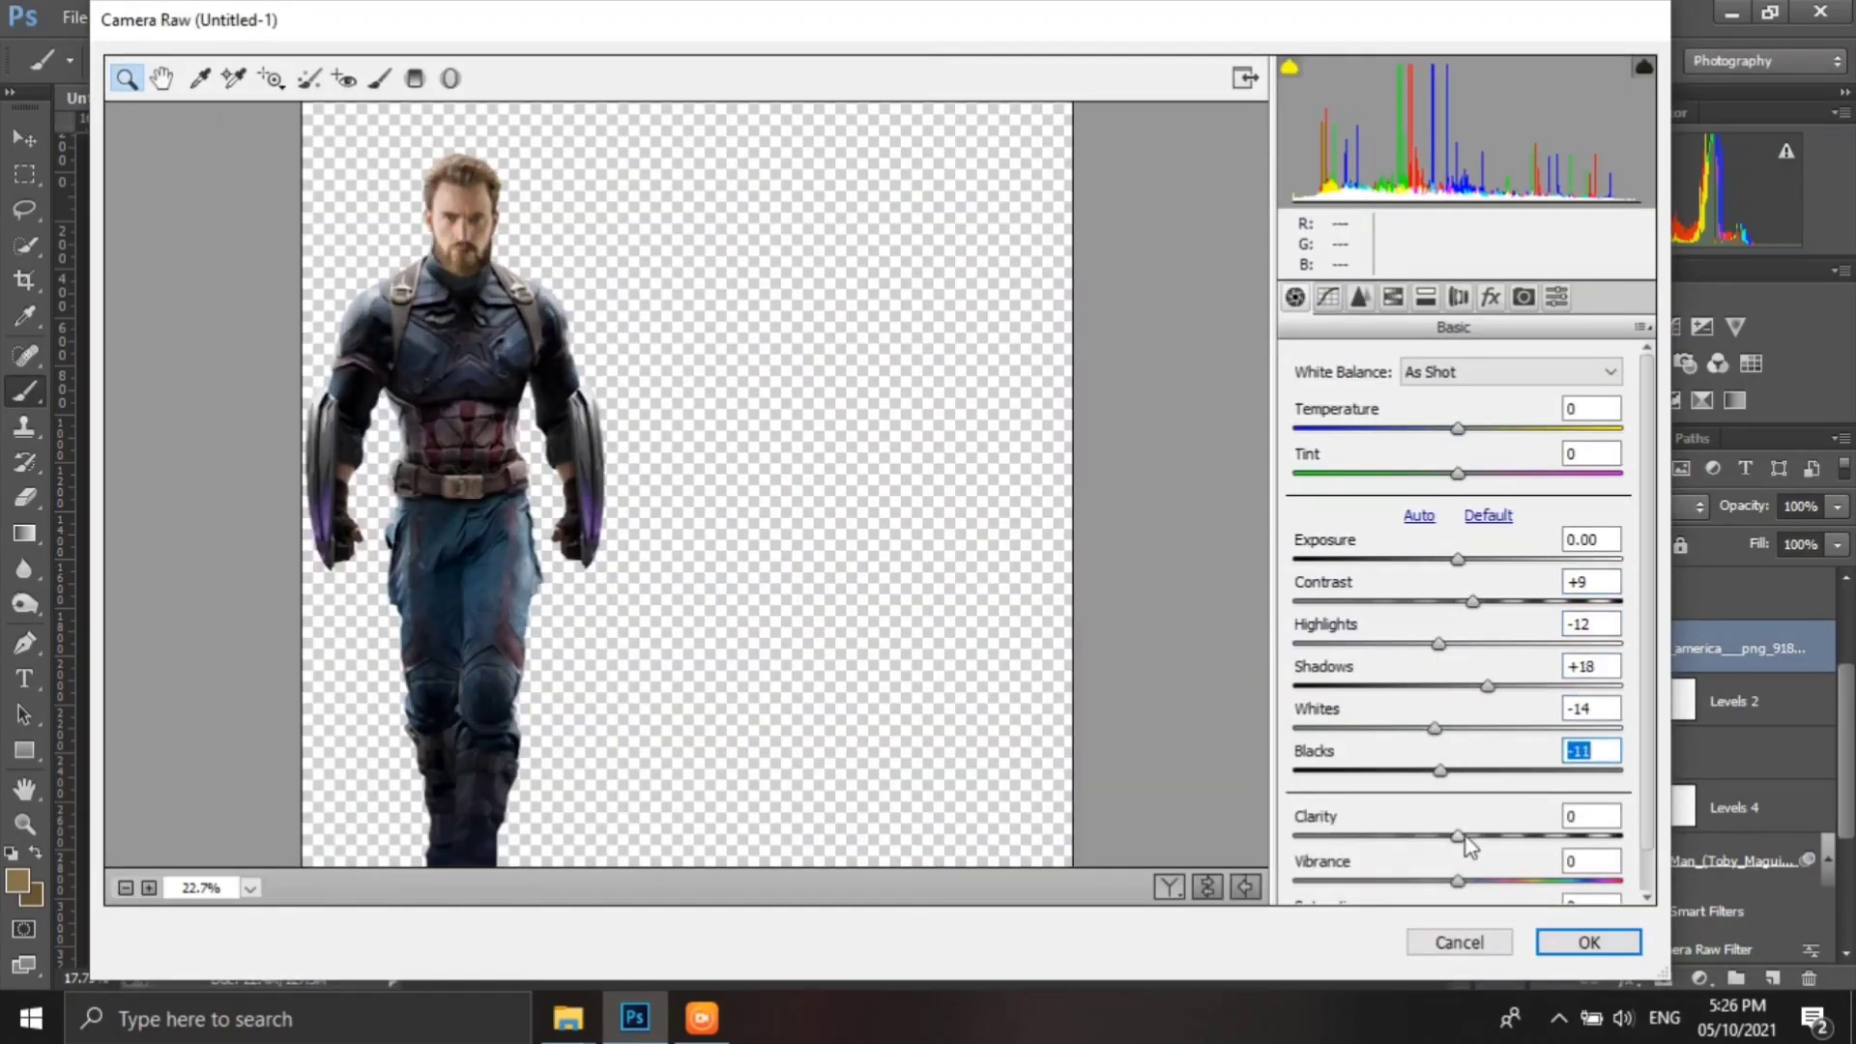
{"action": "left_click", "coordinate": [1393, 296]}
{"action": "left_click", "coordinate": [1370, 402]}
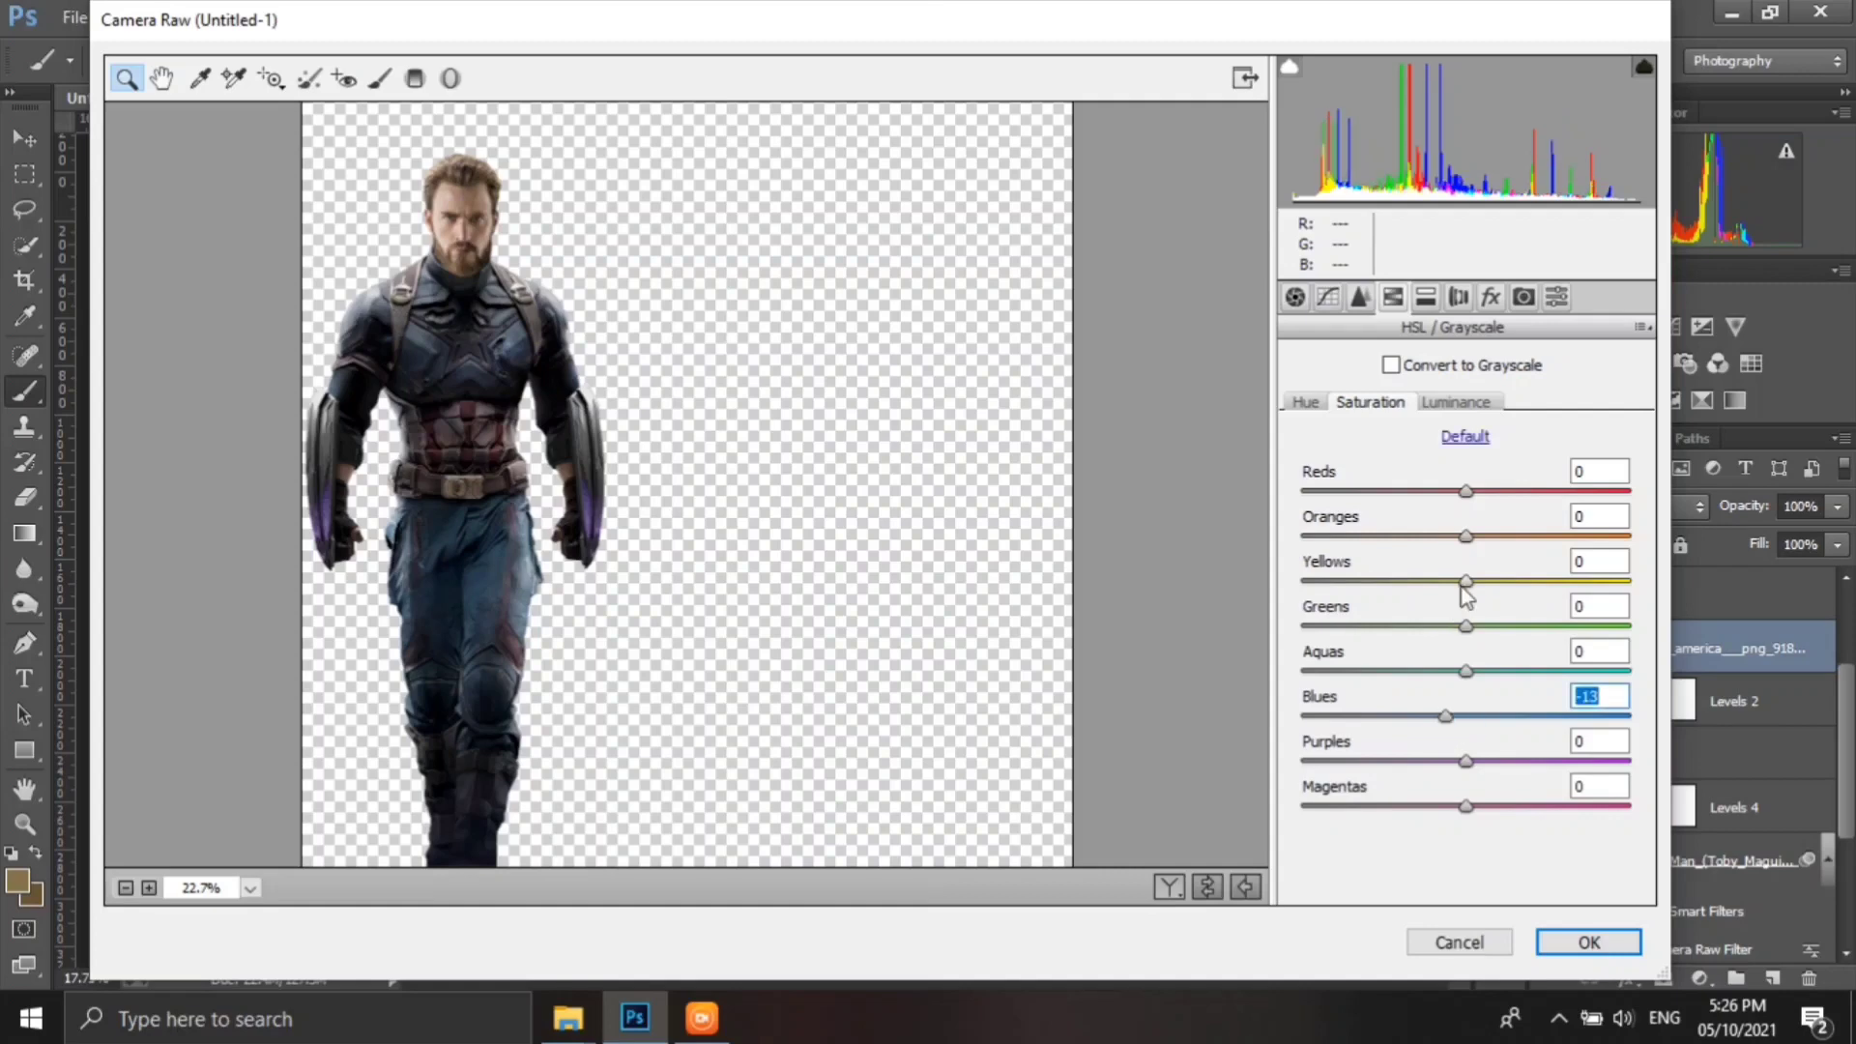
{"action": "left_click", "coordinate": [1456, 402]}
{"action": "key", "text": "ctrl+alt+1"}
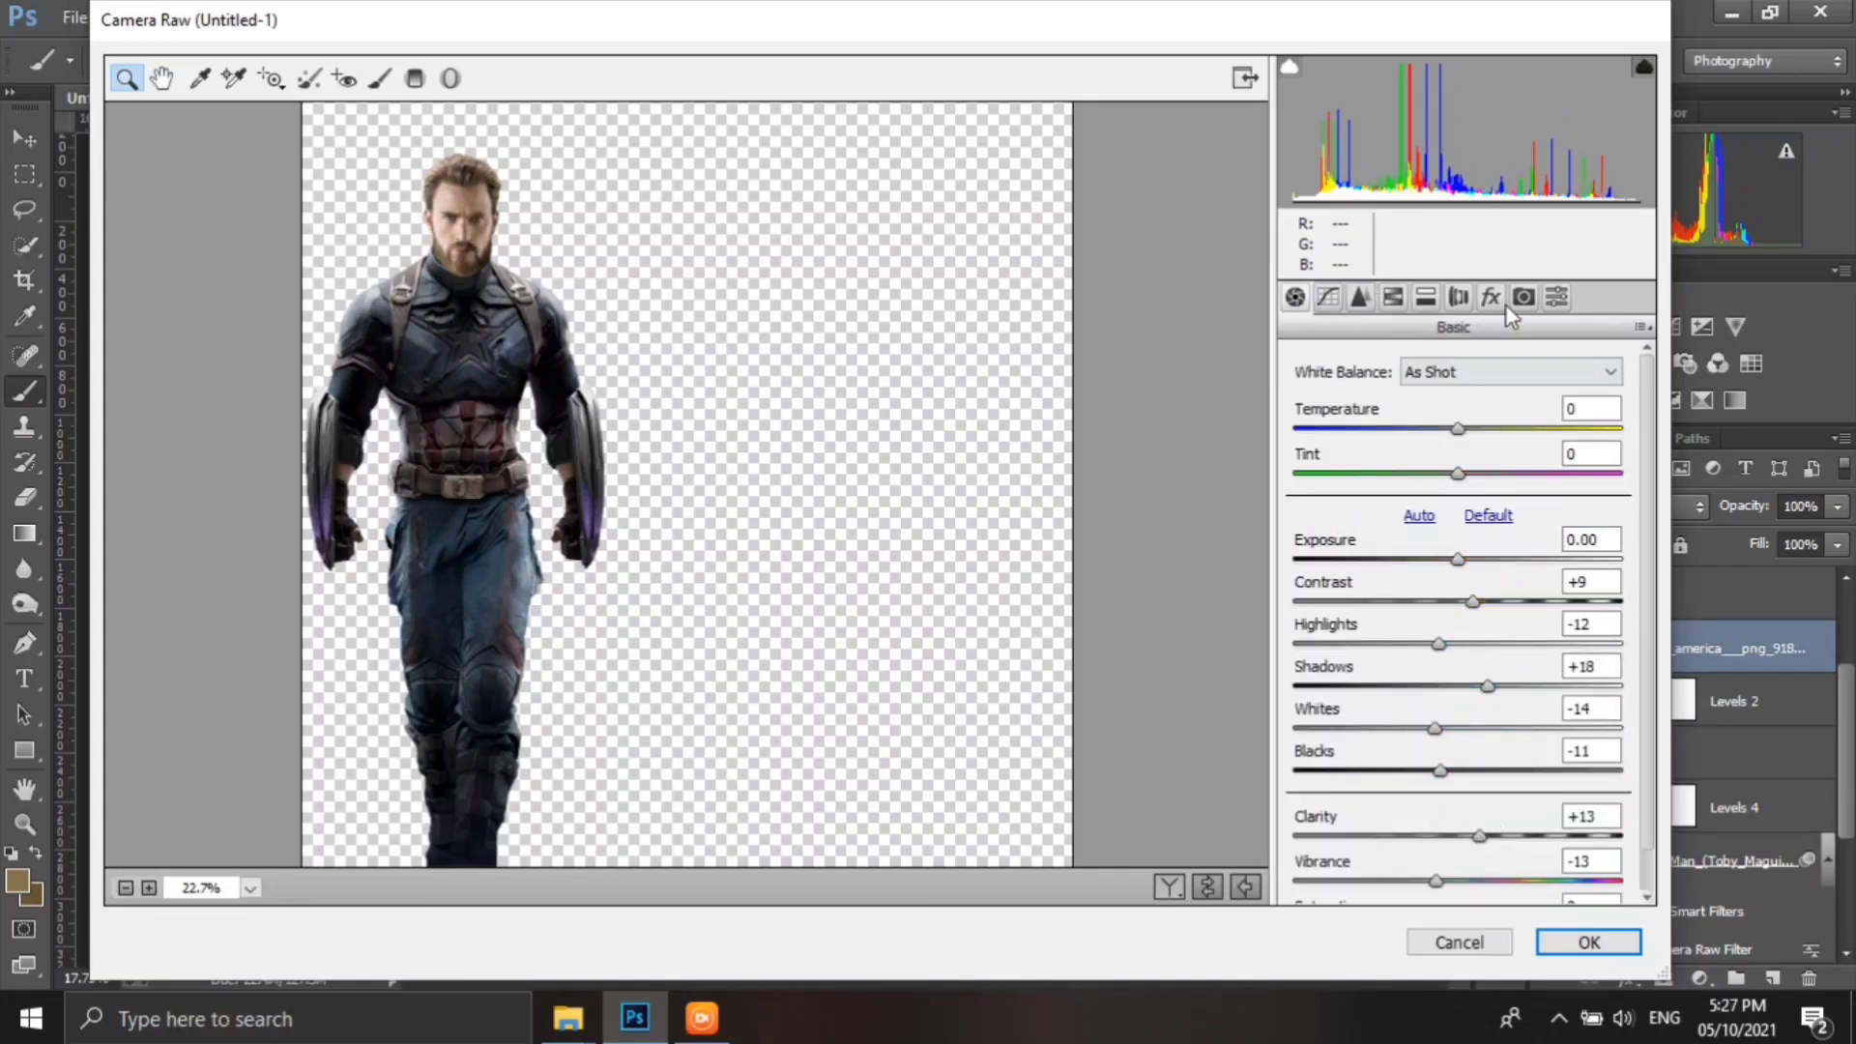
{"action": "left_click", "coordinate": [1427, 297]}
{"action": "left_click", "coordinate": [1586, 943]}
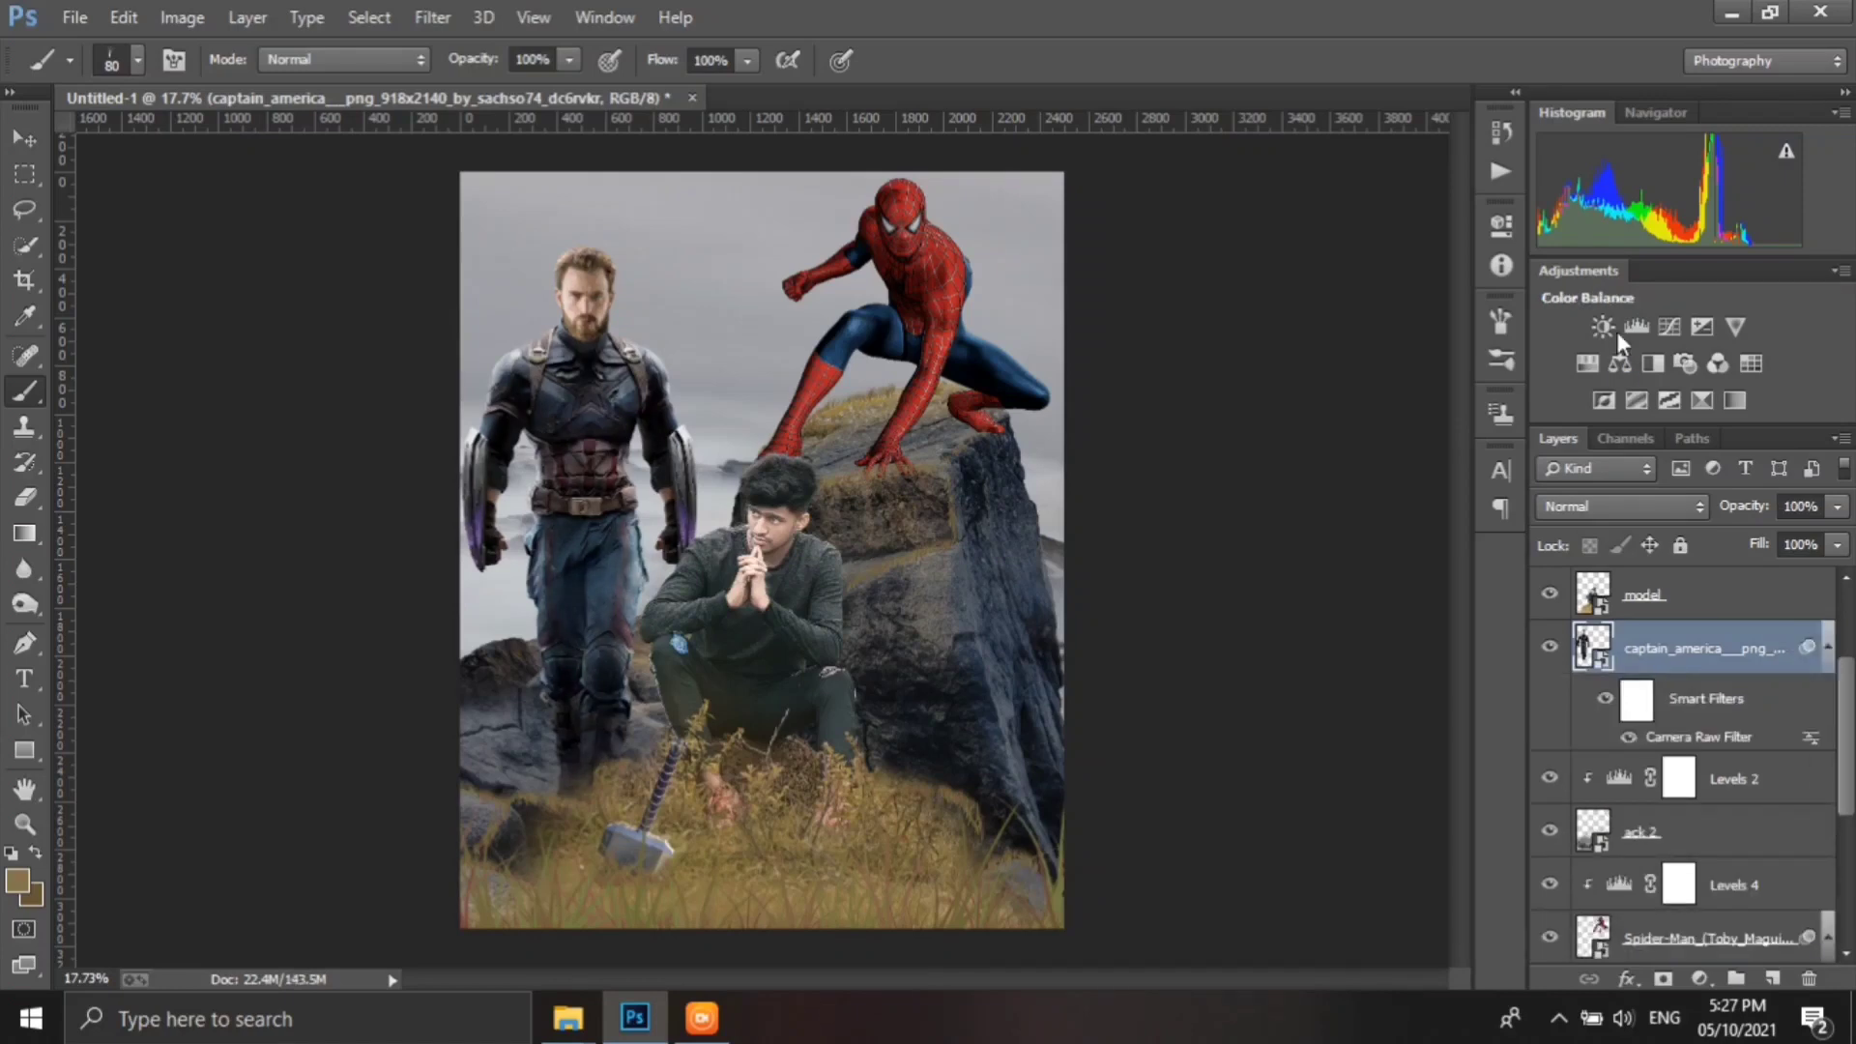
- Add a Levels layer clipped to Captain America with output white 221
{"action": "left_click", "coordinate": [1633, 328]}
{"action": "key", "text": "ctrl+alt+g"}
{"action": "left_click_drag", "start_coordinate": [1338, 491], "coordinate": [1407, 566]}
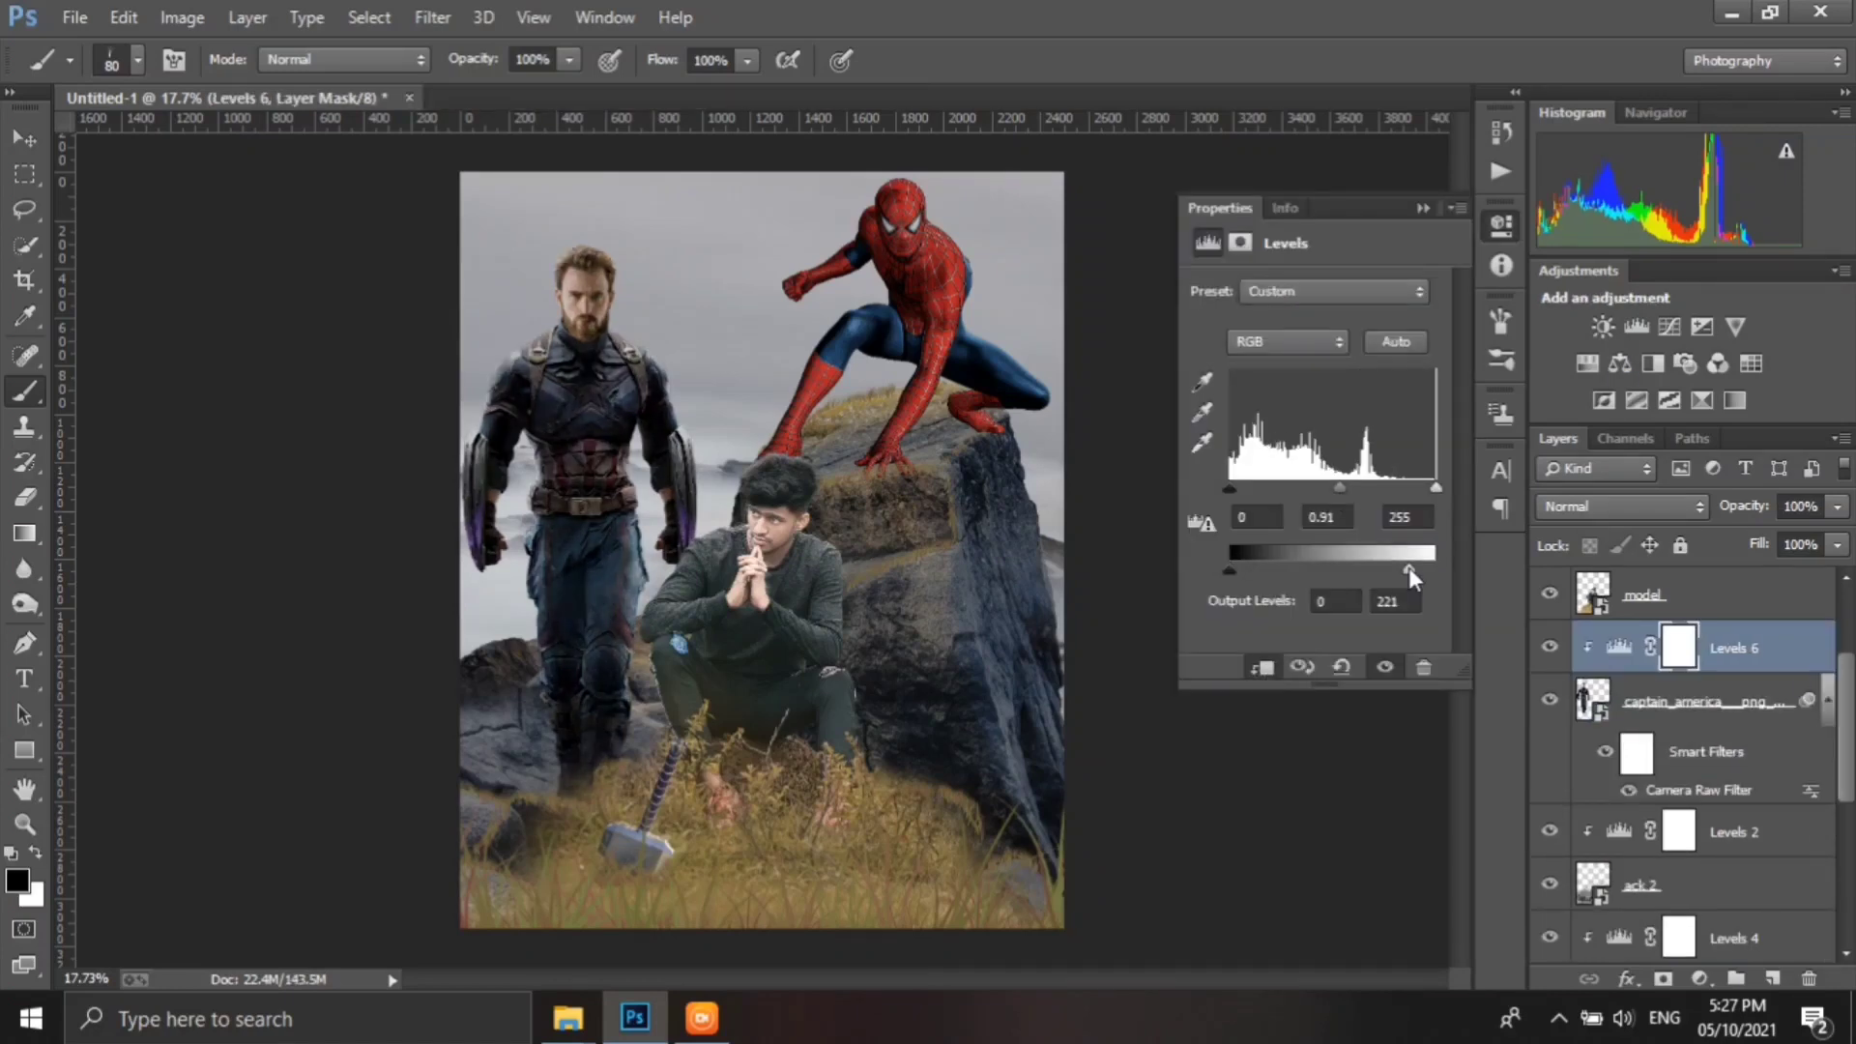
{"action": "scroll", "coordinate": [1691, 747], "scroll_direction": "up", "scroll_amount": 3}
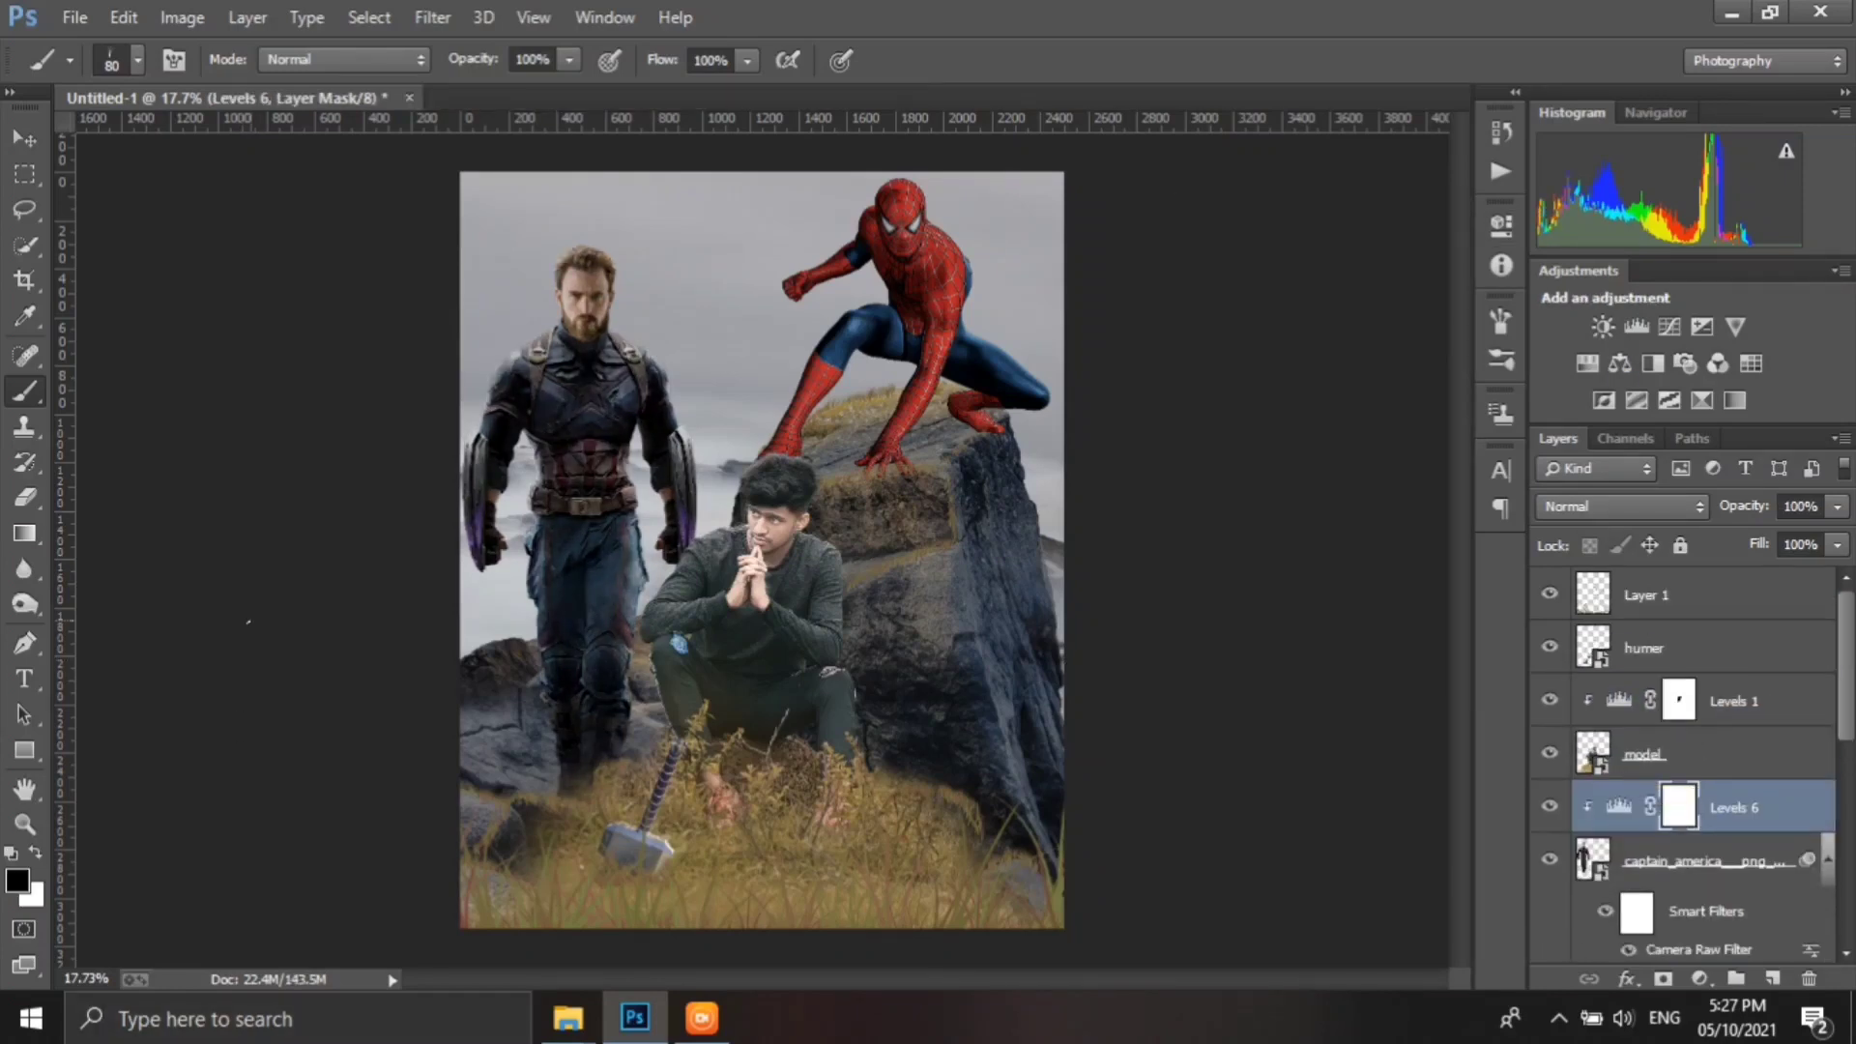
{"action": "key", "text": "alt+bracketleft"}
{"action": "key", "text": "alt+bracketleft"}
{"action": "key", "text": "alt+bracketleft"}
{"action": "key", "text": "alt+bracketleft"}
{"action": "key", "text": "alt+bracketleft"}
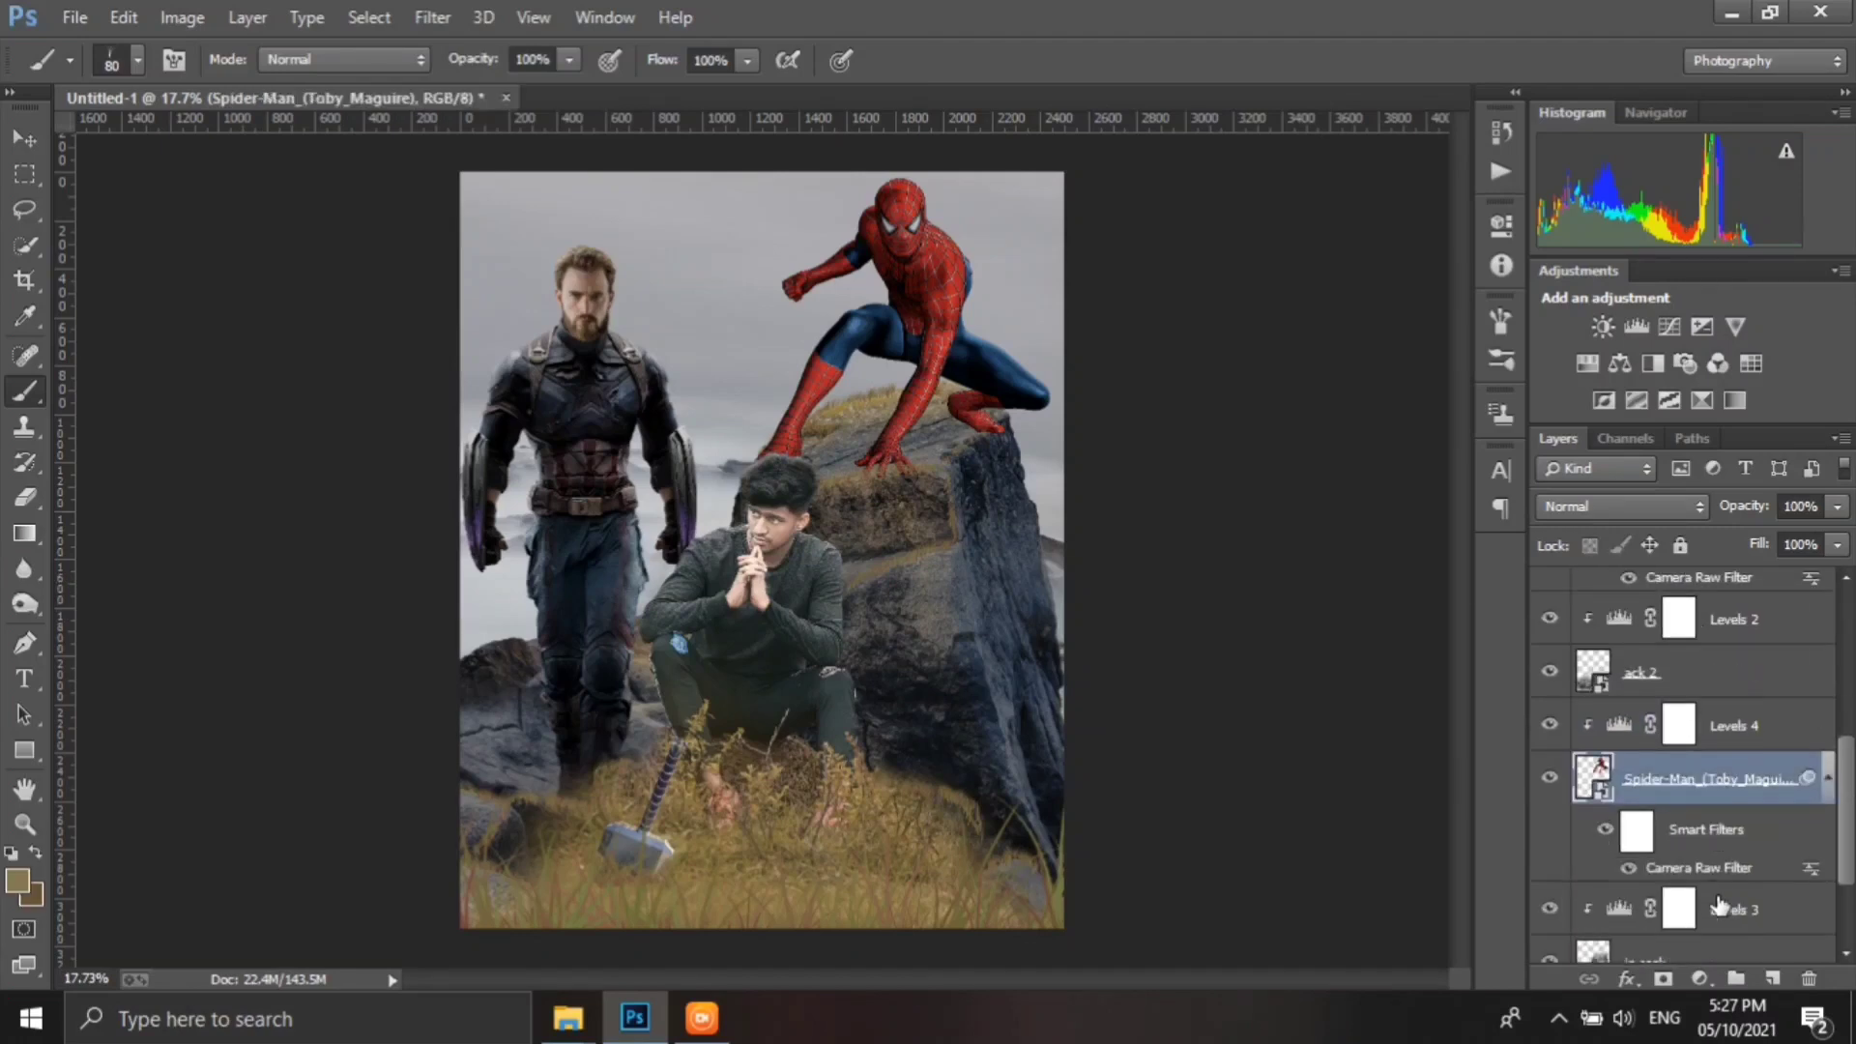
{"action": "key", "text": "alt+bracketleft"}
- Configure a soft round brush tip at 700 px, 36% roundness and 0% hardness
{"action": "key", "text": "F5"}
{"action": "left_click", "coordinate": [1247, 271]}
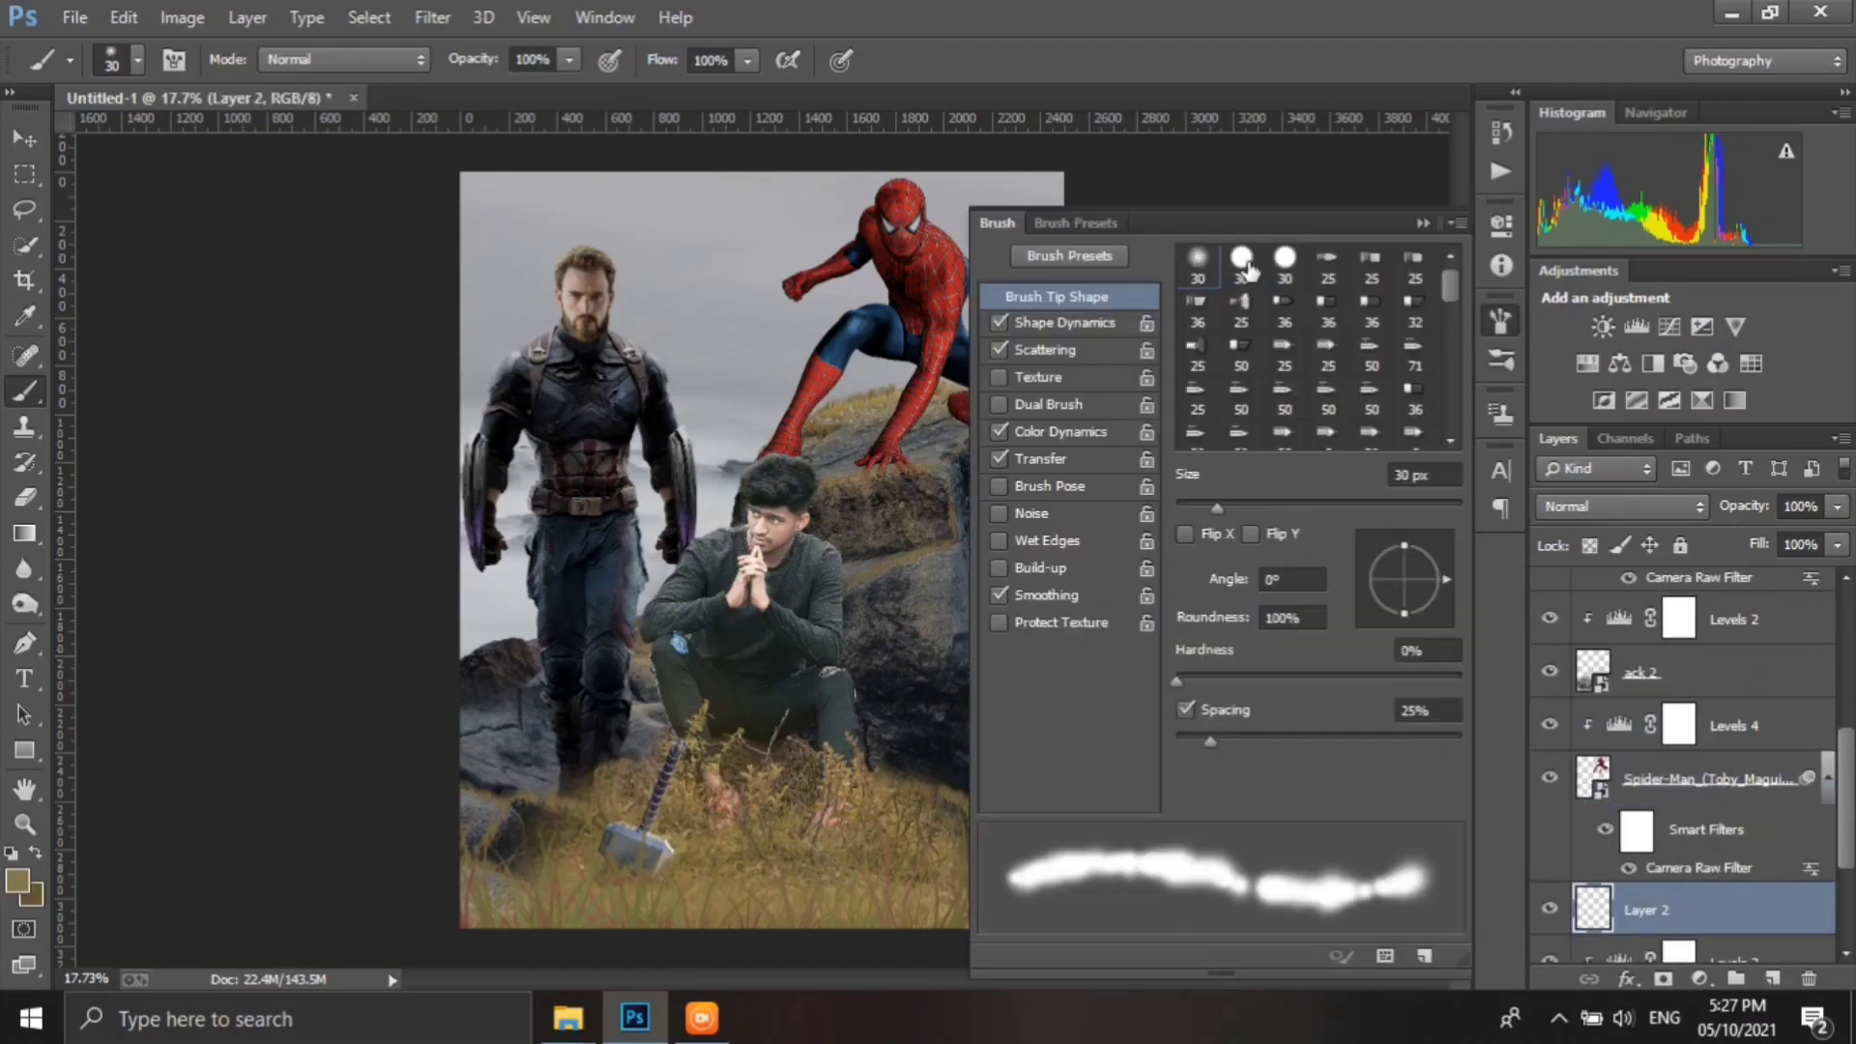
{"action": "left_click_drag", "start_coordinate": [1208, 741], "coordinate": [1174, 741]}
{"action": "type", "text": "31"}
{"action": "key", "text": "Return"}
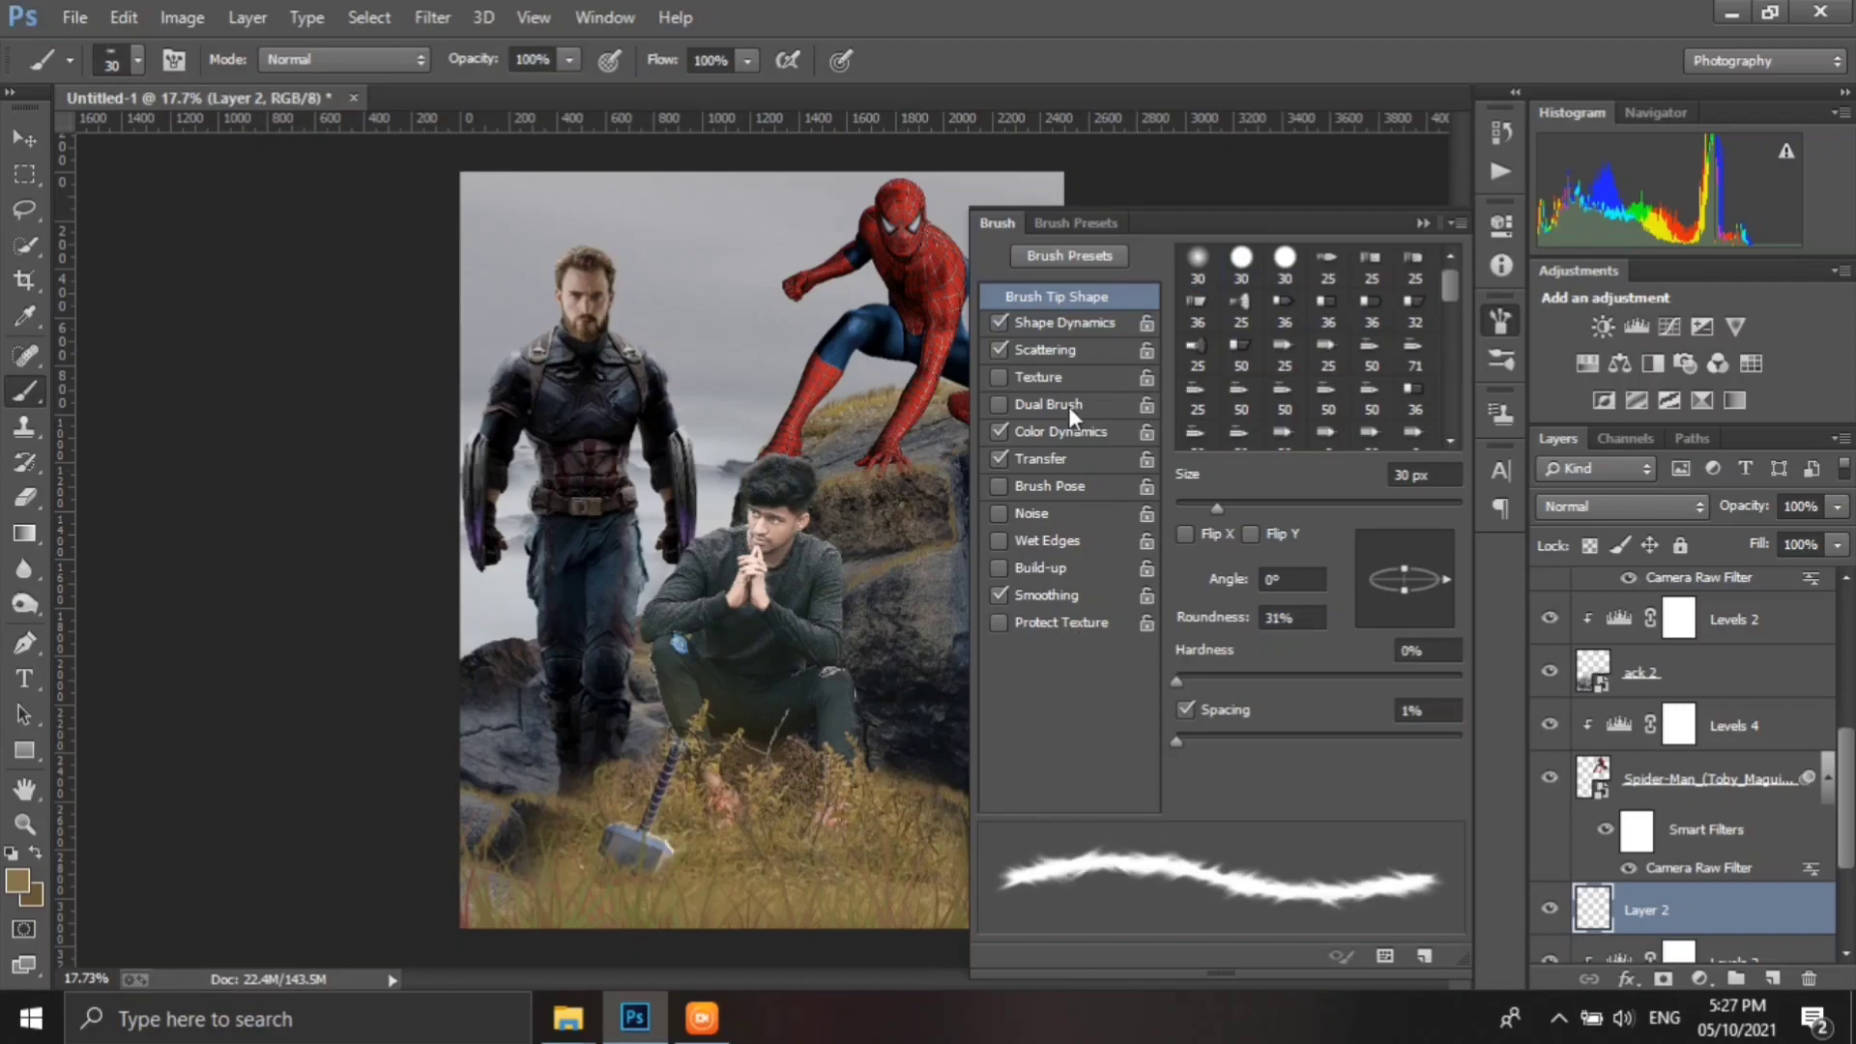
{"action": "left_click_drag", "start_coordinate": [1217, 506], "coordinate": [1269, 506]}
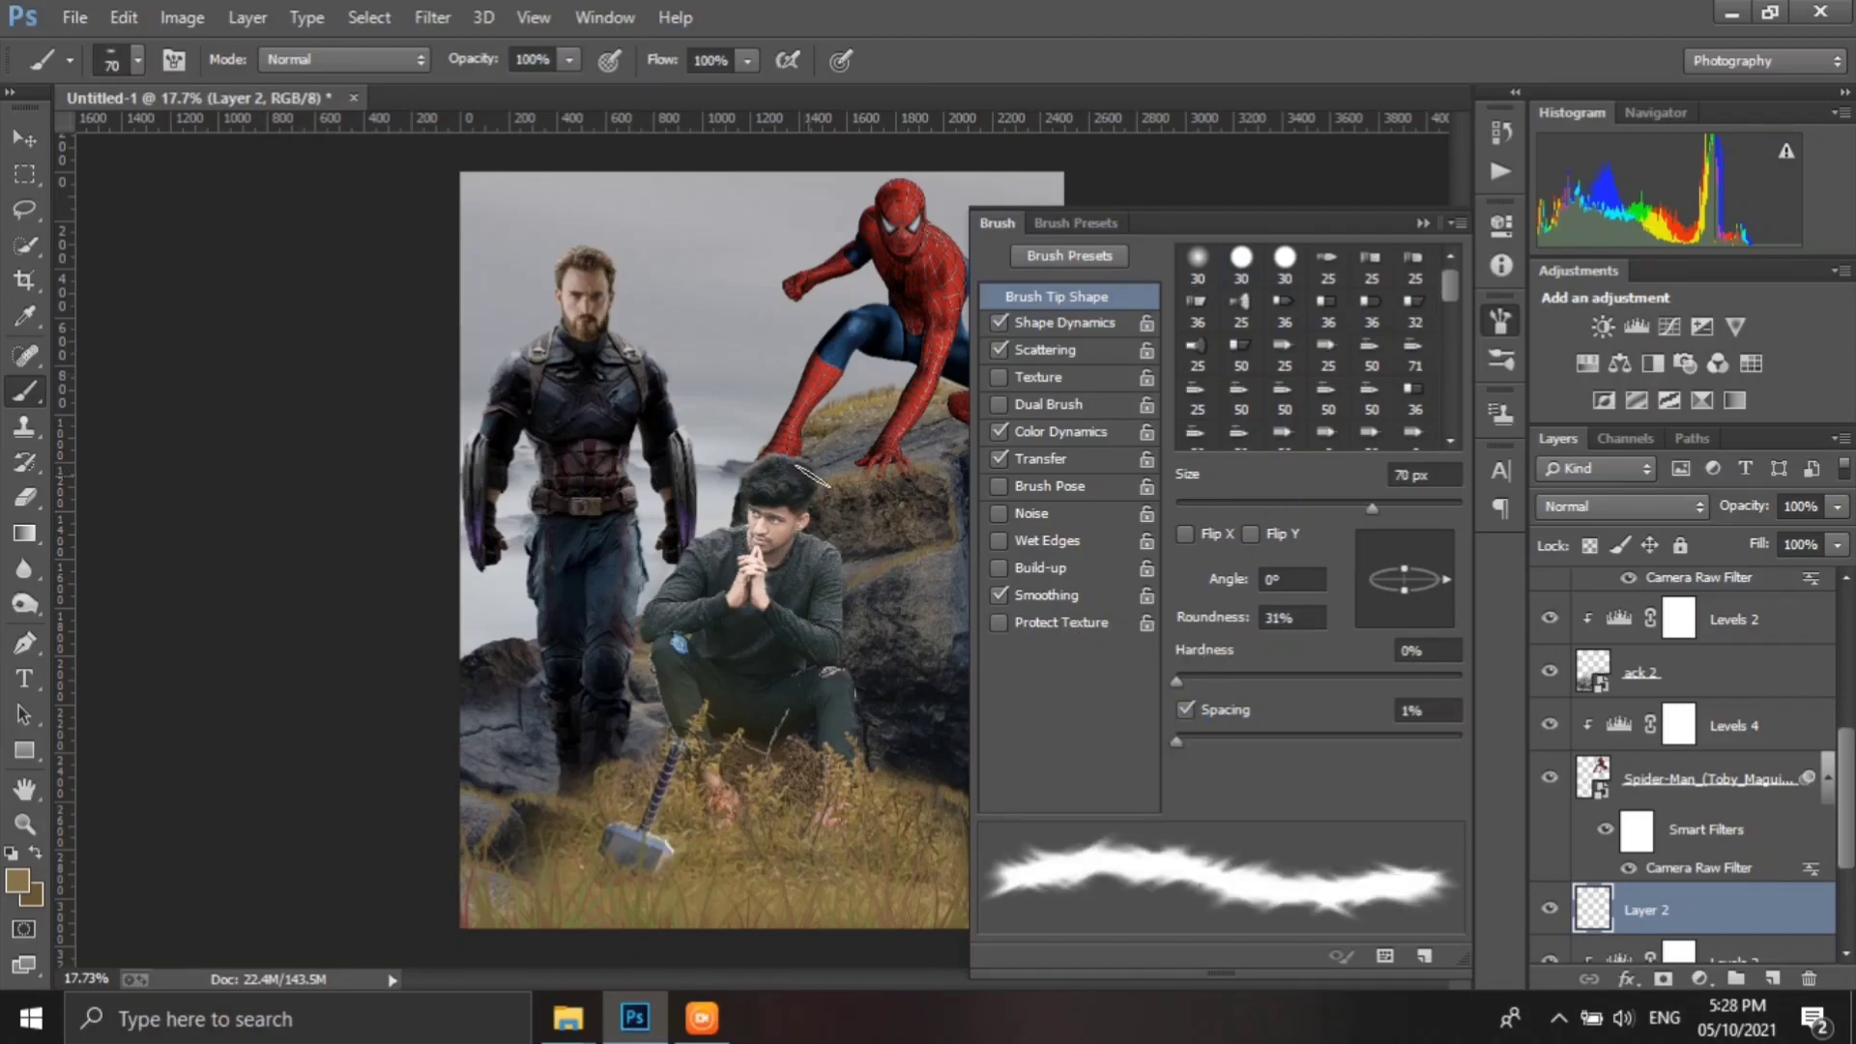
{"action": "left_click_drag", "start_coordinate": [1177, 740], "coordinate": [1235, 740]}
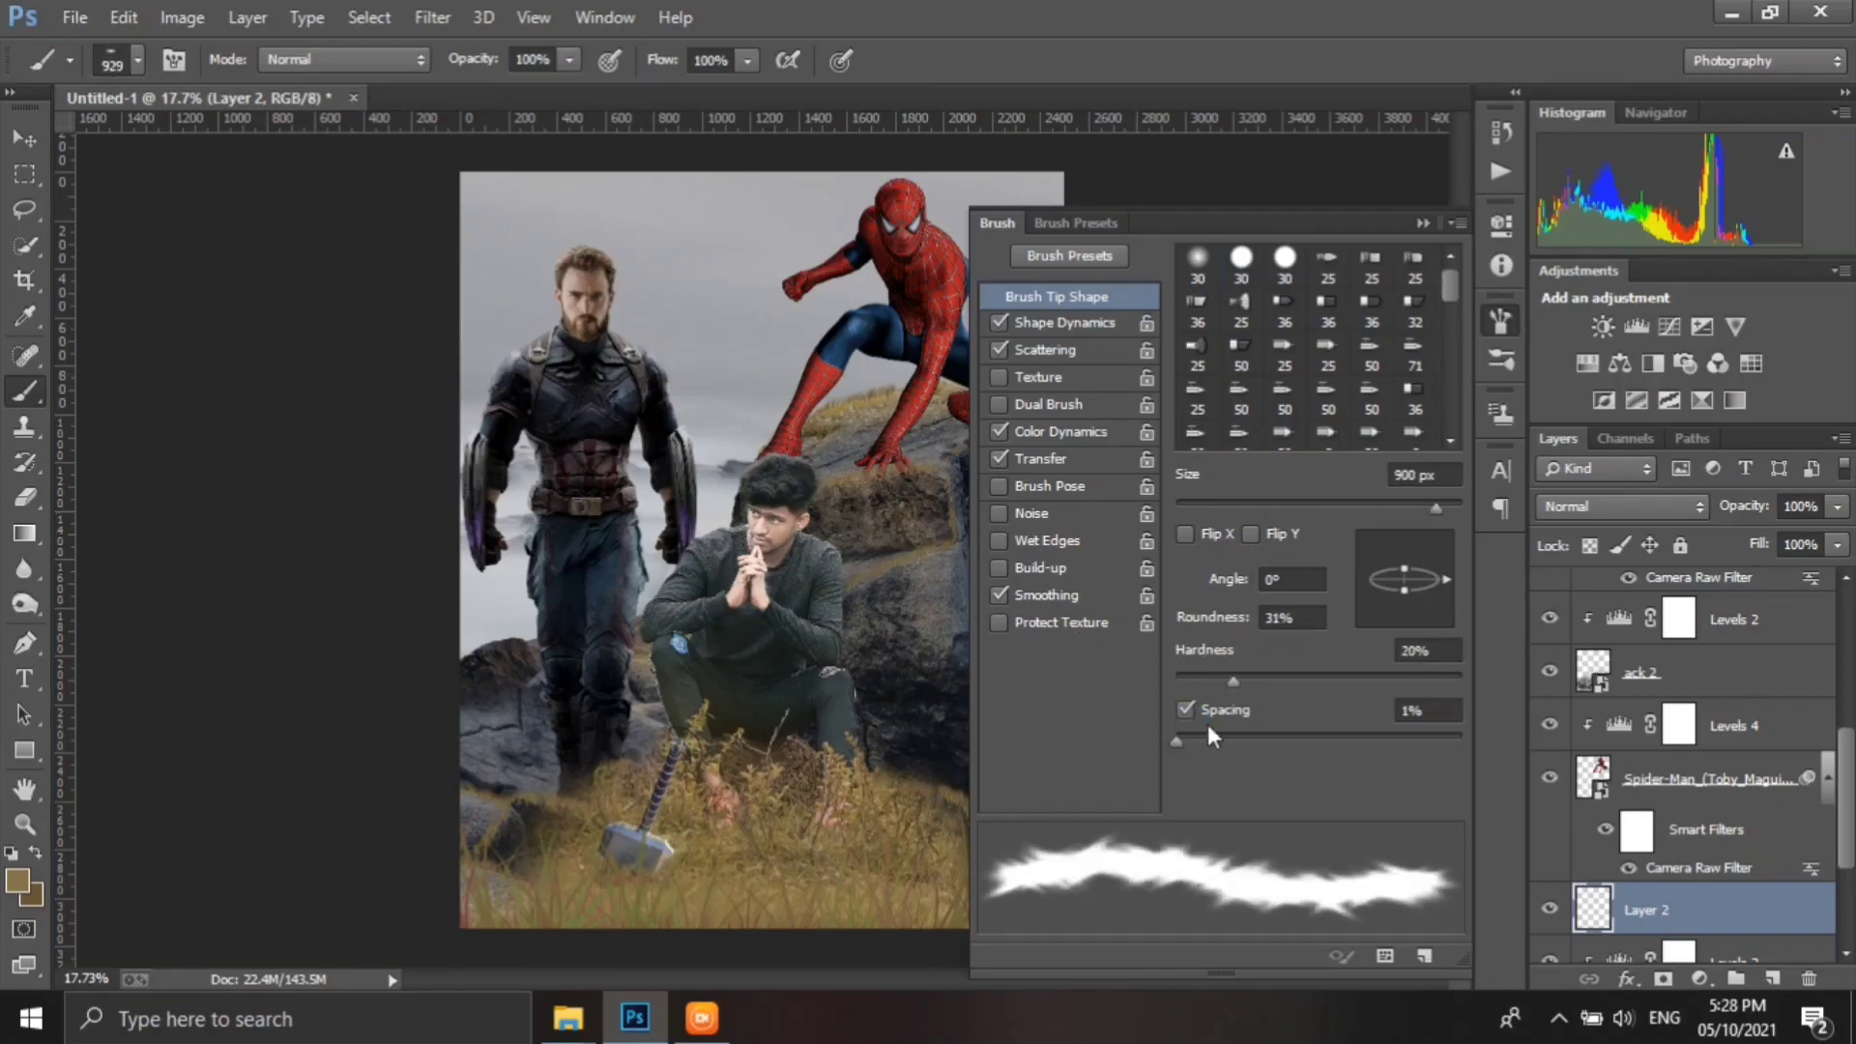
{"action": "left_click", "coordinate": [1195, 302]}
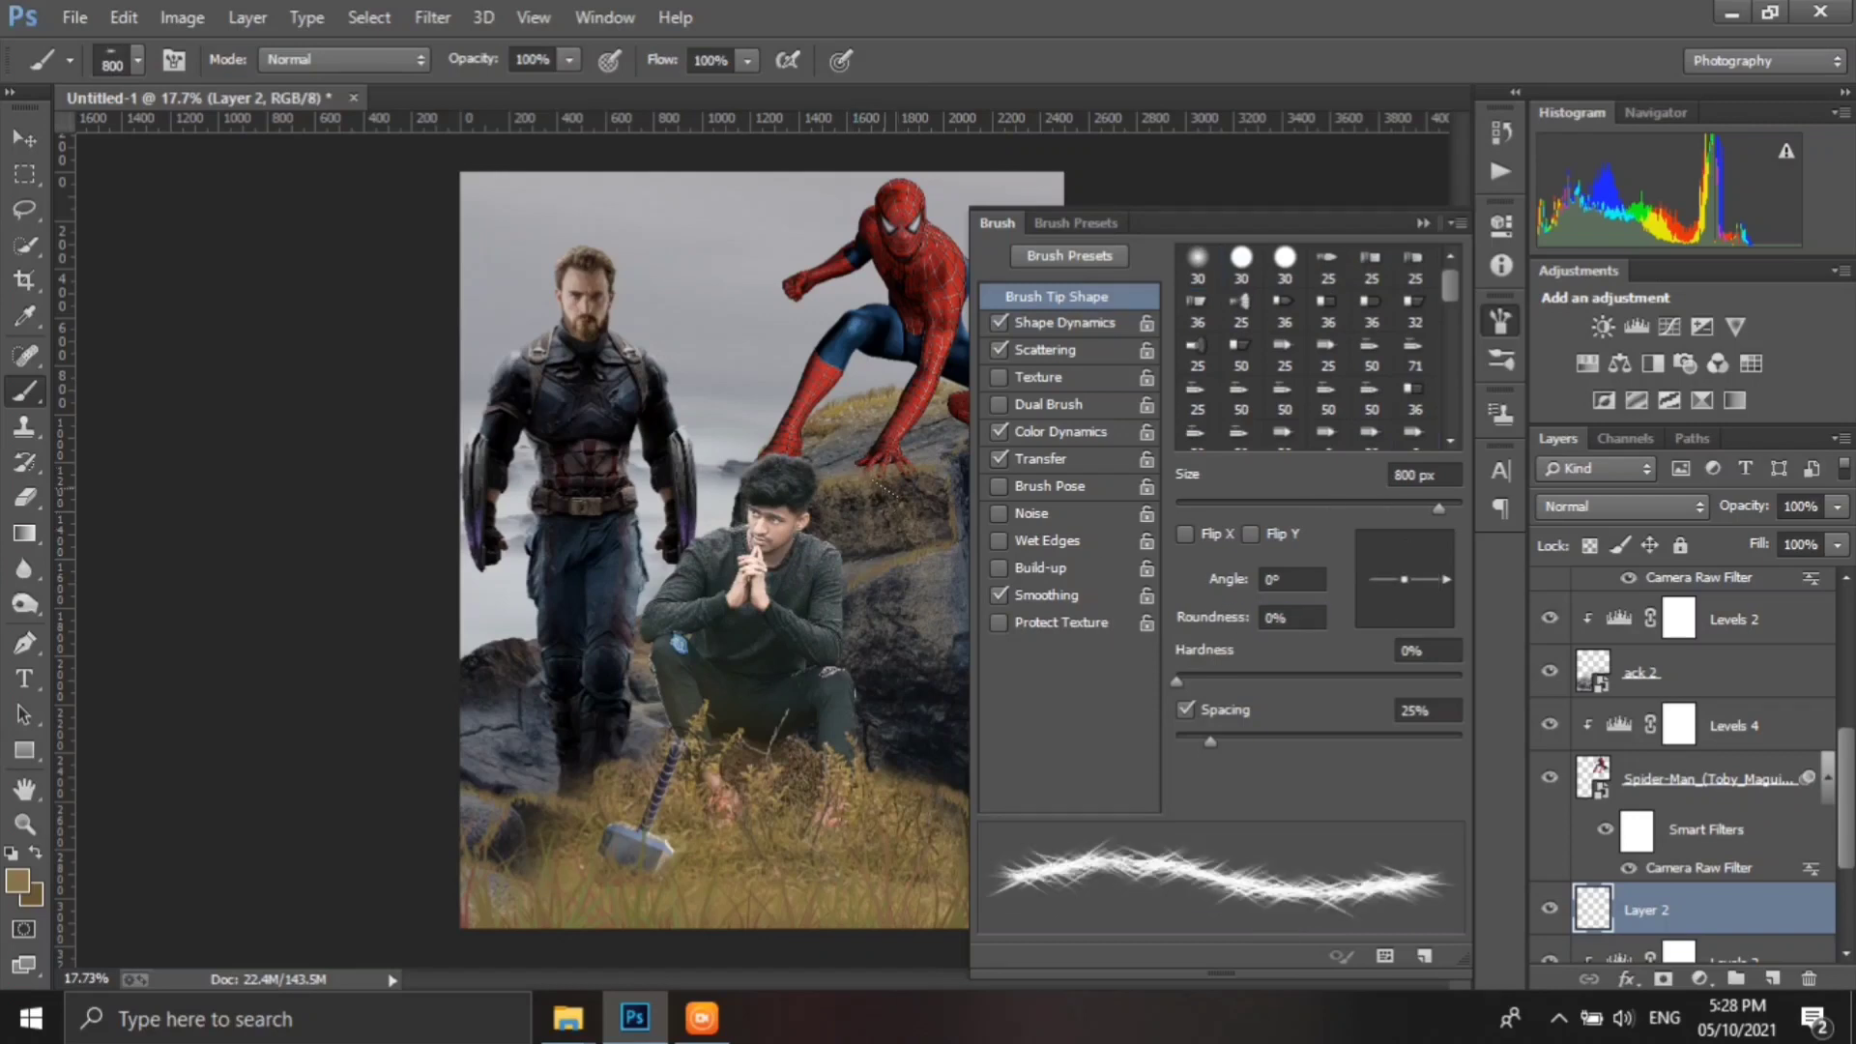
{"action": "left_click", "coordinate": [1199, 263]}
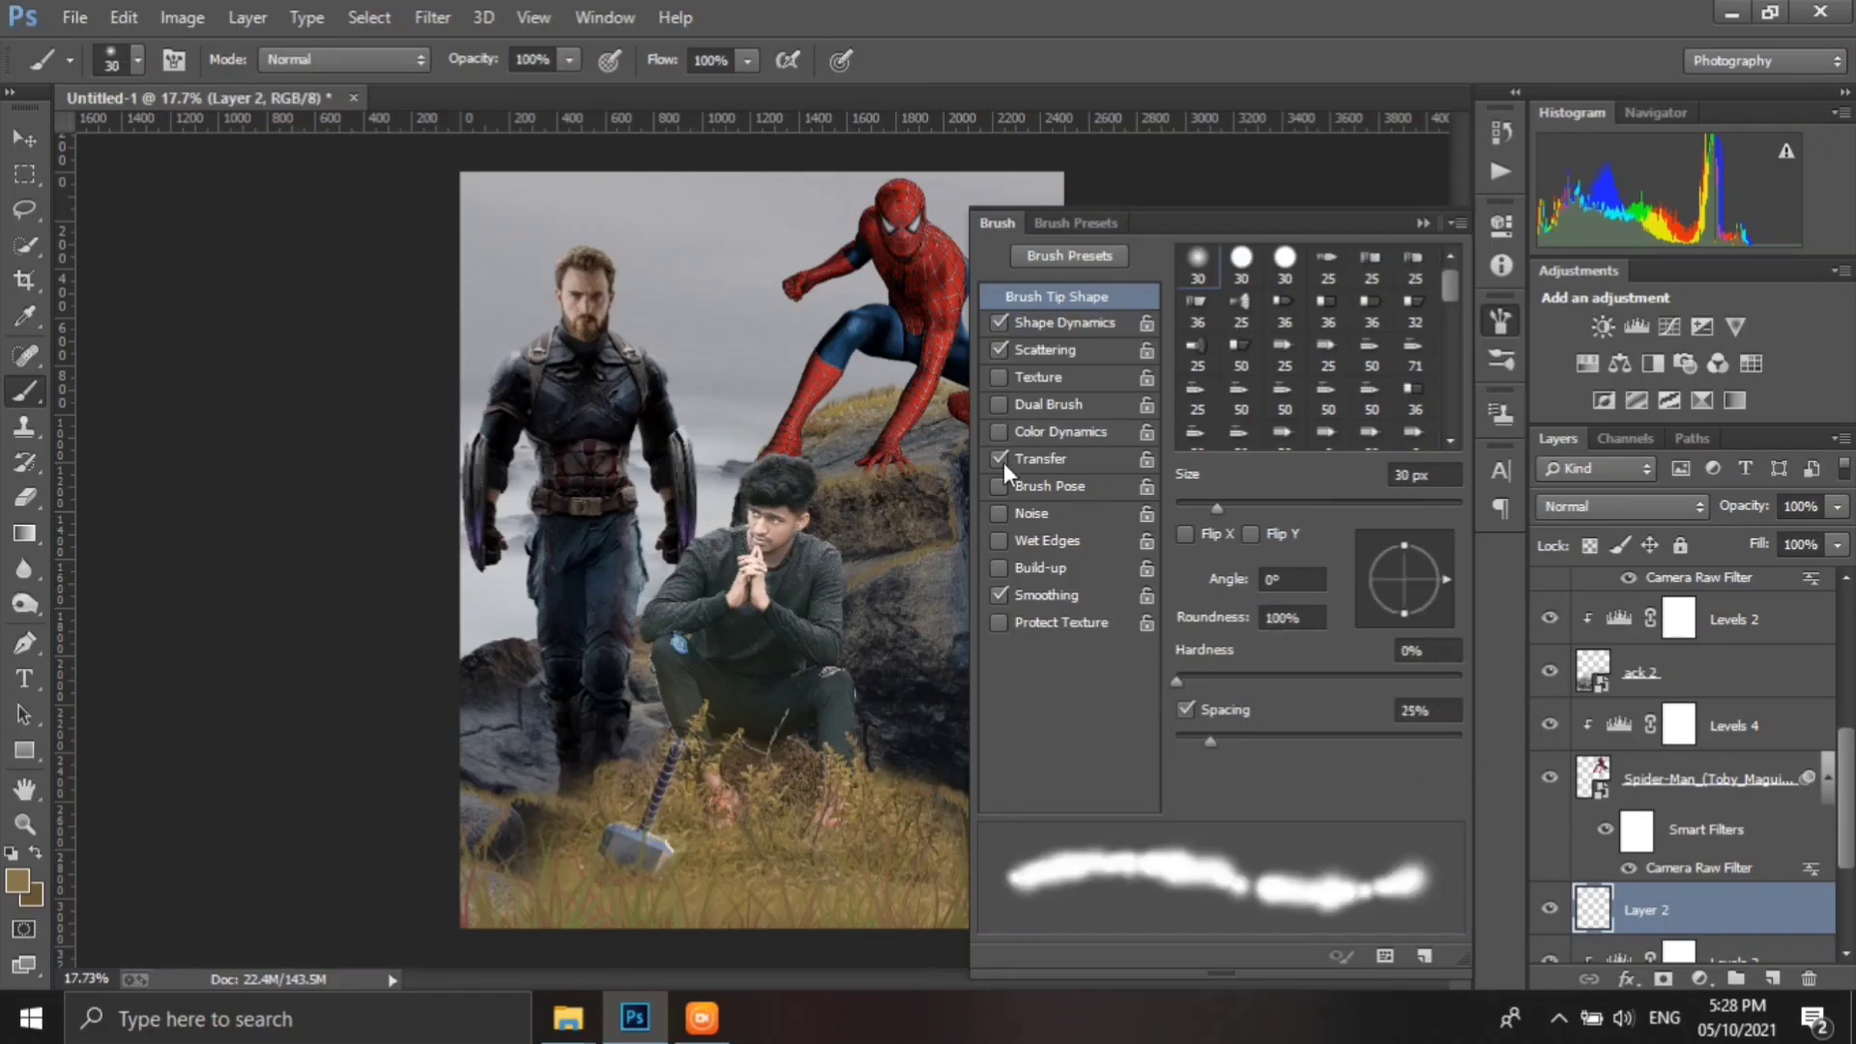
{"action": "key", "text": "bracketright"}
{"action": "key", "text": "bracketright"}
{"action": "key", "text": "bracketright"}
{"action": "key", "text": "bracketright"}
{"action": "key", "text": "bracketright"}
{"action": "key", "text": "bracketright"}
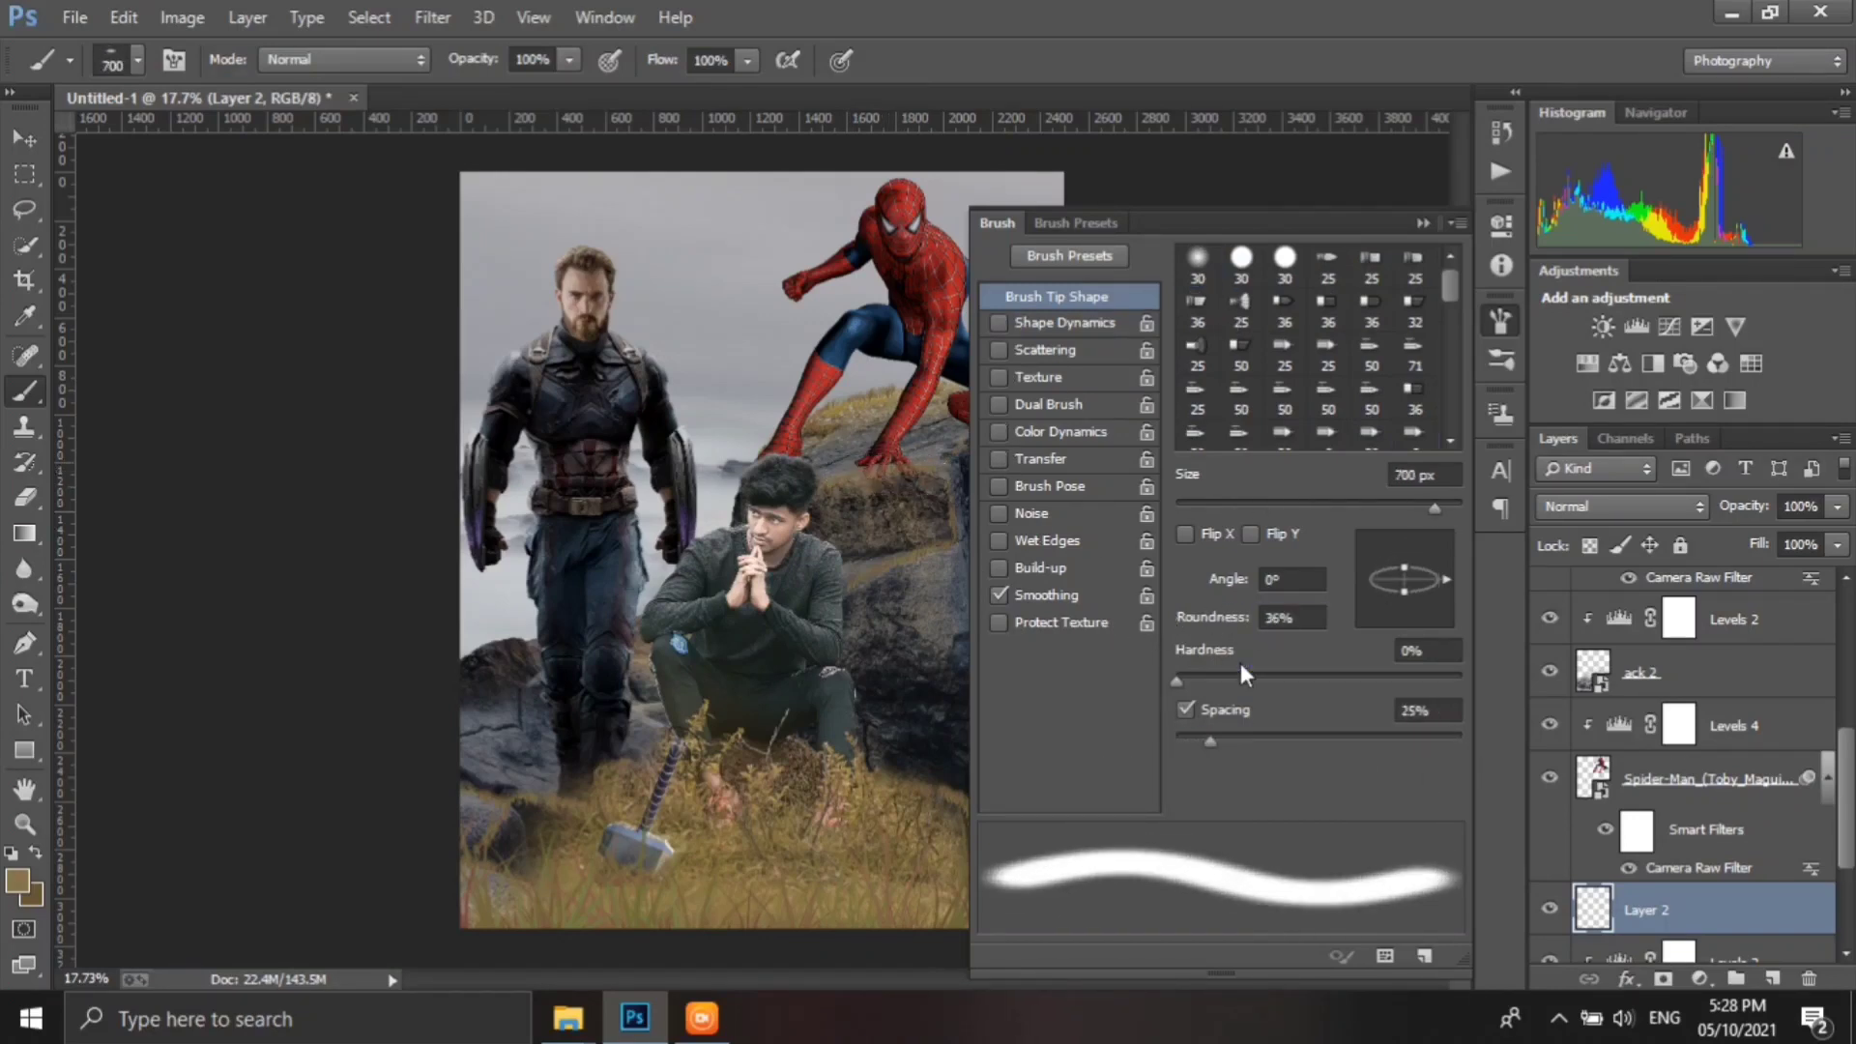
- Paint black shadows under Spider-Man's hand and foot on Layer 2
{"action": "left_click", "coordinate": [1423, 224]}
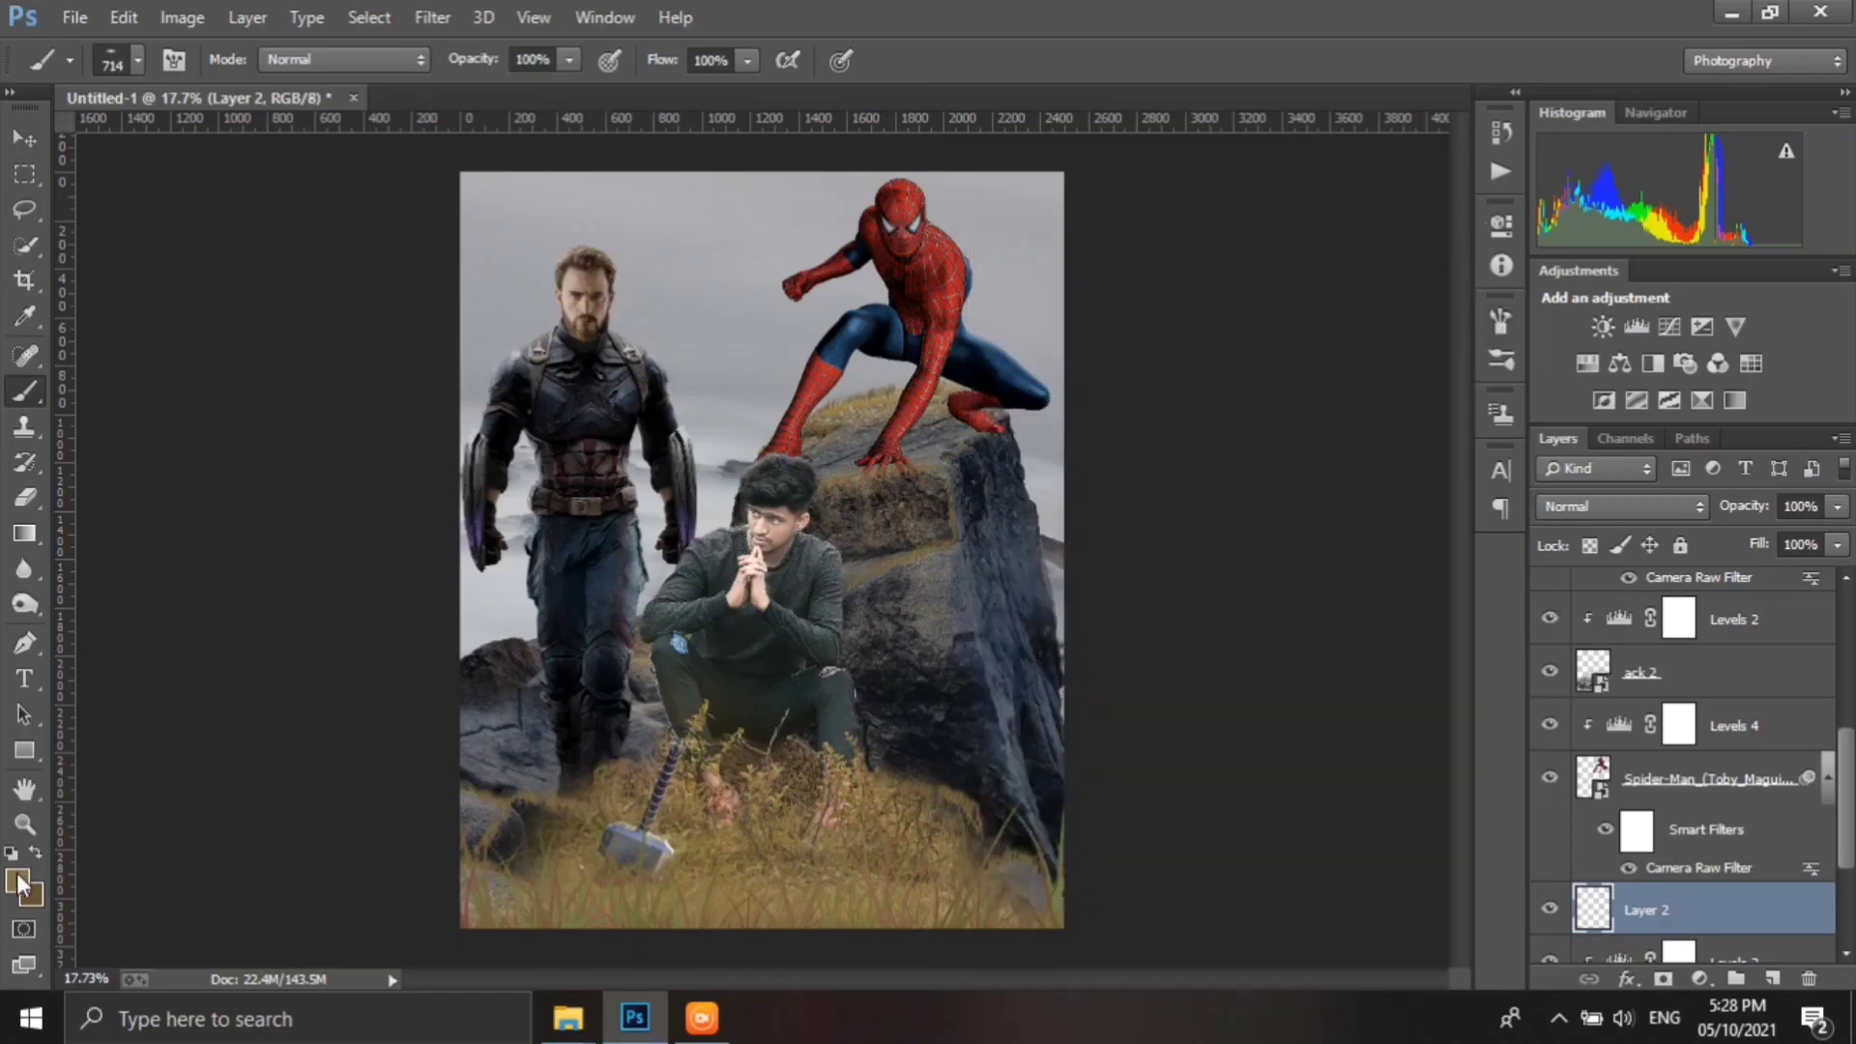
{"action": "left_click", "coordinate": [17, 879]}
{"action": "left_click", "coordinate": [1766, 269]}
{"action": "scroll", "coordinate": [837, 454], "scroll_direction": "up", "scroll_amount": 5}
{"action": "scroll", "coordinate": [837, 454], "scroll_direction": "up", "scroll_amount": 3}
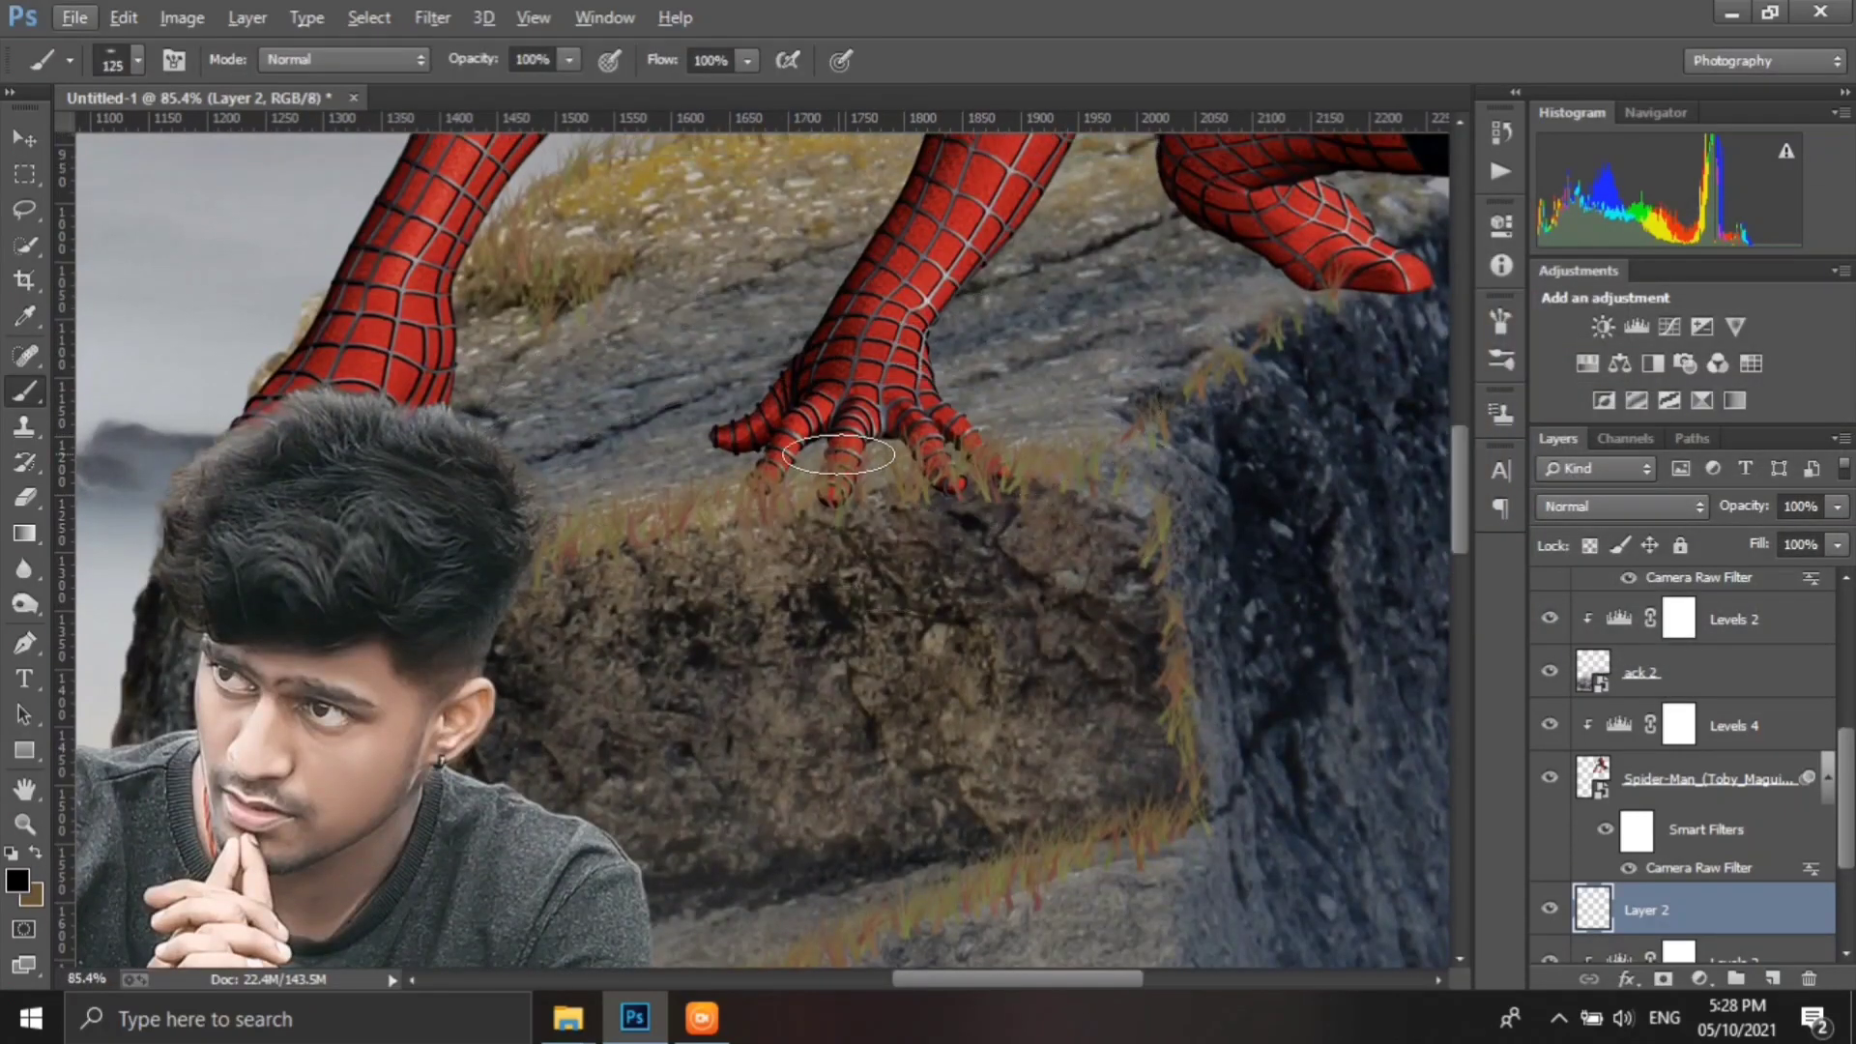
{"action": "left_click_drag", "start_coordinate": [849, 455], "coordinate": [903, 682]}
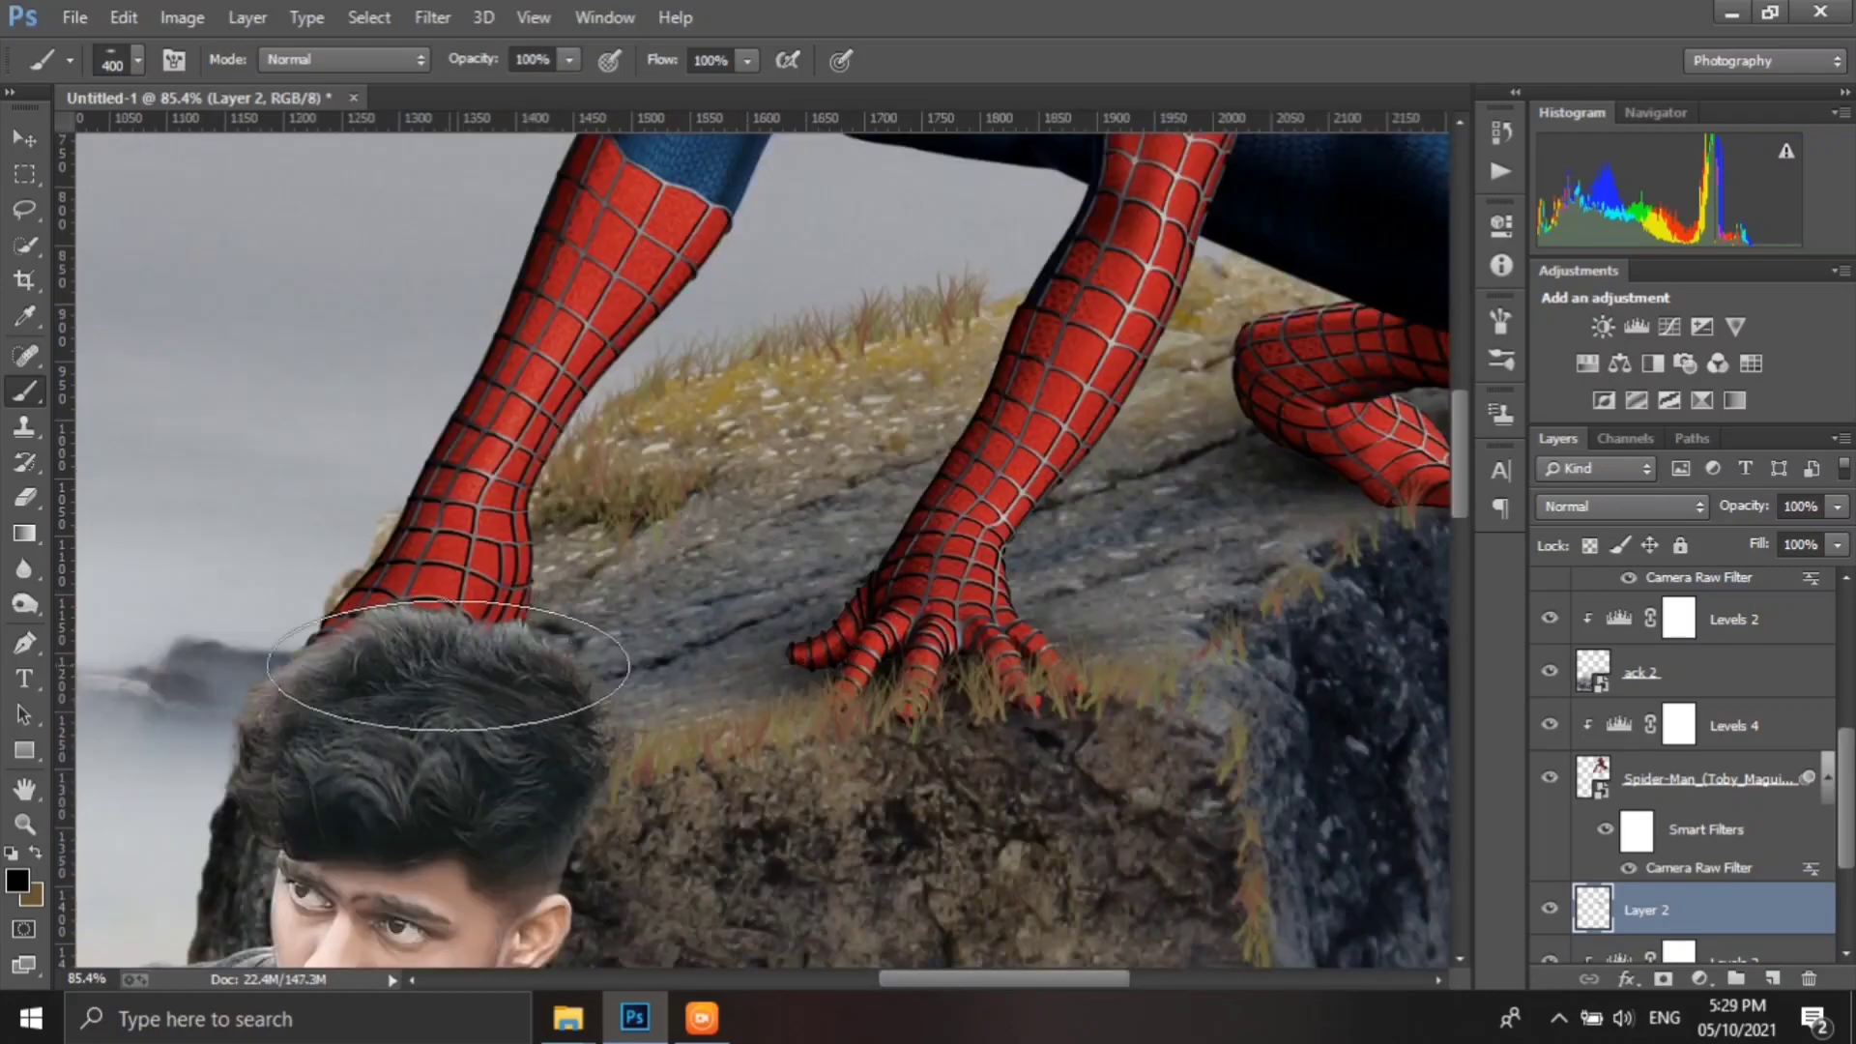
{"action": "key", "text": "bracketleft"}
{"action": "key", "text": "bracketleft"}
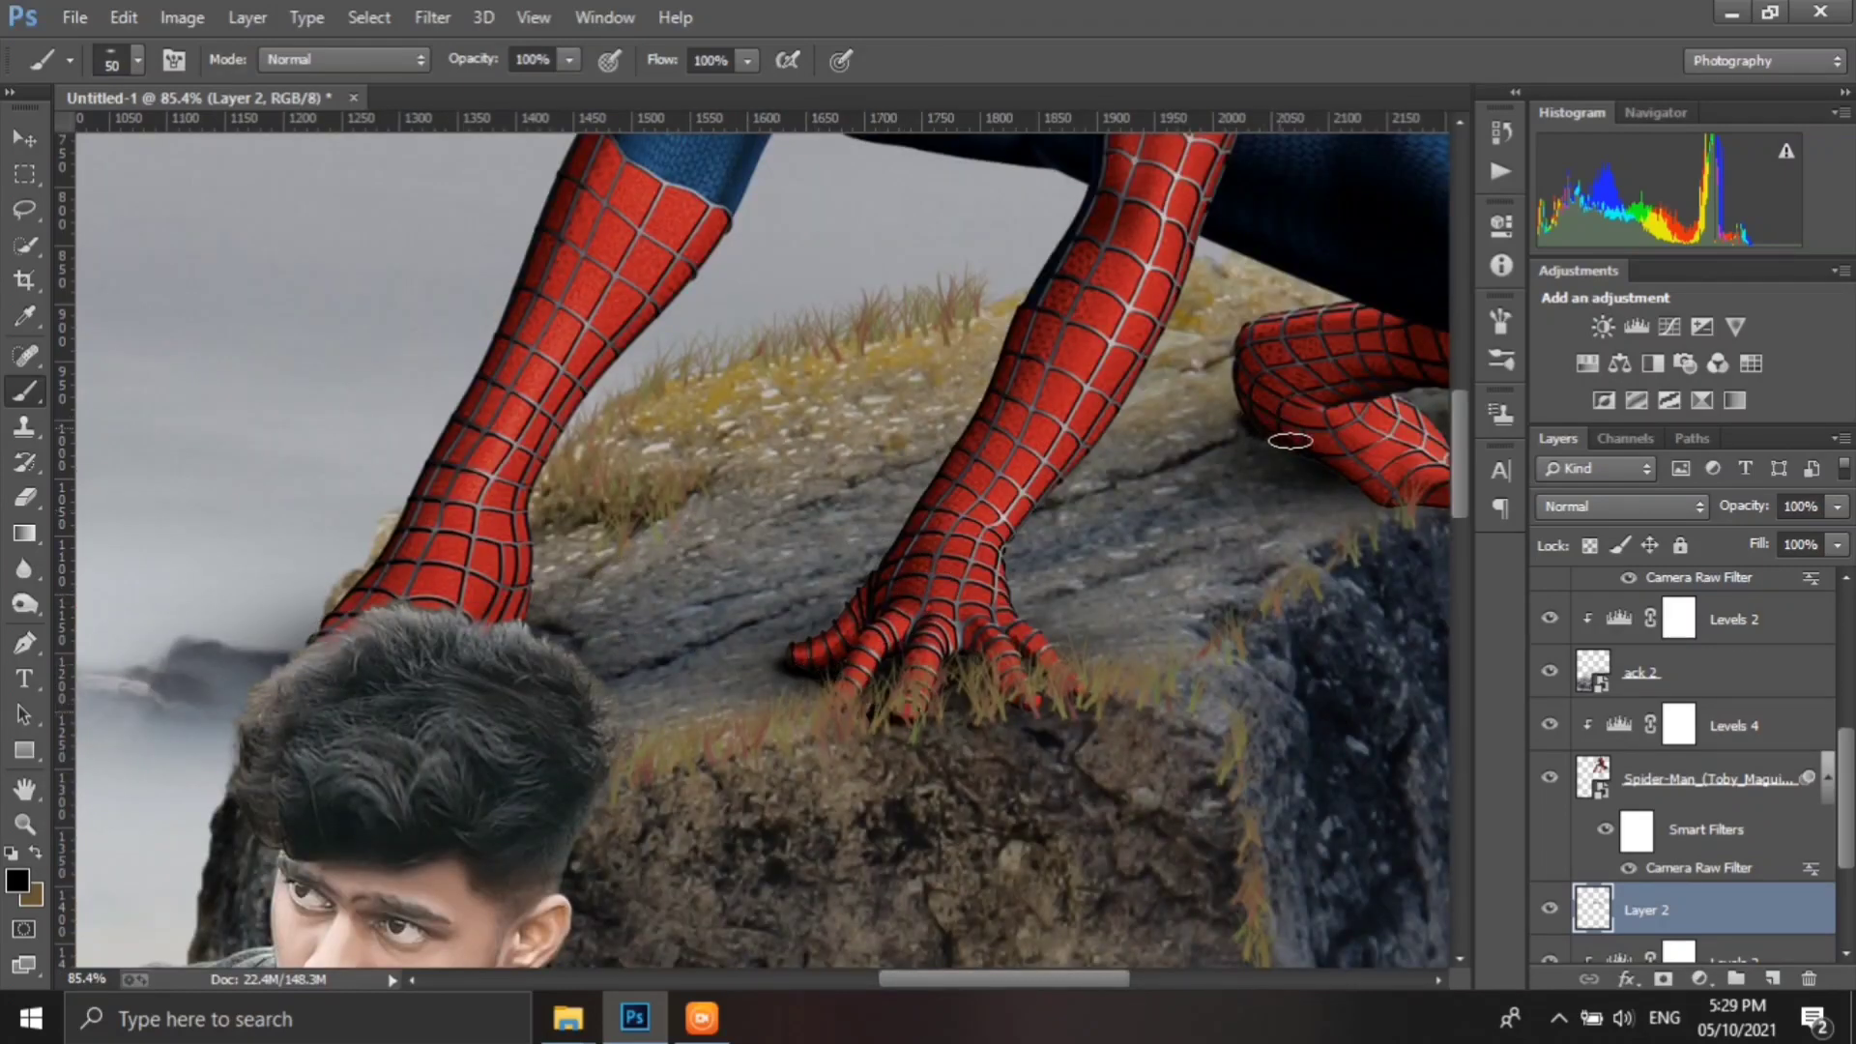
{"action": "left_click_drag", "start_coordinate": [899, 764], "coordinate": [580, 580]}
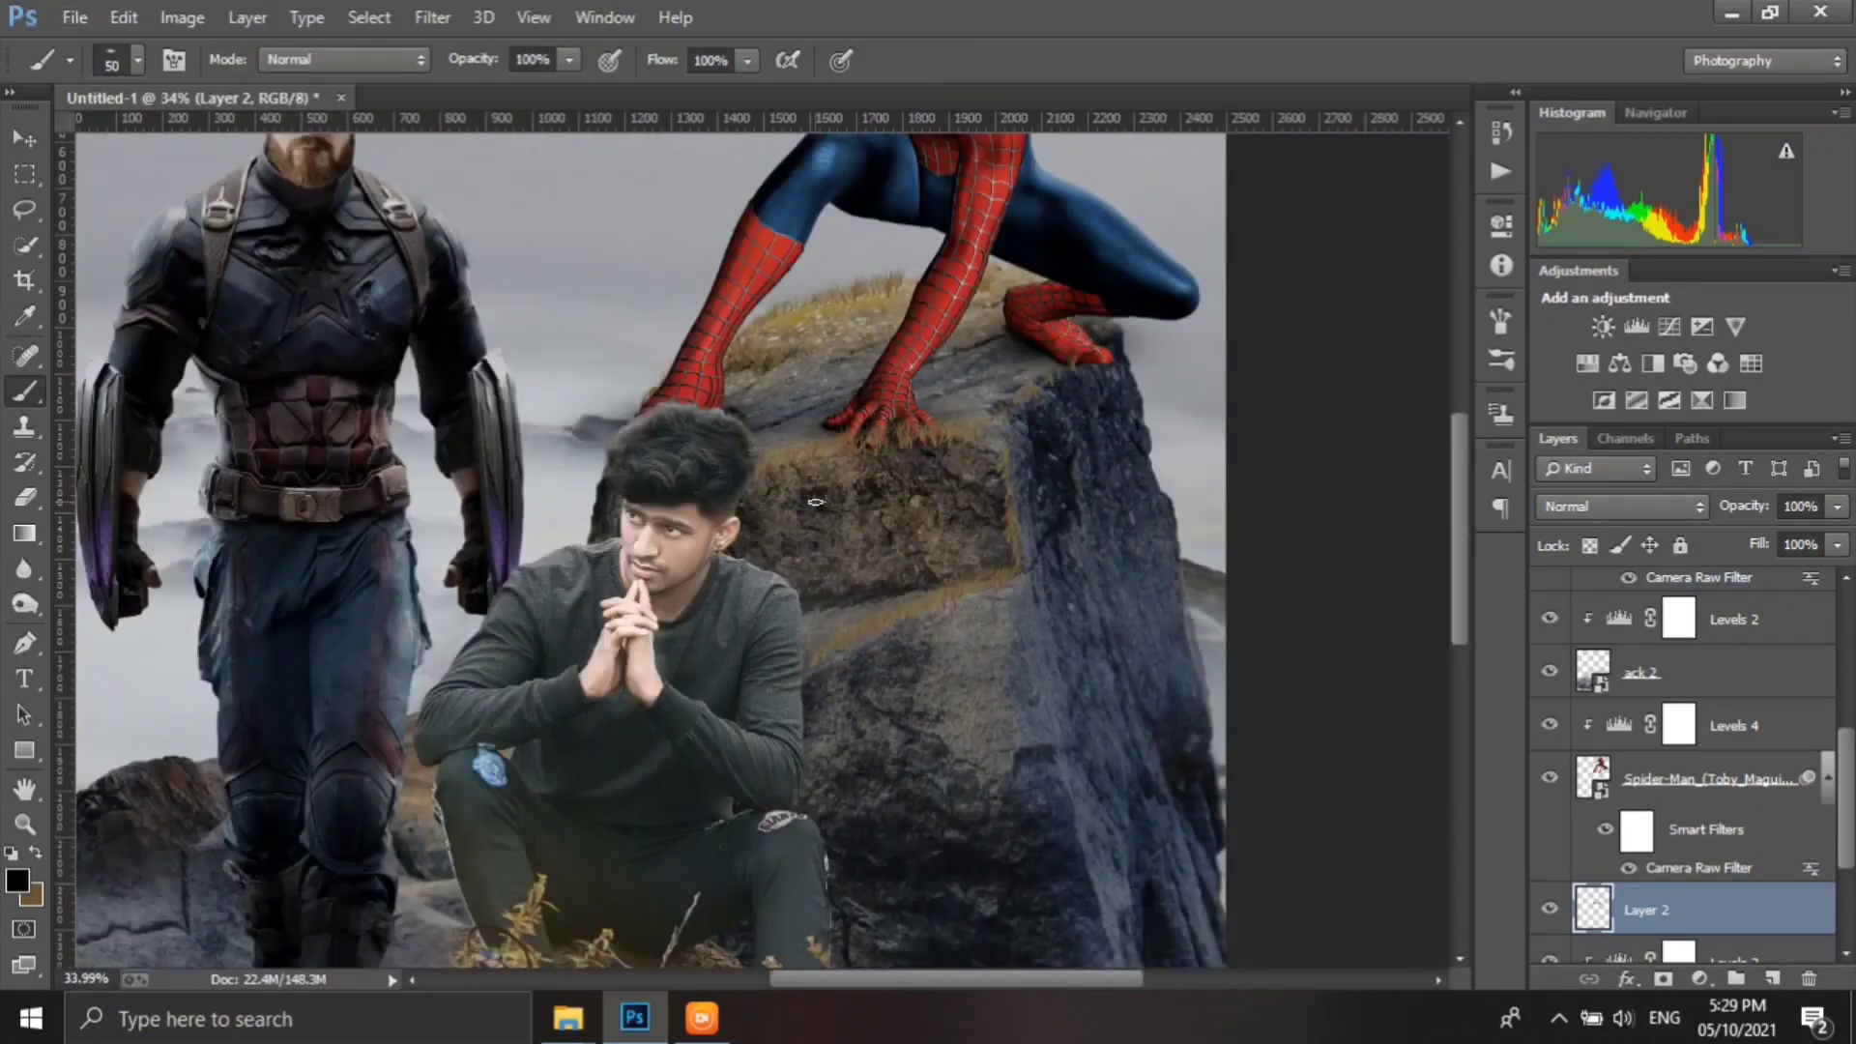
- Add Layer 3 above the Spider-Man layer with Overlay blend mode
{"action": "scroll", "coordinate": [968, 468], "scroll_direction": "down", "scroll_amount": 5}
{"action": "scroll", "coordinate": [967, 469], "scroll_direction": "up", "scroll_amount": 3}
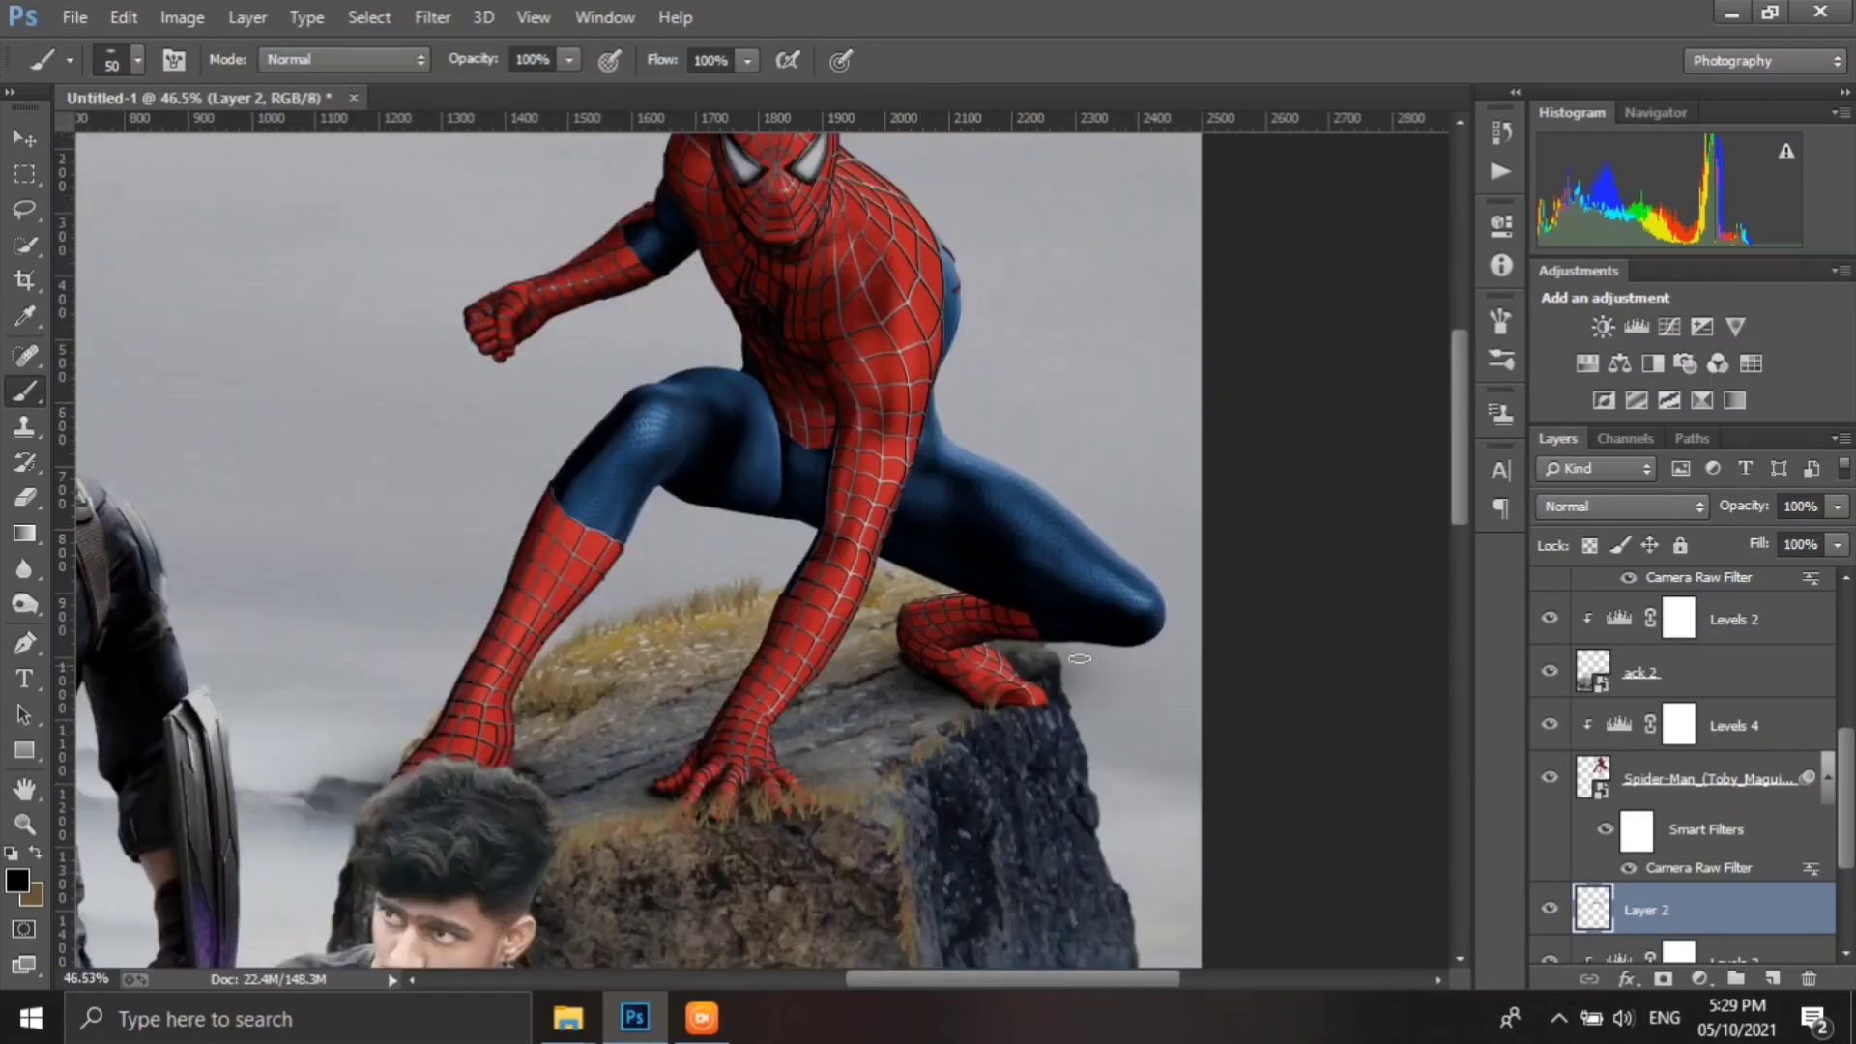
{"action": "left_click", "coordinate": [1701, 778]}
{"action": "left_click", "coordinate": [1701, 739]}
{"action": "left_click", "coordinate": [1771, 978]}
{"action": "left_click", "coordinate": [1620, 505]}
{"action": "left_click", "coordinate": [1604, 348]}
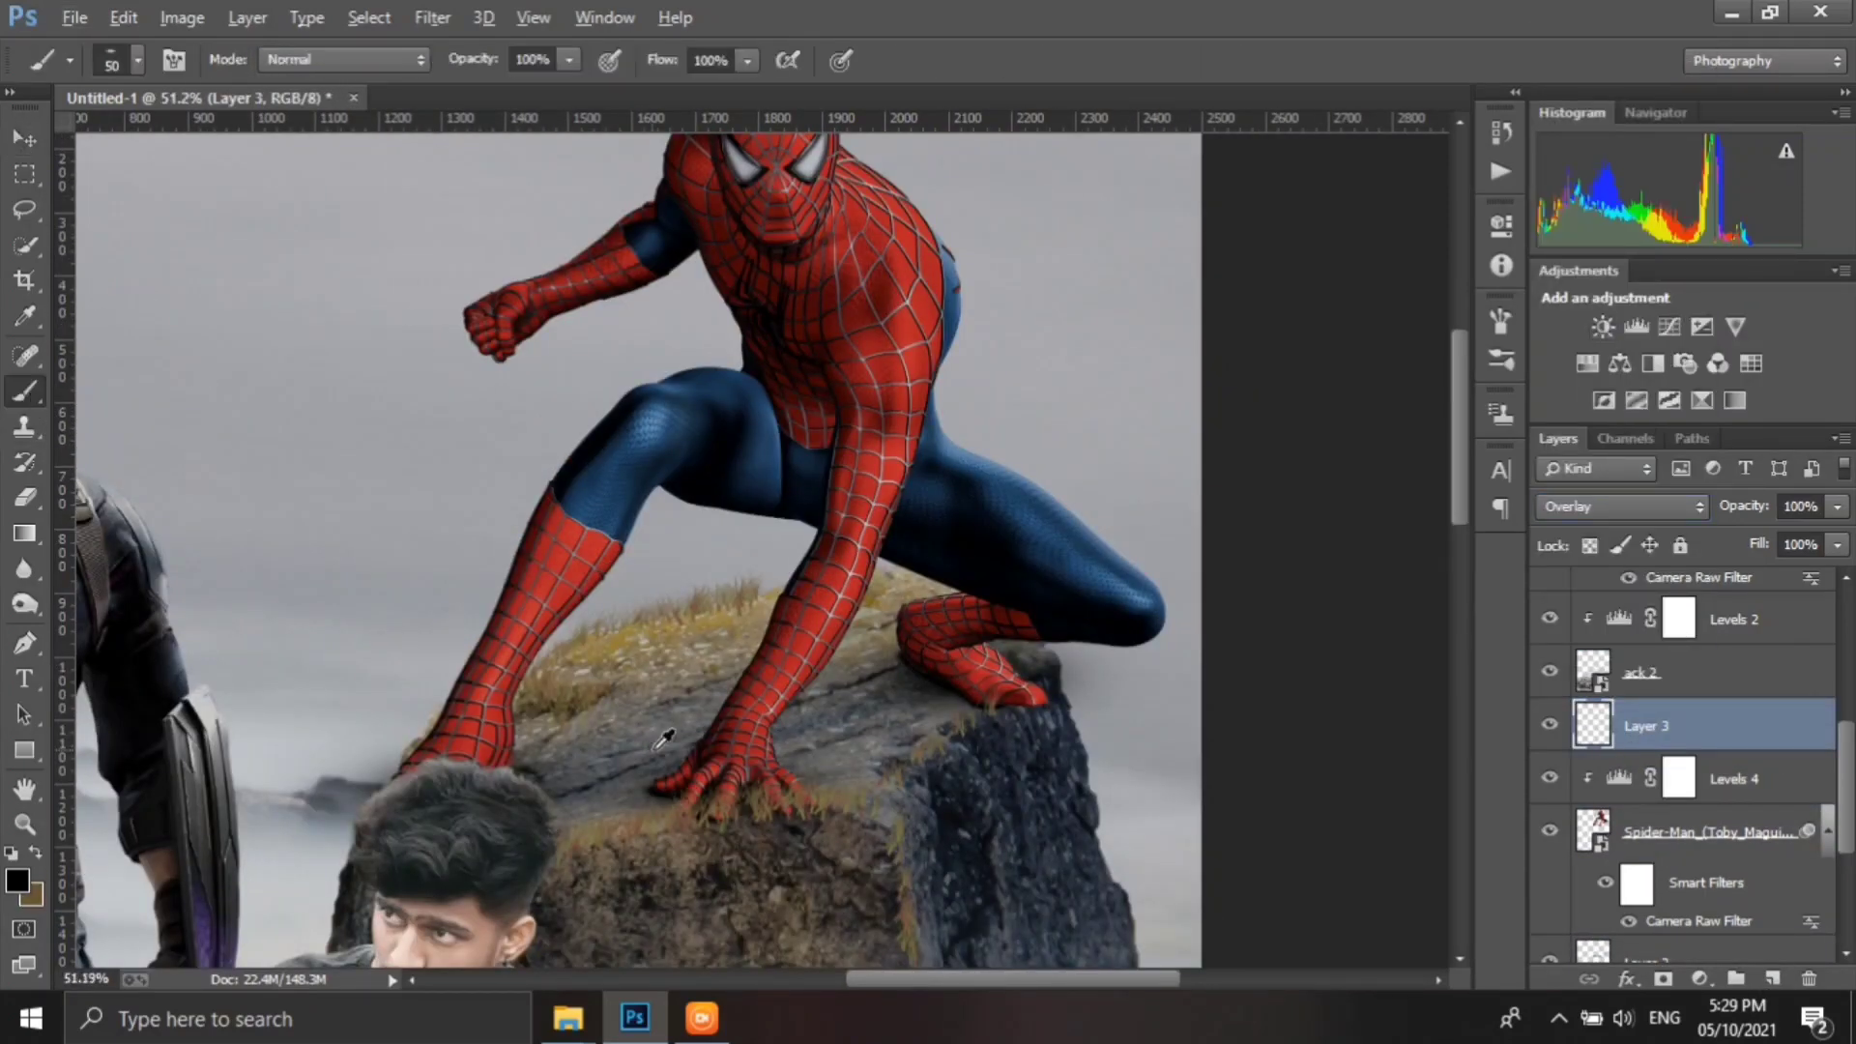
- Clip Overlay Layer 3 to the Spider-Man layers and lower its fill
{"action": "scroll", "coordinate": [658, 711], "scroll_direction": "up", "scroll_amount": 2}
{"action": "scroll", "coordinate": [658, 711], "scroll_direction": "up", "scroll_amount": 1}
{"action": "right_click", "coordinate": [1543, 830]}
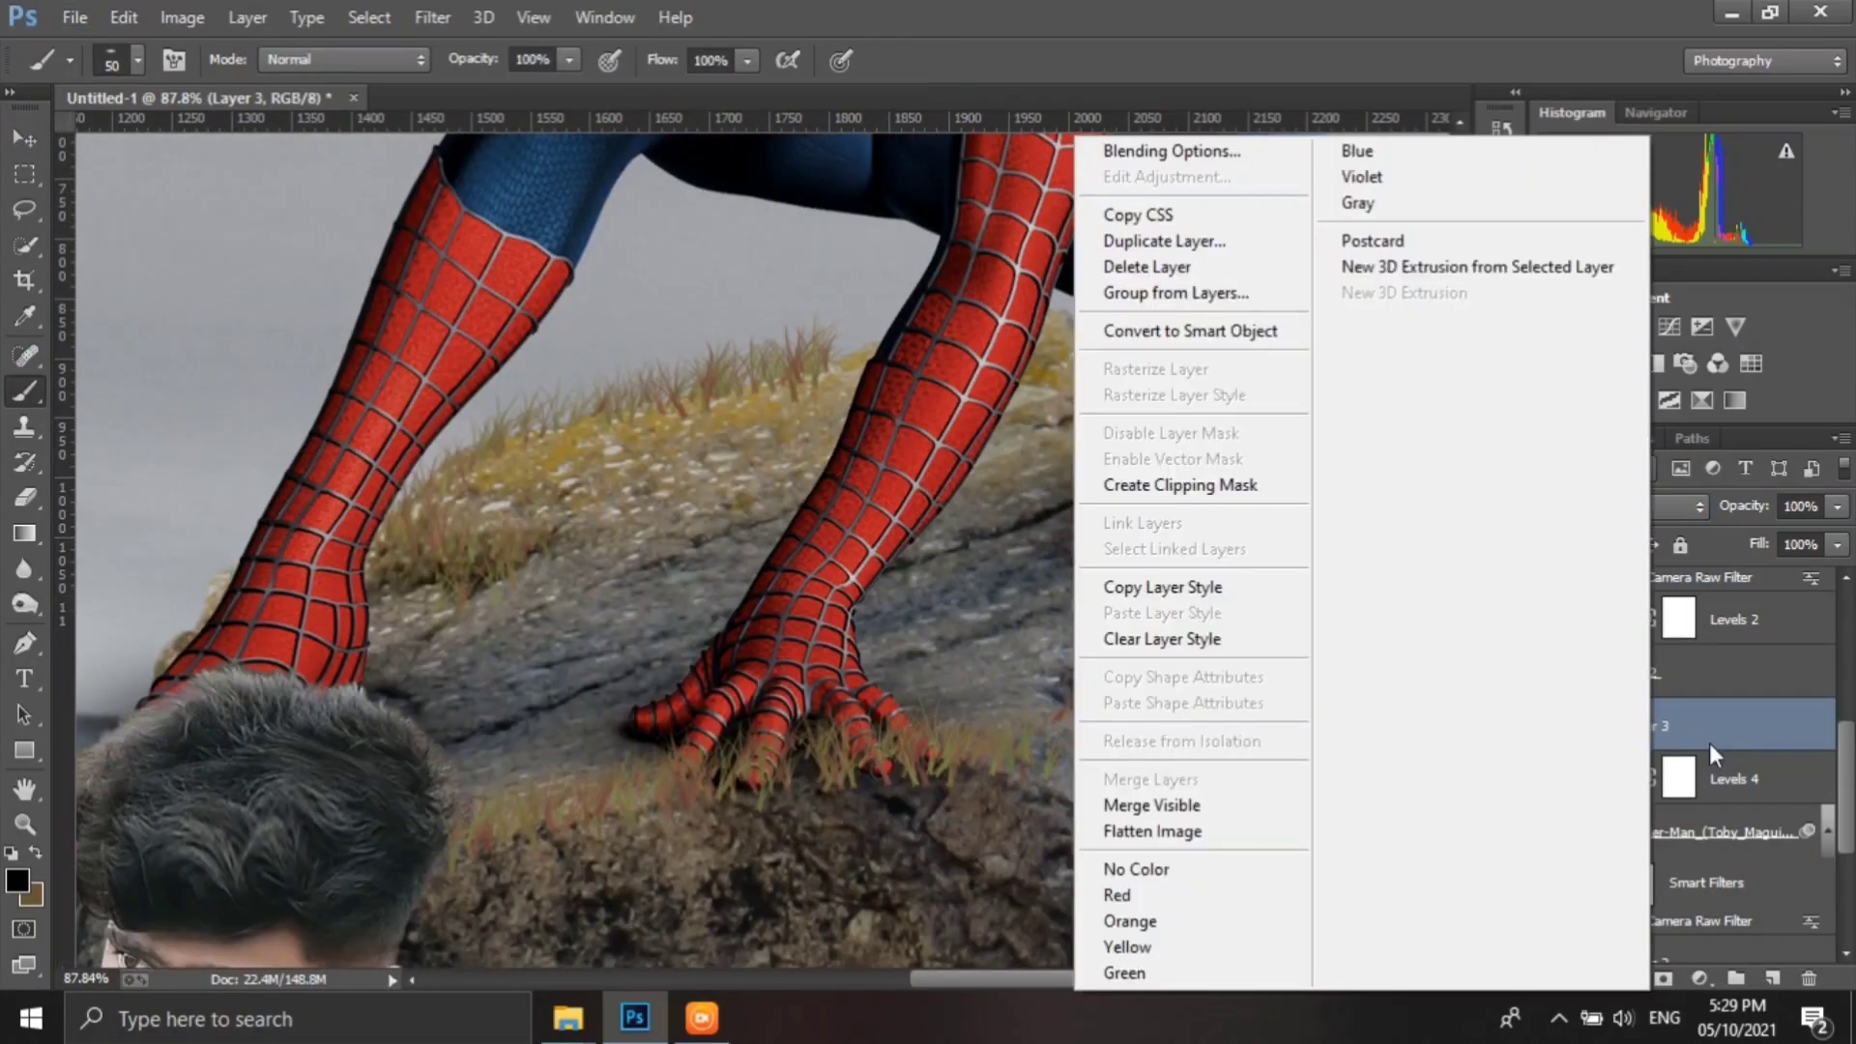
{"action": "left_click", "coordinate": [770, 757]}
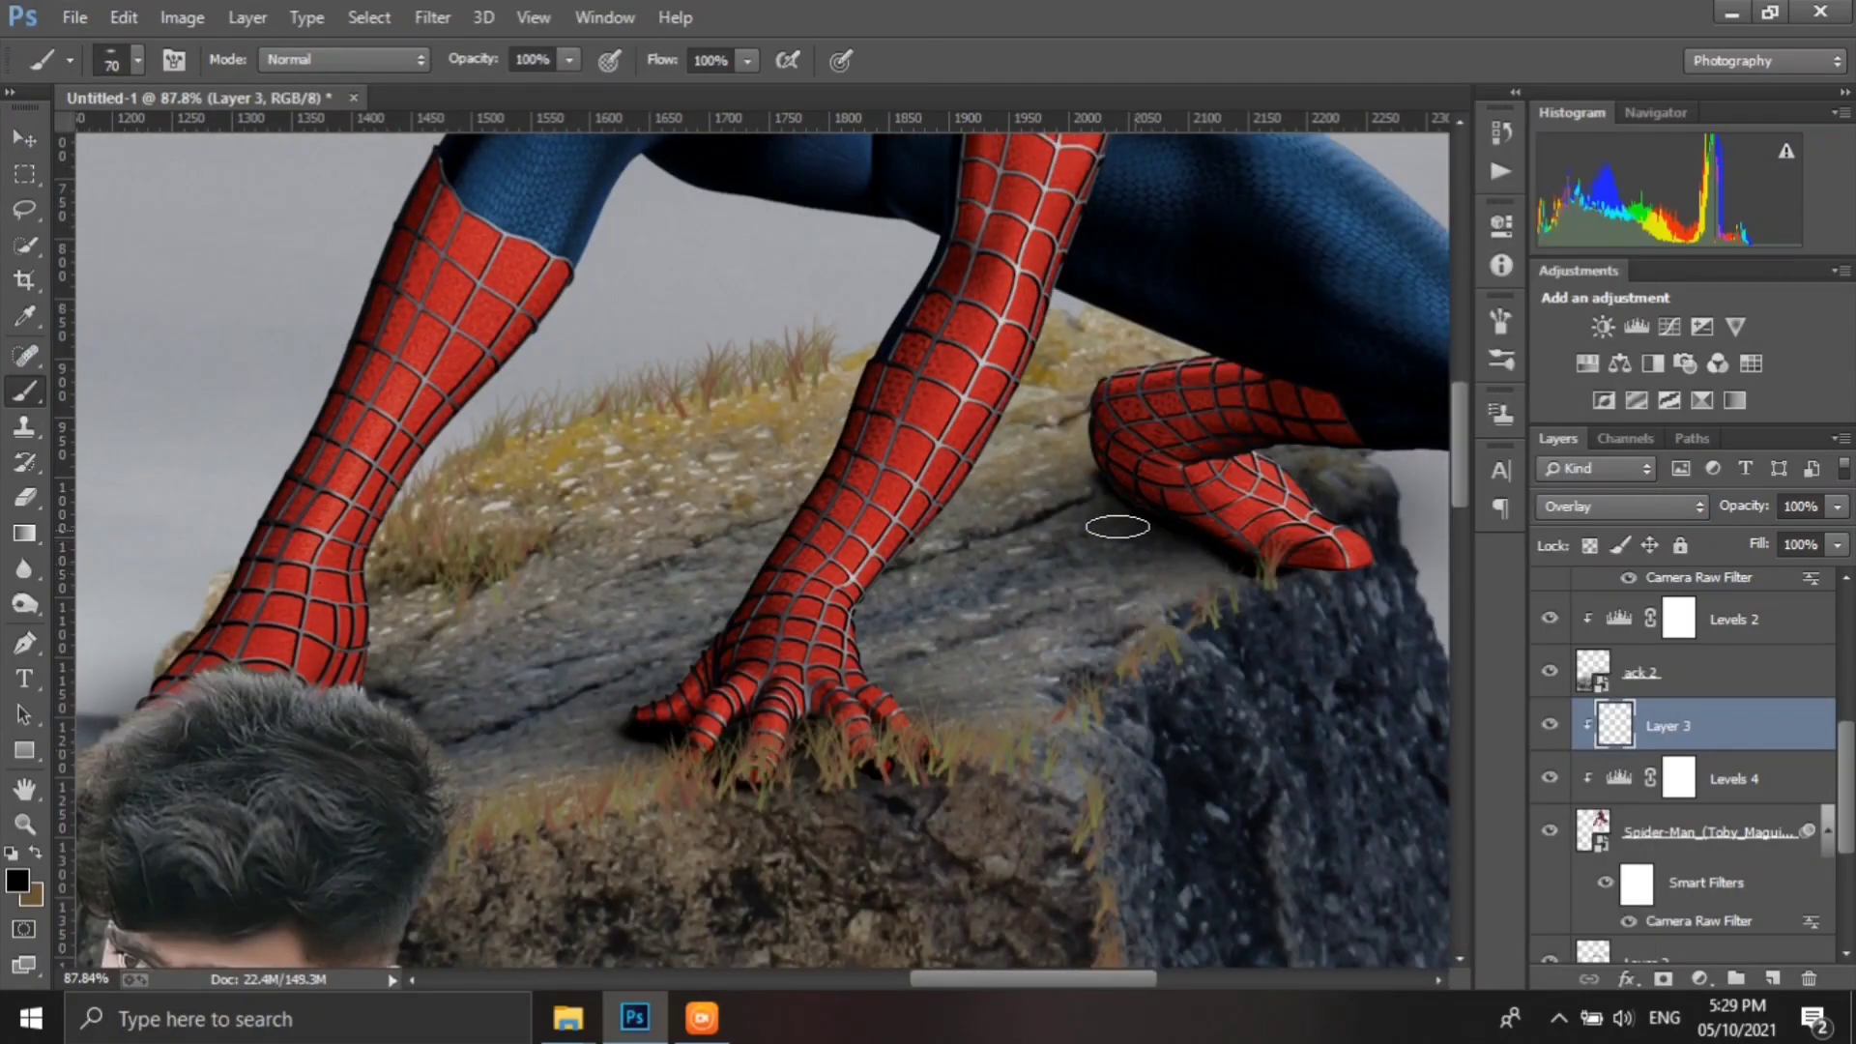
{"action": "scroll", "coordinate": [724, 750], "scroll_direction": "down", "scroll_amount": 2}
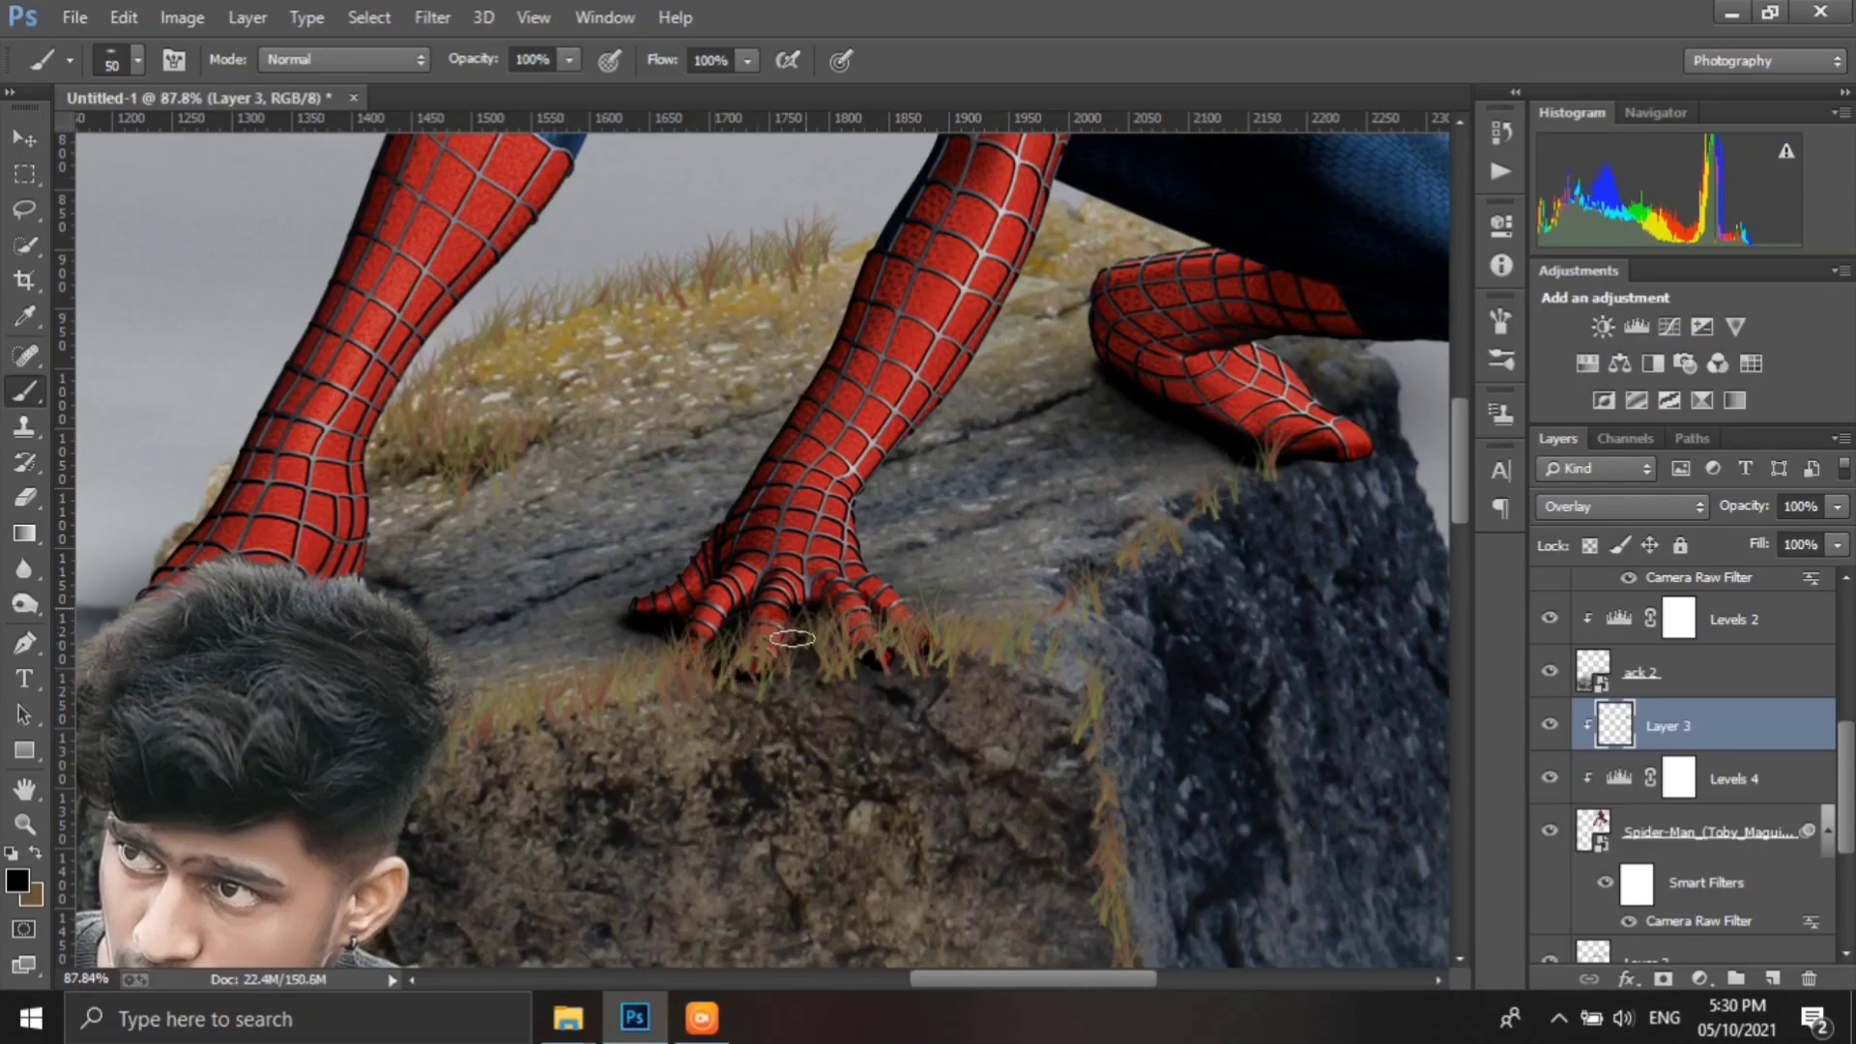
{"action": "scroll", "coordinate": [725, 665], "scroll_direction": "down", "scroll_amount": 3}
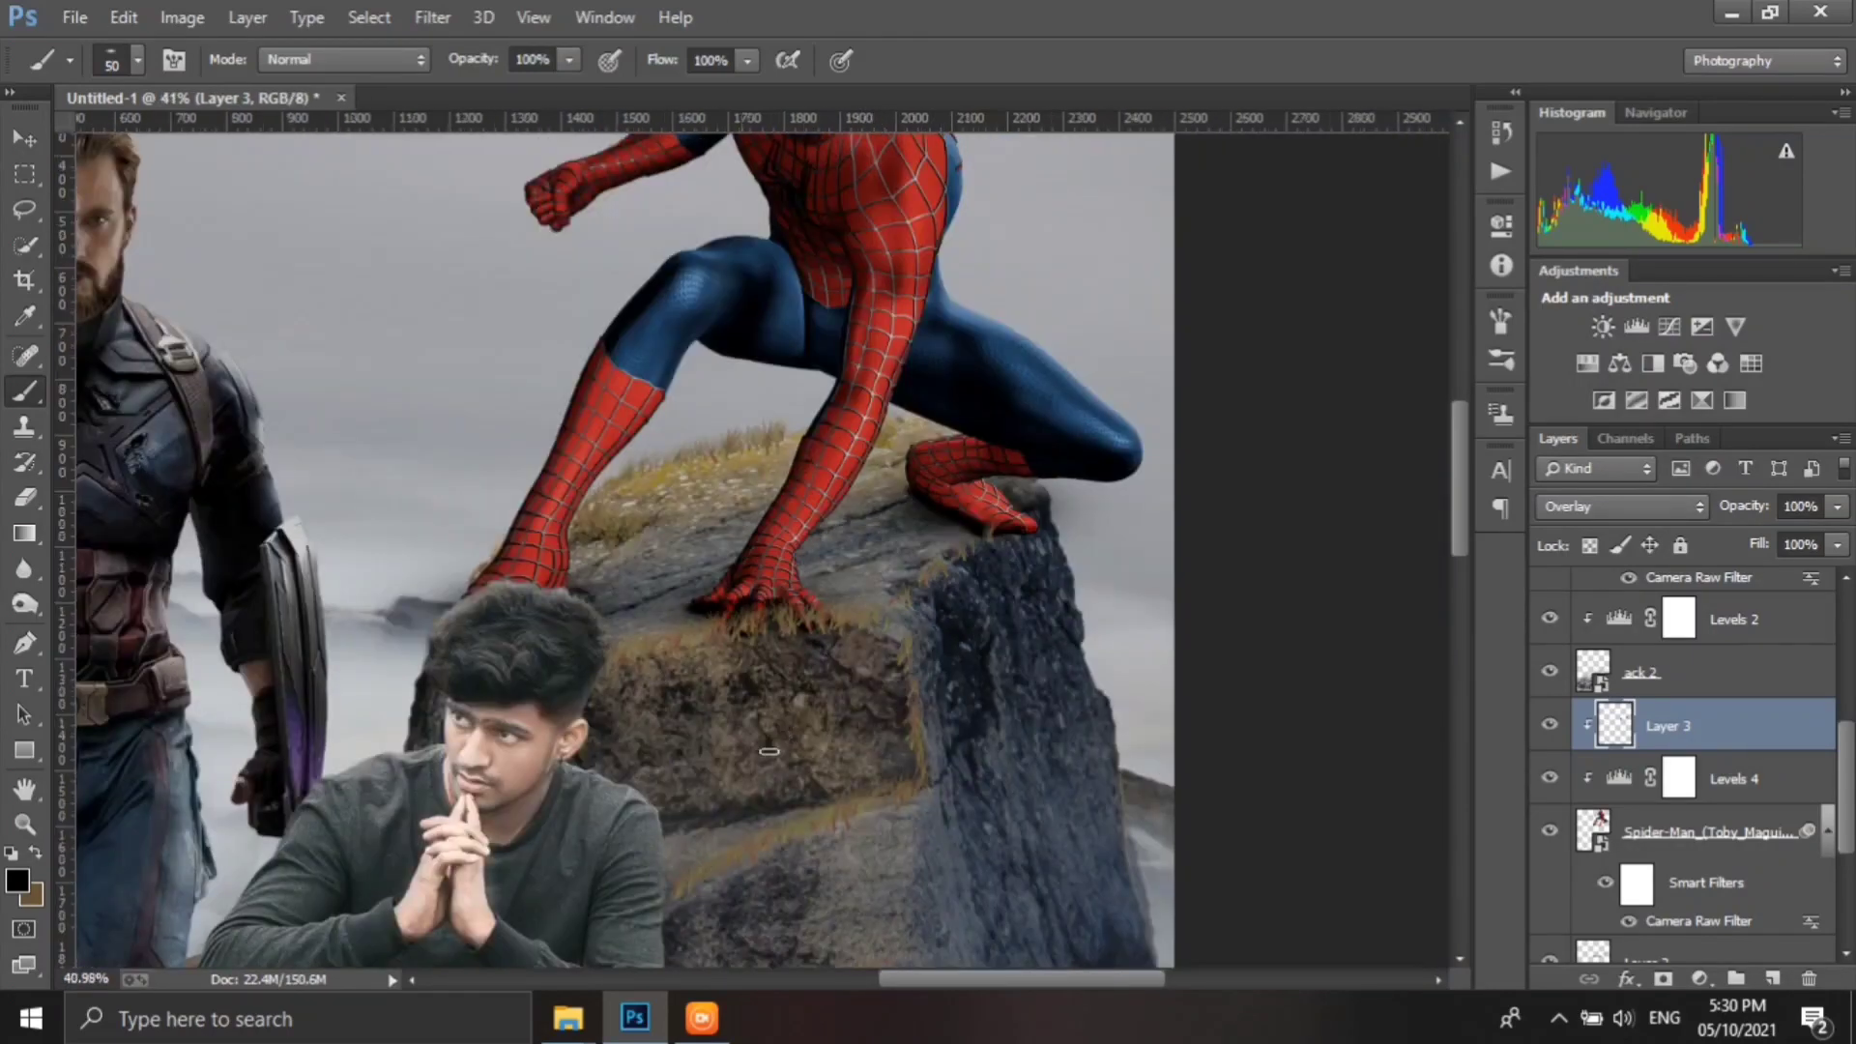
{"action": "left_click_drag", "start_coordinate": [1751, 545], "coordinate": [1730, 547]}
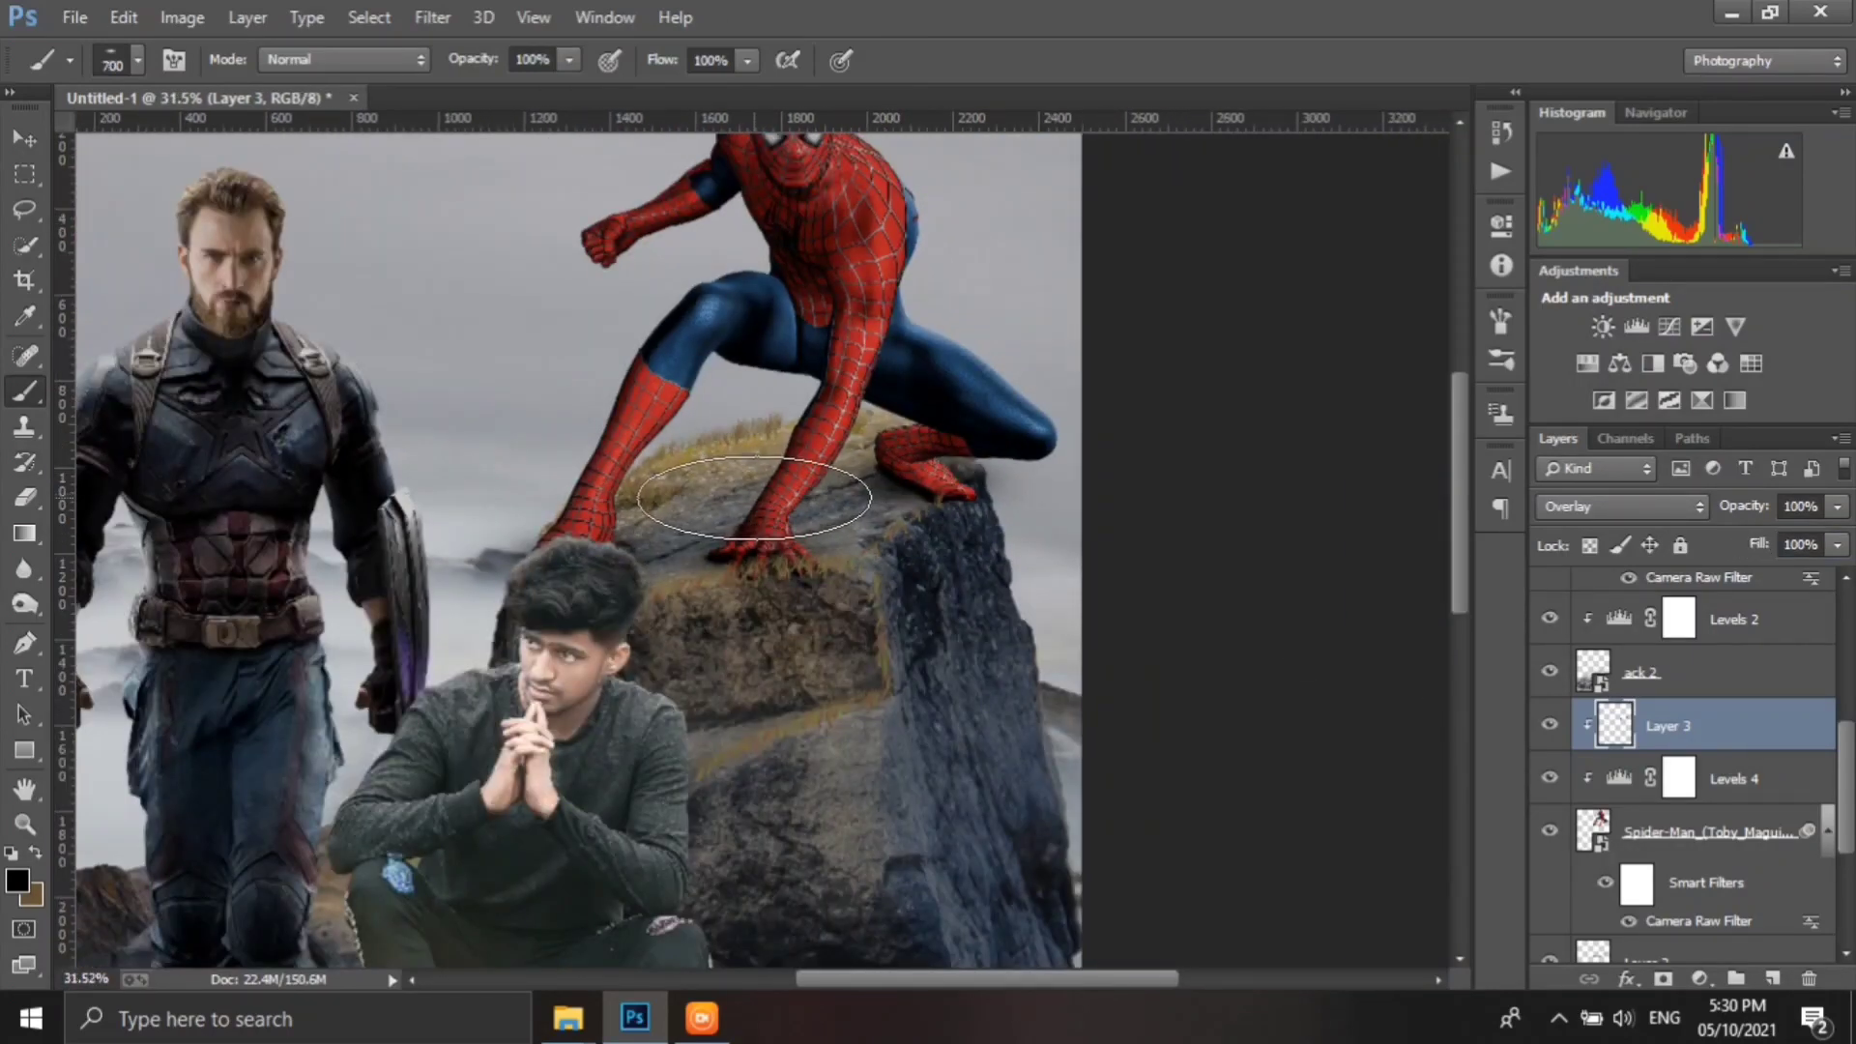
- Switch between Layer 2 and Layer 3 and shrink the shading brush to 60 px
{"action": "key", "text": "alt+bracketleft"}
{"action": "key", "text": "alt+bracketleft"}
{"action": "key", "text": "alt+bracketleft"}
{"action": "scroll", "coordinate": [733, 551], "scroll_direction": "up", "scroll_amount": 2}
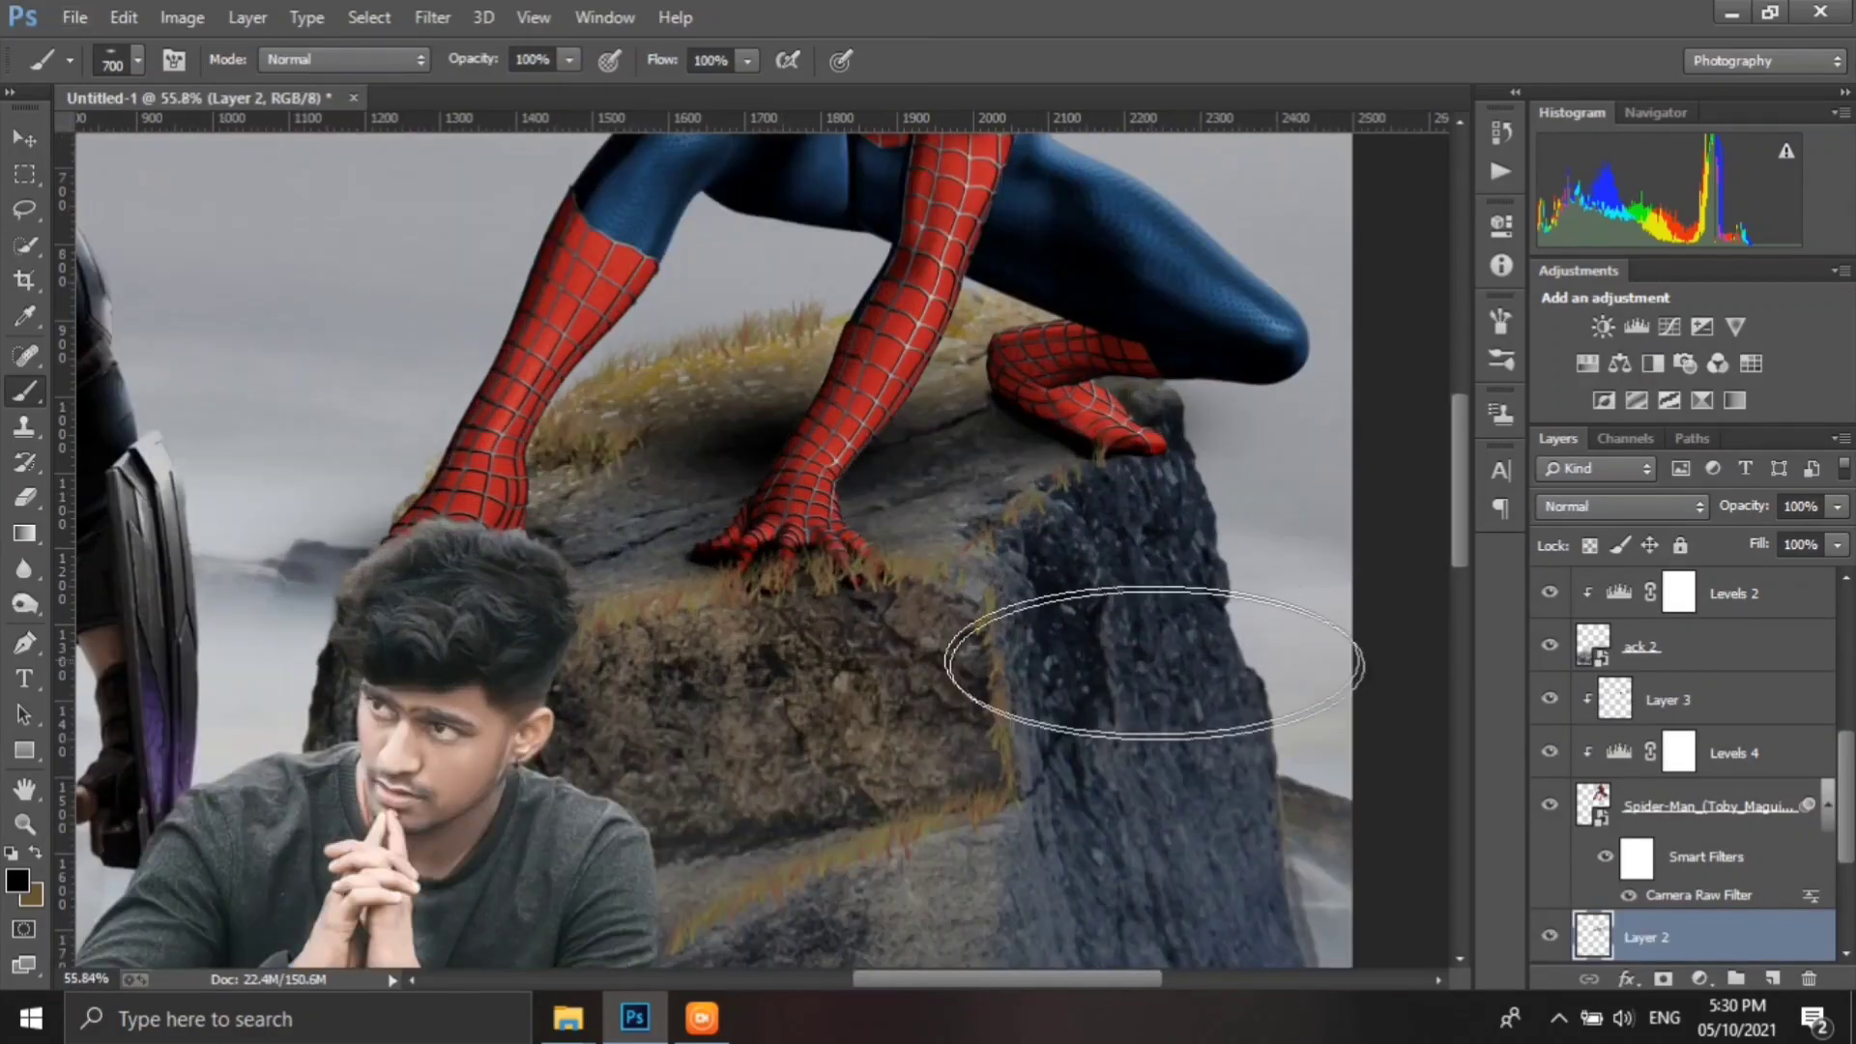
{"action": "scroll", "coordinate": [1325, 615], "scroll_direction": "down", "scroll_amount": 1}
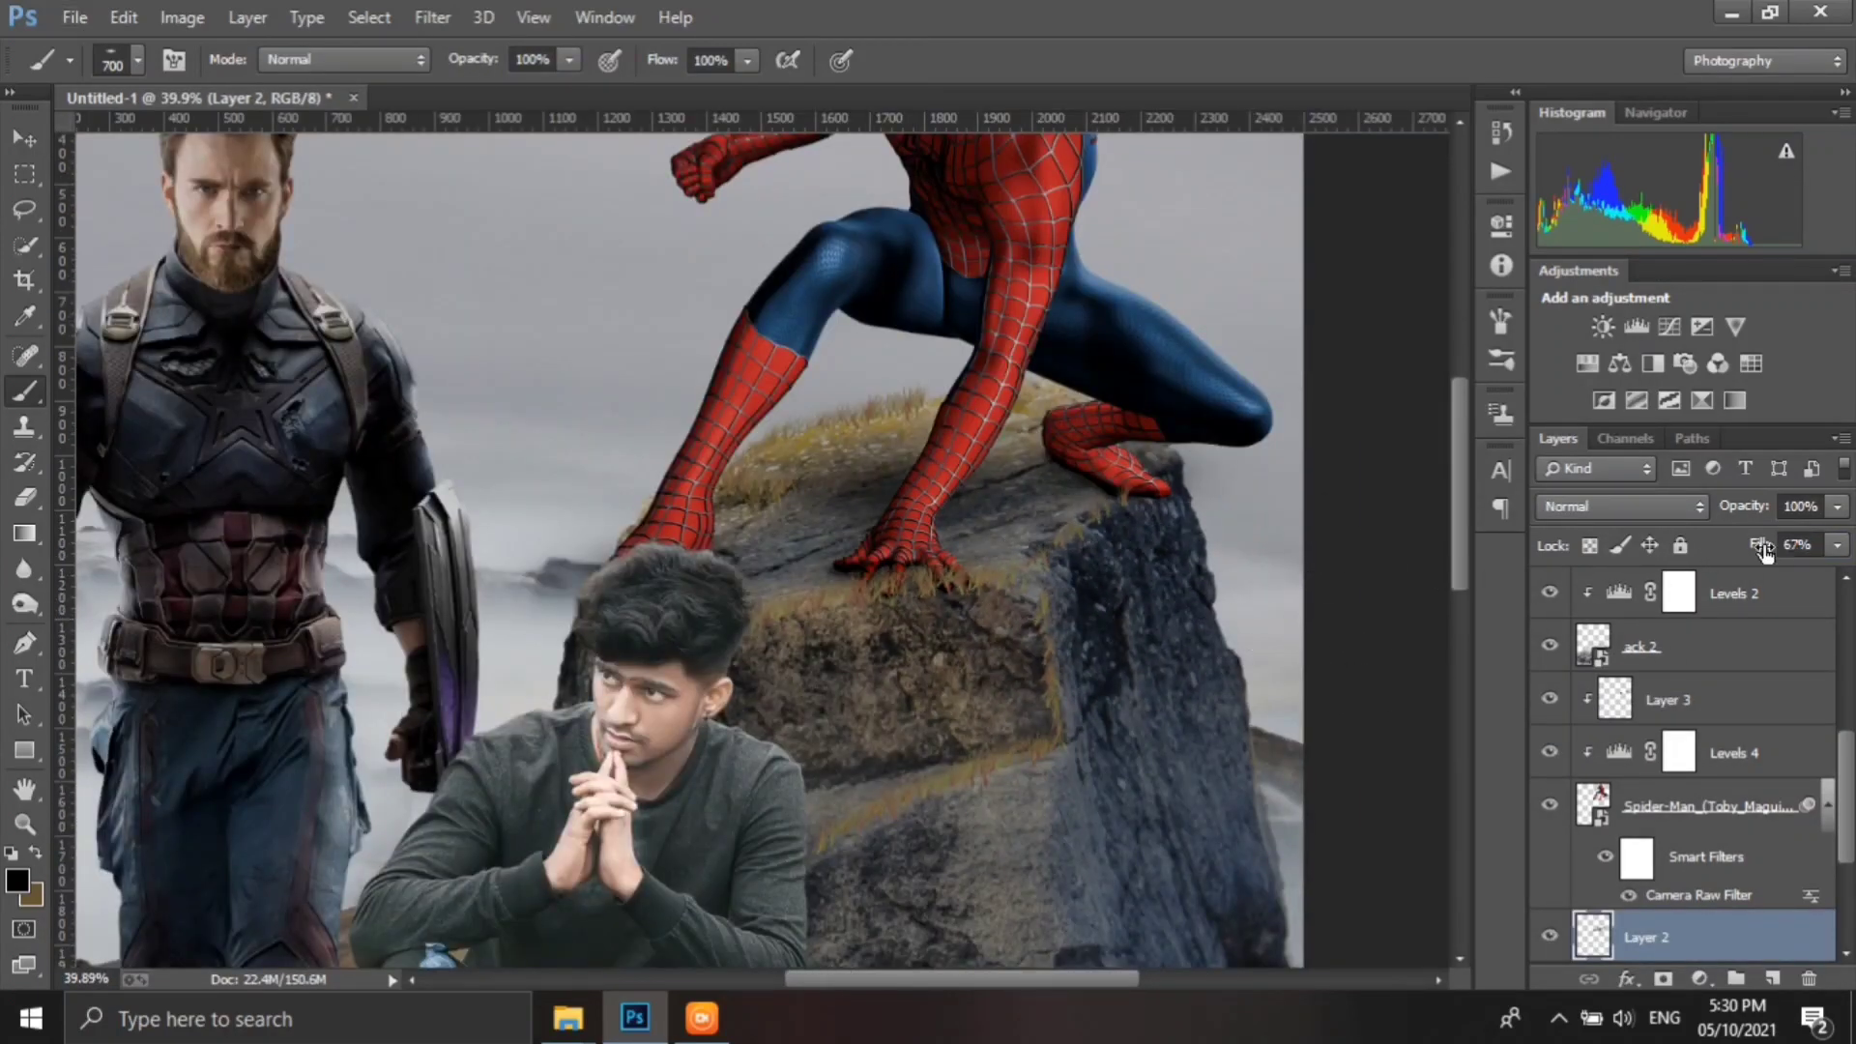
{"action": "scroll", "coordinate": [1054, 474], "scroll_direction": "up", "scroll_amount": 2}
{"action": "key", "text": "alt+bracketright"}
{"action": "key", "text": "alt+bracketright"}
{"action": "key", "text": "alt+bracketright"}
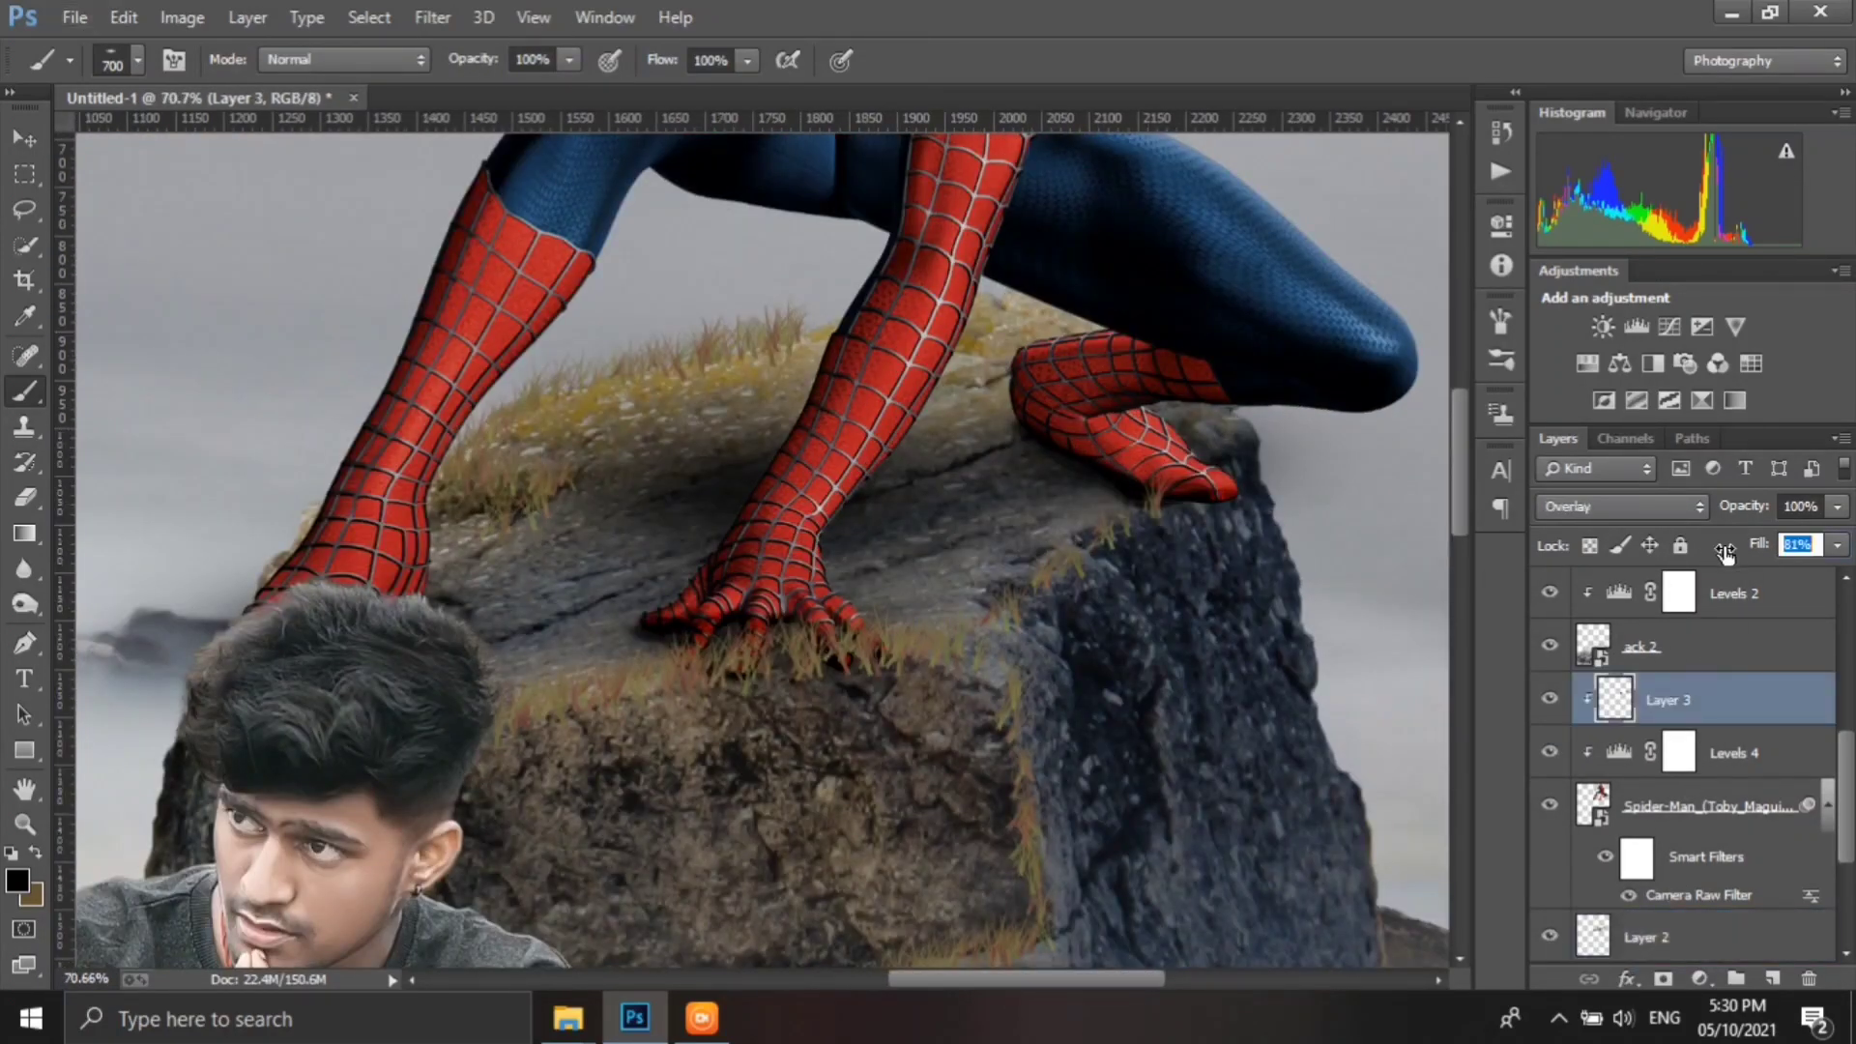
{"action": "scroll", "coordinate": [1128, 522], "scroll_direction": "up", "scroll_amount": 2}
{"action": "key", "text": "bracketleft"}
{"action": "key", "text": "bracketleft"}
{"action": "key", "text": "bracketleft"}
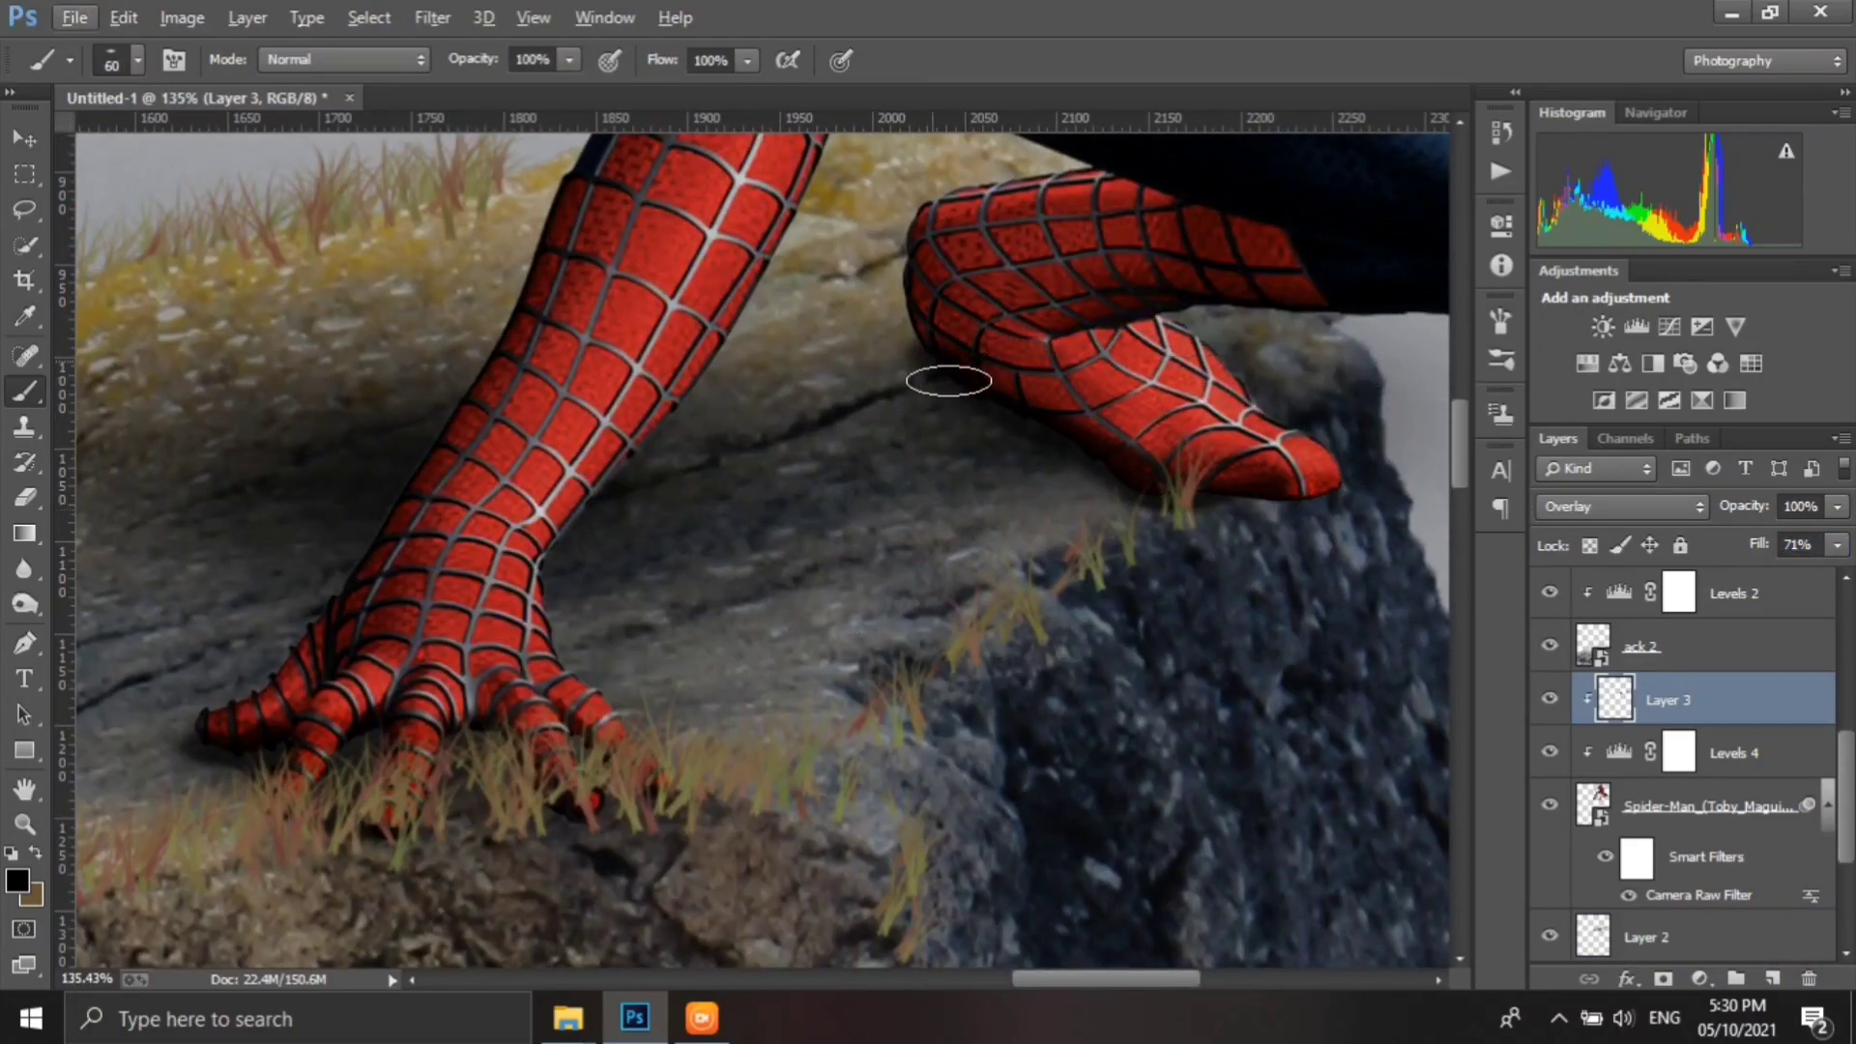
{"action": "scroll", "coordinate": [1777, 761], "scroll_direction": "down", "scroll_amount": 2}
- Select Layer 2 and lower its fill to 84%
{"action": "left_click", "coordinate": [1643, 831]}
{"action": "scroll", "coordinate": [1173, 497], "scroll_direction": "down", "scroll_amount": 3}
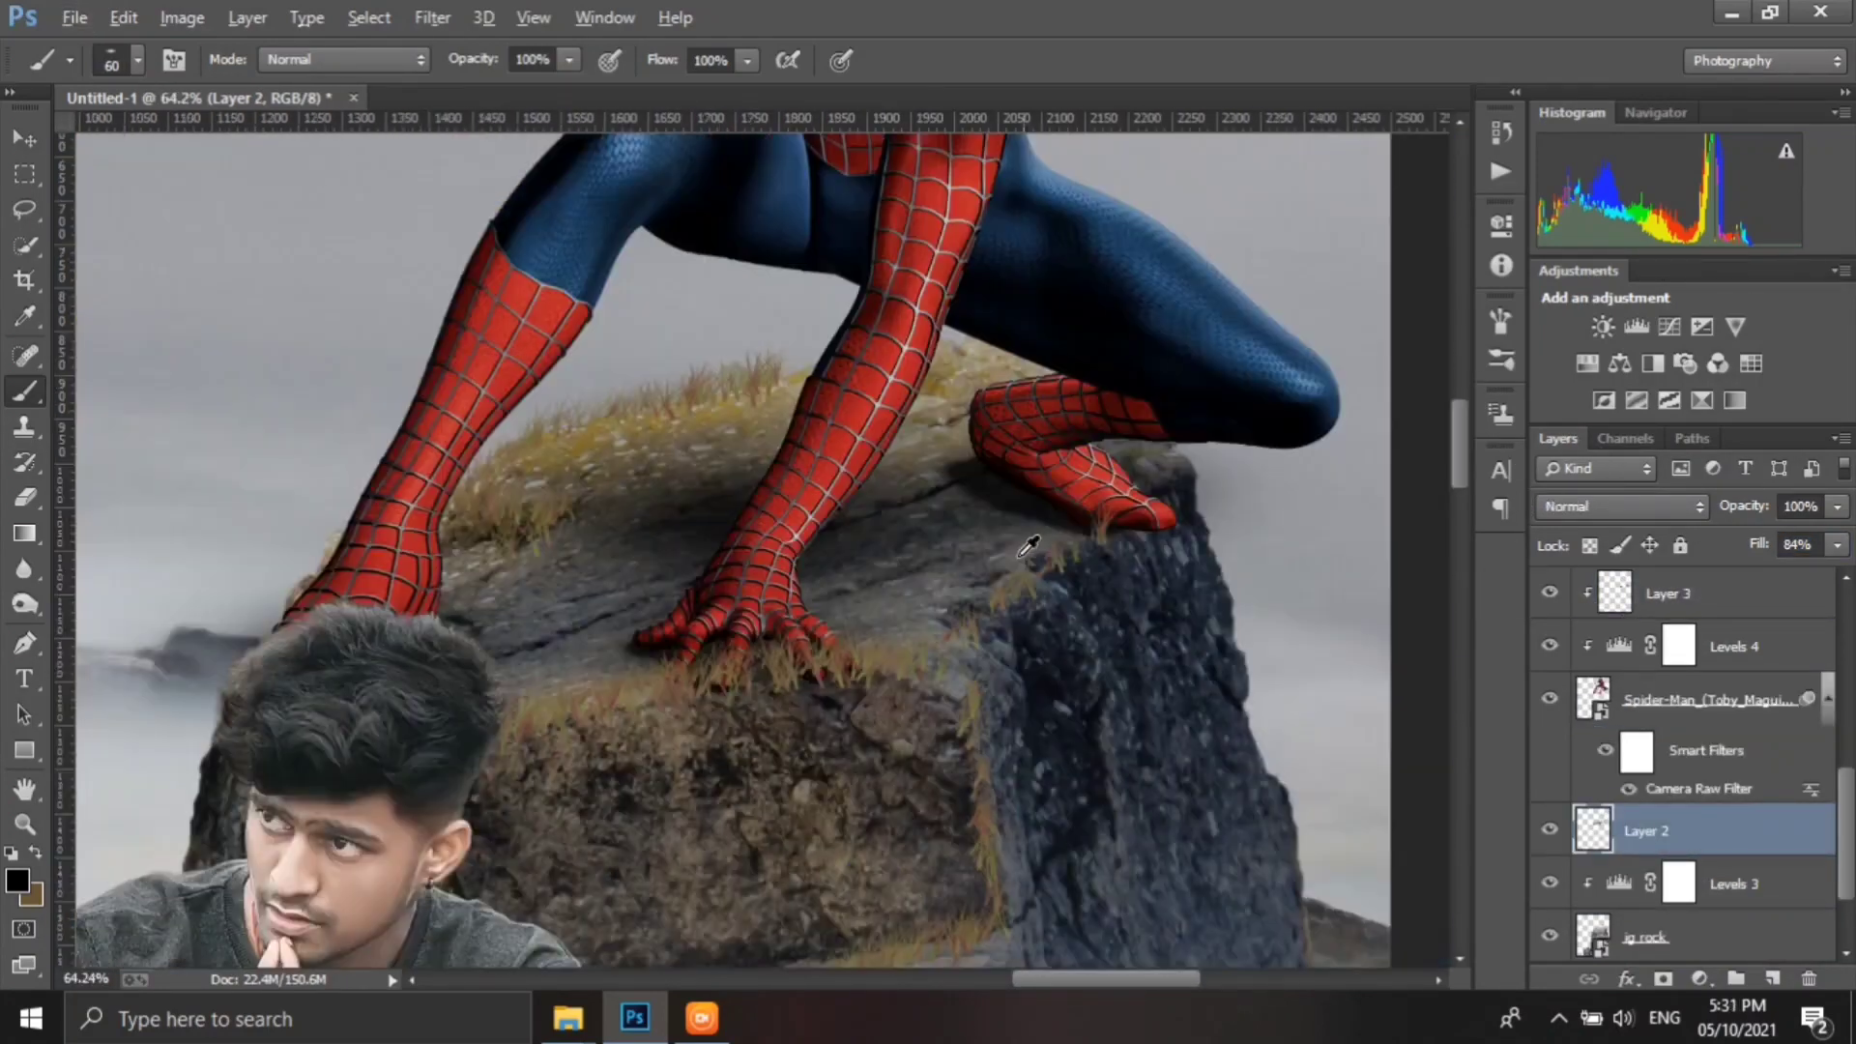
{"action": "scroll", "coordinate": [1069, 490], "scroll_direction": "down", "scroll_amount": 2}
{"action": "scroll", "coordinate": [1069, 490], "scroll_direction": "down", "scroll_amount": 2}
{"action": "scroll", "coordinate": [1070, 490], "scroll_direction": "down", "scroll_amount": 1}
- Add a clipped Levels layer above Layer 1 with midtones darkened to 0.75
{"action": "scroll", "coordinate": [1692, 677], "scroll_direction": "down", "scroll_amount": 3}
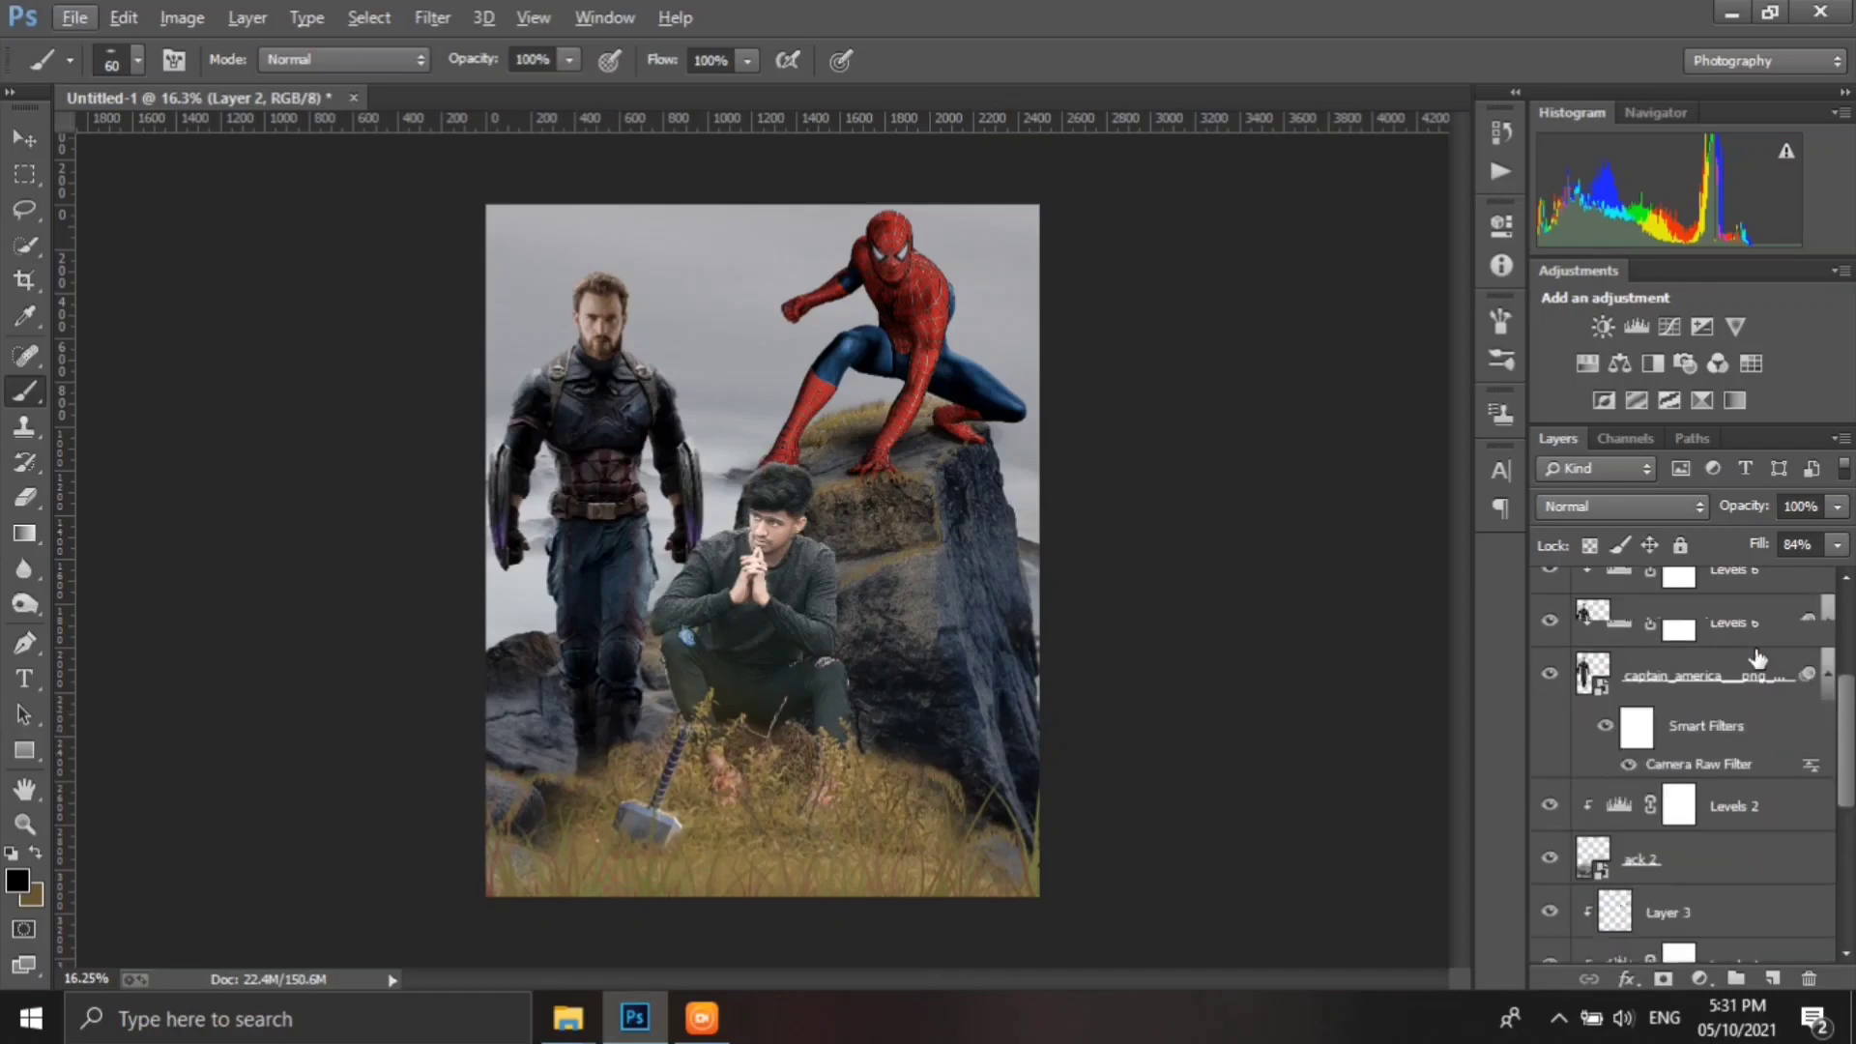
{"action": "scroll", "coordinate": [1692, 628], "scroll_direction": "down", "scroll_amount": 2}
{"action": "left_click", "coordinate": [1691, 614]}
{"action": "left_click", "coordinate": [1636, 325]}
{"action": "left_click", "coordinate": [1262, 667]}
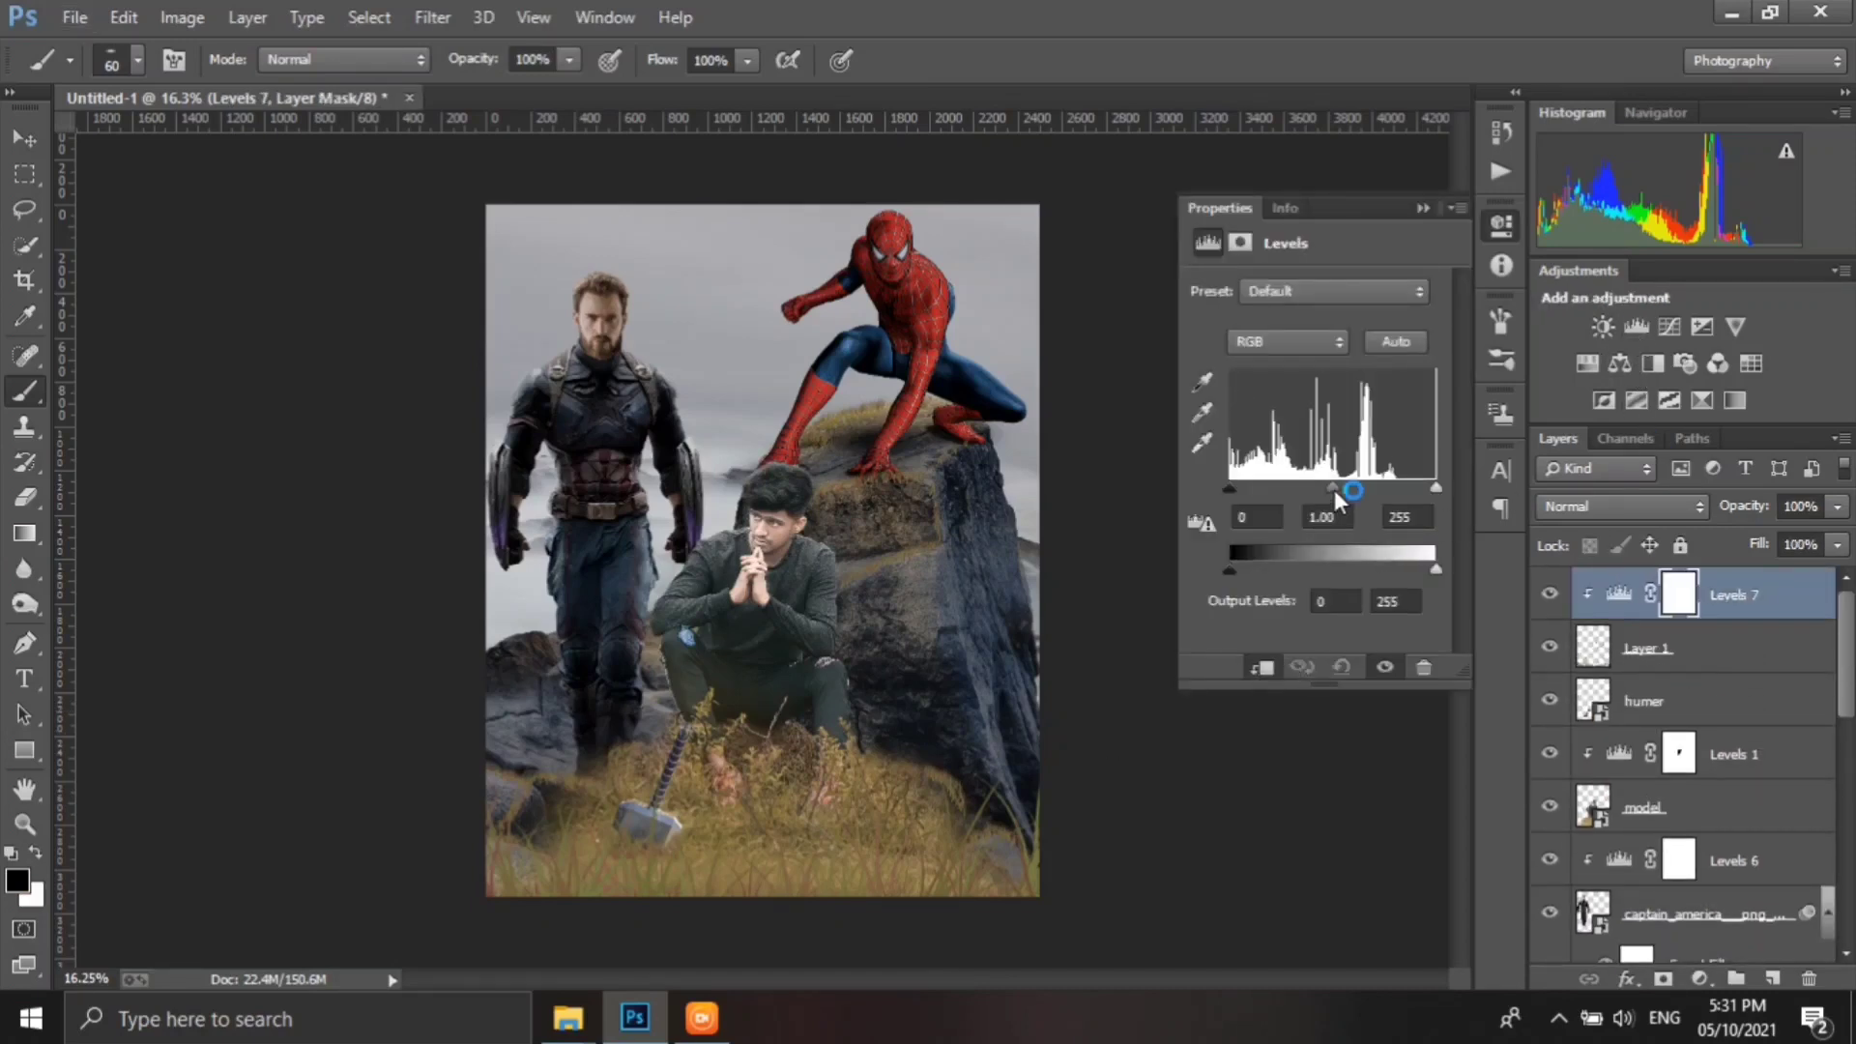
{"action": "left_click_drag", "start_coordinate": [1332, 489], "coordinate": [1352, 489]}
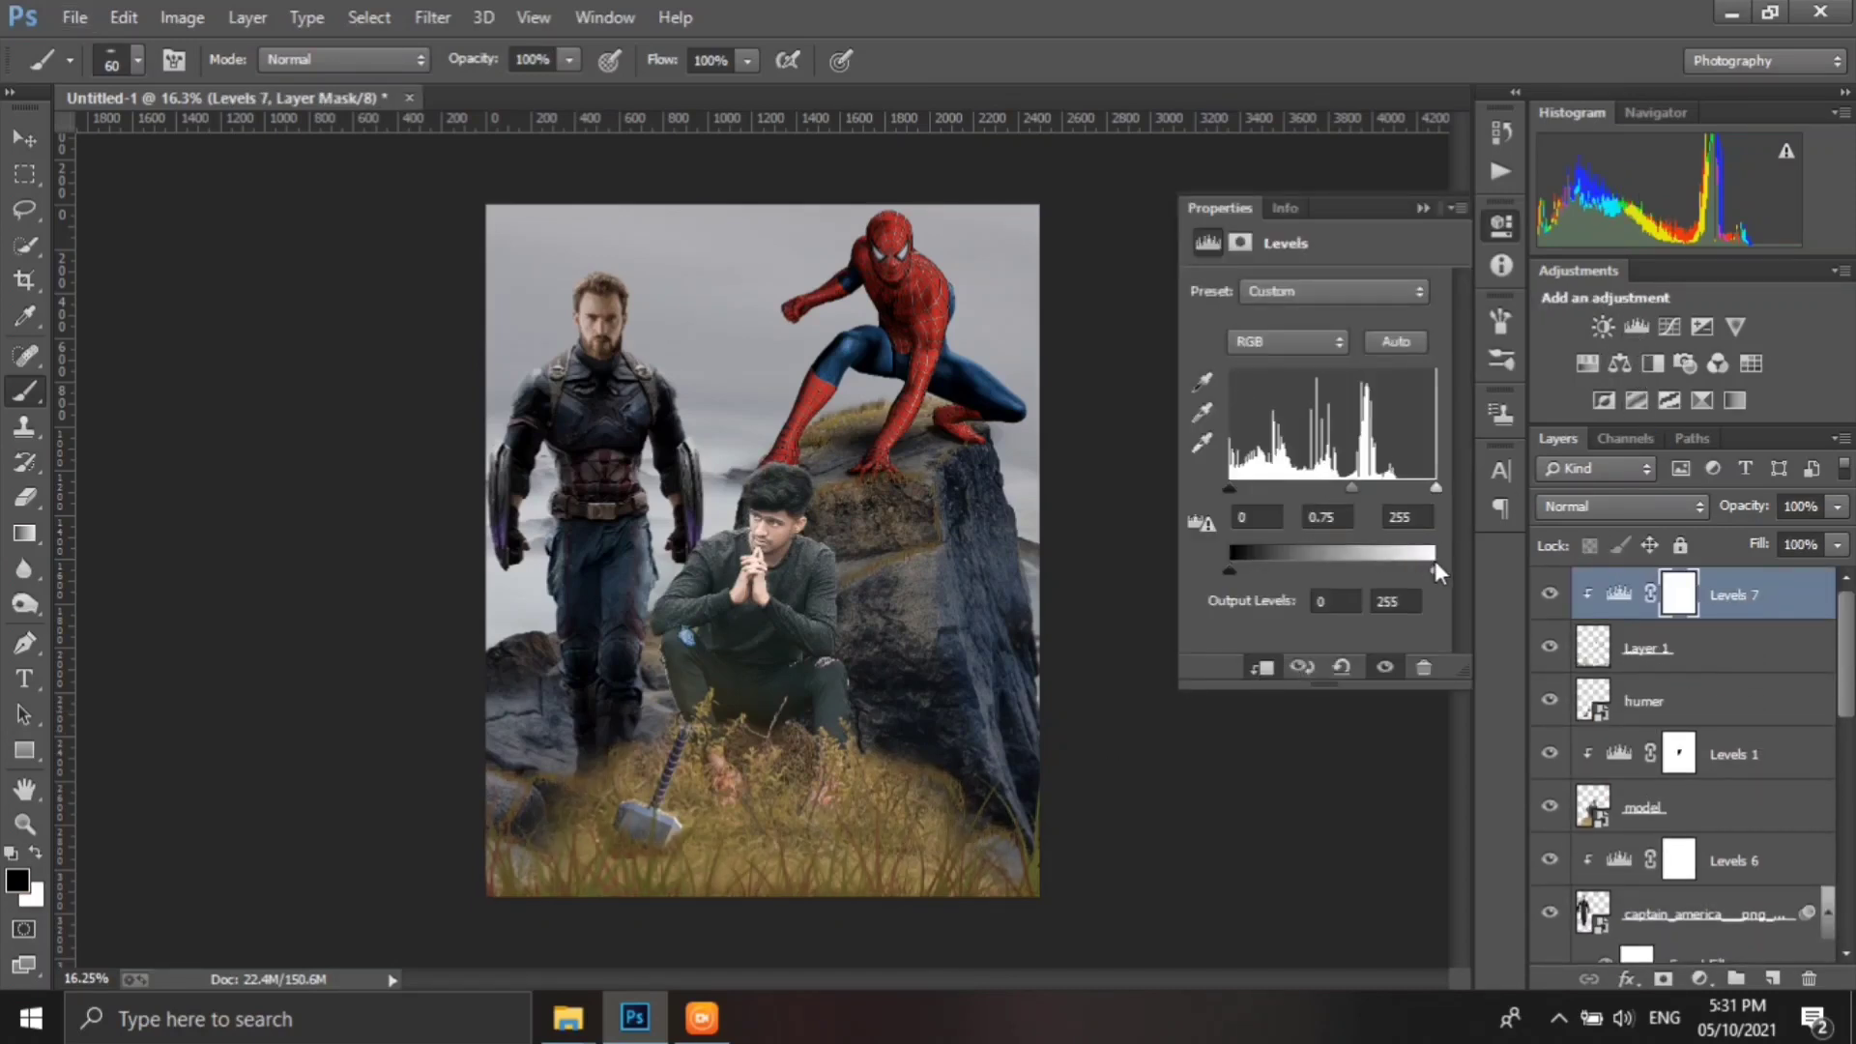
- Add a Levels layer on the model with darker midtones and an inverted black mask
{"action": "left_click", "coordinate": [1686, 821]}
{"action": "left_click", "coordinate": [1636, 326]}
{"action": "left_click_drag", "start_coordinate": [1332, 489], "coordinate": [1359, 485]}
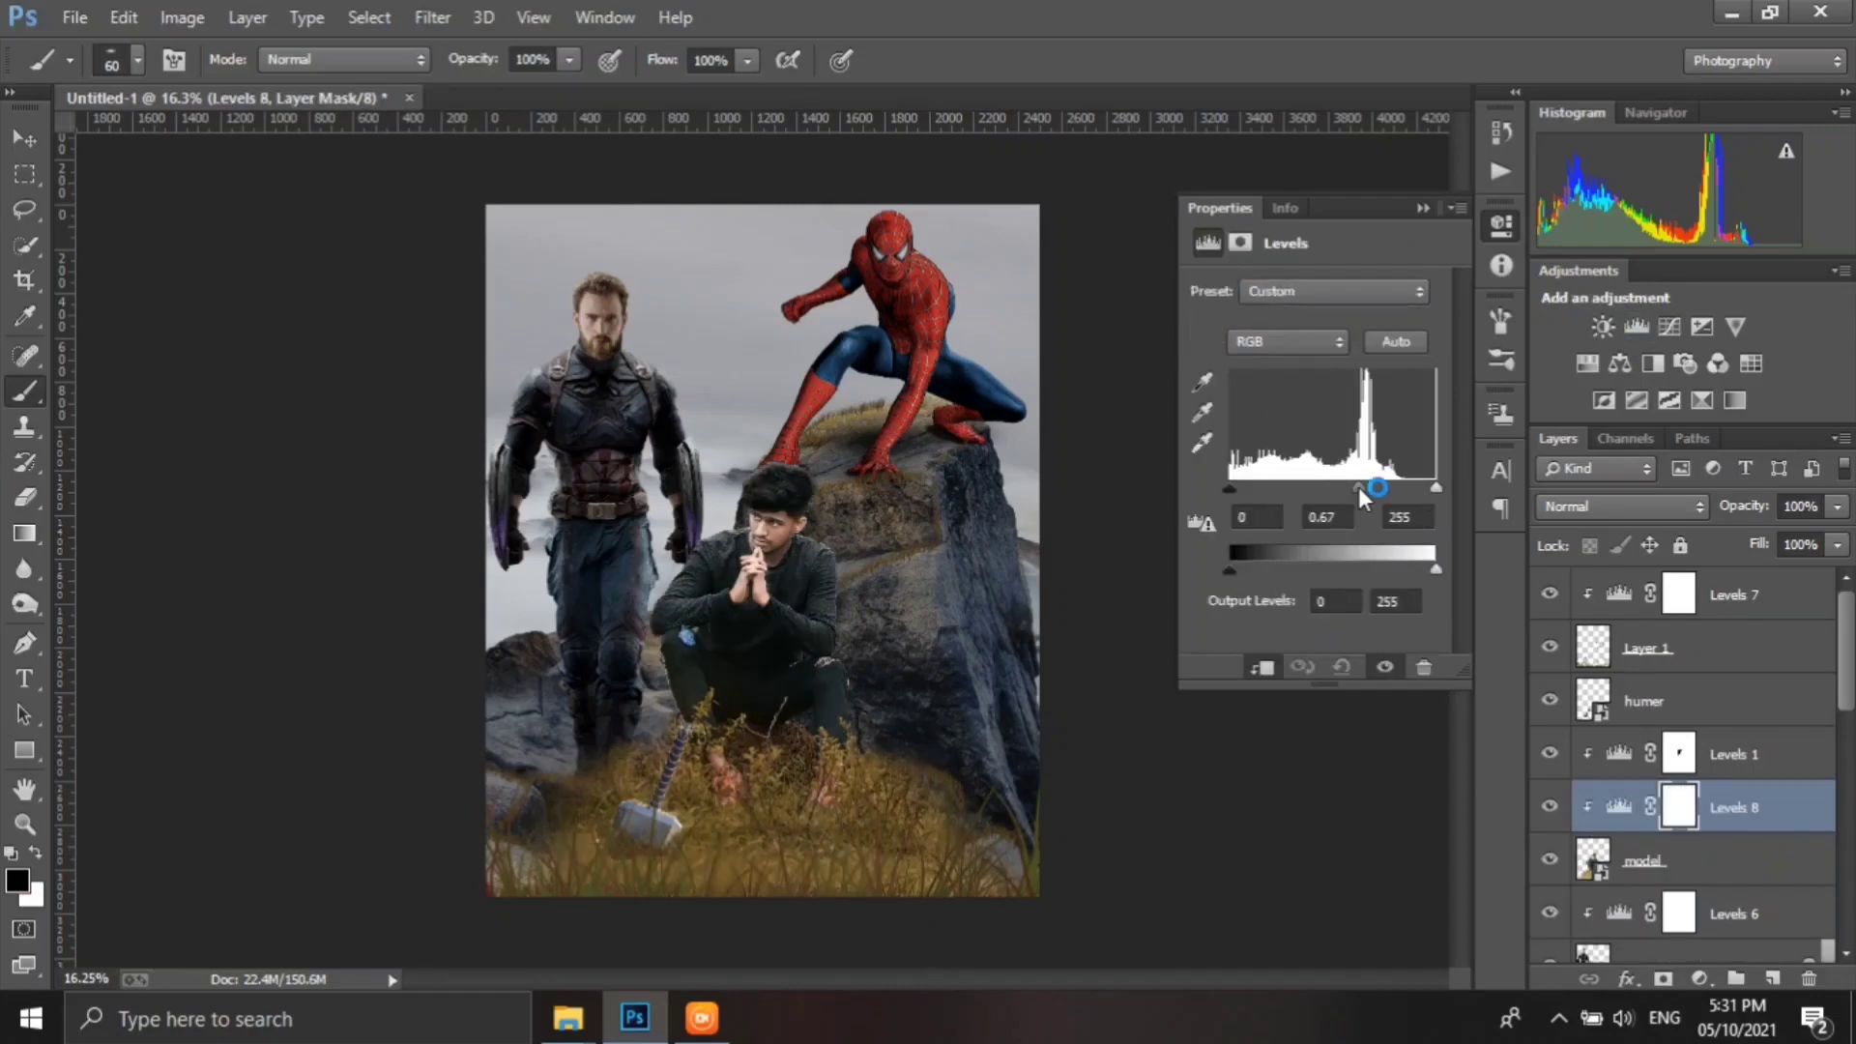
{"action": "left_click", "coordinate": [1423, 213]}
{"action": "key", "text": "ctrl+i"}
- Paint white on the mask over the grass around feet and hands at 92% opacity
{"action": "scroll", "coordinate": [750, 794], "scroll_direction": "up", "scroll_amount": 3}
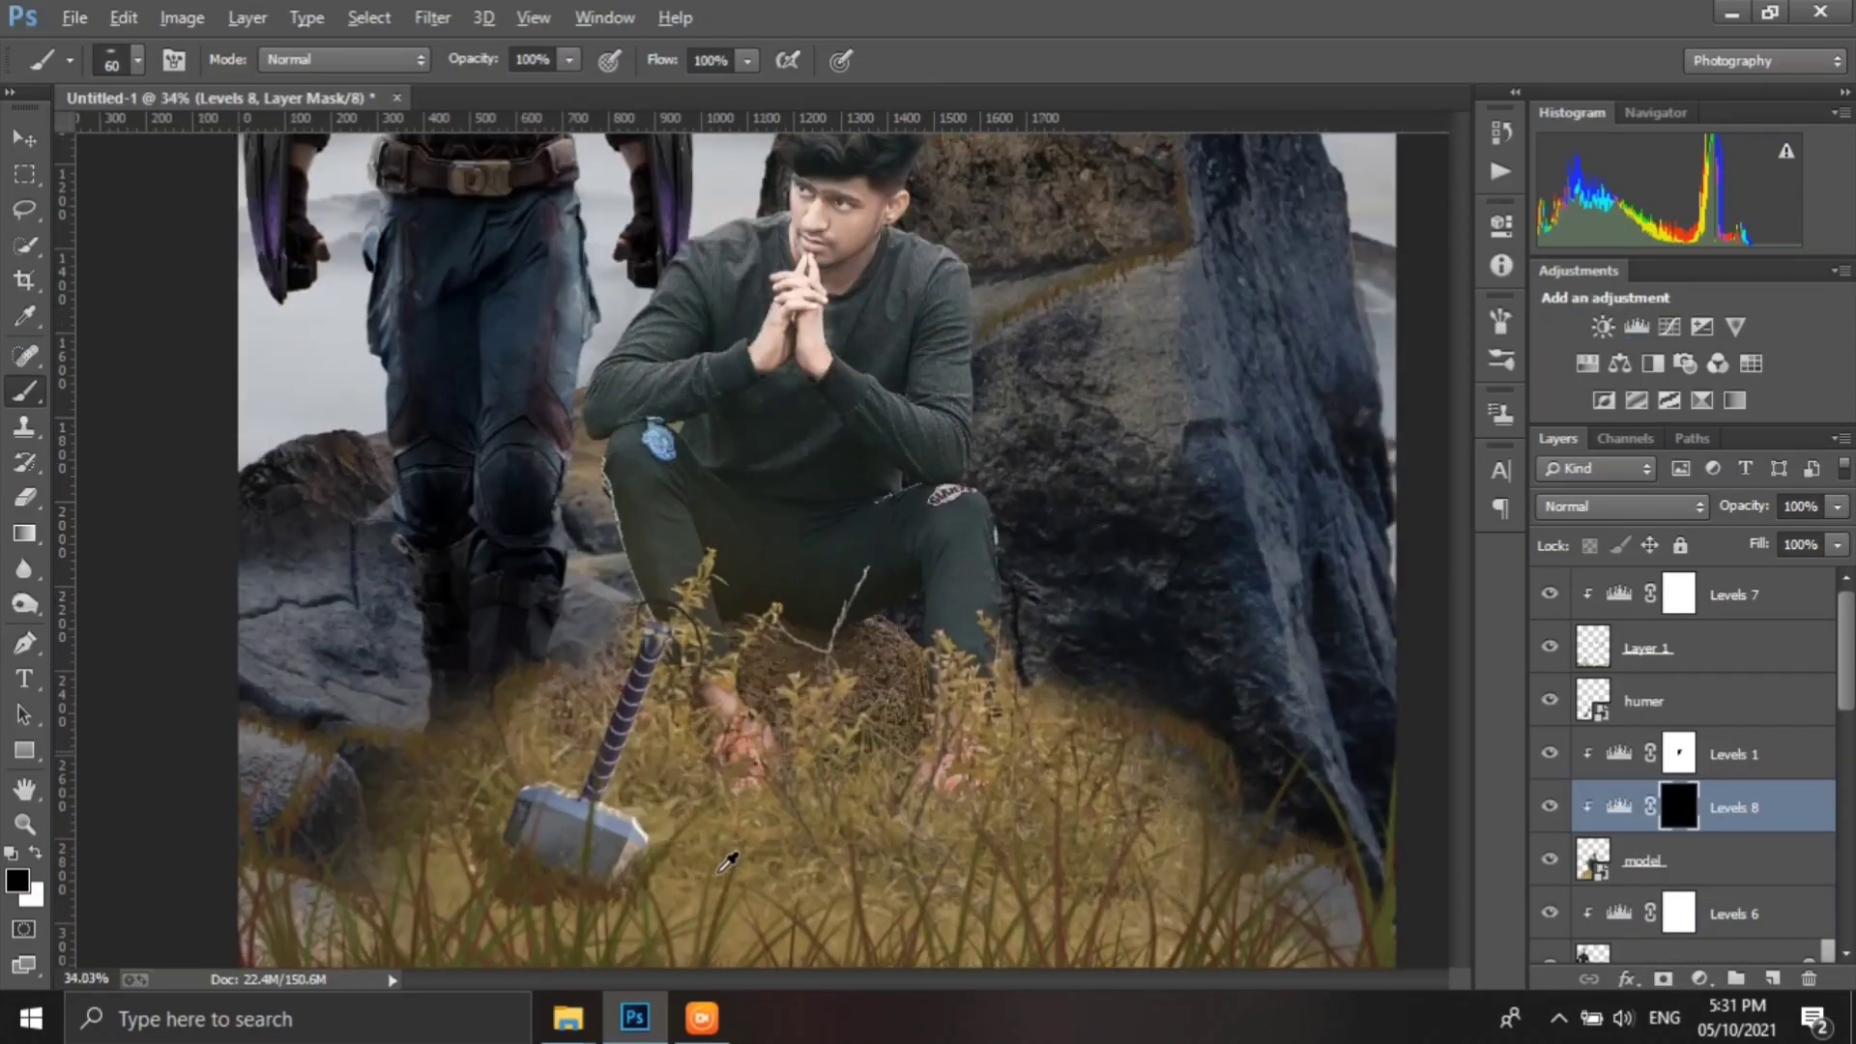
{"action": "key", "text": "bracketright"}
{"action": "key", "text": "x"}
{"action": "left_click_drag", "start_coordinate": [483, 580], "coordinate": [657, 502]}
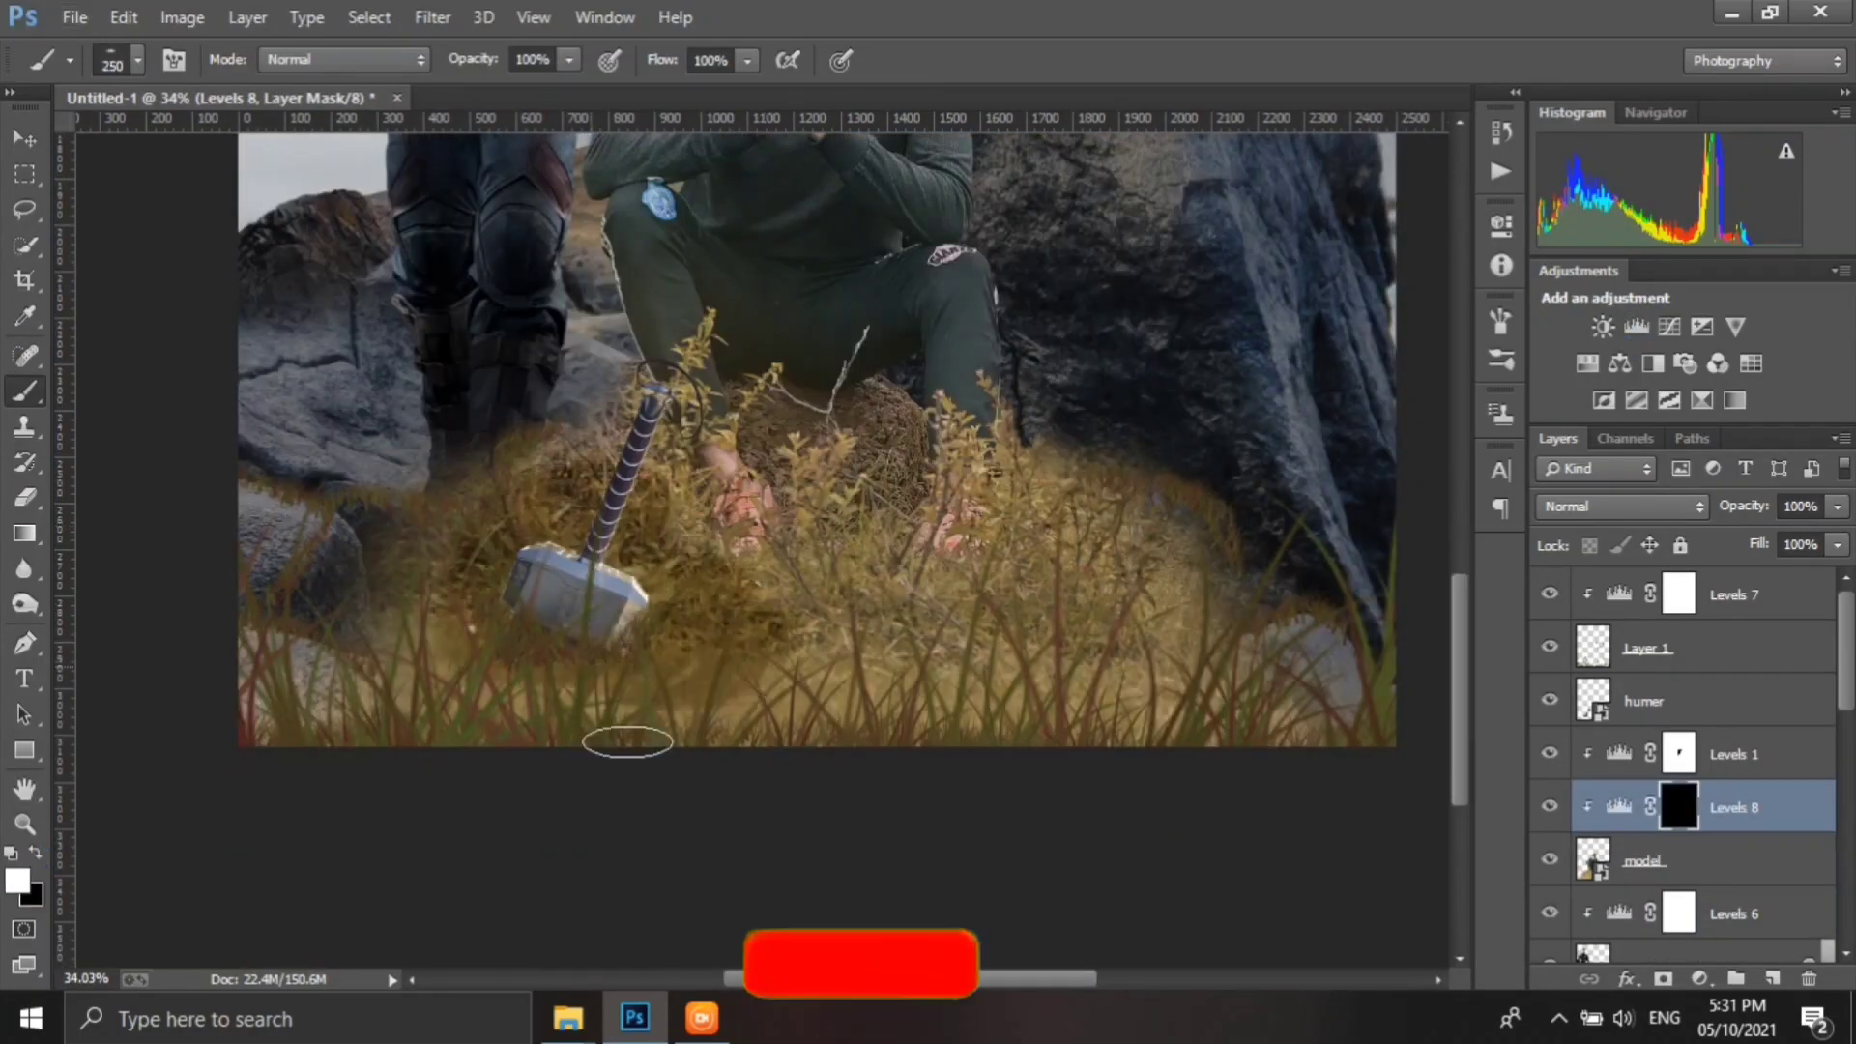
{"action": "left_click_drag", "start_coordinate": [622, 676], "coordinate": [851, 658]}
{"action": "mouse_move", "coordinate": [1169, 530]}
{"action": "left_mouse_down"}
{"action": "mouse_move", "coordinate": [921, 649]}
{"action": "mouse_move", "coordinate": [787, 393]}
{"action": "left_mouse_up"}
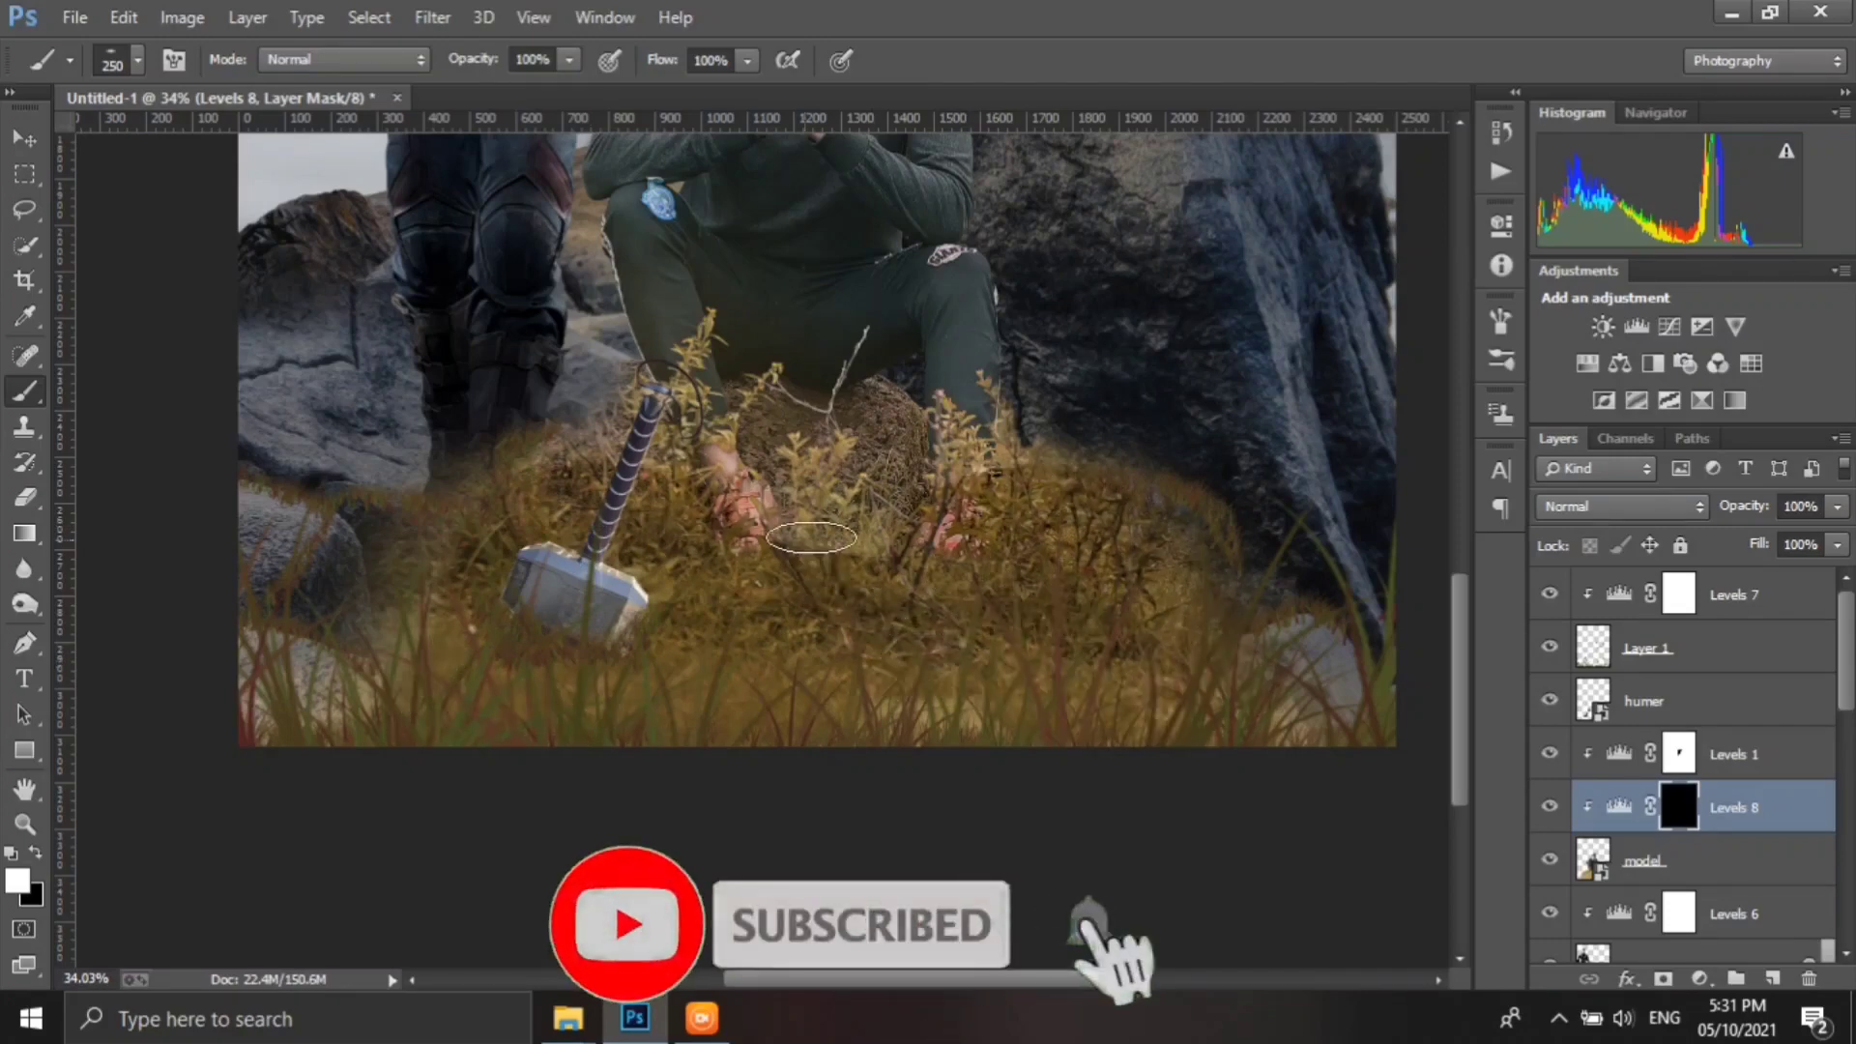
{"action": "key", "text": "9"}
{"action": "key", "text": "2"}
{"action": "left_click", "coordinate": [1501, 360]}
- Choose the 30 px soft round brush tip and flatten its roundness to 20%
{"action": "left_click", "coordinate": [1501, 319]}
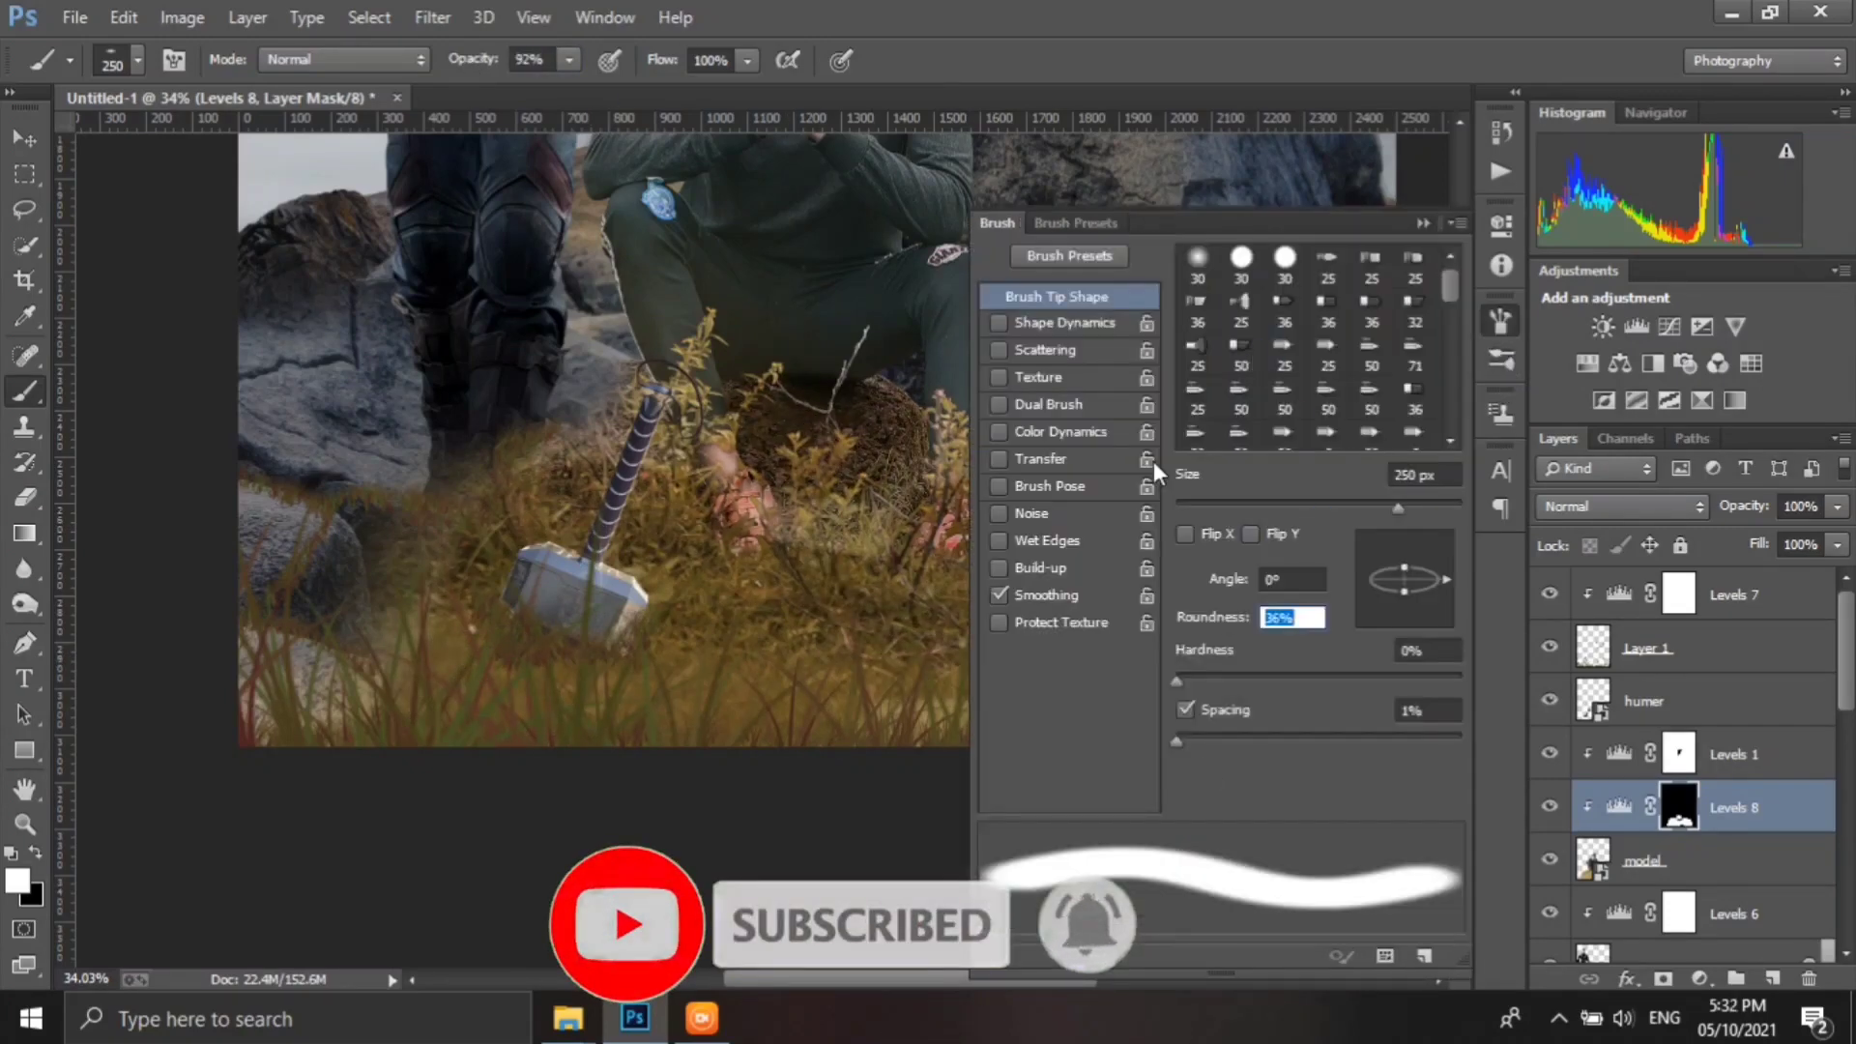
{"action": "left_click_drag", "start_coordinate": [1272, 303], "coordinate": [1238, 691]}
{"action": "left_click", "coordinate": [1501, 319]}
{"action": "left_click", "coordinate": [1501, 359]}
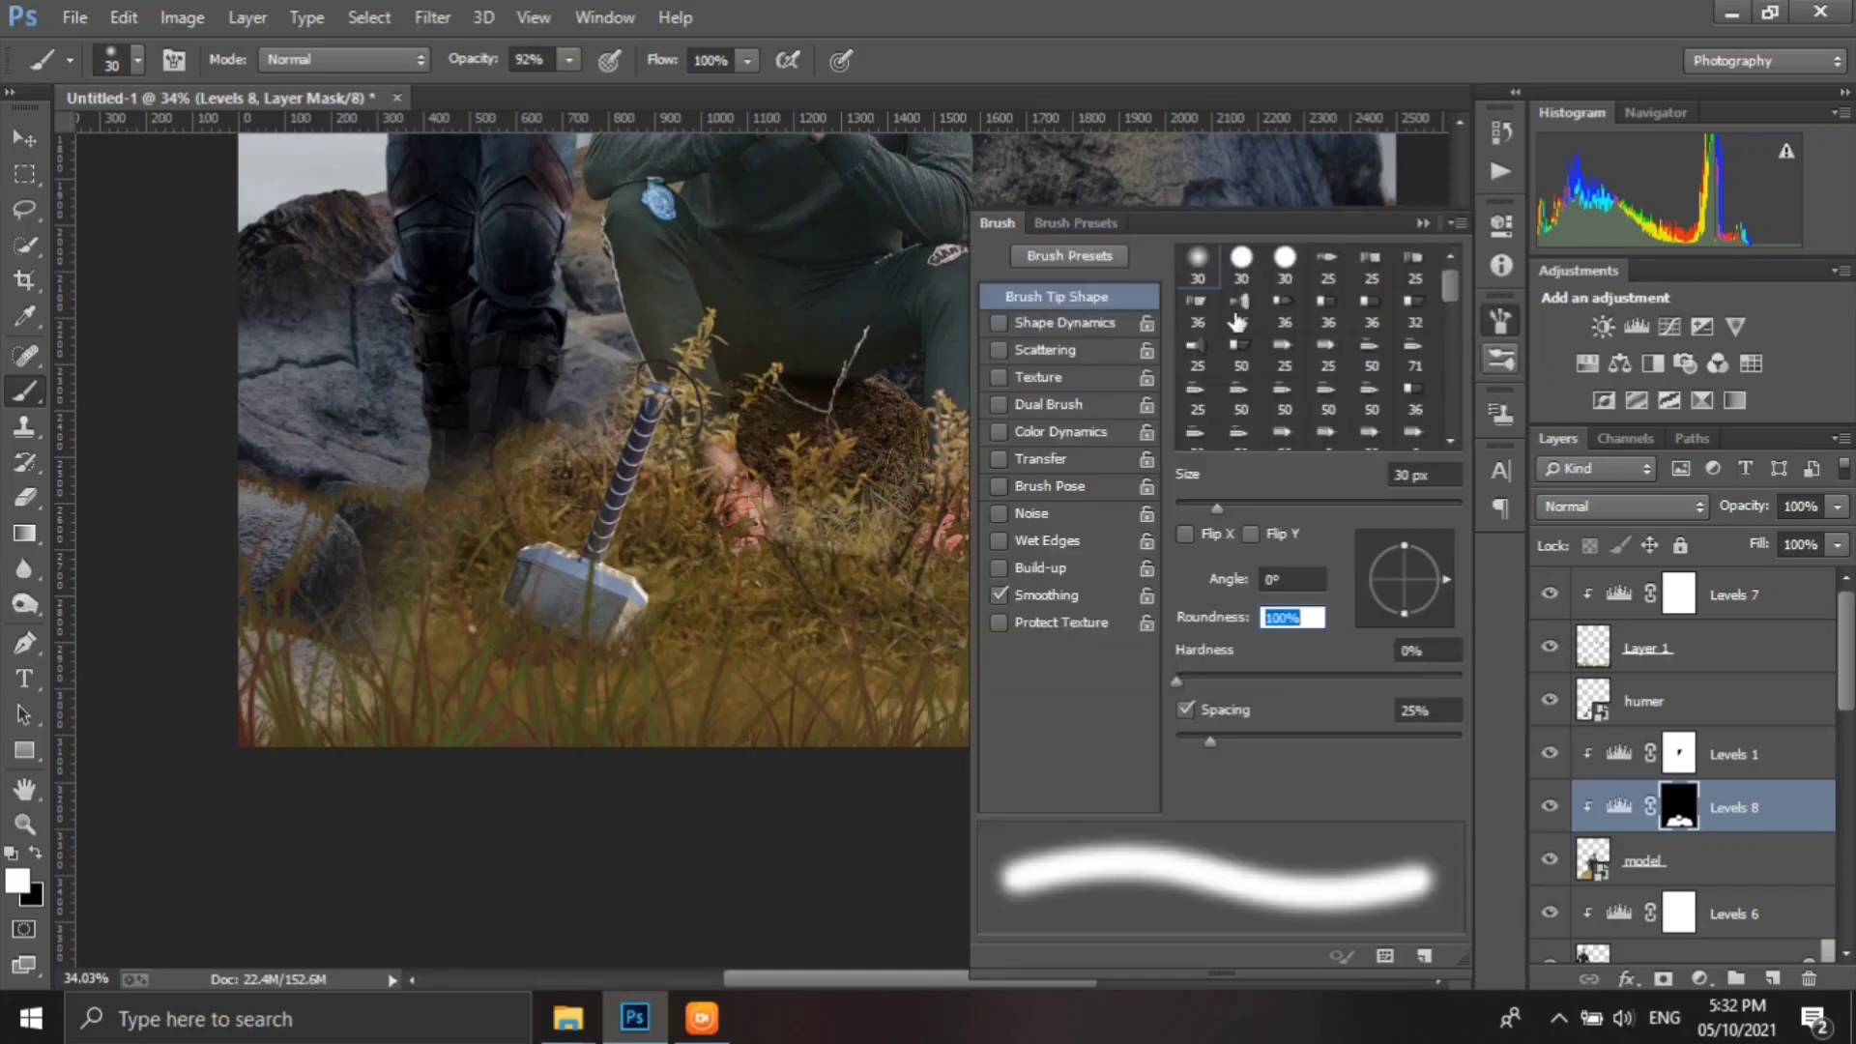
{"action": "left_click_drag", "start_coordinate": [1203, 621], "coordinate": [1155, 621]}
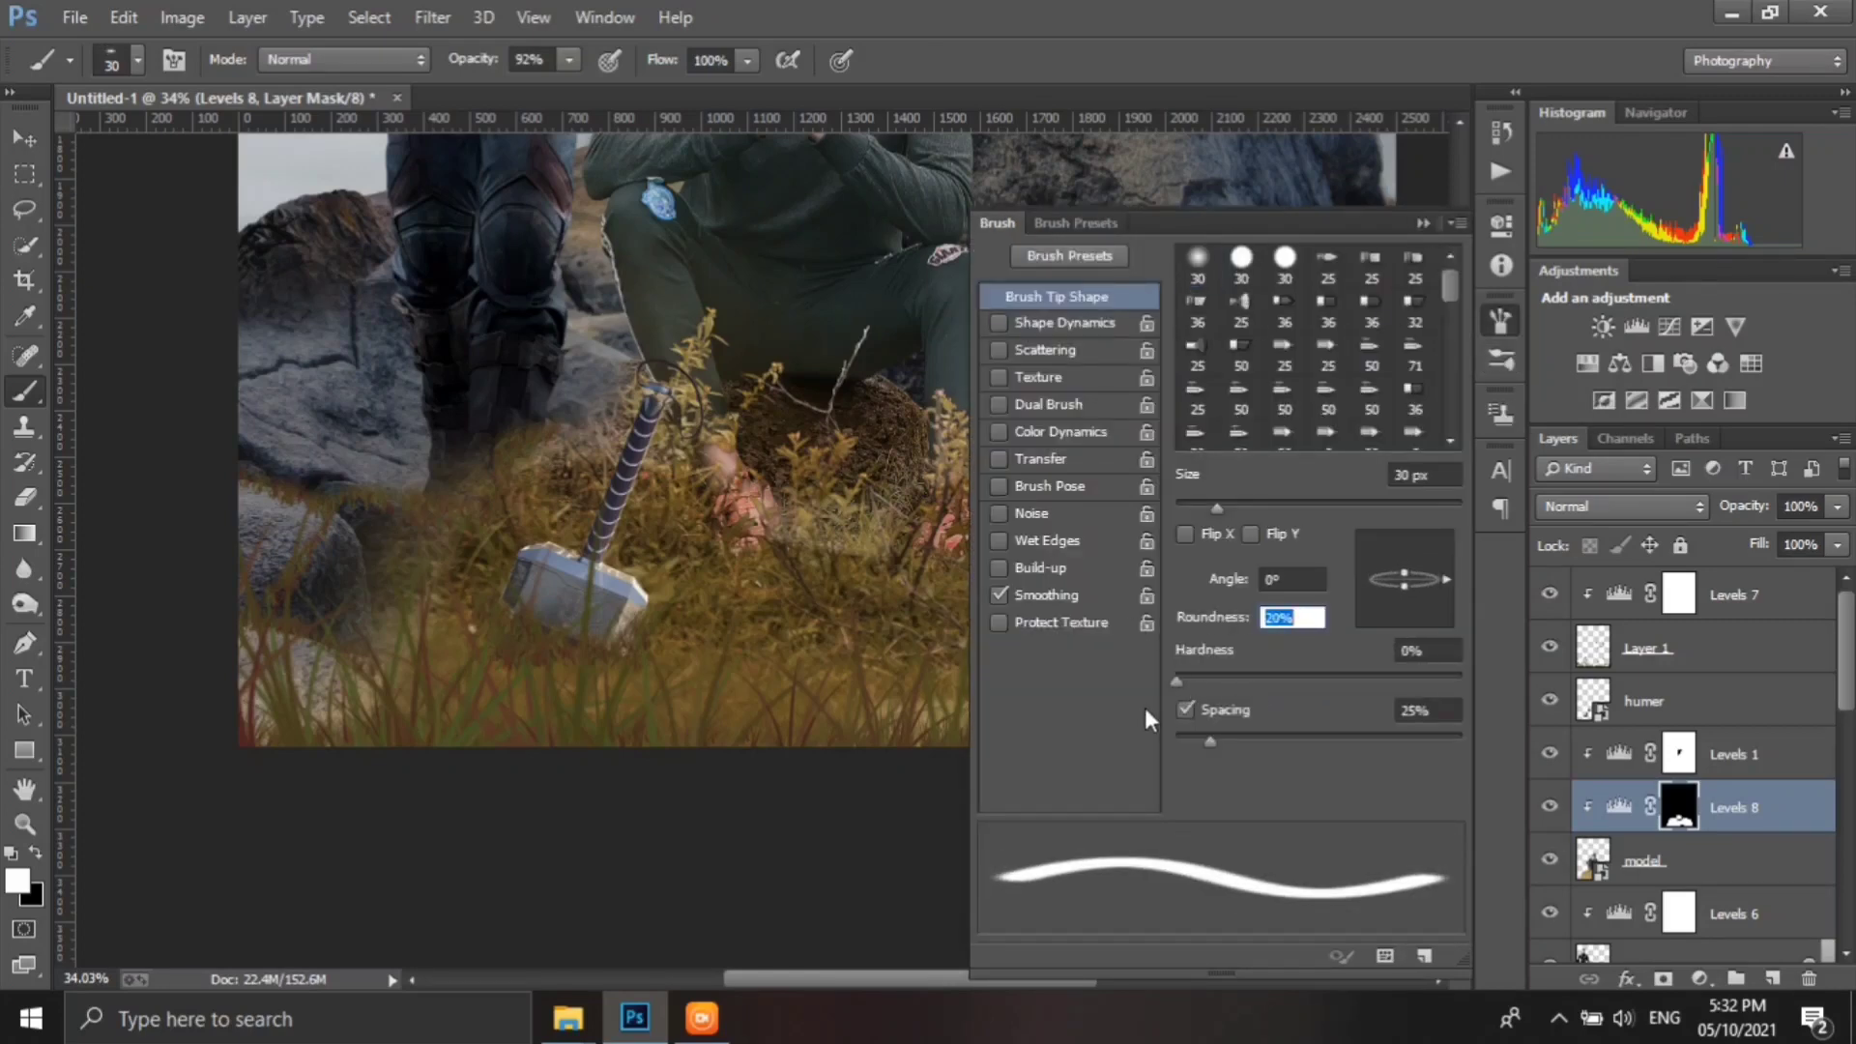
{"action": "left_click", "coordinate": [1198, 261]}
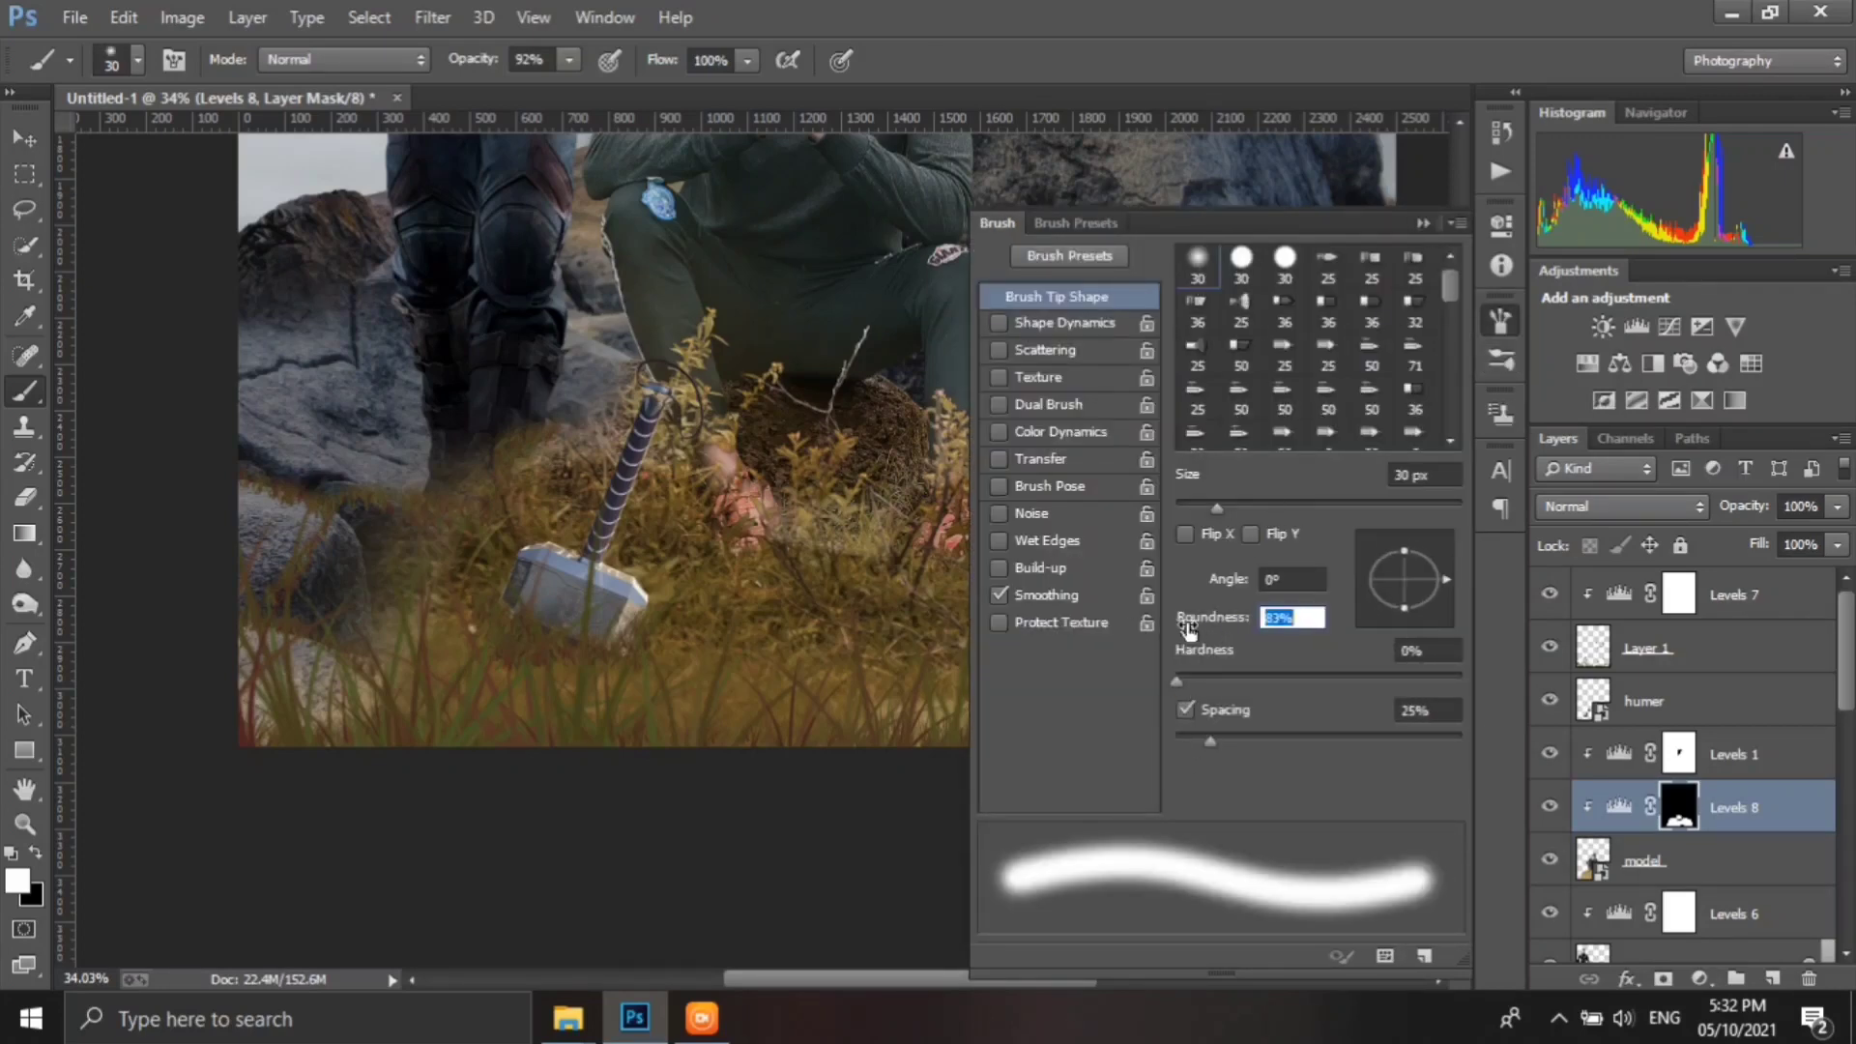
{"action": "left_click", "coordinate": [1423, 223]}
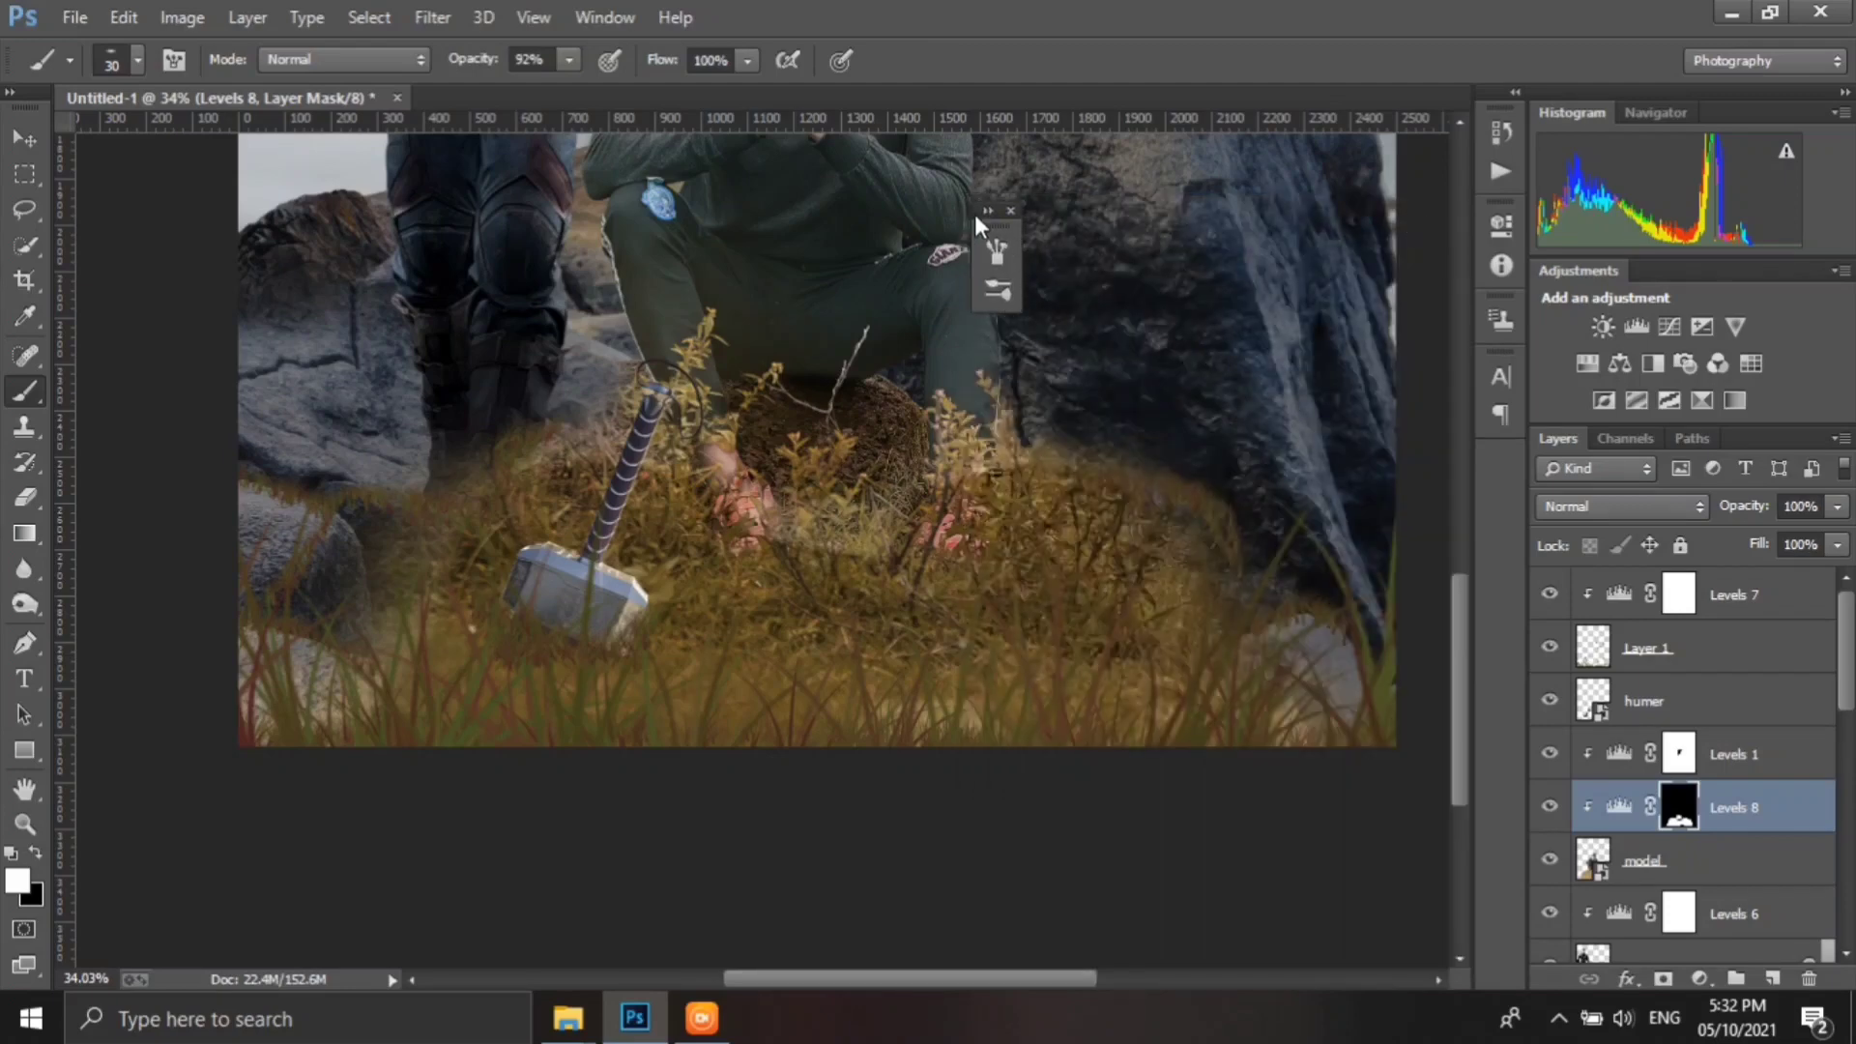
- Dock the Brush panel with the other panels and stretch the Layers list taller
{"action": "left_click_drag", "start_coordinate": [976, 220], "coordinate": [1433, 108]}
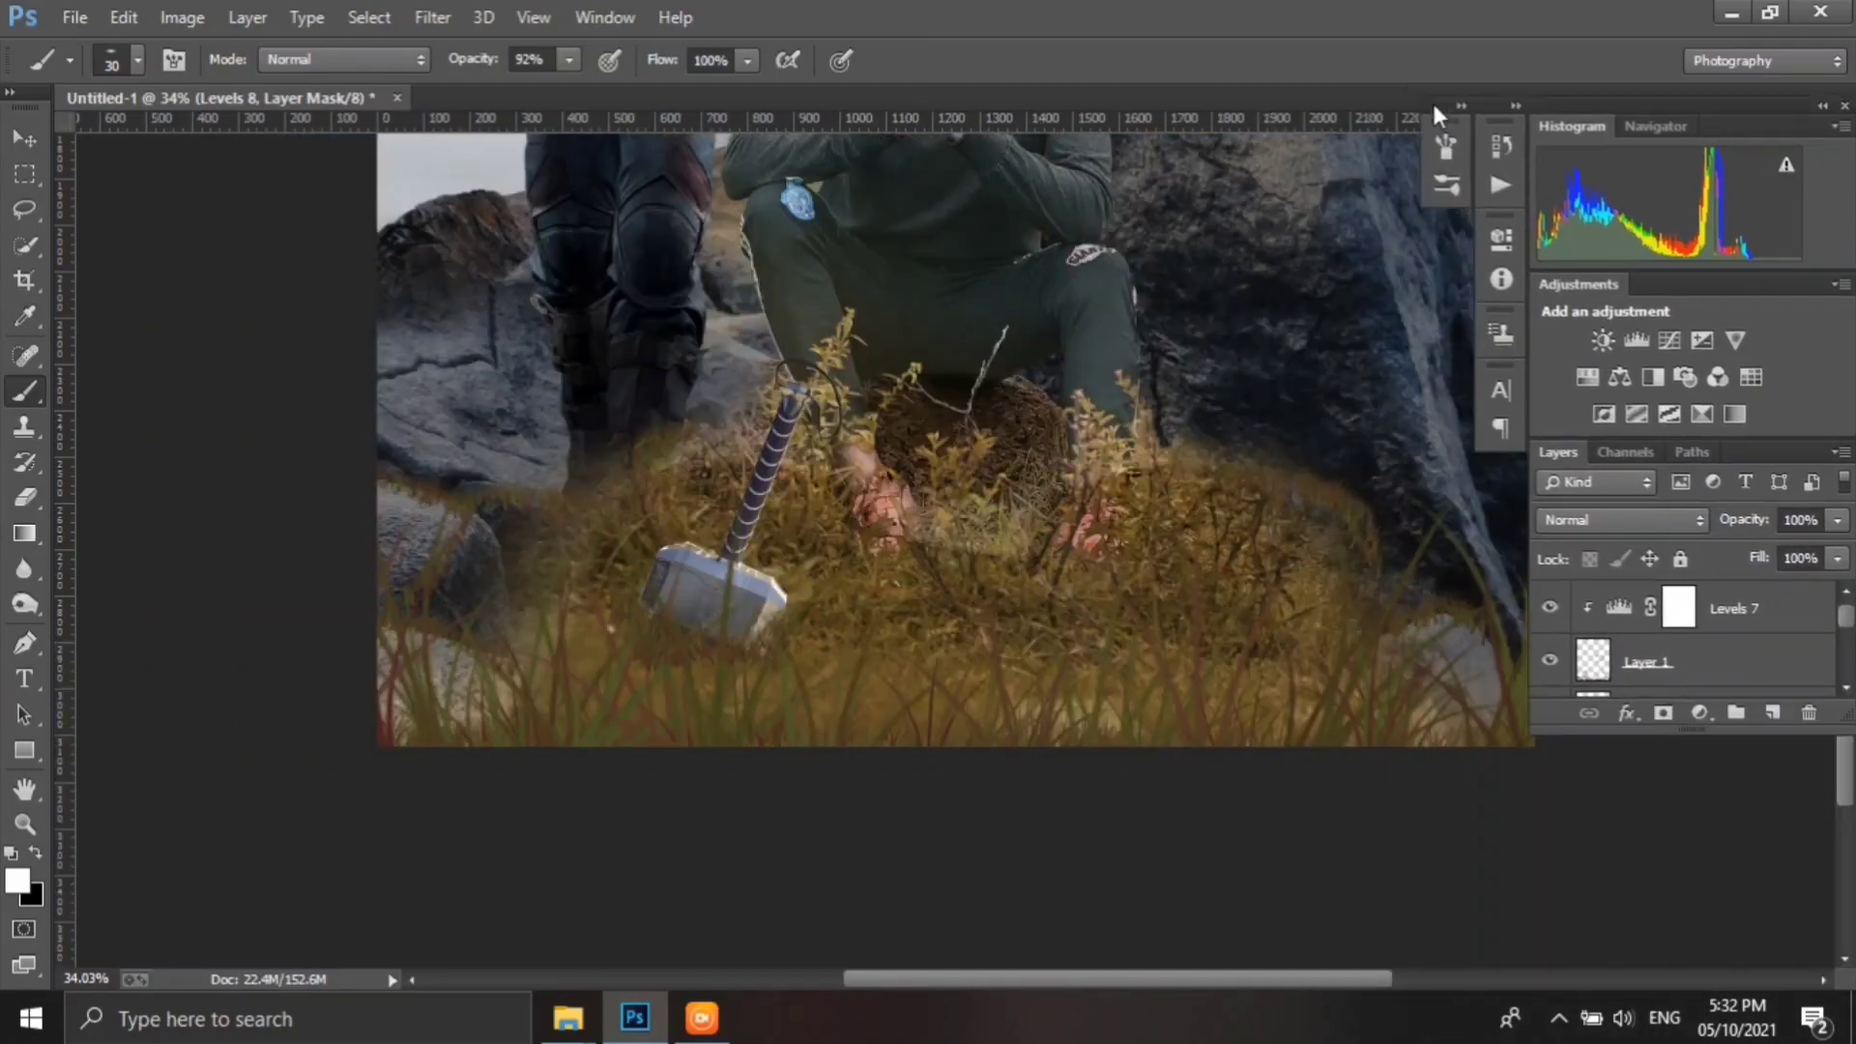
{"action": "left_click_drag", "start_coordinate": [1433, 114], "coordinate": [1572, 116]}
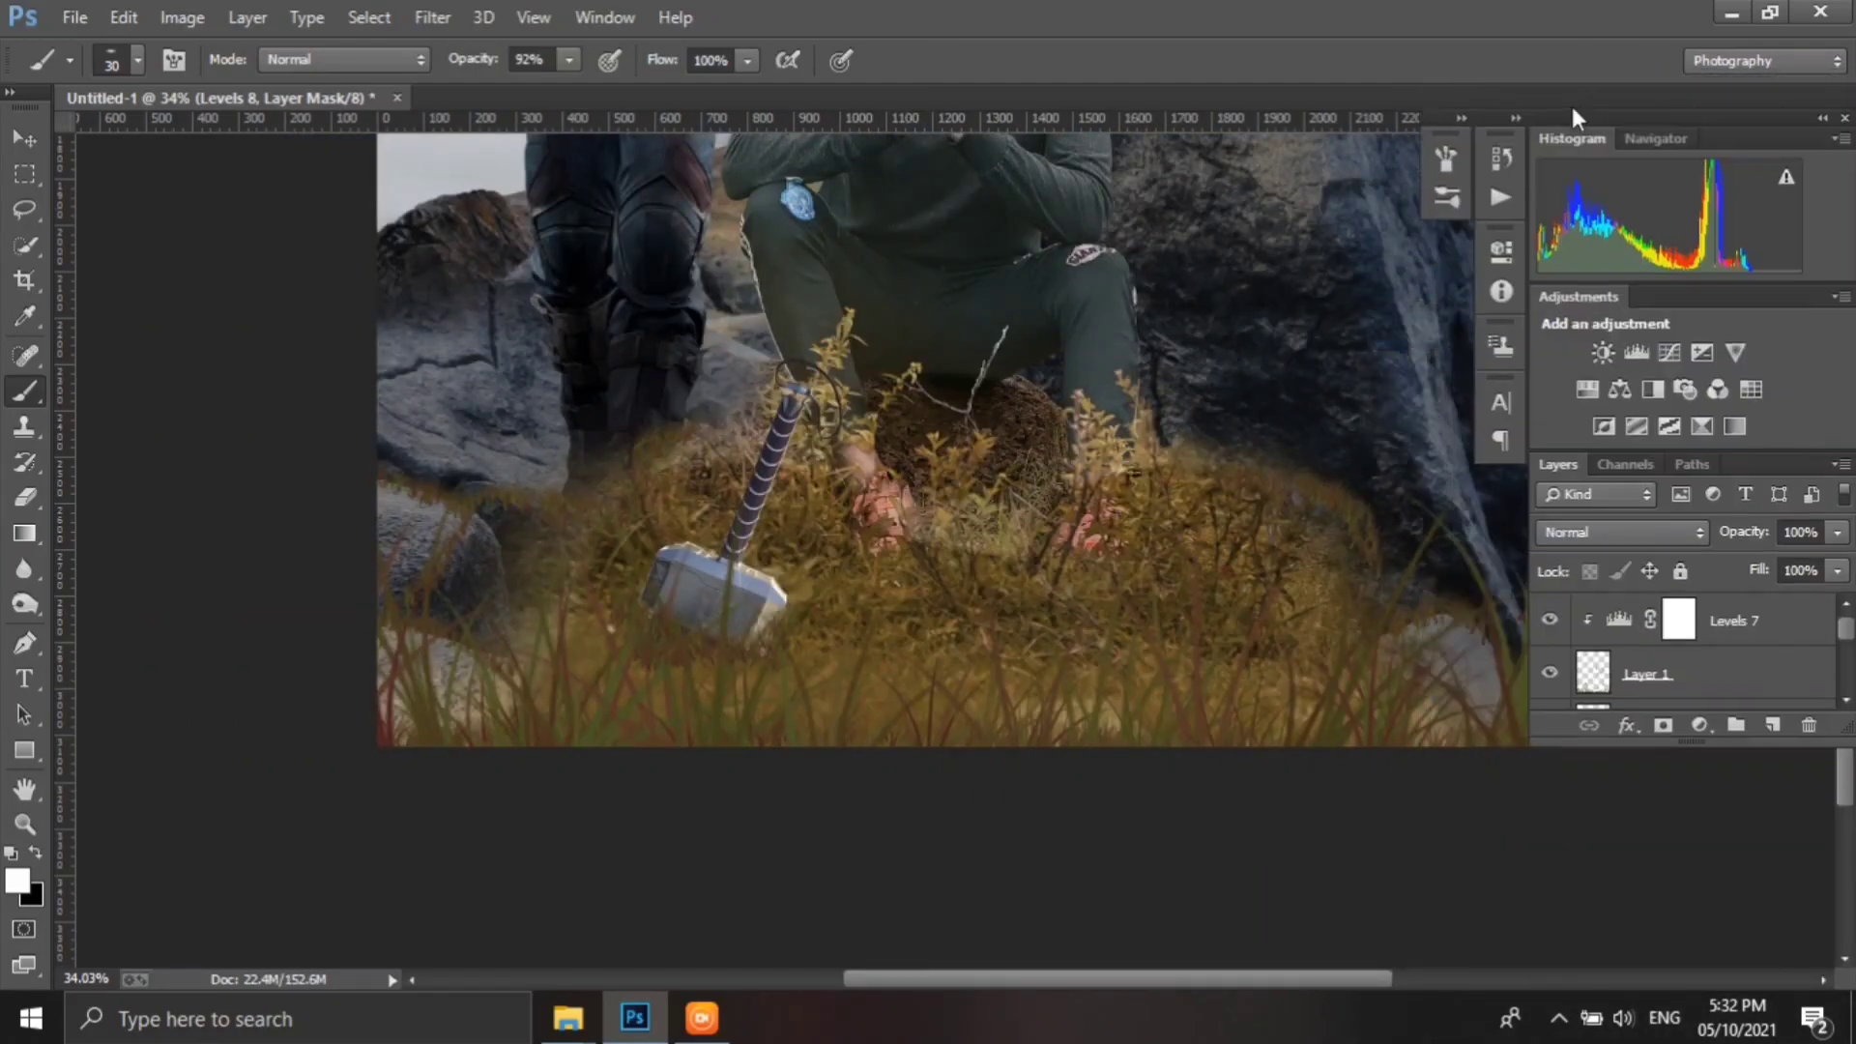
{"action": "key", "text": "ctrl+0"}
{"action": "left_click_drag", "start_coordinate": [1578, 296], "coordinate": [1720, 136]}
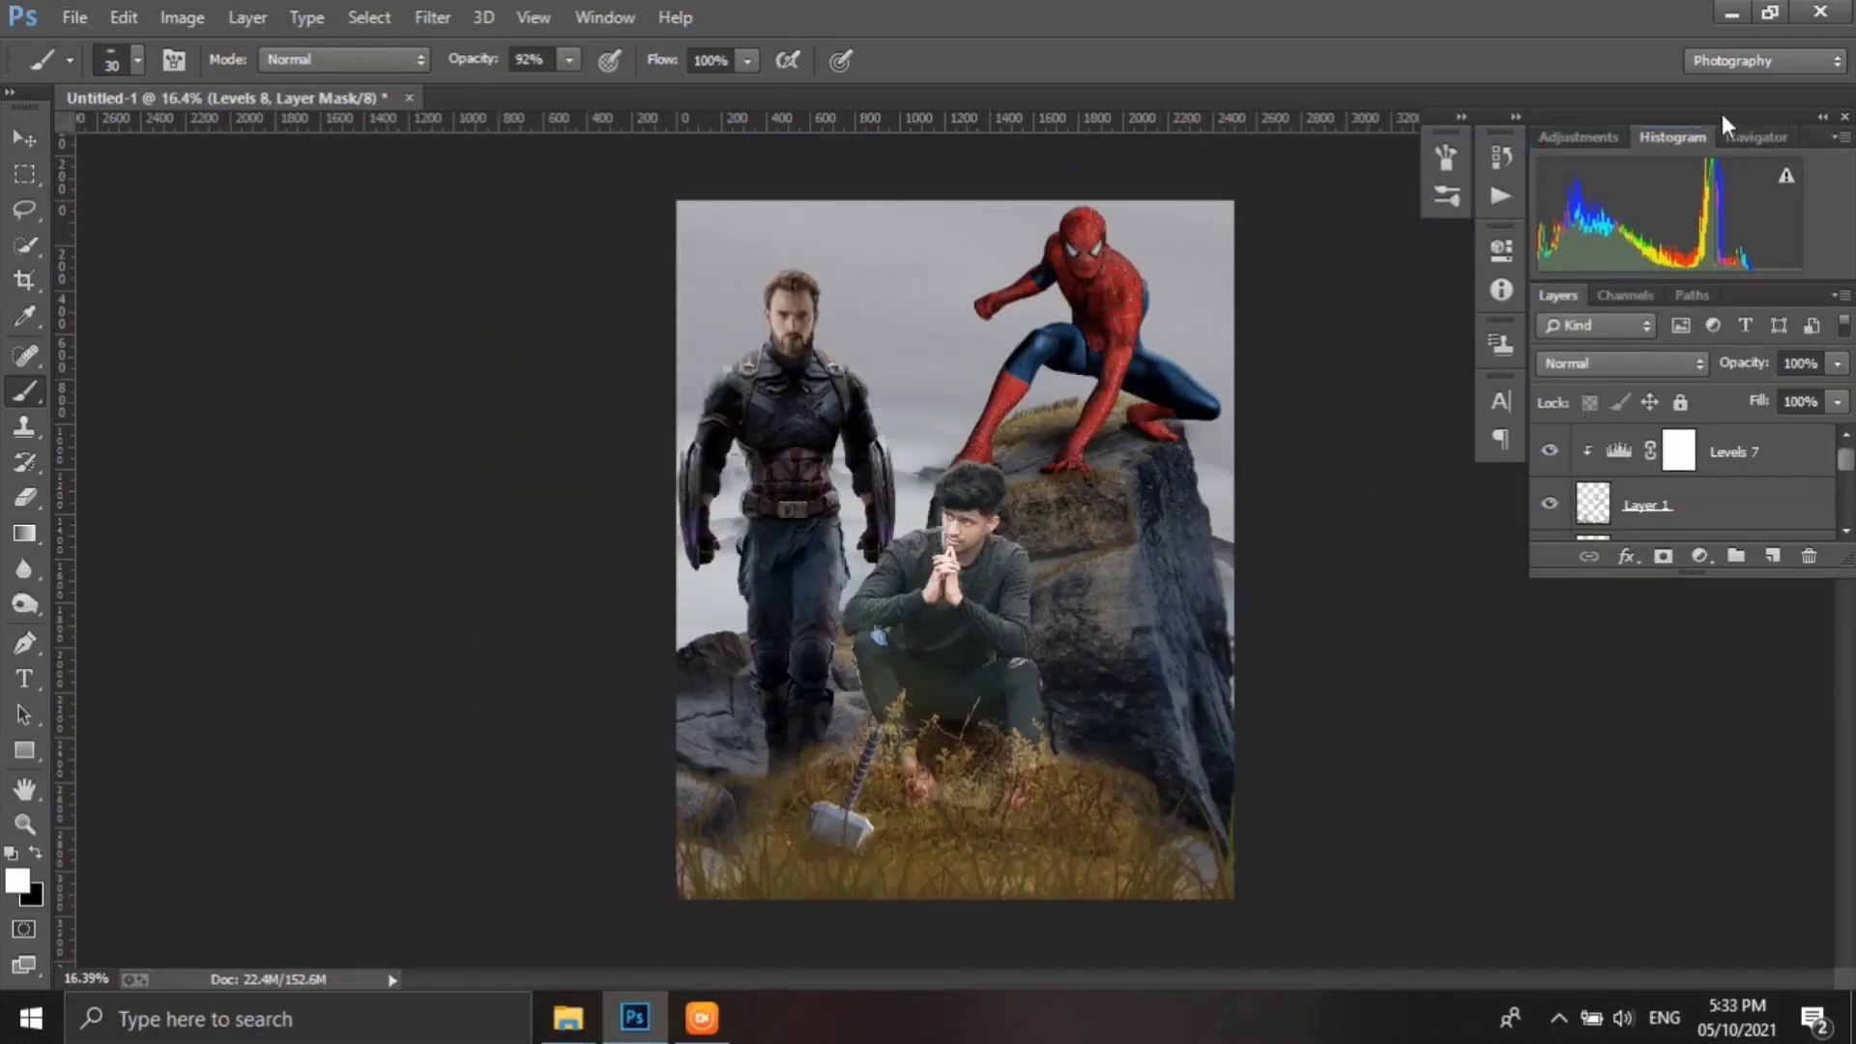
{"action": "left_click_drag", "start_coordinate": [1693, 591], "coordinate": [1699, 928]}
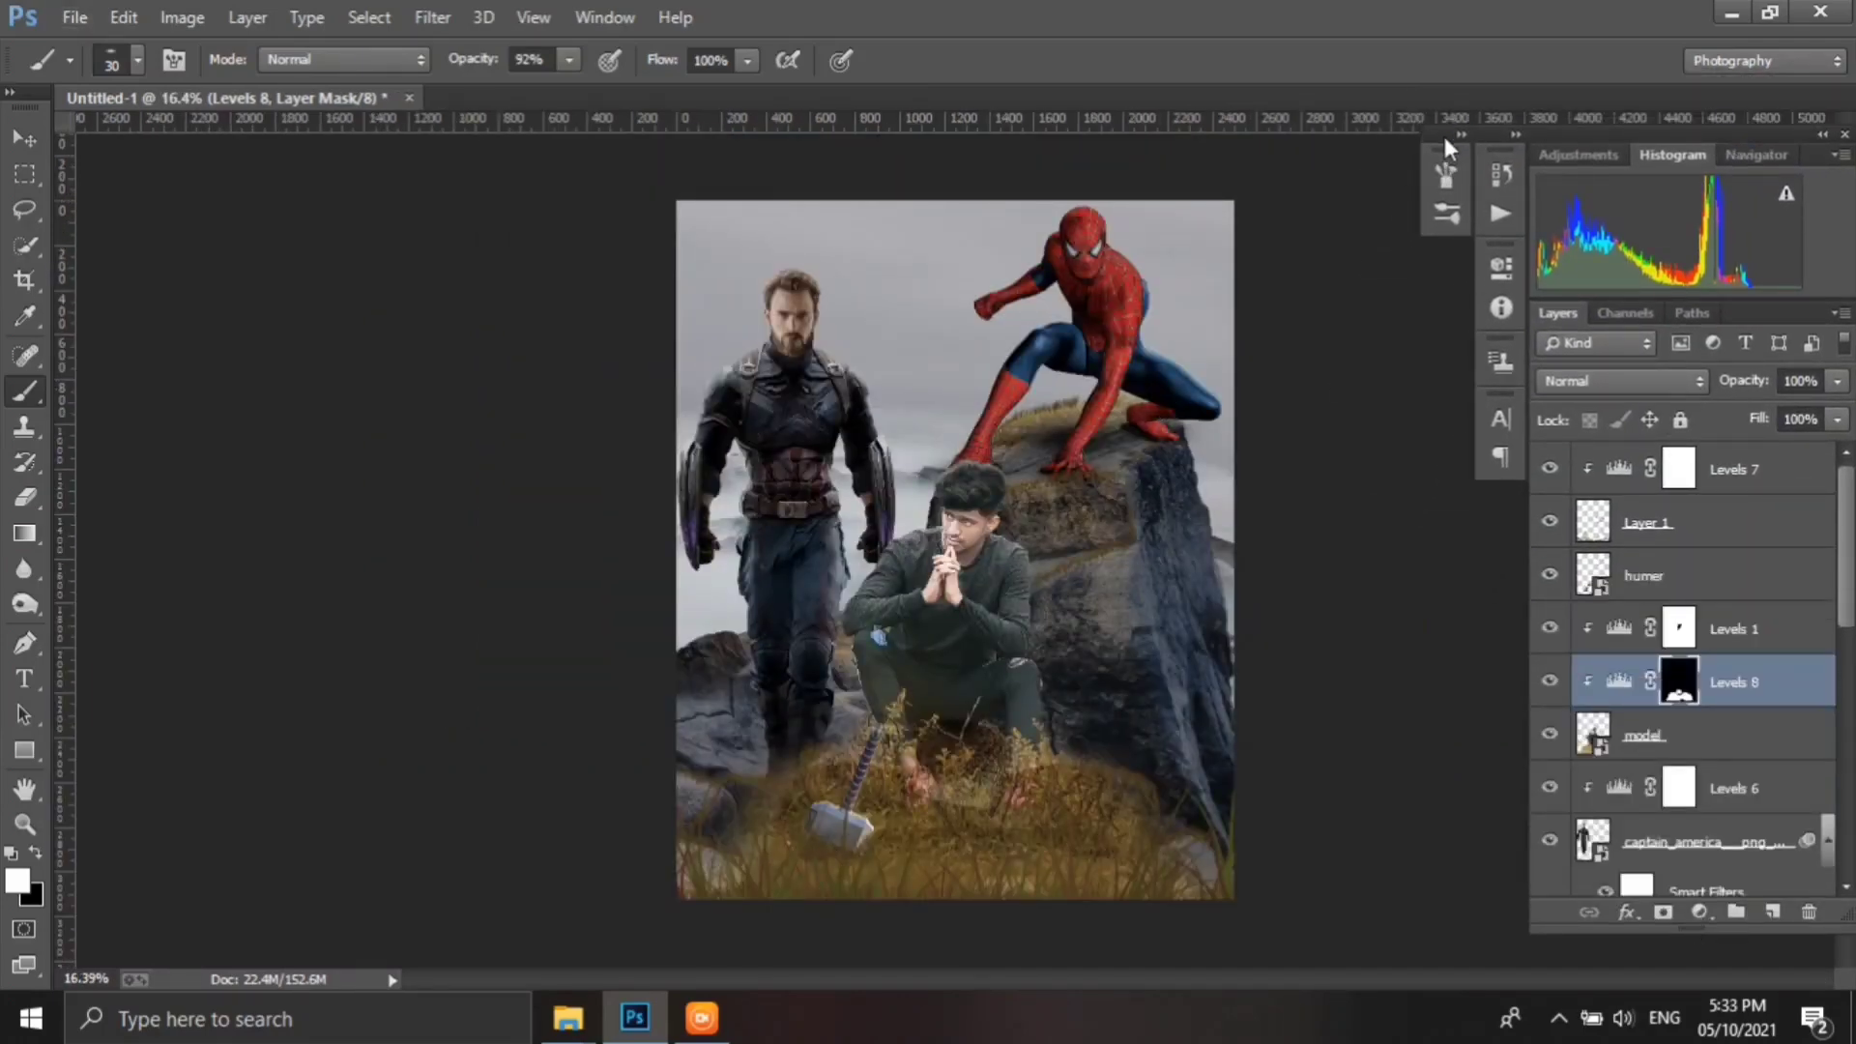
- Pick the soft round tip again and enlarge the brush to 1300 px
{"action": "left_click", "coordinate": [1446, 174]}
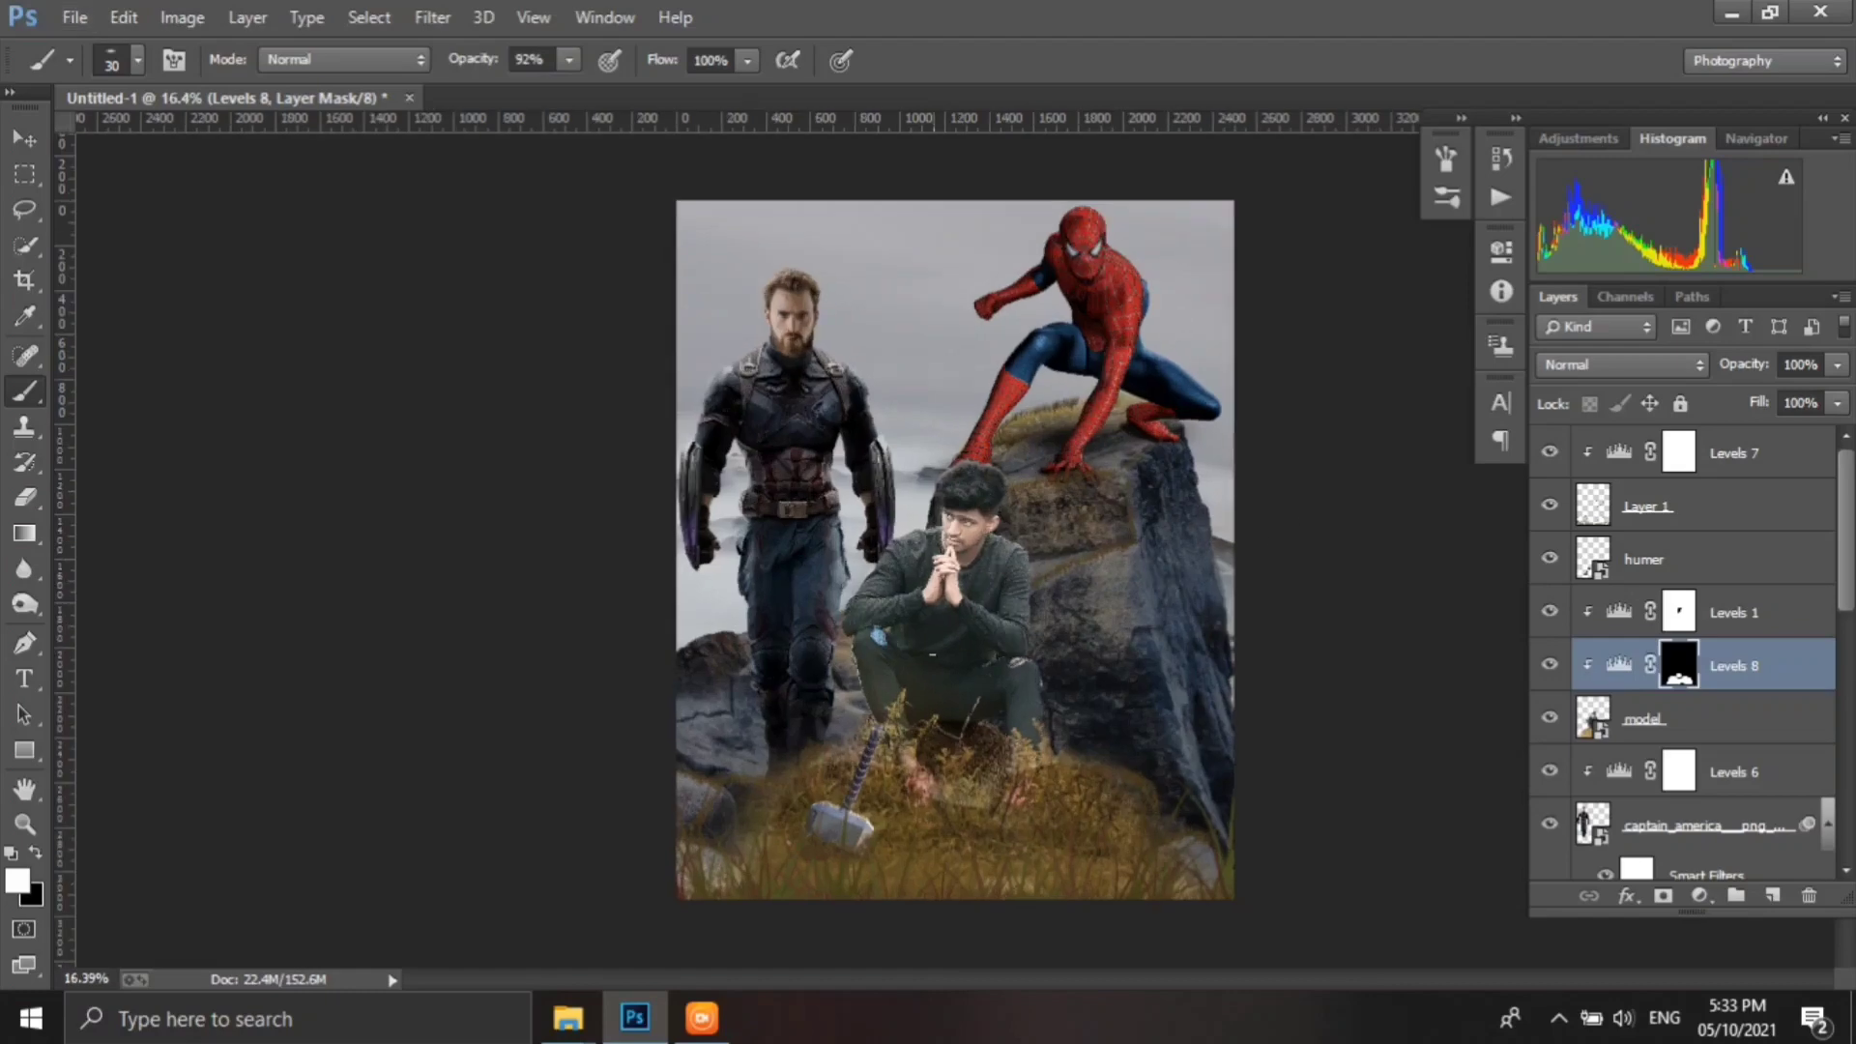
{"action": "scroll", "coordinate": [947, 575], "scroll_direction": "up", "scroll_amount": 1}
{"action": "scroll", "coordinate": [948, 575], "scroll_direction": "up", "scroll_amount": 1}
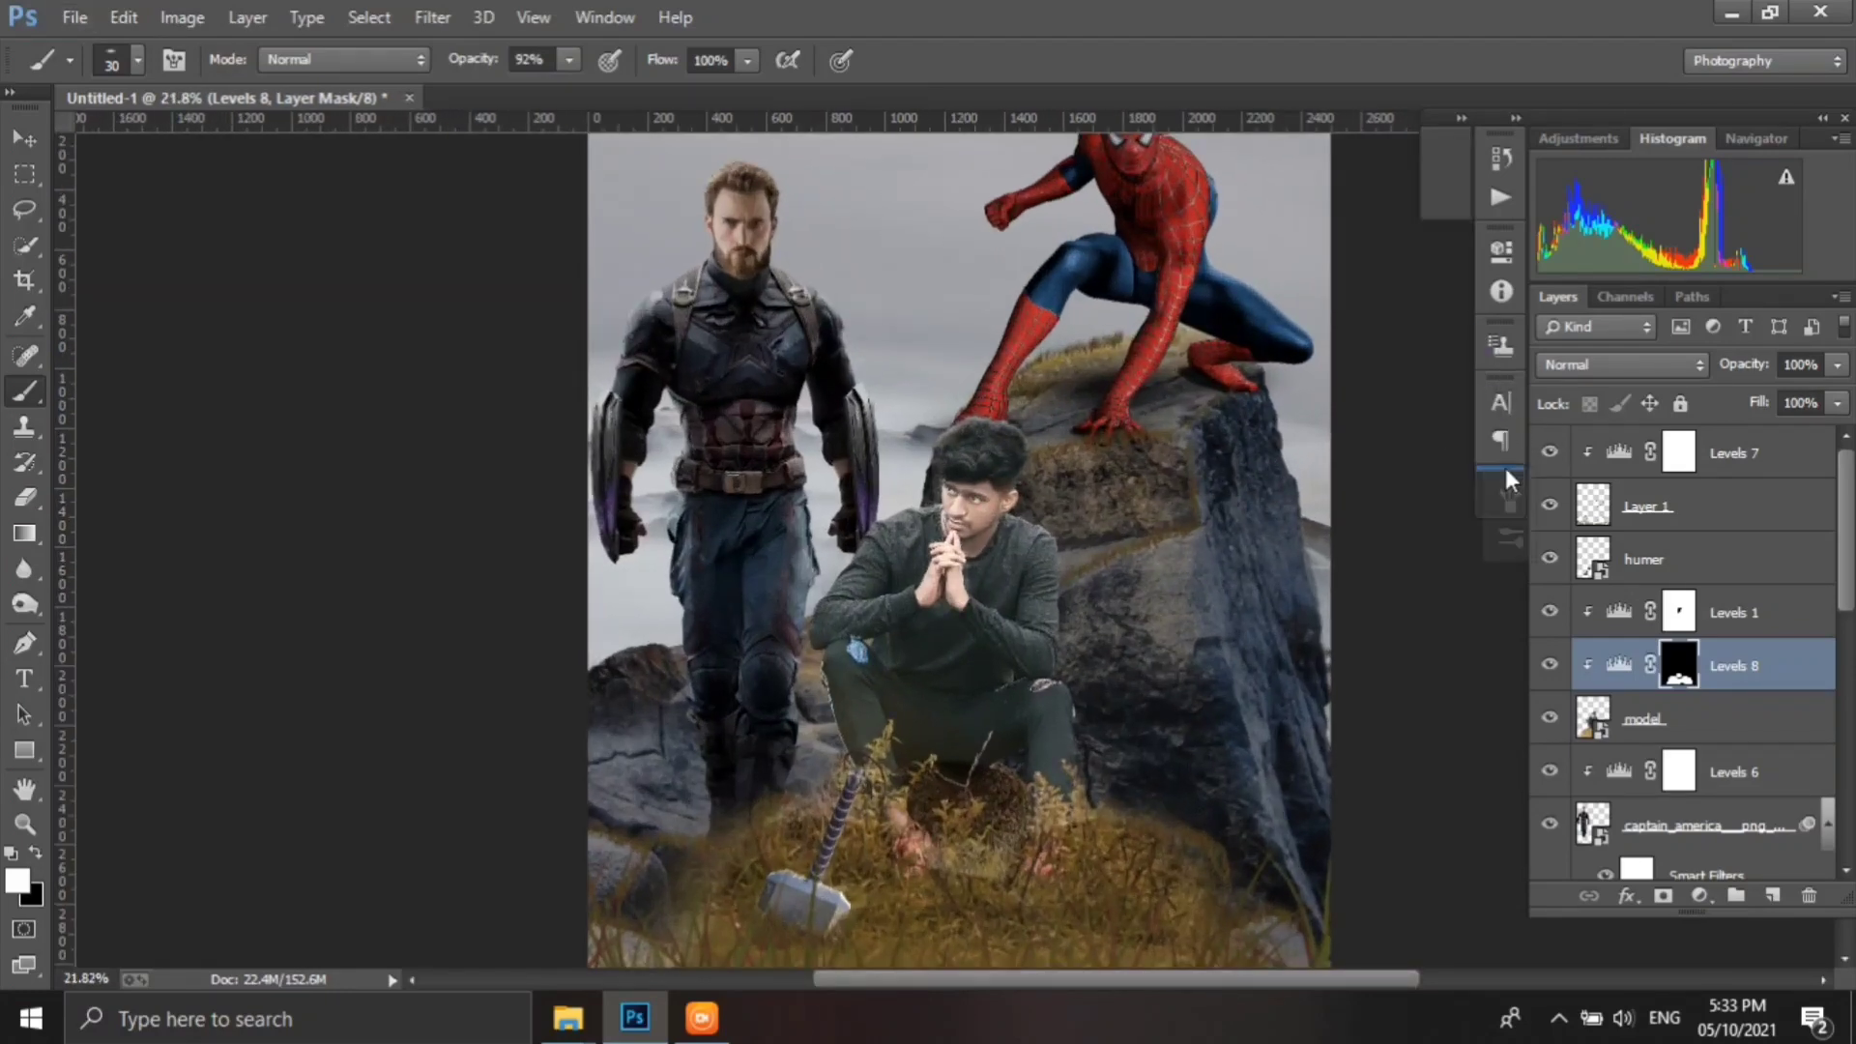
{"action": "left_click", "coordinate": [1498, 522]}
{"action": "left_click", "coordinate": [1203, 467]}
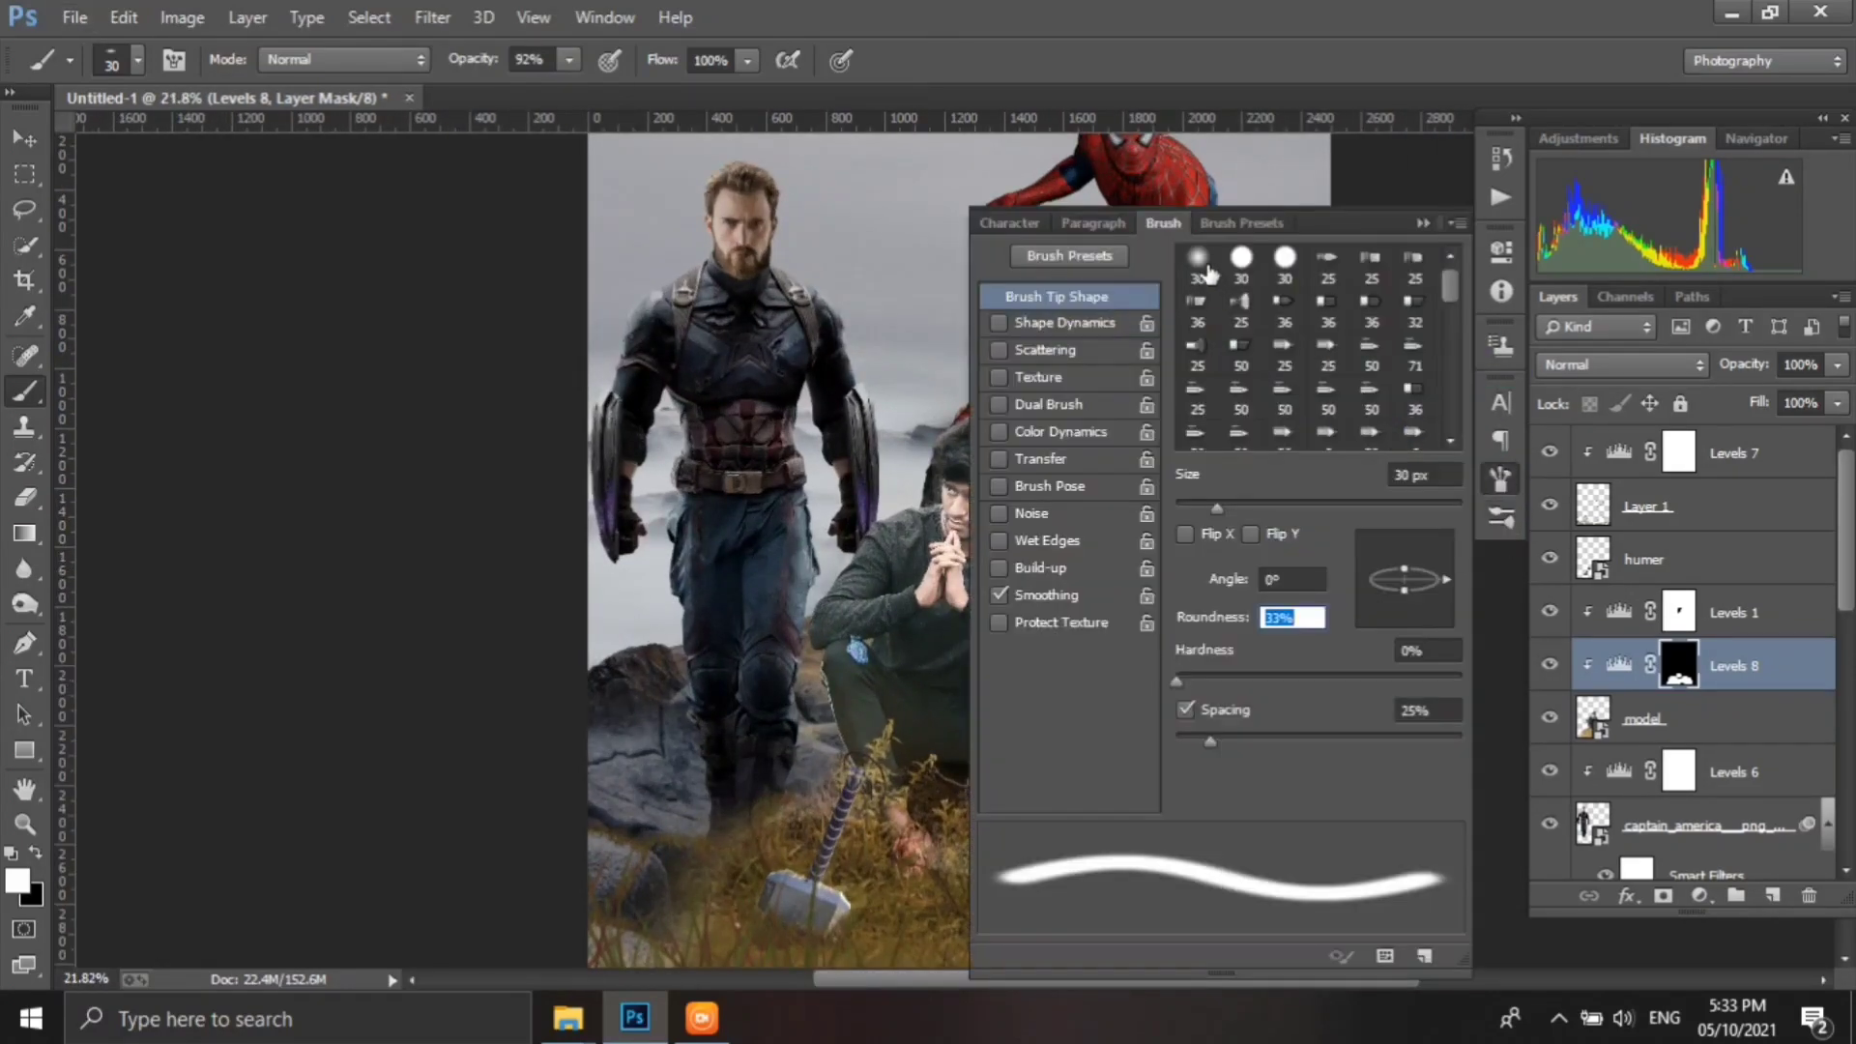
{"action": "left_click", "coordinate": [1199, 259]}
{"action": "left_click", "coordinate": [1500, 479]}
{"action": "scroll", "coordinate": [1014, 899], "scroll_direction": "up", "scroll_amount": 4}
{"action": "key", "text": "bracketright"}
{"action": "key", "text": "bracketright"}
{"action": "key", "text": "bracketright"}
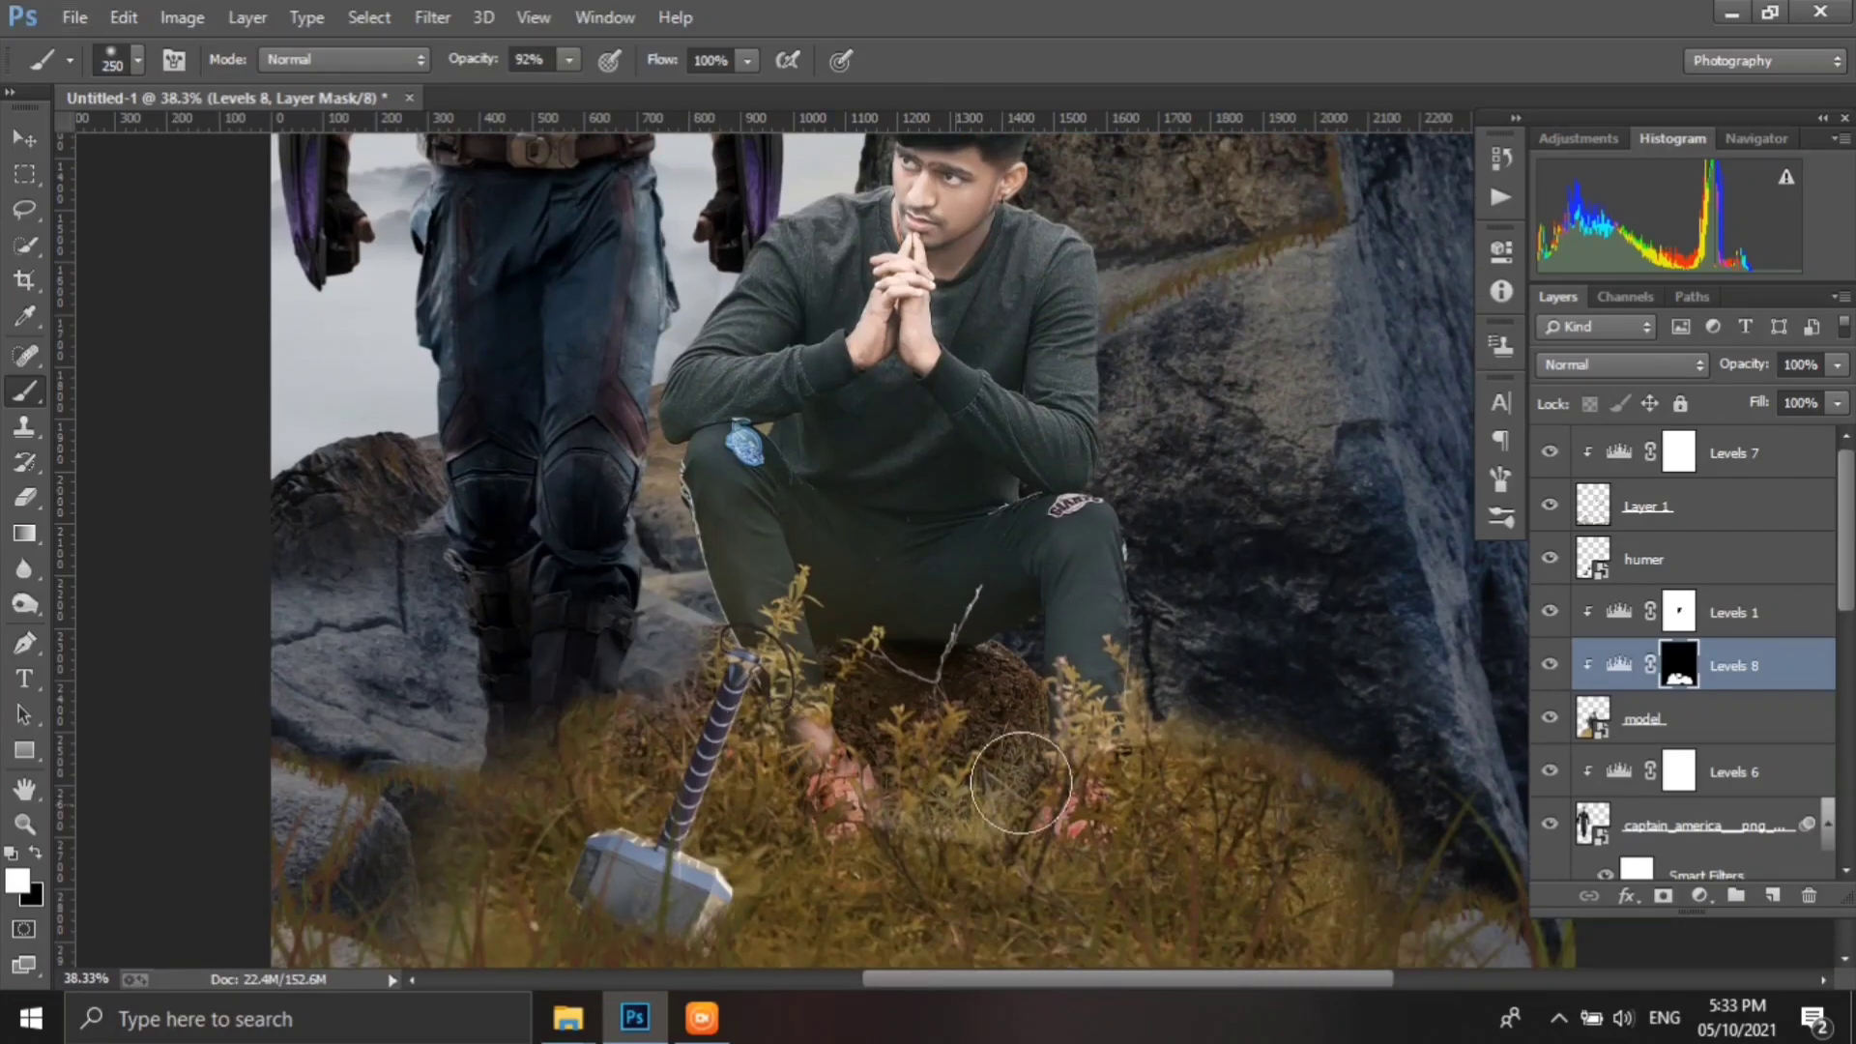
{"action": "key", "text": "bracketright"}
{"action": "key", "text": "bracketright"}
{"action": "key", "text": "bracketright"}
{"action": "scroll", "coordinate": [967, 821], "scroll_direction": "down", "scroll_amount": 7}
- Place the uldig building photo as an embedded layer behind Captain America
{"action": "scroll", "coordinate": [1711, 709], "scroll_direction": "down", "scroll_amount": 5}
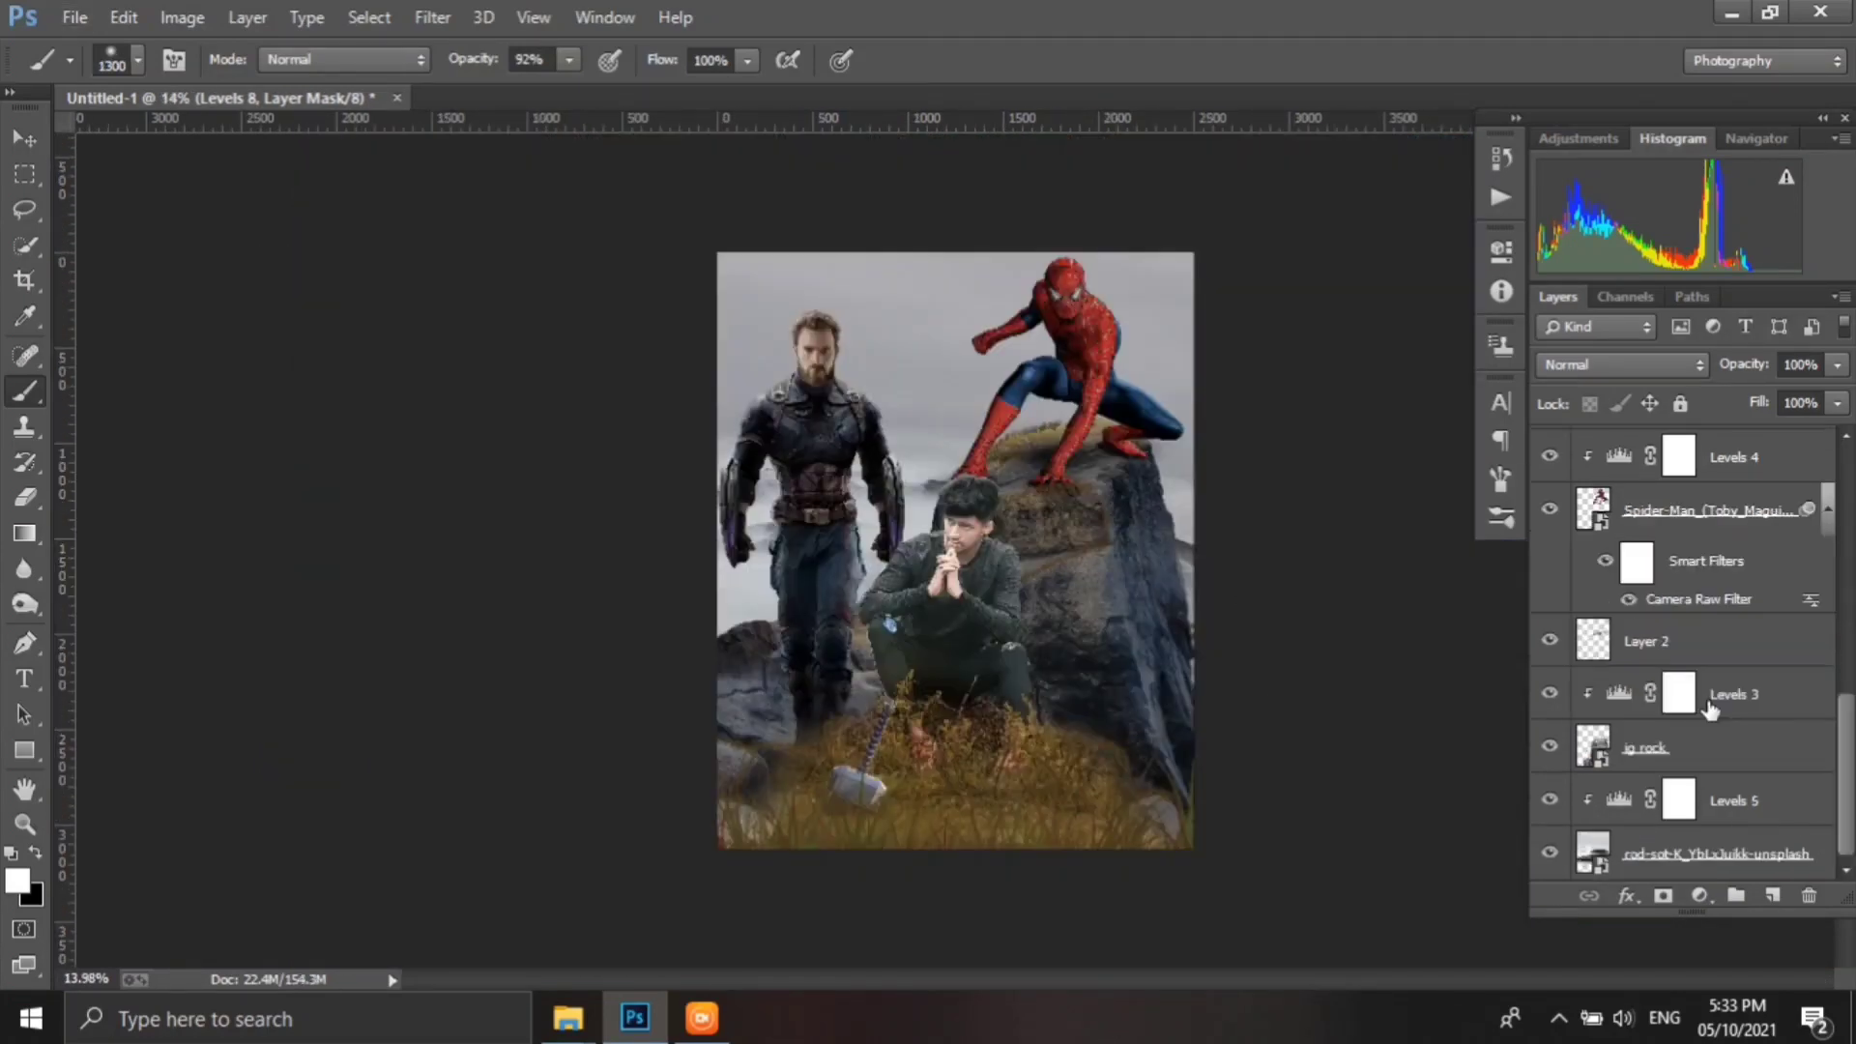
{"action": "left_click", "coordinate": [1758, 799]}
{"action": "left_click", "coordinate": [74, 17]}
{"action": "left_click", "coordinate": [290, 417]}
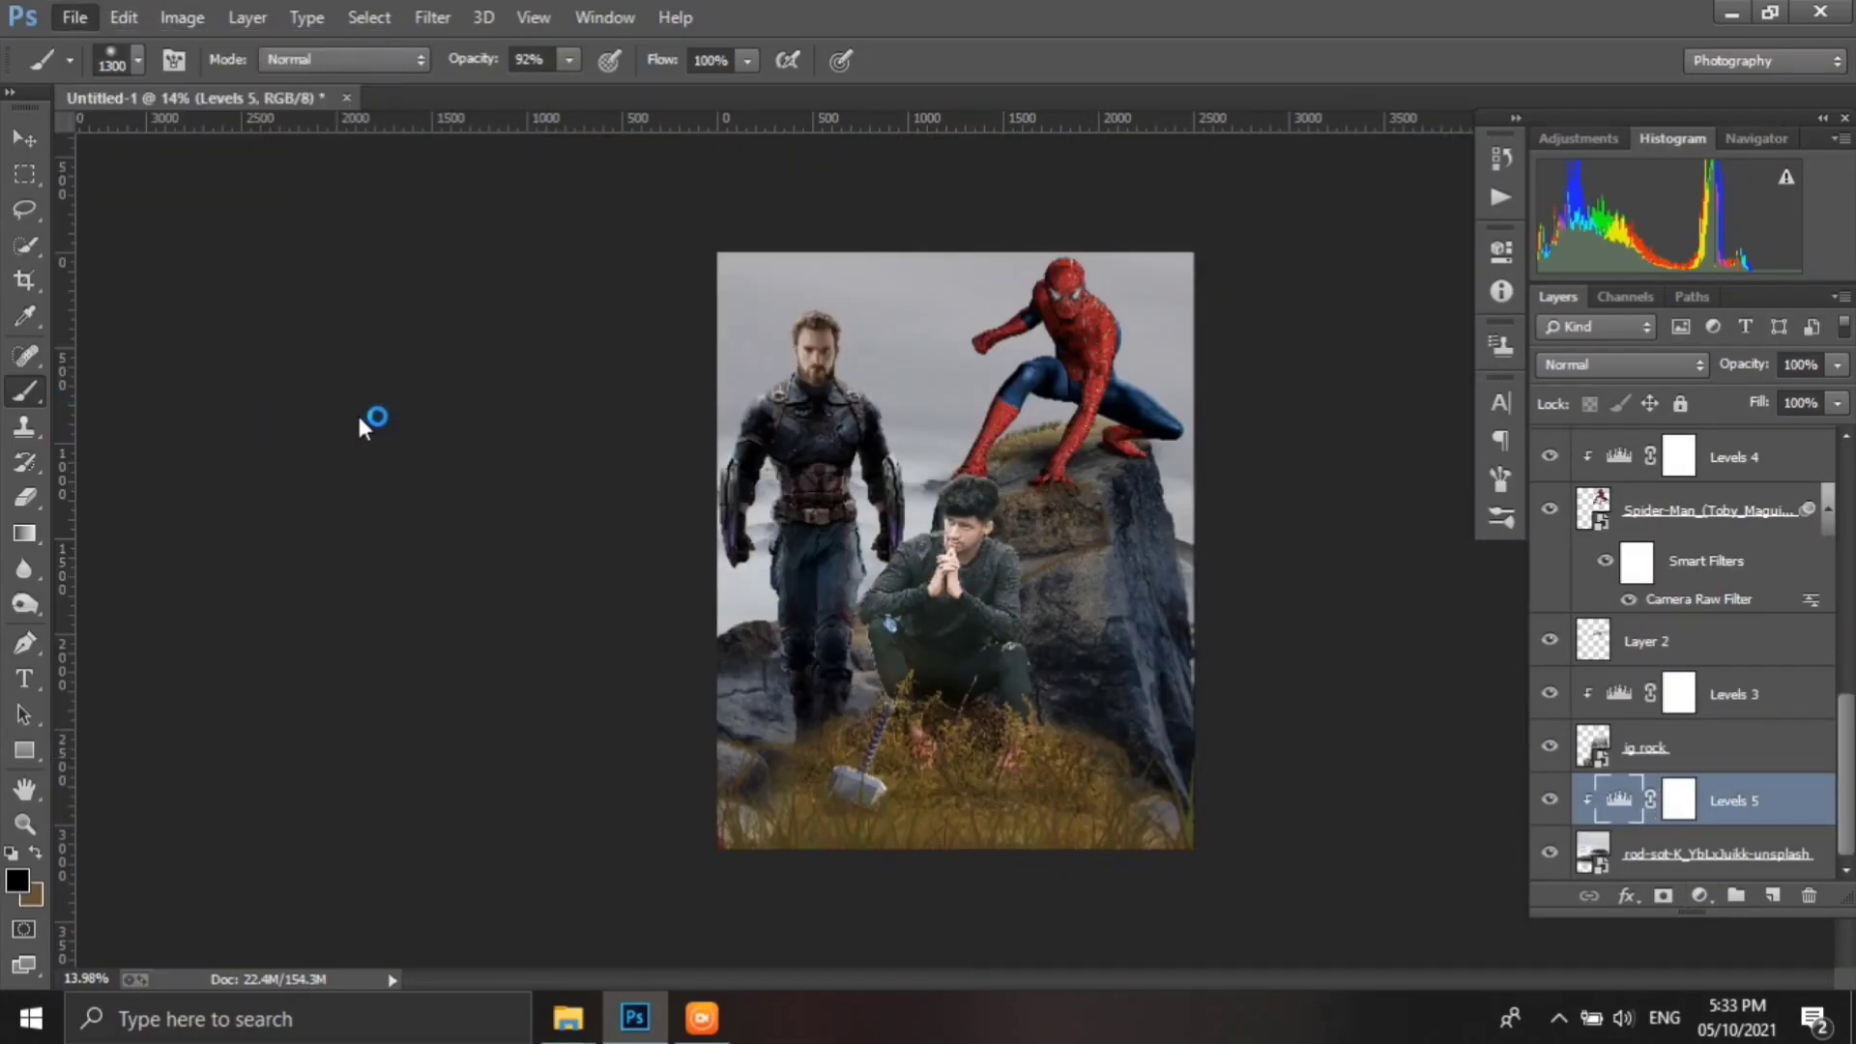
{"action": "left_click", "coordinate": [1450, 226]}
{"action": "double_click", "coordinate": [1450, 226]}
{"action": "key", "text": "Return"}
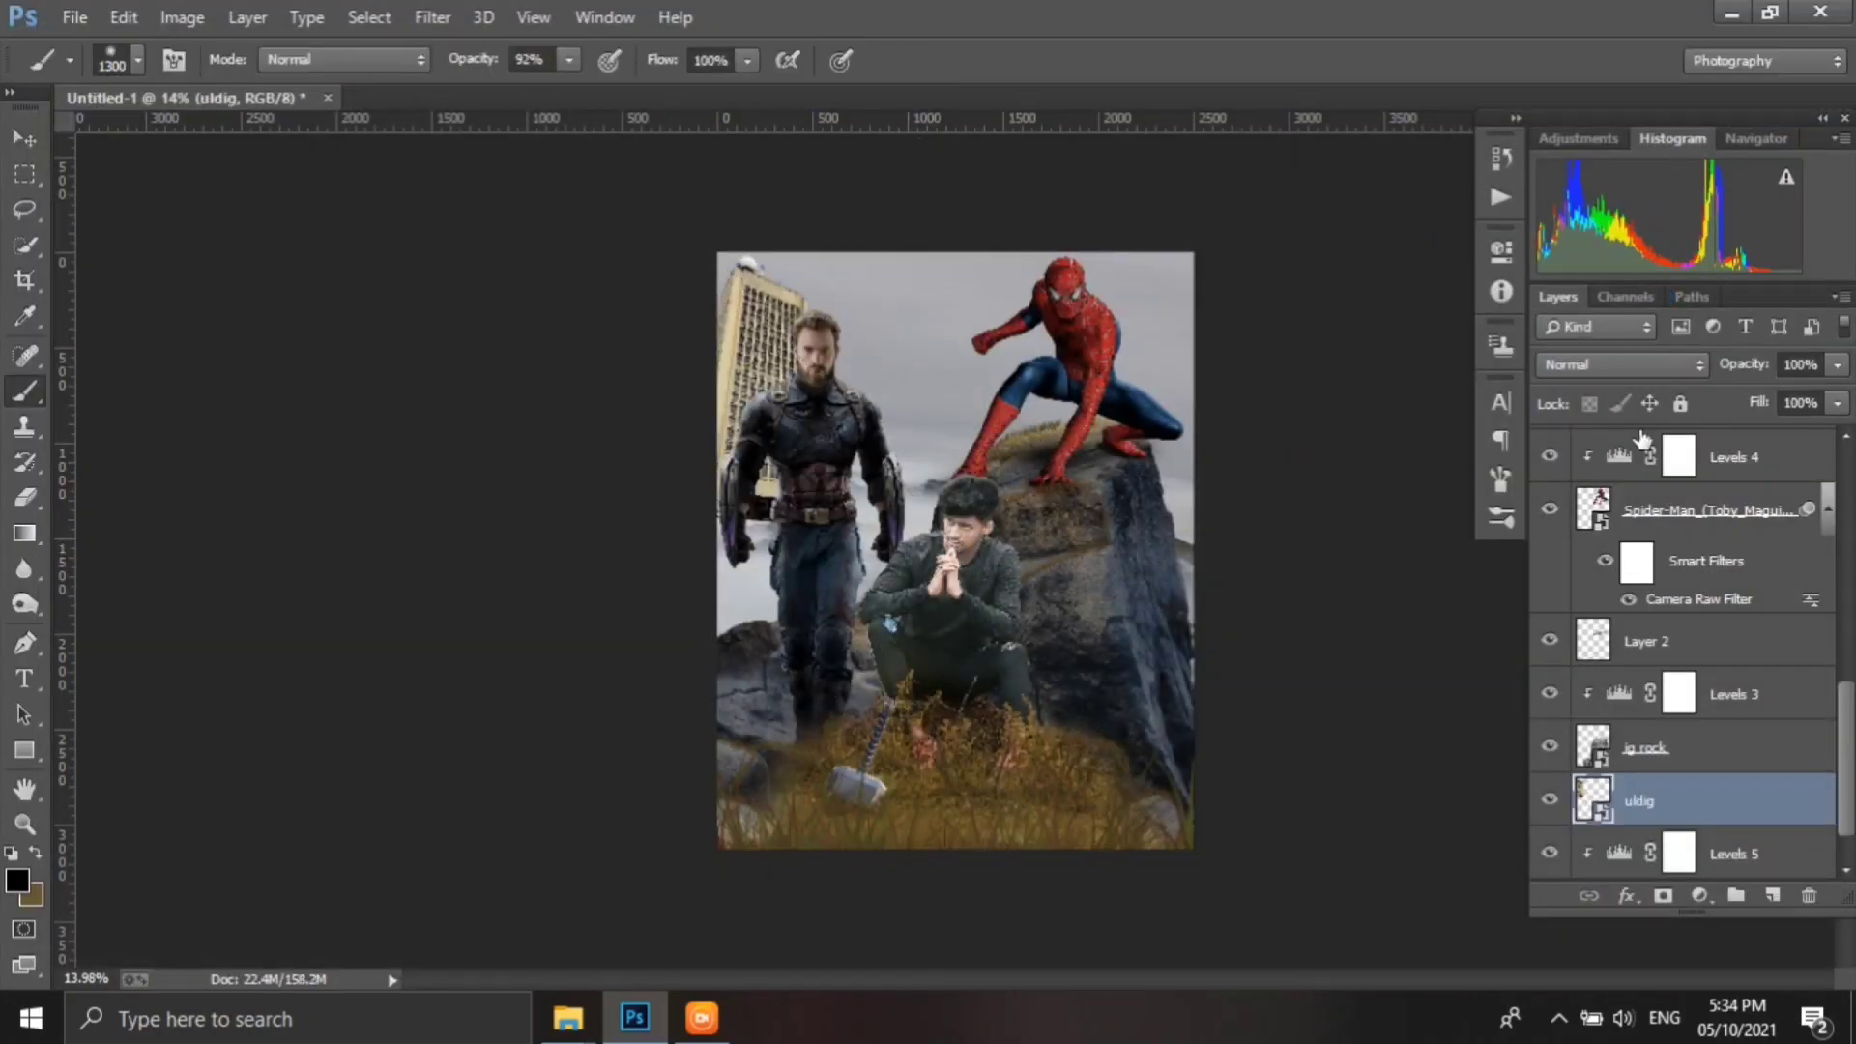
{"action": "mouse_move", "coordinate": [1712, 304]}
{"action": "left_mouse_down"}
{"action": "mouse_move", "coordinate": [1744, 281]}
{"action": "mouse_move", "coordinate": [1622, 381]}
{"action": "left_mouse_up"}
- Add a Levels layer clipped to uldig with midtone 0.58 and output black 84
{"action": "left_click", "coordinate": [1699, 895]}
{"action": "left_click", "coordinate": [1579, 437]}
{"action": "left_click", "coordinate": [1263, 694]}
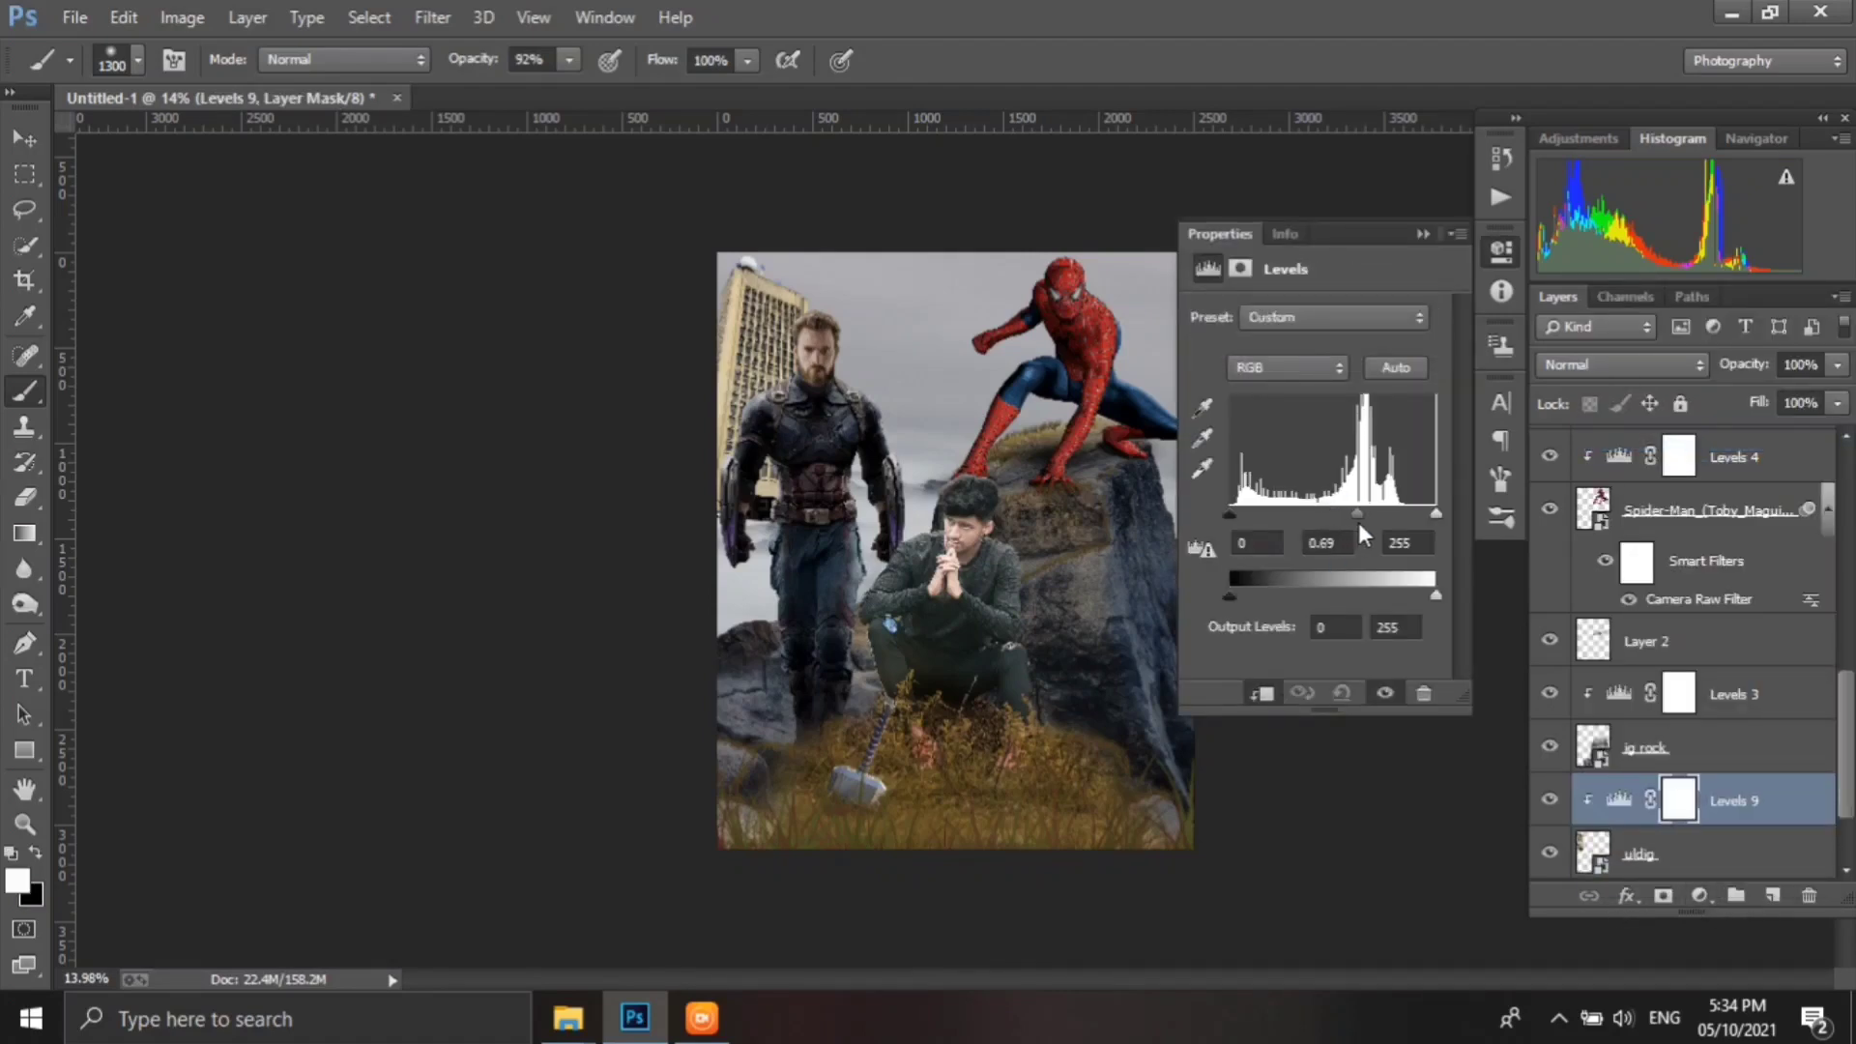
{"action": "left_click_drag", "start_coordinate": [1359, 522], "coordinate": [1368, 518]}
{"action": "left_click_drag", "start_coordinate": [1230, 596], "coordinate": [1297, 597]}
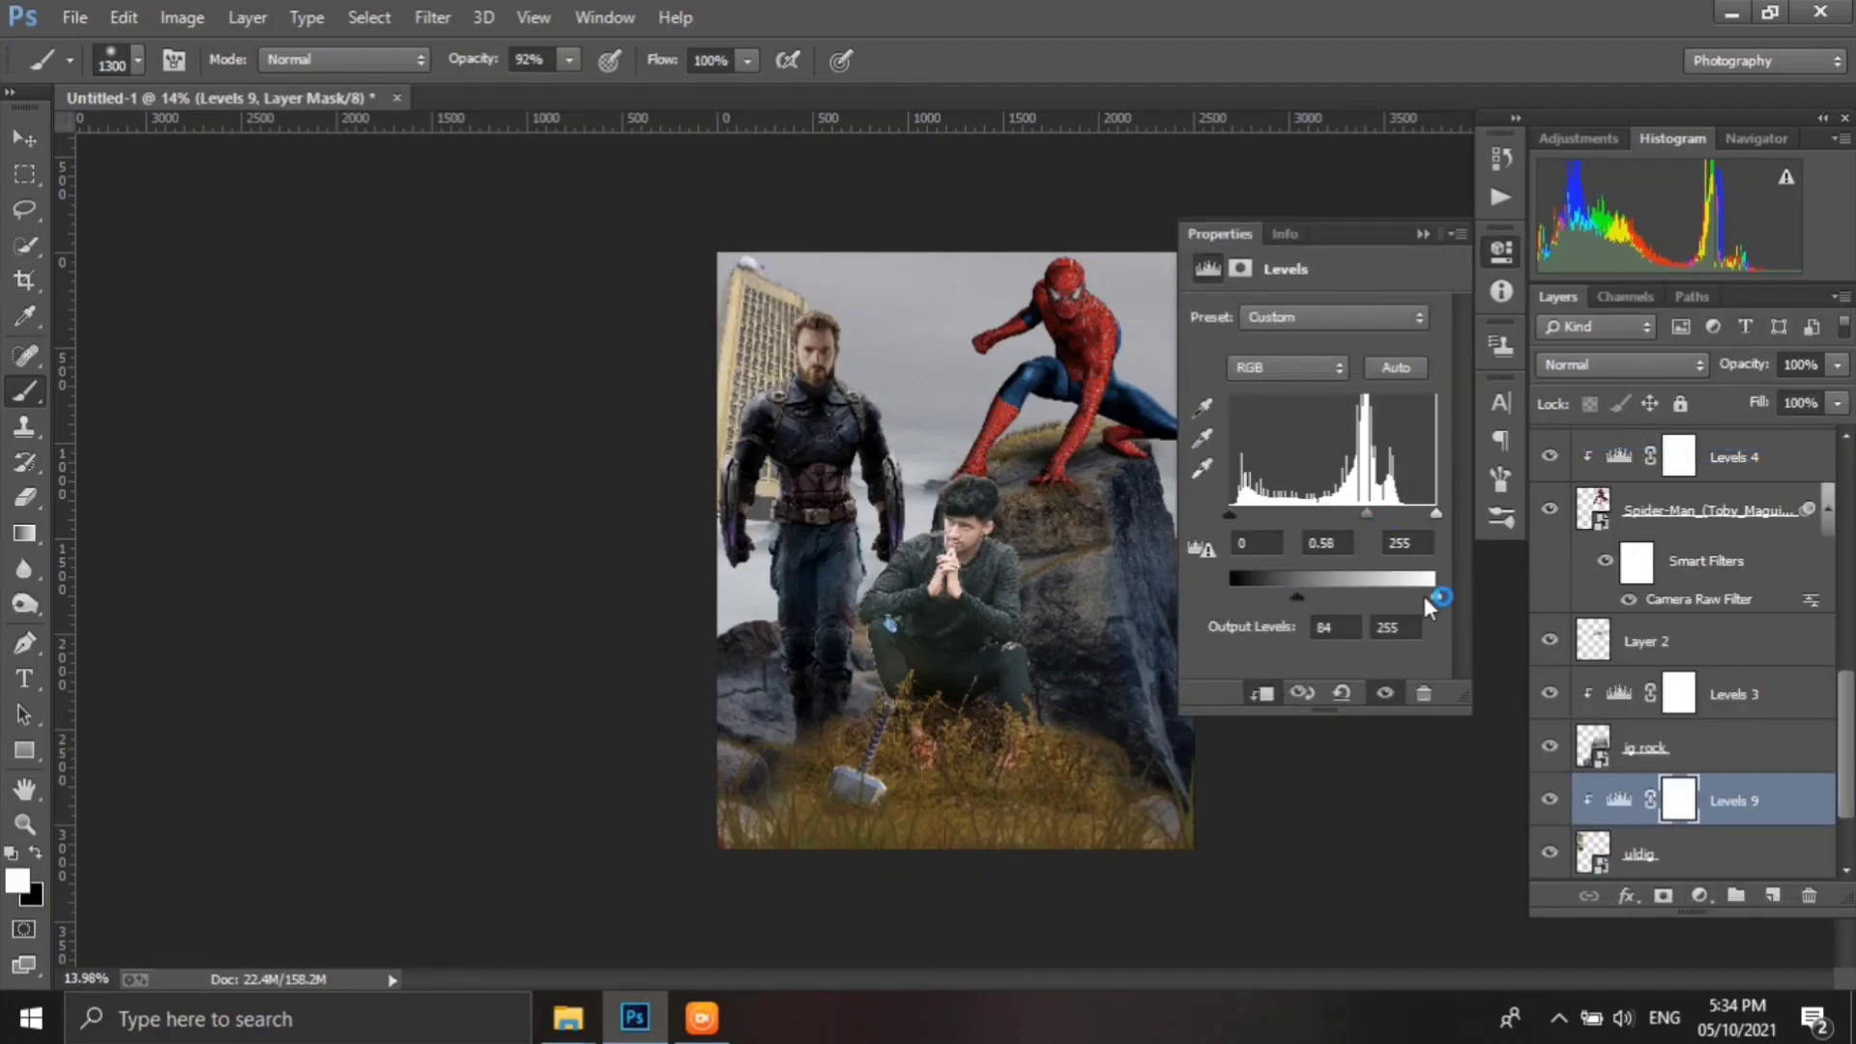
{"action": "left_click", "coordinate": [1423, 234]}
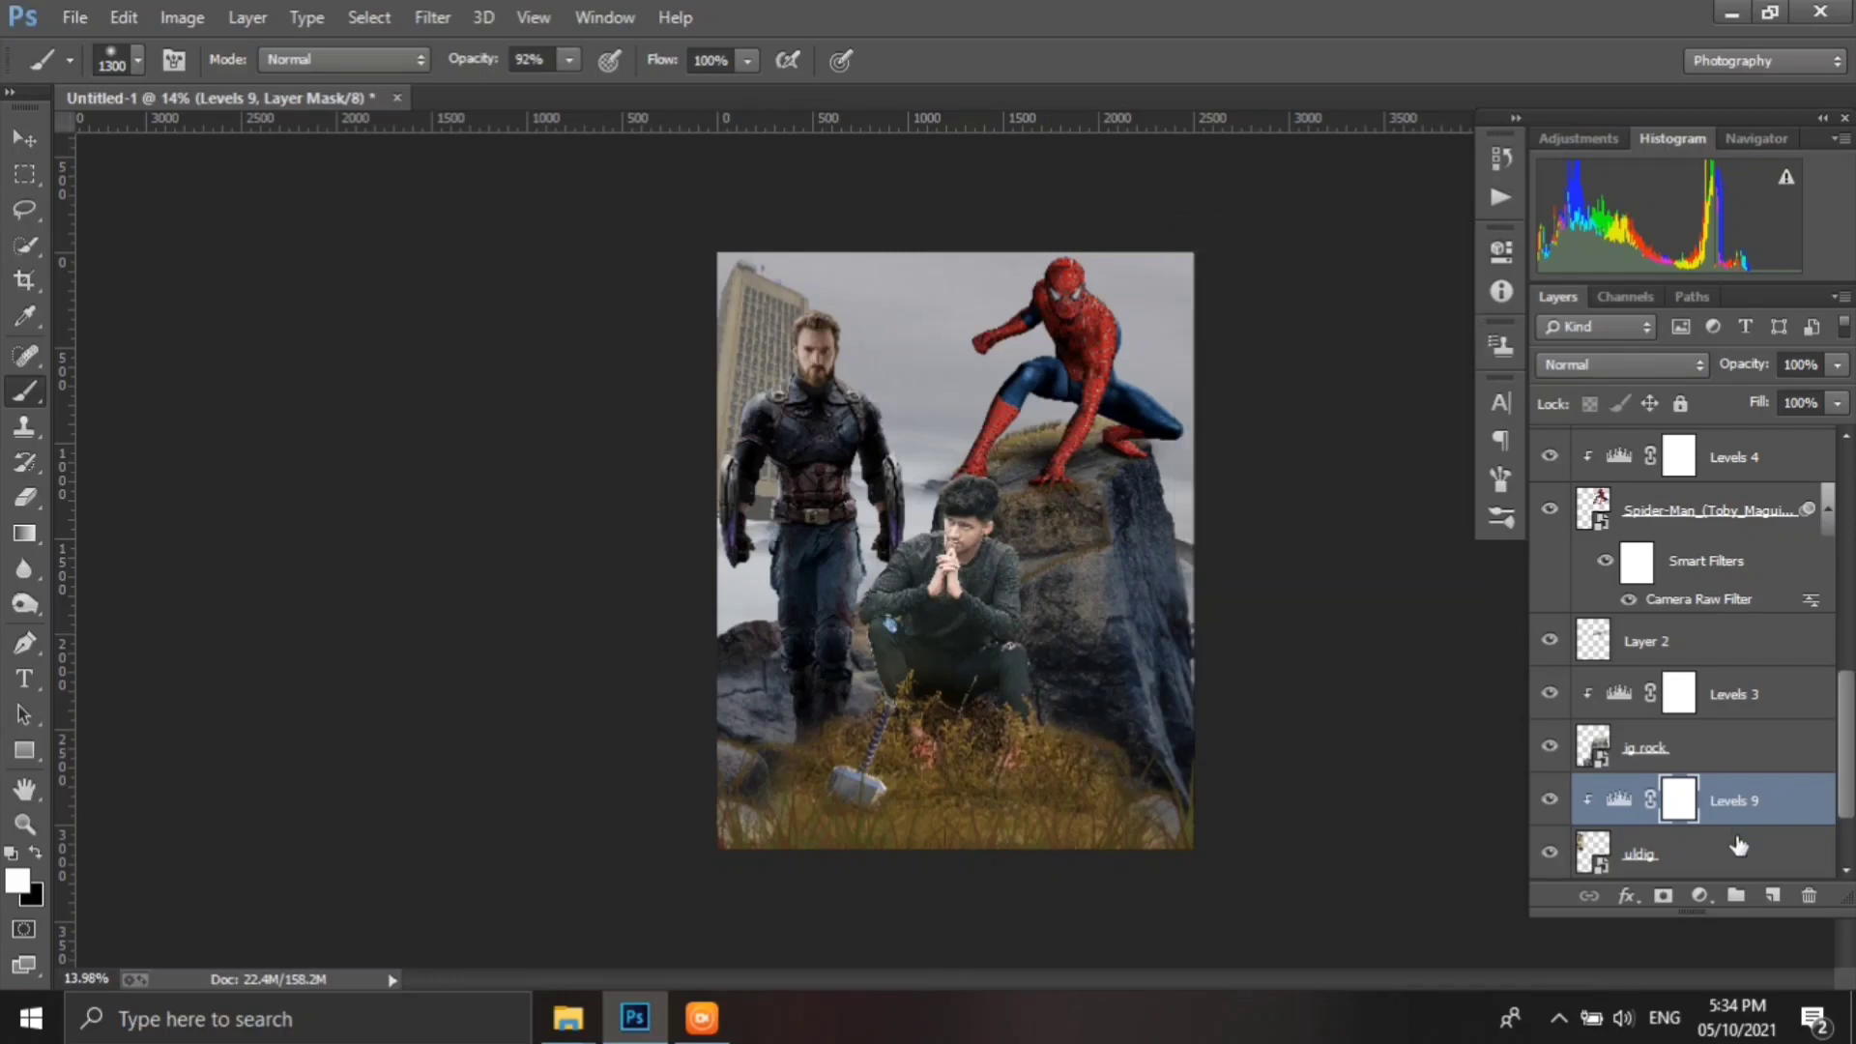
{"action": "scroll", "coordinate": [1737, 847], "scroll_direction": "down", "scroll_amount": 2}
{"action": "left_click", "coordinate": [1740, 765]}
- Add a layer mask to the uldig building layer and pick the Gradient tool
{"action": "left_click", "coordinate": [1663, 895]}
{"action": "key", "text": "g"}
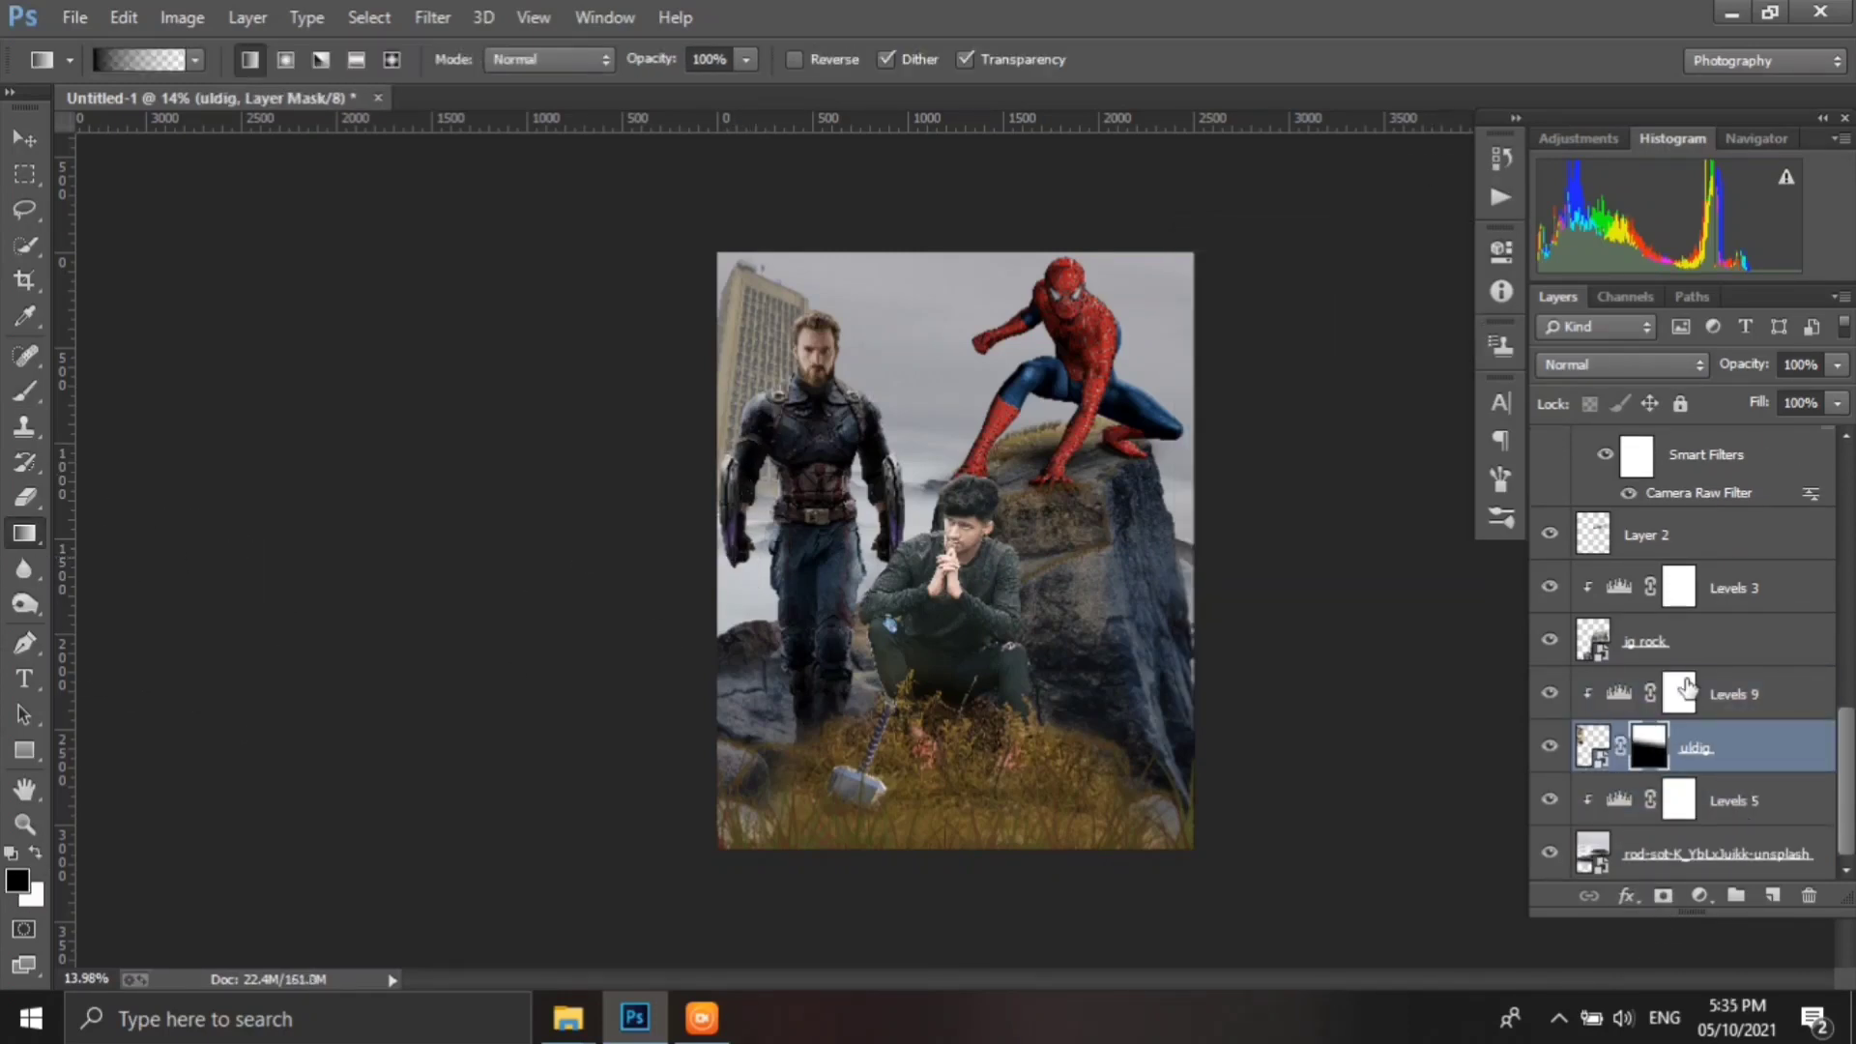
{"action": "key", "text": "ctrl+0"}
{"action": "scroll", "coordinate": [1692, 676], "scroll_direction": "up", "scroll_amount": 3}
{"action": "scroll", "coordinate": [1691, 676], "scroll_direction": "up", "scroll_amount": 3}
- Add a Levels adjustment at default settings clipped above the hammer layer
{"action": "left_click", "coordinate": [1550, 559], "text": "alt"}
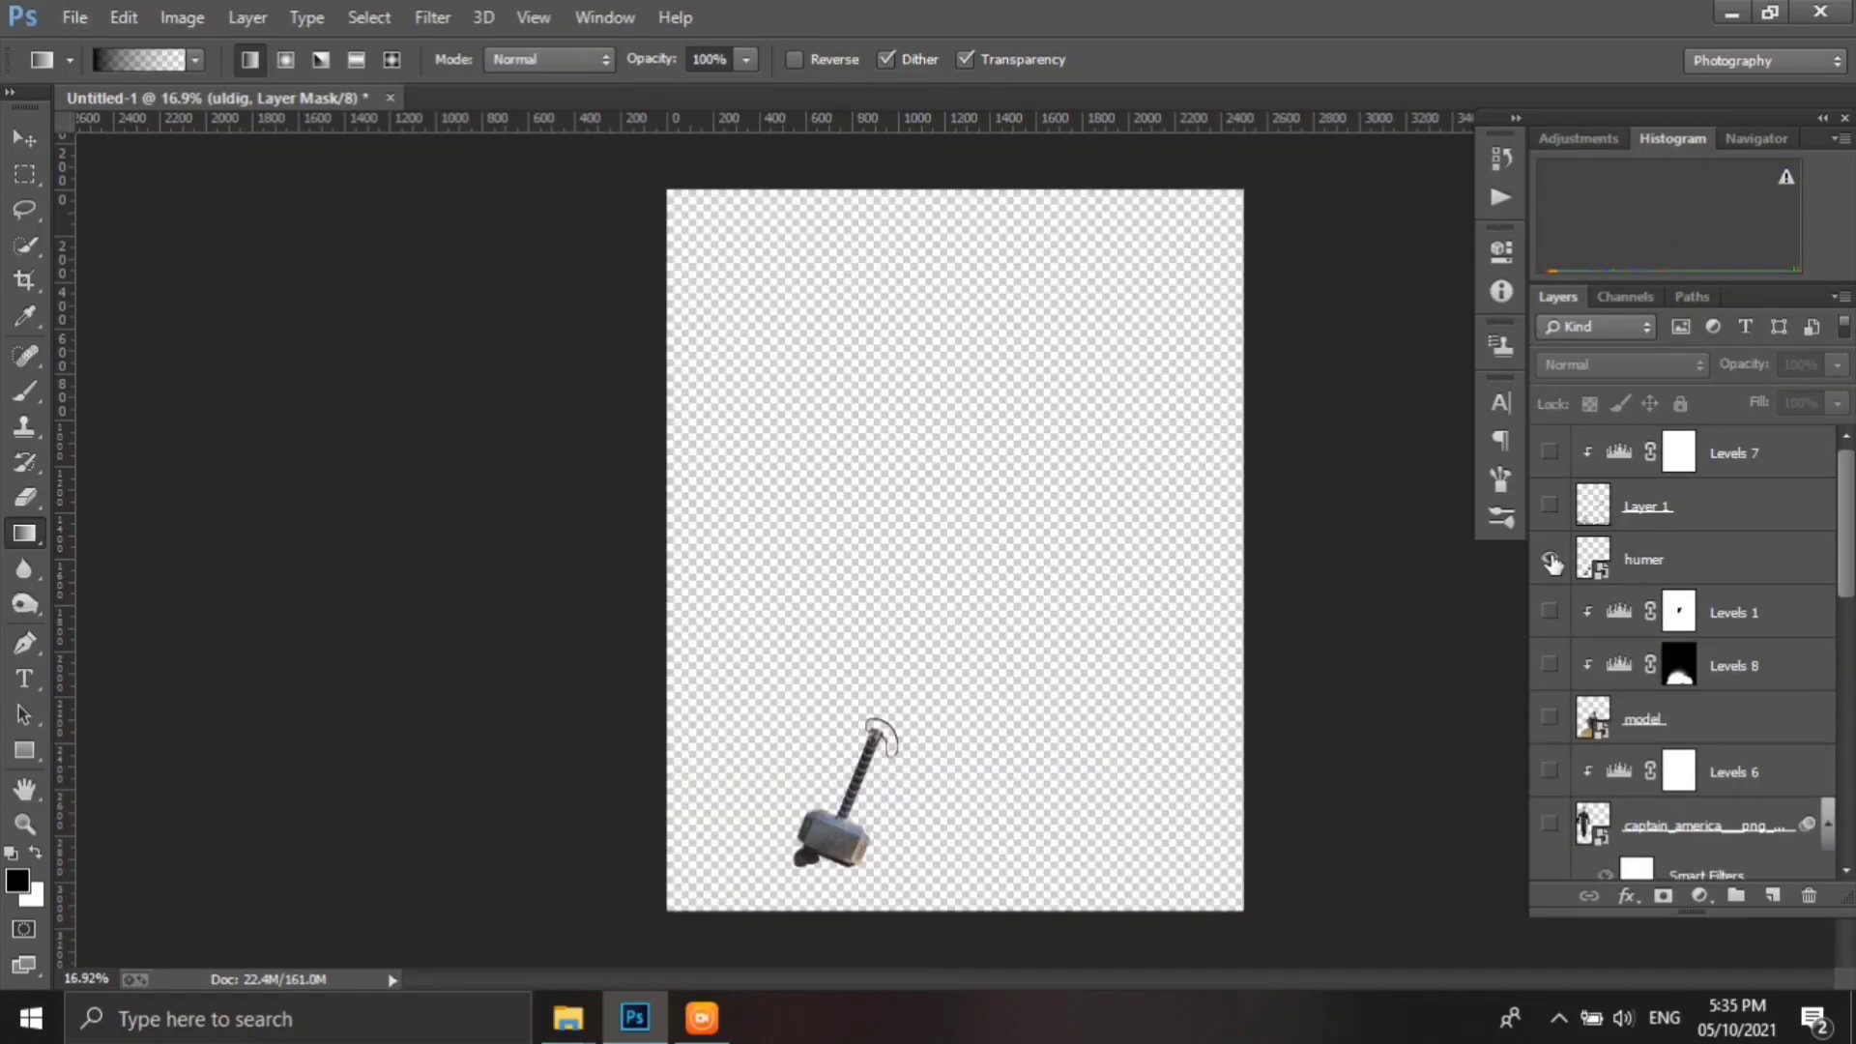
{"action": "left_click", "coordinate": [1692, 558]}
{"action": "left_click", "coordinate": [1699, 895]}
{"action": "left_click", "coordinate": [1643, 440]}
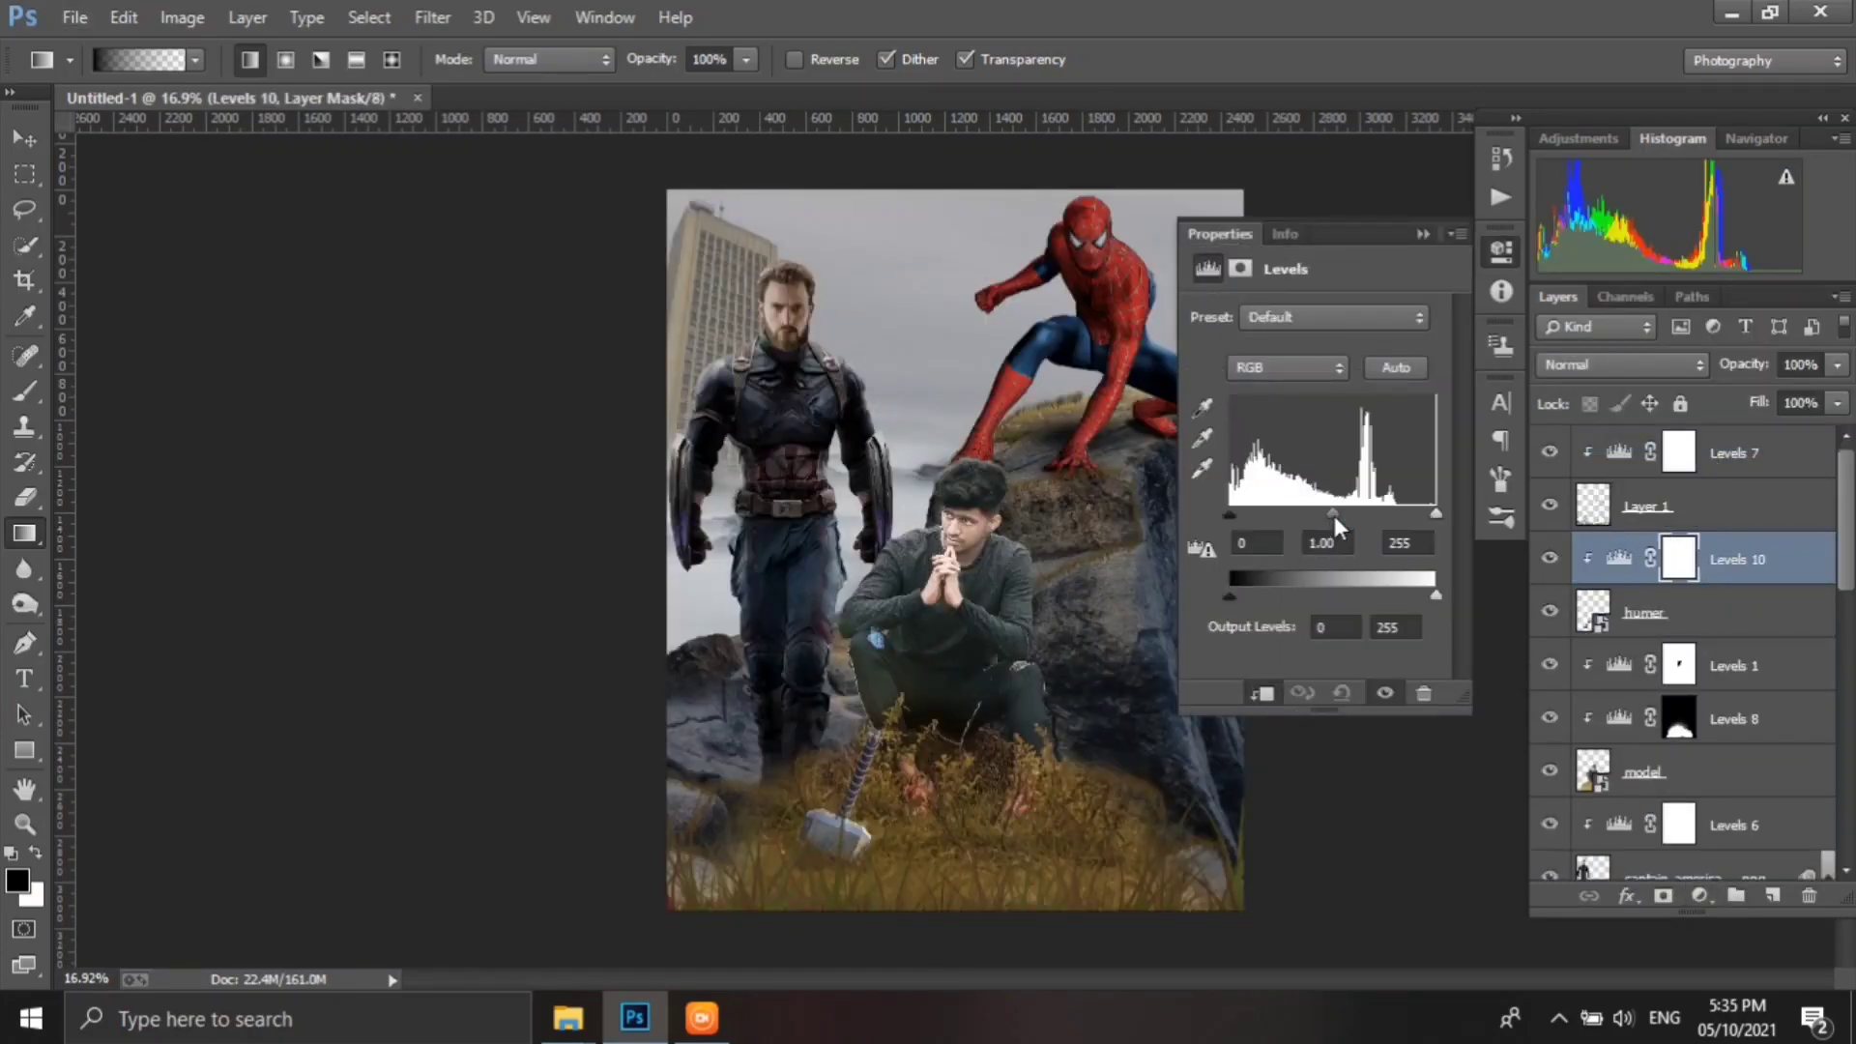
{"action": "left_click", "coordinate": [1423, 234]}
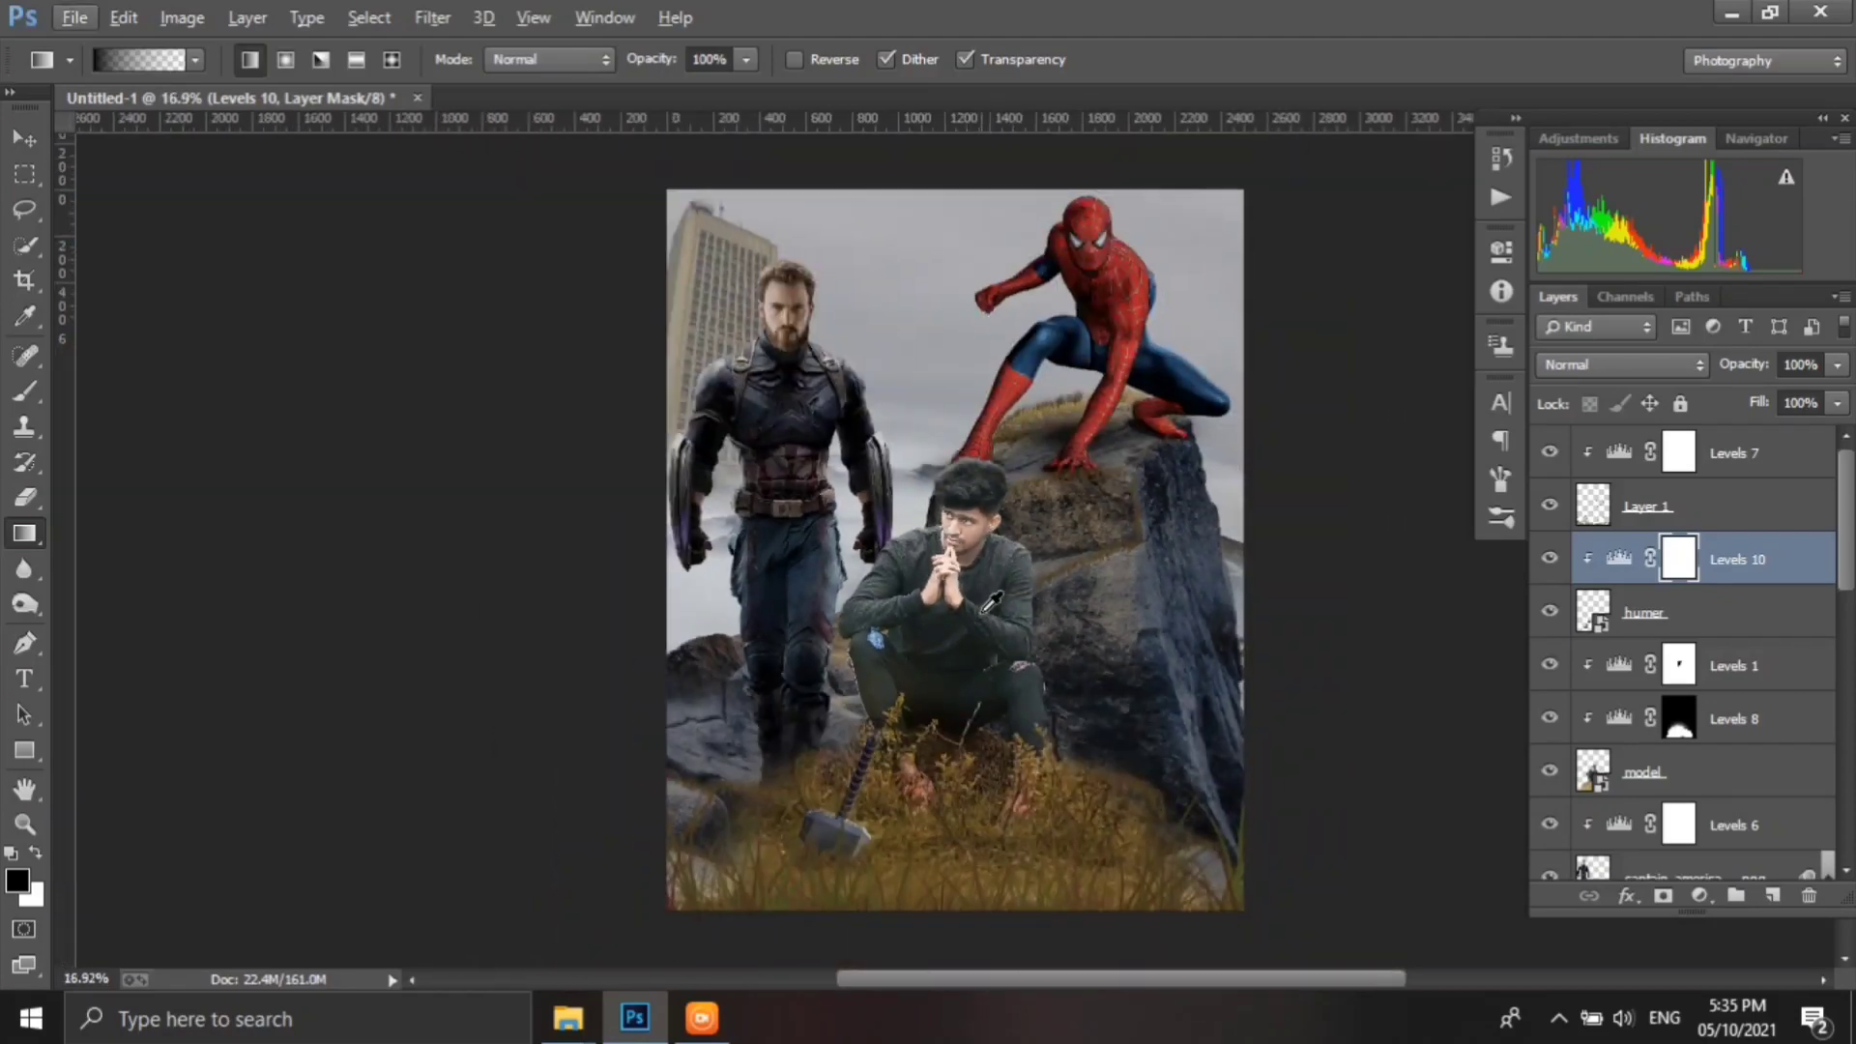
{"action": "scroll", "coordinate": [1786, 745], "scroll_direction": "down", "scroll_amount": 3}
{"action": "scroll", "coordinate": [1787, 745], "scroll_direction": "down", "scroll_amount": 2}
- Create Layer 4 and paint large soft white brush dabs in the sky
{"action": "left_click", "coordinate": [1772, 895]}
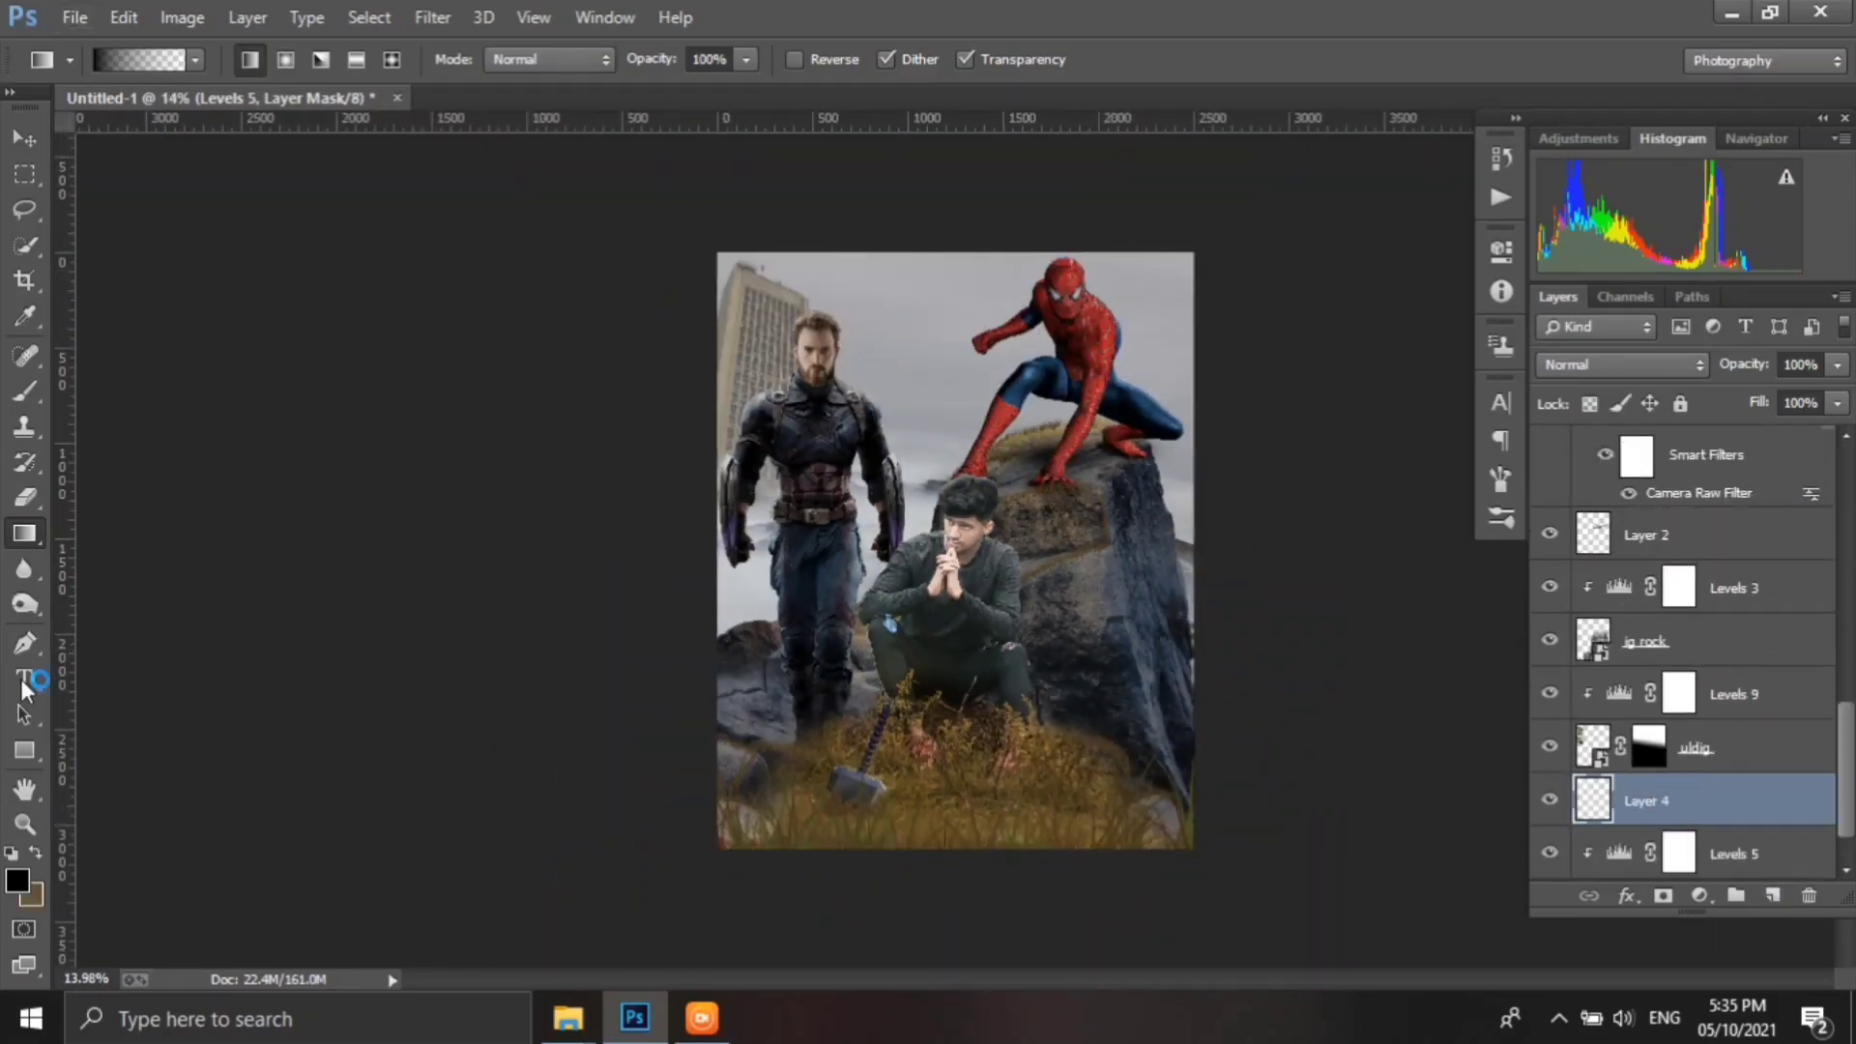
{"action": "left_click", "coordinate": [17, 879]}
{"action": "key", "text": "Return"}
{"action": "left_click", "coordinate": [25, 392]}
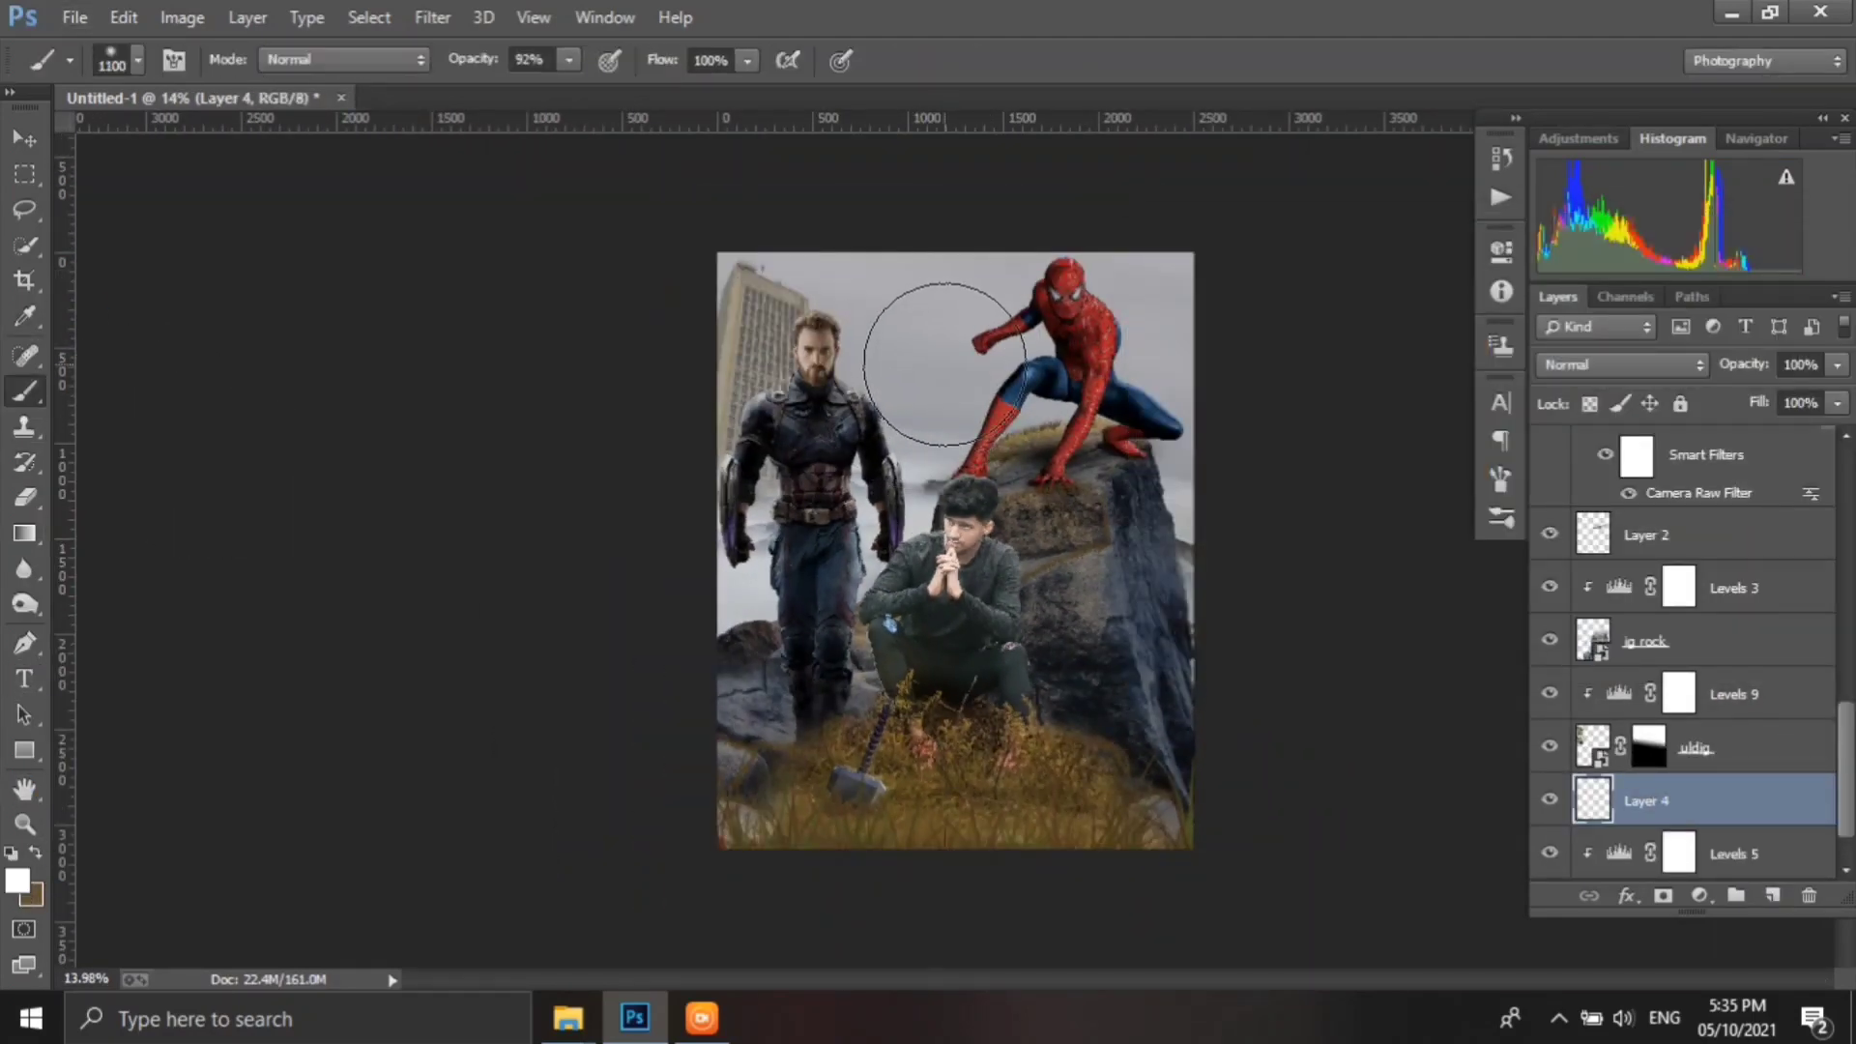
{"action": "left_click", "coordinate": [945, 365]}
{"action": "left_click", "coordinate": [1624, 364]}
- Set Layer 4 to Screen blending and apply a free transform to the glow
{"action": "left_click", "coordinate": [1586, 228]}
{"action": "left_click", "coordinate": [34, 138]}
{"action": "key", "text": "ctrl+t"}
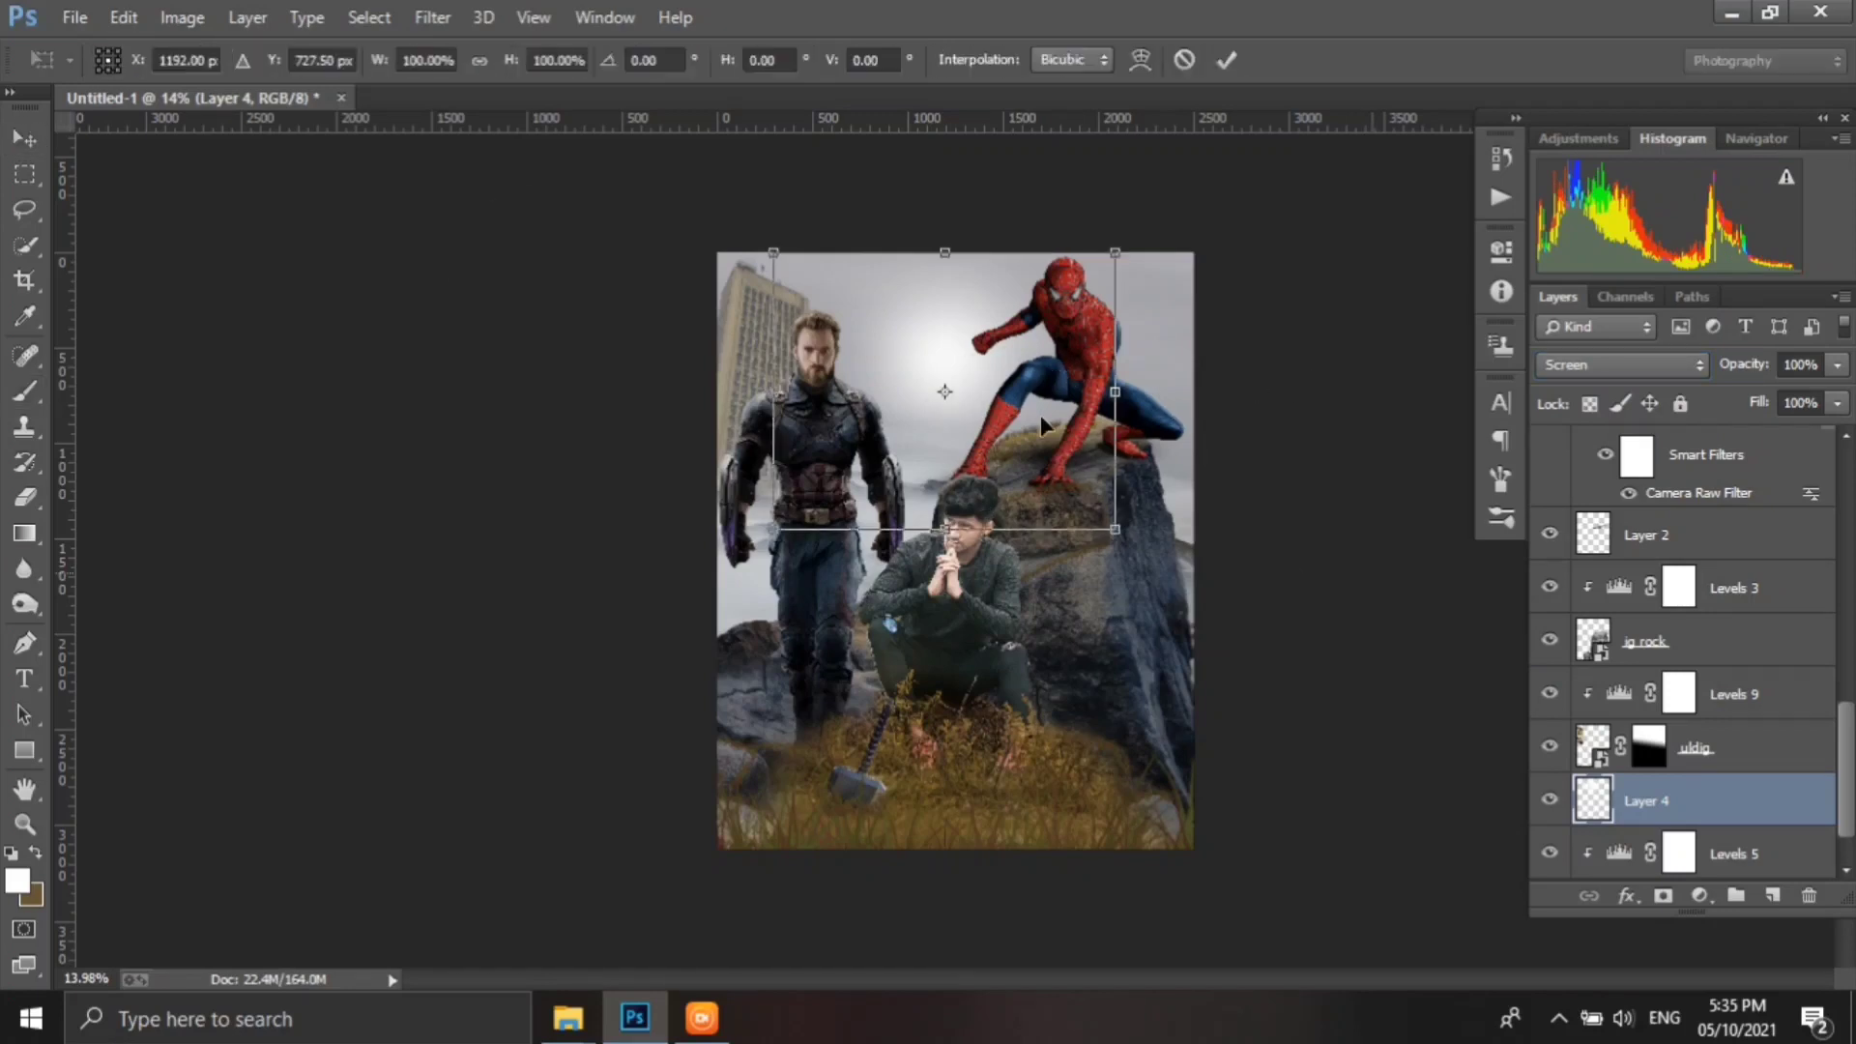
{"action": "left_click", "coordinate": [1226, 60]}
{"action": "scroll", "coordinate": [1565, 715], "scroll_direction": "down", "scroll_amount": 1}
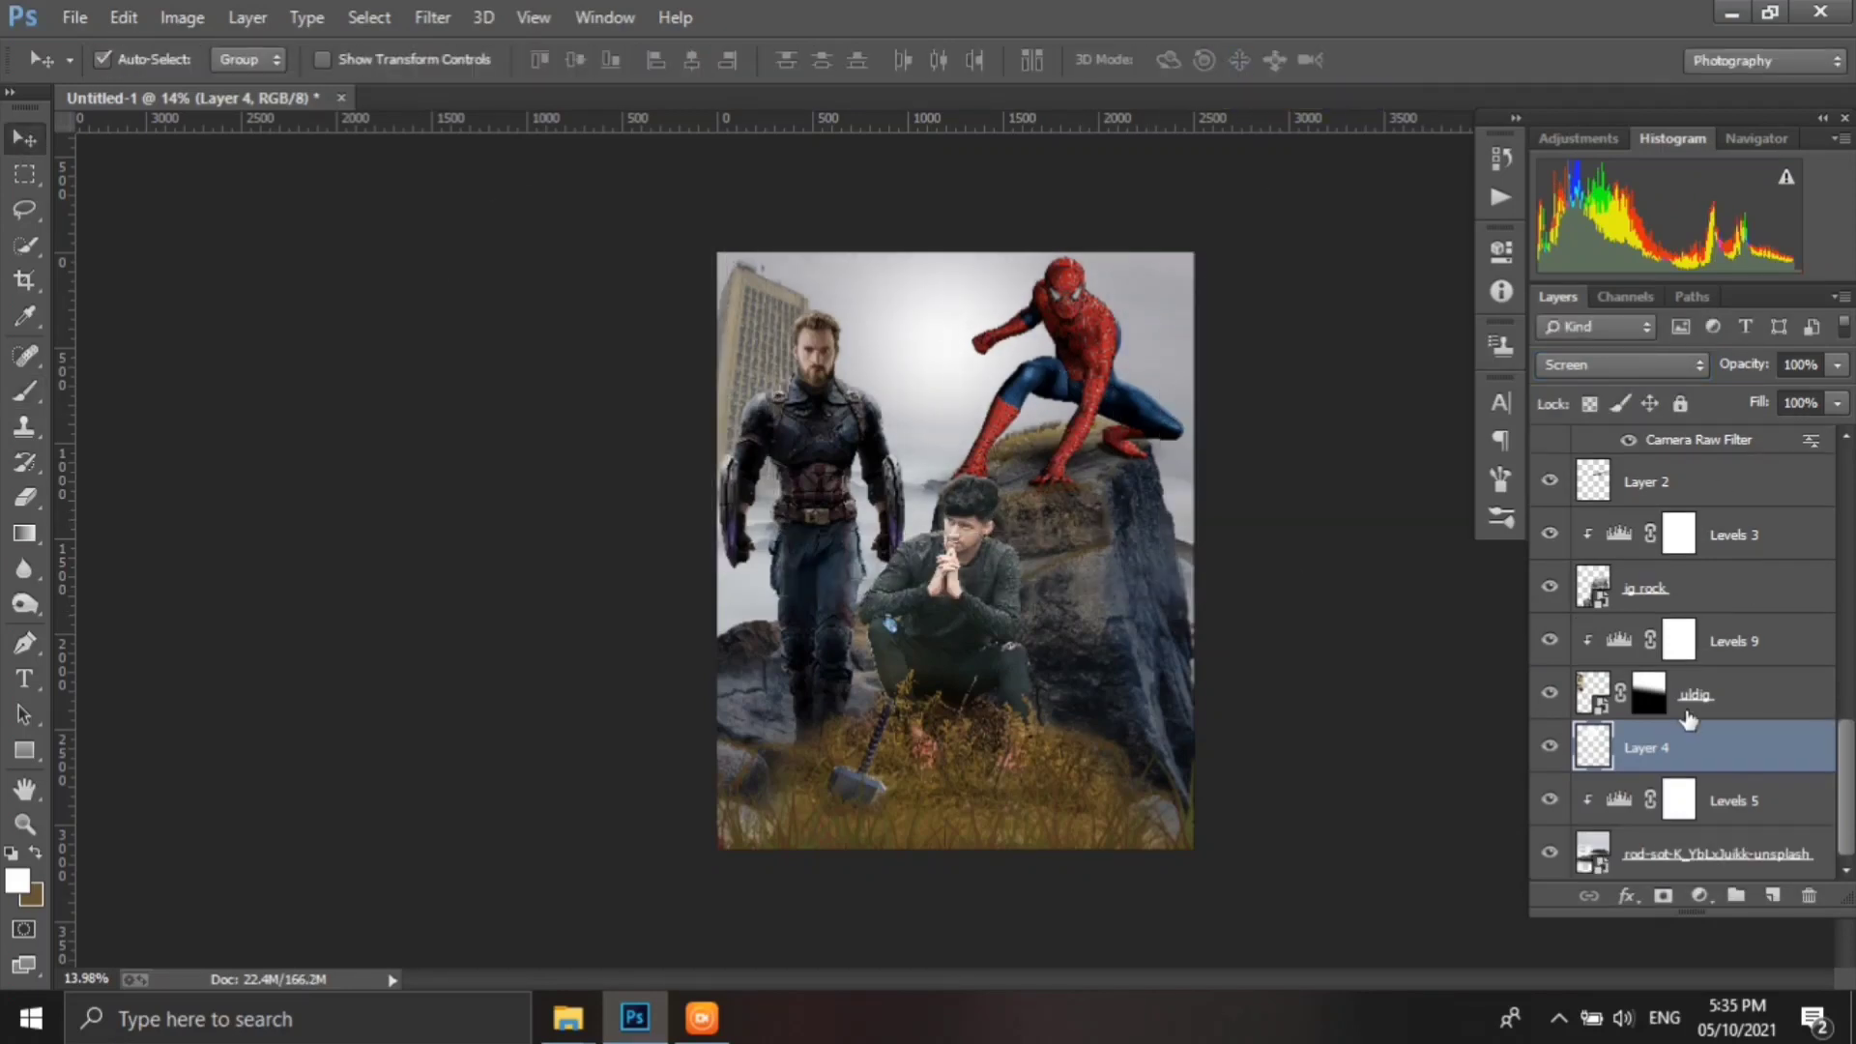
{"action": "left_click", "coordinate": [1623, 698]}
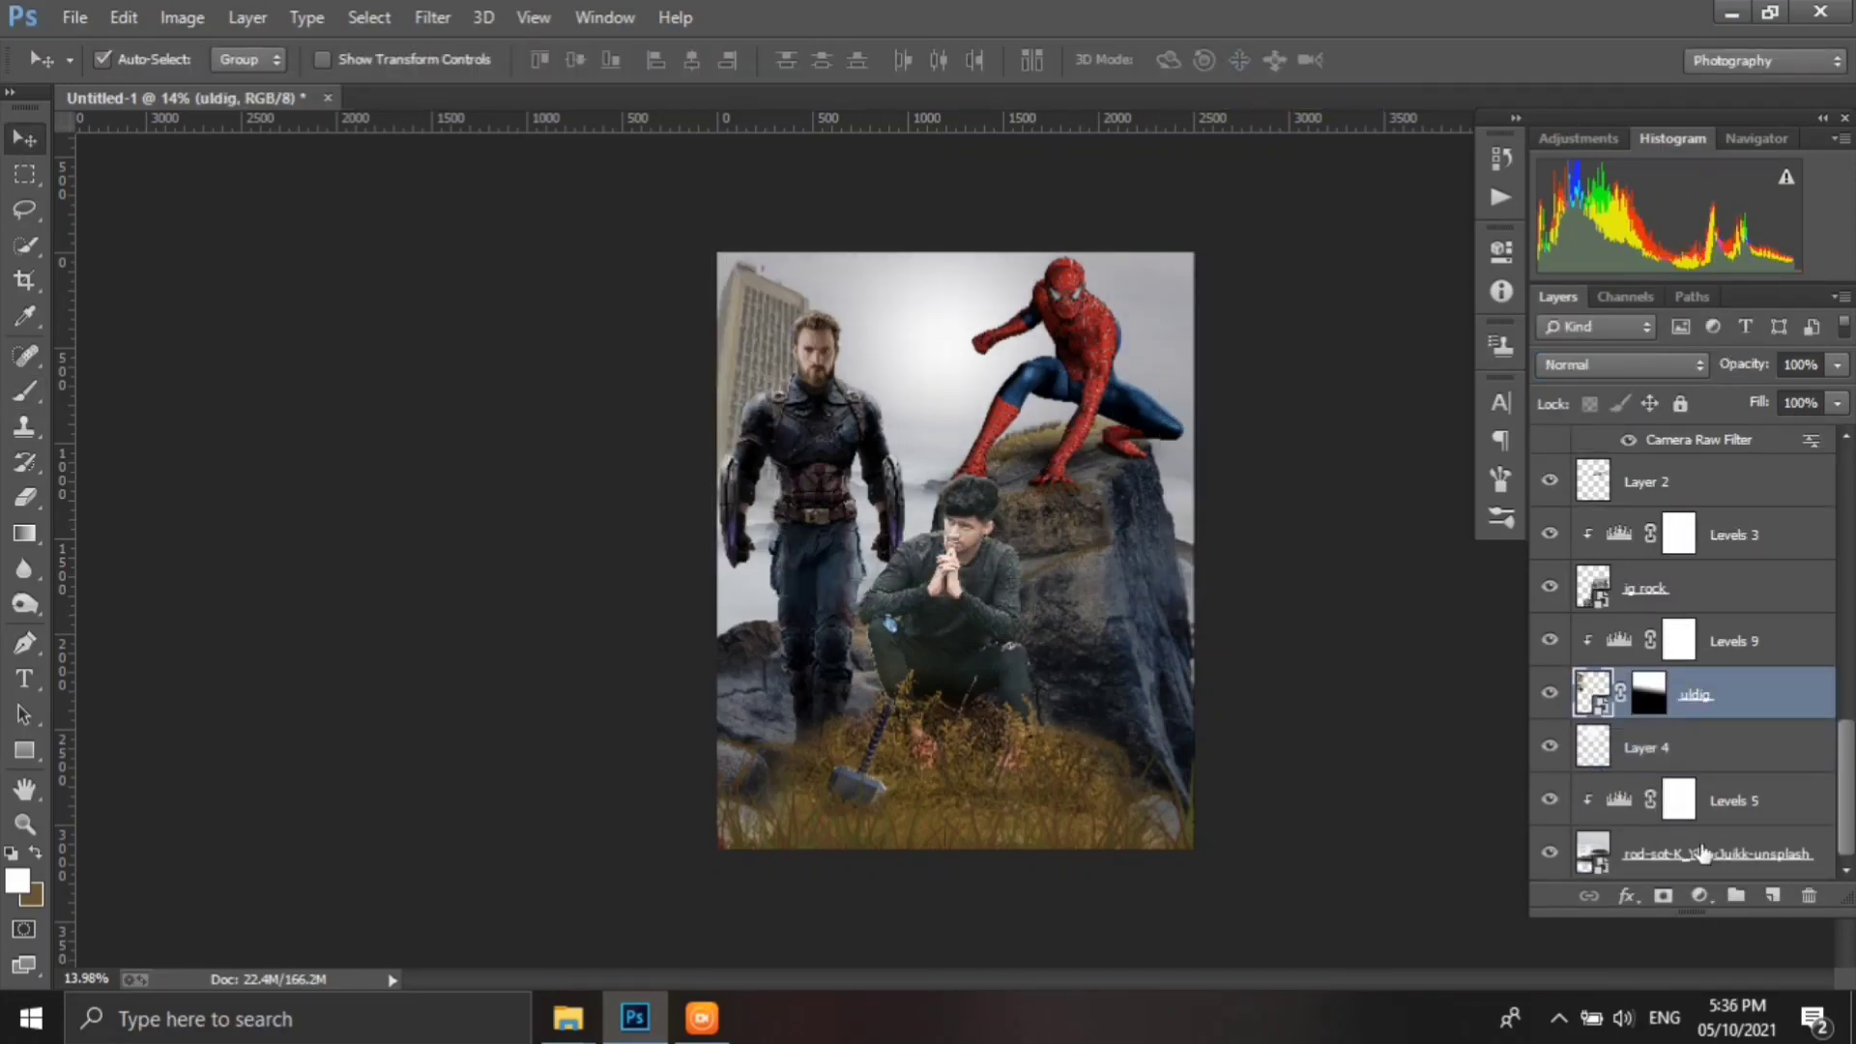
- Clip a blue-colorized Hue/Saturation (hue 215, Overlay) to uldig and invert its mask
{"action": "left_click", "coordinate": [1698, 895]}
{"action": "left_click", "coordinate": [1731, 555]}
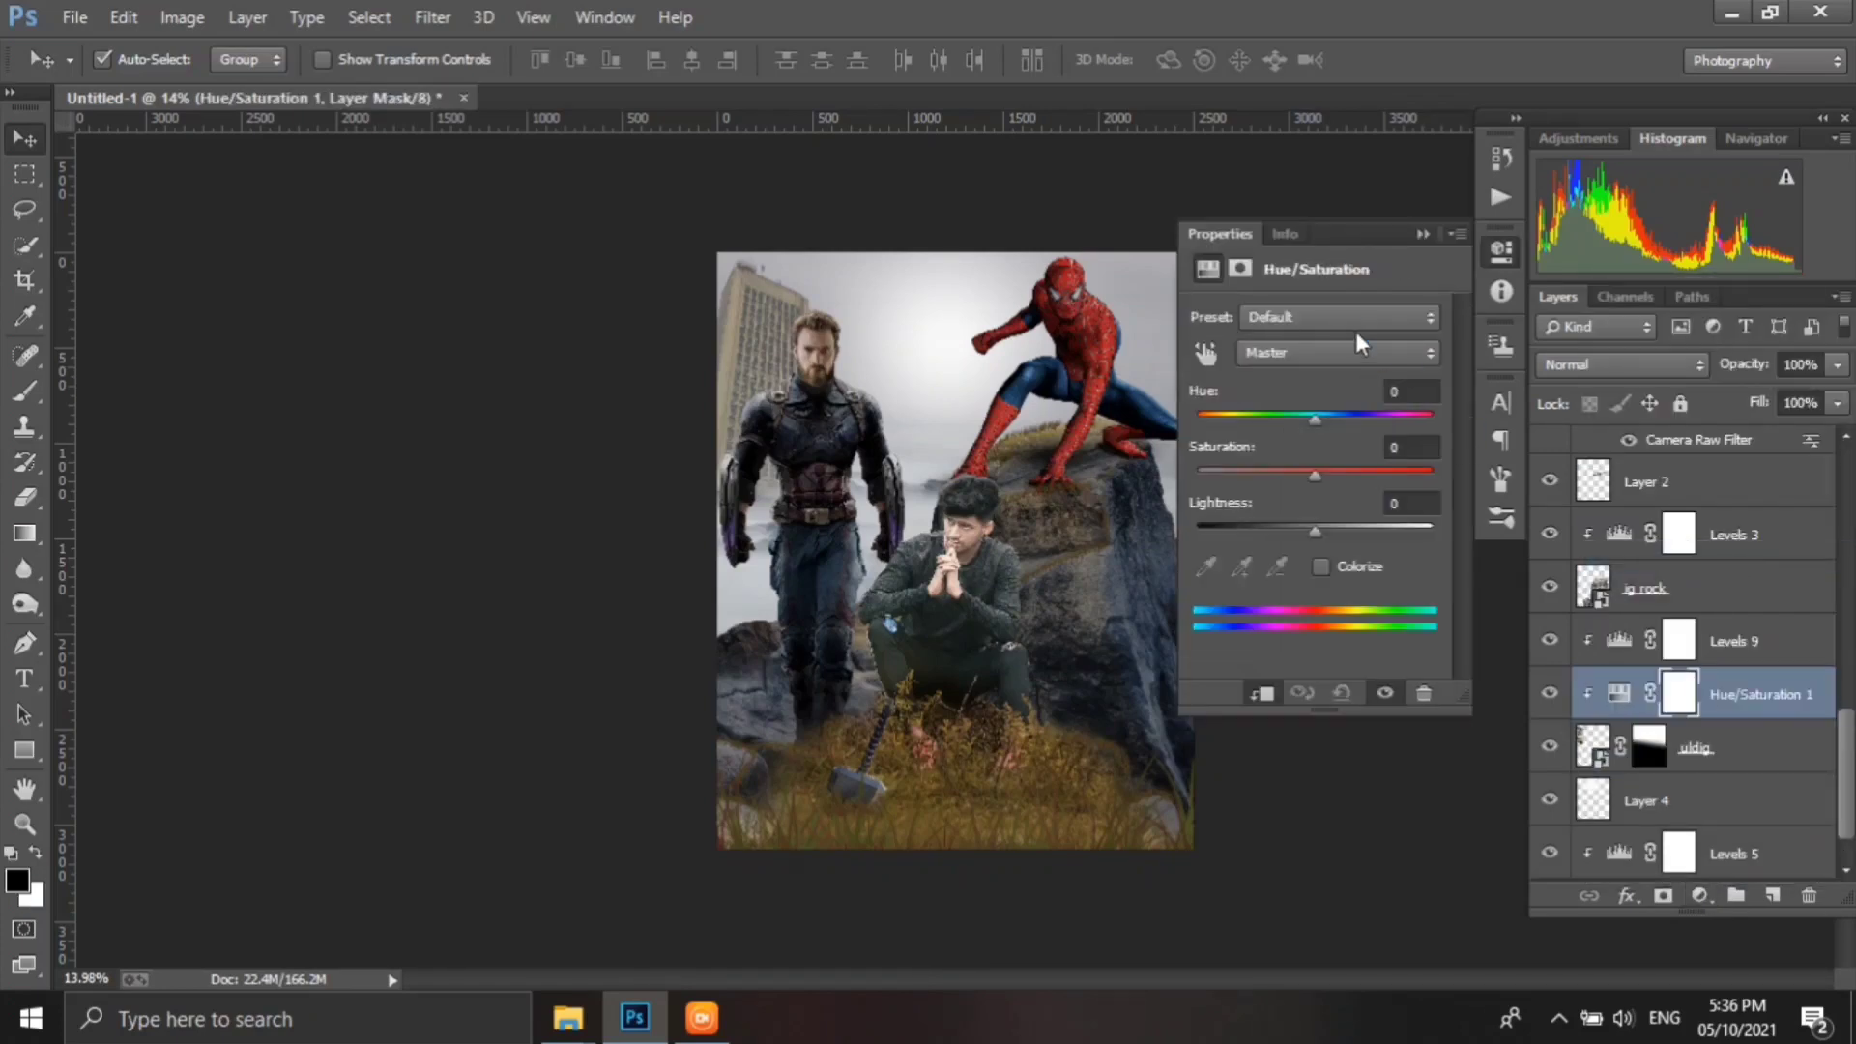
{"action": "left_click", "coordinate": [1353, 322]}
{"action": "left_click", "coordinate": [1365, 379]}
{"action": "left_click", "coordinate": [1624, 364]}
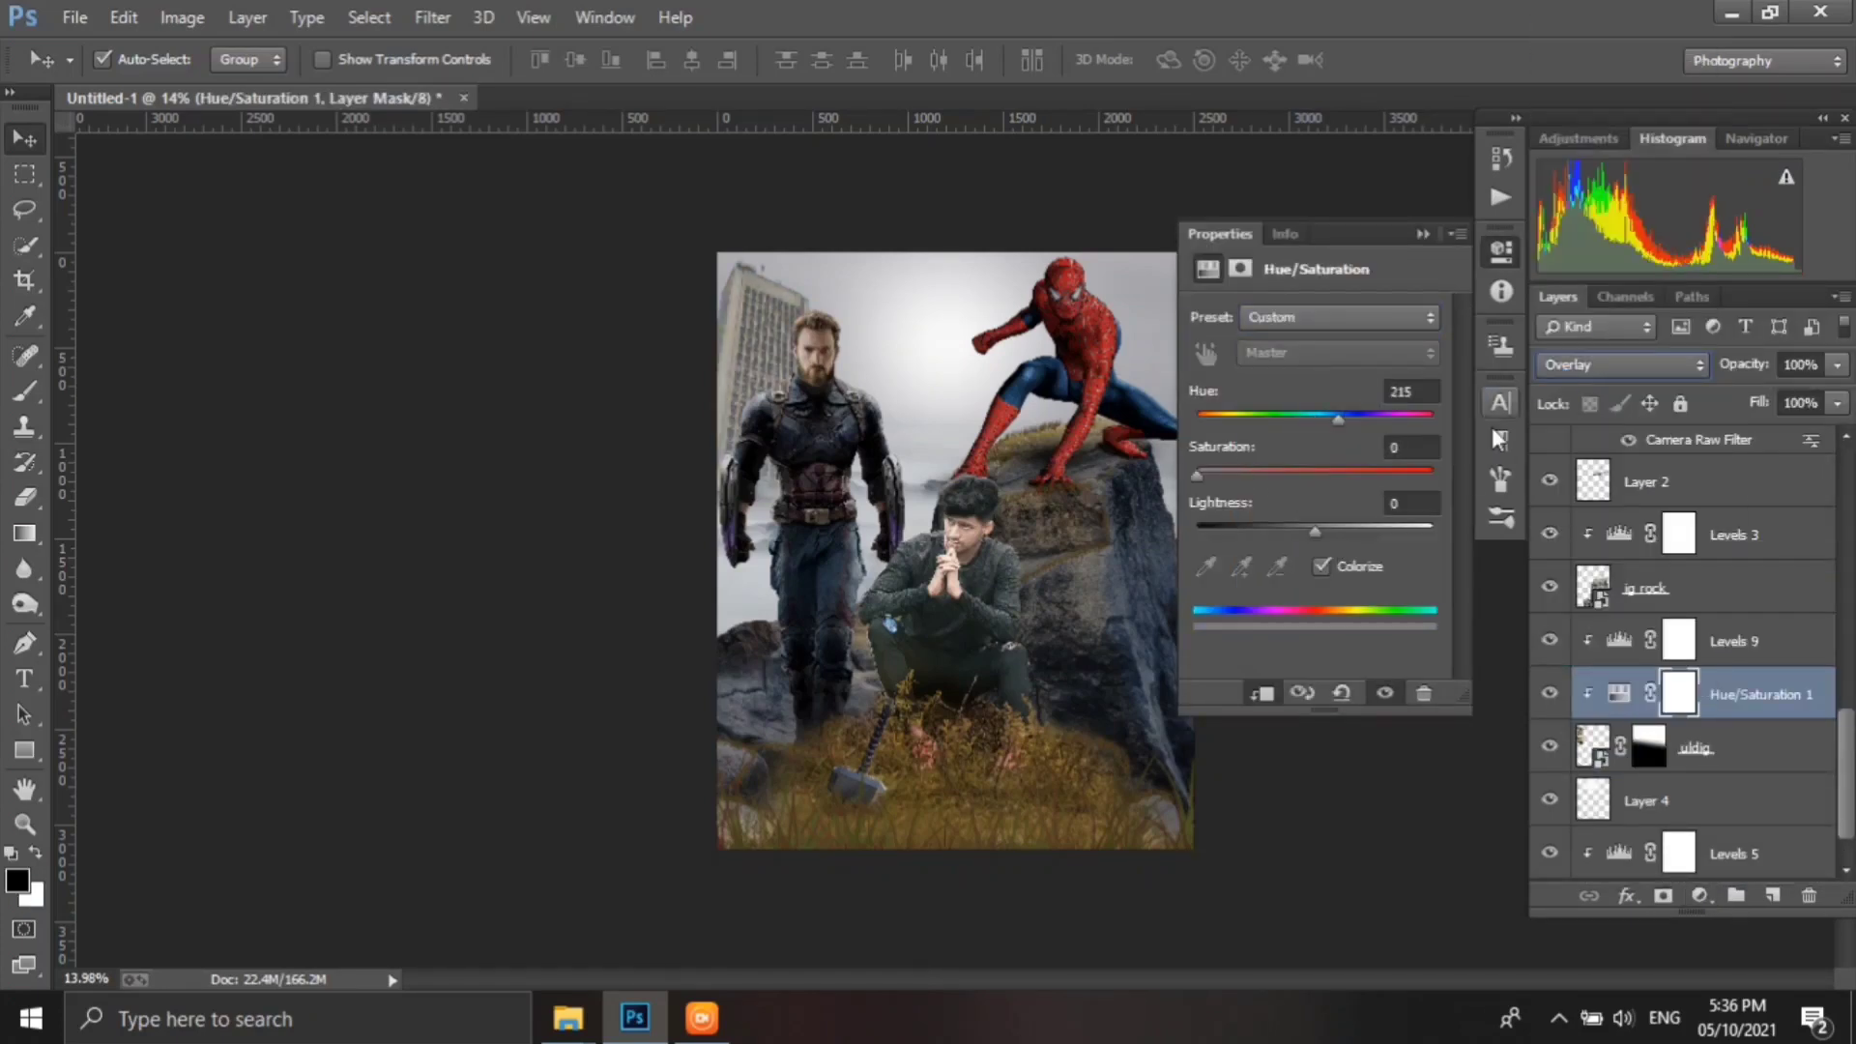
{"action": "left_click", "coordinate": [1501, 252]}
{"action": "key", "text": "ctrl+i"}
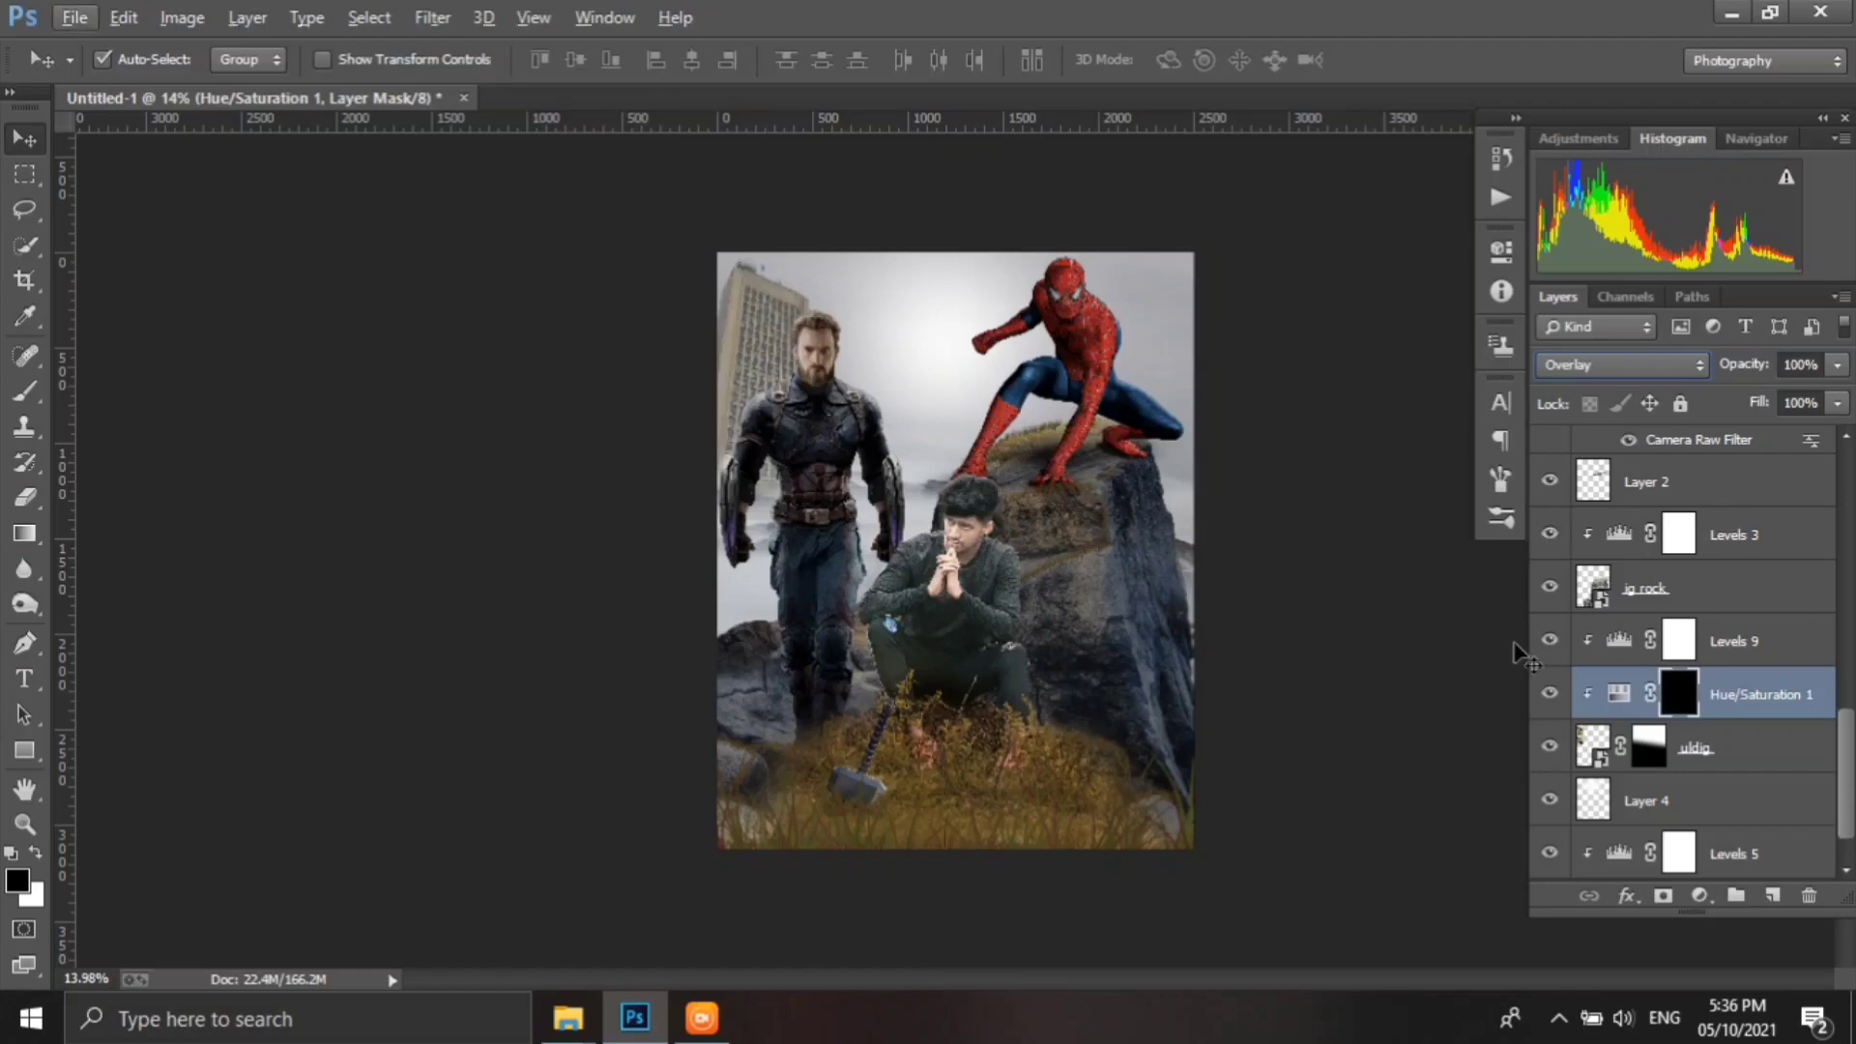
- Paint white into the tint mask along the building's edge, then restore hidden layers
{"action": "left_click", "coordinate": [1551, 745], "text": "alt"}
{"action": "scroll", "coordinate": [841, 341], "scroll_direction": "up", "scroll_amount": 5, "text": "alt"}
{"action": "key", "text": "b"}
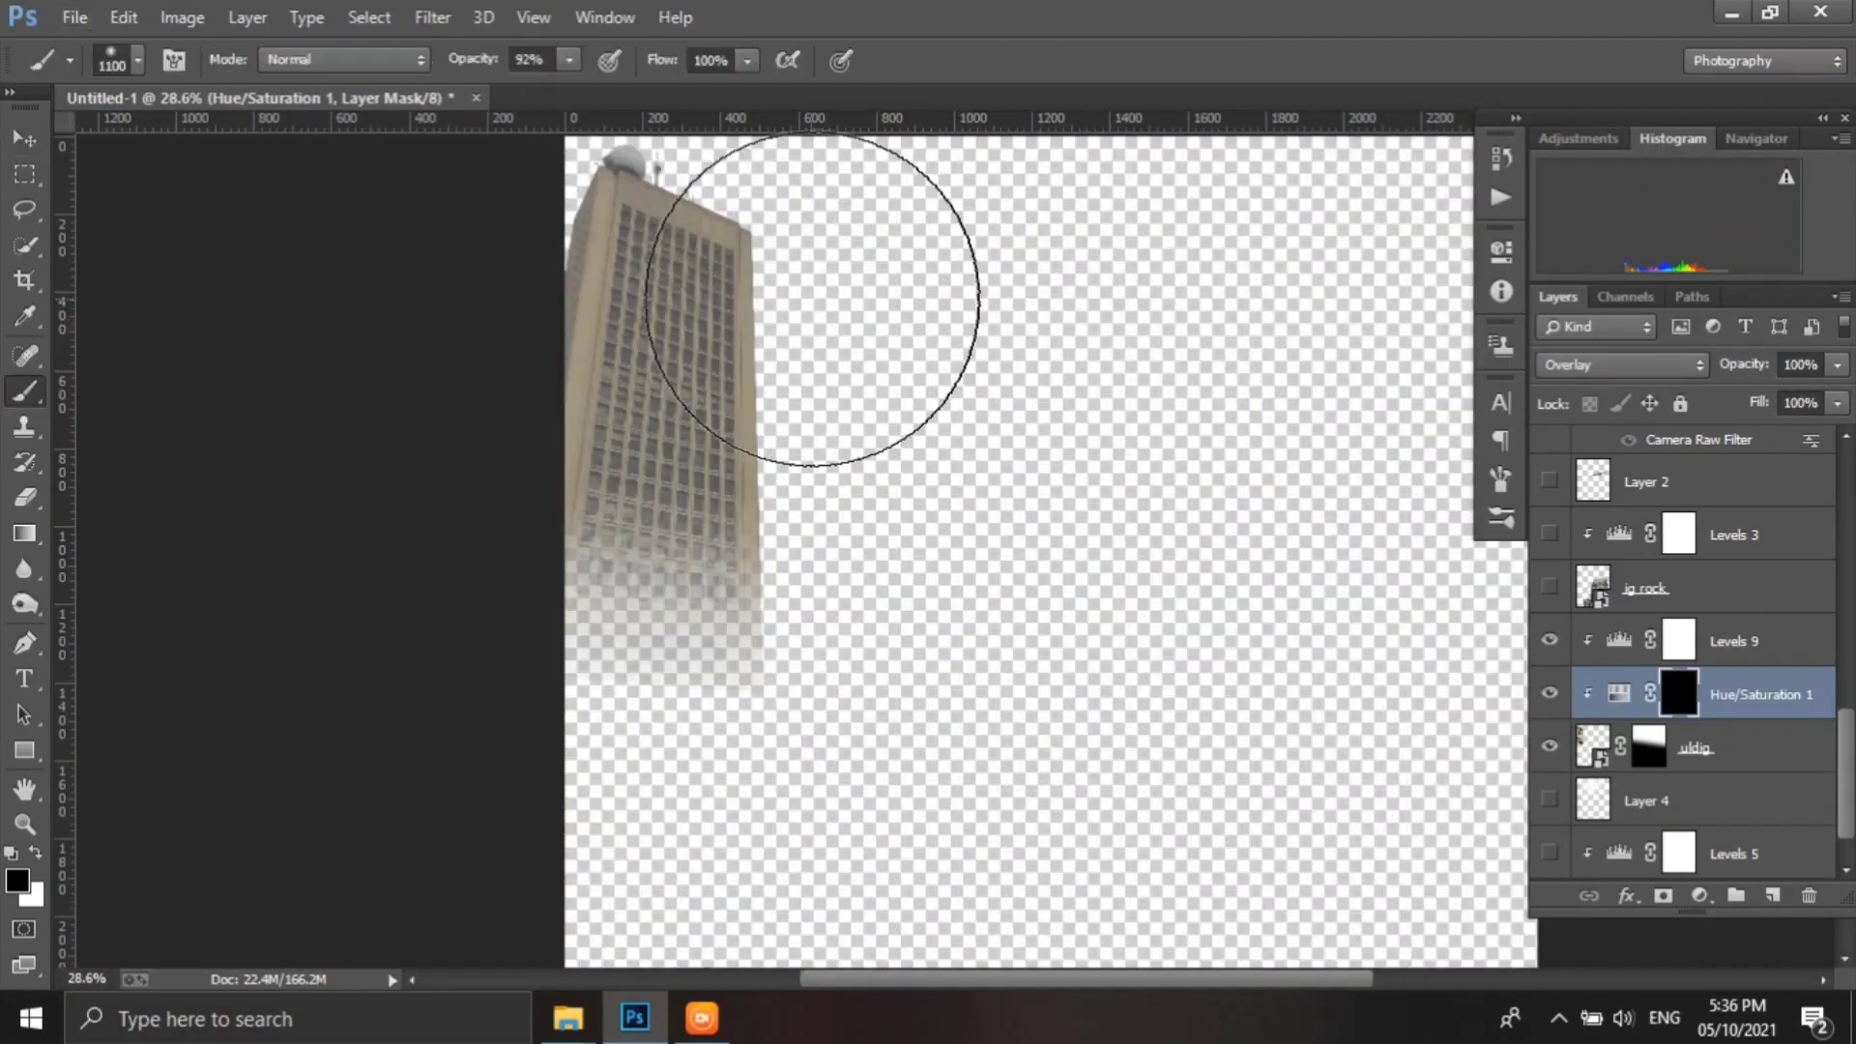
{"action": "key", "text": "x"}
{"action": "key", "text": "bracketleft"}
{"action": "key", "text": "bracketleft"}
{"action": "key", "text": "bracketleft"}
{"action": "left_click_drag", "start_coordinate": [788, 270], "coordinate": [750, 213]}
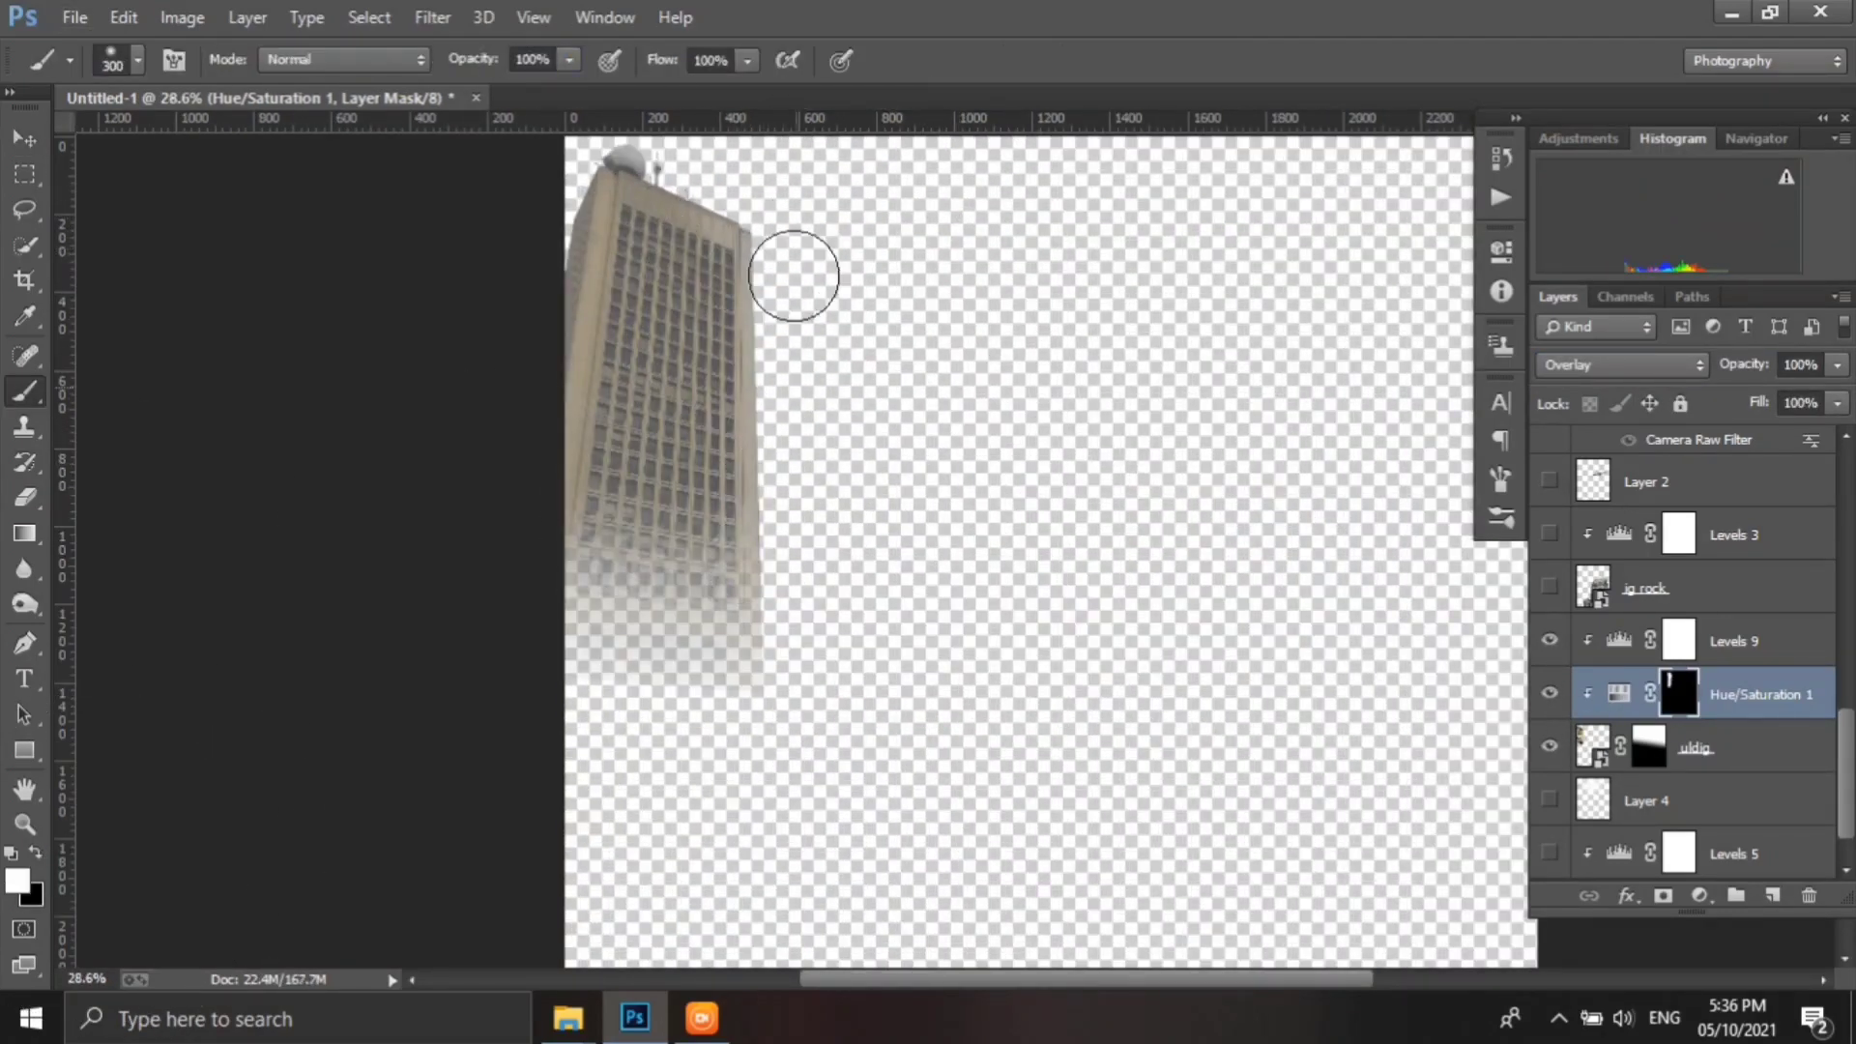
{"action": "left_click", "coordinate": [1550, 692]}
{"action": "left_click", "coordinate": [1551, 692]}
{"action": "scroll", "coordinate": [755, 593], "scroll_direction": "down", "scroll_amount": 2, "text": "alt"}
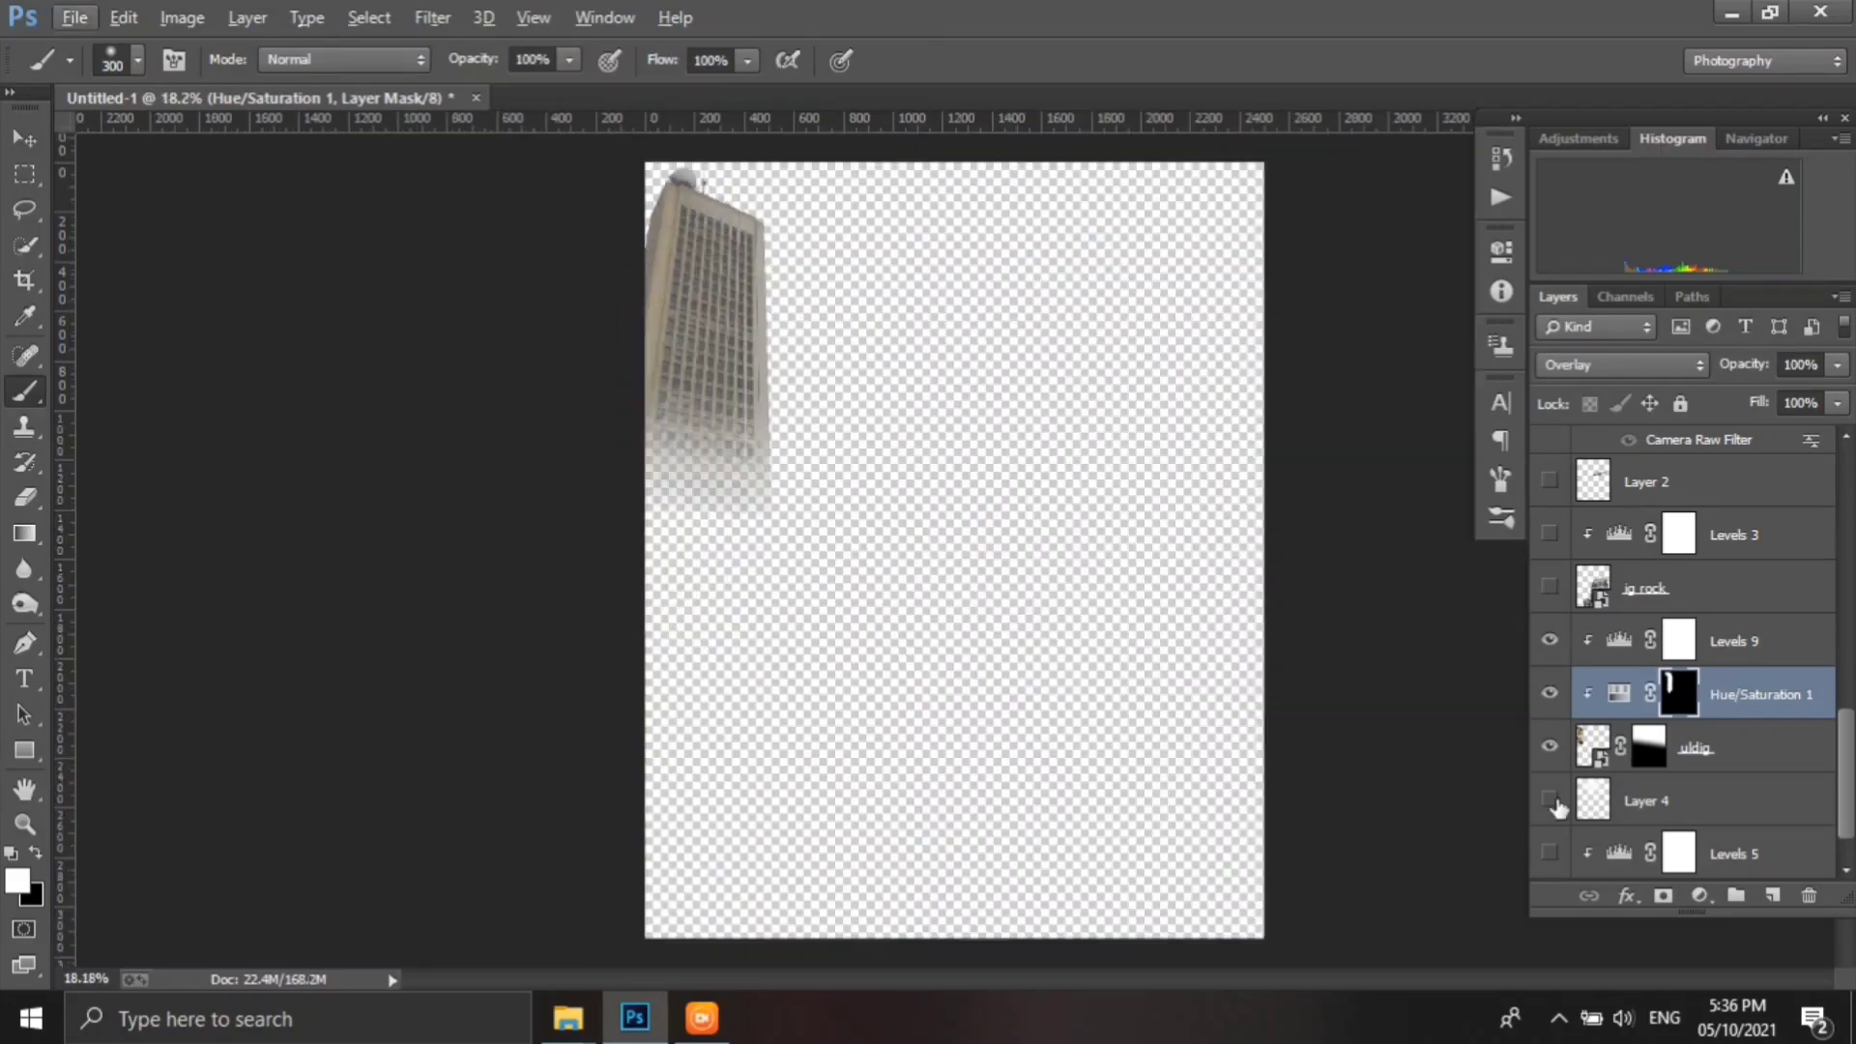
{"action": "left_click", "coordinate": [1549, 800]}
{"action": "scroll", "coordinate": [1556, 735], "scroll_direction": "up", "scroll_amount": 3}
{"action": "left_click", "coordinate": [1549, 622]}
- Make the hidden background sky layer visible again
{"action": "left_click_drag", "start_coordinate": [1549, 647], "coordinate": [1549, 445]}
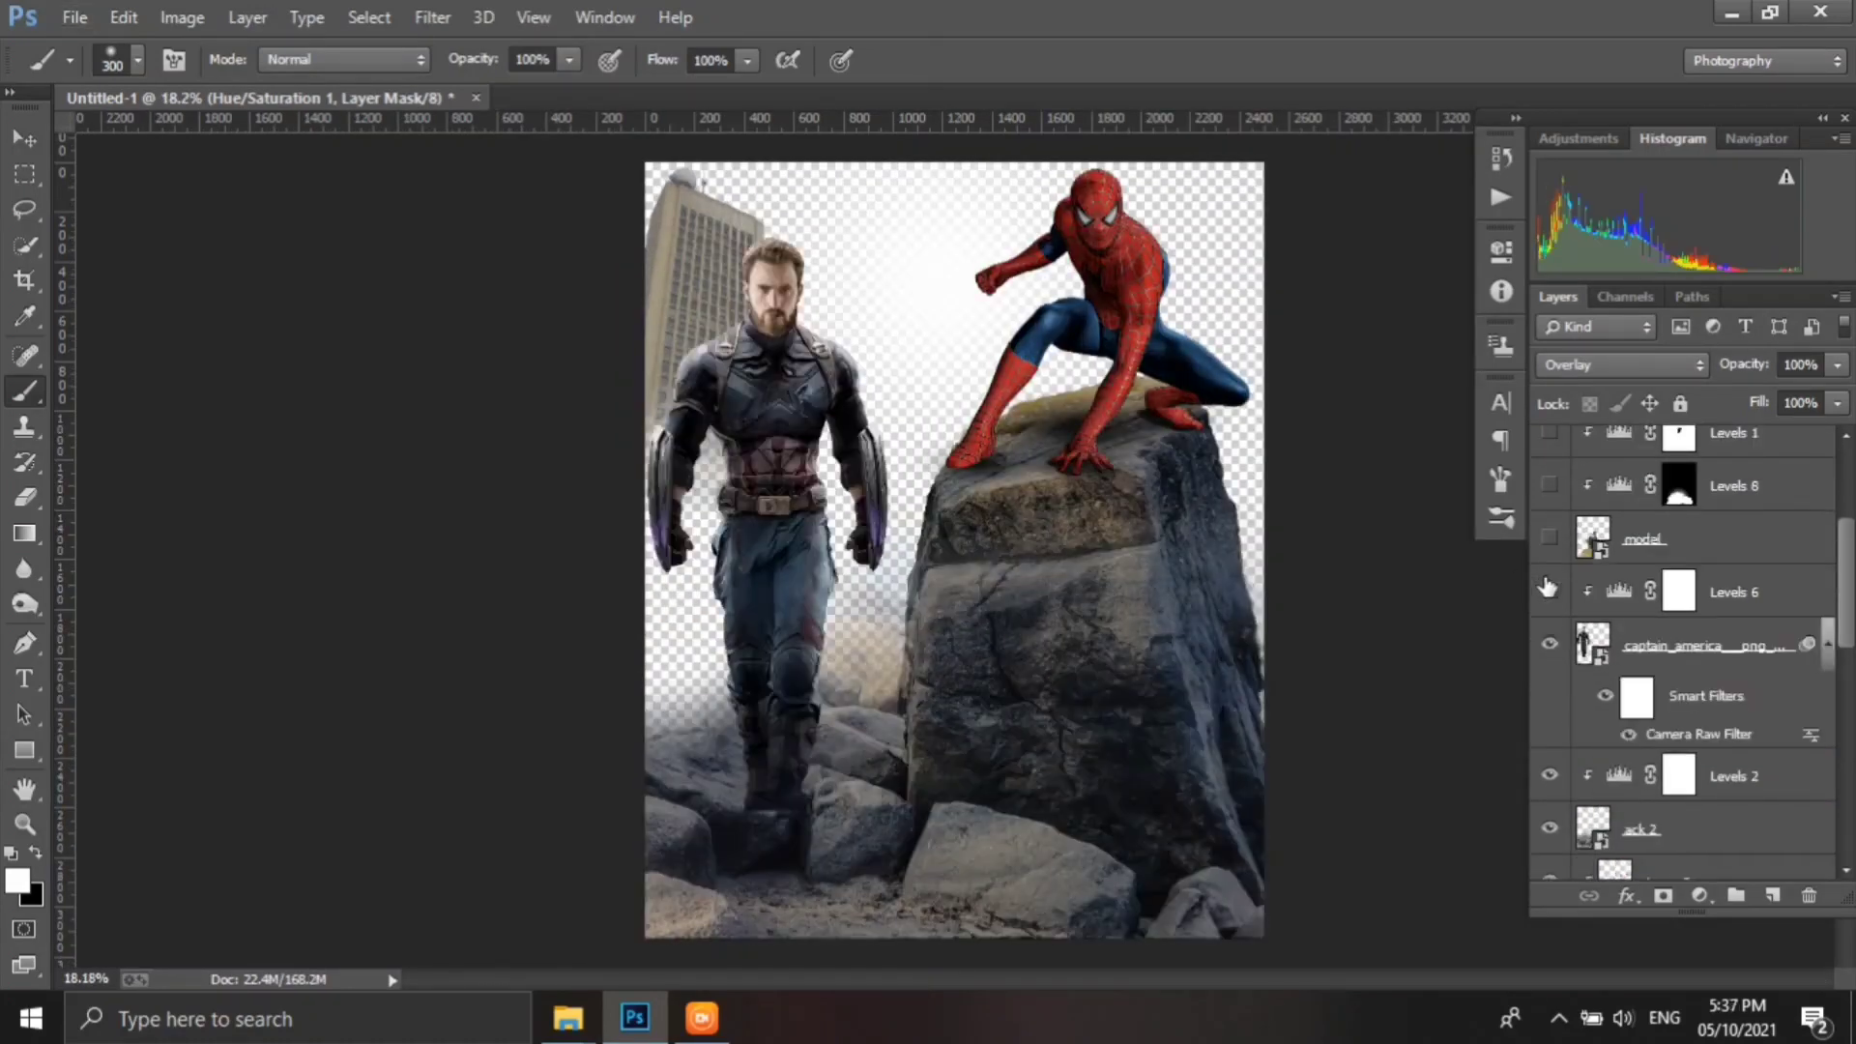
{"action": "scroll", "coordinate": [1727, 667], "scroll_direction": "down", "scroll_amount": 5}
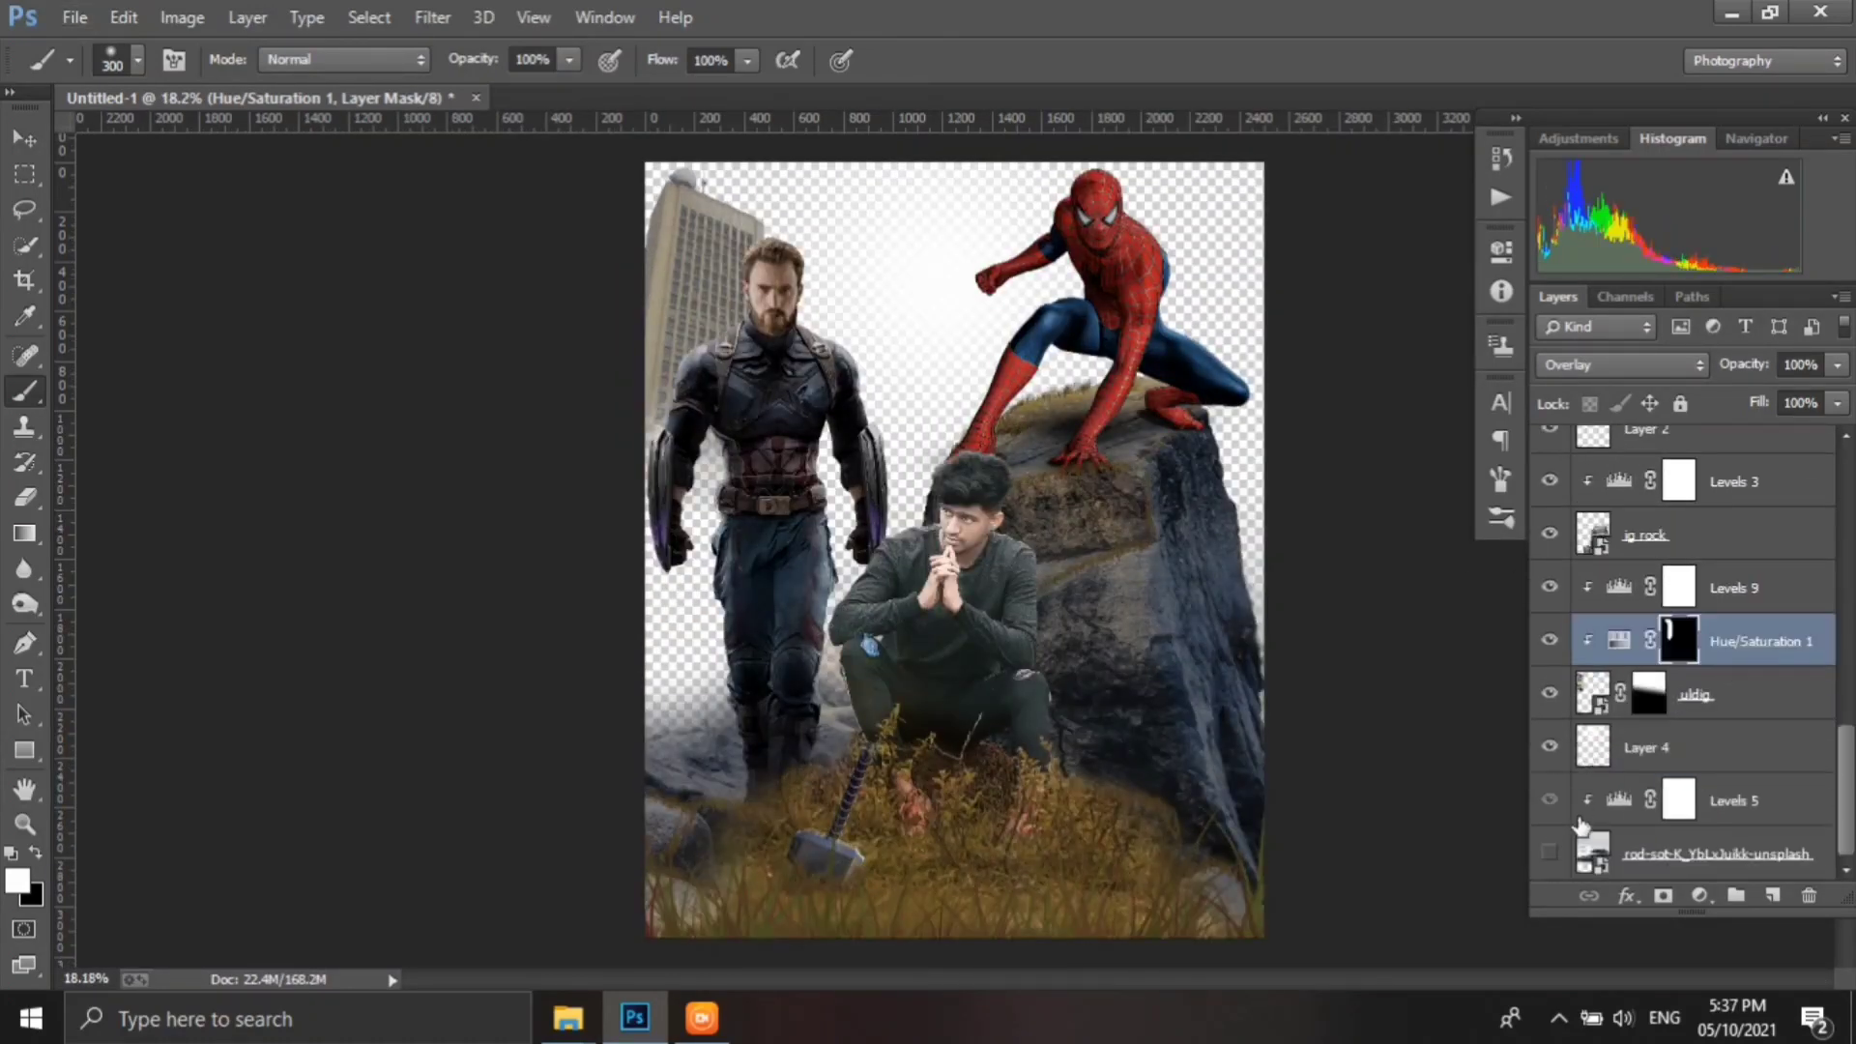
{"action": "left_click", "coordinate": [1550, 851]}
- Add an Overlay Hue/Saturation to ig rock, colorized hue 215, saturation 0, mask inverted
{"action": "left_click", "coordinate": [1657, 549]}
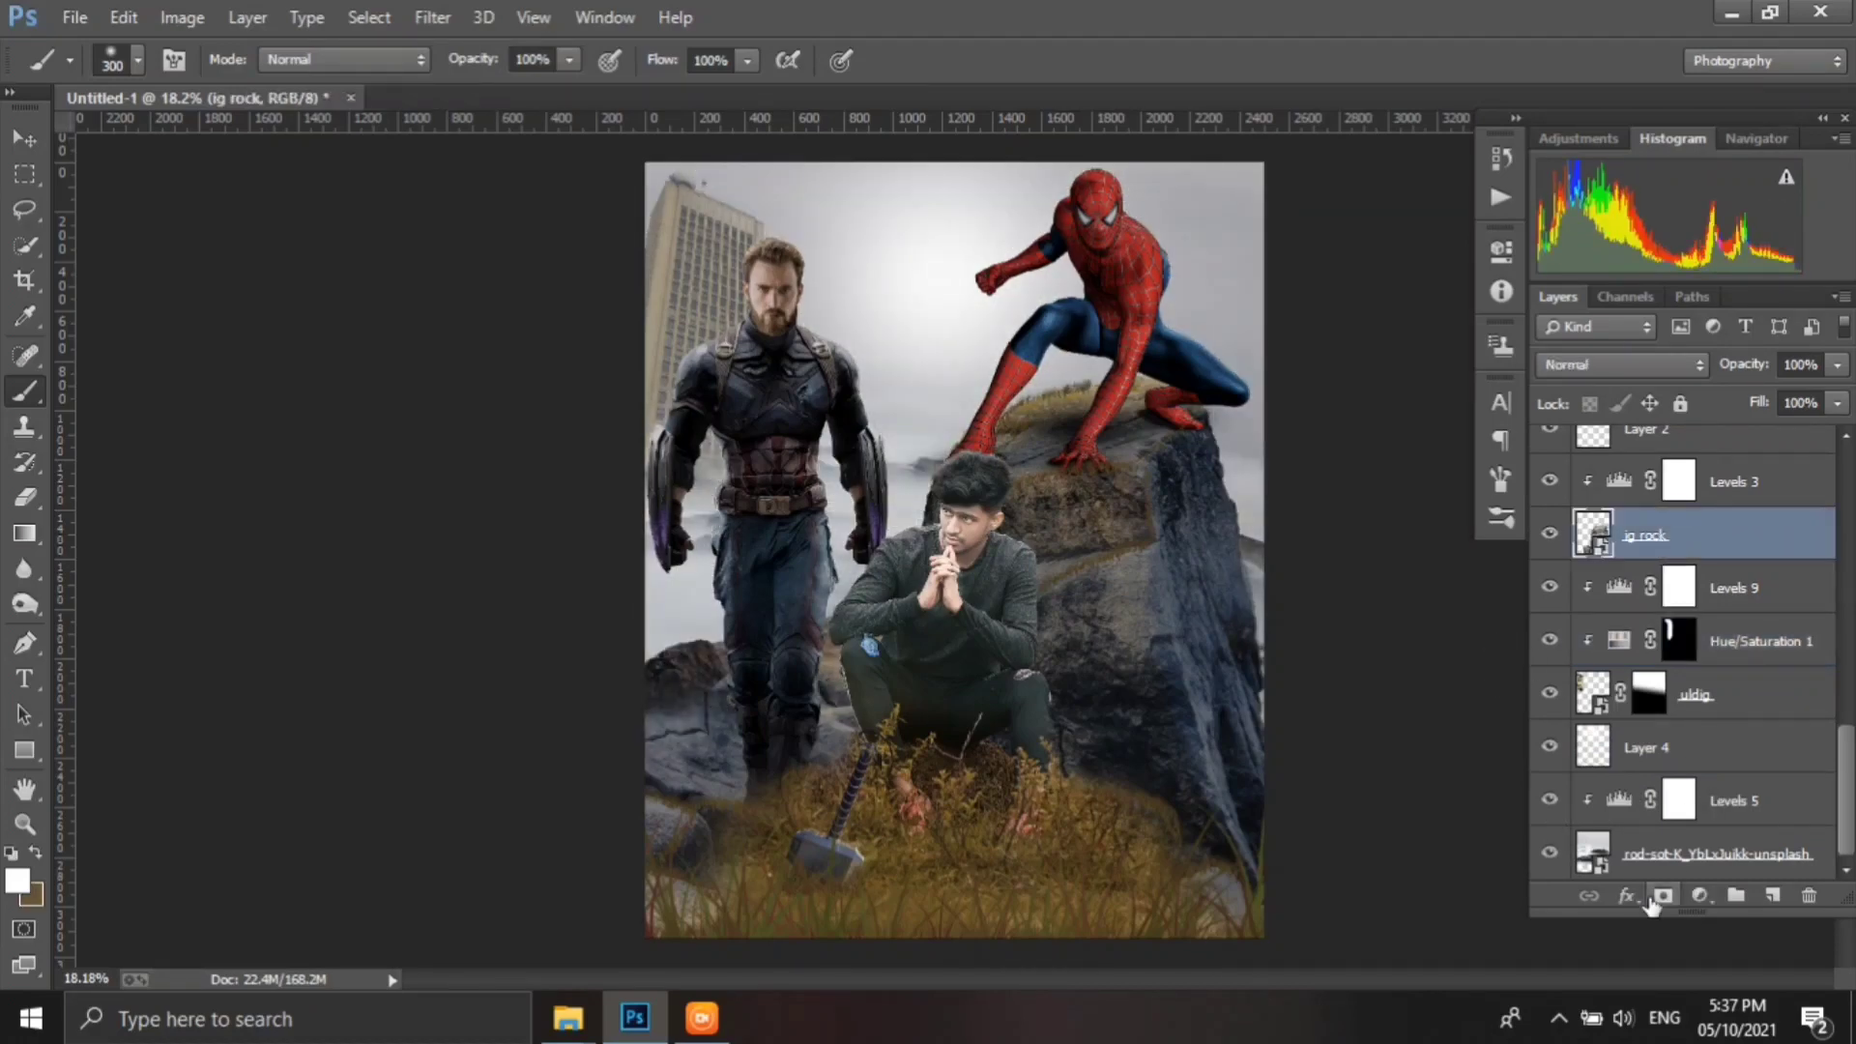
{"action": "scroll", "coordinate": [934, 768], "scroll_direction": "up", "scroll_amount": 3}
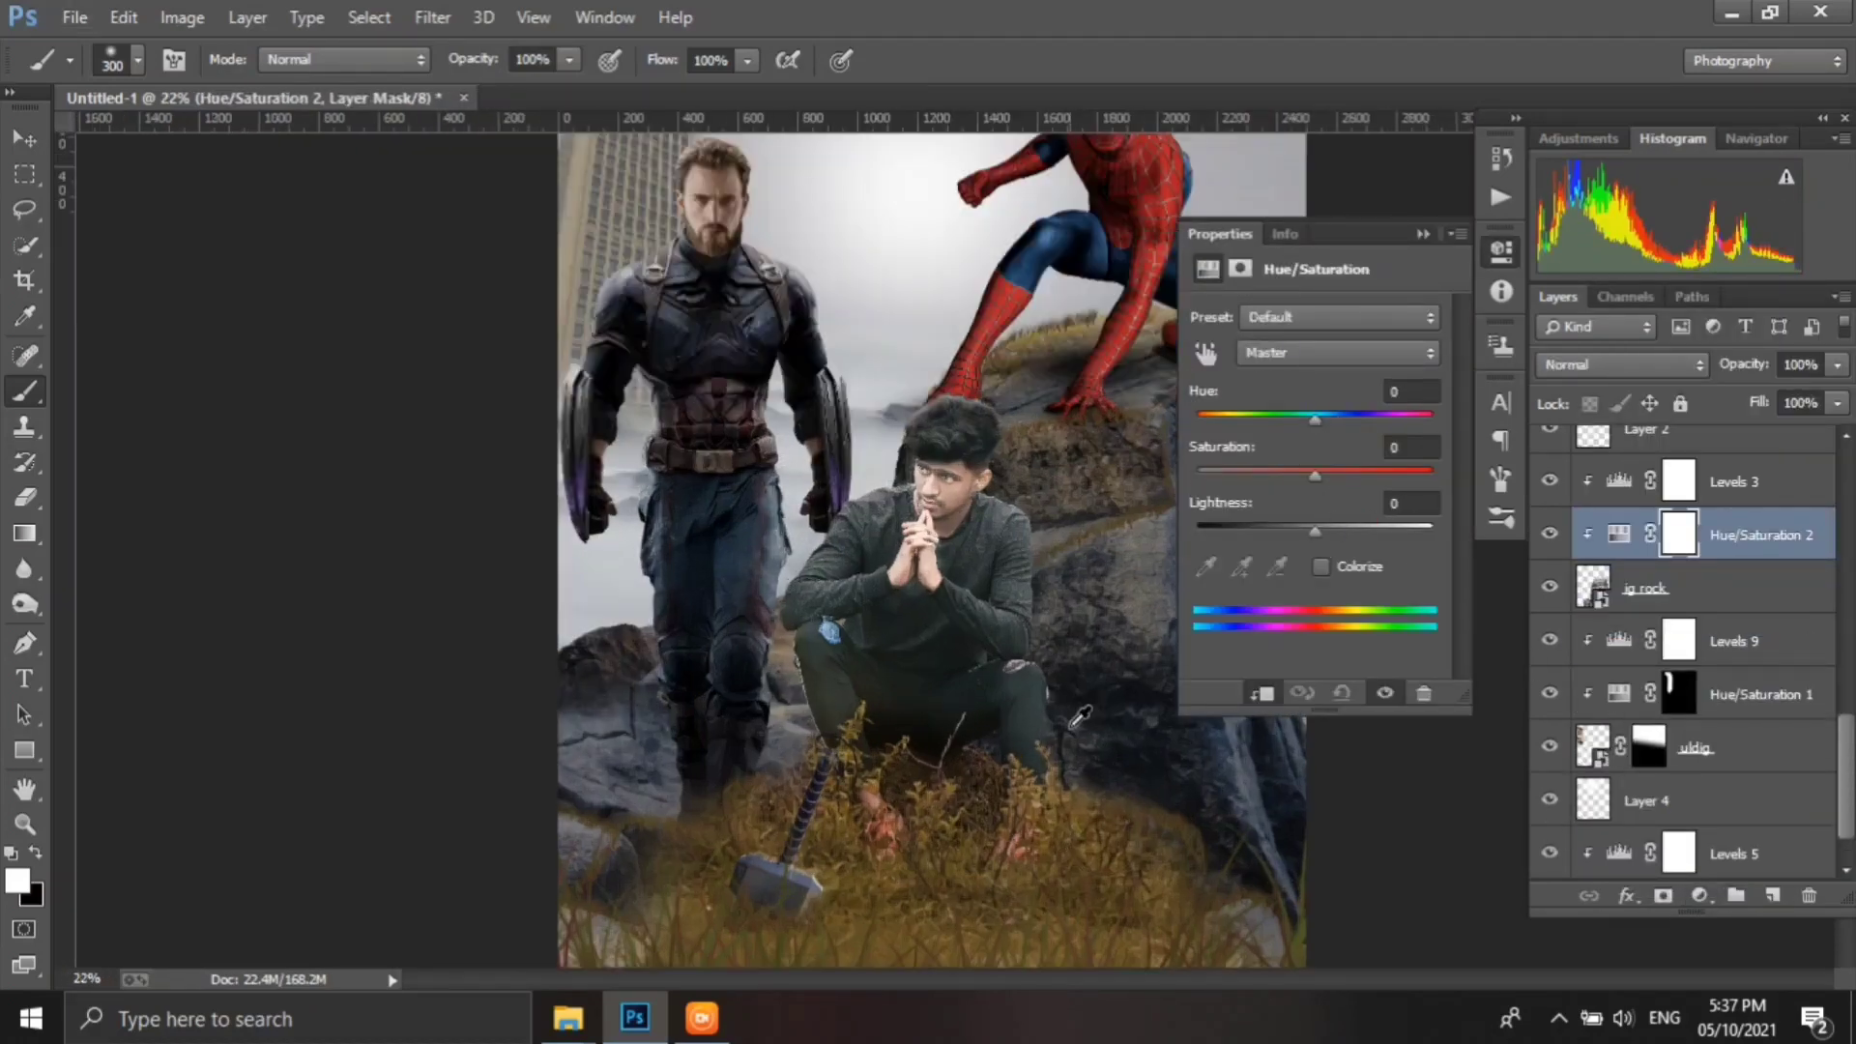
{"action": "left_click_drag", "start_coordinate": [1256, 475], "coordinate": [1158, 491]}
{"action": "left_click", "coordinate": [1624, 365]}
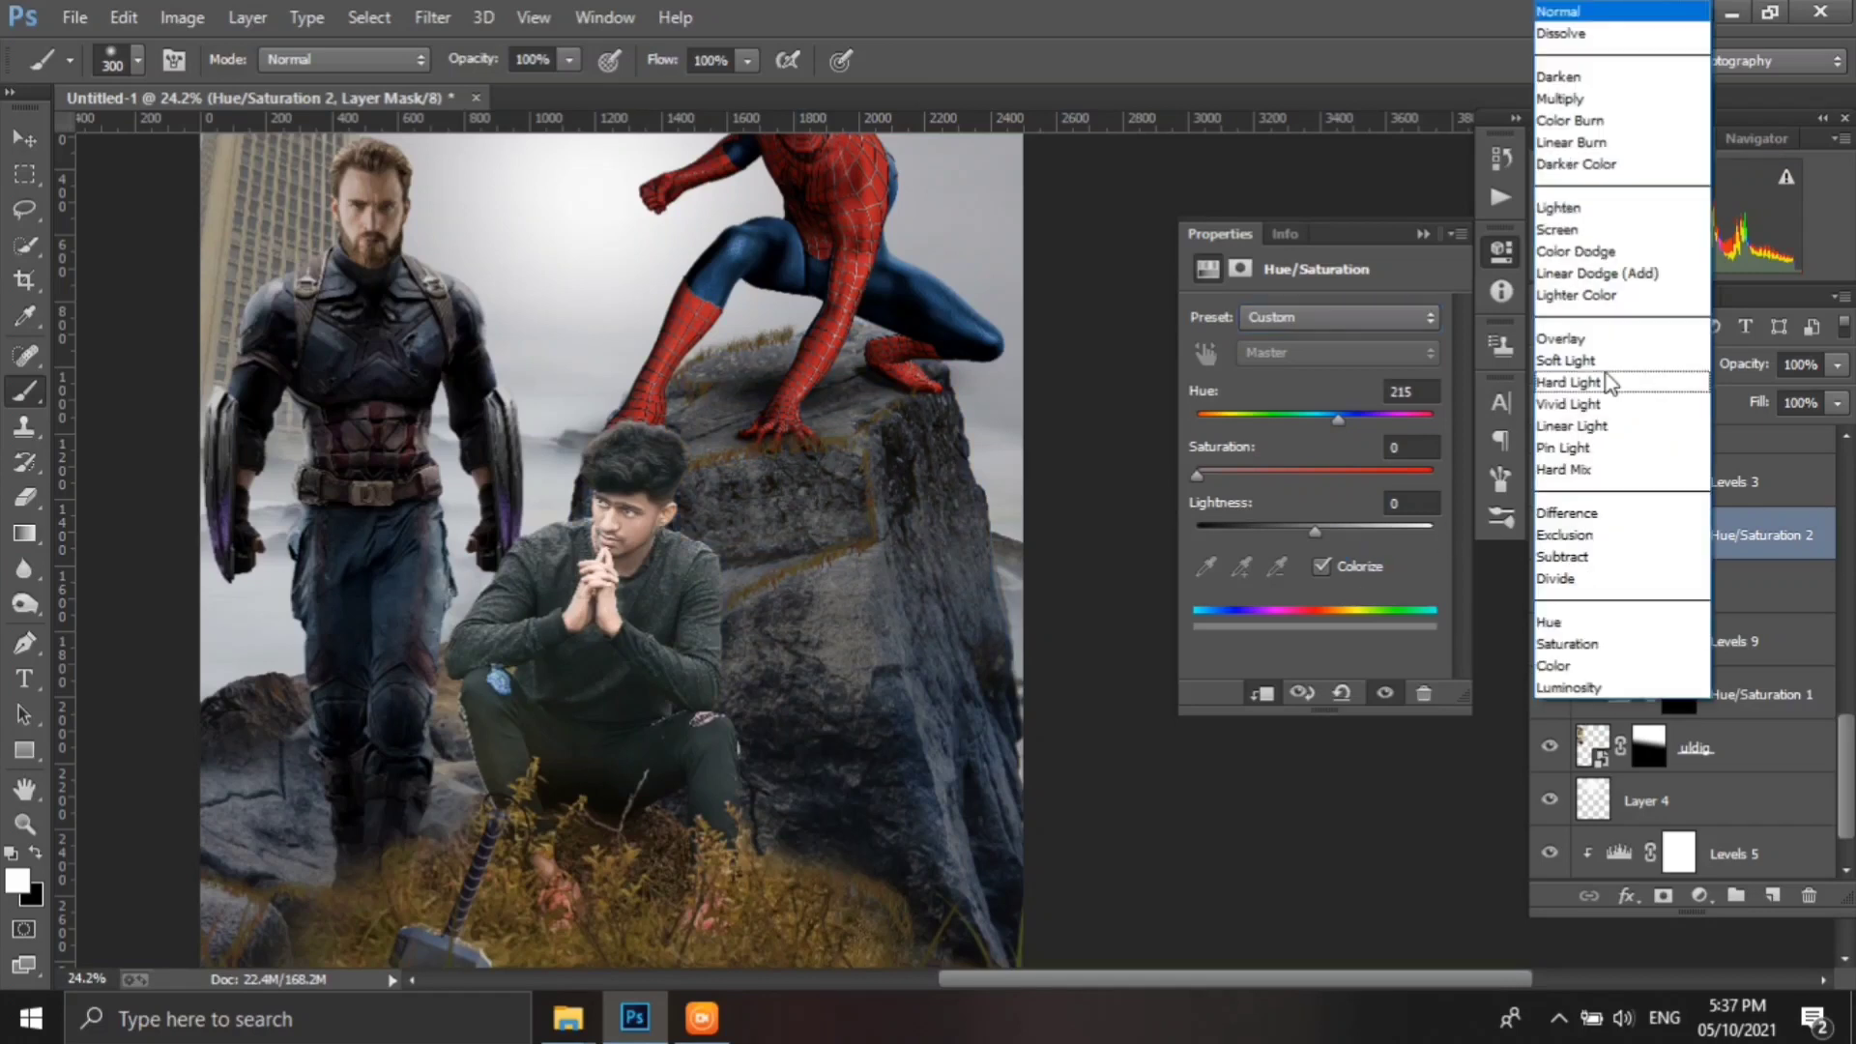
{"action": "left_click", "coordinate": [1585, 341]}
{"action": "left_click_drag", "start_coordinate": [1316, 536], "coordinate": [1324, 543]}
{"action": "left_click", "coordinate": [1422, 234]}
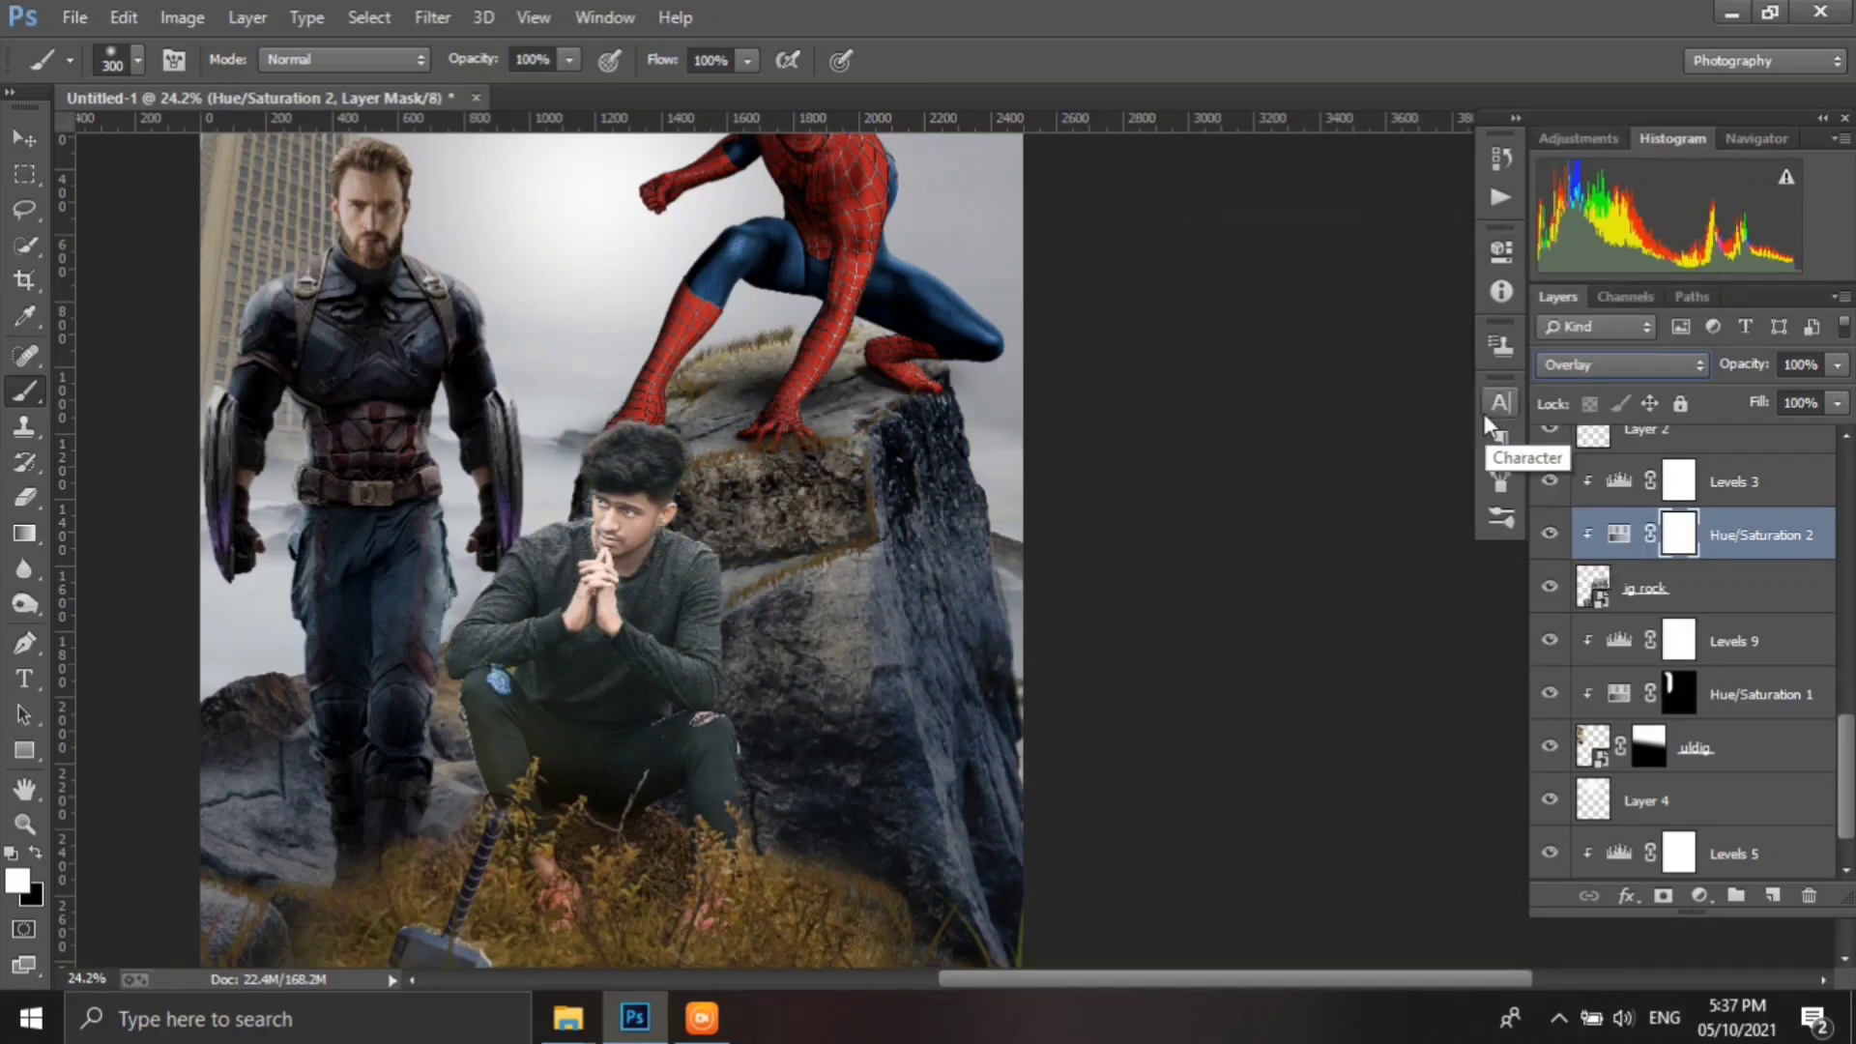
{"action": "key", "text": "ctrl+i"}
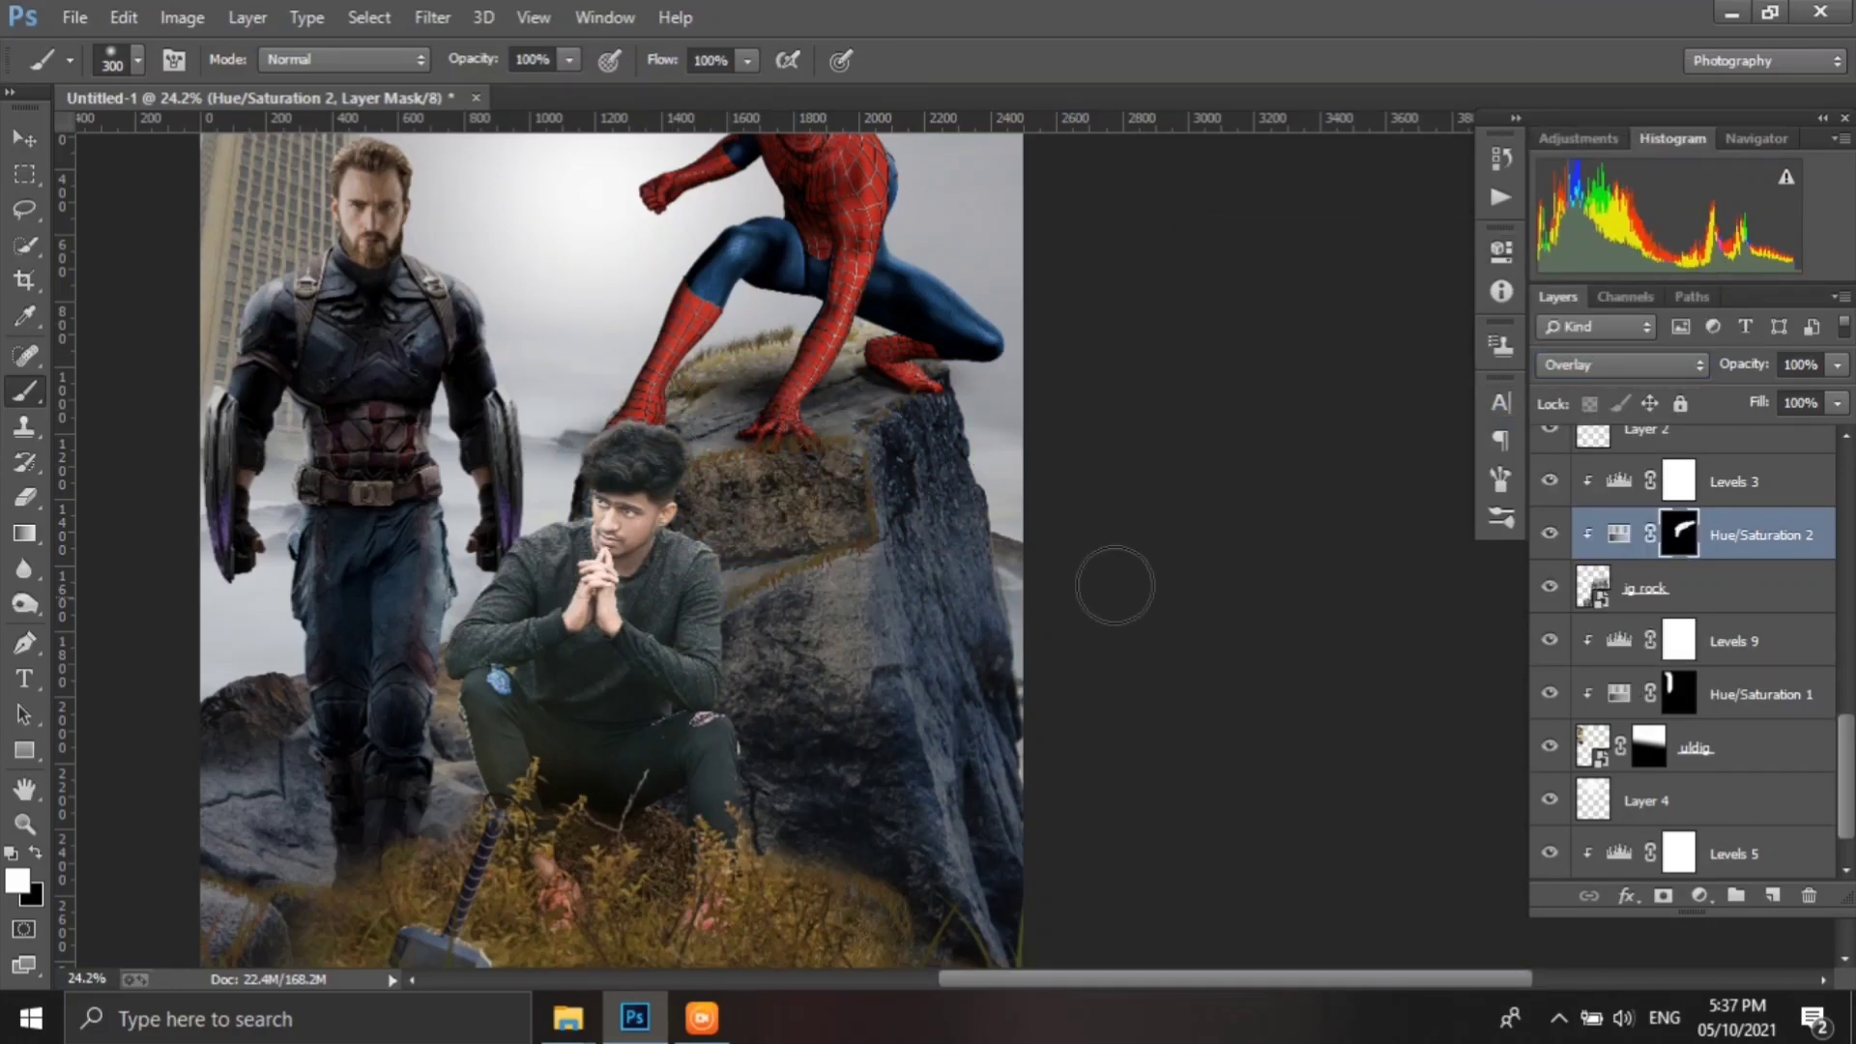
- Turn the rock tint back on and begin renaming Layer 2
{"action": "left_click", "coordinate": [1549, 535]}
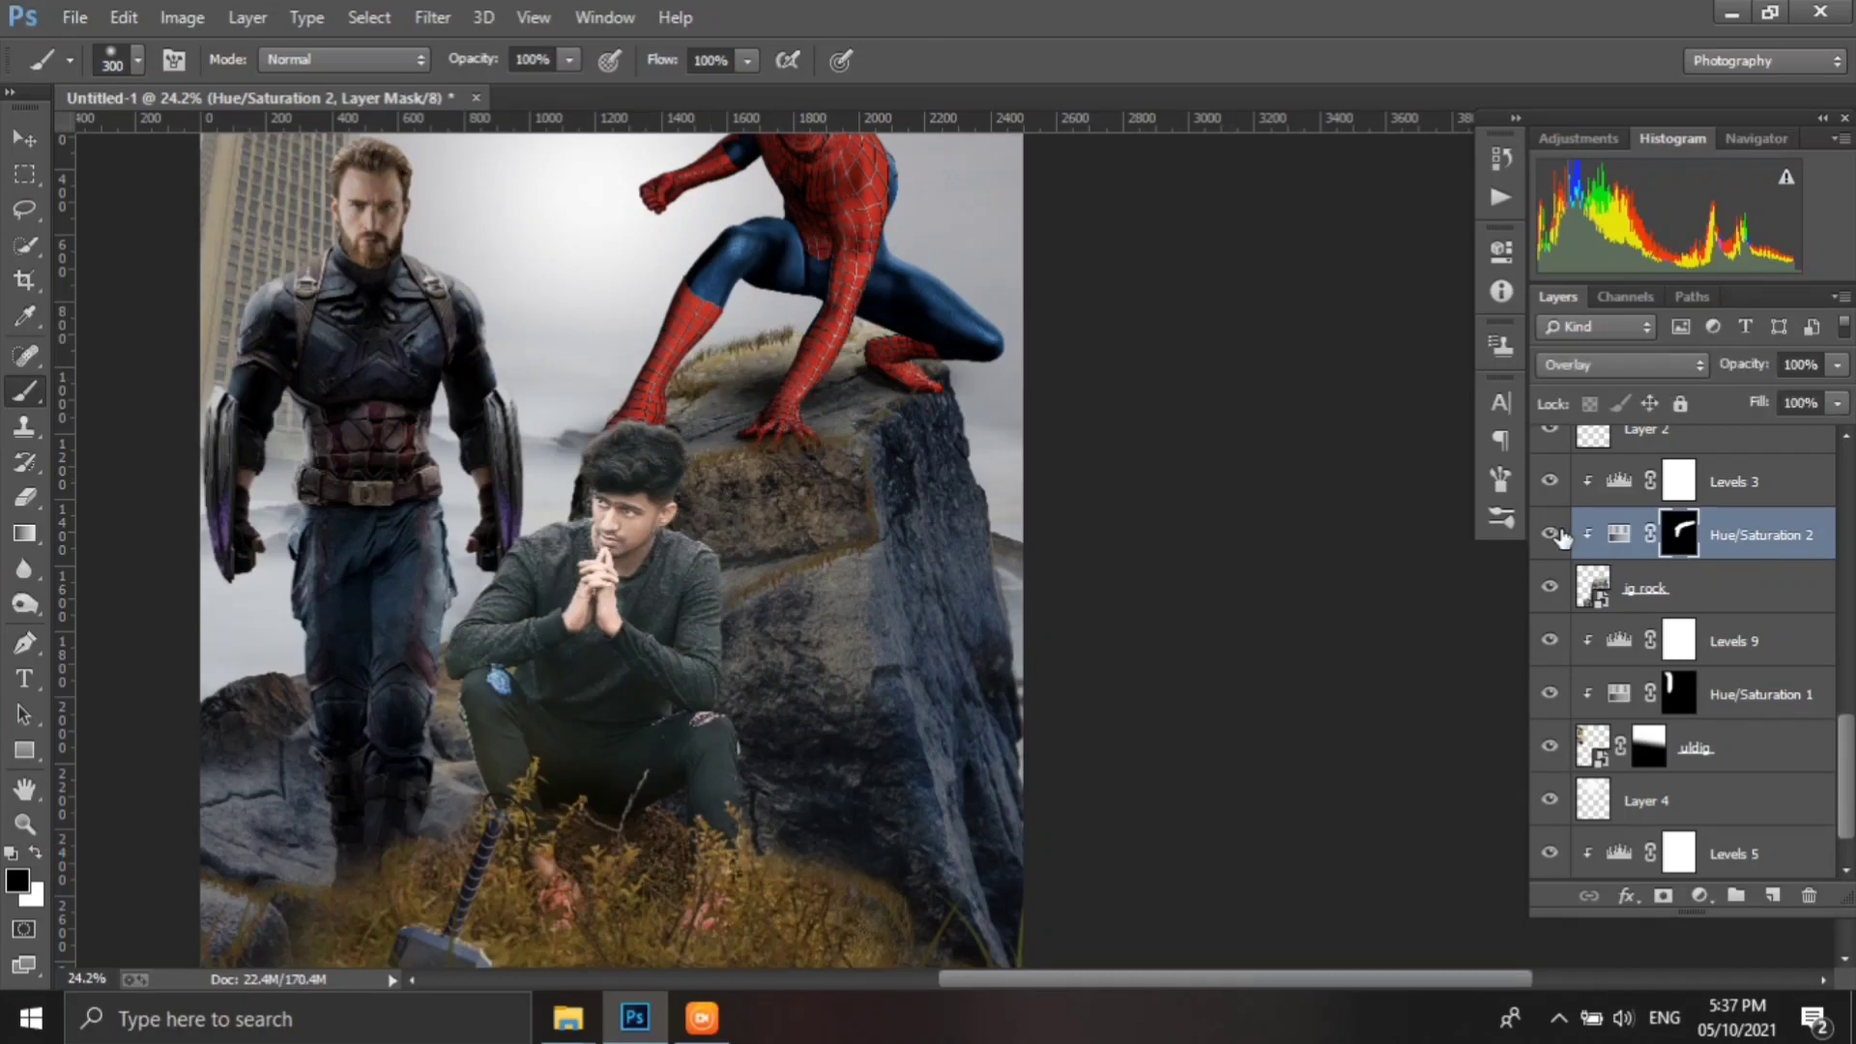
{"action": "scroll", "coordinate": [1561, 536], "scroll_direction": "up", "scroll_amount": 1}
{"action": "scroll", "coordinate": [1576, 560], "scroll_direction": "up", "scroll_amount": 2}
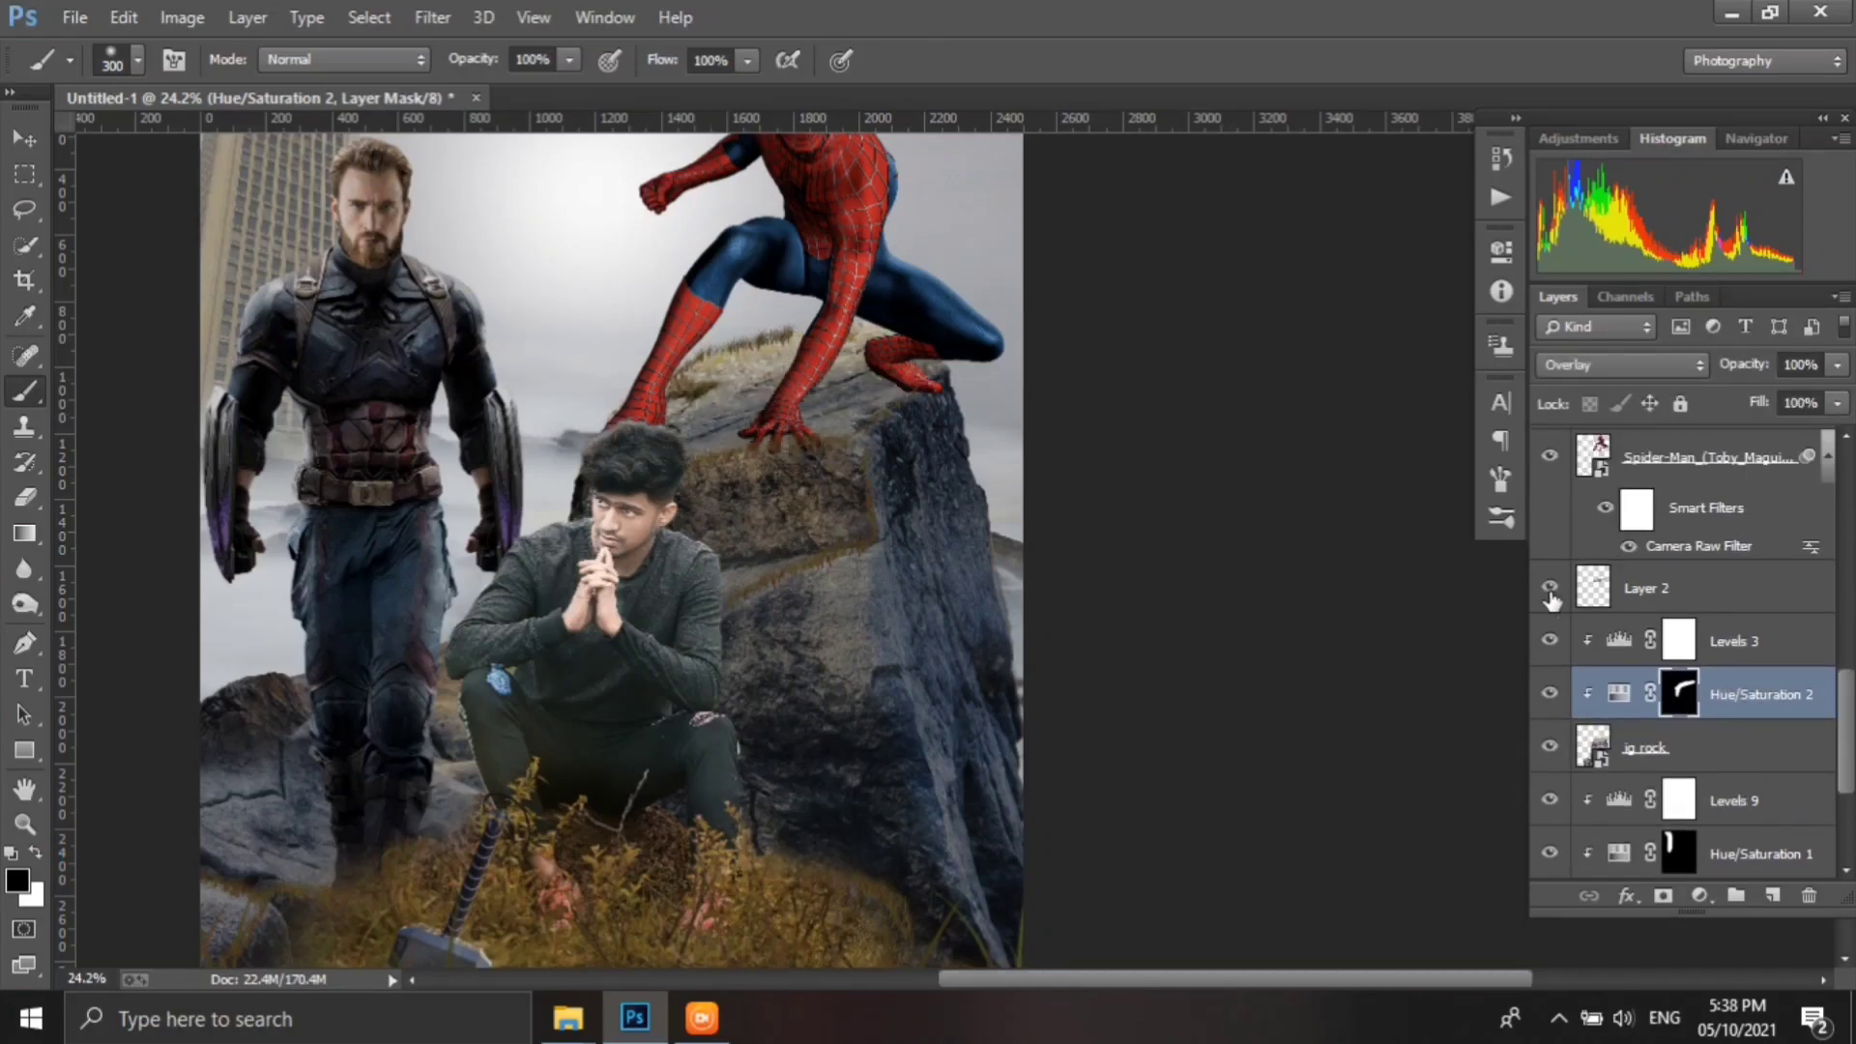
{"action": "double_click", "coordinate": [1641, 588]}
- Name Layer 2 'shadow', then clip an inverted-mask Cyanotype Overlay Hue/Saturation to Spider-Man
{"action": "type", "text": "ow"}
{"action": "key", "text": "Return"}
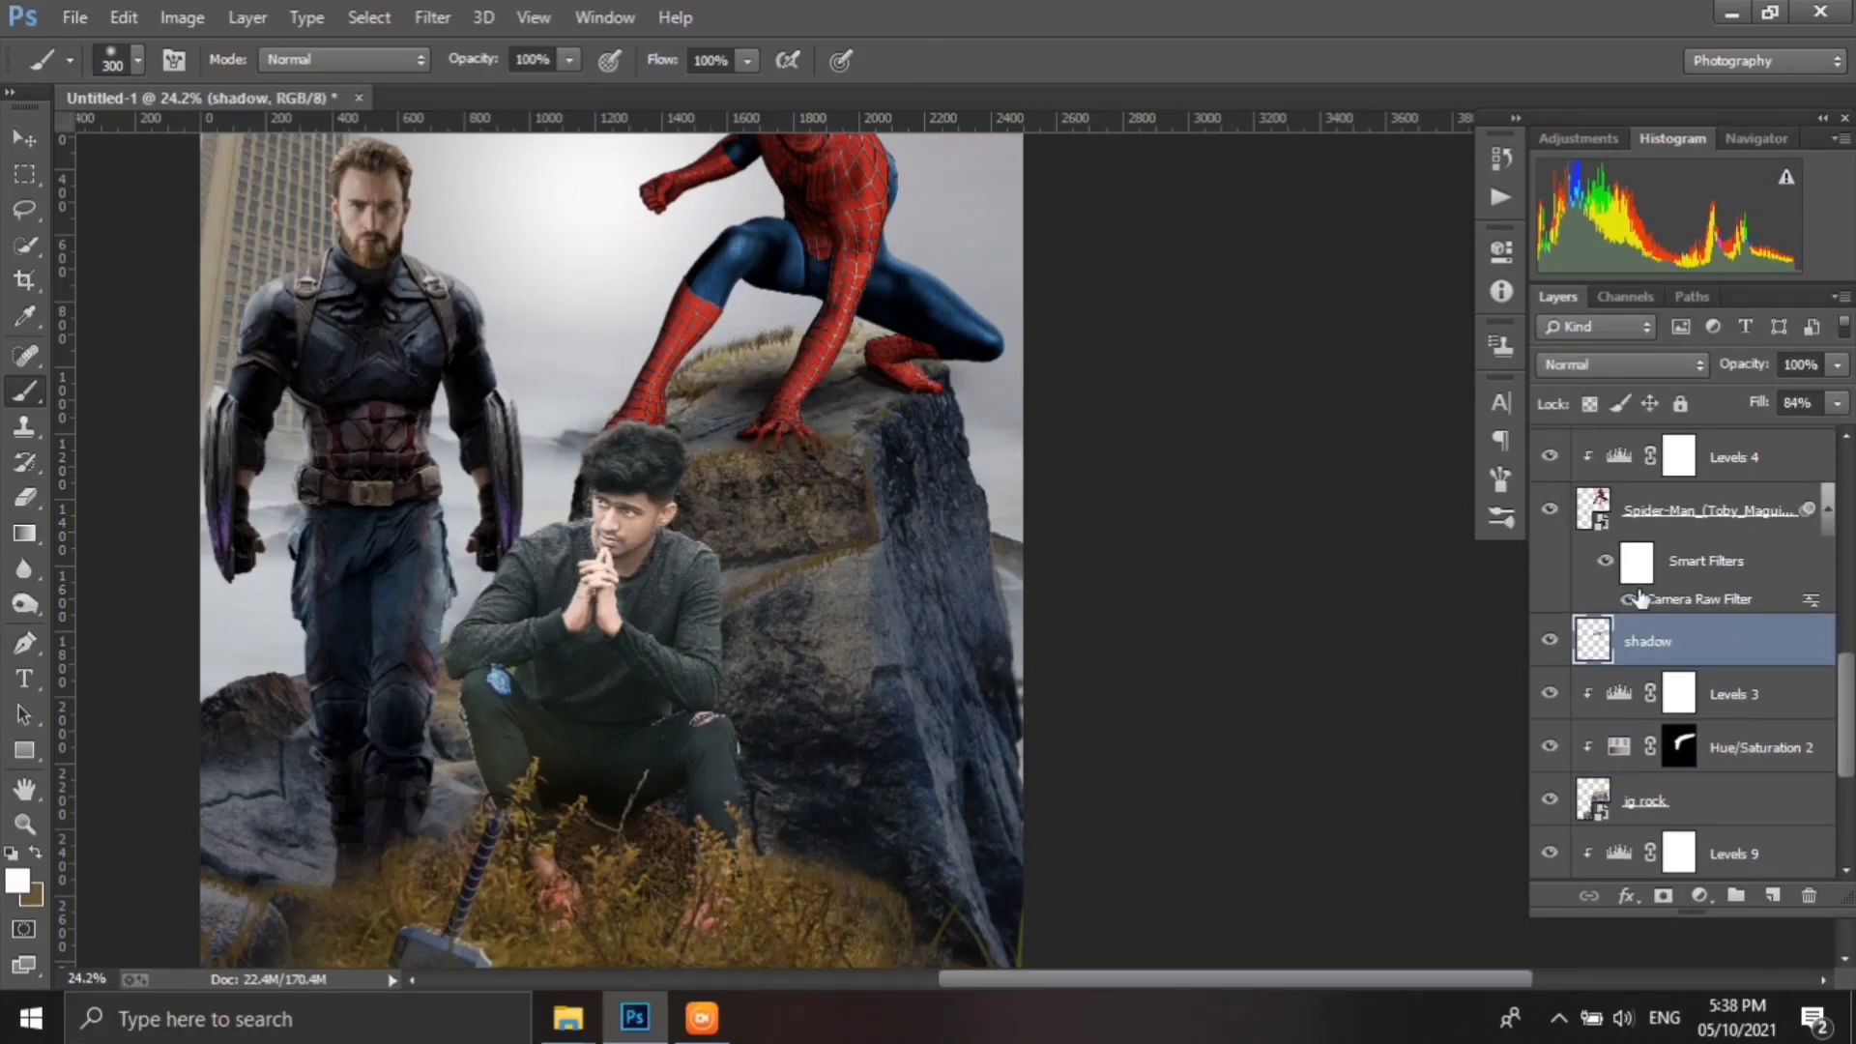
{"action": "left_click", "coordinate": [1702, 510]}
{"action": "left_click", "coordinate": [1698, 895]}
{"action": "left_click", "coordinate": [1643, 570]}
{"action": "left_click", "coordinate": [1327, 327]}
{"action": "left_click", "coordinate": [1285, 360]}
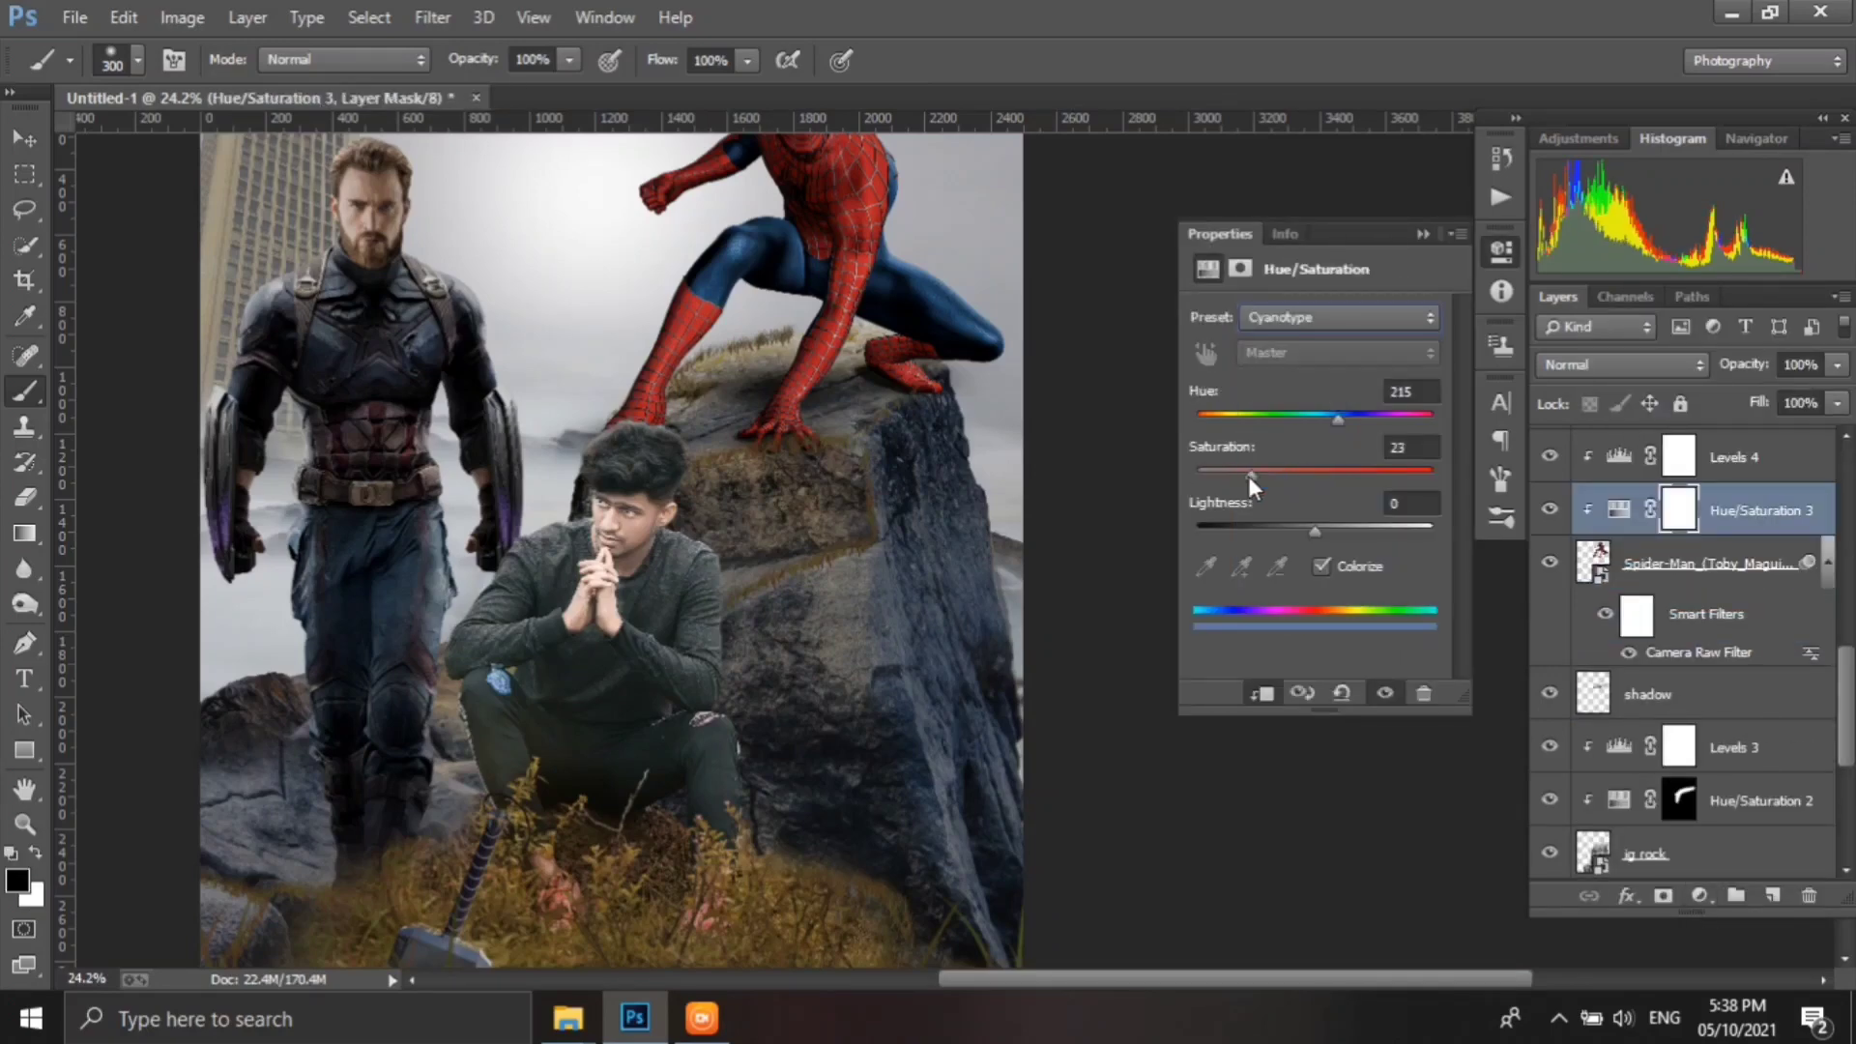
{"action": "left_click", "coordinate": [1599, 371]}
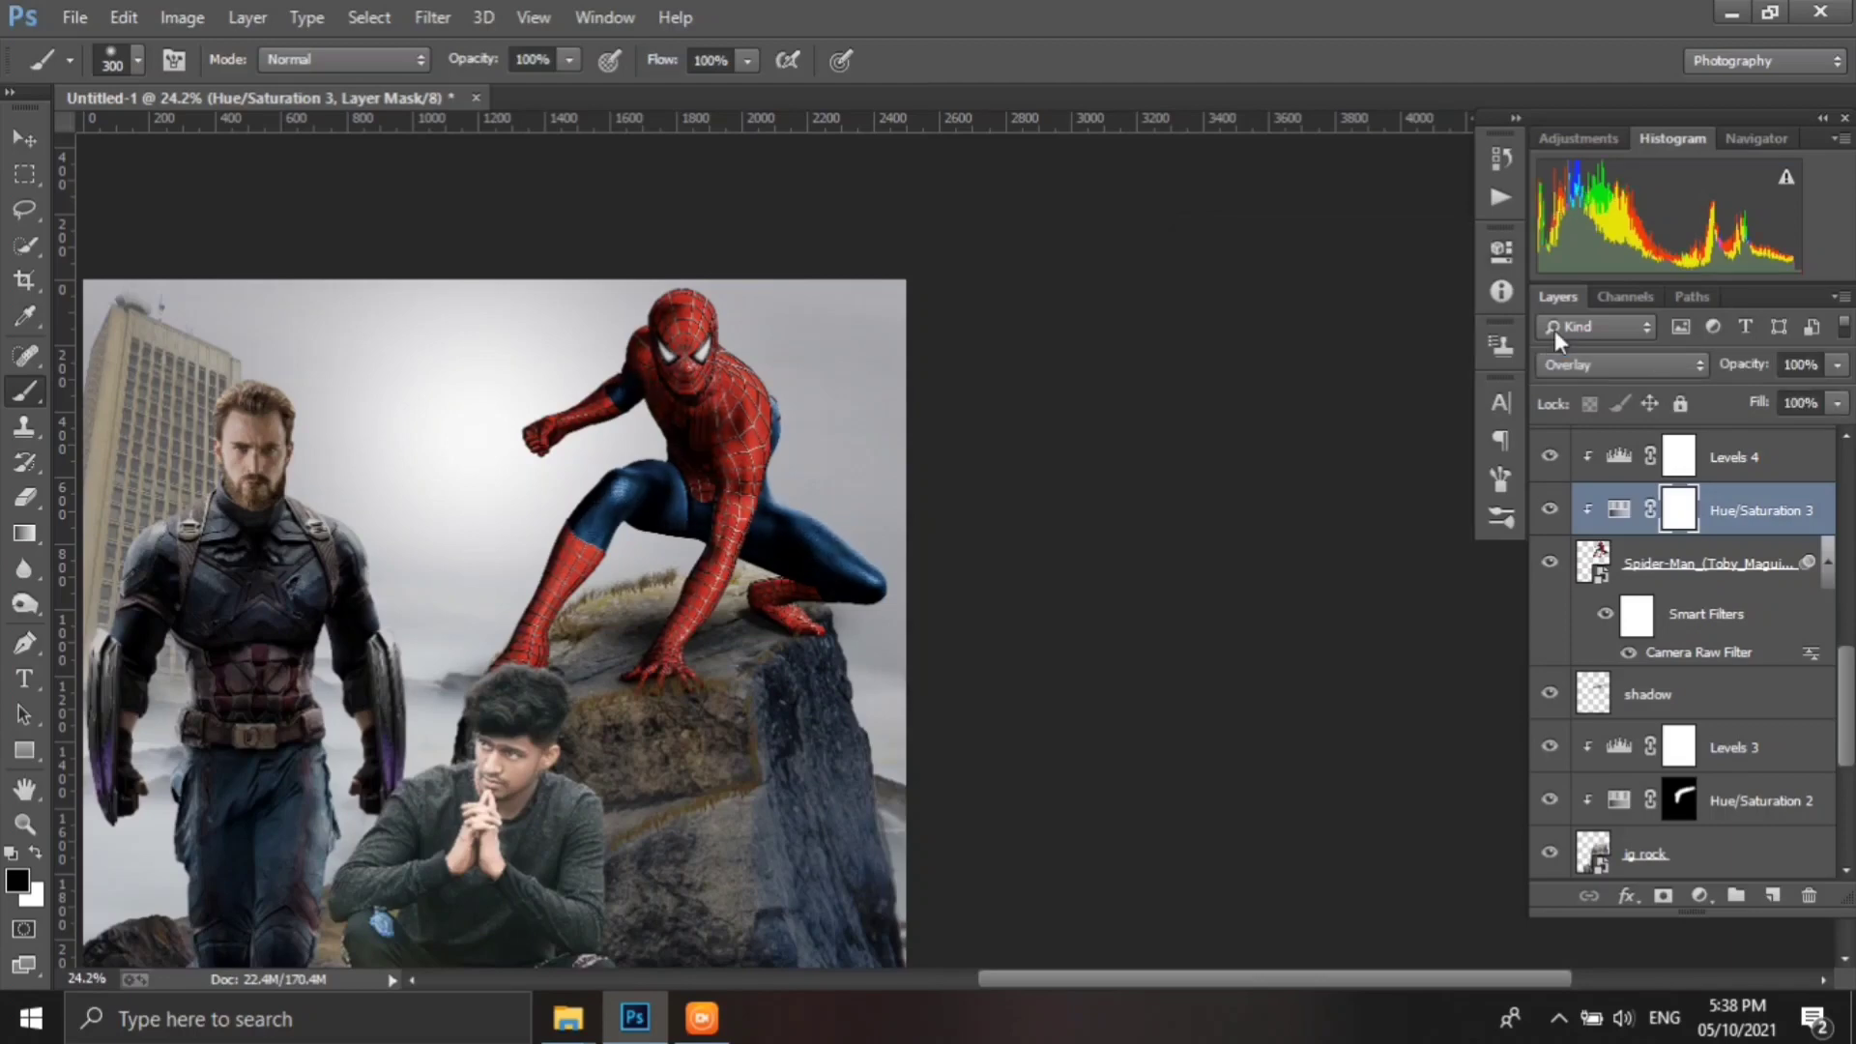
{"action": "key", "text": "ctrl+i"}
- Shrink the brush and work around Spider-Man painting the tint back into the mask
{"action": "scroll", "coordinate": [580, 425], "scroll_direction": "up", "scroll_amount": 3}
{"action": "scroll", "coordinate": [546, 411], "scroll_direction": "up", "scroll_amount": 2}
{"action": "key", "text": "bracketleft"}
{"action": "key", "text": "bracketleft"}
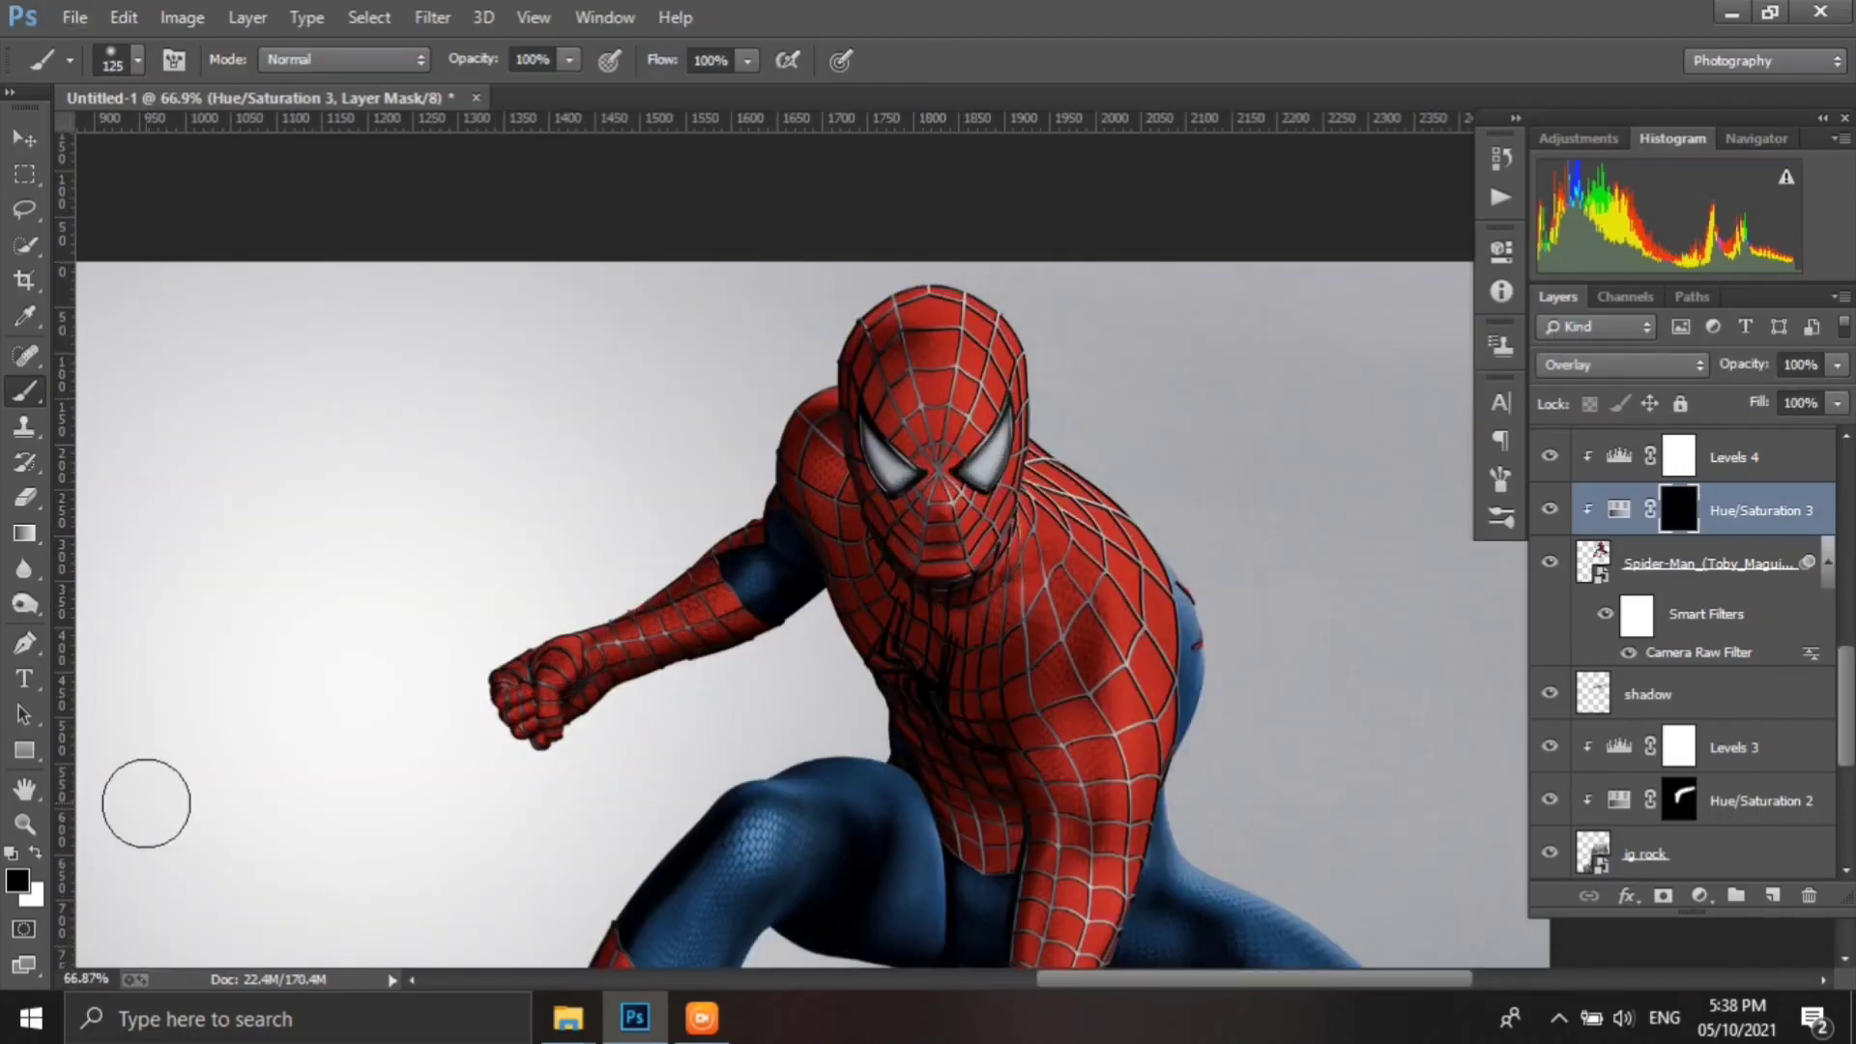
{"action": "scroll", "coordinate": [694, 742], "scroll_direction": "down", "scroll_amount": 3}
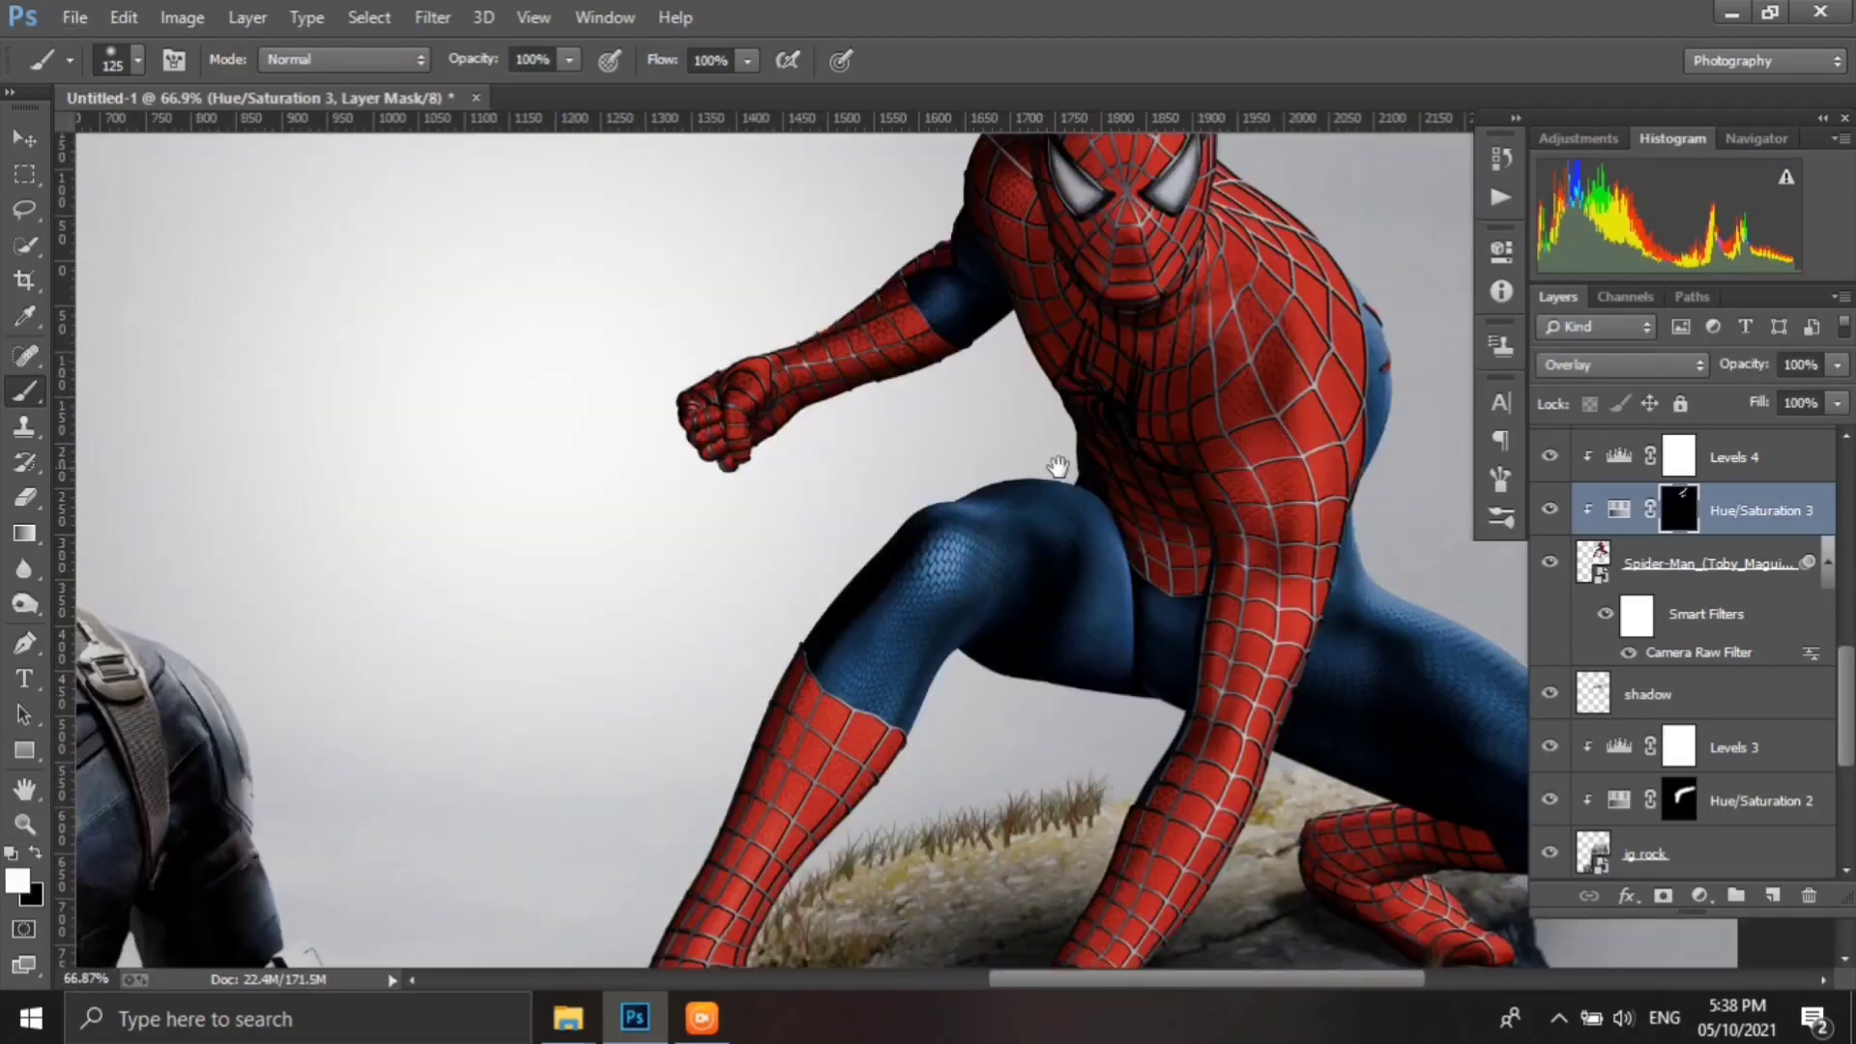
{"action": "scroll", "coordinate": [773, 725], "scroll_direction": "up", "scroll_amount": 1}
{"action": "scroll", "coordinate": [647, 870], "scroll_direction": "down", "scroll_amount": 3}
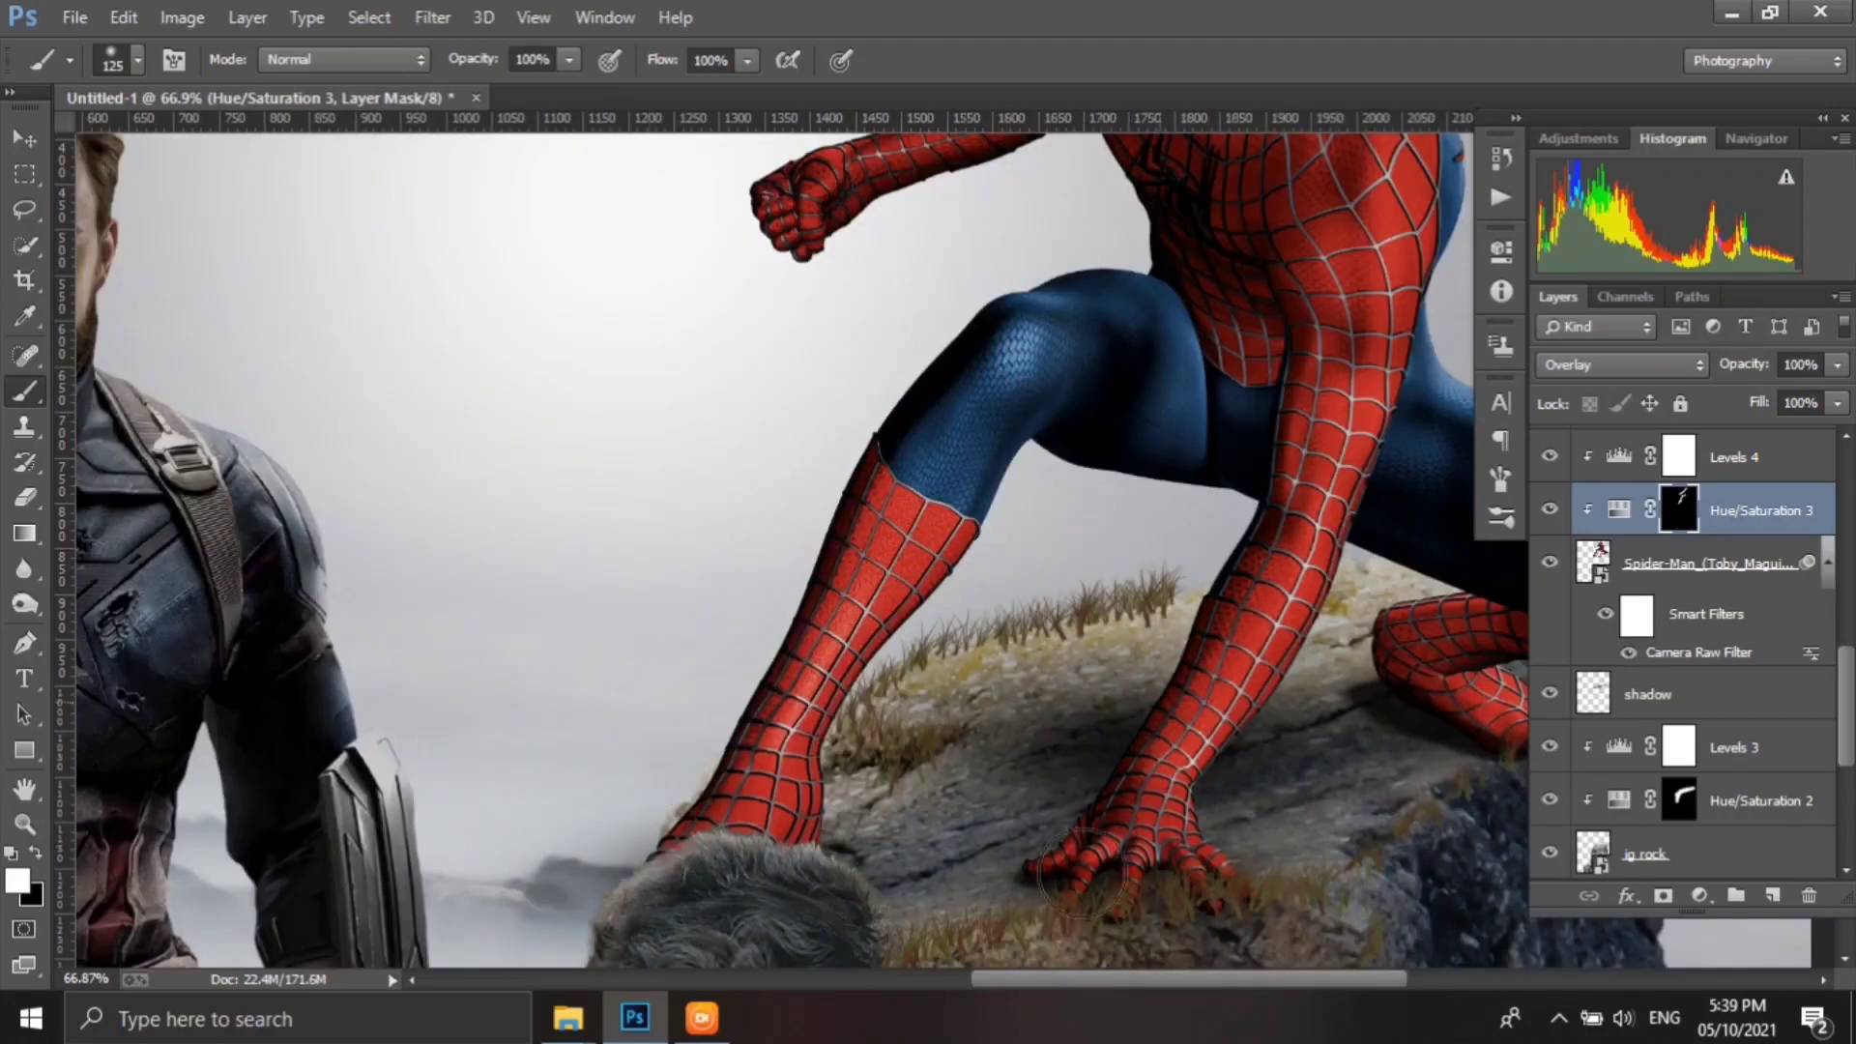
{"action": "scroll", "coordinate": [989, 557], "scroll_direction": "up", "scroll_amount": 5}
{"action": "scroll", "coordinate": [1401, 696], "scroll_direction": "down", "scroll_amount": 2}
{"action": "scroll", "coordinate": [1257, 580], "scroll_direction": "down", "scroll_amount": 4}
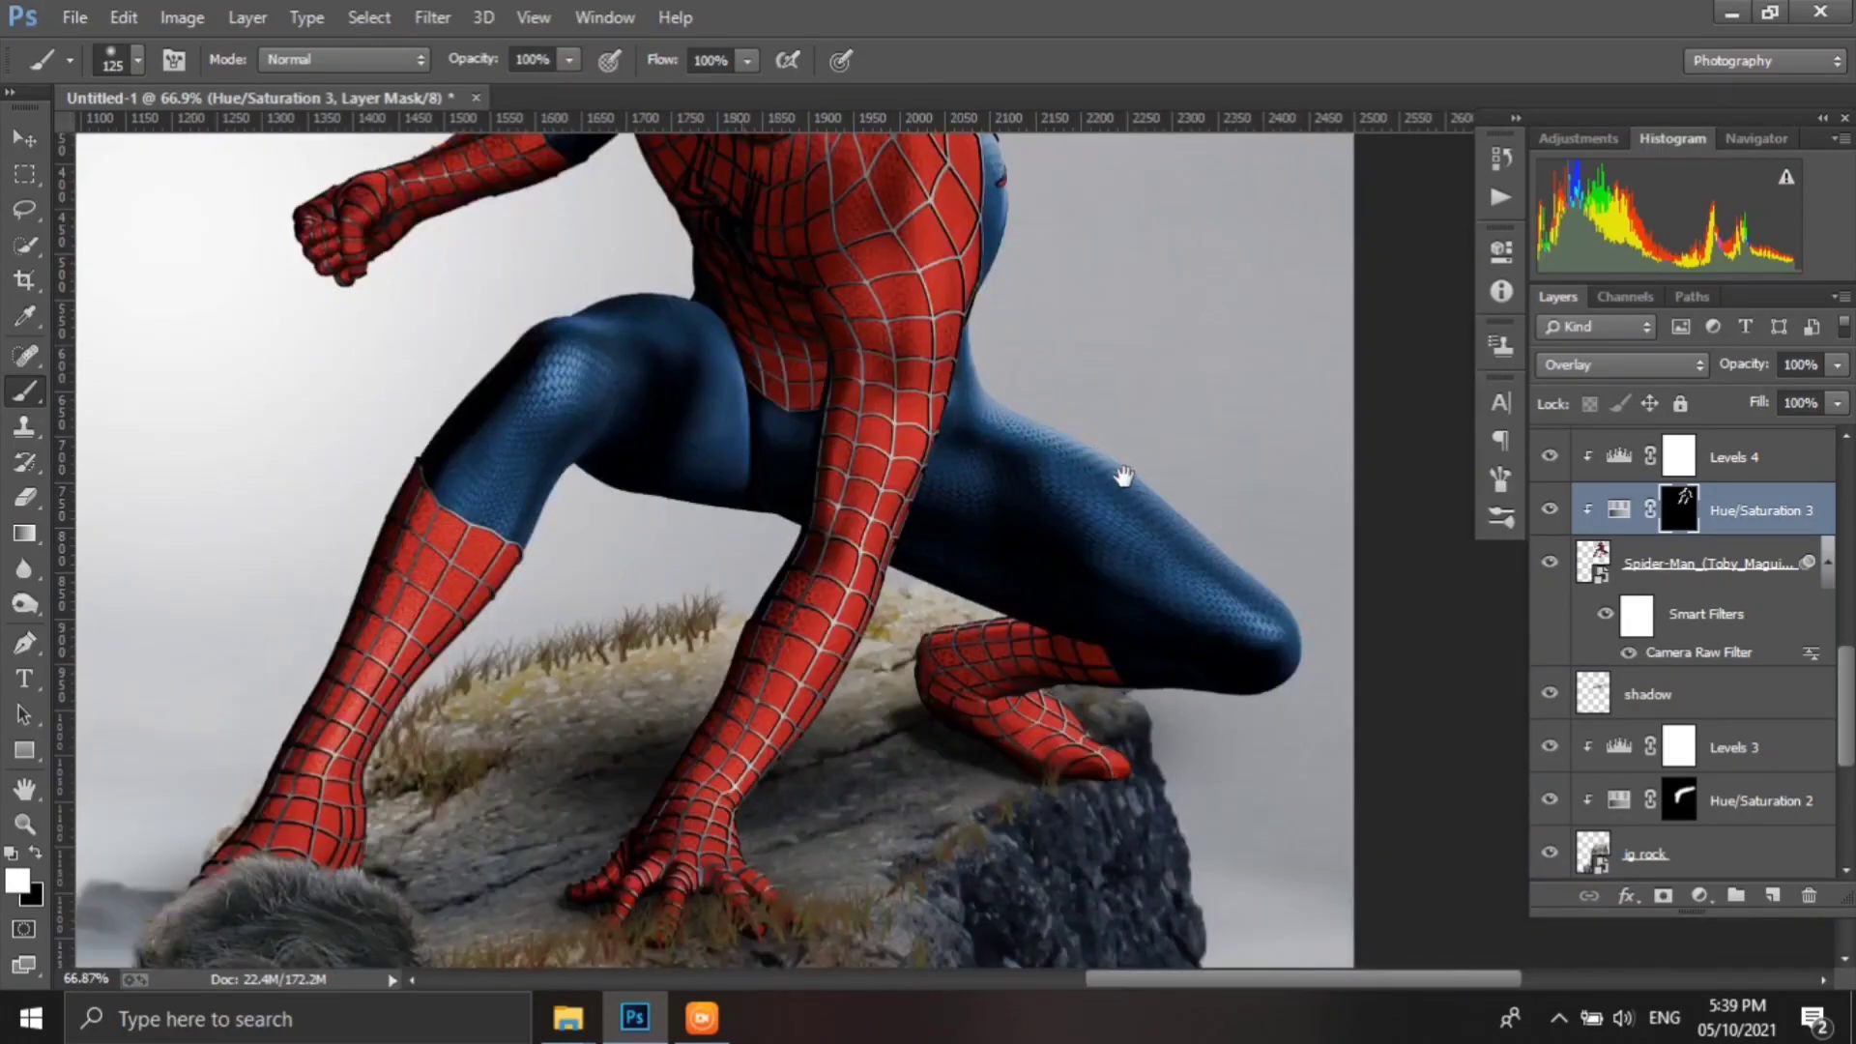
{"action": "scroll", "coordinate": [1118, 477], "scroll_direction": "left", "scroll_amount": 5}
{"action": "scroll", "coordinate": [1114, 669], "scroll_direction": "down", "scroll_amount": 3}
{"action": "scroll", "coordinate": [1112, 670], "scroll_direction": "down", "scroll_amount": 2}
{"action": "scroll", "coordinate": [1568, 615], "scroll_direction": "up", "scroll_amount": 3}
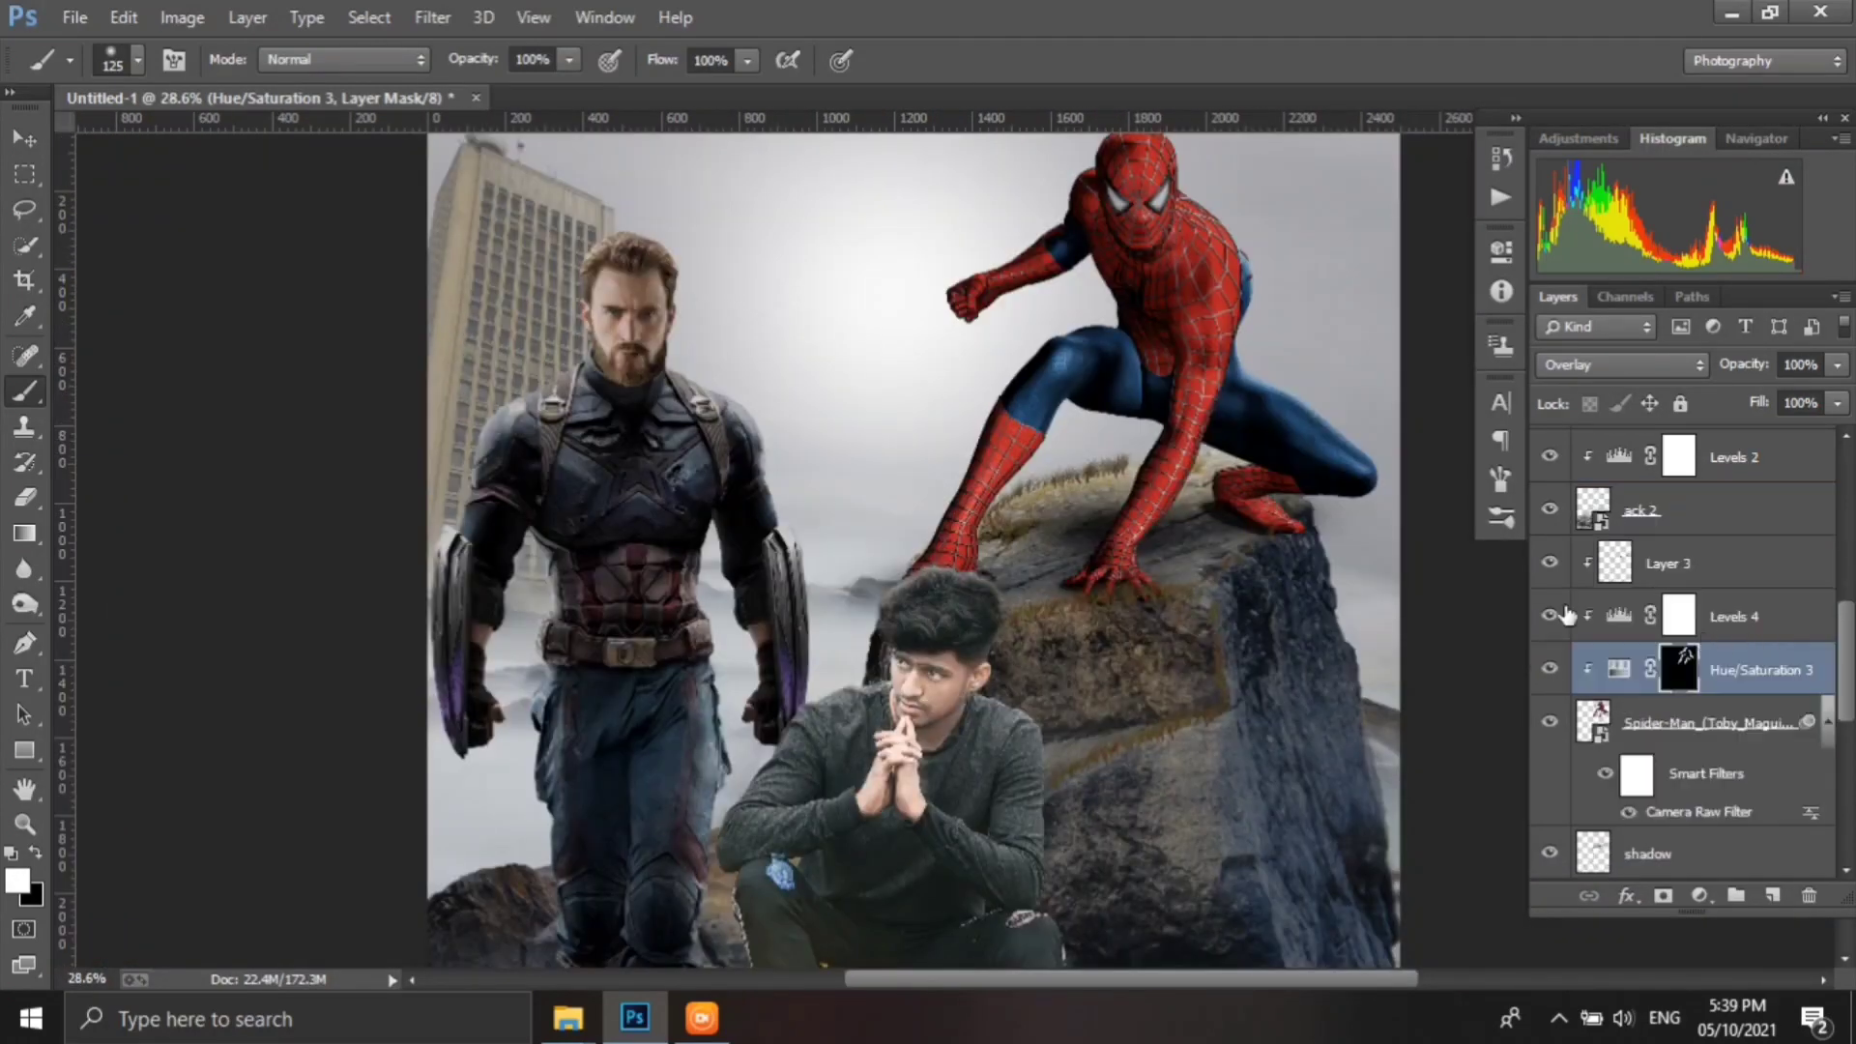
{"action": "scroll", "coordinate": [1353, 386], "scroll_direction": "down", "scroll_amount": 2}
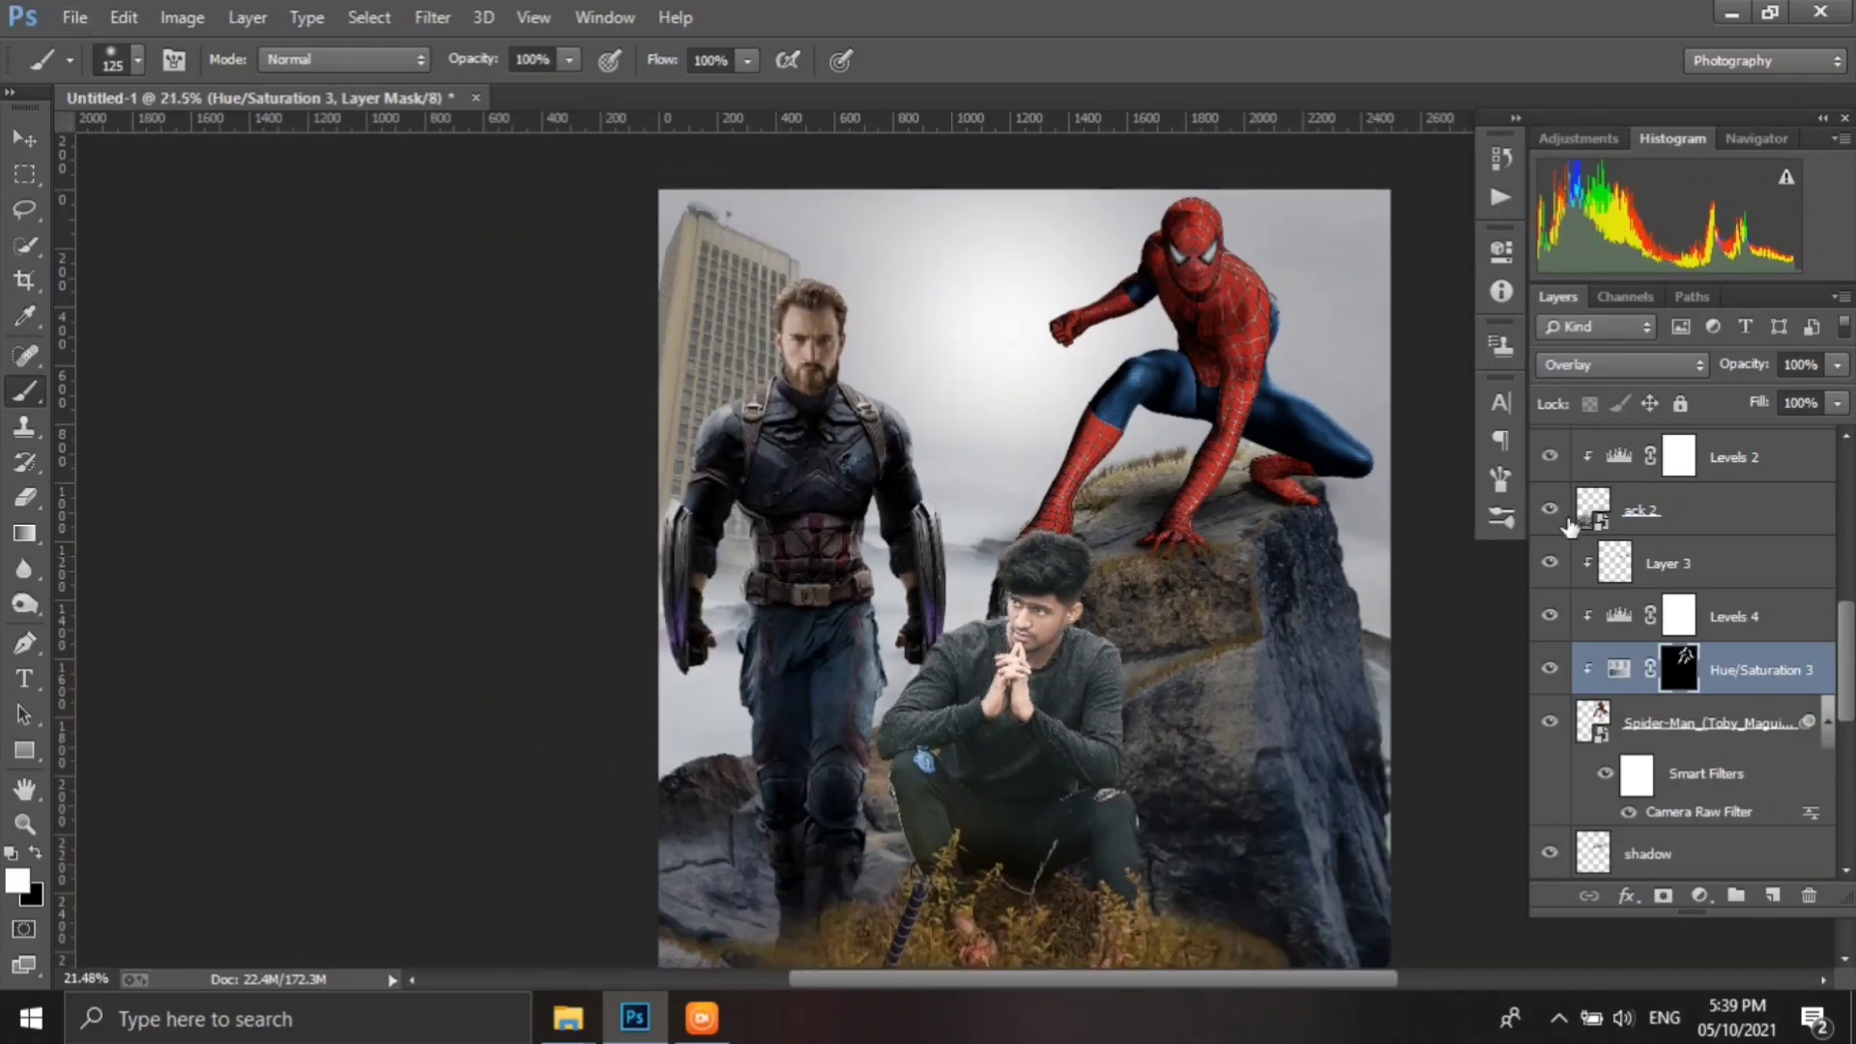
- Adjust the saturation of Captain America's Hue/Saturation tint and invert its mask
{"action": "left_click", "coordinate": [1633, 510]}
{"action": "scroll", "coordinate": [1643, 503], "scroll_direction": "up", "scroll_amount": 1}
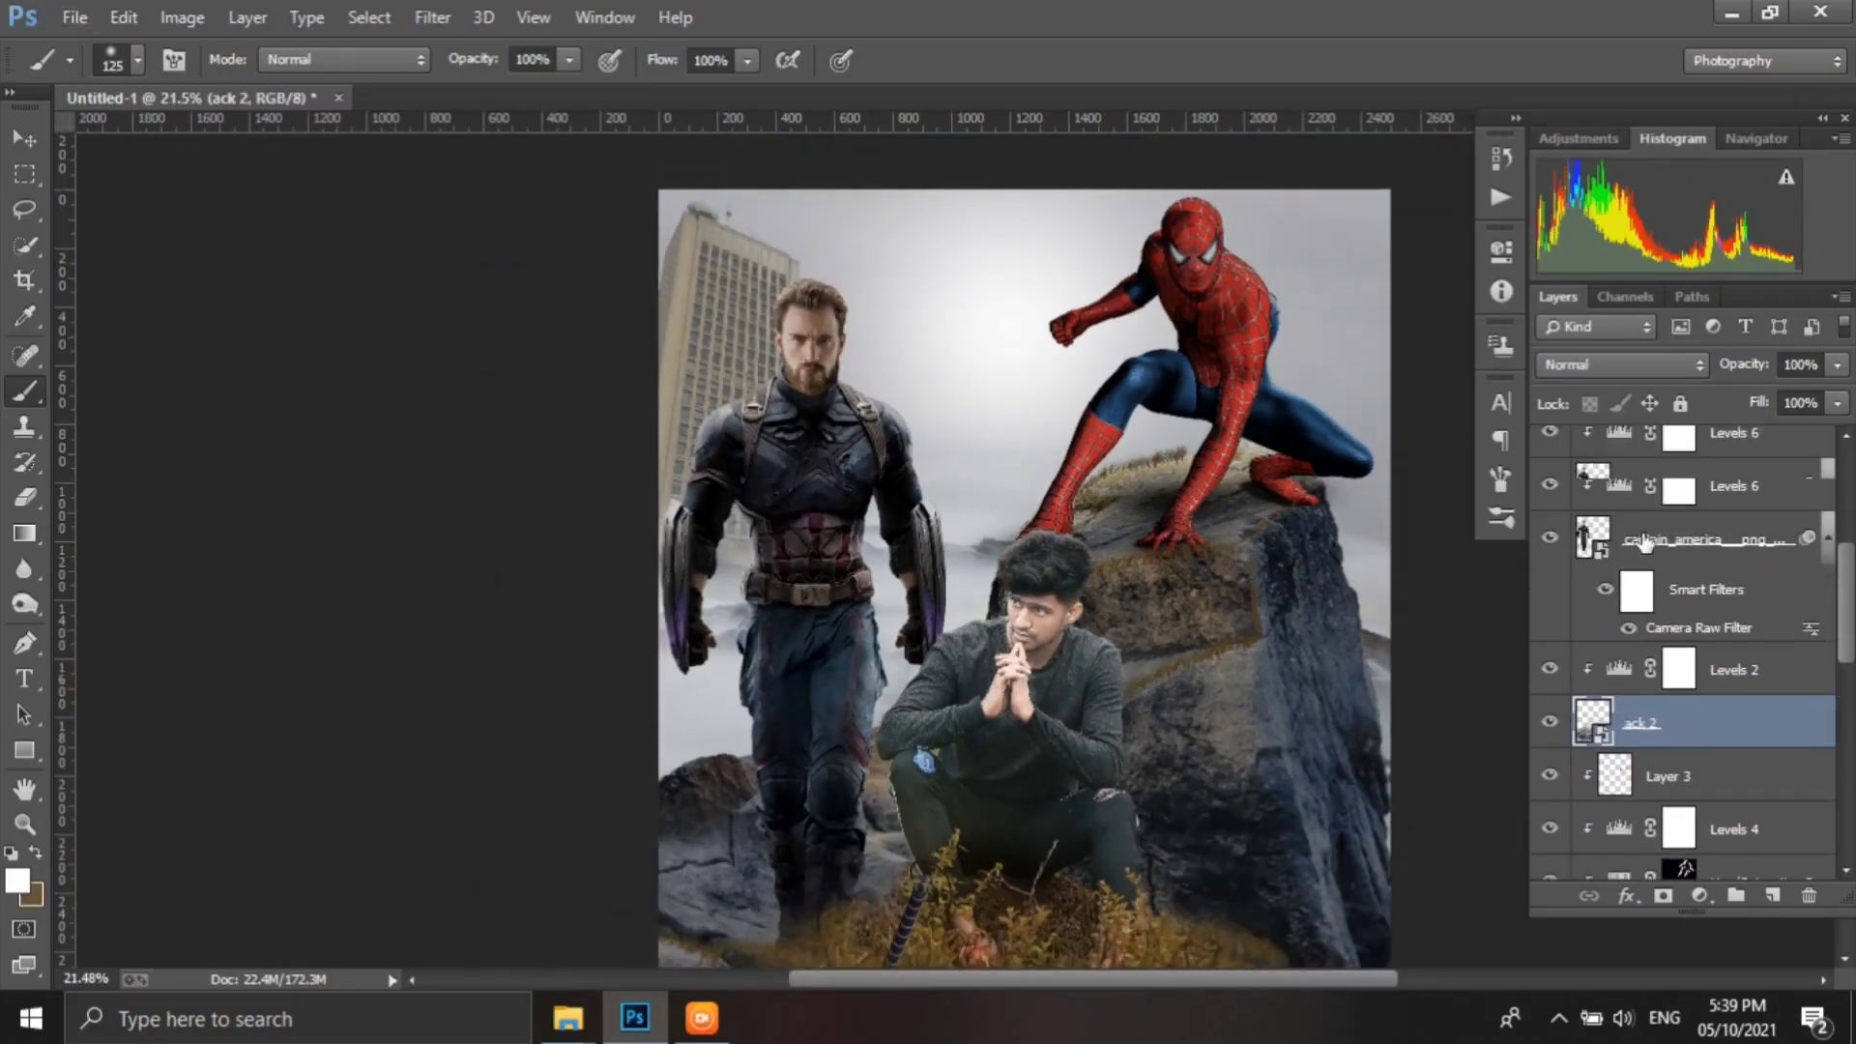
{"action": "scroll", "coordinate": [1692, 541], "scroll_direction": "up", "scroll_amount": 3}
{"action": "left_click", "coordinate": [1708, 541]}
{"action": "left_click_drag", "start_coordinate": [1708, 544], "coordinate": [1664, 580]}
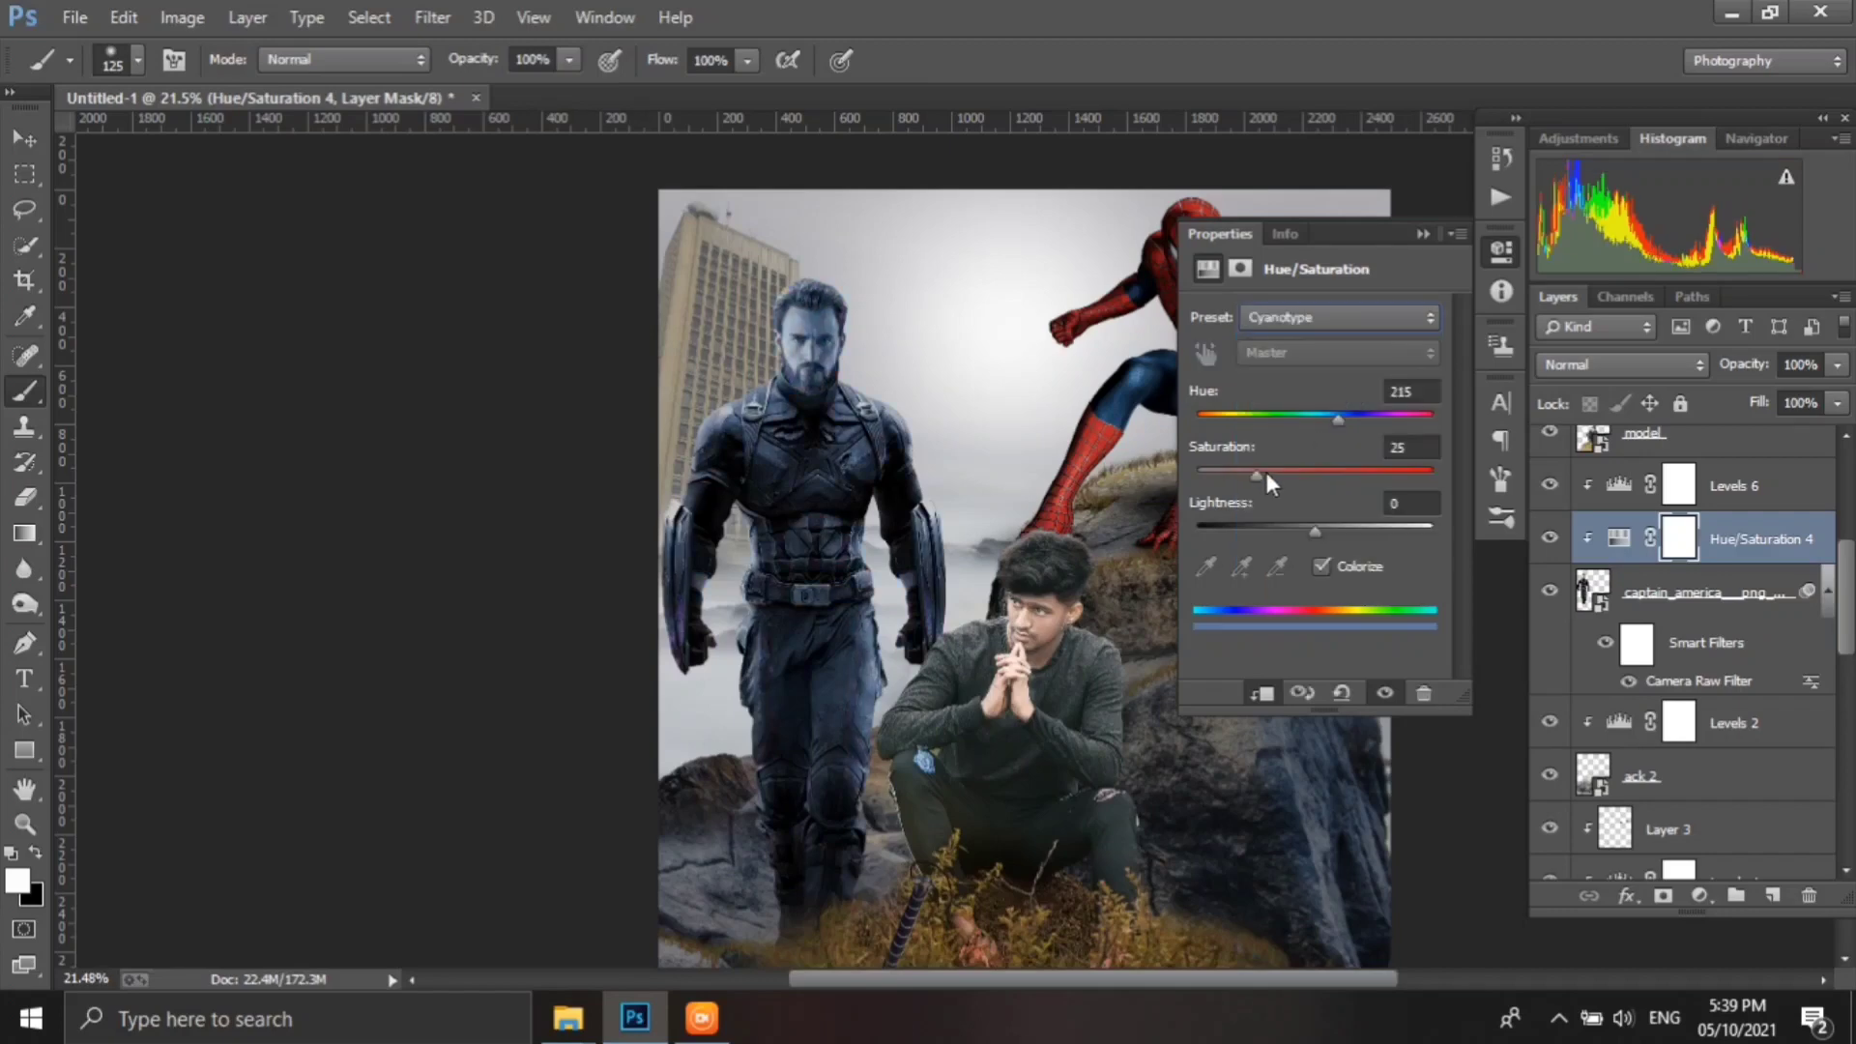
{"action": "left_click", "coordinate": [1479, 431]}
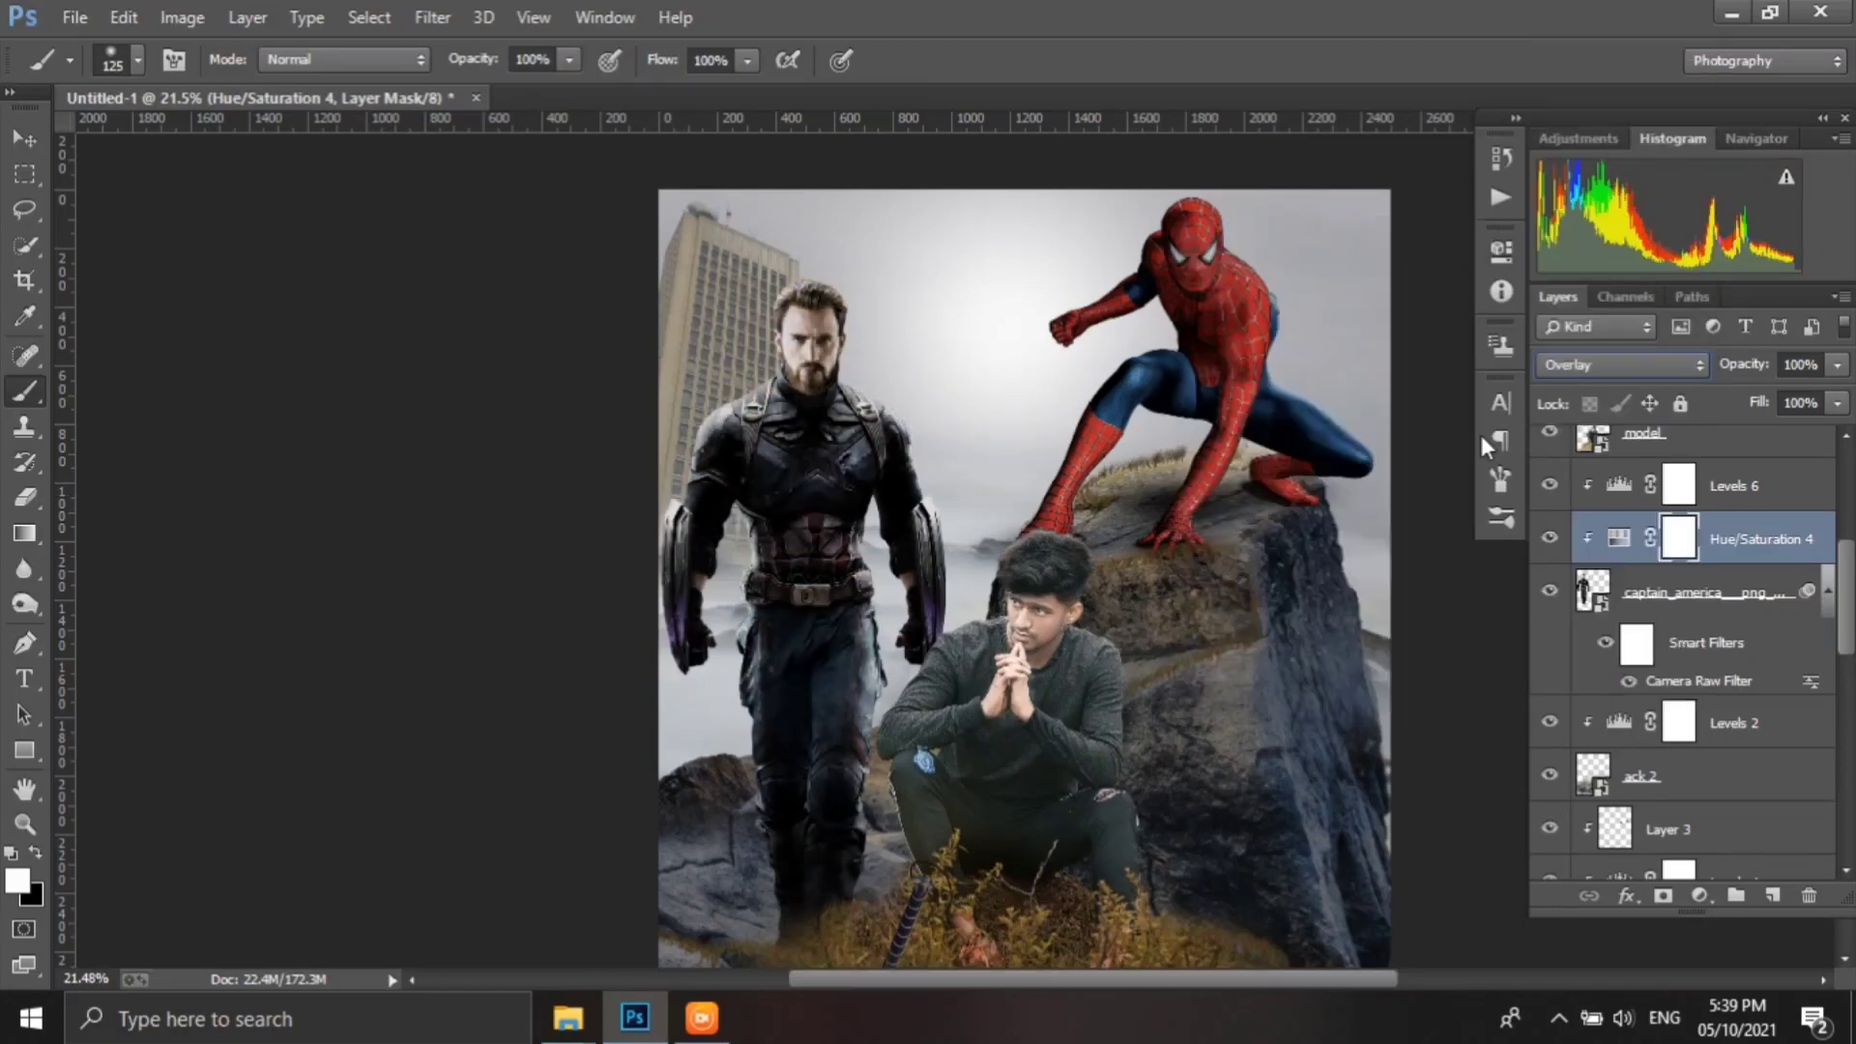
{"action": "key", "text": "ctrl+i"}
- Paint the blue tint back onto Captain America's torso and side
{"action": "scroll", "coordinate": [808, 367], "scroll_direction": "up", "scroll_amount": 3}
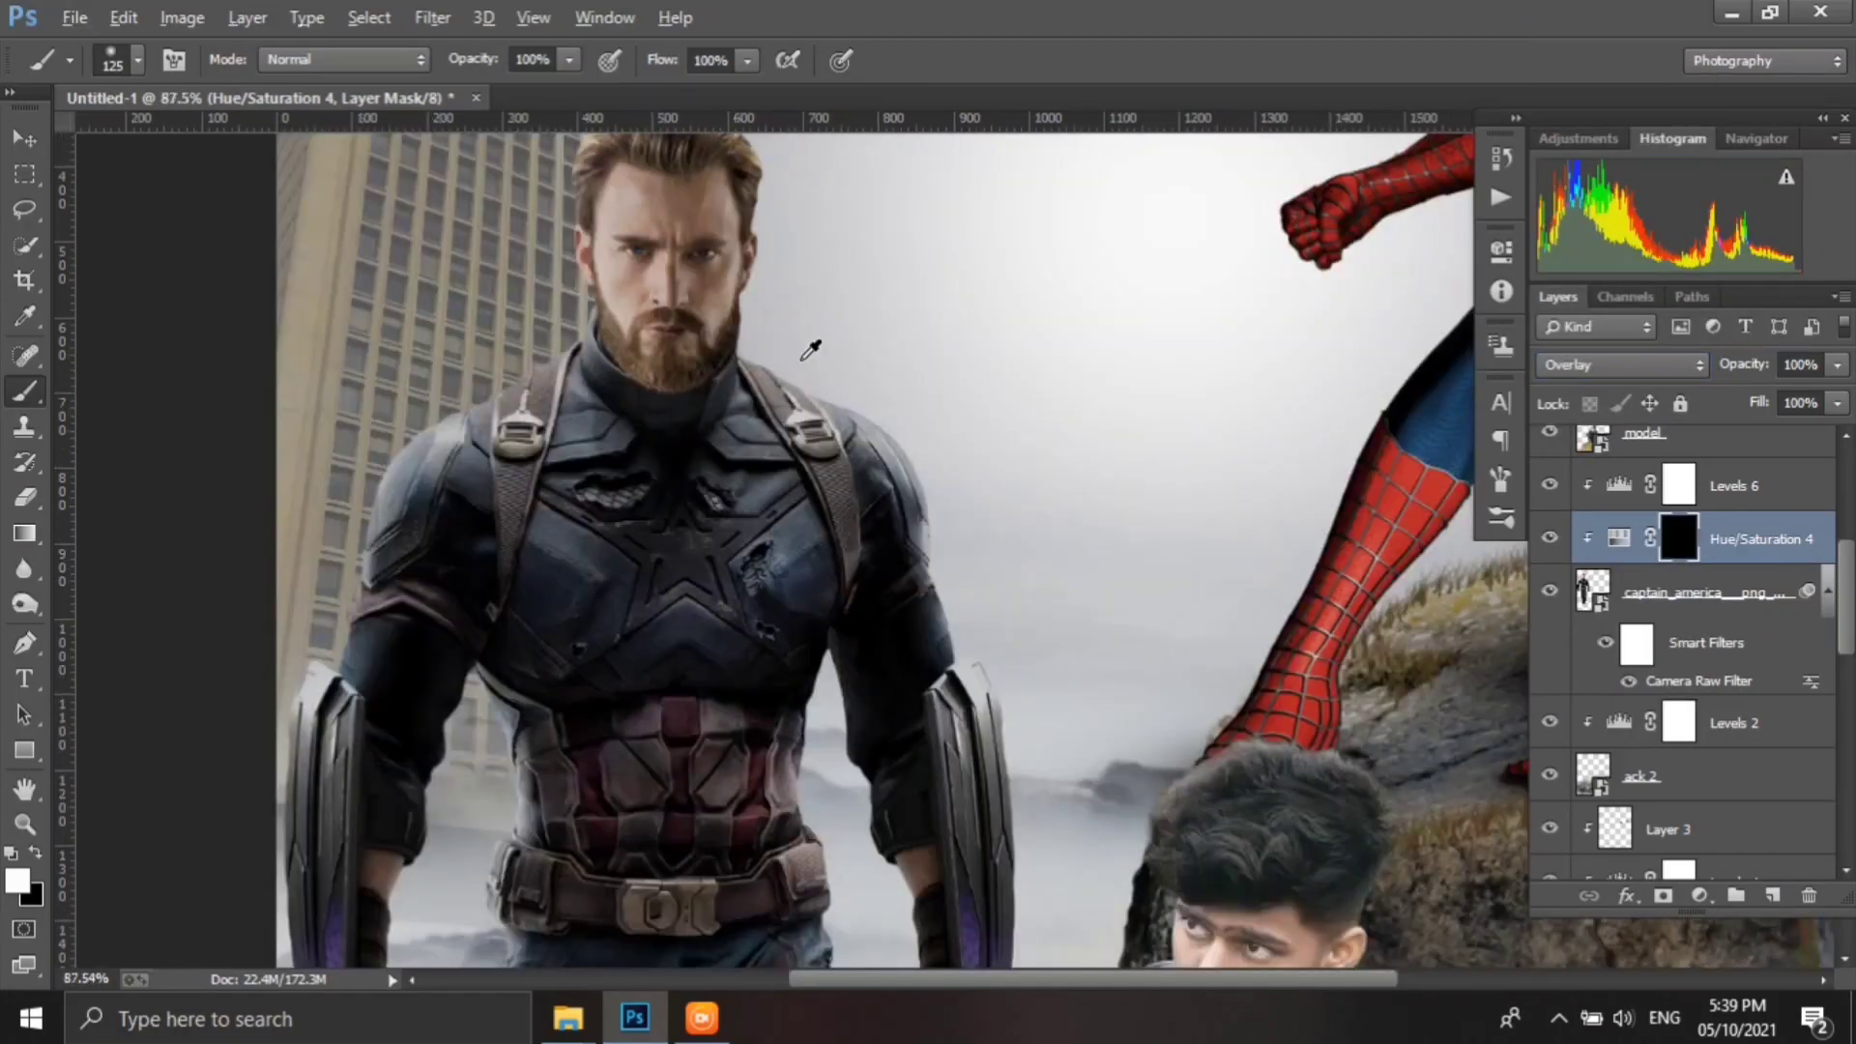
{"action": "scroll", "coordinate": [799, 380], "scroll_direction": "up", "scroll_amount": 3}
{"action": "left_click_drag", "start_coordinate": [976, 681], "coordinate": [931, 372]}
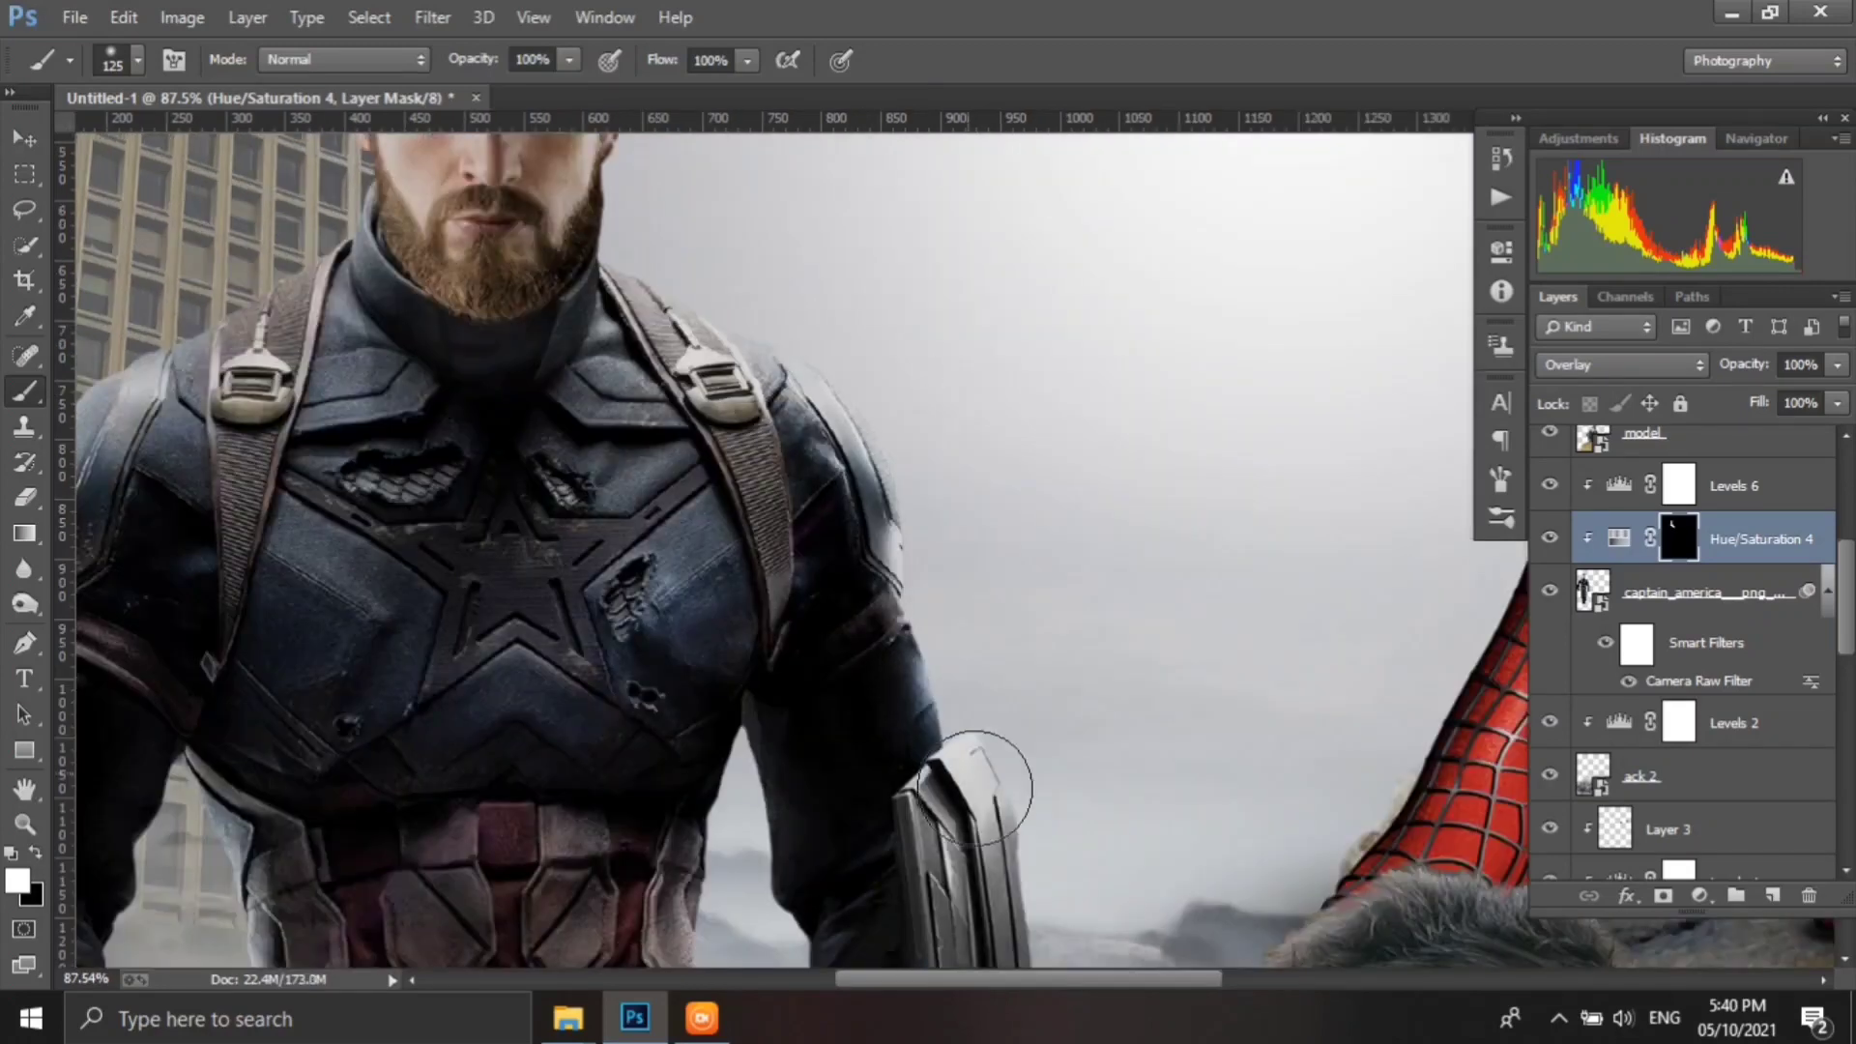
{"action": "left_click_drag", "start_coordinate": [983, 767], "coordinate": [796, 207]}
{"action": "scroll", "coordinate": [533, 451], "scroll_direction": "up", "scroll_amount": 3}
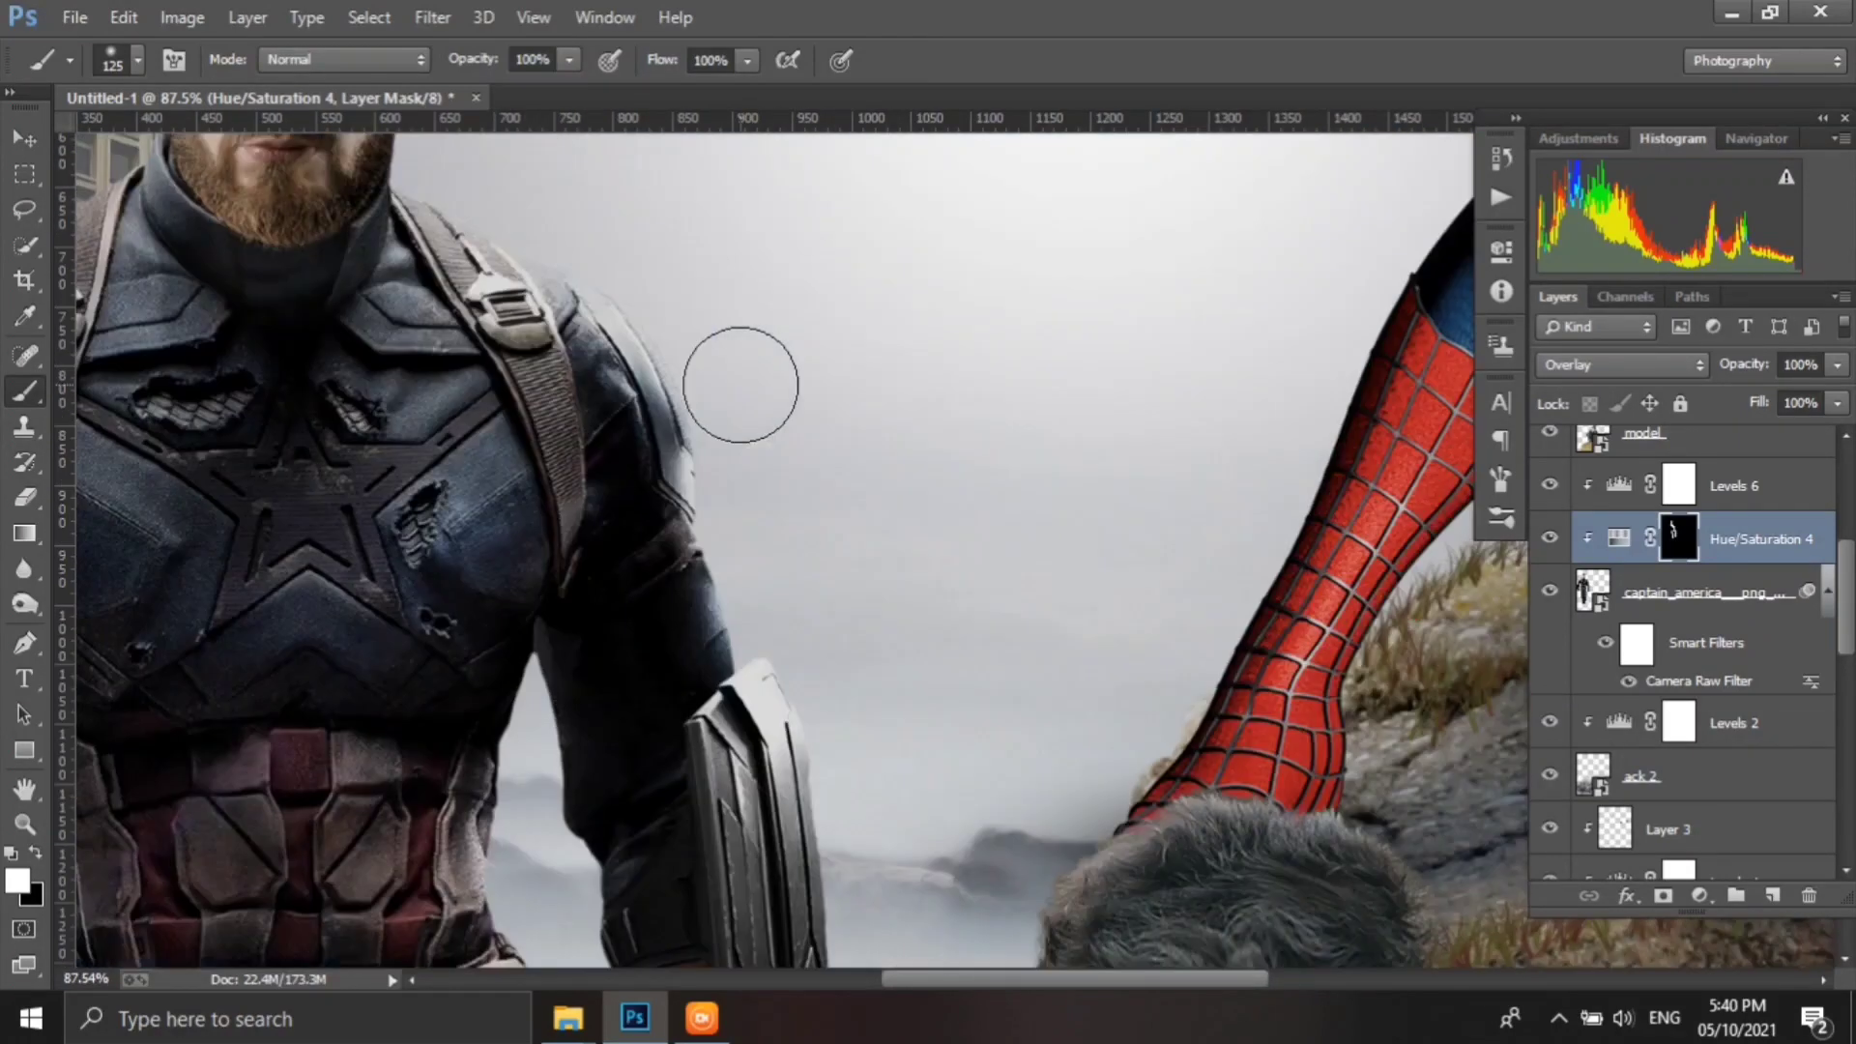
{"action": "scroll", "coordinate": [738, 381], "scroll_direction": "up", "scroll_amount": 3}
{"action": "scroll", "coordinate": [711, 572], "scroll_direction": "down", "scroll_amount": 5}
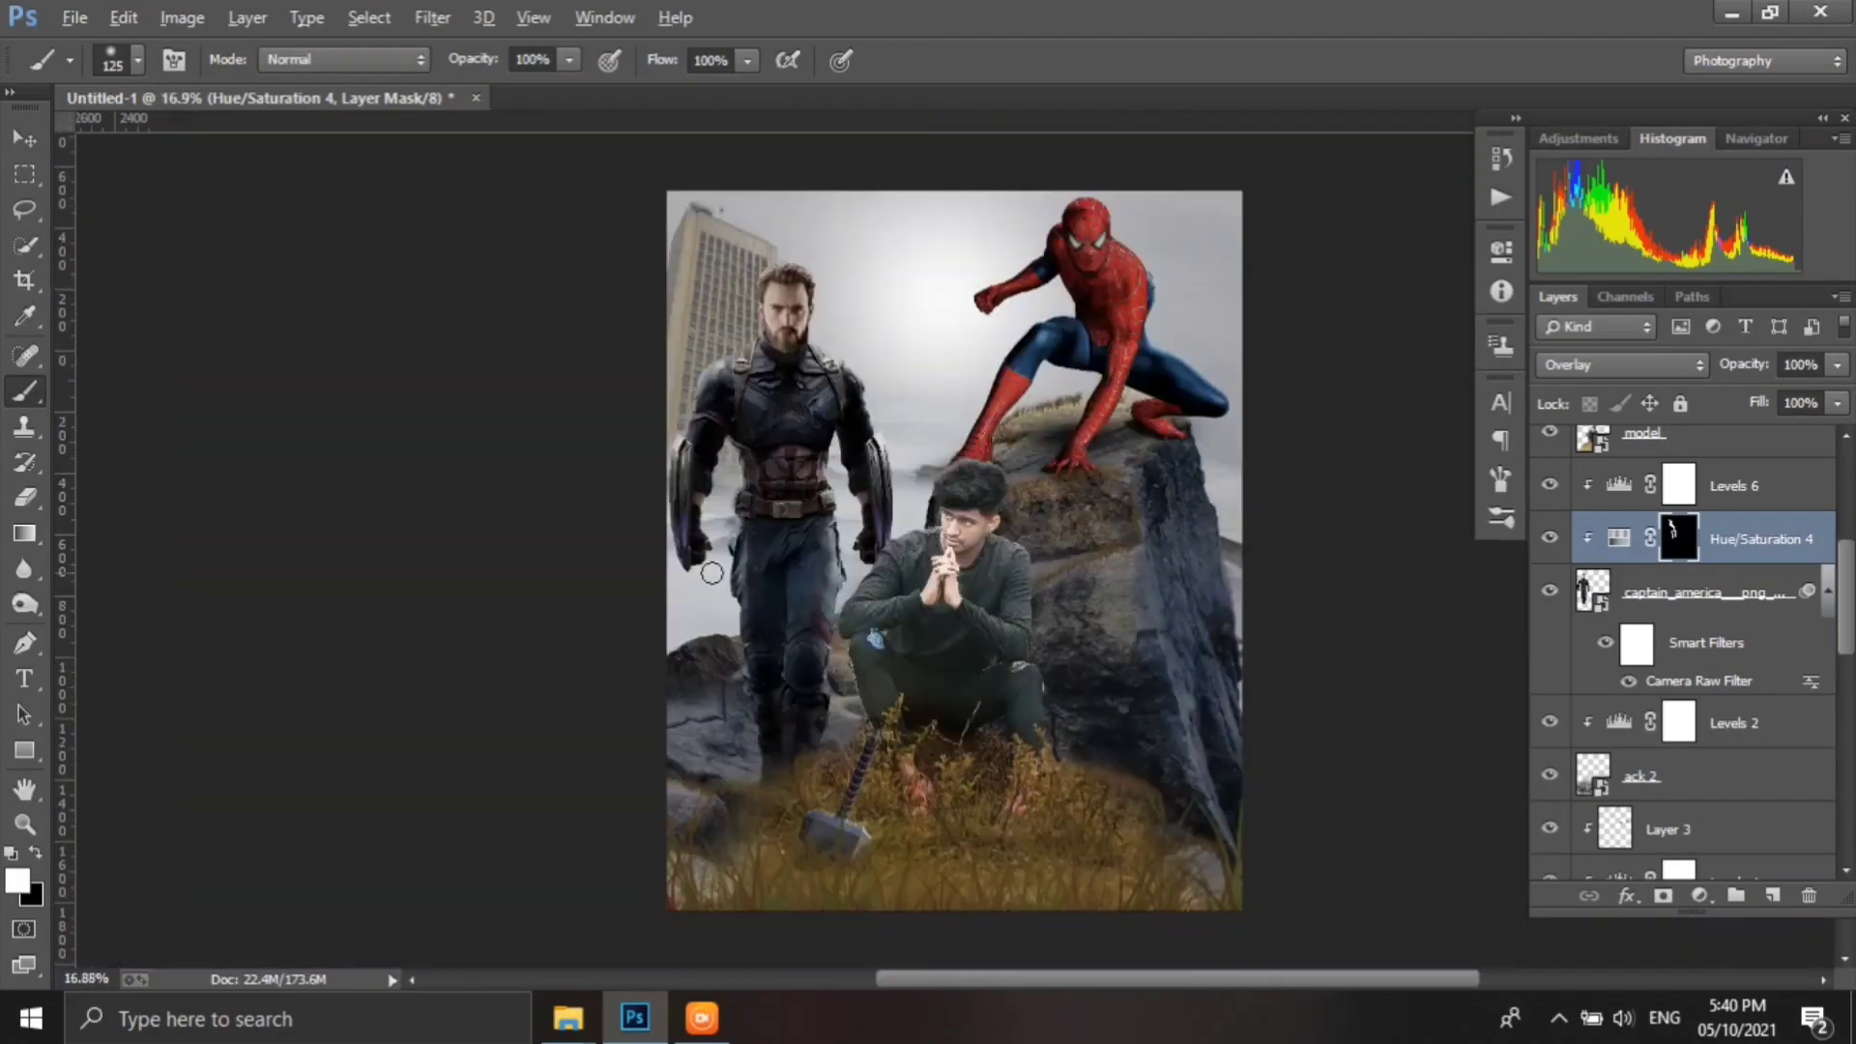
{"action": "scroll", "coordinate": [1636, 628], "scroll_direction": "down", "scroll_amount": 5}
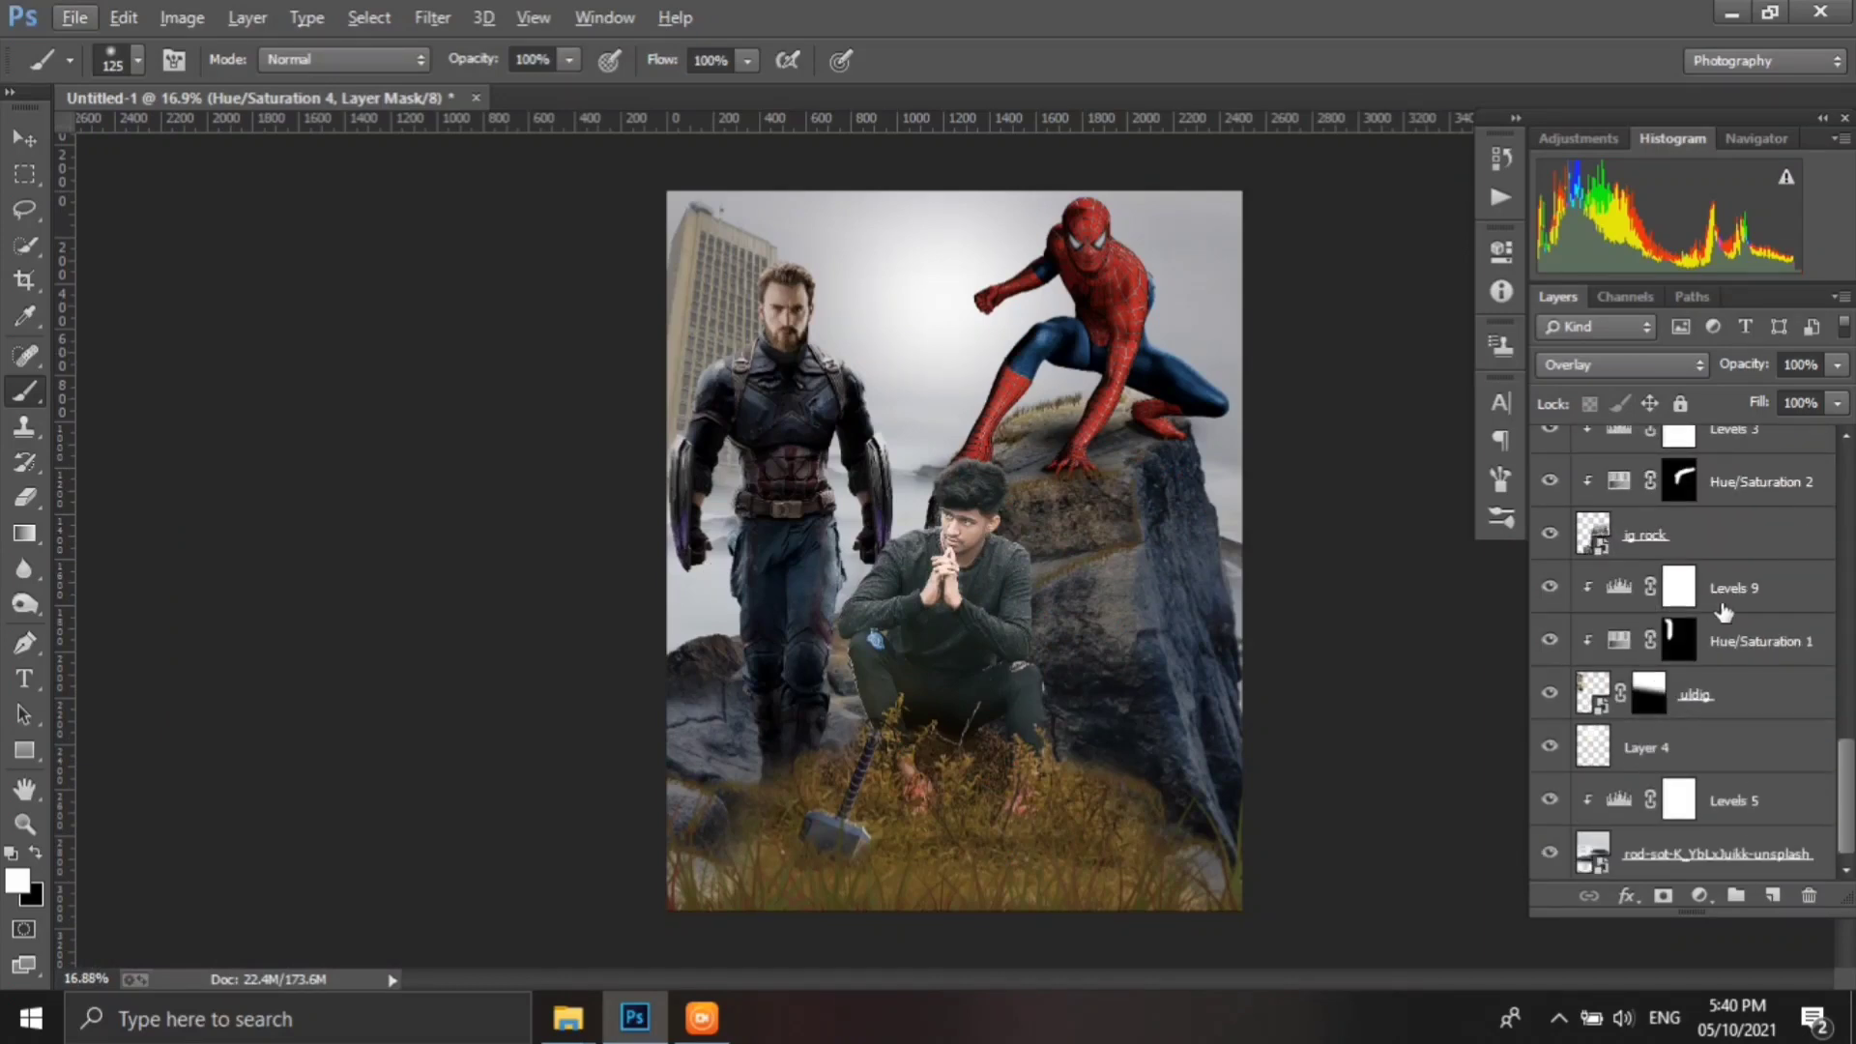
- Retune Levels 9 to input black 60, midtone 0.76 and output 102–148
{"action": "double_click", "coordinate": [1619, 586]}
{"action": "left_click_drag", "start_coordinate": [1252, 513], "coordinate": [1246, 513]}
{"action": "left_click_drag", "start_coordinate": [1377, 594], "coordinate": [1348, 594]}
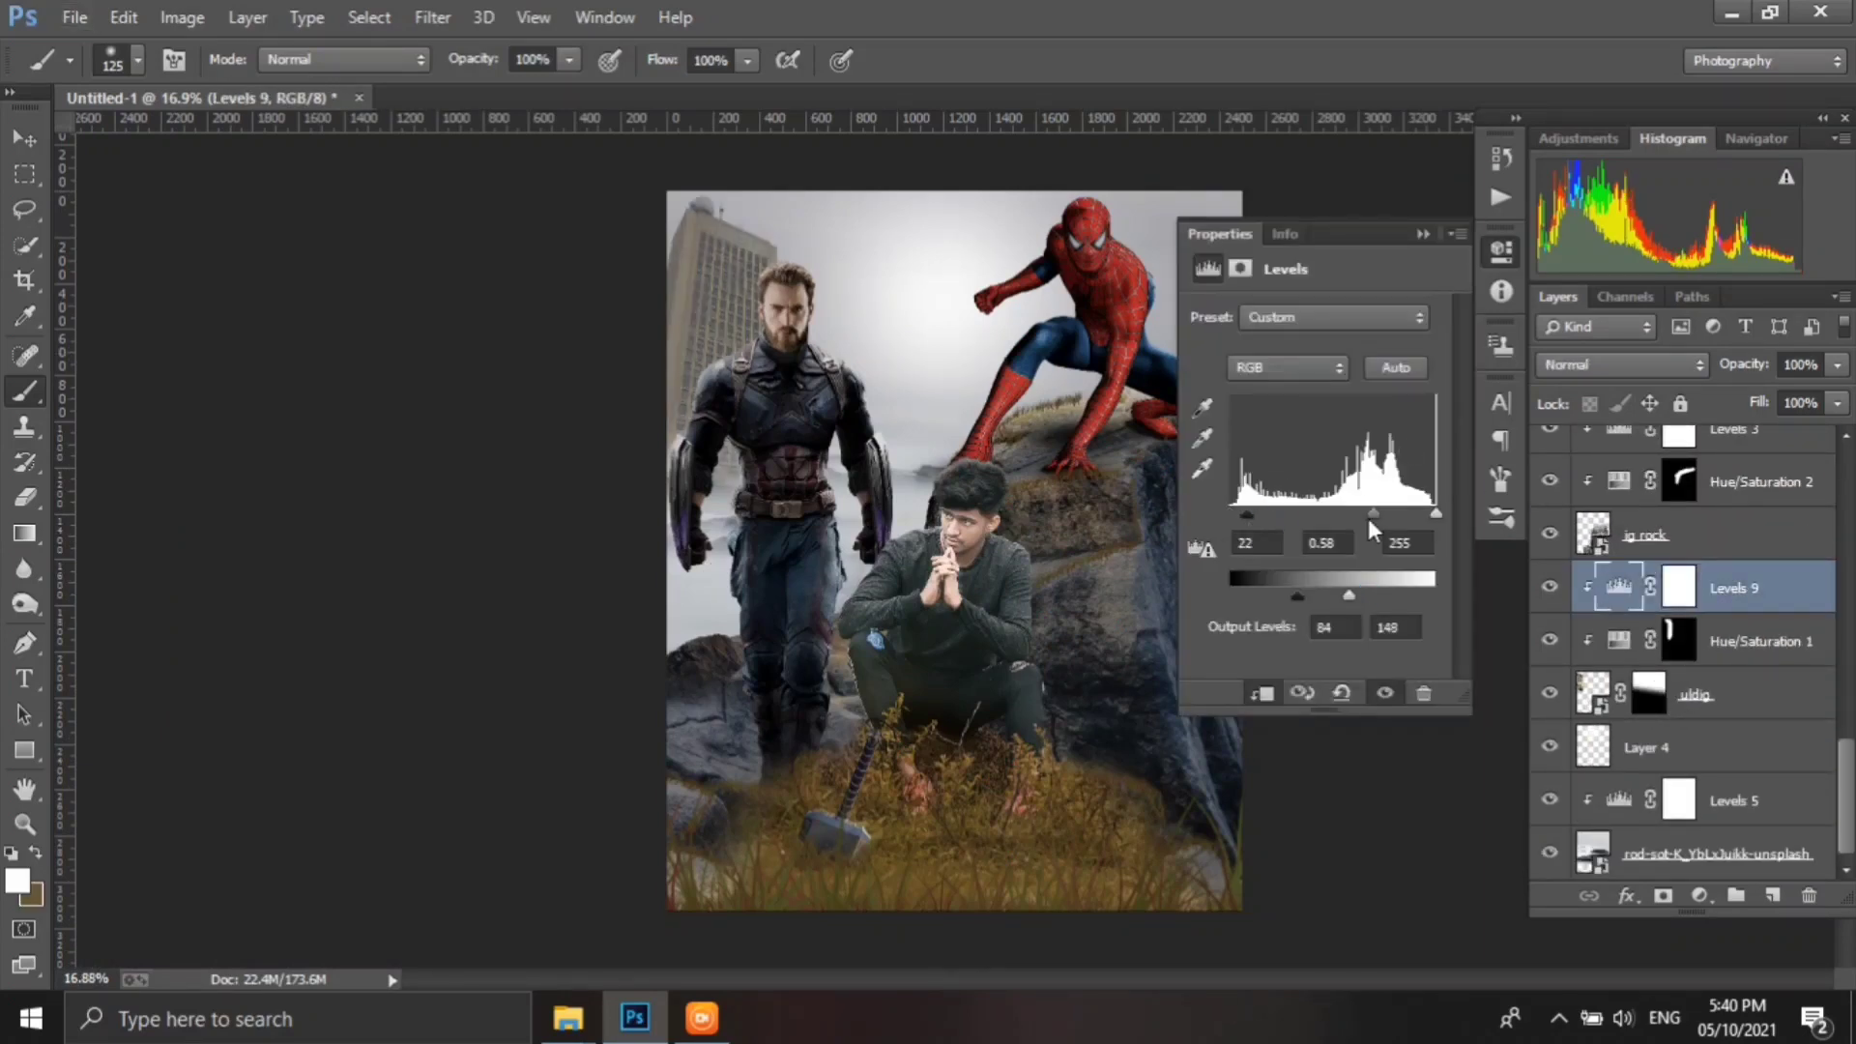
{"action": "left_click_drag", "start_coordinate": [1367, 515], "coordinate": [1345, 514]}
{"action": "left_click_drag", "start_coordinate": [1292, 596], "coordinate": [1312, 595]}
{"action": "left_click_drag", "start_coordinate": [1247, 515], "coordinate": [1278, 514]}
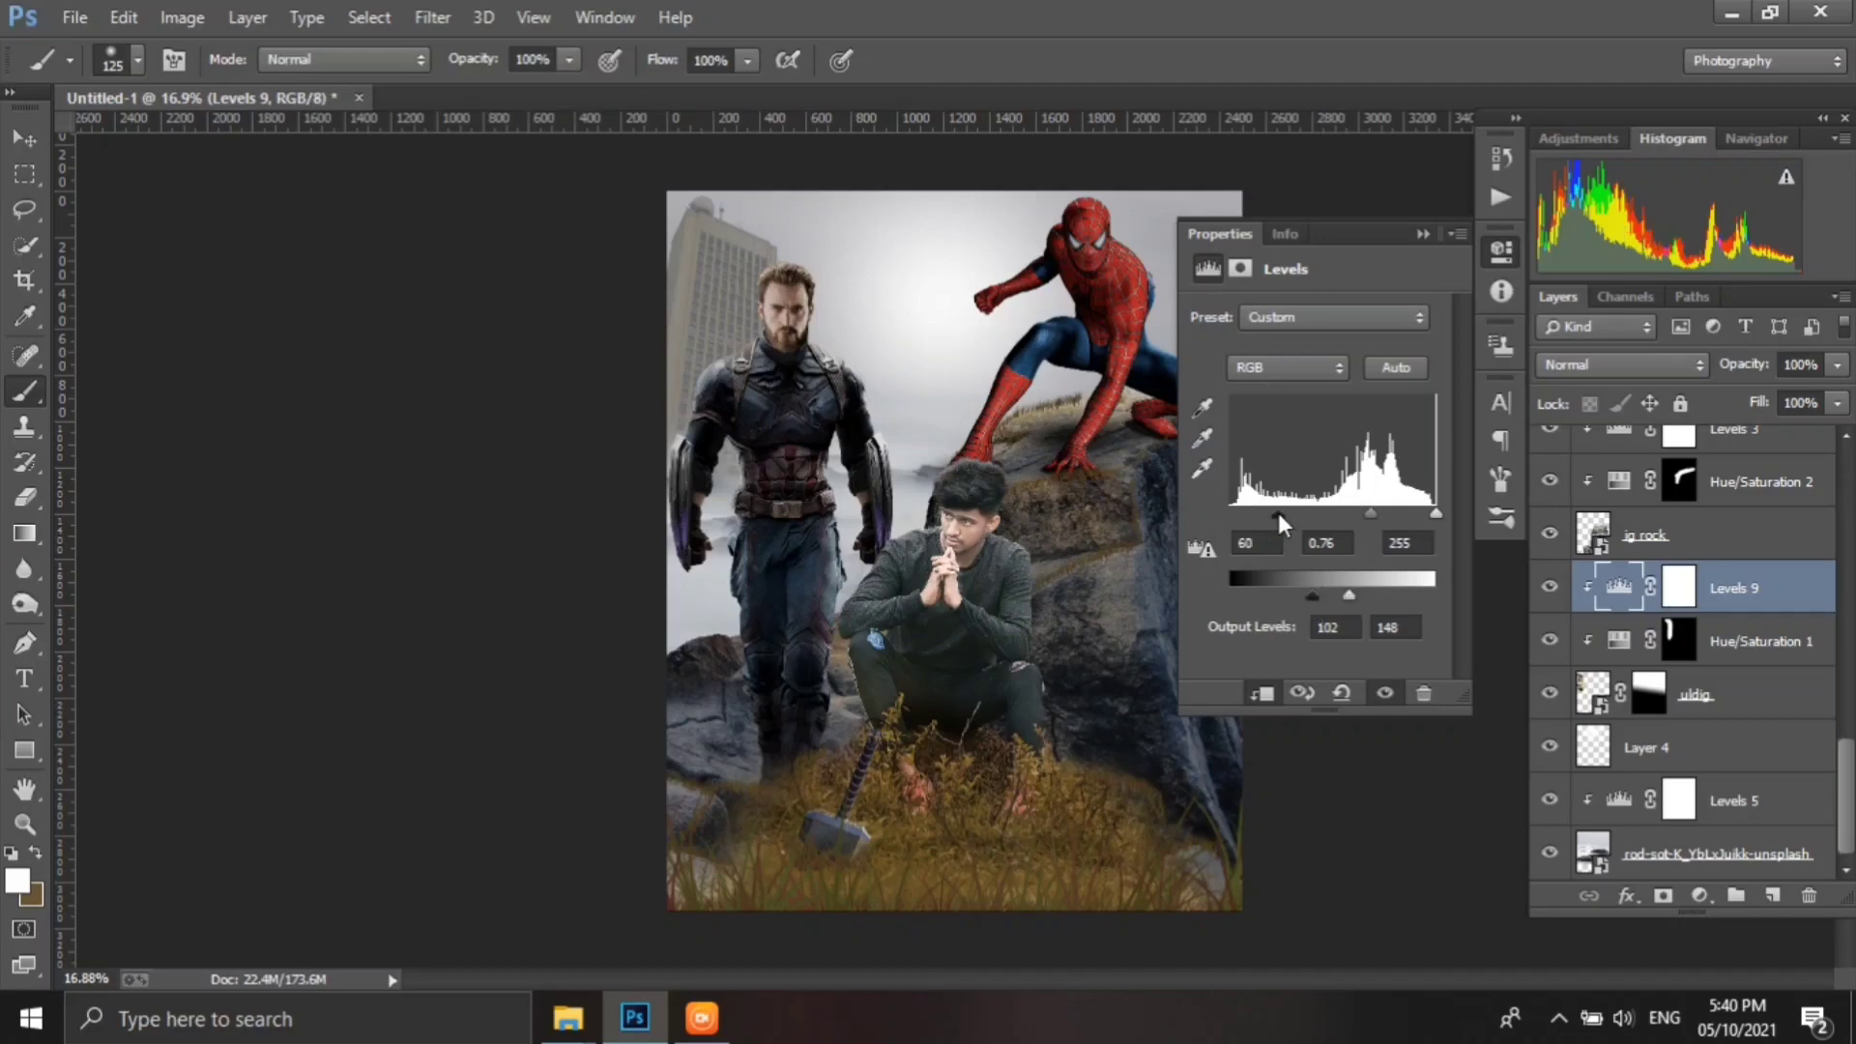
{"action": "scroll", "coordinate": [1682, 628], "scroll_direction": "up", "scroll_amount": 5}
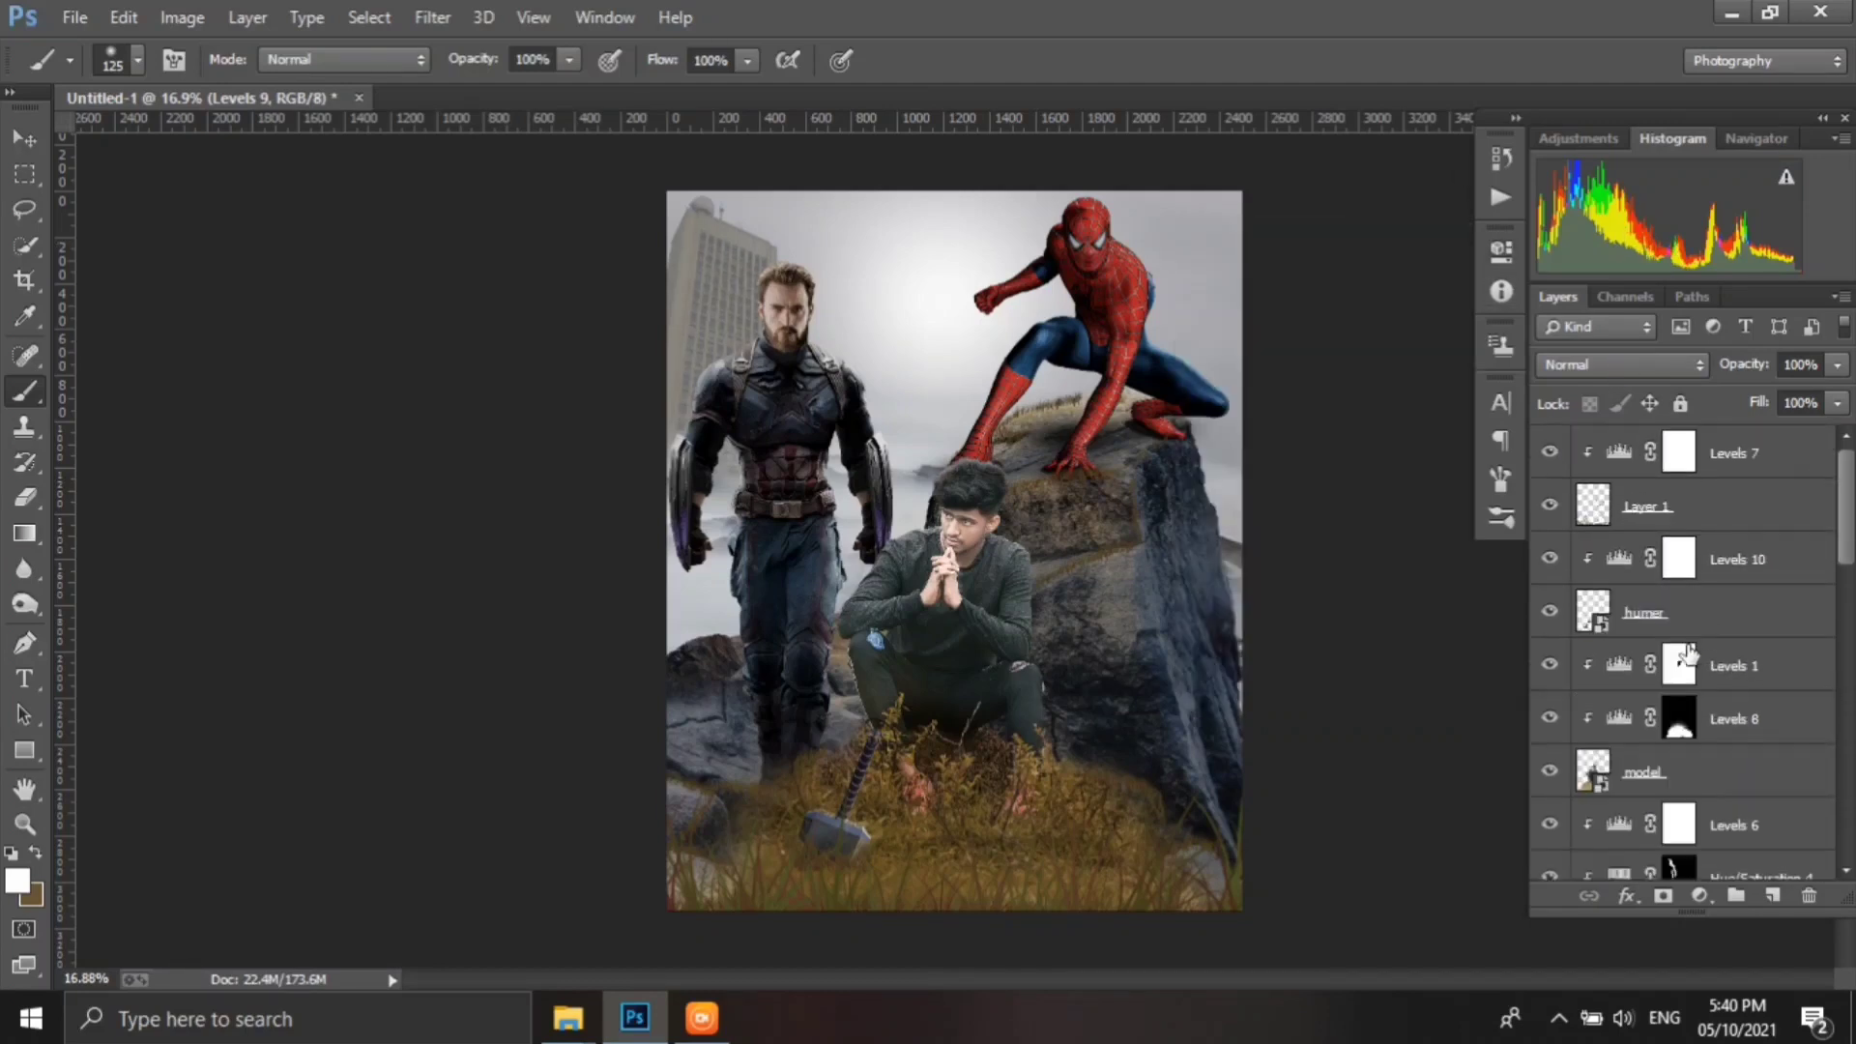
- Clip a Cyanotype Overlay Hue/Saturation to the hammer, lightness +22, with inverted mask
{"action": "left_click", "coordinate": [1550, 559]}
{"action": "left_click", "coordinate": [1643, 612]}
{"action": "left_click", "coordinate": [1698, 895]}
{"action": "left_click", "coordinate": [1708, 574]}
{"action": "left_click", "coordinate": [1338, 317]}
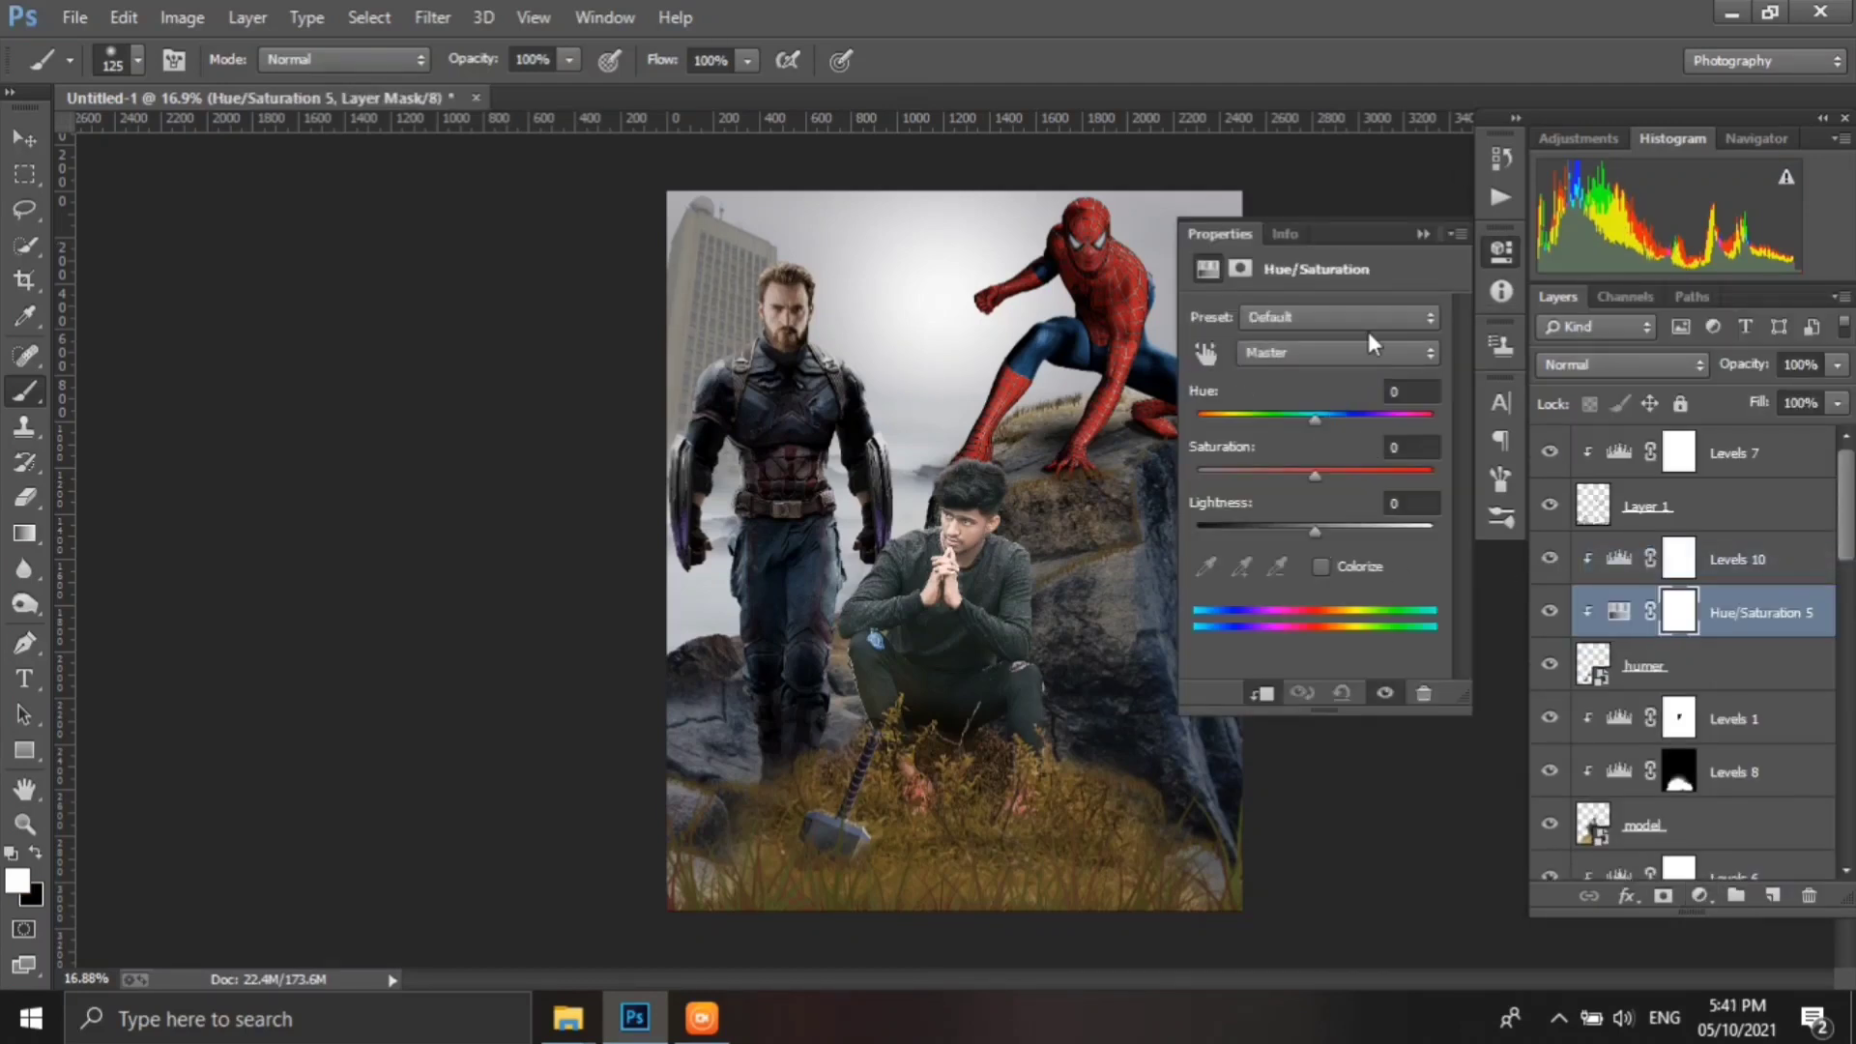
{"action": "left_click", "coordinate": [1295, 367]}
{"action": "left_click", "coordinate": [1624, 365]}
{"action": "left_click_drag", "start_coordinate": [1315, 531], "coordinate": [1349, 530]}
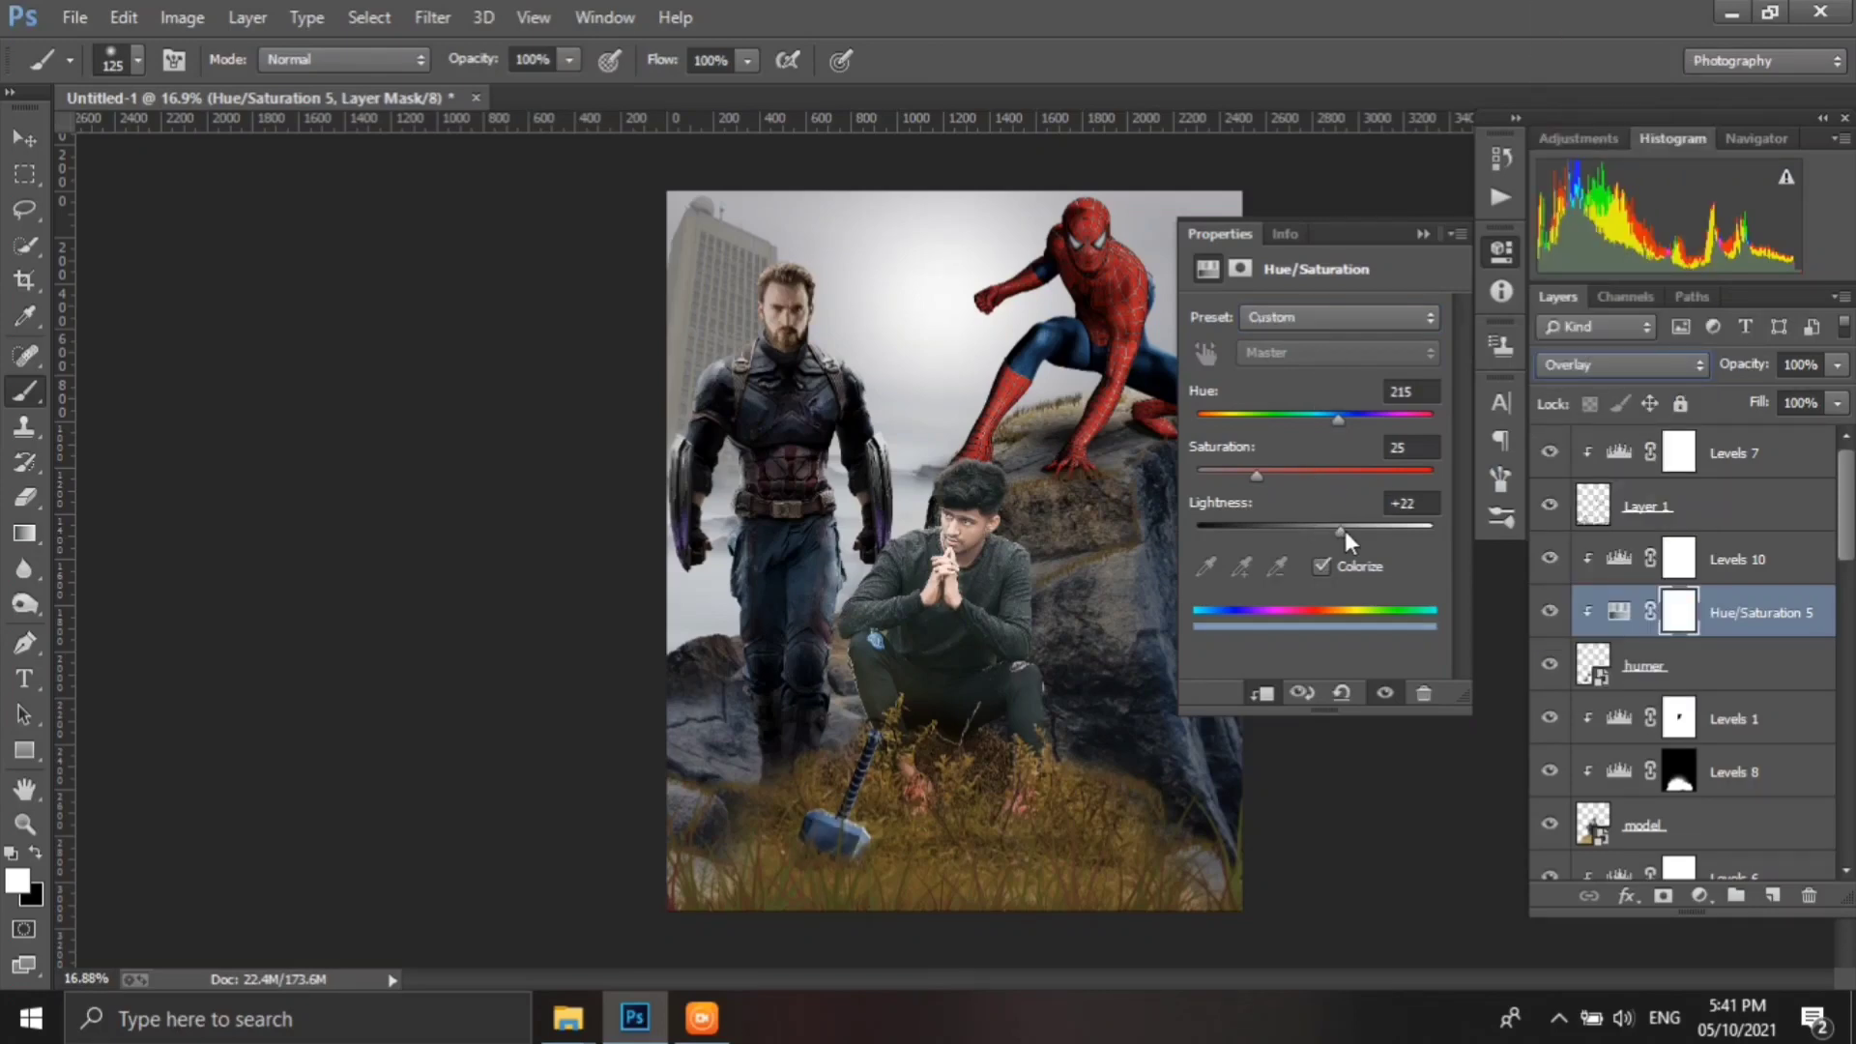
{"action": "left_click", "coordinate": [1423, 235]}
{"action": "key", "text": "ctrl+i"}
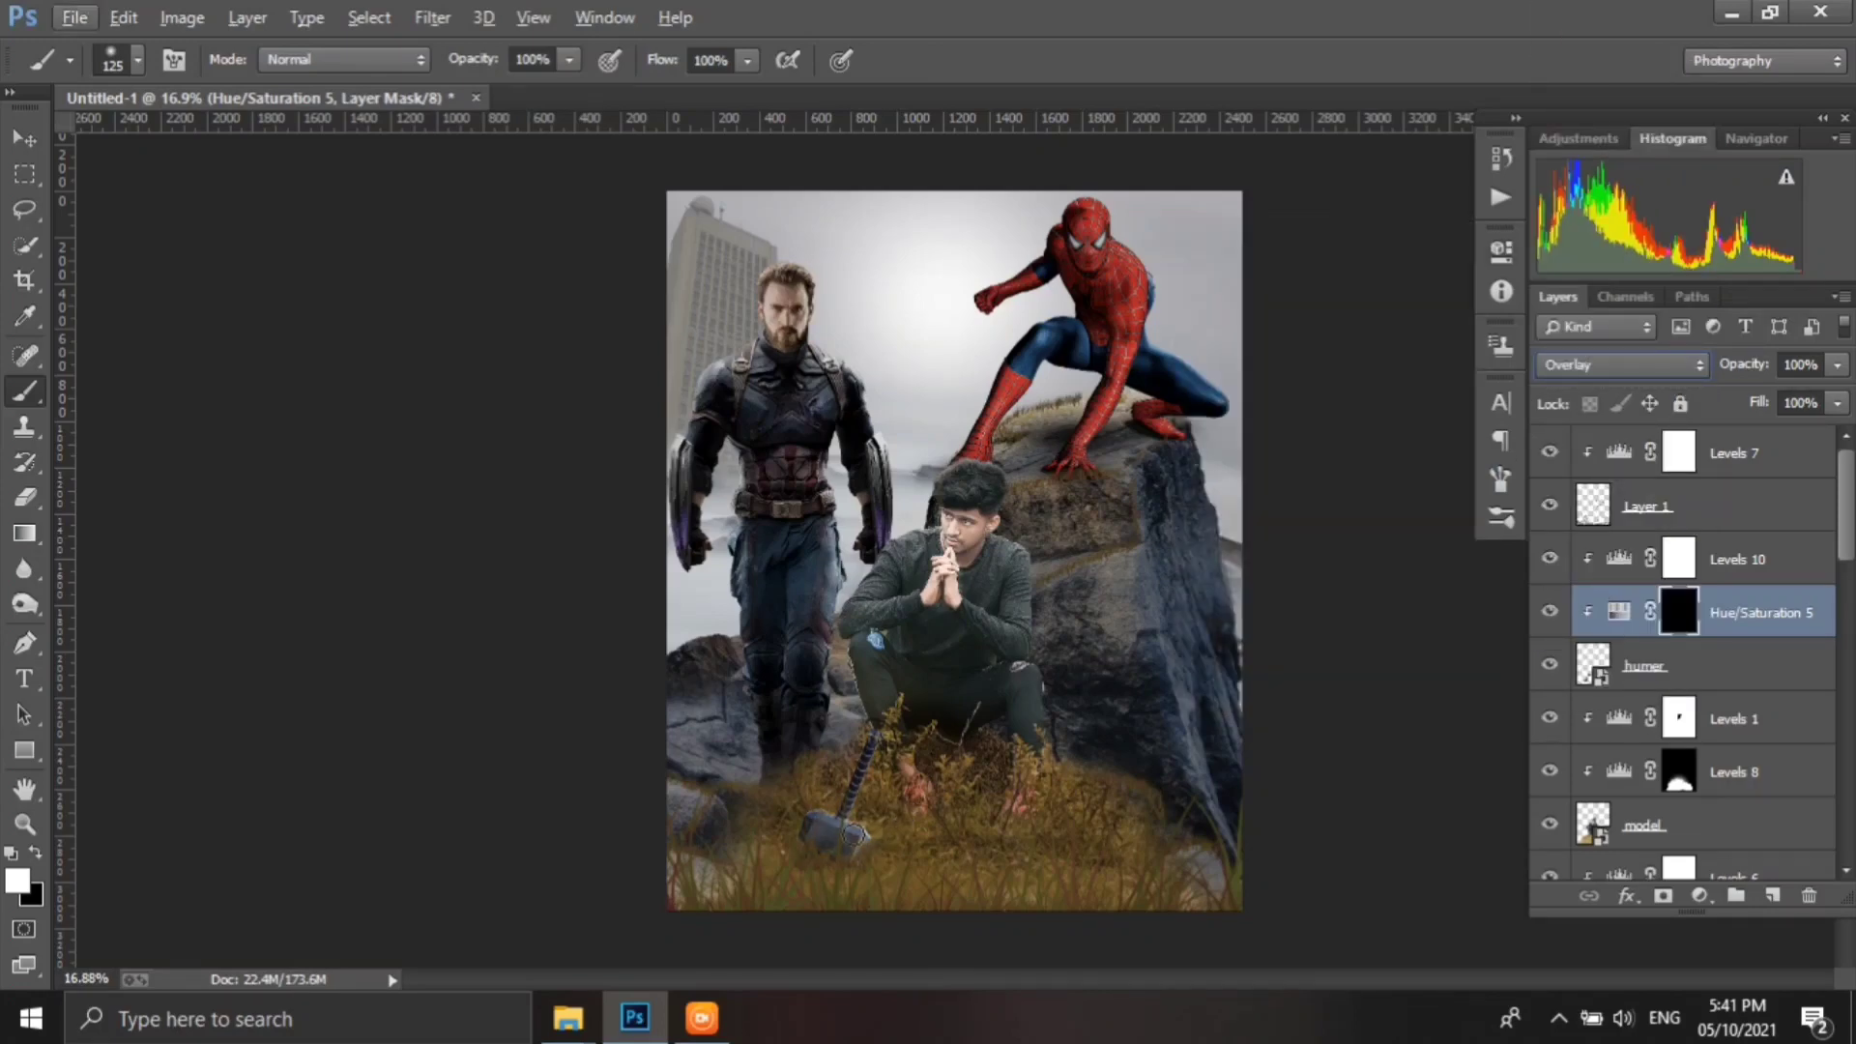
- Paint the blue tint back onto the hammer with a size 90 white brush
{"action": "scroll", "coordinate": [870, 841], "scroll_direction": "up", "scroll_amount": 5}
{"action": "key", "text": "bracketleft"}
{"action": "key", "text": "bracketleft"}
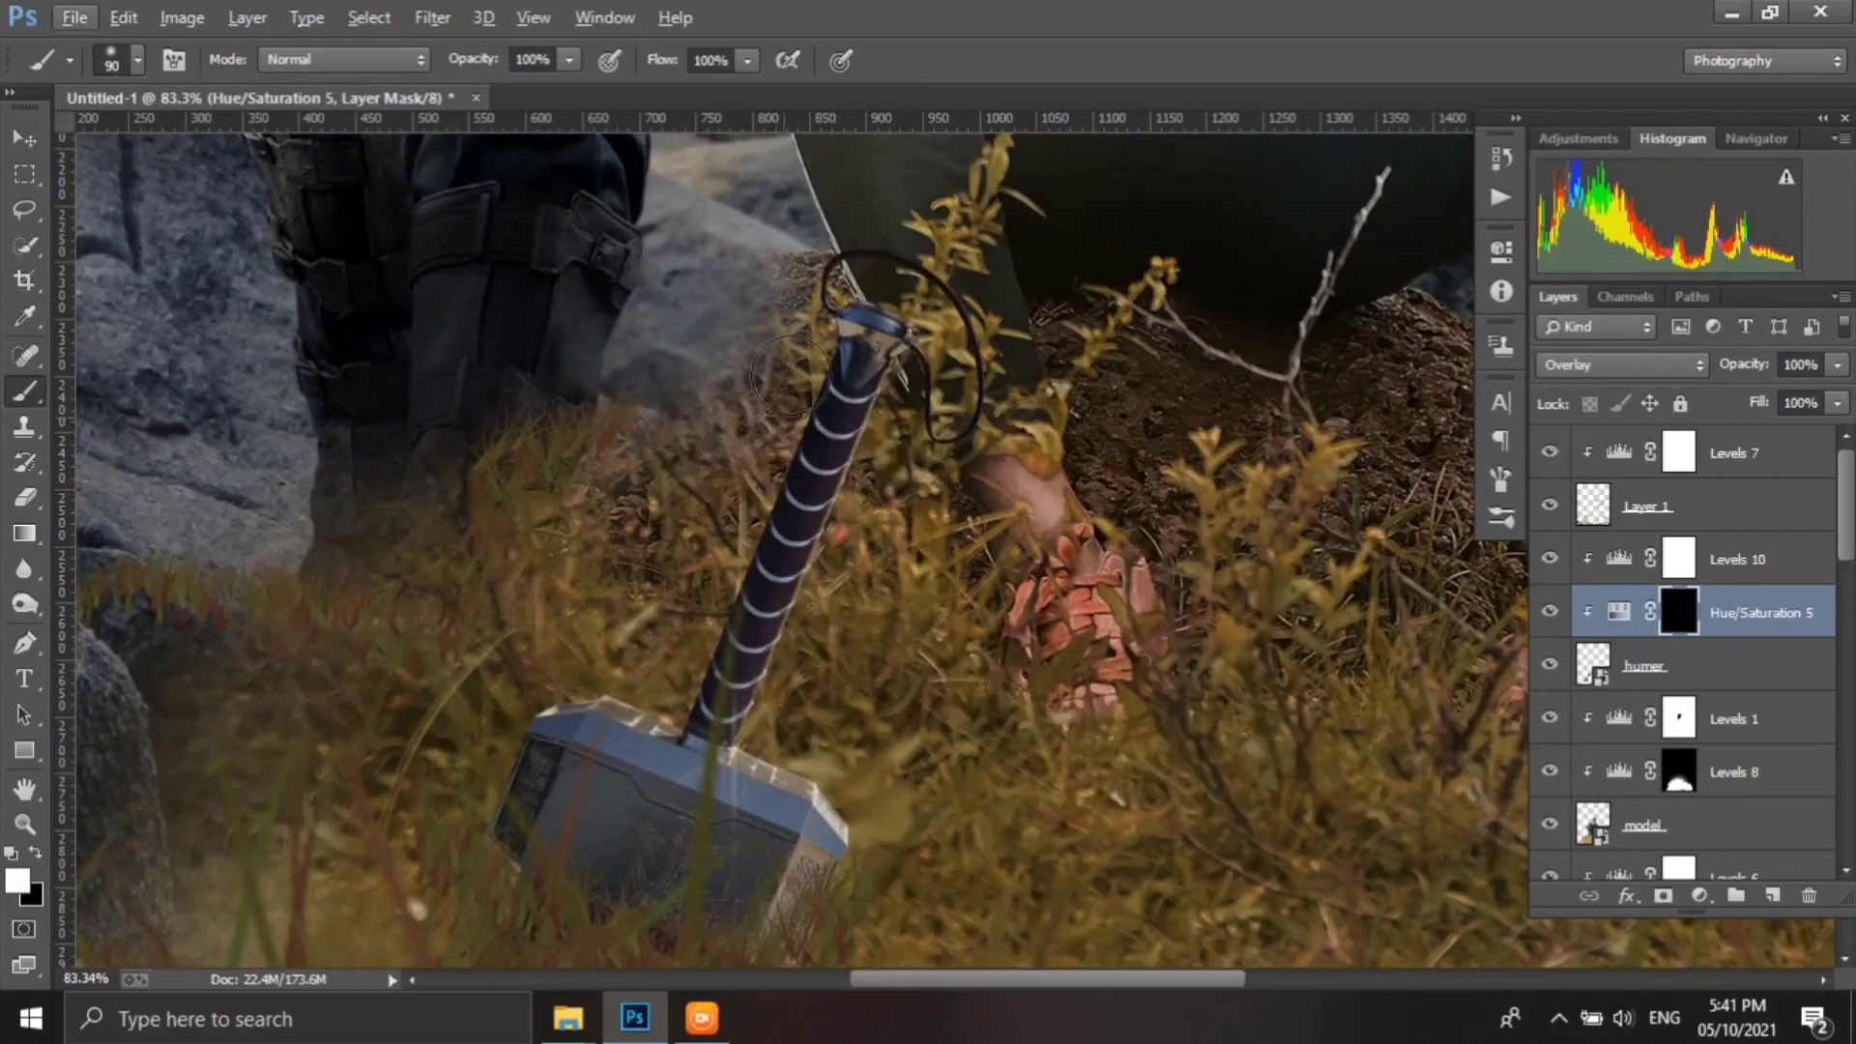
{"action": "left_click_drag", "start_coordinate": [580, 725], "coordinate": [822, 831]}
{"action": "scroll", "coordinate": [978, 467], "scroll_direction": "down", "scroll_amount": 3}
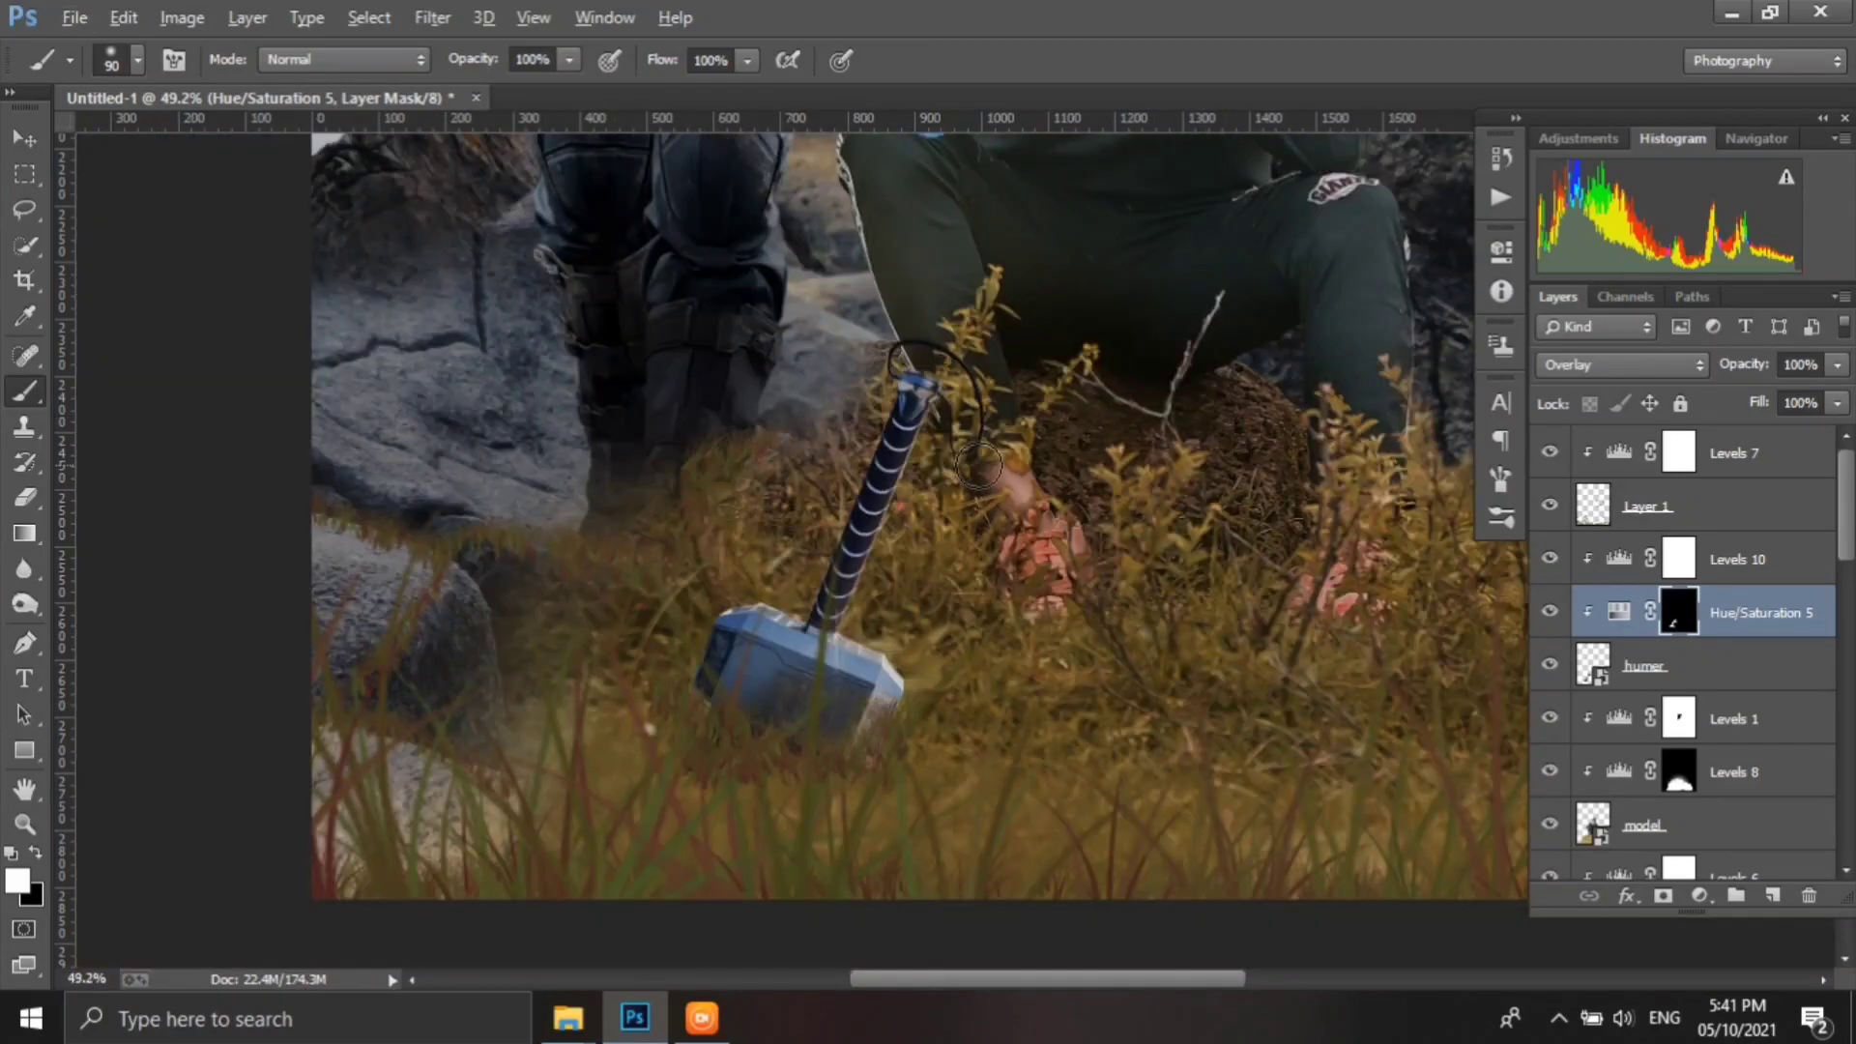
{"action": "scroll", "coordinate": [978, 467], "scroll_direction": "down", "scroll_amount": 2}
{"action": "scroll", "coordinate": [978, 467], "scroll_direction": "down", "scroll_amount": 2}
{"action": "scroll", "coordinate": [1682, 677], "scroll_direction": "down", "scroll_amount": 5}
- Clip a Cyanotype Hue/Saturation to the rock photo: Overlay blend, lightness +17, mask inverted
{"action": "scroll", "coordinate": [1682, 725], "scroll_direction": "down", "scroll_amount": 3}
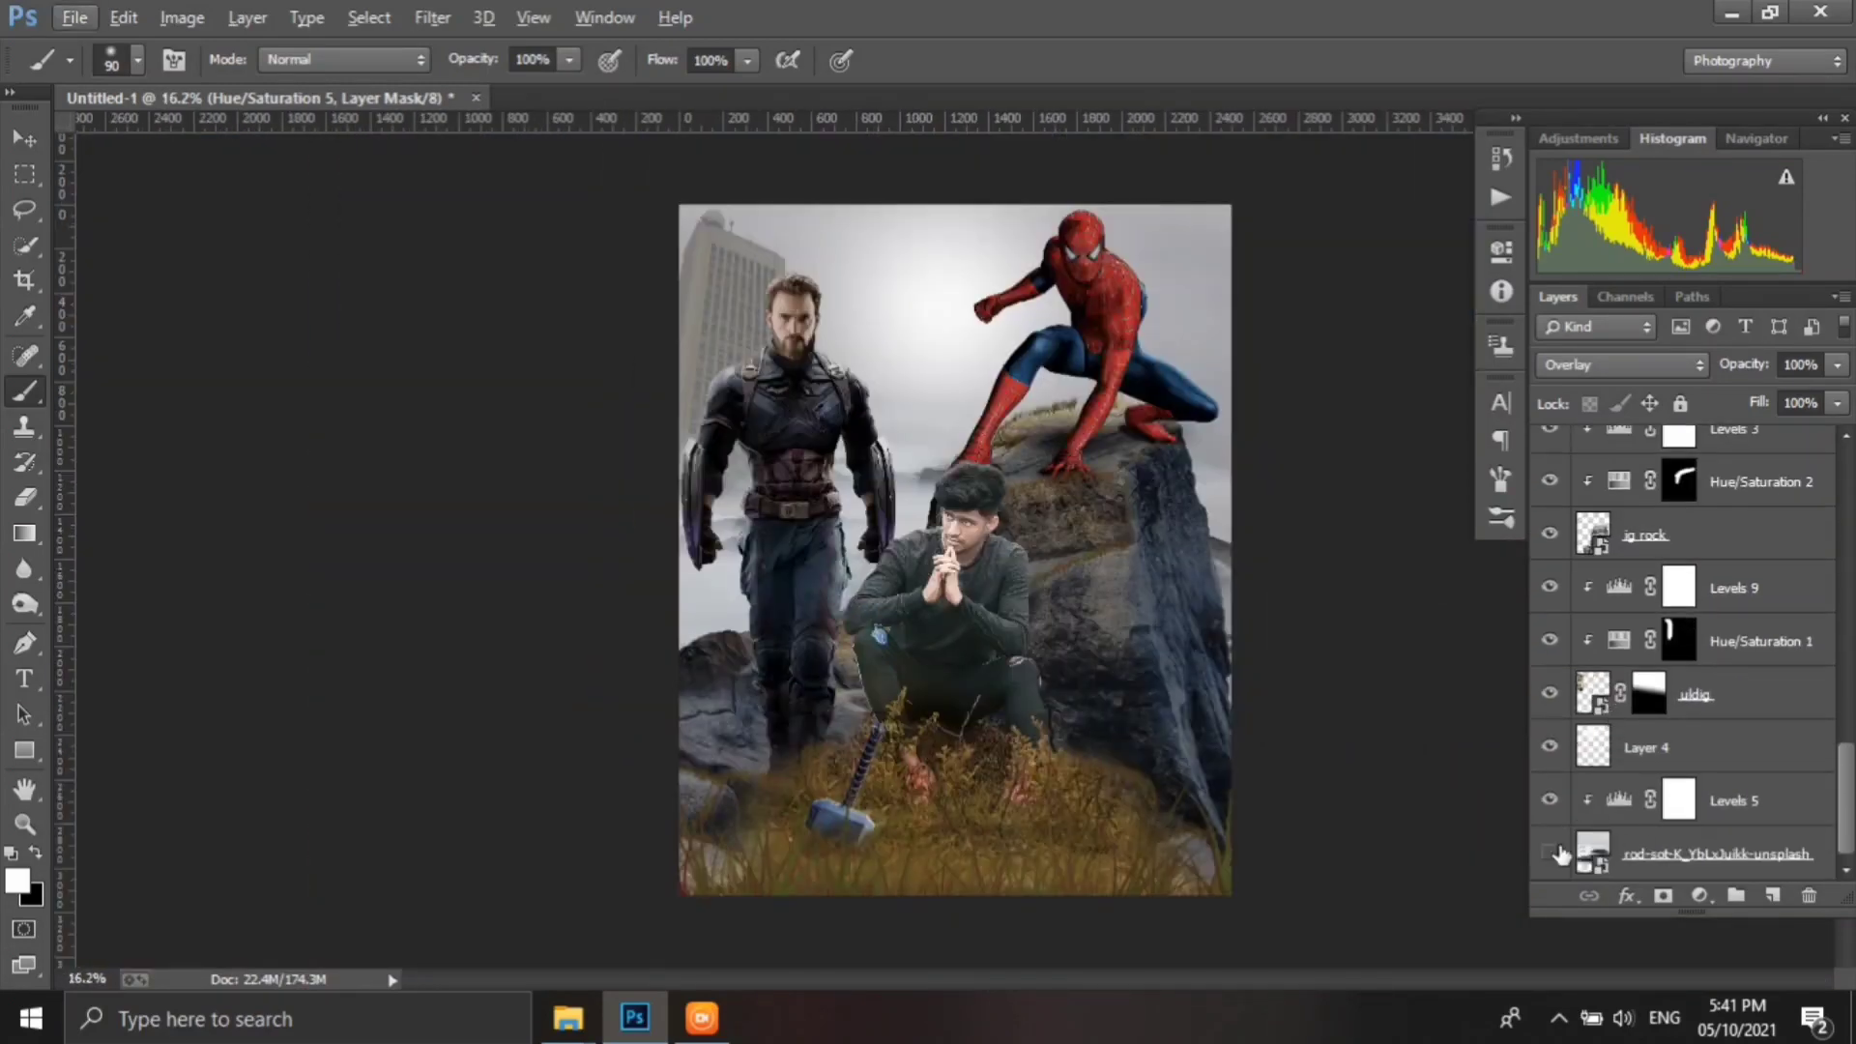
{"action": "left_click", "coordinate": [1616, 856]}
{"action": "left_click", "coordinate": [1699, 896]}
{"action": "left_click", "coordinate": [1643, 555]}
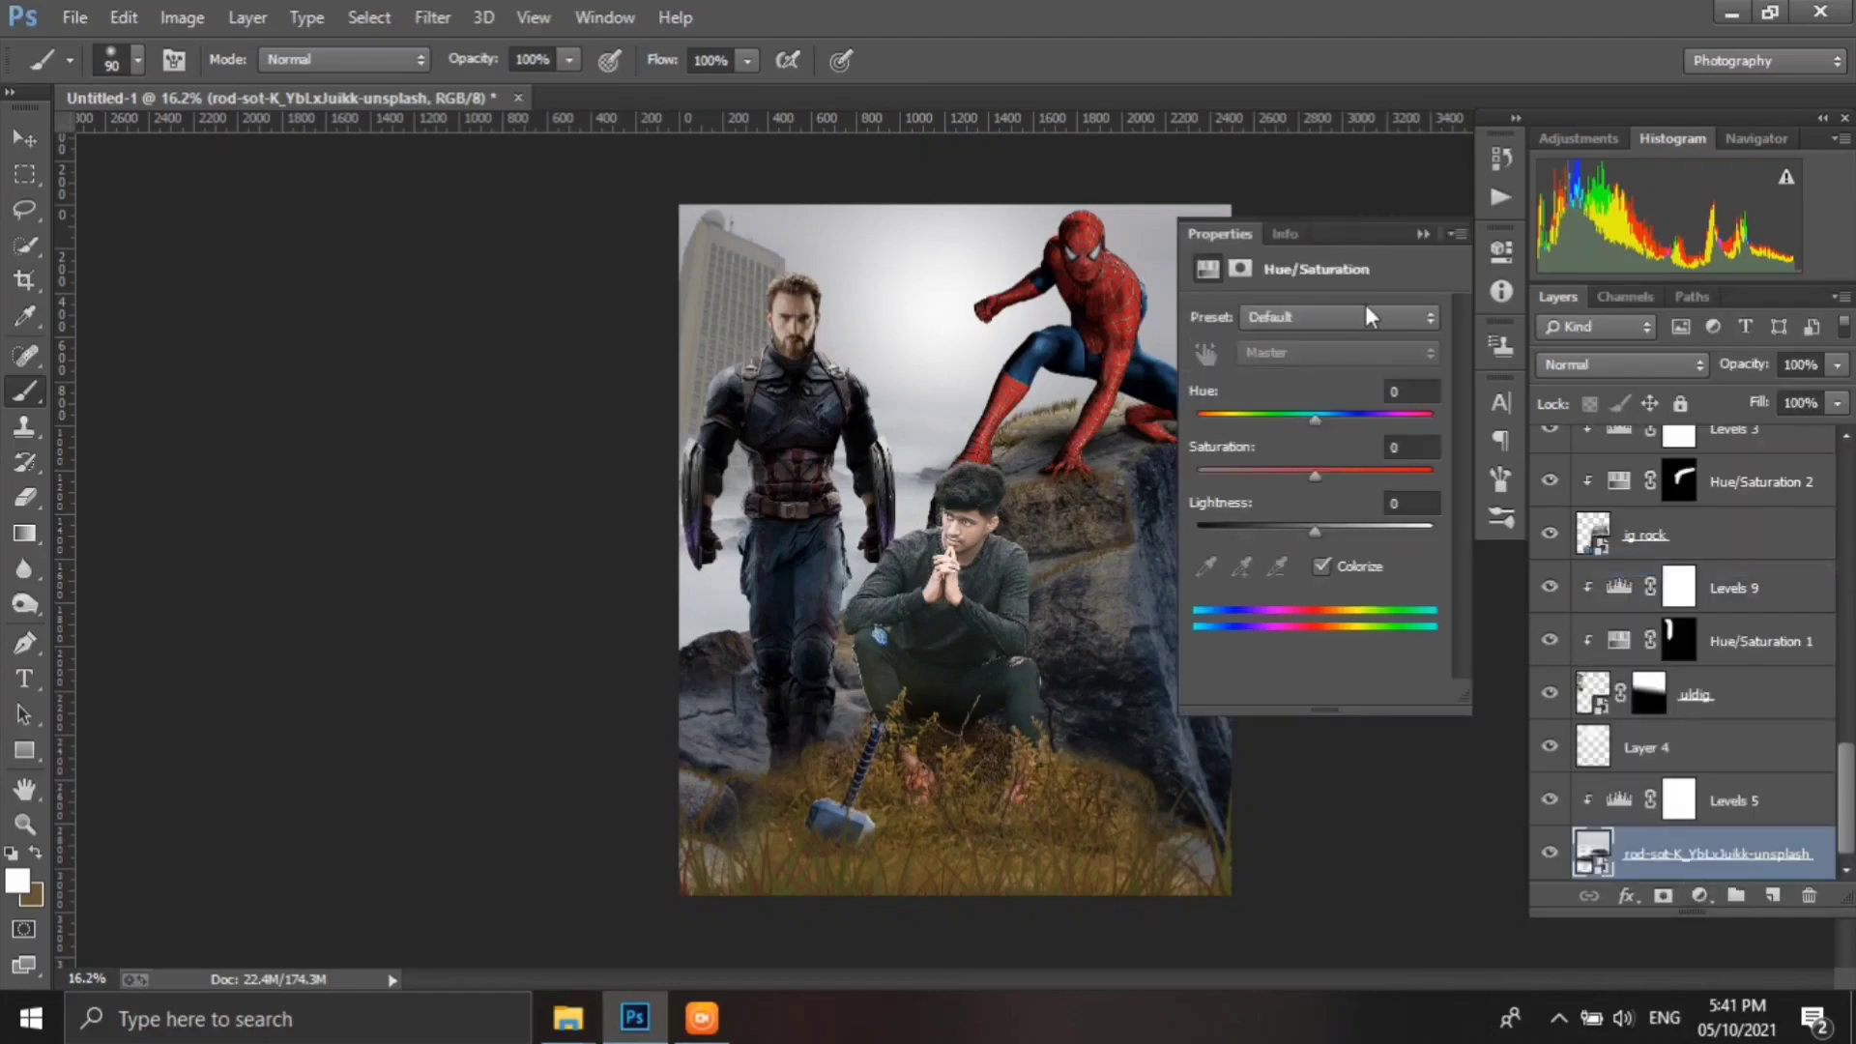
{"action": "left_click", "coordinate": [1364, 317]}
{"action": "left_click", "coordinate": [1365, 326]}
{"action": "left_click", "coordinate": [1624, 365]}
{"action": "left_click", "coordinate": [1585, 332]}
{"action": "left_click_drag", "start_coordinate": [1314, 531], "coordinate": [1353, 536]}
{"action": "left_click", "coordinate": [1423, 234]}
{"action": "key", "text": "ctrl+i"}
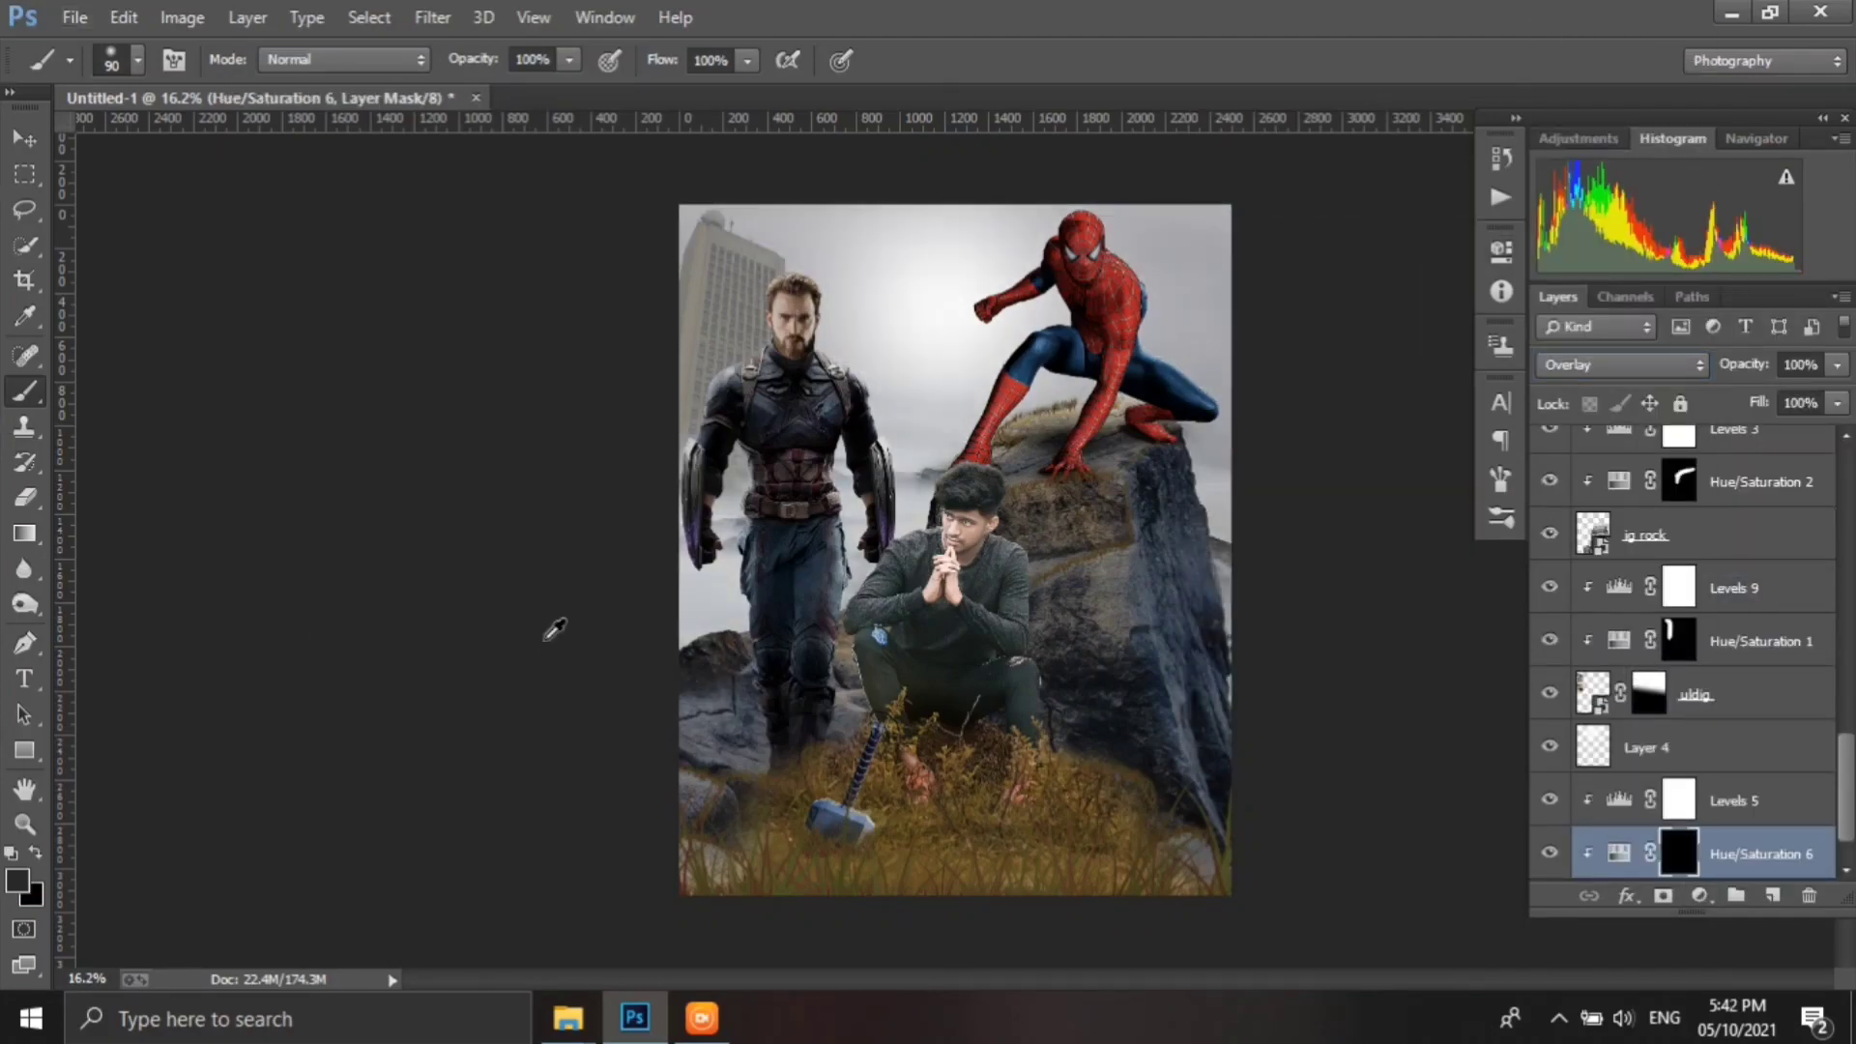
- Paint white on the mask to reveal the blue tint on the rock beside Captain America's legs
{"action": "scroll", "coordinate": [554, 629], "scroll_direction": "up", "scroll_amount": 3}
{"action": "left_click", "coordinate": [18, 879]}
{"action": "left_click", "coordinate": [1791, 261]}
{"action": "scroll", "coordinate": [657, 595], "scroll_direction": "up", "scroll_amount": 2}
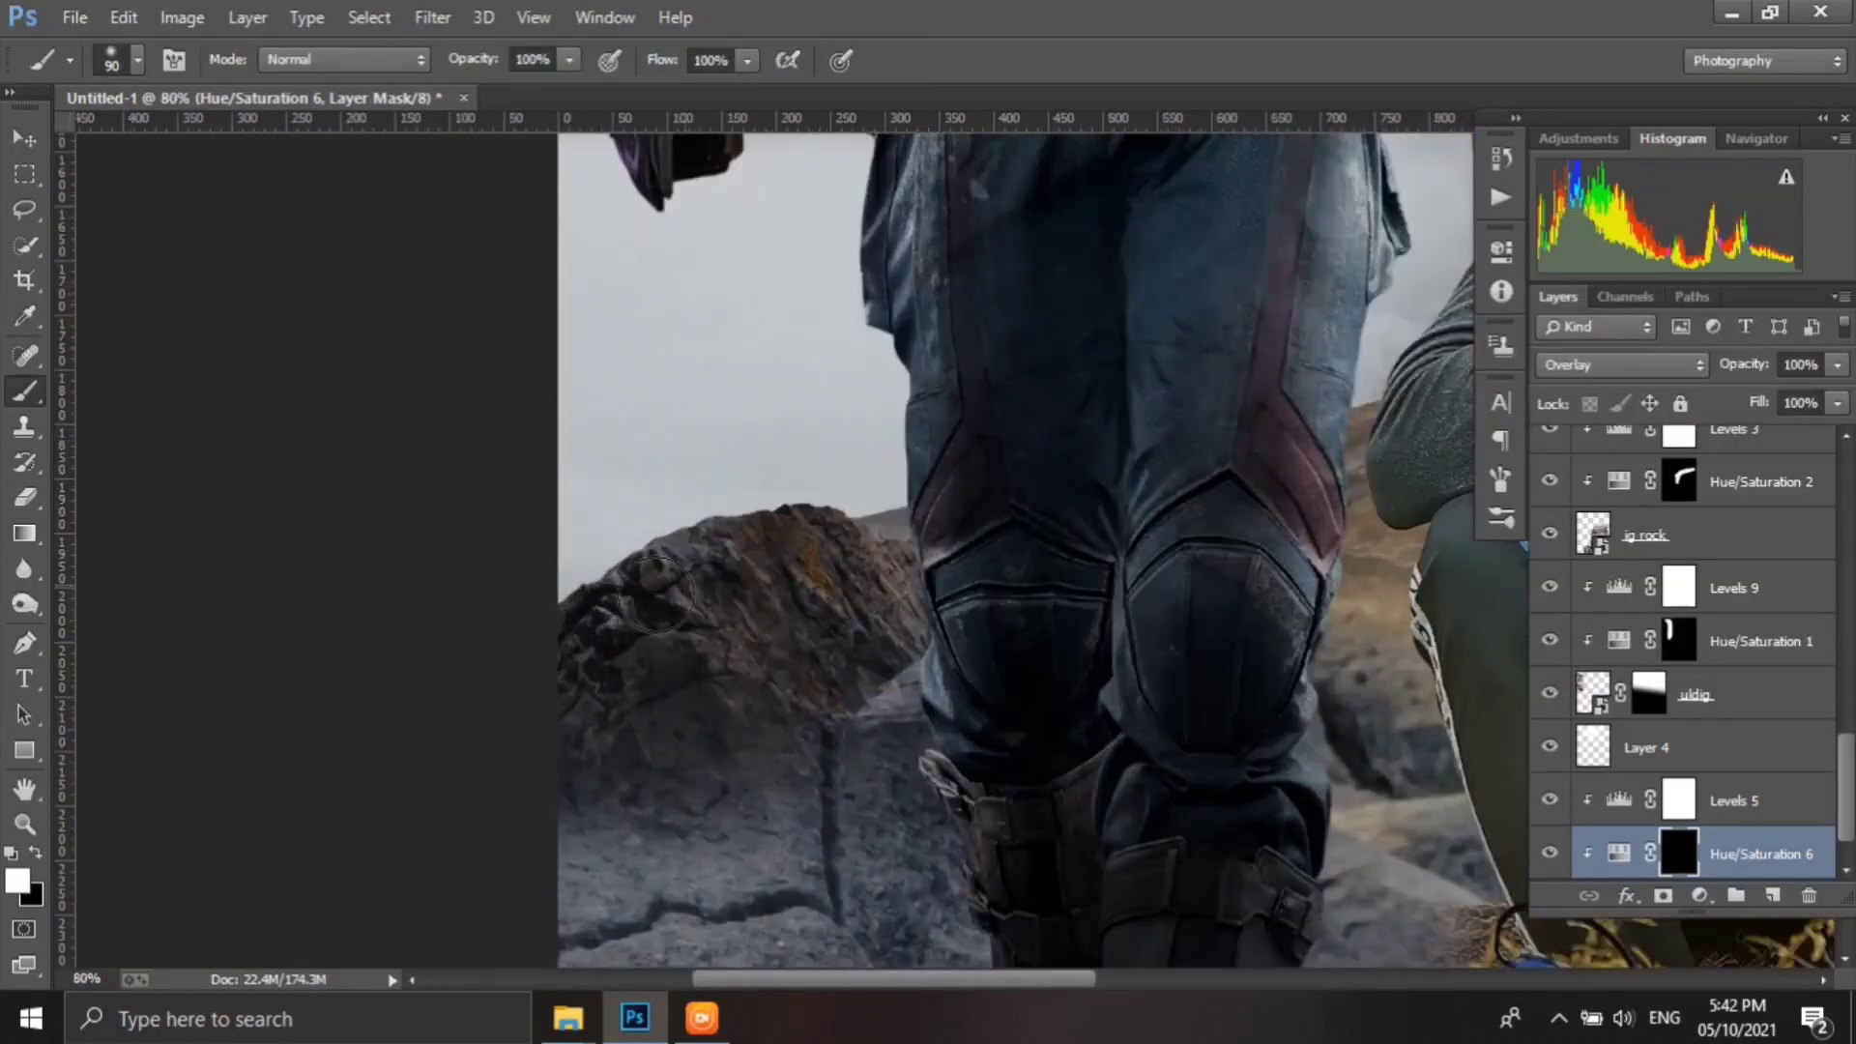
{"action": "mouse_move", "coordinate": [657, 595]}
{"action": "left_mouse_down"}
{"action": "mouse_move", "coordinate": [802, 493]}
{"action": "mouse_move", "coordinate": [889, 580]}
{"action": "left_mouse_up"}
{"action": "scroll", "coordinate": [1125, 619], "scroll_direction": "down", "scroll_amount": 2}
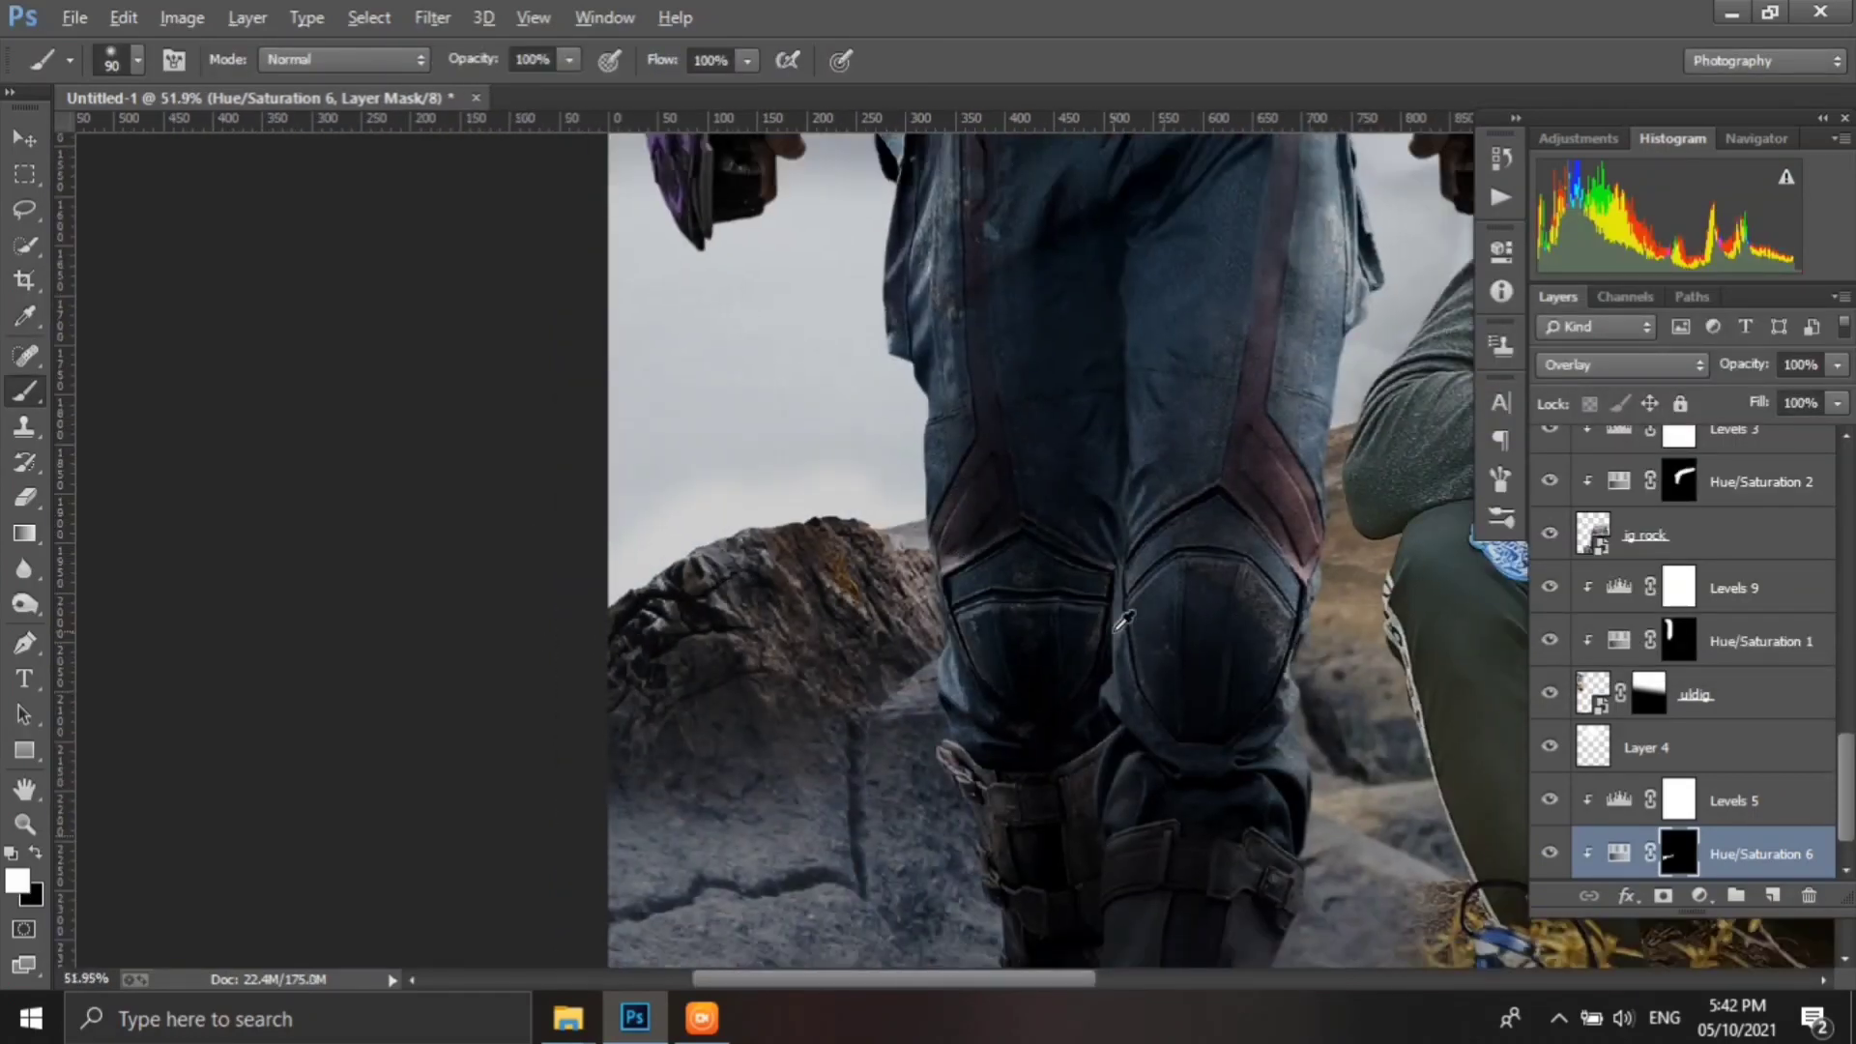
{"action": "key", "text": "ctrl+0"}
{"action": "scroll", "coordinate": [1676, 677], "scroll_direction": "up", "scroll_amount": 3}
{"action": "scroll", "coordinate": [1676, 677], "scroll_direction": "up", "scroll_amount": 3}
- Clip a Hue/Saturation to the model: colorize hue 215, saturation 0, lightness +13, Overlay, mask inverted
{"action": "left_click", "coordinate": [1676, 831]}
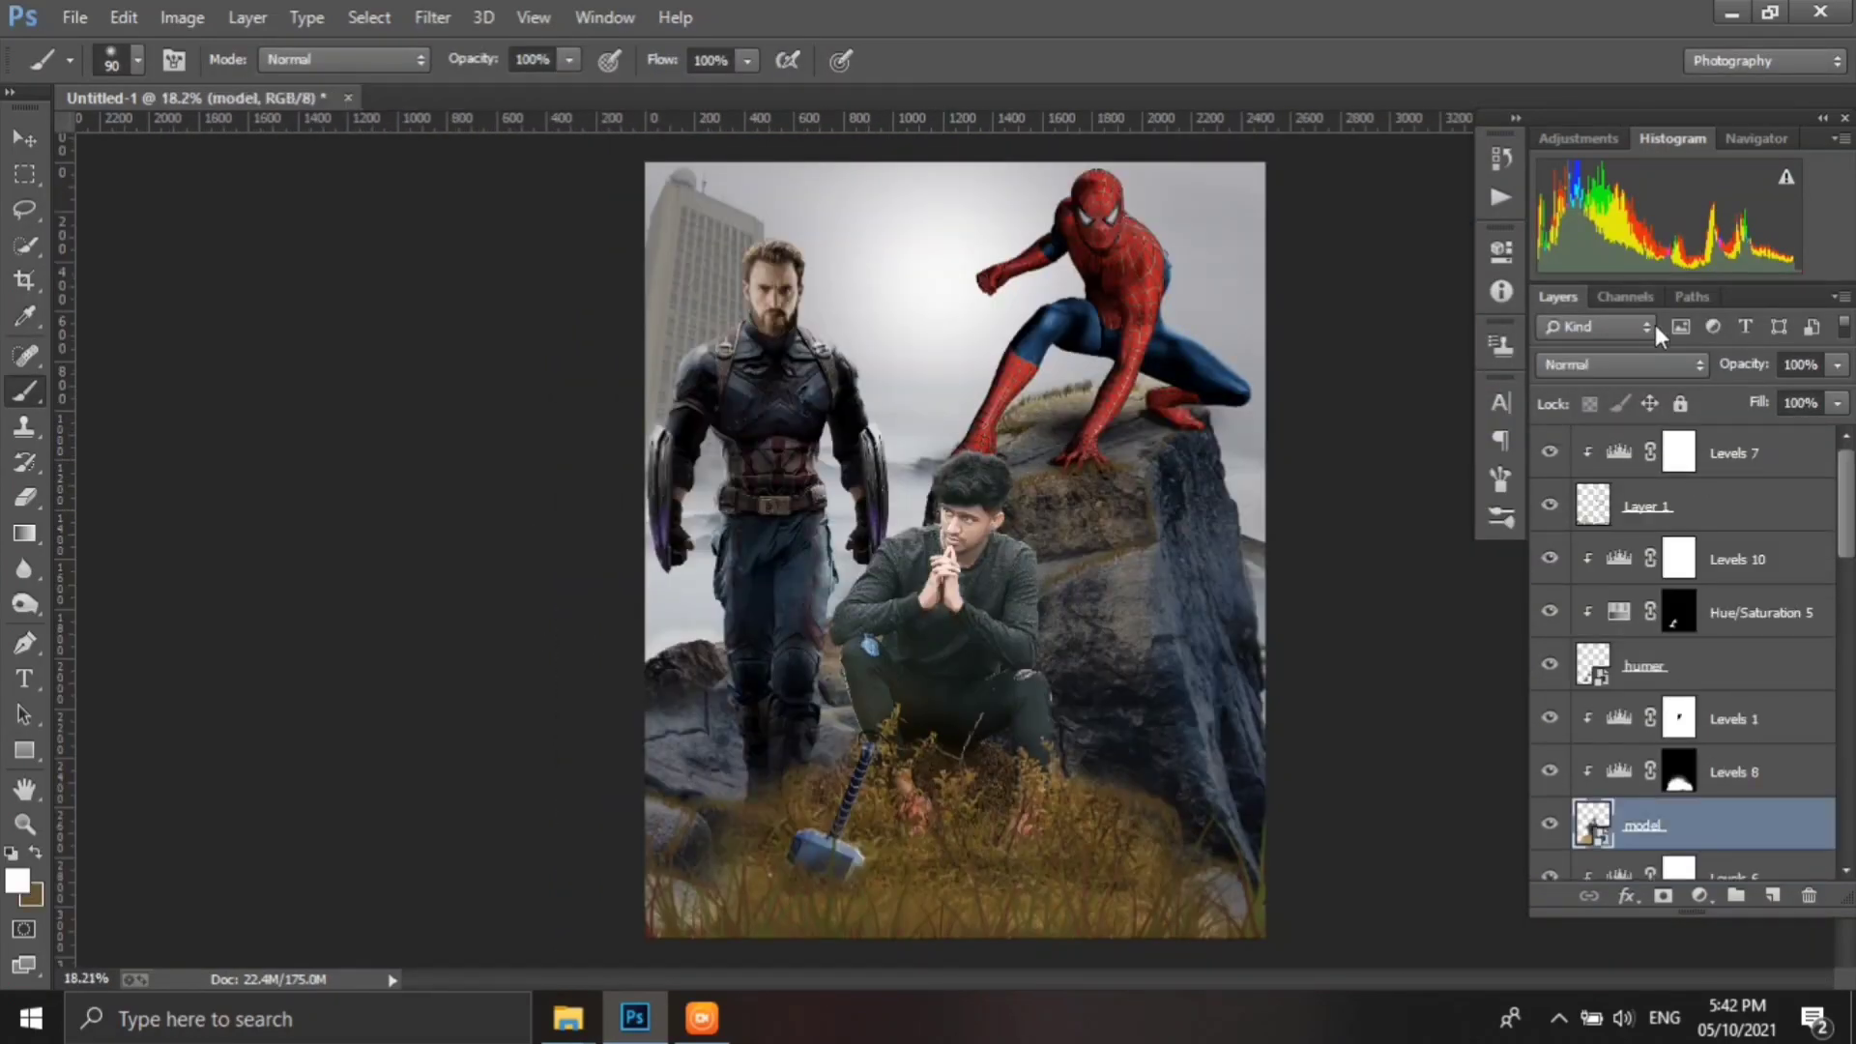
{"action": "left_click", "coordinate": [1699, 895]}
{"action": "left_click", "coordinate": [1732, 560]}
{"action": "left_click", "coordinate": [1308, 311]}
{"action": "left_click", "coordinate": [1305, 386]}
{"action": "left_click_drag", "start_coordinate": [1241, 474], "coordinate": [1197, 474]}
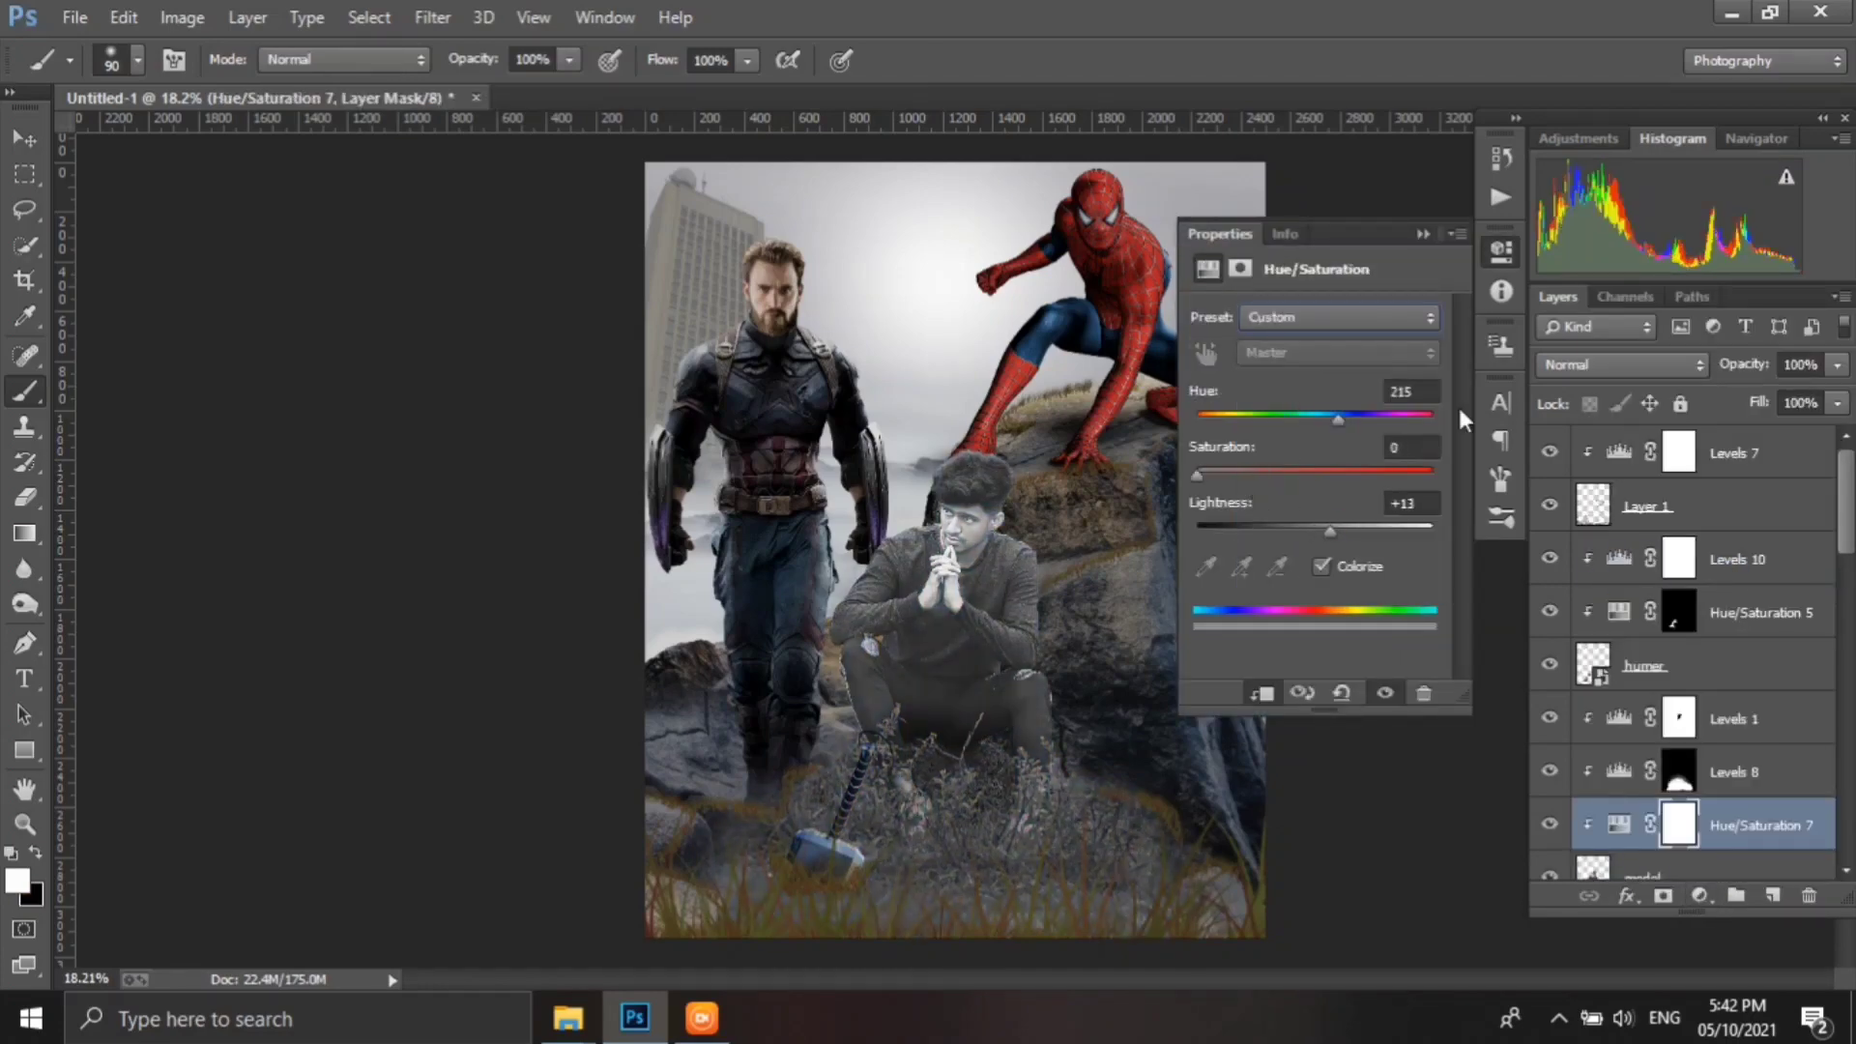
{"action": "left_click", "coordinate": [1622, 364]}
{"action": "left_click", "coordinate": [1624, 353]}
{"action": "left_click", "coordinate": [1423, 234]}
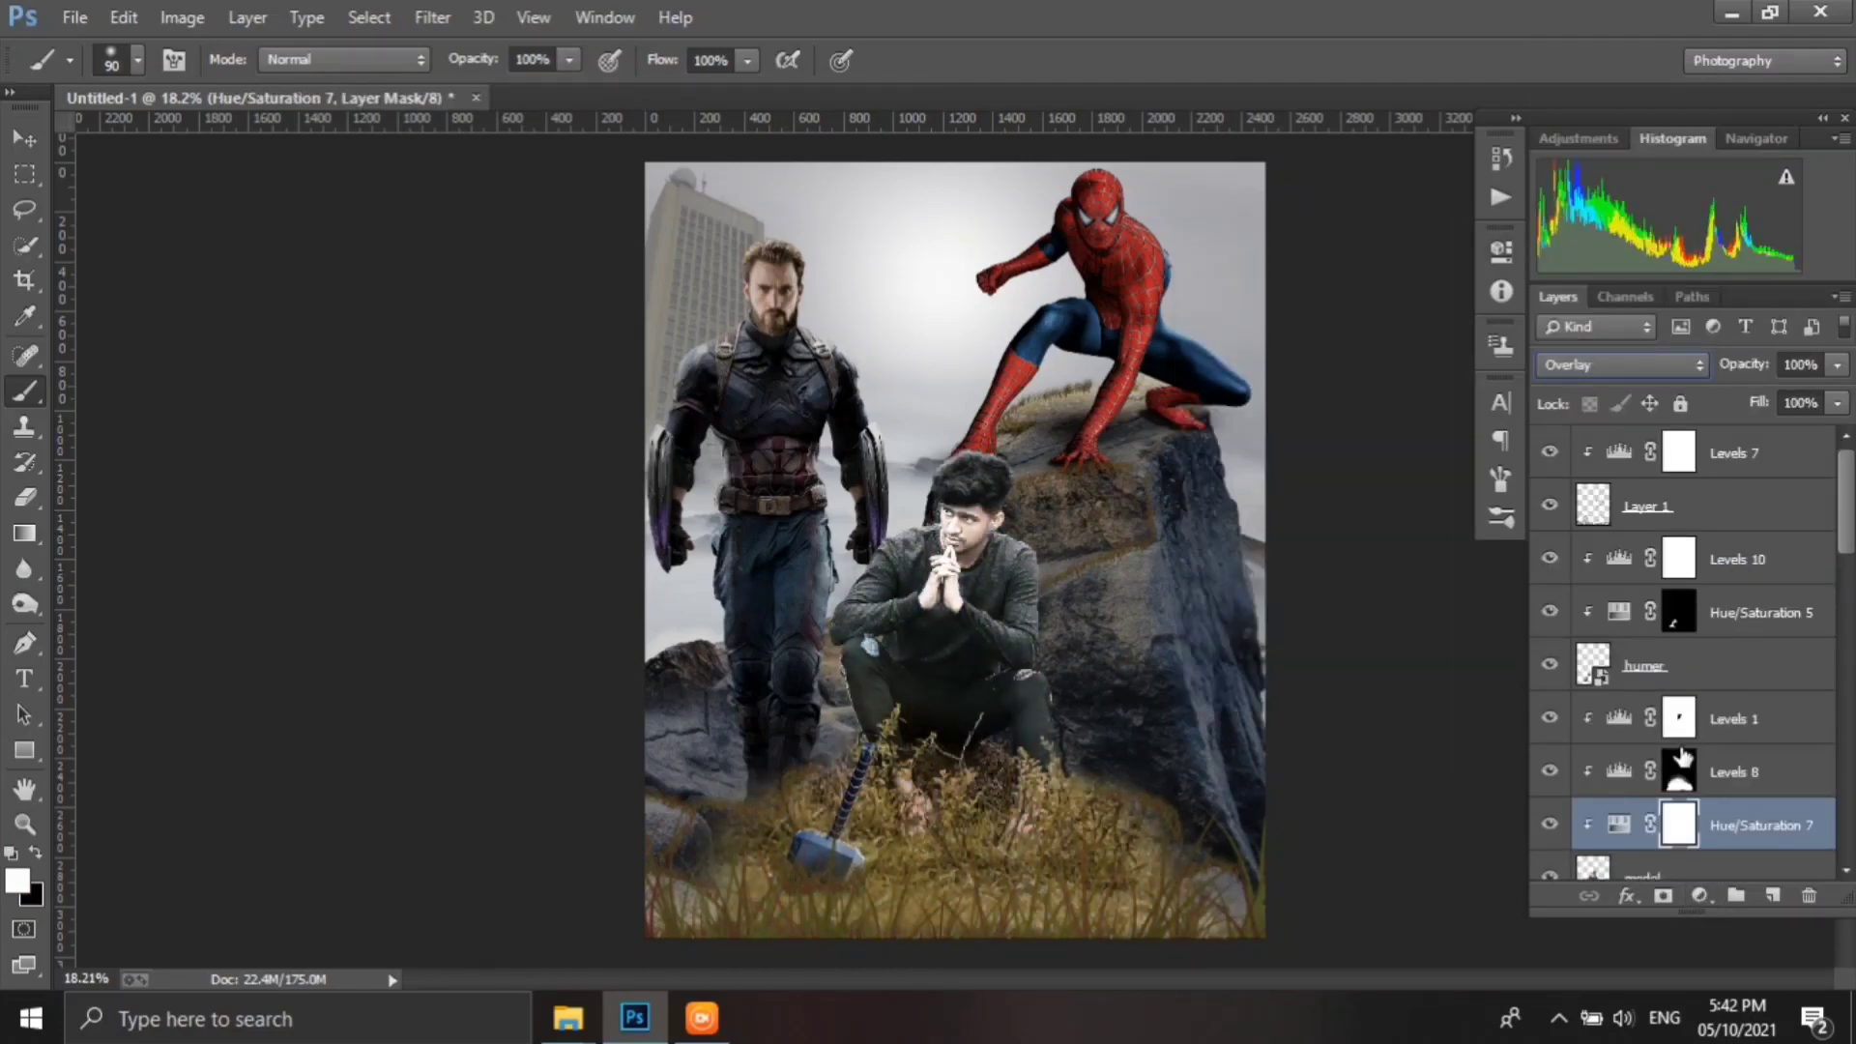
{"action": "key", "text": "ctrl+i"}
- Brush white along the man's shoulder and hair edges to brighten his outline
{"action": "scroll", "coordinate": [897, 514], "scroll_direction": "up", "scroll_amount": 5, "text": "alt"}
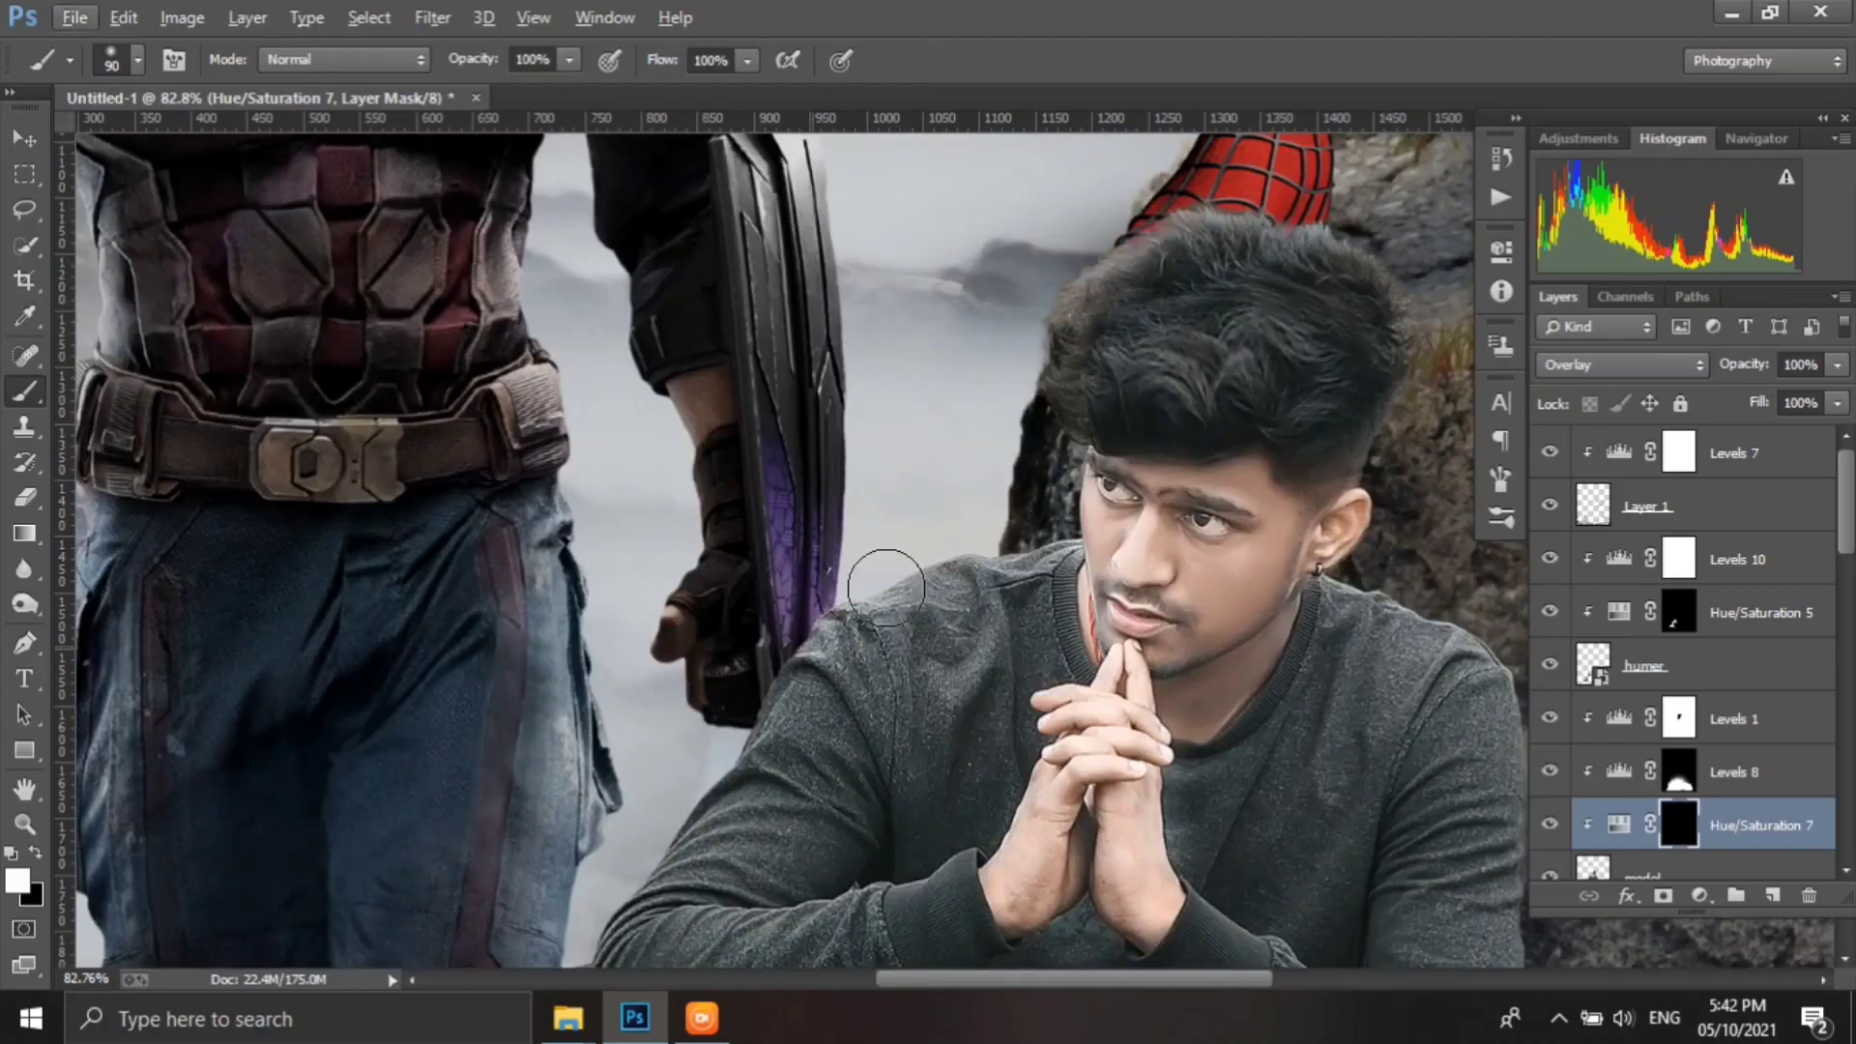
{"action": "mouse_move", "coordinate": [885, 587]}
{"action": "left_mouse_down"}
{"action": "mouse_move", "coordinate": [1053, 406]}
{"action": "mouse_move", "coordinate": [1402, 281]}
{"action": "mouse_move", "coordinate": [1450, 667]}
{"action": "left_mouse_up"}
{"action": "left_click_drag", "start_coordinate": [1073, 629], "coordinate": [1076, 446]}
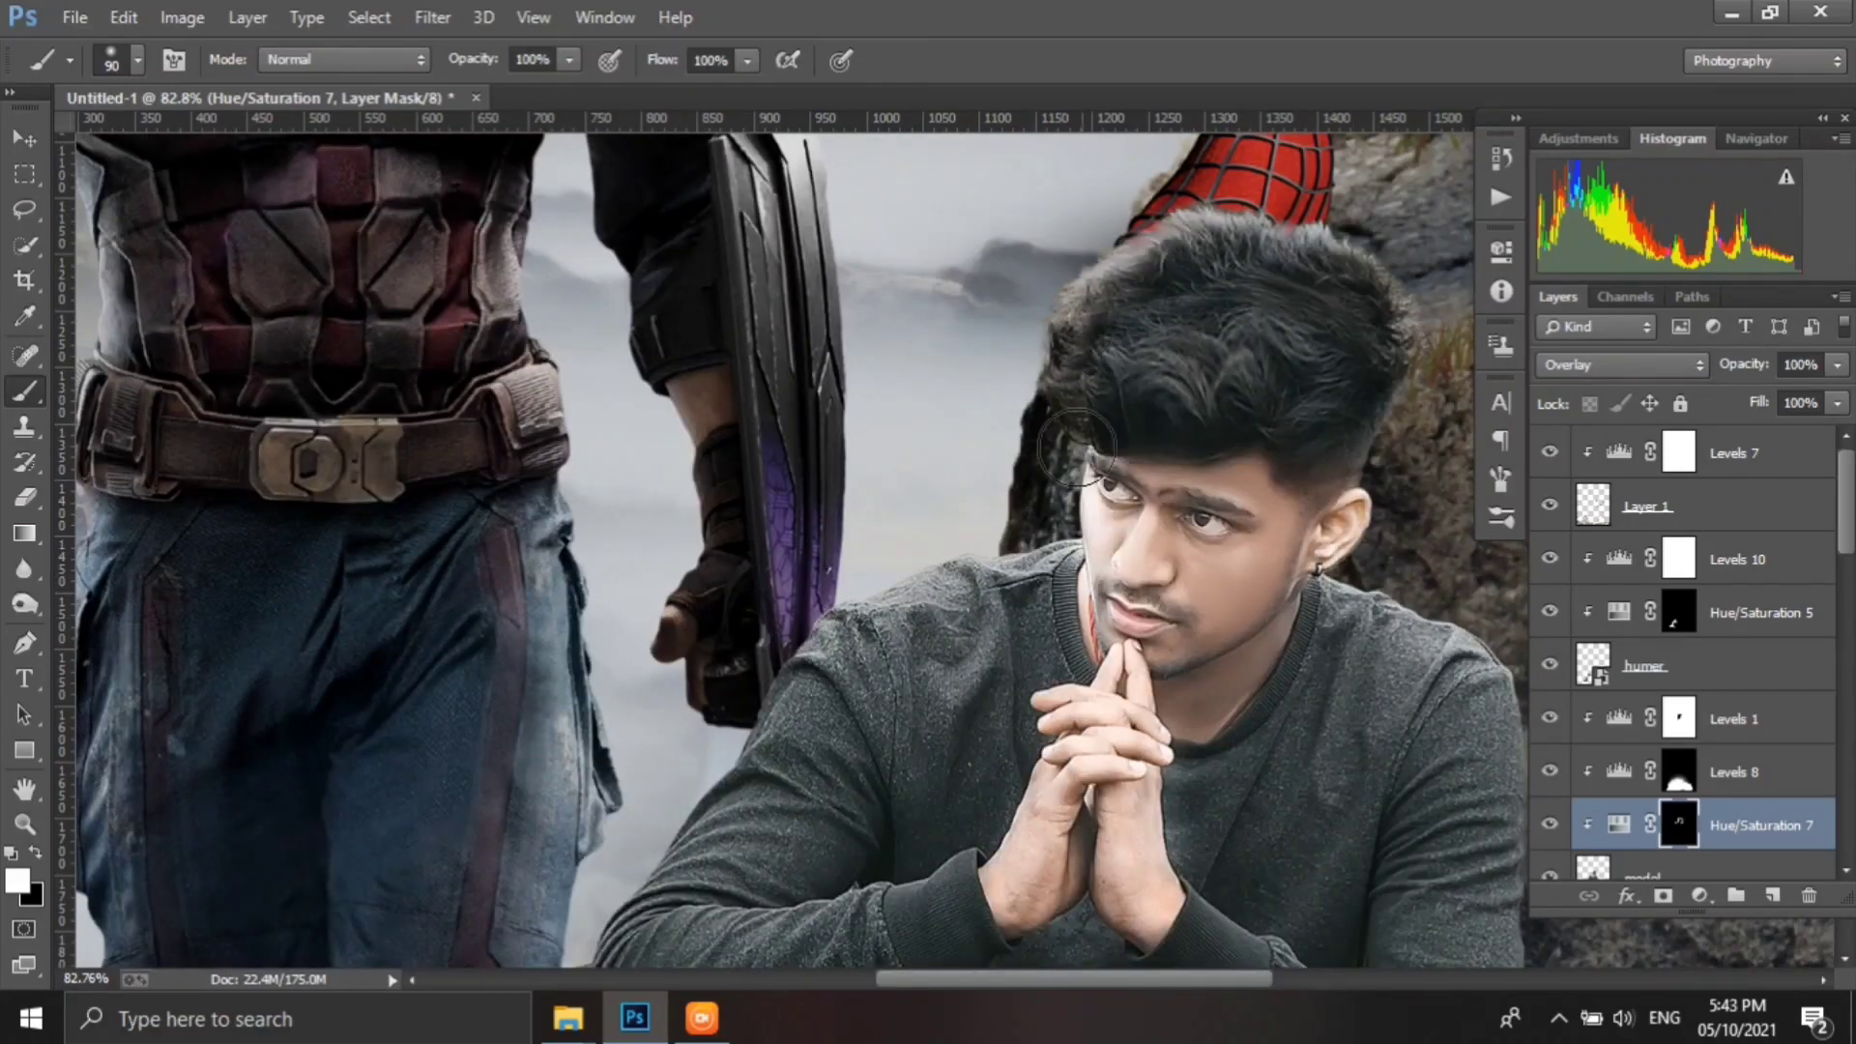
{"action": "scroll", "coordinate": [1075, 447], "scroll_direction": "down", "scroll_amount": 1}
{"action": "scroll", "coordinate": [1075, 446], "scroll_direction": "down", "scroll_amount": 3}
{"action": "scroll", "coordinate": [1087, 372], "scroll_direction": "down", "scroll_amount": 5}
{"action": "scroll", "coordinate": [1087, 372], "scroll_direction": "right", "scroll_amount": 3}
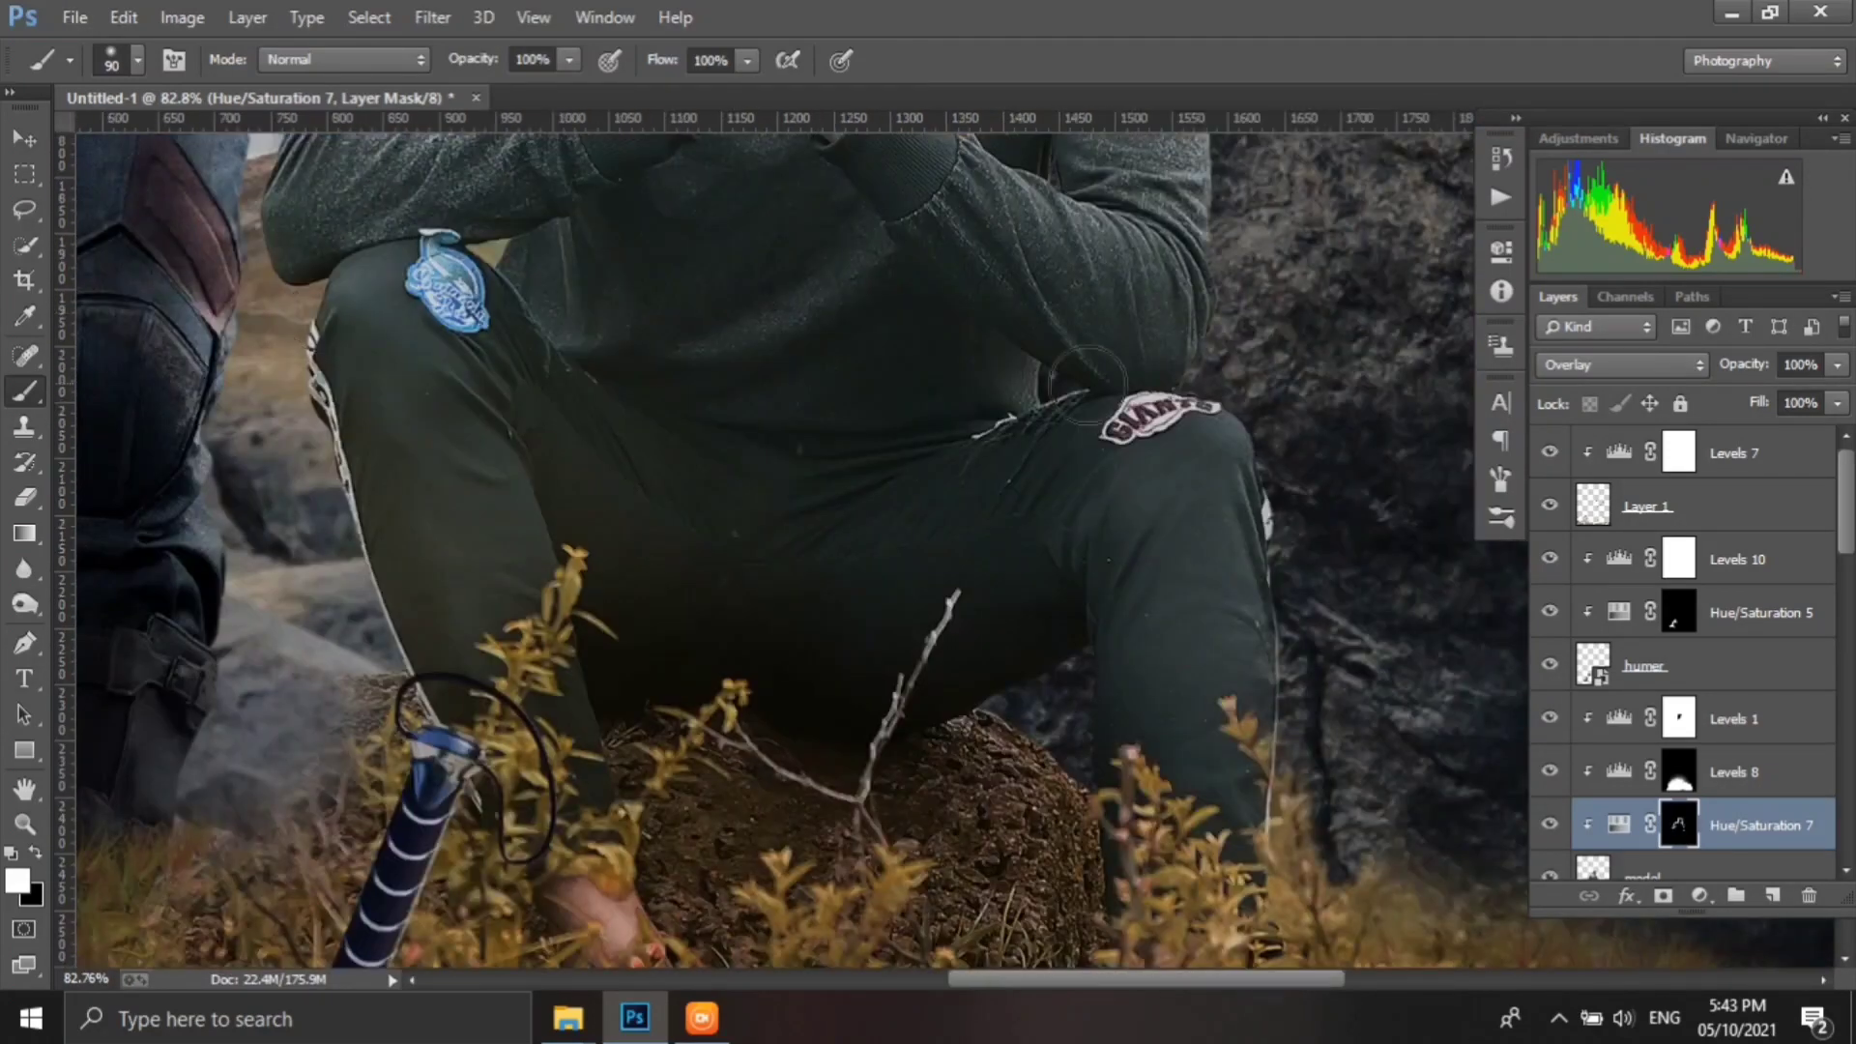
{"action": "scroll", "coordinate": [1087, 372], "scroll_direction": "up", "scroll_amount": 3}
{"action": "scroll", "coordinate": [995, 705], "scroll_direction": "down", "scroll_amount": 2}
{"action": "scroll", "coordinate": [995, 705], "scroll_direction": "down", "scroll_amount": 4, "text": "alt"}
{"action": "scroll", "coordinate": [1057, 628], "scroll_direction": "down", "scroll_amount": 1, "text": "alt"}
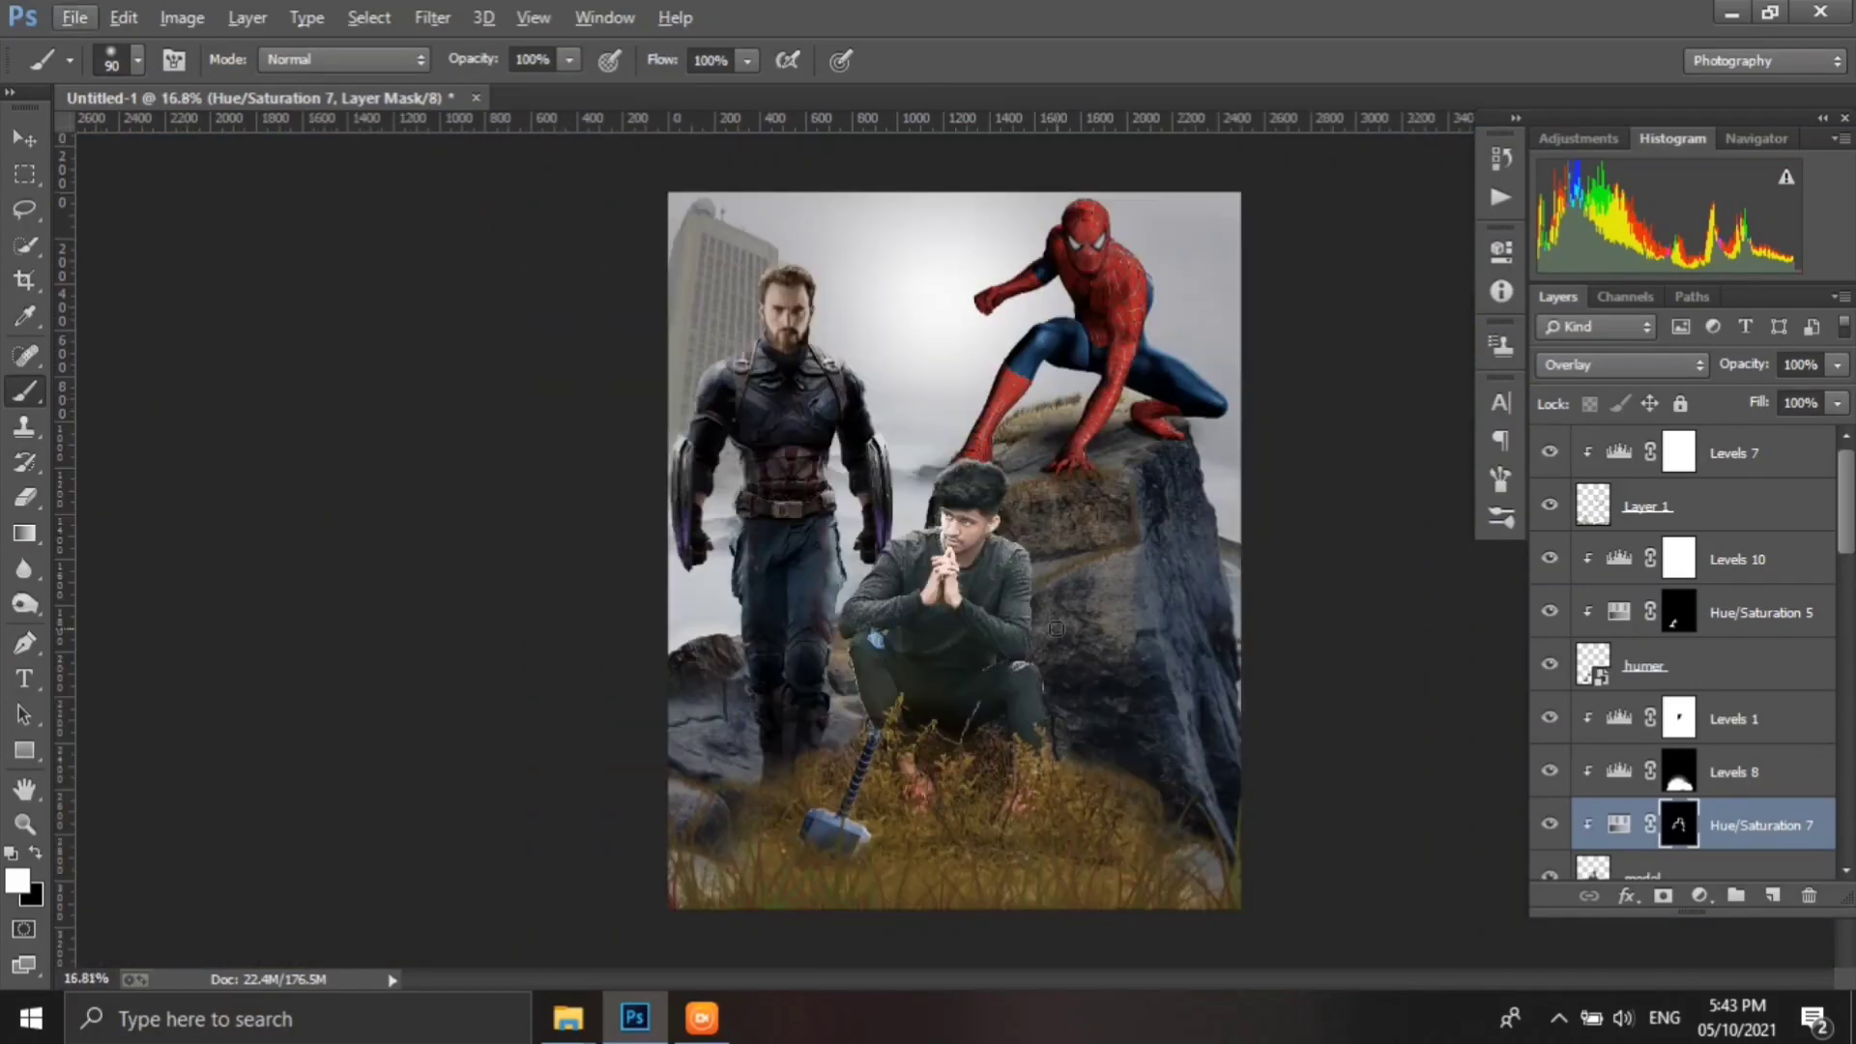
{"action": "scroll", "coordinate": [1076, 658], "scroll_direction": "down", "scroll_amount": 1, "text": "alt"}
{"action": "scroll", "coordinate": [1653, 587], "scroll_direction": "down", "scroll_amount": 1}
- Clip a Cyanotype Hue/Saturation to the hammer layer in Linear Dodge (Add), with its mask inverted
{"action": "scroll", "coordinate": [1653, 586], "scroll_direction": "up", "scroll_amount": 1}
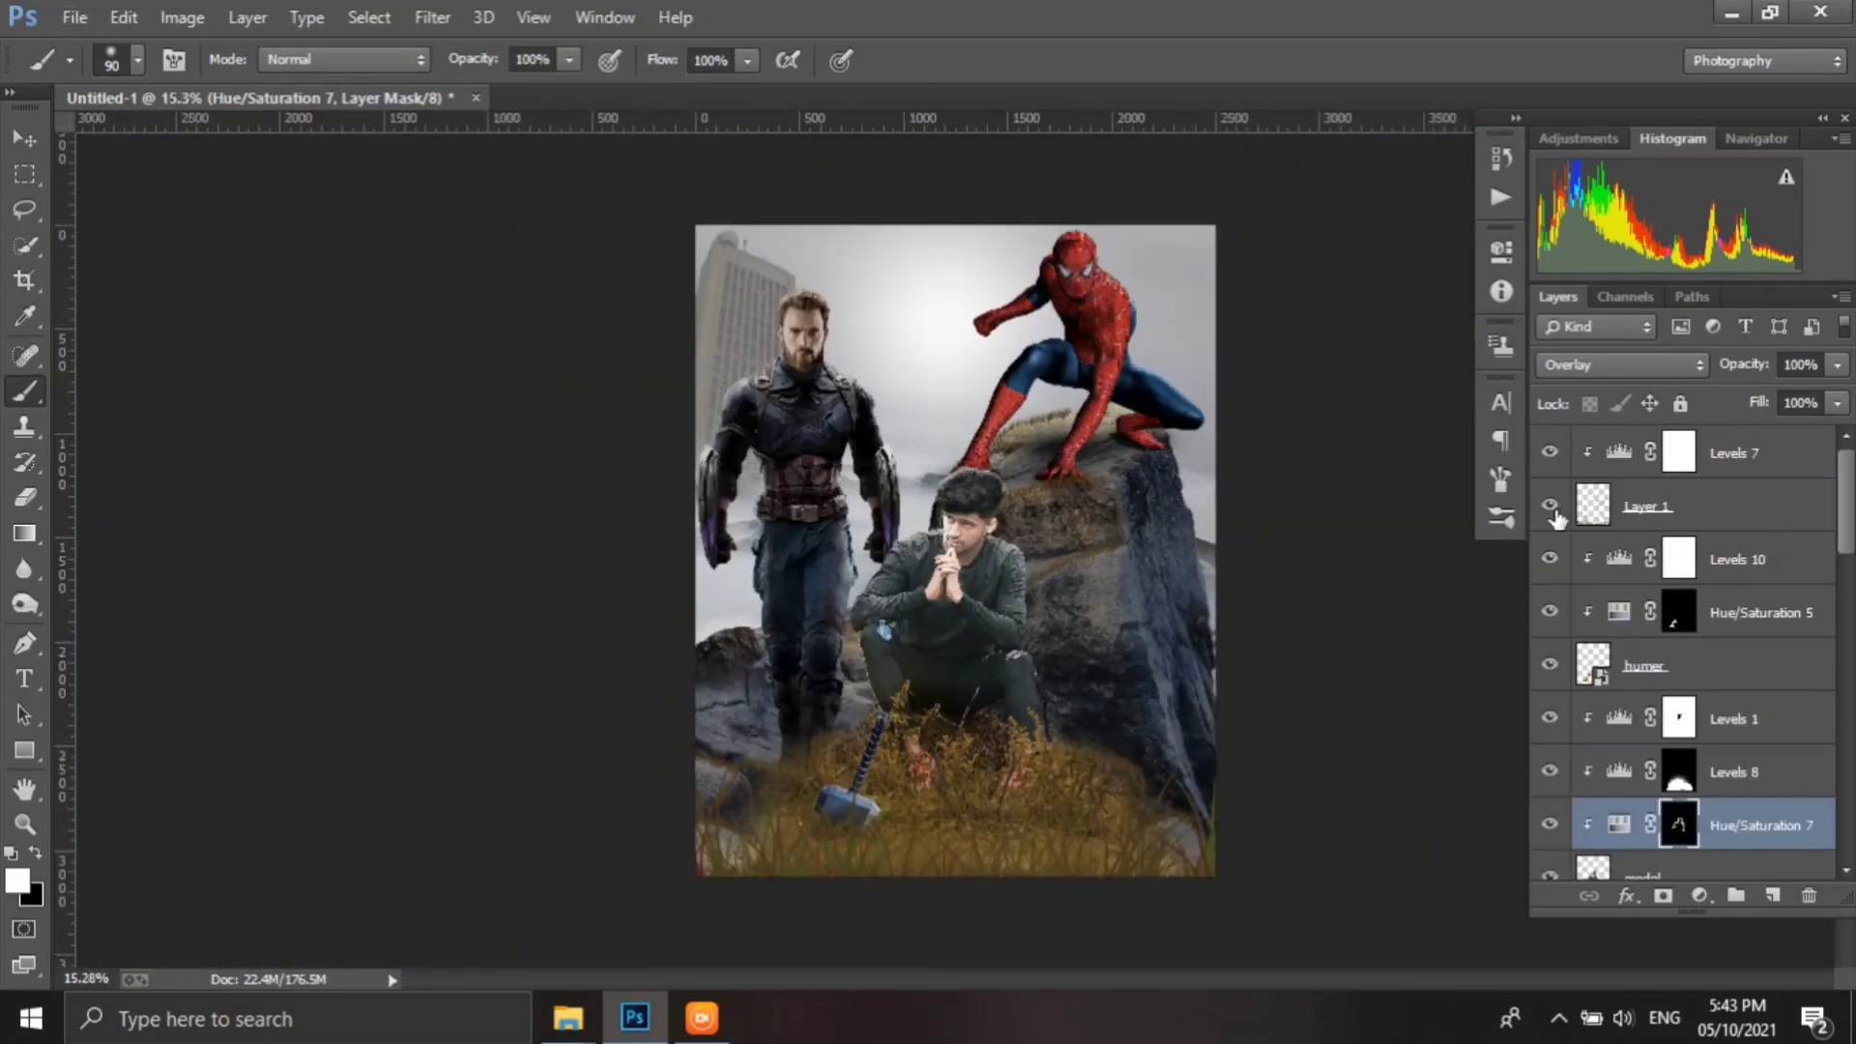
{"action": "scroll", "coordinate": [1643, 580], "scroll_direction": "down", "scroll_amount": 1}
{"action": "scroll", "coordinate": [1643, 619], "scroll_direction": "up", "scroll_amount": 1}
{"action": "left_click", "coordinate": [1706, 665]}
{"action": "left_click", "coordinate": [1699, 895]}
{"action": "left_click", "coordinate": [1678, 542]}
{"action": "left_click", "coordinate": [1338, 317]}
{"action": "left_click", "coordinate": [1314, 414]}
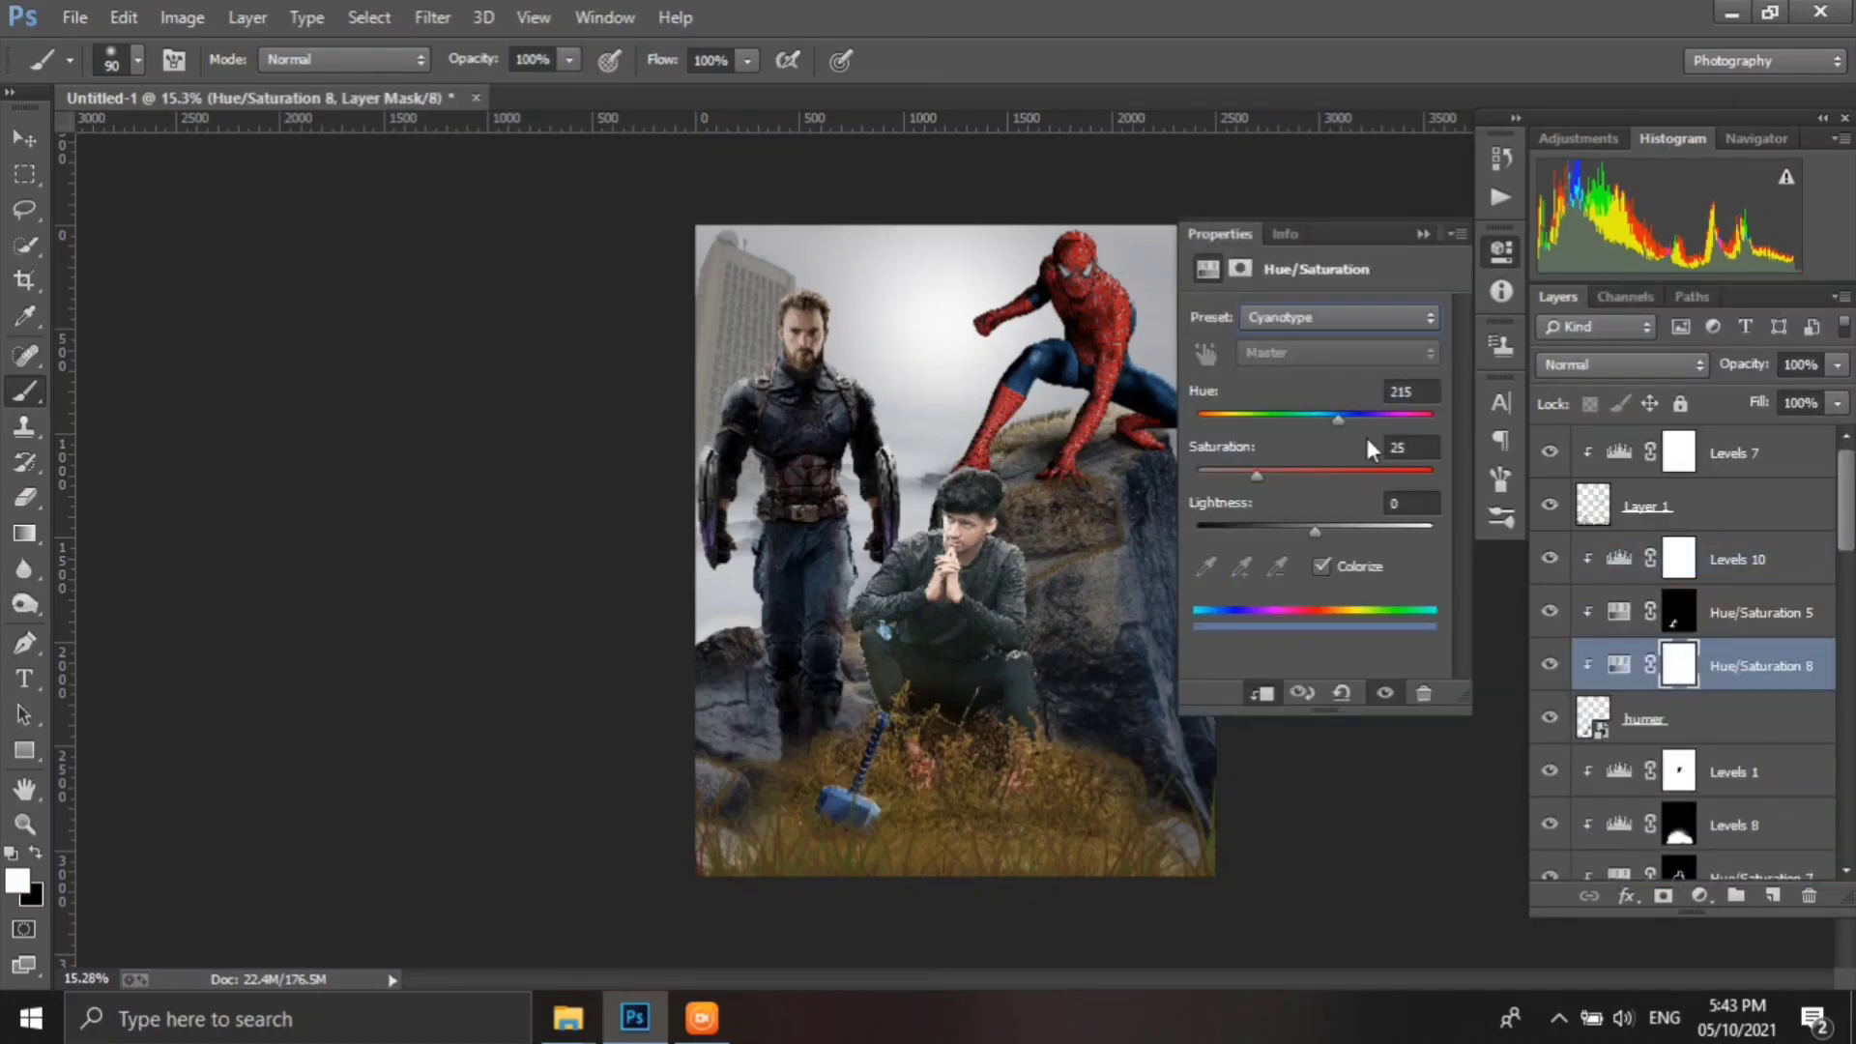
{"action": "left_click", "coordinate": [1622, 364]}
{"action": "left_click", "coordinate": [1595, 273]}
{"action": "left_click", "coordinate": [1423, 234]}
{"action": "key", "text": "ctrl+i"}
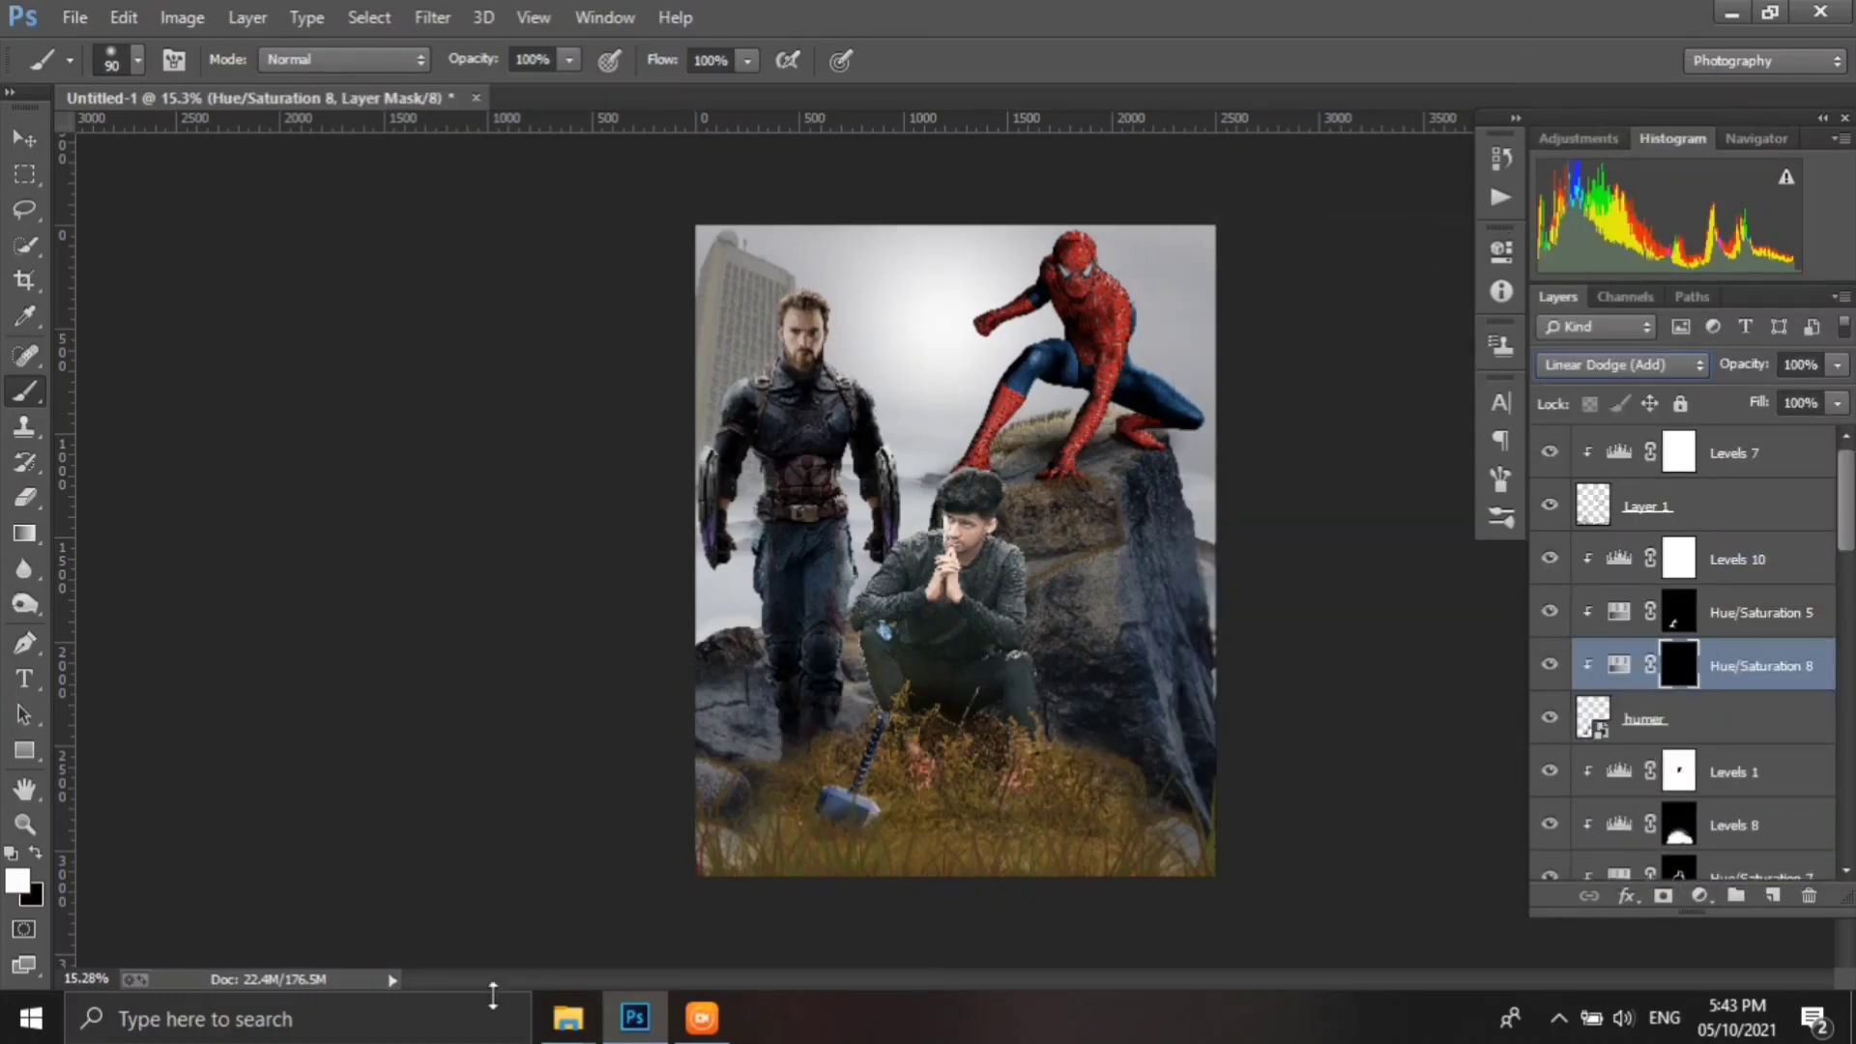
- Paint a thin 3 px white line along the hammer head's edge
{"action": "scroll", "coordinate": [874, 841], "scroll_direction": "up", "scroll_amount": 3}
{"action": "scroll", "coordinate": [875, 841], "scroll_direction": "up", "scroll_amount": 3}
{"action": "scroll", "coordinate": [424, 522], "scroll_direction": "up", "scroll_amount": 3}
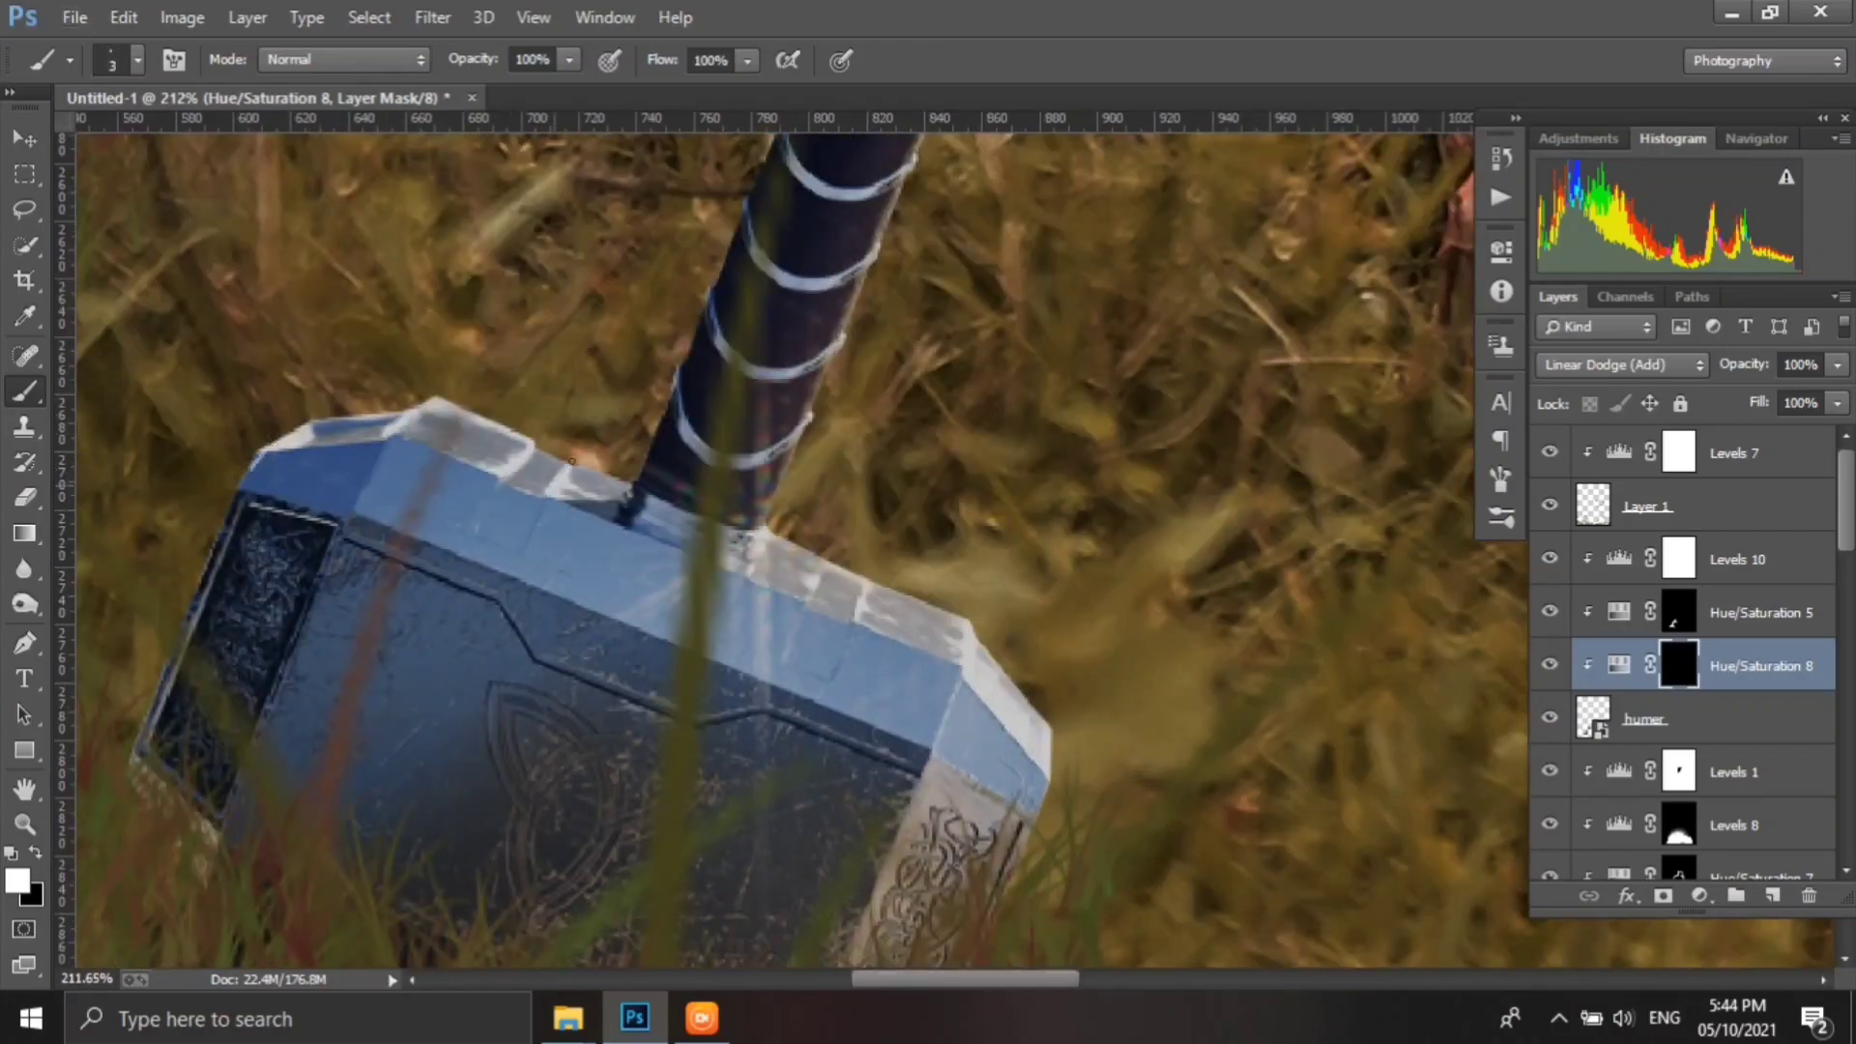
{"action": "scroll", "coordinate": [828, 557], "scroll_direction": "up", "scroll_amount": 3}
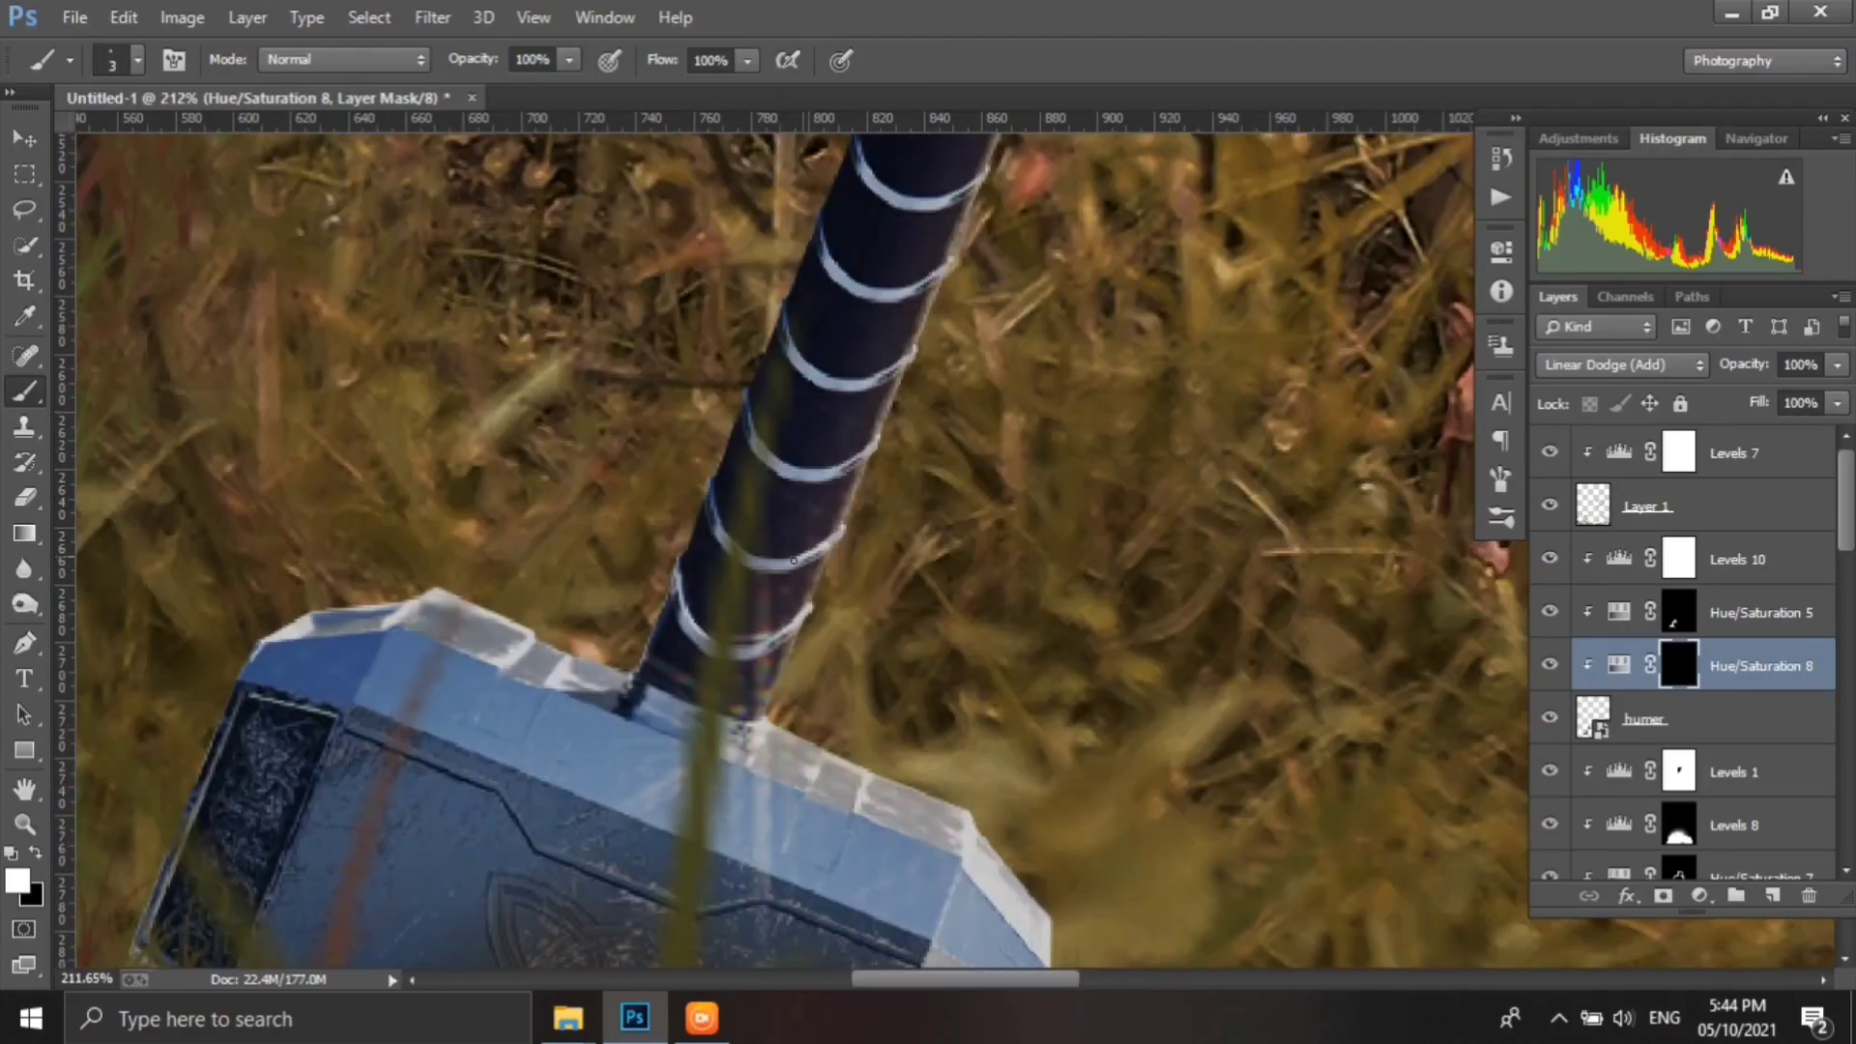
{"action": "scroll", "coordinate": [793, 559], "scroll_direction": "up", "scroll_amount": 3}
{"action": "scroll", "coordinate": [832, 588], "scroll_direction": "up", "scroll_amount": 3}
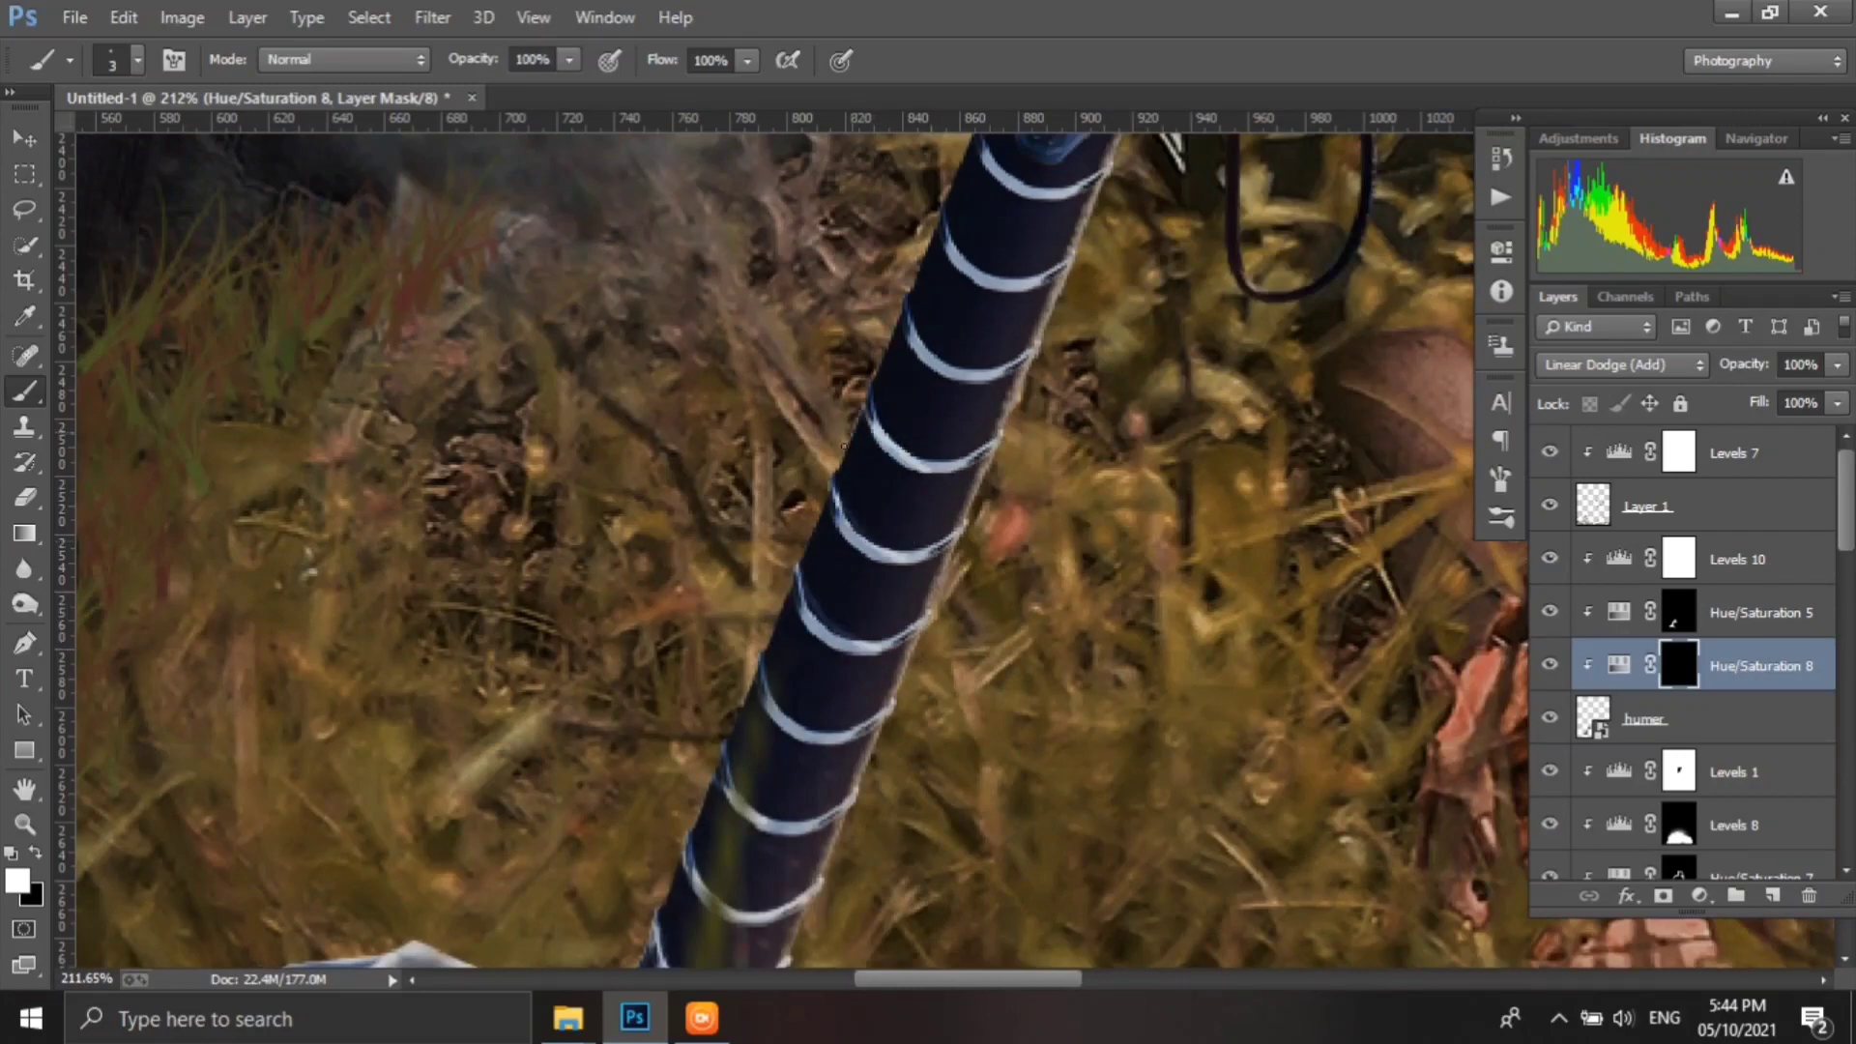
{"action": "scroll", "coordinate": [901, 444], "scroll_direction": "up", "scroll_amount": 2}
{"action": "scroll", "coordinate": [773, 551], "scroll_direction": "up", "scroll_amount": 3}
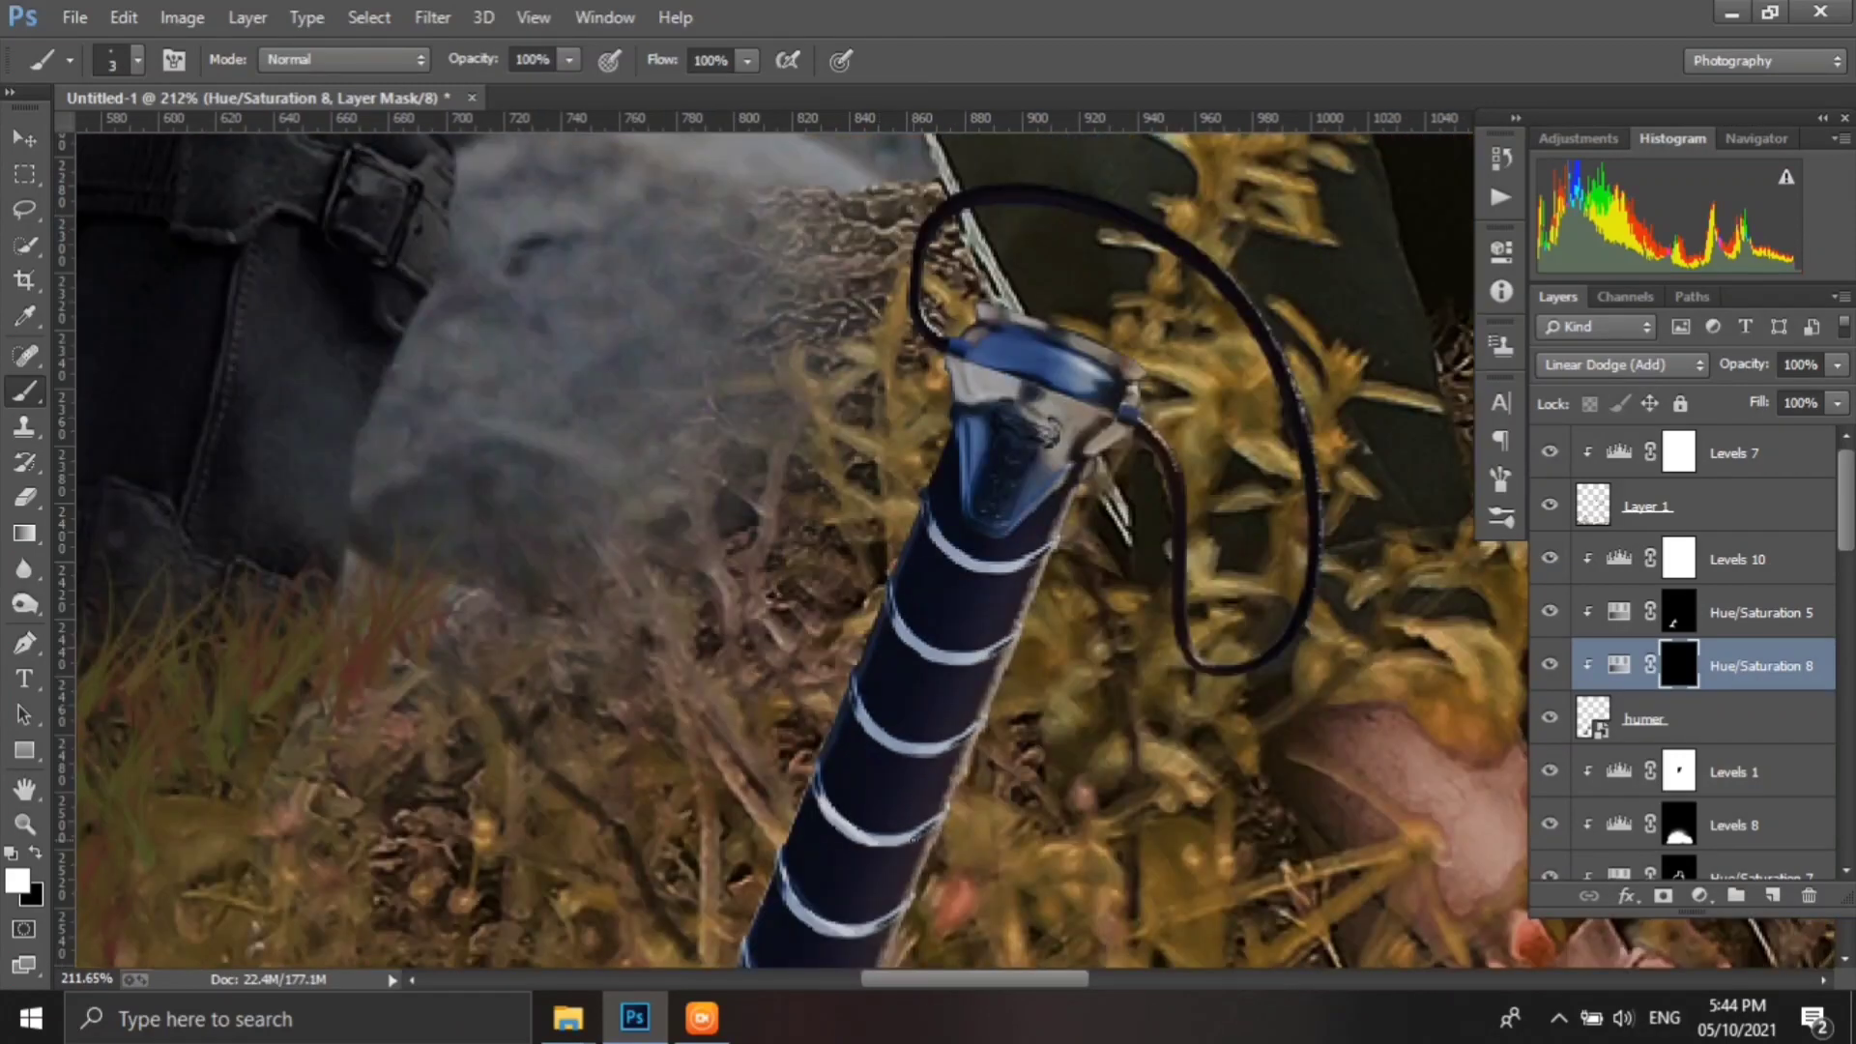
{"action": "left_click_drag", "start_coordinate": [964, 447], "coordinate": [966, 416]}
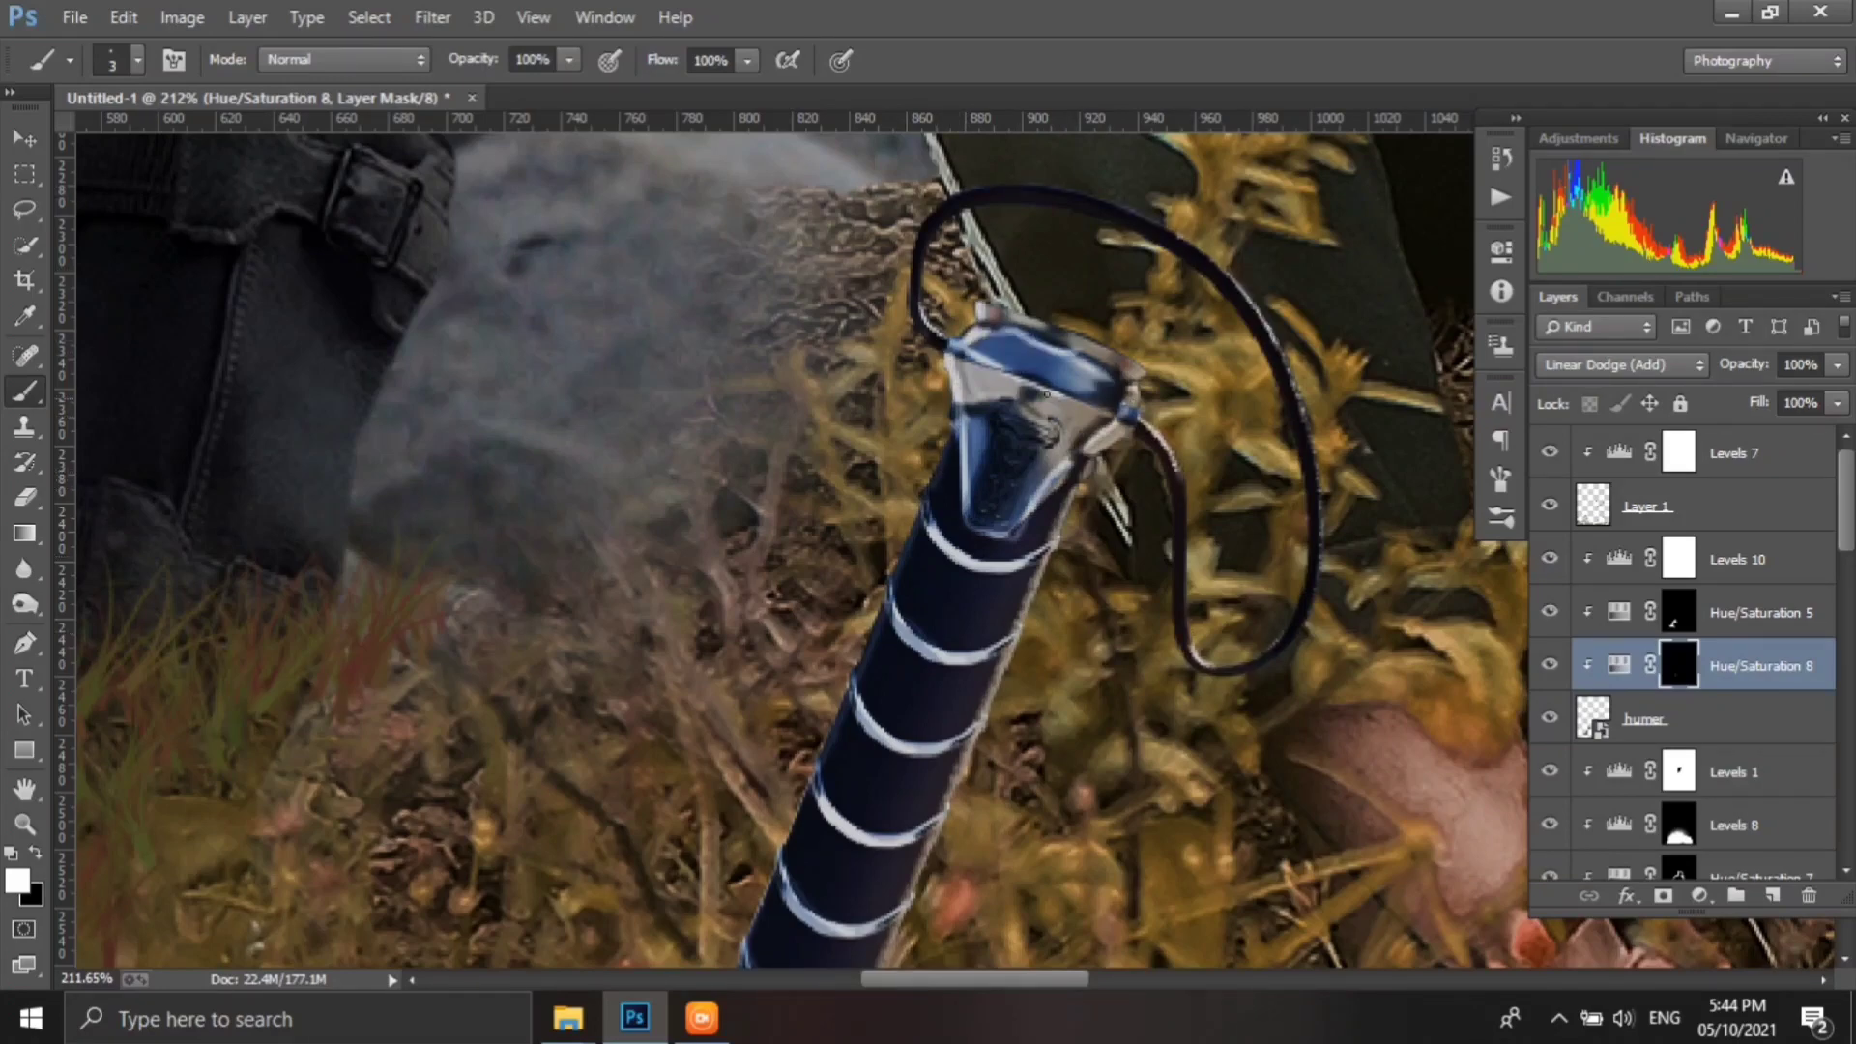
- Toggle the hammer glow off and on to compare it with the whole image in view
{"action": "scroll", "coordinate": [1023, 197], "scroll_direction": "down", "scroll_amount": 3}
{"action": "scroll", "coordinate": [1023, 197], "scroll_direction": "down", "scroll_amount": 3}
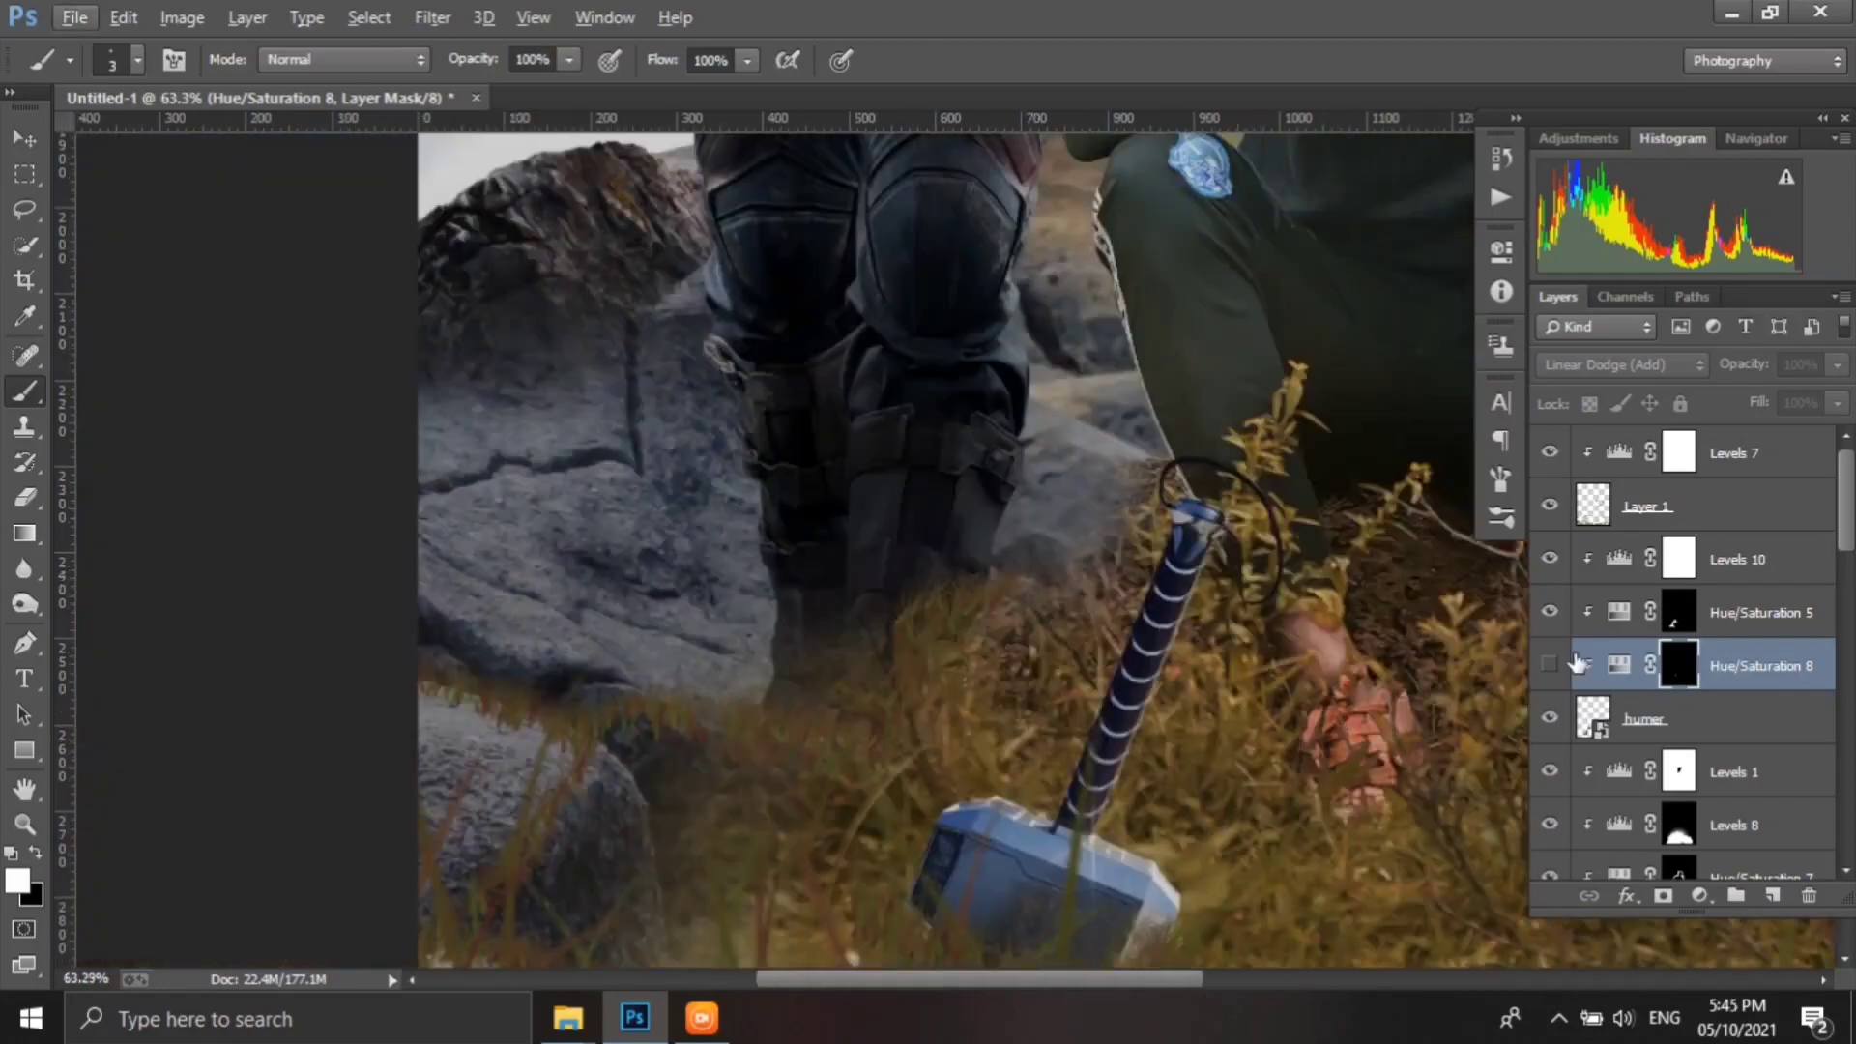
{"action": "left_click", "coordinate": [1550, 665]}
{"action": "key", "text": "ctrl+0"}
{"action": "left_click", "coordinate": [1549, 665]}
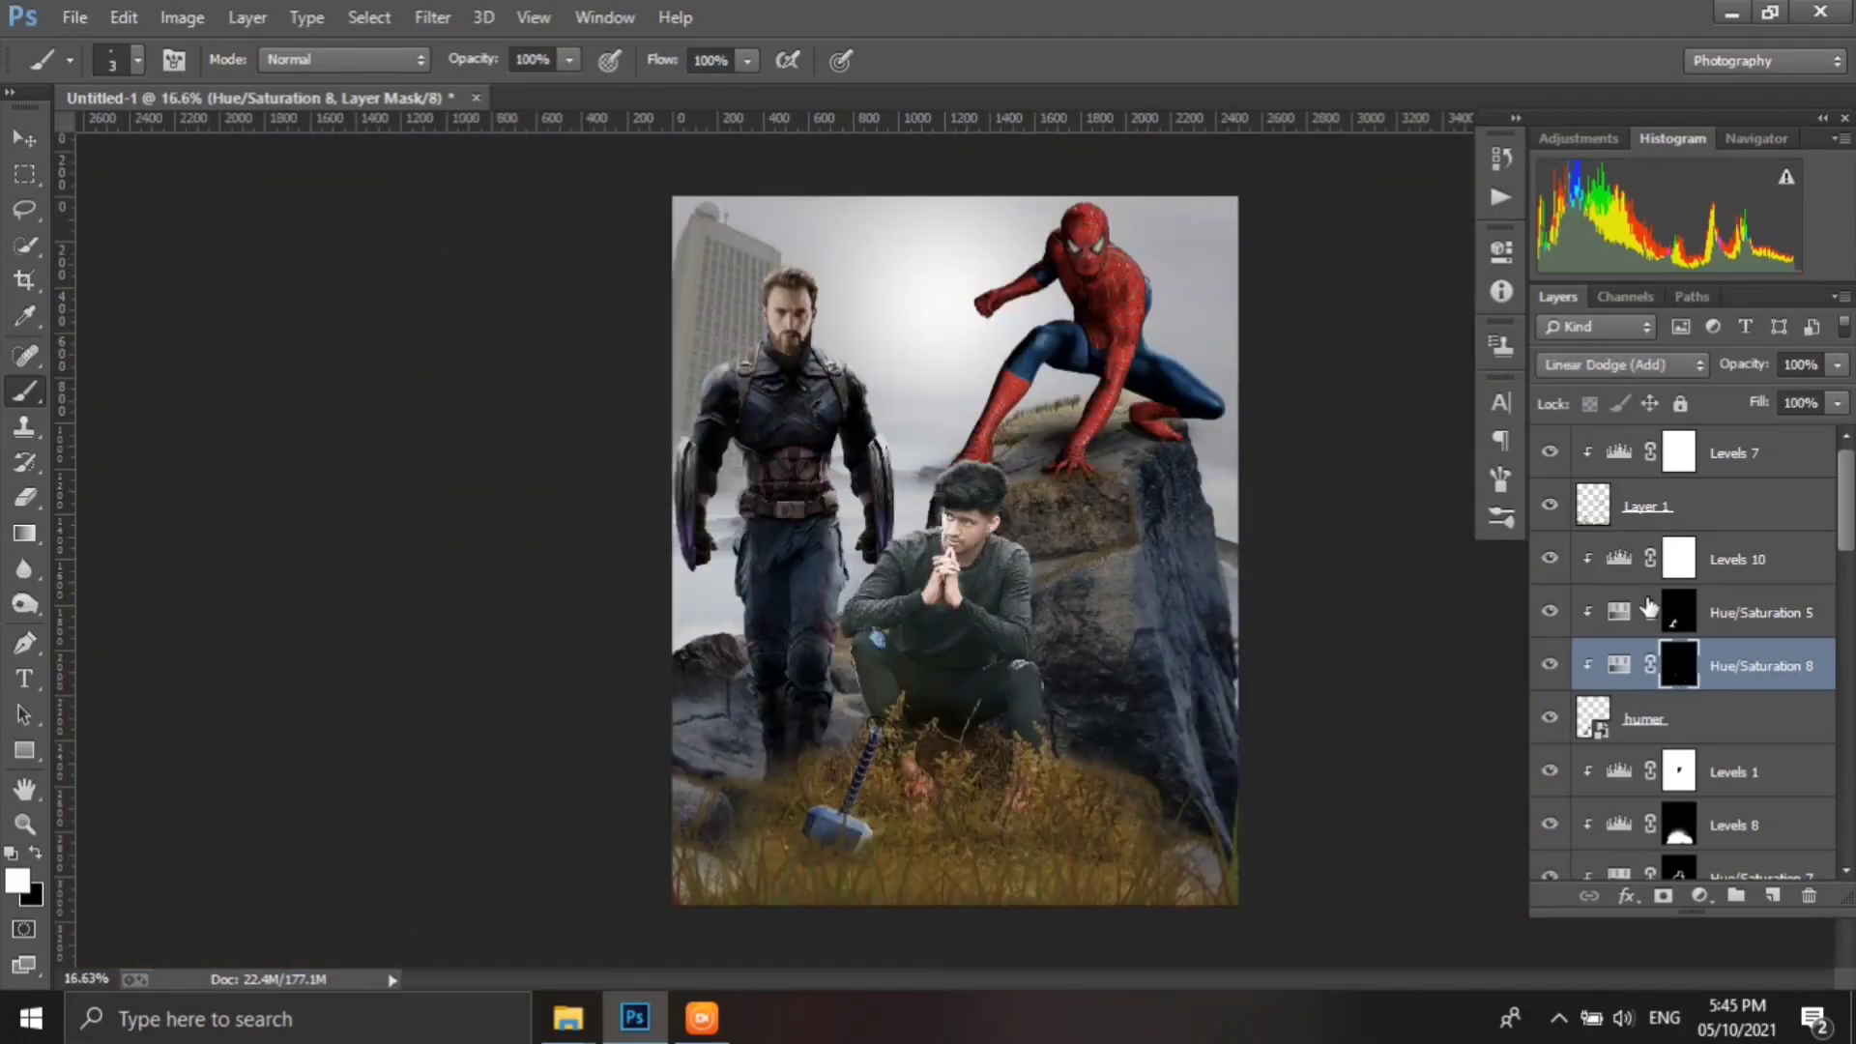
{"action": "scroll", "coordinate": [1586, 771], "scroll_direction": "down", "scroll_amount": 1}
- Clip a colorized Hue/Saturation at saturation 0 to the model layer and invert its mask
{"action": "scroll", "coordinate": [1586, 770], "scroll_direction": "down", "scroll_amount": 3}
{"action": "left_click", "coordinate": [1643, 721]}
{"action": "left_click", "coordinate": [1699, 895]}
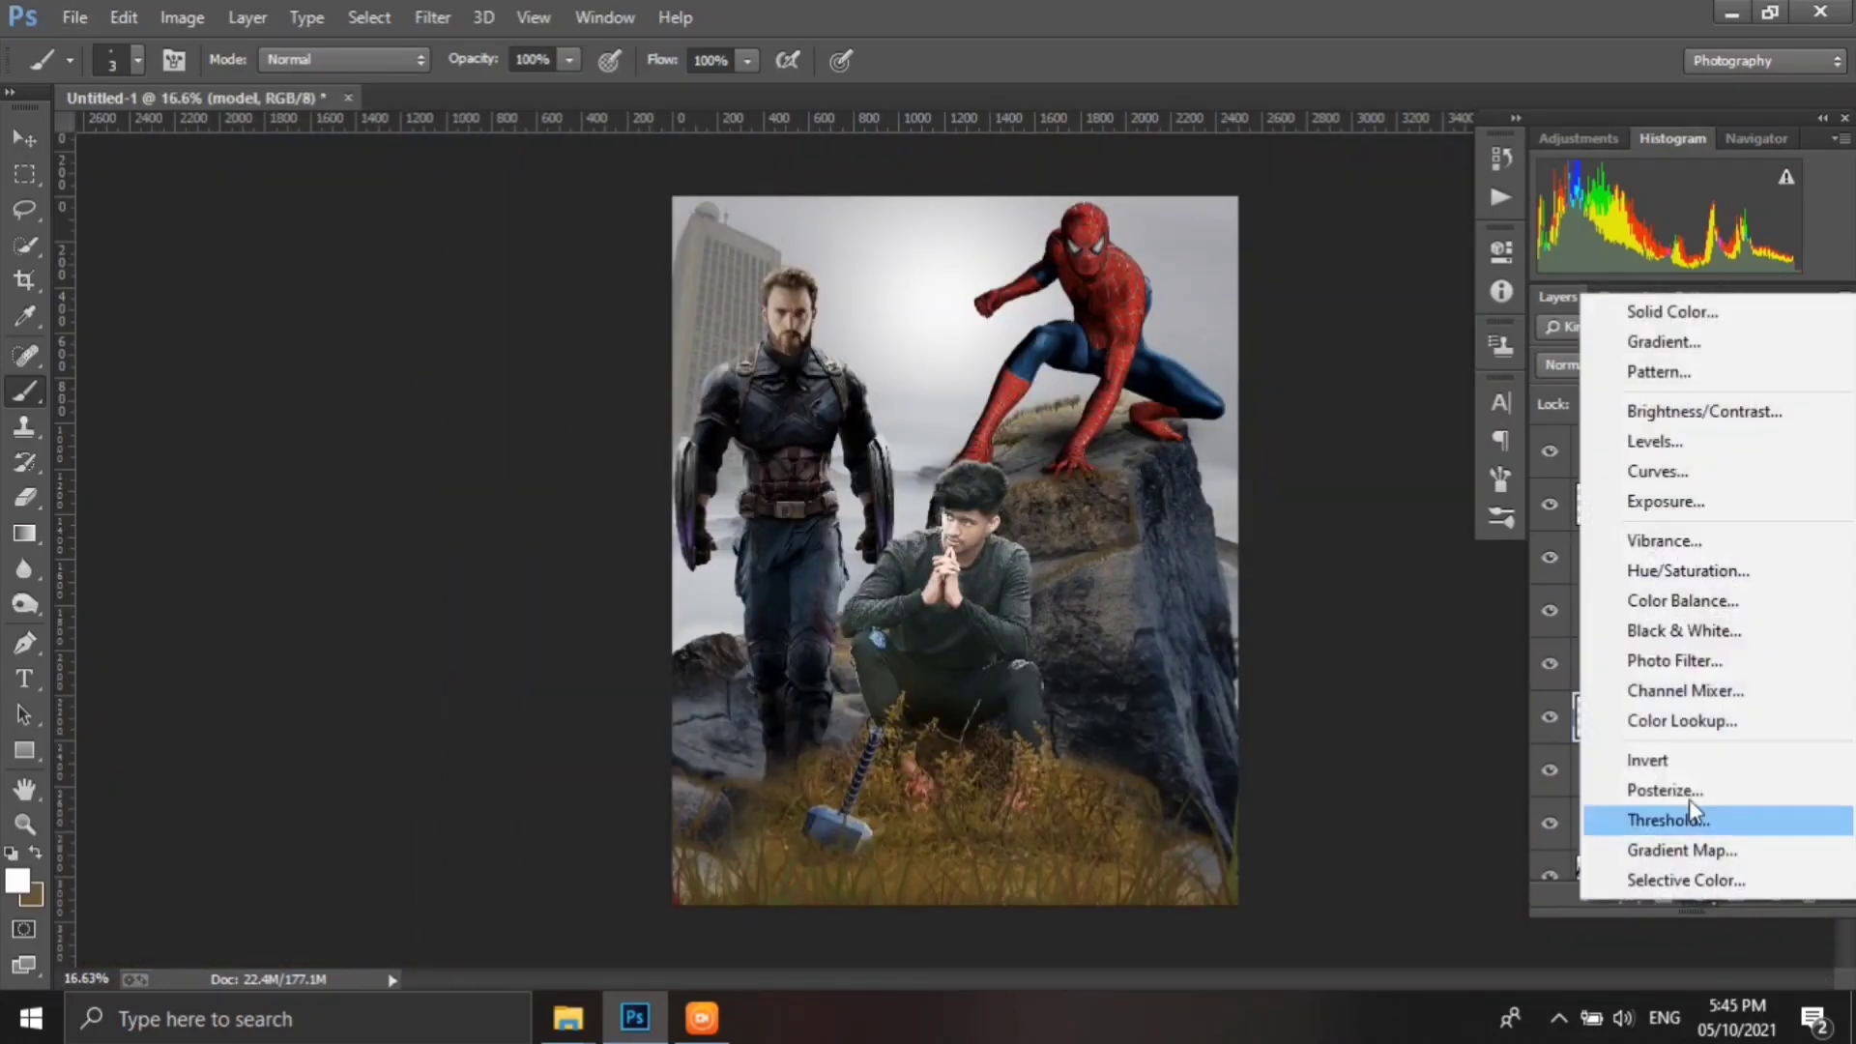
{"action": "left_click", "coordinate": [1743, 578]}
{"action": "left_click", "coordinate": [1338, 317]}
{"action": "left_click", "coordinate": [1337, 380]}
{"action": "left_click_drag", "start_coordinate": [1238, 472], "coordinate": [1197, 474]}
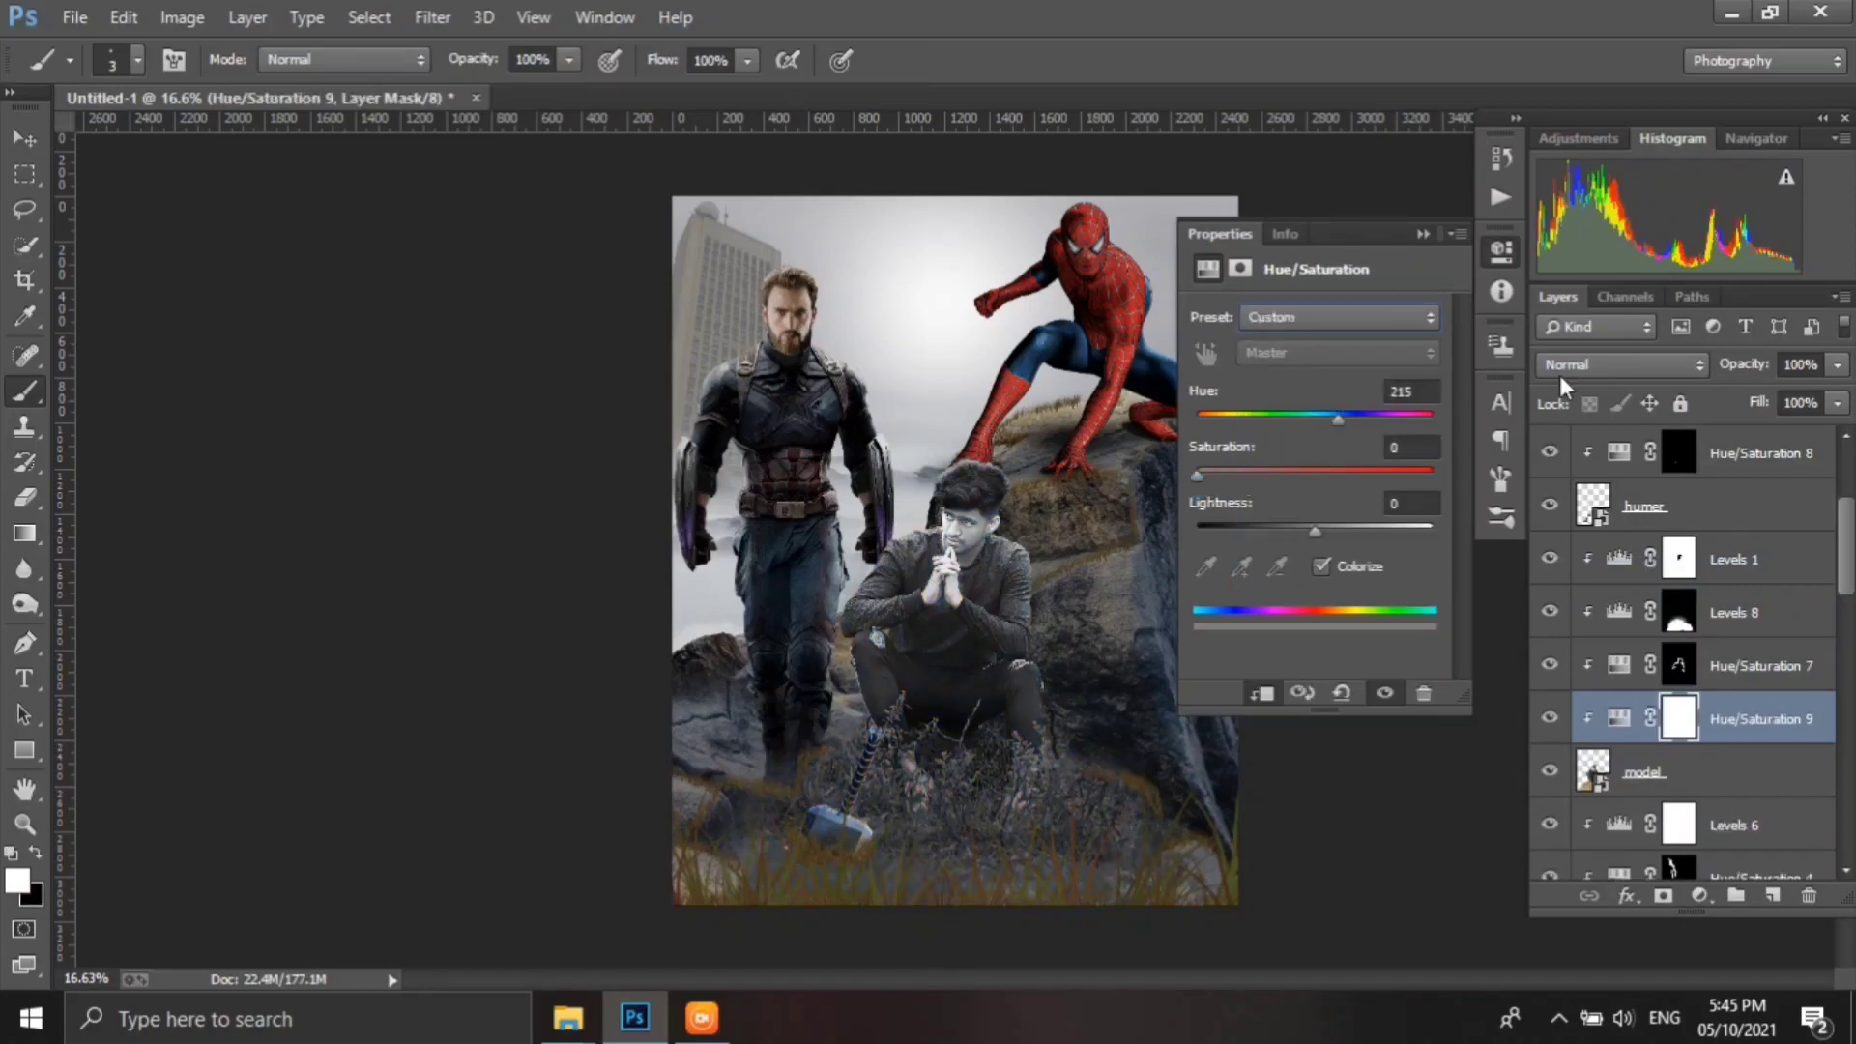
{"action": "left_click", "coordinate": [1501, 252]}
{"action": "key", "text": "ctrl+i"}
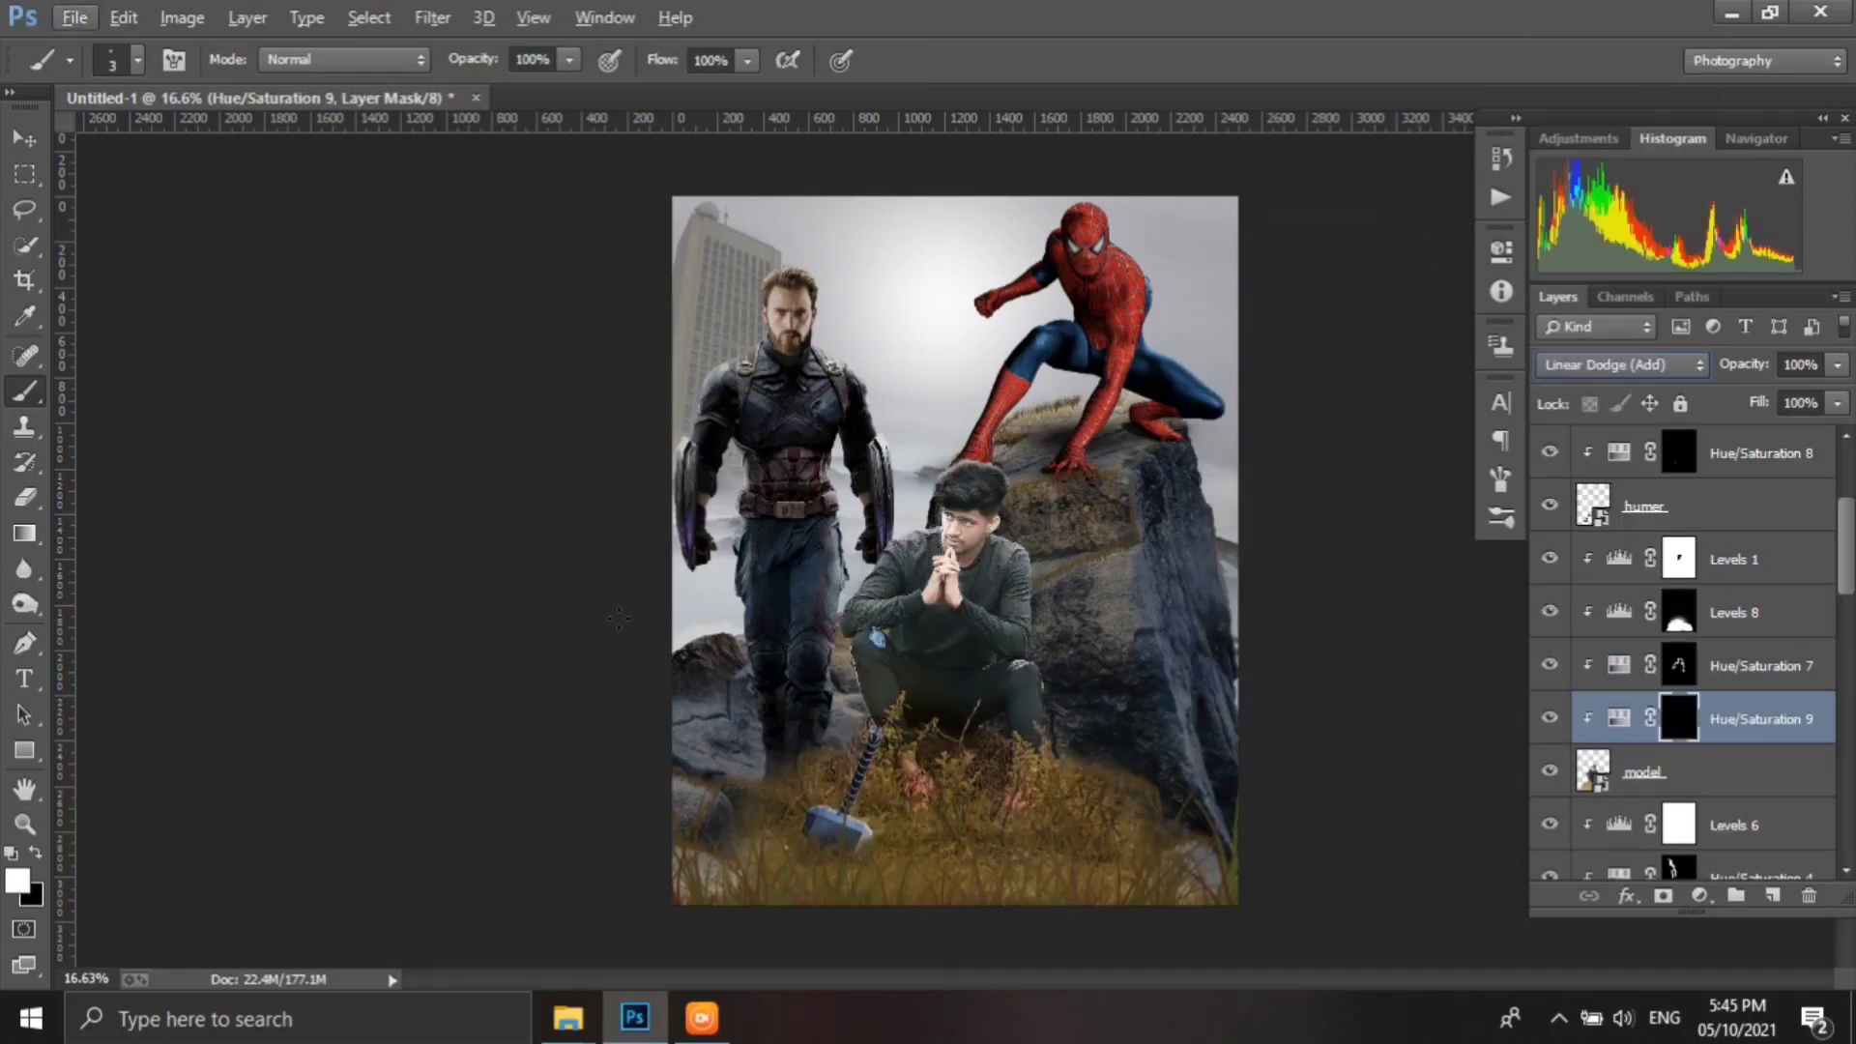
- Paint white highlights down the man's shoulder edge
{"action": "scroll", "coordinate": [870, 560], "scroll_direction": "up", "scroll_amount": 3}
{"action": "scroll", "coordinate": [792, 580], "scroll_direction": "up", "scroll_amount": 3}
{"action": "scroll", "coordinate": [738, 596], "scroll_direction": "up", "scroll_amount": 2}
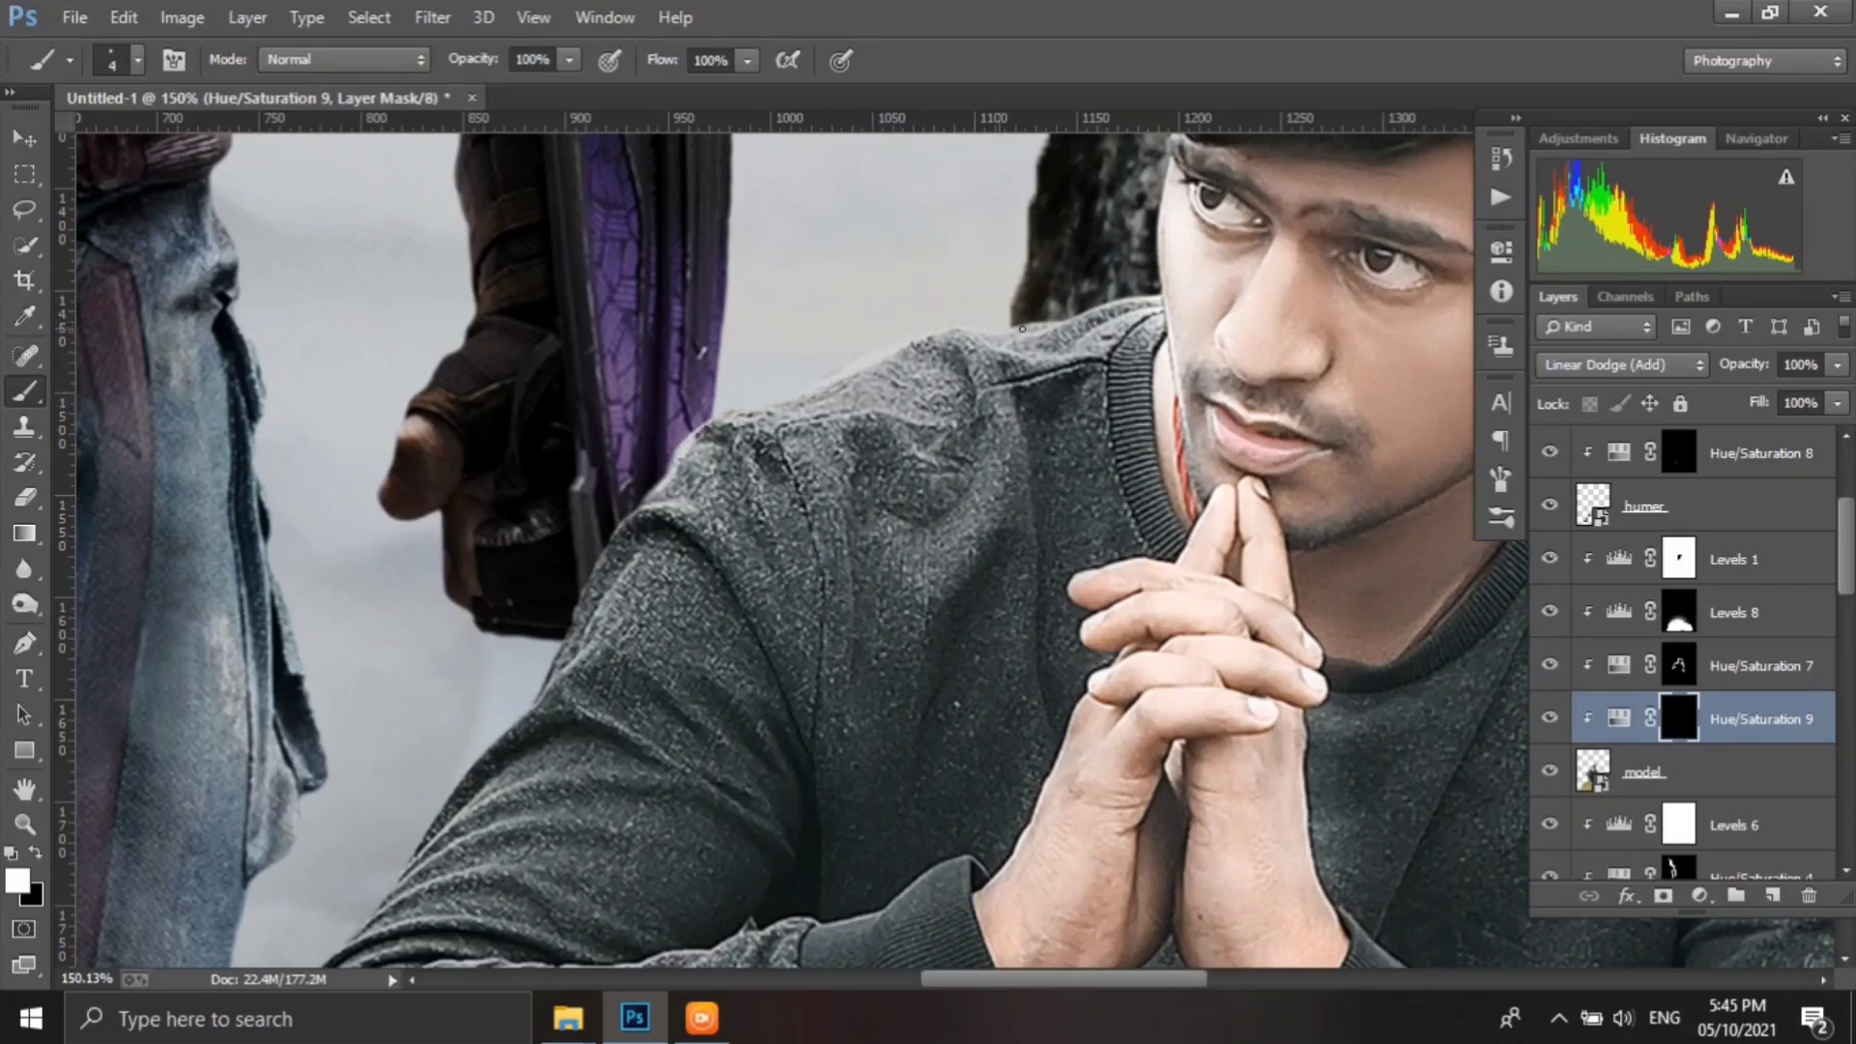
{"action": "scroll", "coordinate": [1099, 309], "scroll_direction": "up", "scroll_amount": 1}
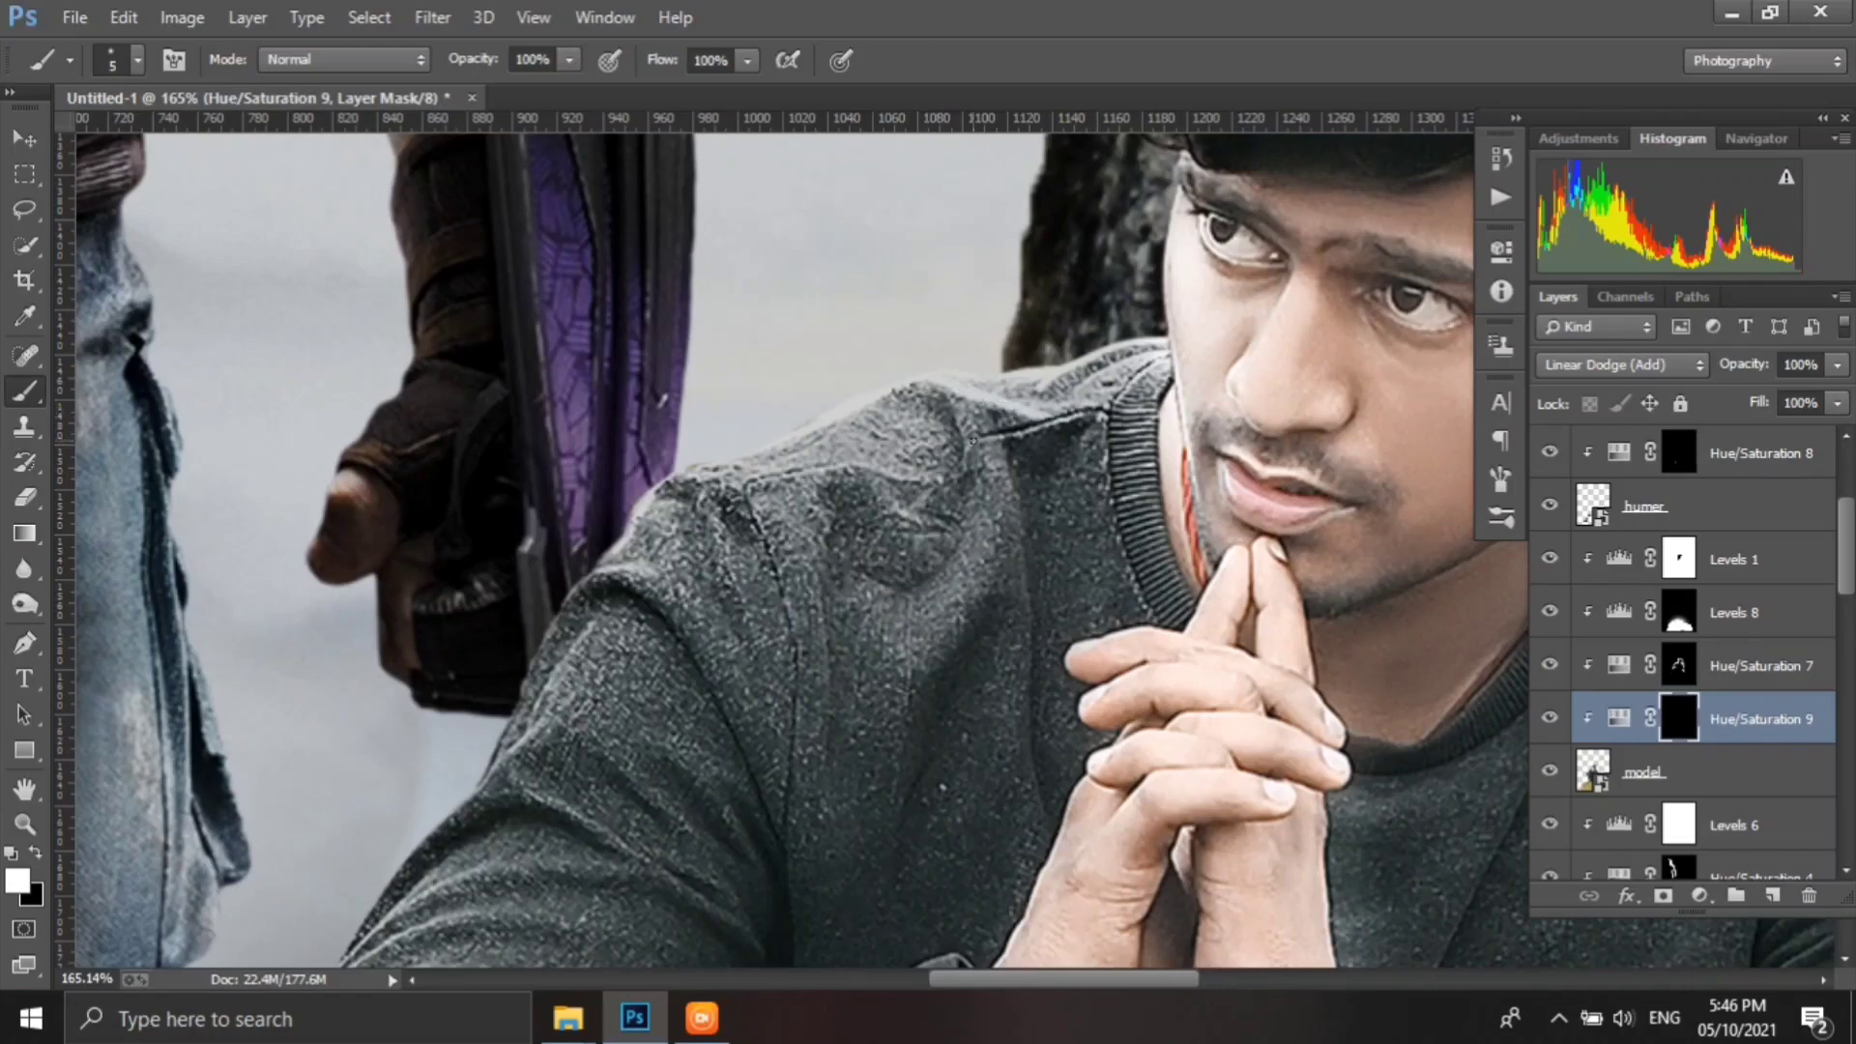
{"action": "left_click_drag", "start_coordinate": [999, 453], "coordinate": [916, 667]}
{"action": "left_click_drag", "start_coordinate": [1001, 455], "coordinate": [1005, 686]}
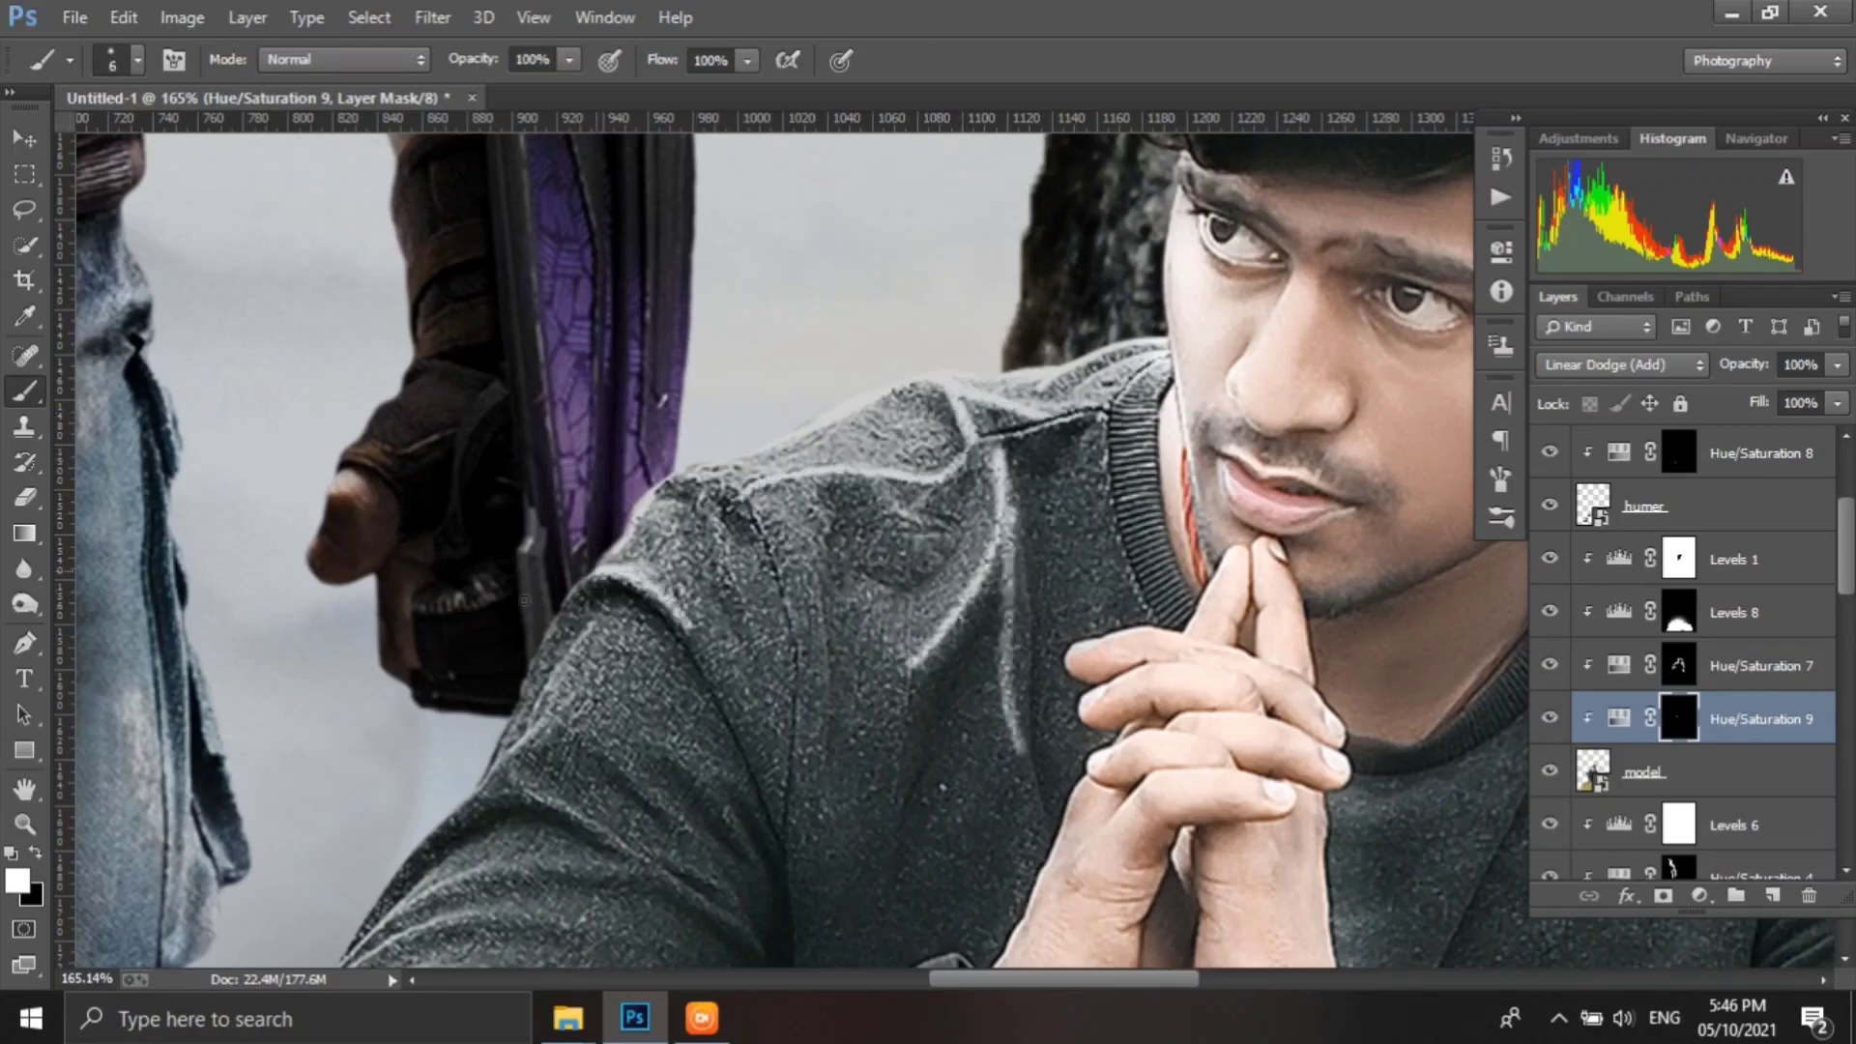
{"action": "scroll", "coordinate": [523, 601], "scroll_direction": "down", "scroll_amount": 1}
{"action": "scroll", "coordinate": [572, 615], "scroll_direction": "down", "scroll_amount": 2}
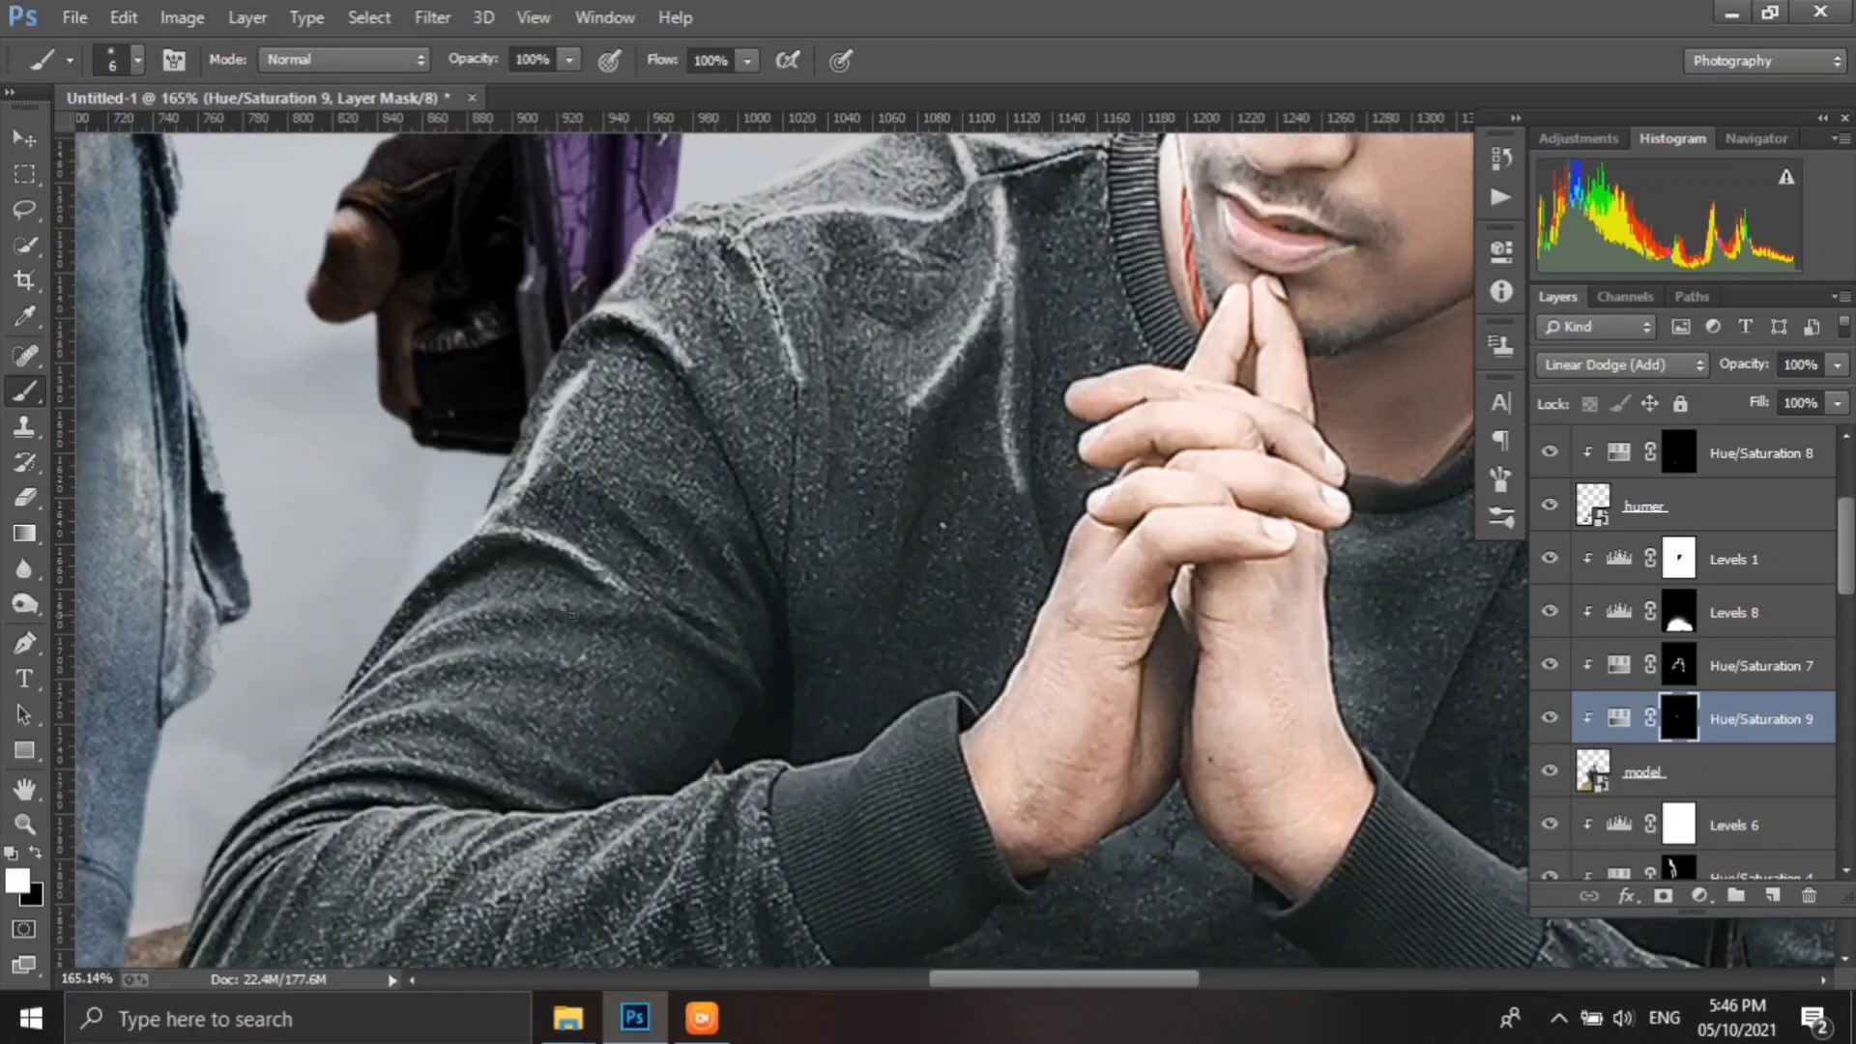
- Brighten the wrinkles at the elbow and along the sleeve folds
{"action": "left_click_drag", "start_coordinate": [339, 831], "coordinate": [610, 654]}
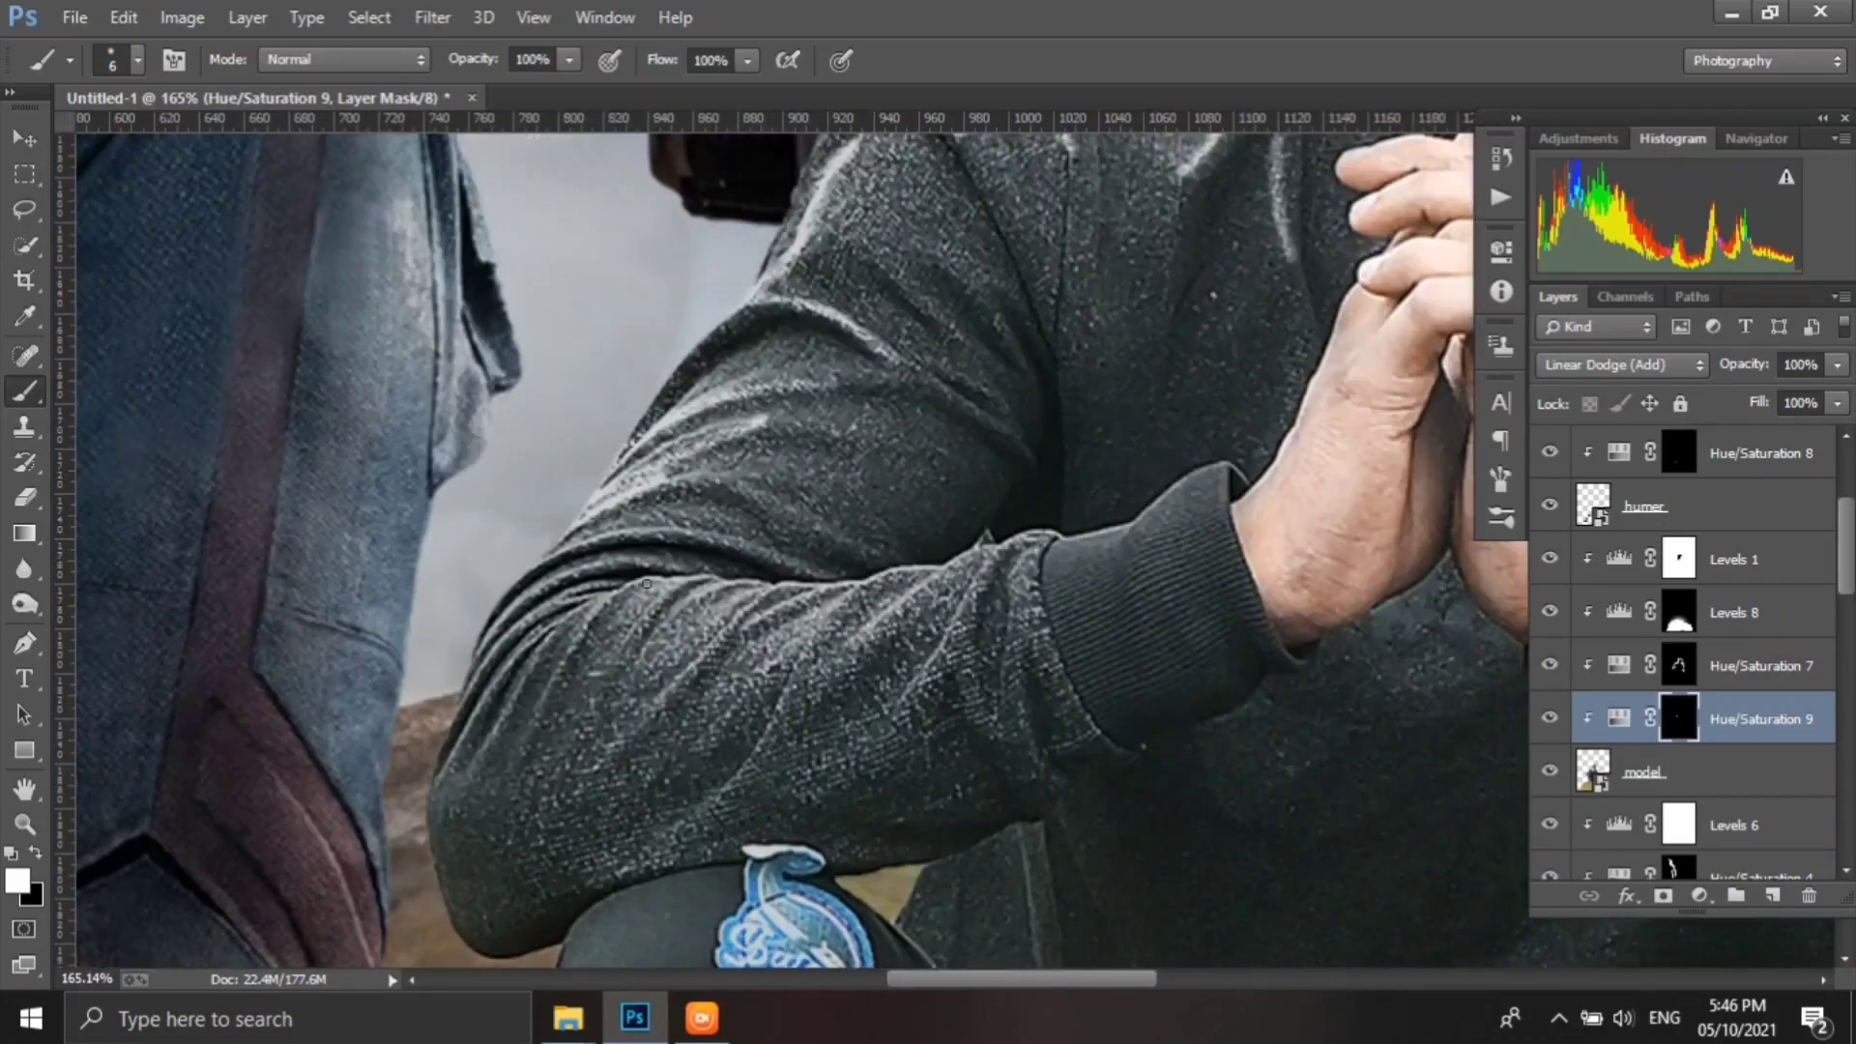
{"action": "mouse_move", "coordinate": [589, 577]}
{"action": "left_mouse_down"}
{"action": "mouse_move", "coordinate": [454, 720]}
{"action": "mouse_move", "coordinate": [764, 580]}
{"action": "mouse_move", "coordinate": [991, 549]}
{"action": "mouse_move", "coordinate": [870, 696]}
{"action": "left_mouse_up"}
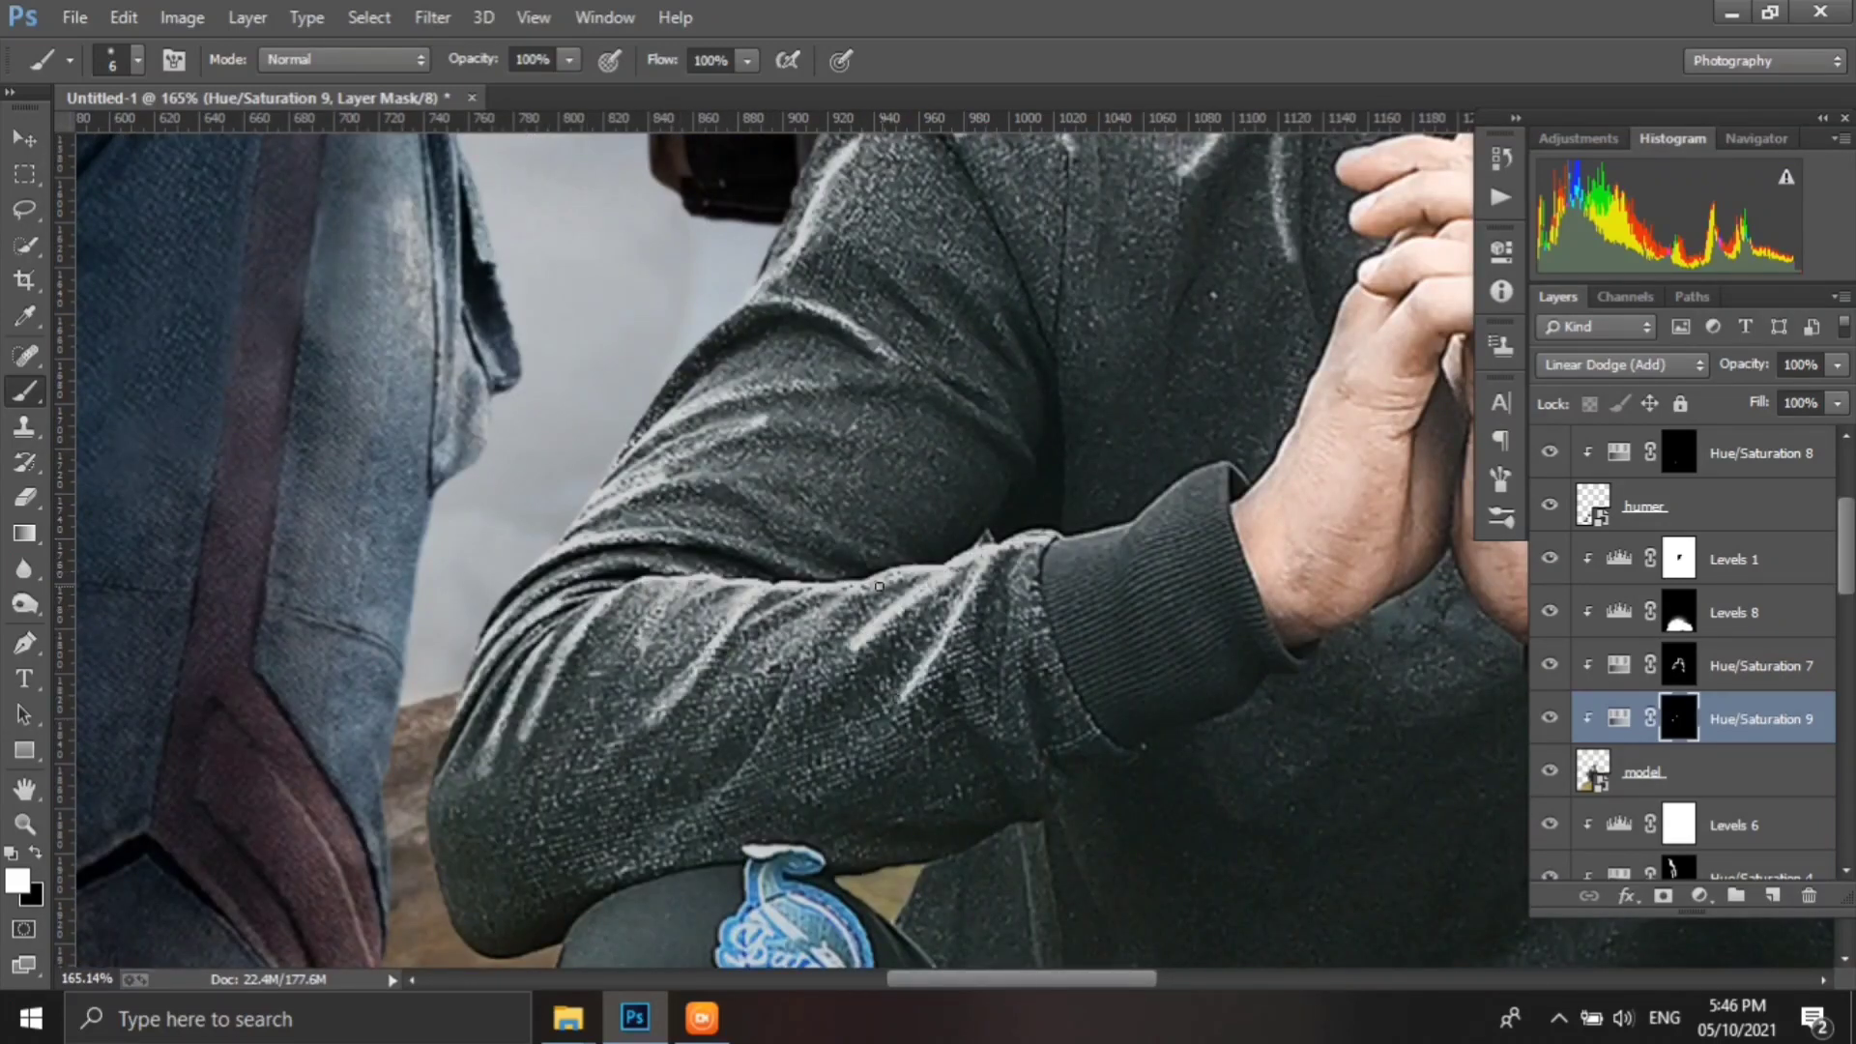
{"action": "left_click_drag", "start_coordinate": [773, 744], "coordinate": [860, 594]}
{"action": "scroll", "coordinate": [1102, 524], "scroll_direction": "up", "scroll_amount": 3}
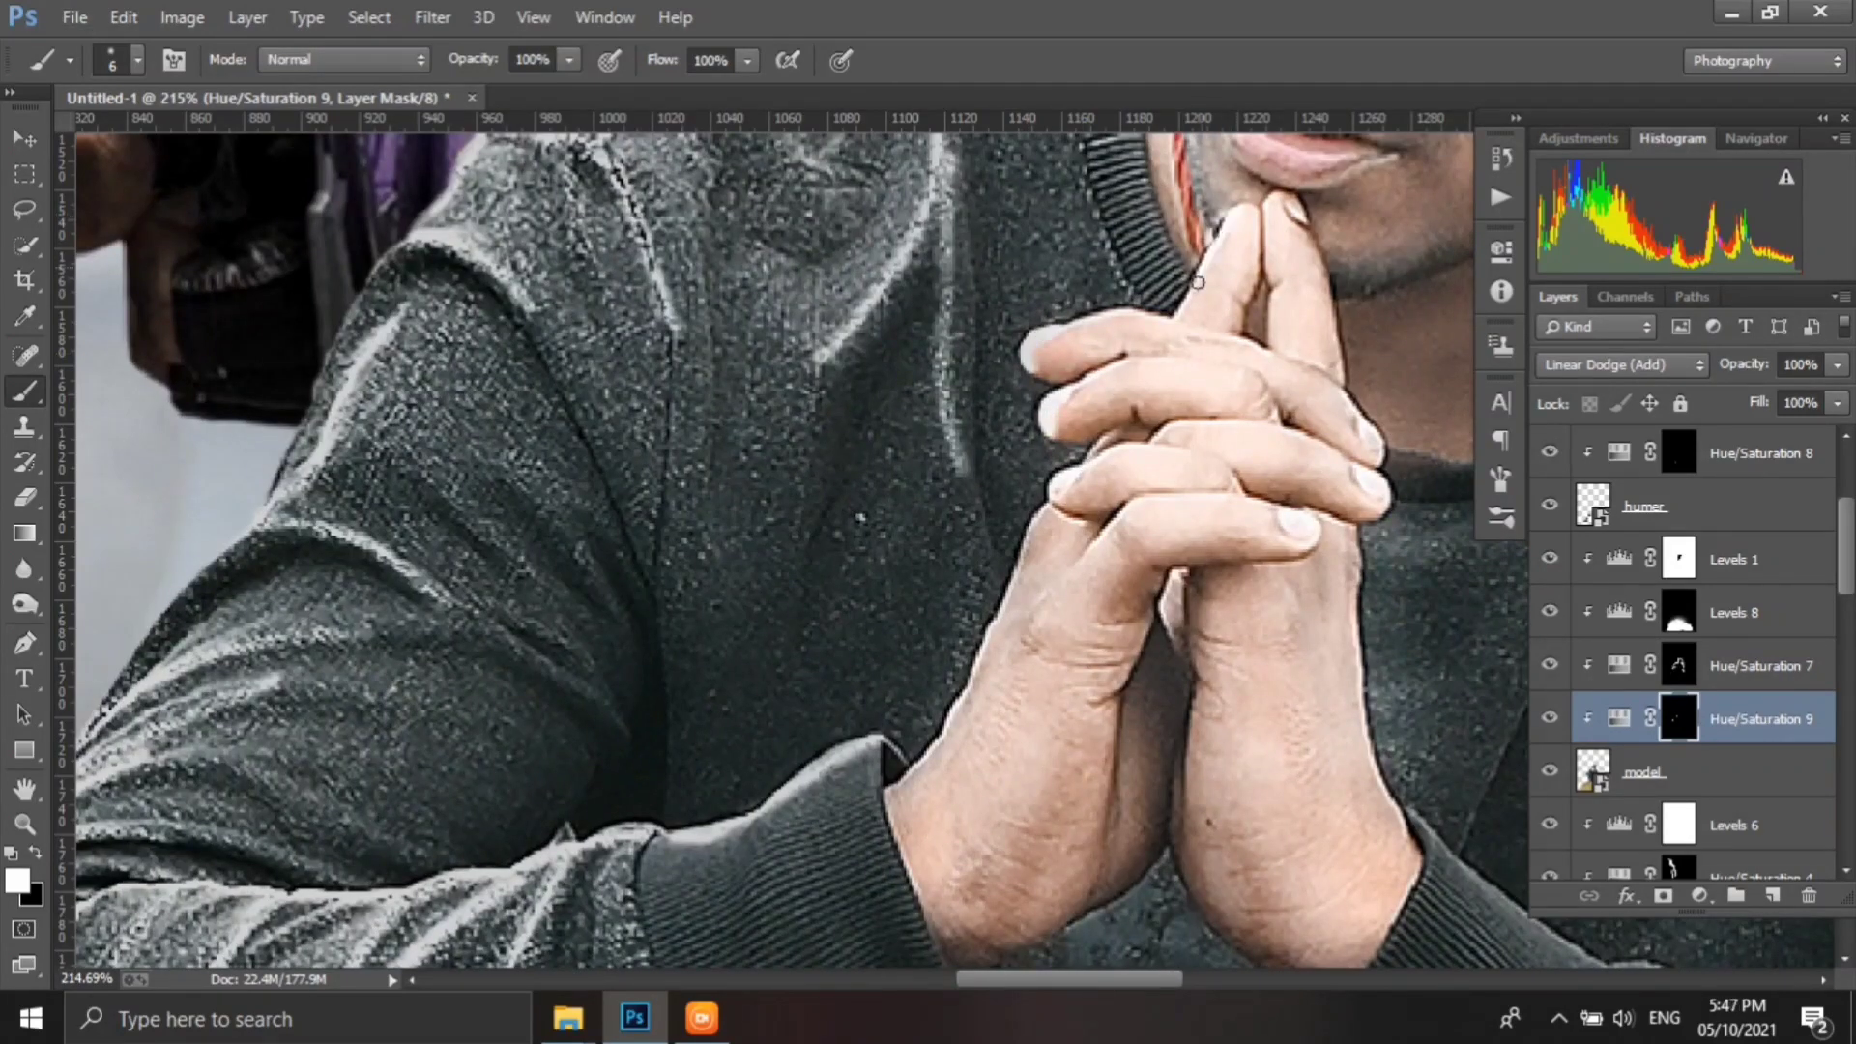
{"action": "scroll", "coordinate": [1198, 282], "scroll_direction": "up", "scroll_amount": 3}
{"action": "scroll", "coordinate": [1268, 307], "scroll_direction": "up", "scroll_amount": 2}
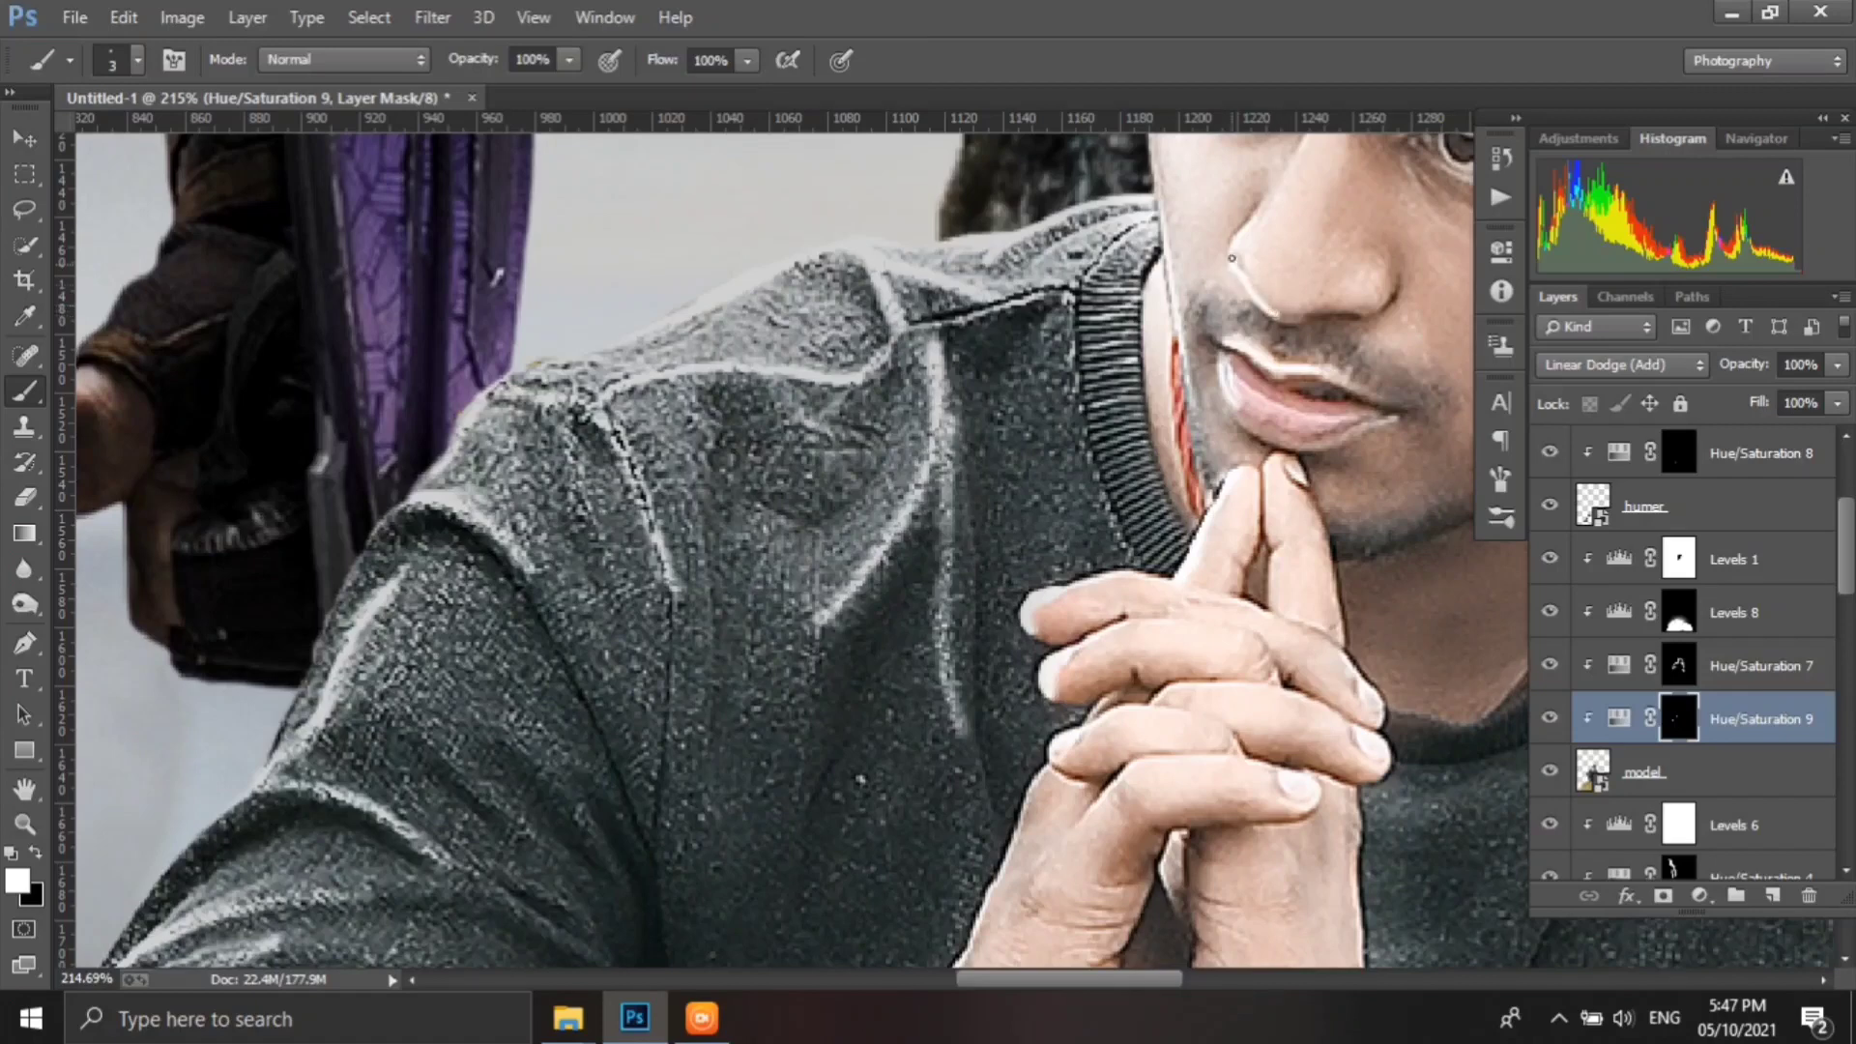
{"action": "scroll", "coordinate": [1231, 257], "scroll_direction": "up", "scroll_amount": 5}
{"action": "scroll", "coordinate": [1212, 314], "scroll_direction": "up", "scroll_amount": 5}
{"action": "scroll", "coordinate": [1141, 362], "scroll_direction": "up", "scroll_amount": 2}
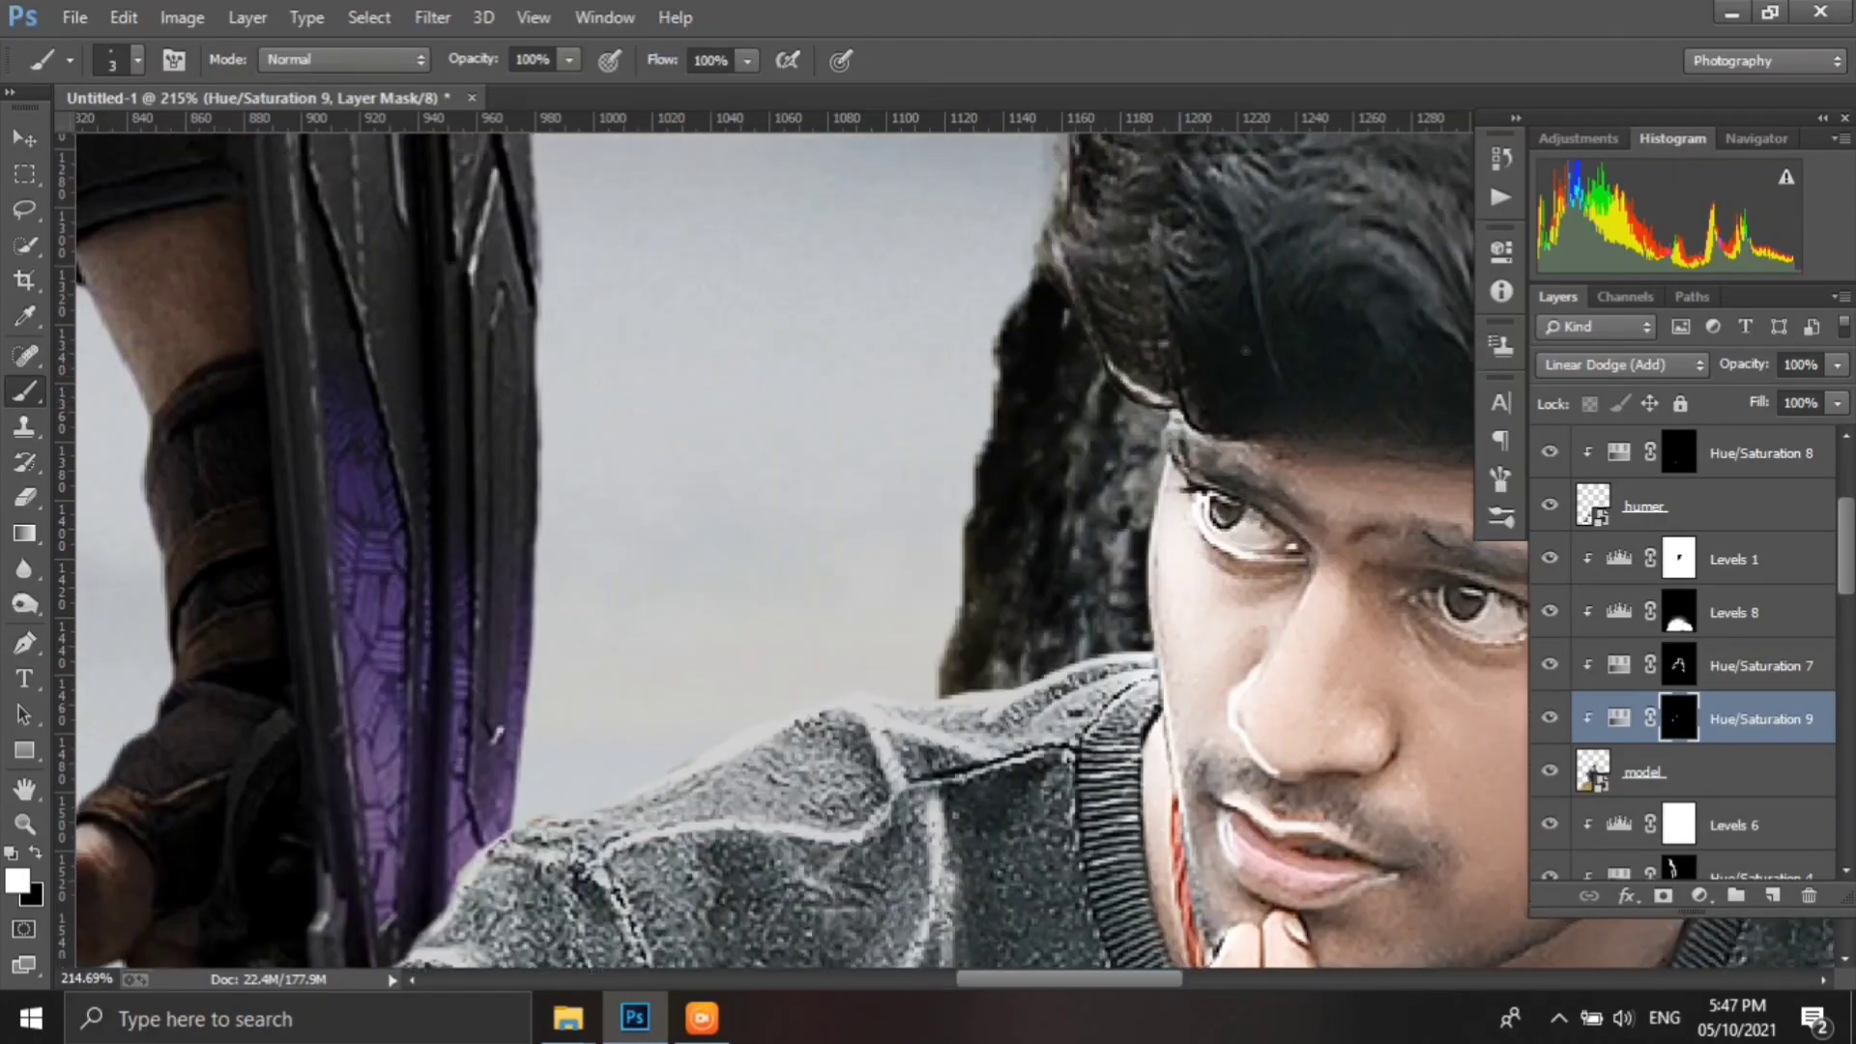
{"action": "scroll", "coordinate": [1196, 425], "scroll_direction": "up", "scroll_amount": 1}
{"action": "scroll", "coordinate": [1090, 555], "scroll_direction": "right", "scroll_amount": 6}
- With a finer brush, highlight four individual sleeve wrinkles, including a lower one
{"action": "key", "text": "bracketleft"}
{"action": "key", "text": "bracketleft"}
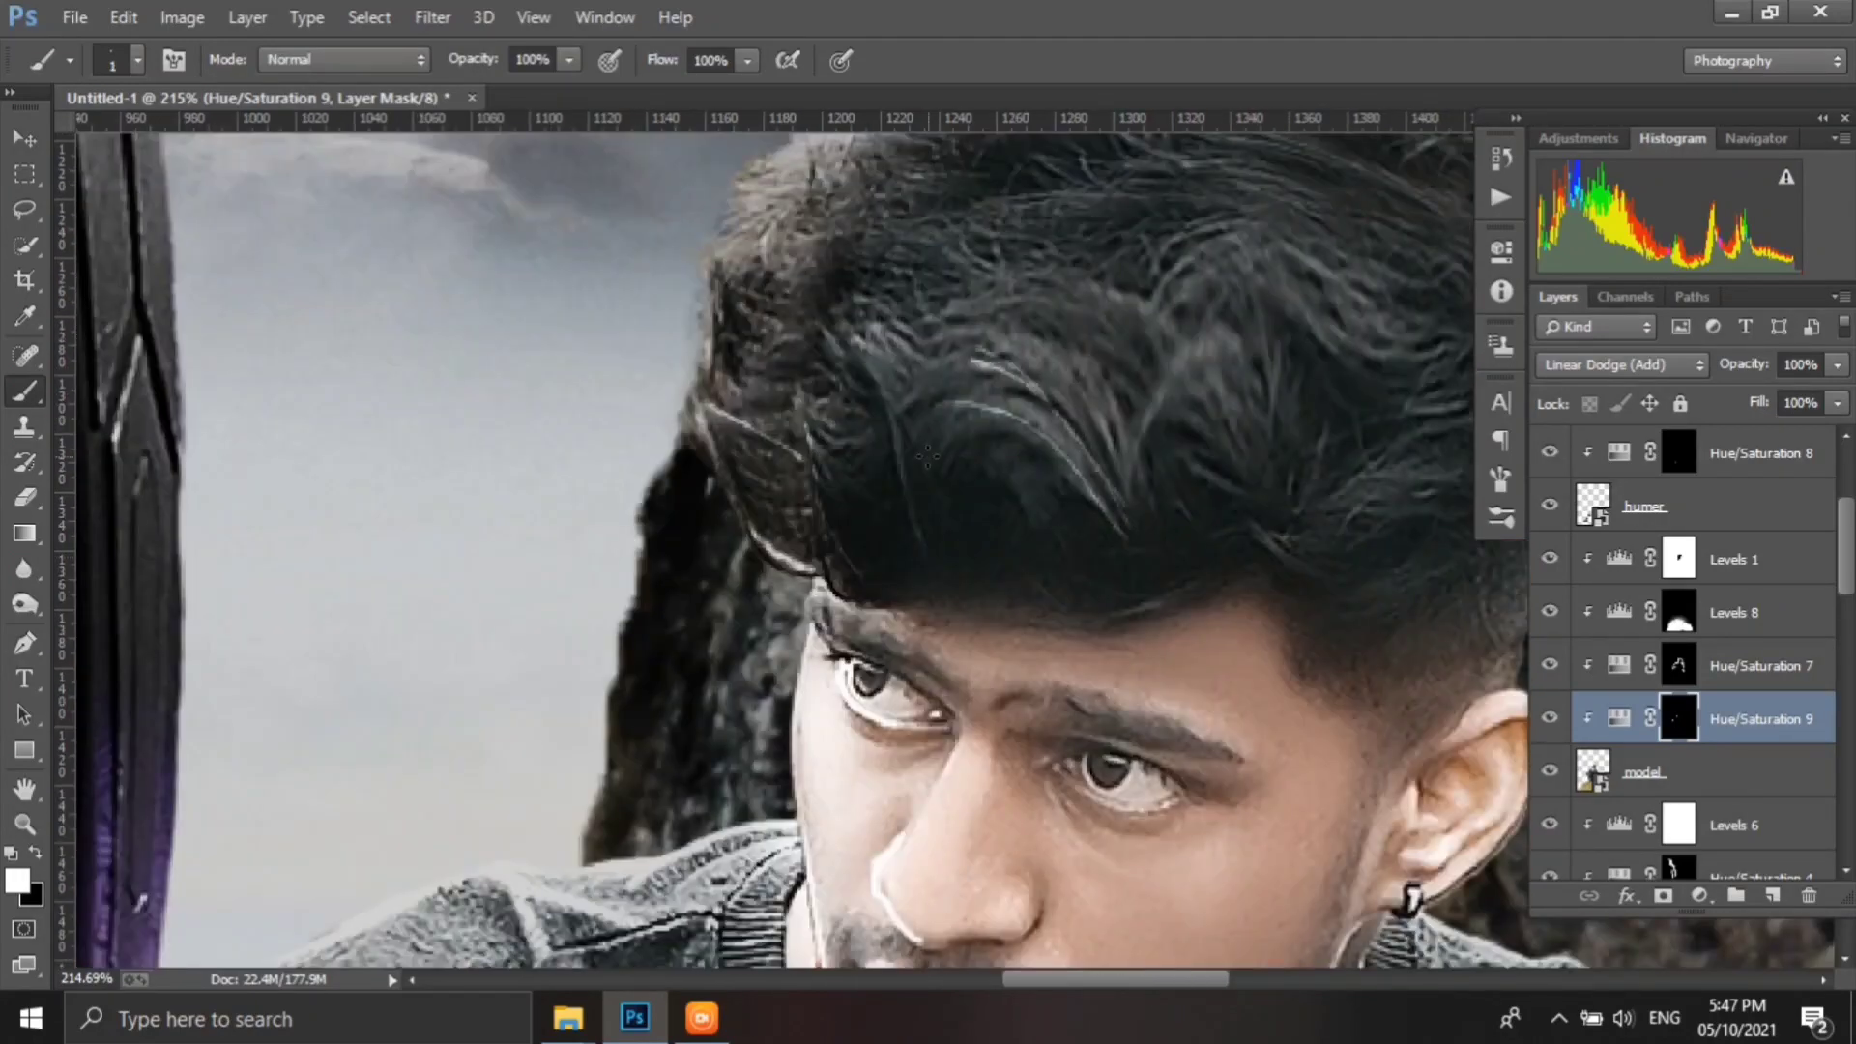
{"action": "scroll", "coordinate": [1321, 558], "scroll_direction": "up", "scroll_amount": 2}
{"action": "scroll", "coordinate": [1242, 450], "scroll_direction": "up", "scroll_amount": 3}
{"action": "scroll", "coordinate": [1159, 464], "scroll_direction": "right", "scroll_amount": 5}
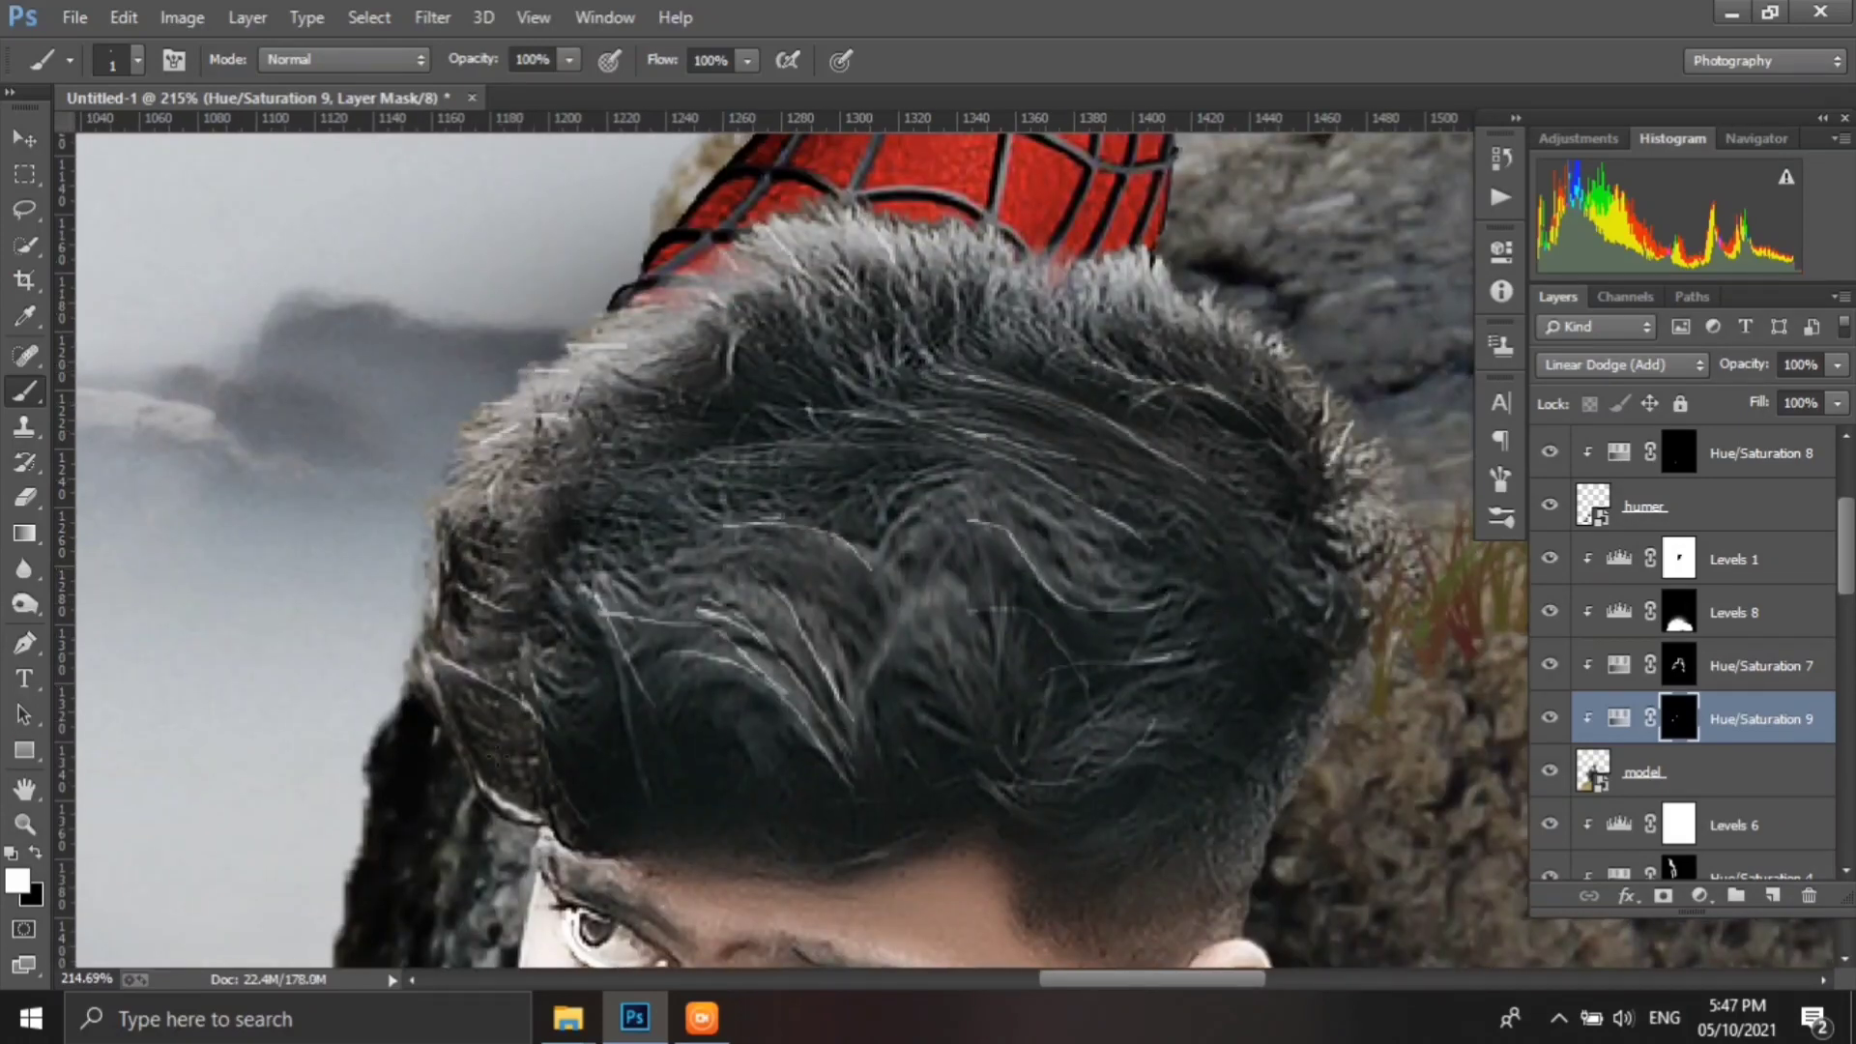
{"action": "scroll", "coordinate": [773, 541], "scroll_direction": "down", "scroll_amount": 6}
{"action": "scroll", "coordinate": [1121, 604], "scroll_direction": "up", "scroll_amount": 2}
{"action": "key", "text": "bracketright"}
{"action": "key", "text": "bracketright"}
{"action": "key", "text": "bracketright"}
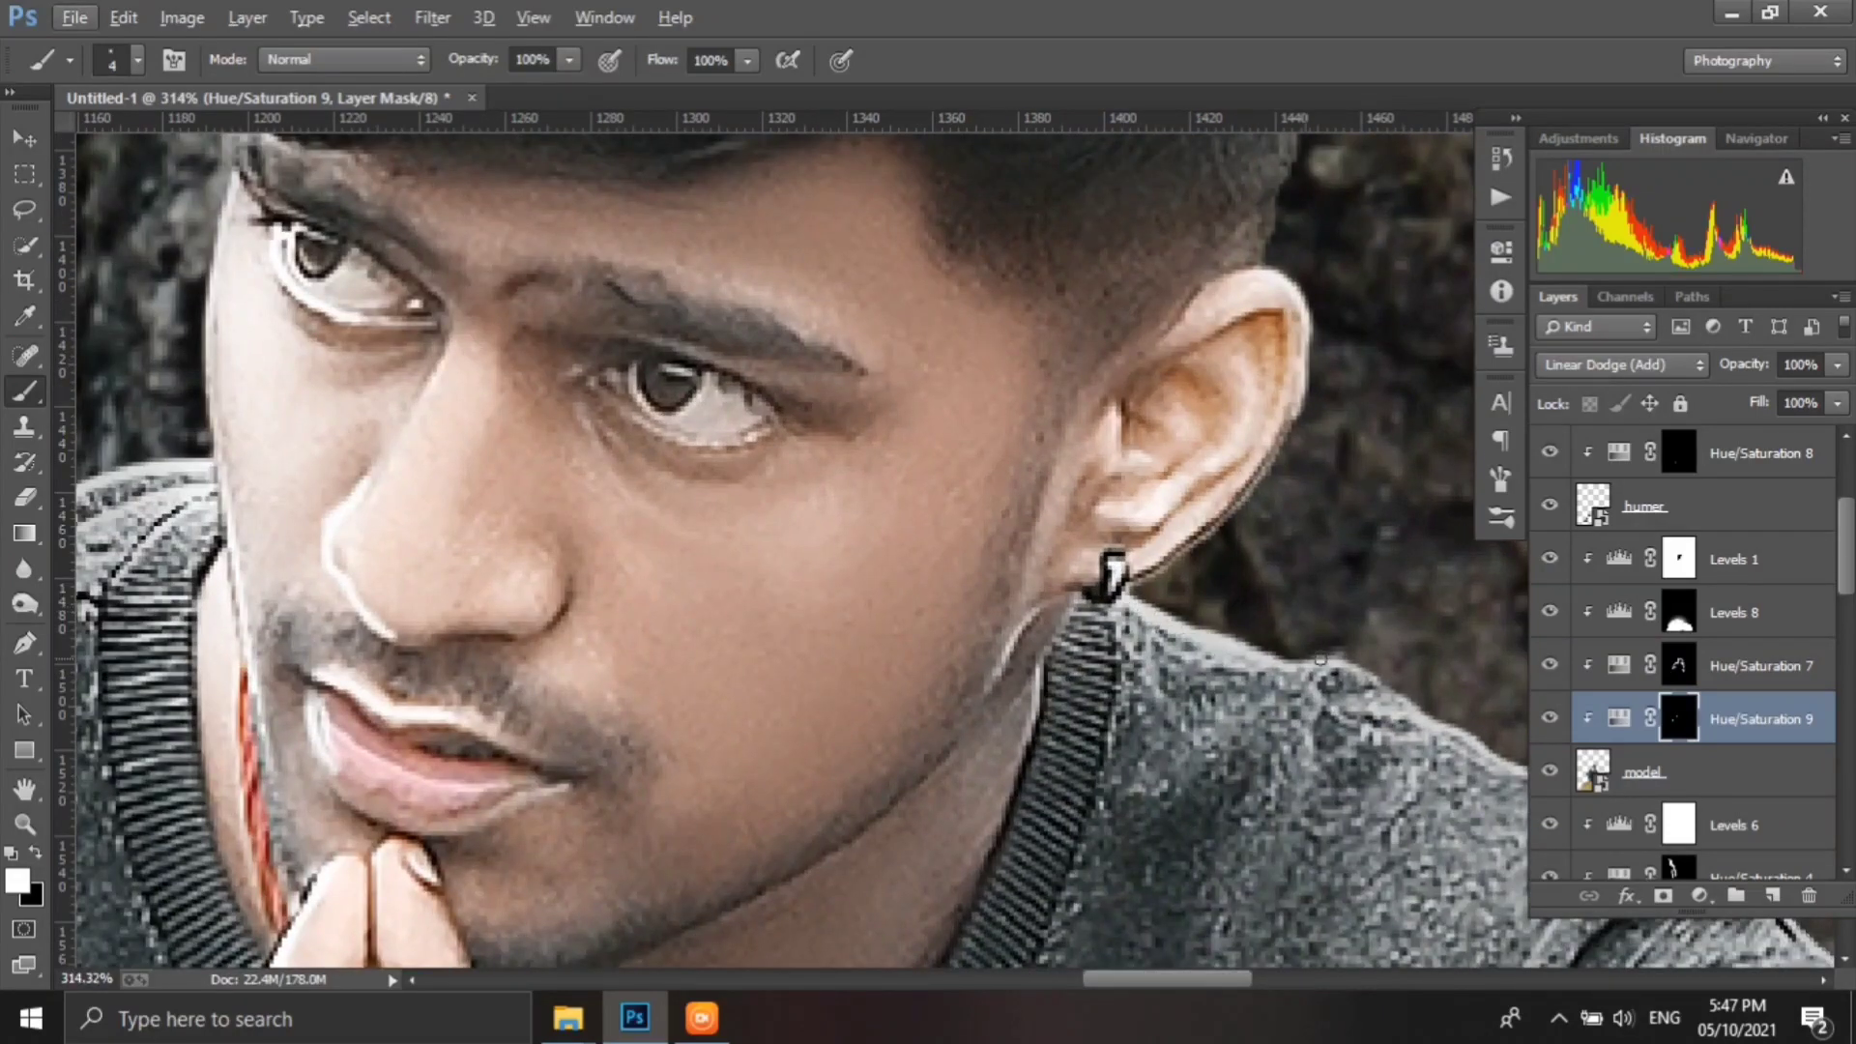
{"action": "scroll", "coordinate": [1321, 659], "scroll_direction": "down", "scroll_amount": 3}
{"action": "scroll", "coordinate": [1320, 660], "scroll_direction": "right", "scroll_amount": 5}
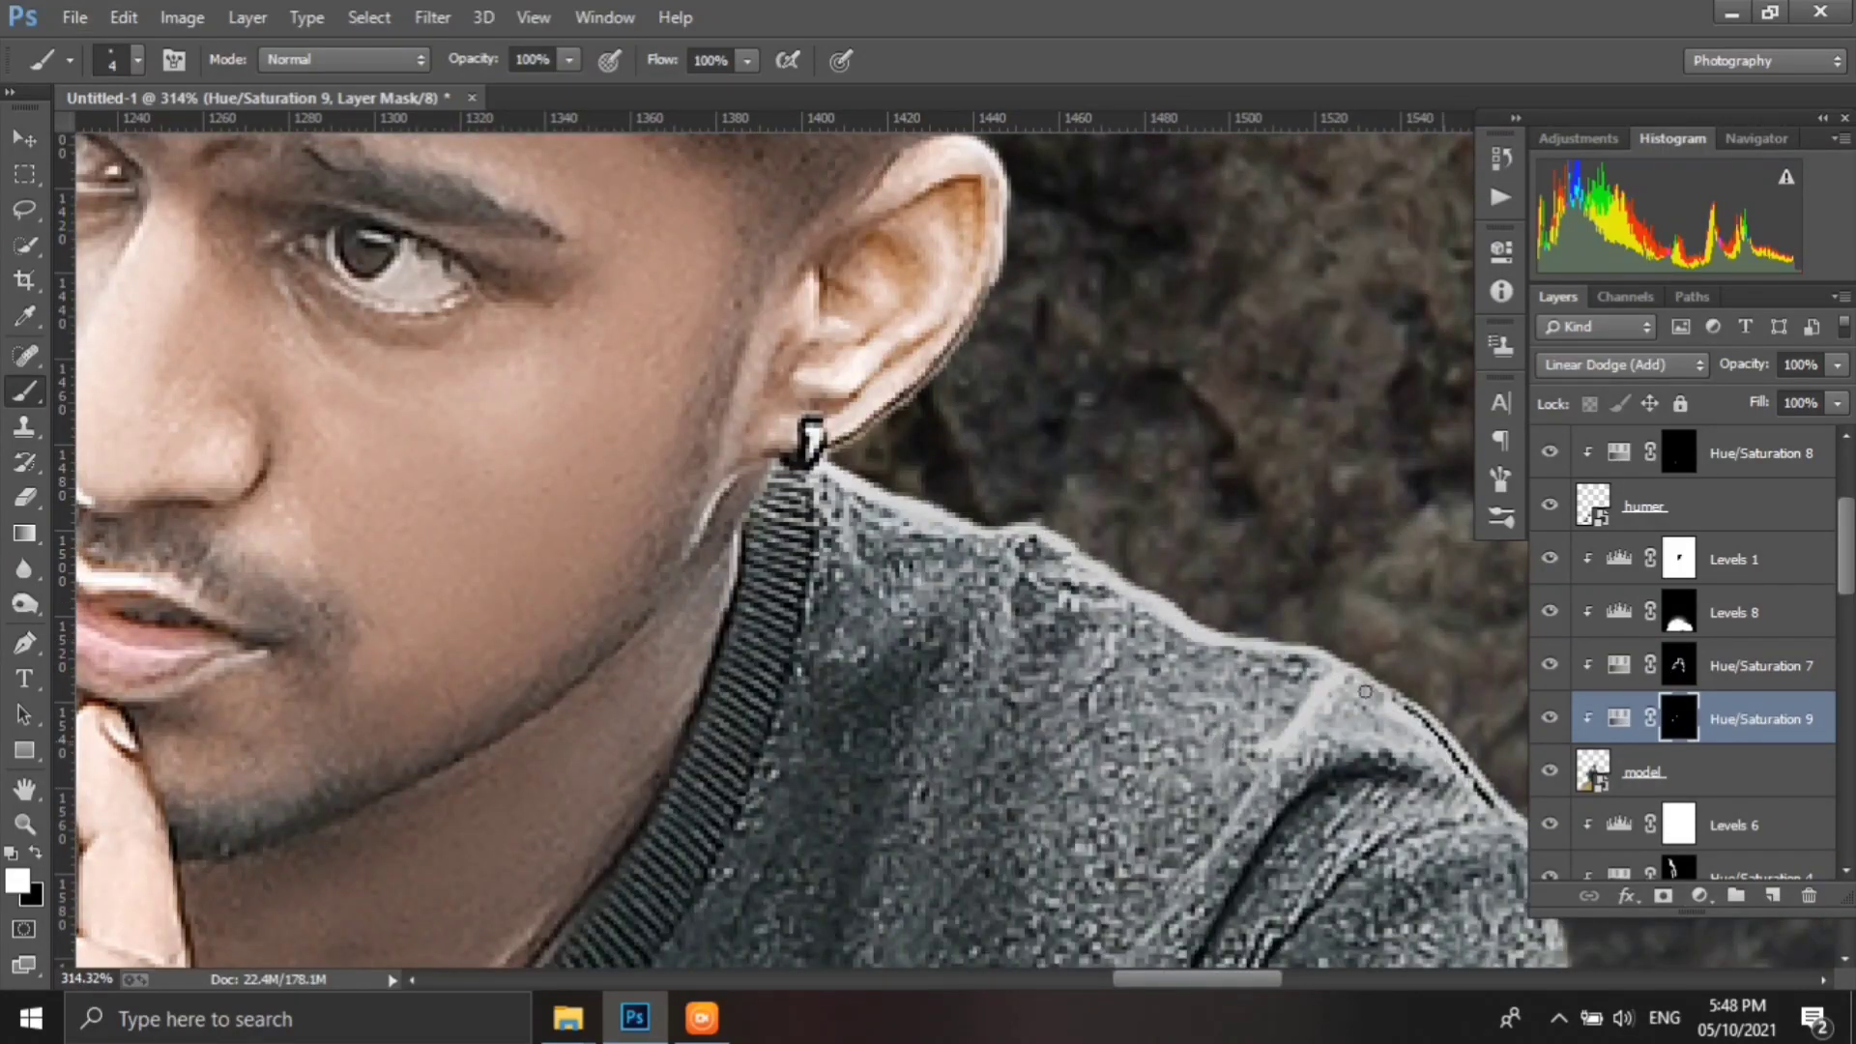
{"action": "scroll", "coordinate": [1216, 741], "scroll_direction": "down", "scroll_amount": 5}
{"action": "scroll", "coordinate": [1217, 742], "scroll_direction": "right", "scroll_amount": 5}
{"action": "scroll", "coordinate": [1090, 460], "scroll_direction": "down", "scroll_amount": 6}
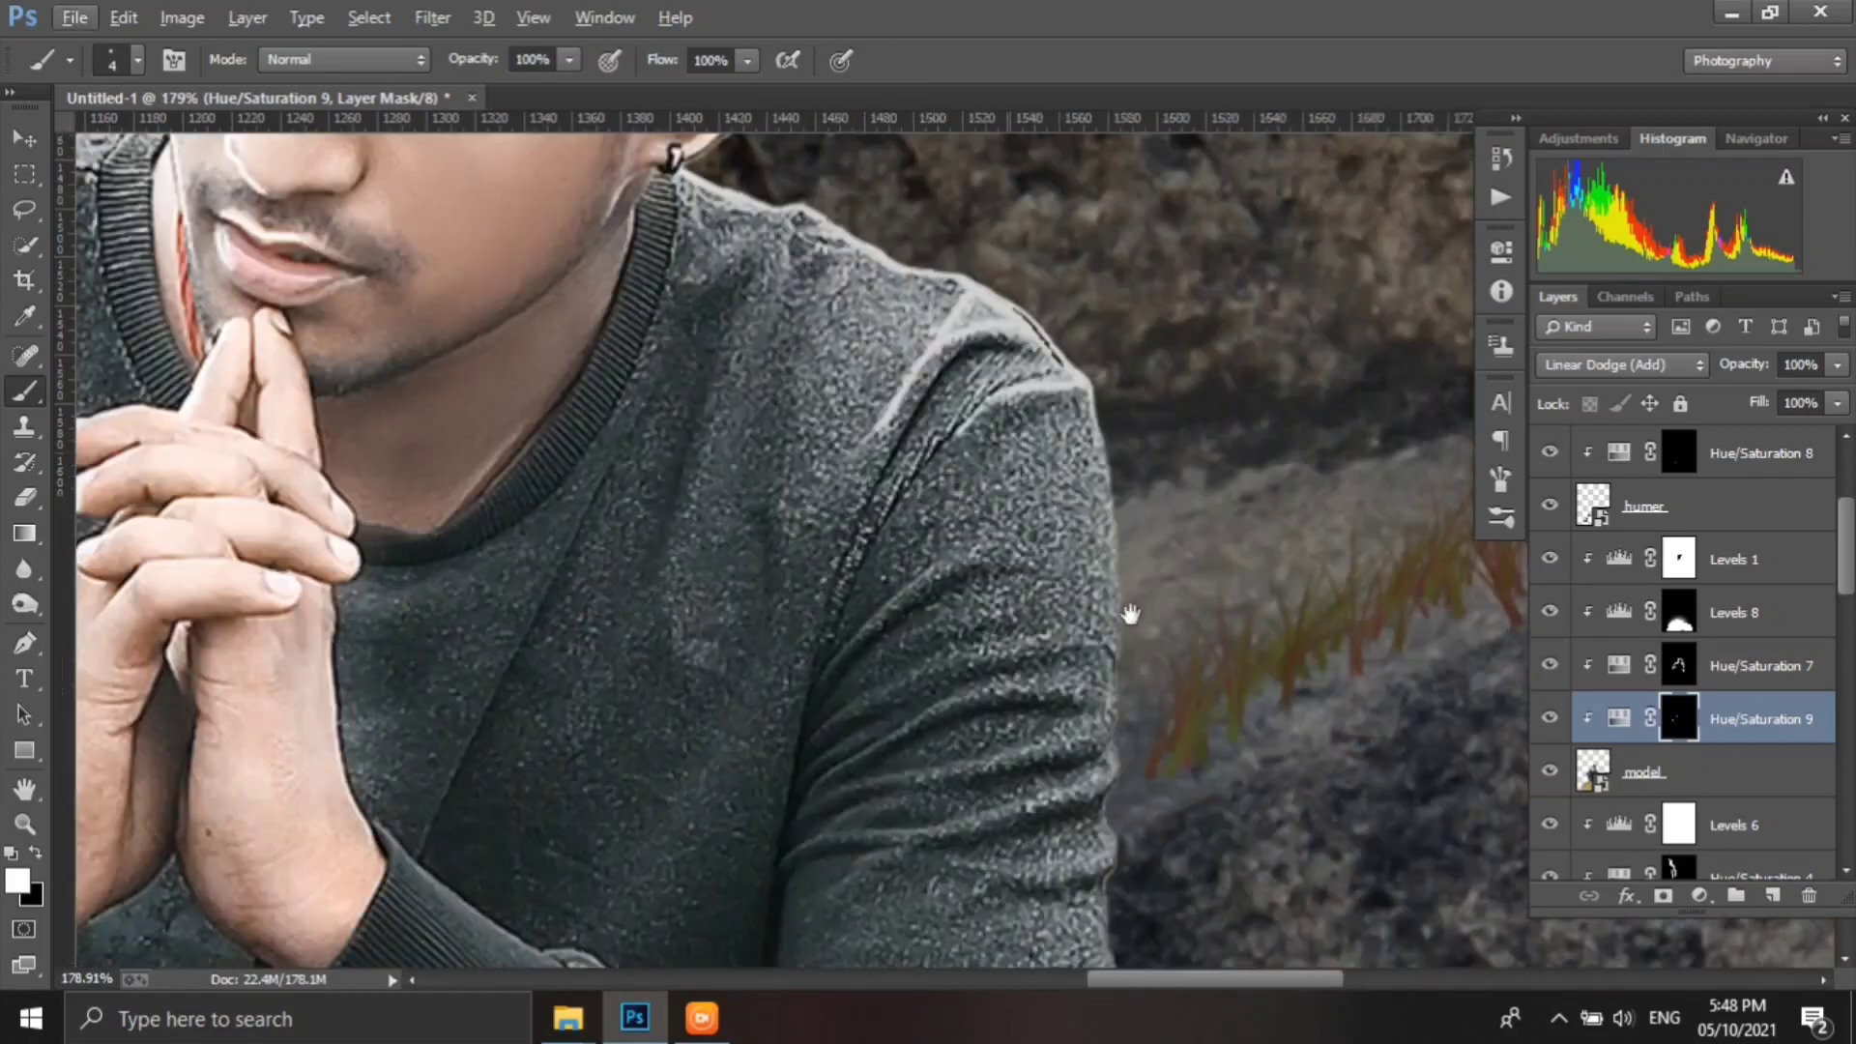
{"action": "scroll", "coordinate": [1127, 612], "scroll_direction": "up", "scroll_amount": 3}
{"action": "left_click_drag", "start_coordinate": [885, 623], "coordinate": [1030, 583]}
{"action": "left_click_drag", "start_coordinate": [824, 586], "coordinate": [1033, 551]}
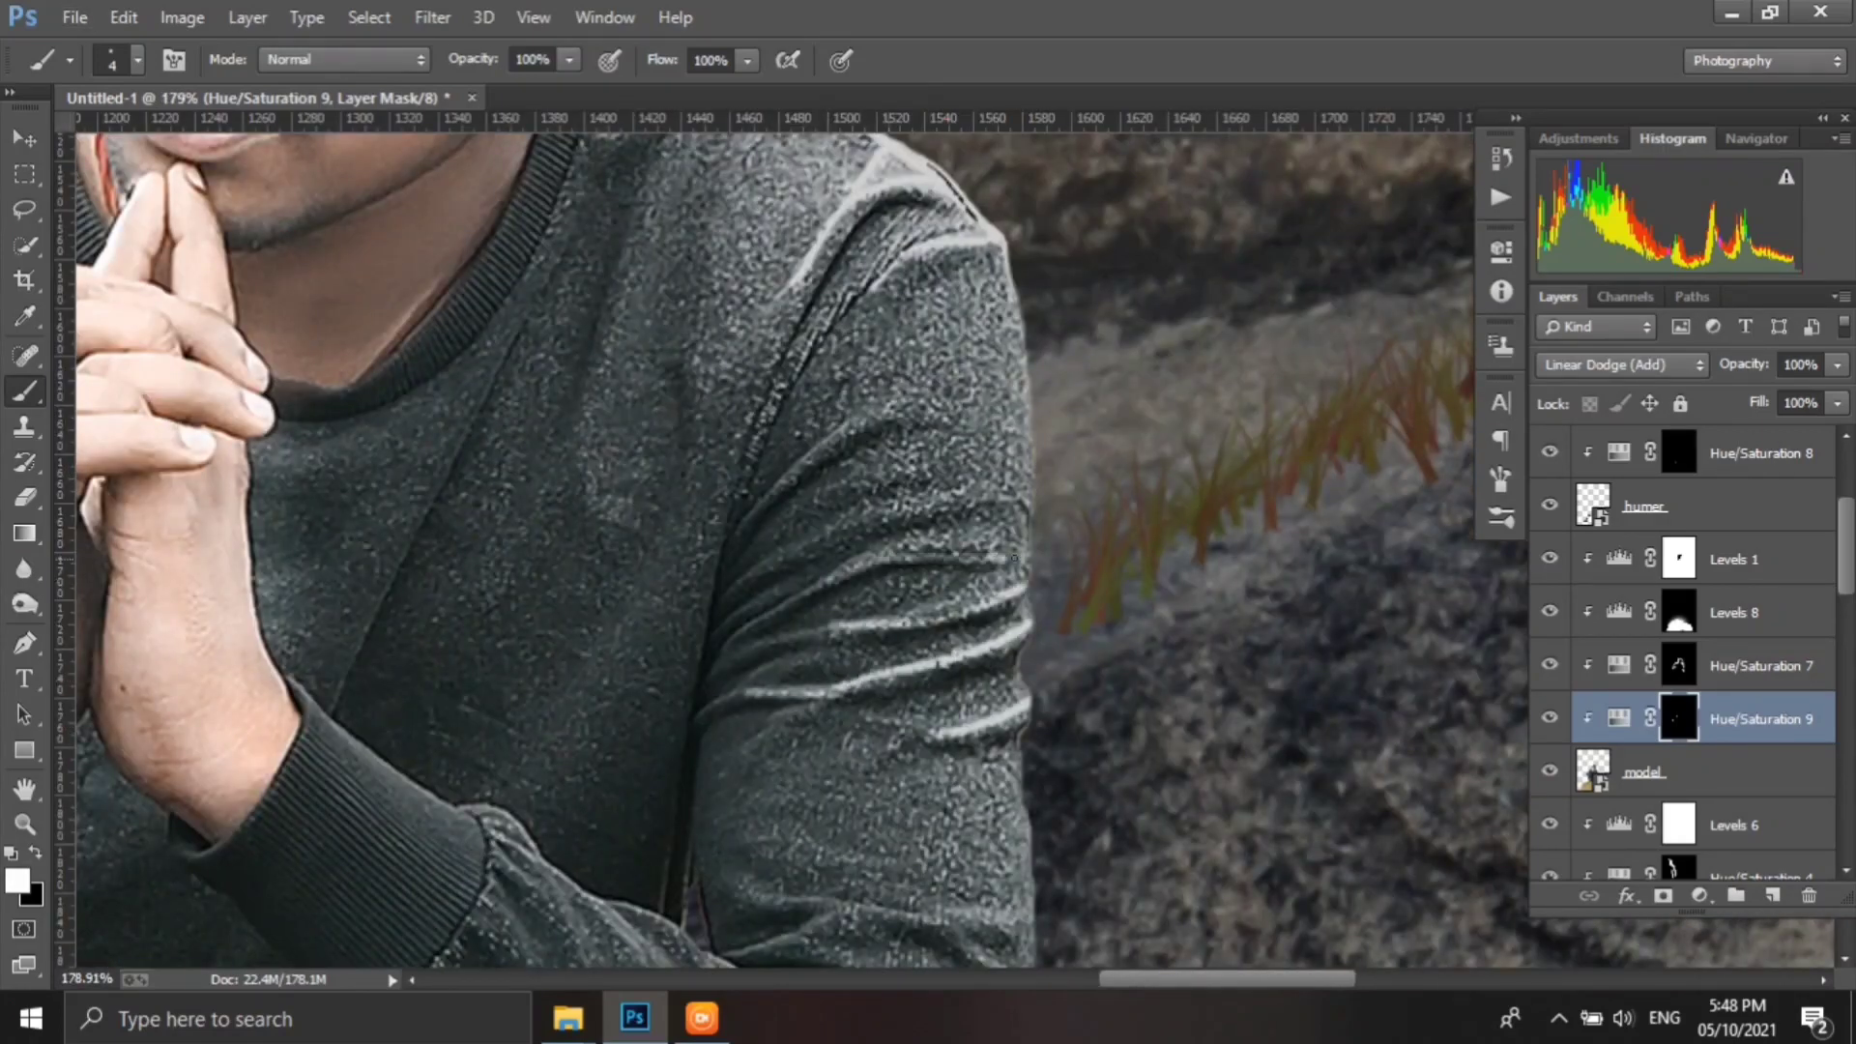
{"action": "left_click_drag", "start_coordinate": [831, 548], "coordinate": [1032, 495]}
{"action": "scroll", "coordinate": [882, 416], "scroll_direction": "down", "scroll_amount": 5}
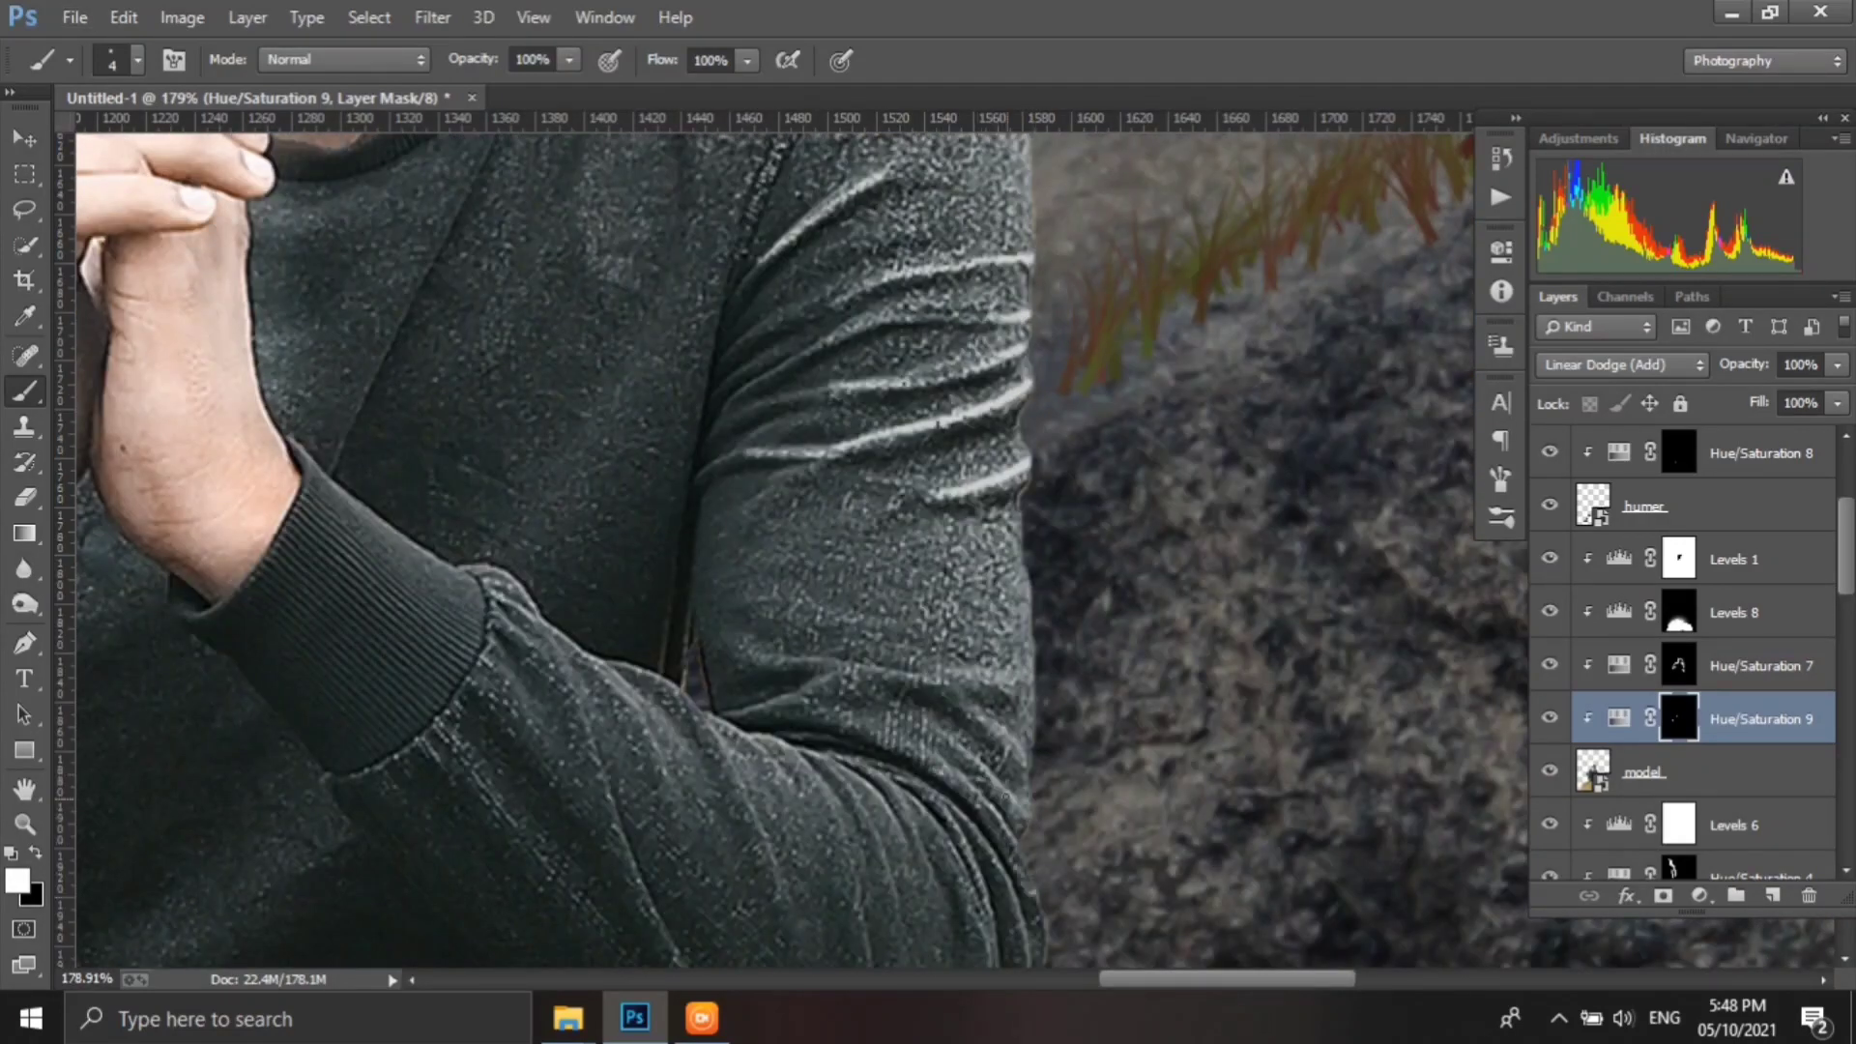
{"action": "left_click_drag", "start_coordinate": [857, 672], "coordinate": [1031, 688]}
- Highlight the wrinkles near the sweater cuff
{"action": "scroll", "coordinate": [957, 757], "scroll_direction": "down", "scroll_amount": 5}
{"action": "scroll", "coordinate": [1015, 561], "scroll_direction": "down", "scroll_amount": 2}
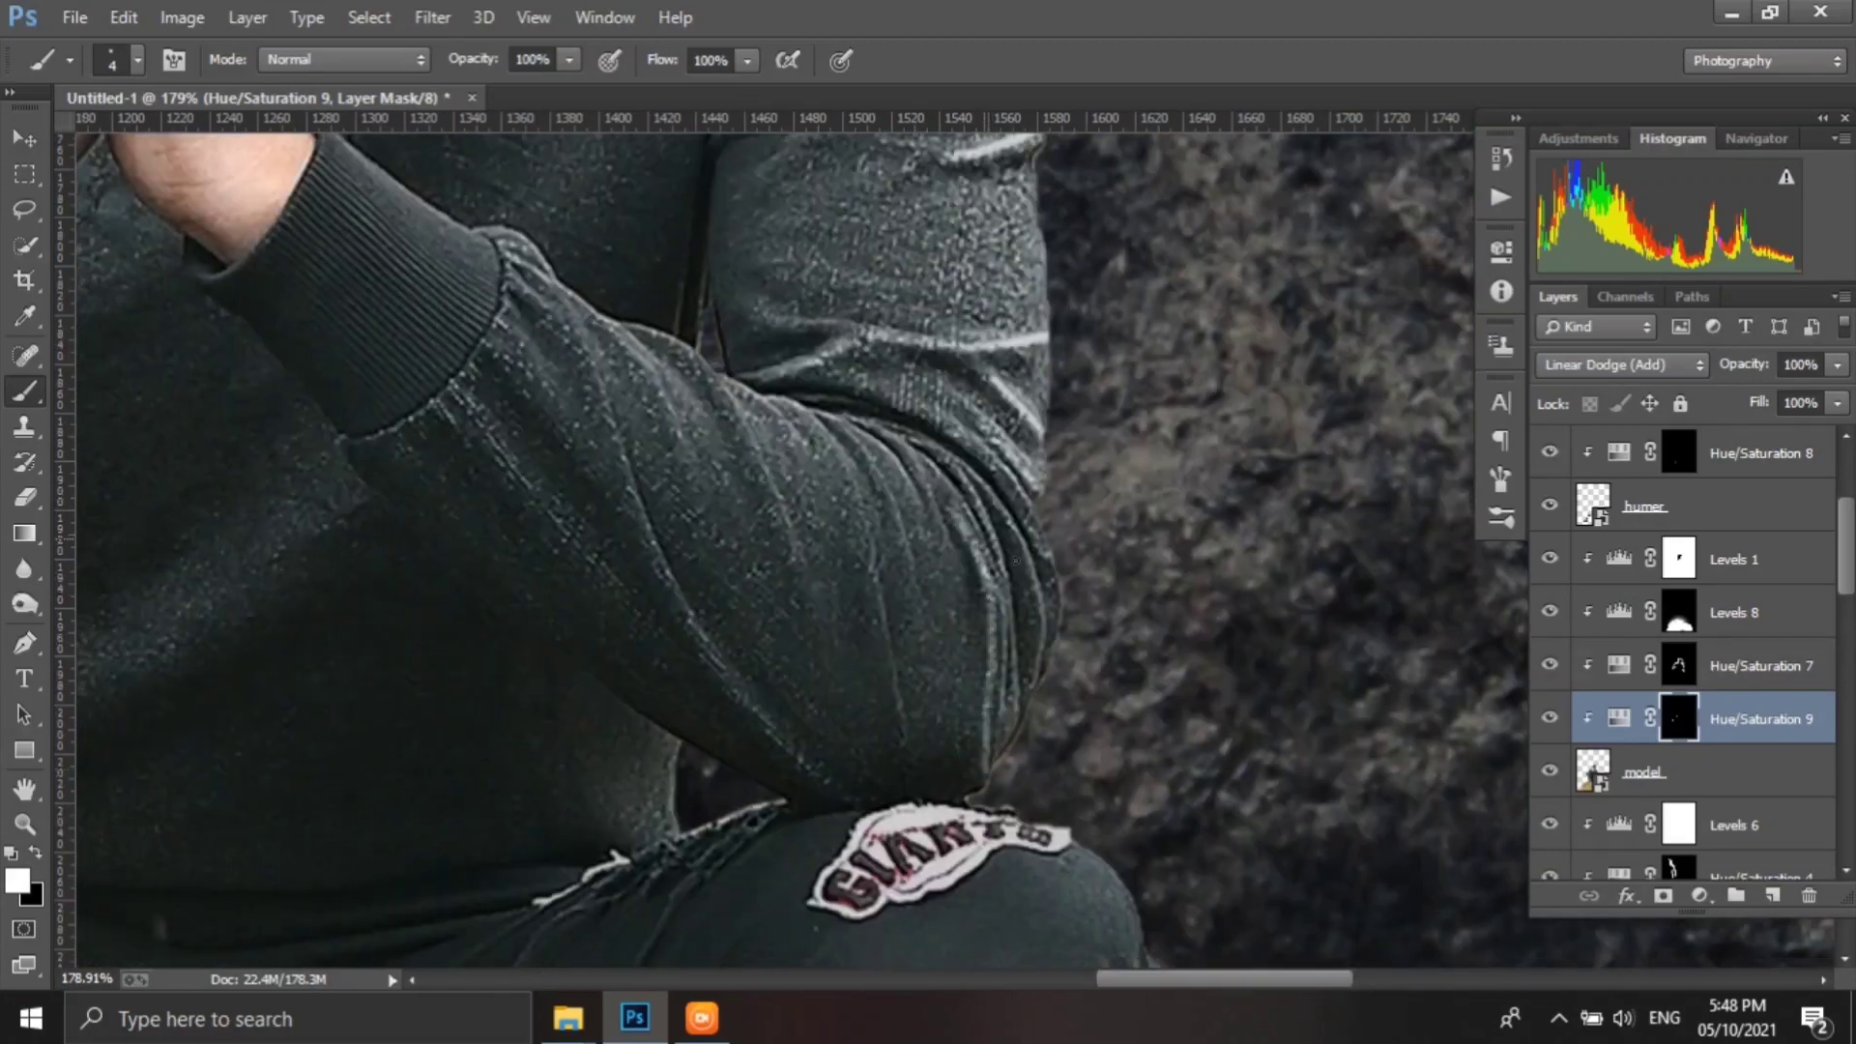
{"action": "left_click_drag", "start_coordinate": [542, 261], "coordinate": [658, 551]}
{"action": "left_click_drag", "start_coordinate": [647, 329], "coordinate": [759, 512]}
{"action": "scroll", "coordinate": [676, 483], "scroll_direction": "up", "scroll_amount": 5}
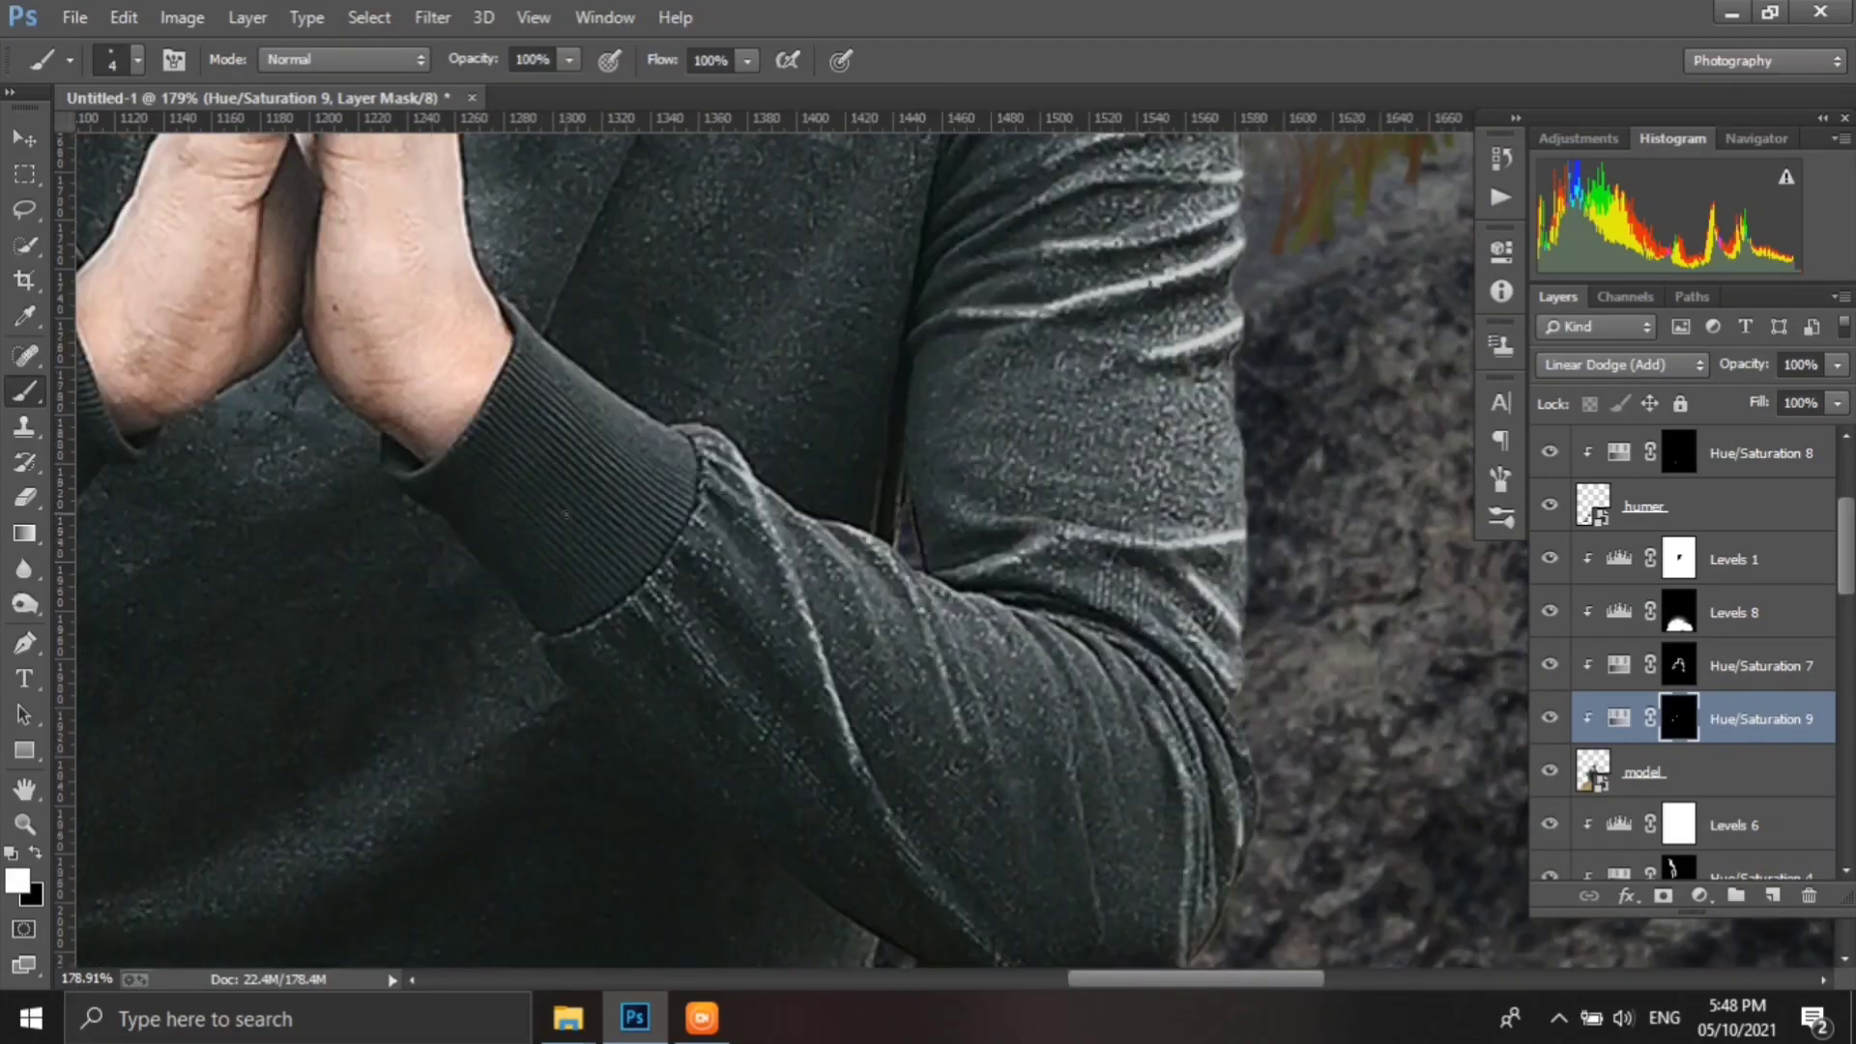
- With a smaller brush, add a highlight near the knee and along the trouser fold edge
{"action": "key", "text": "bracketleft"}
{"action": "key", "text": "bracketleft"}
{"action": "key", "text": "bracketleft"}
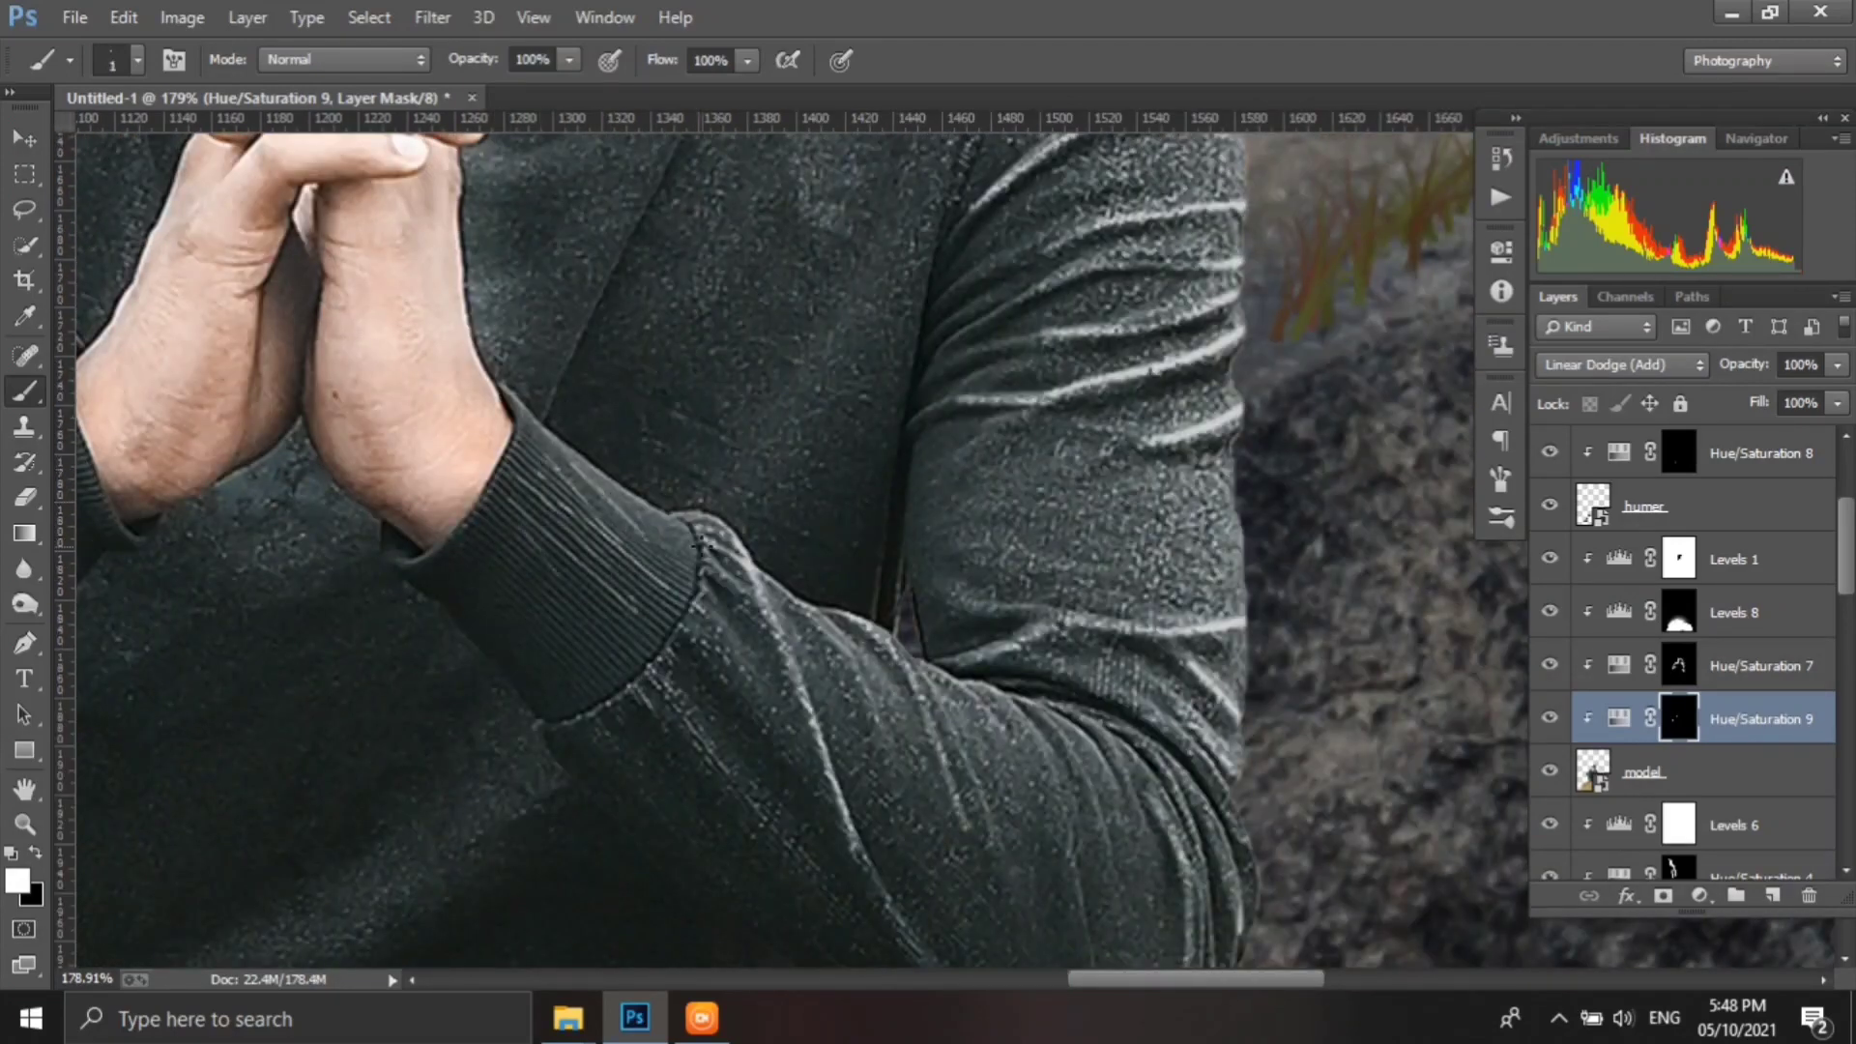
{"action": "scroll", "coordinate": [676, 541], "scroll_direction": "down", "scroll_amount": 3}
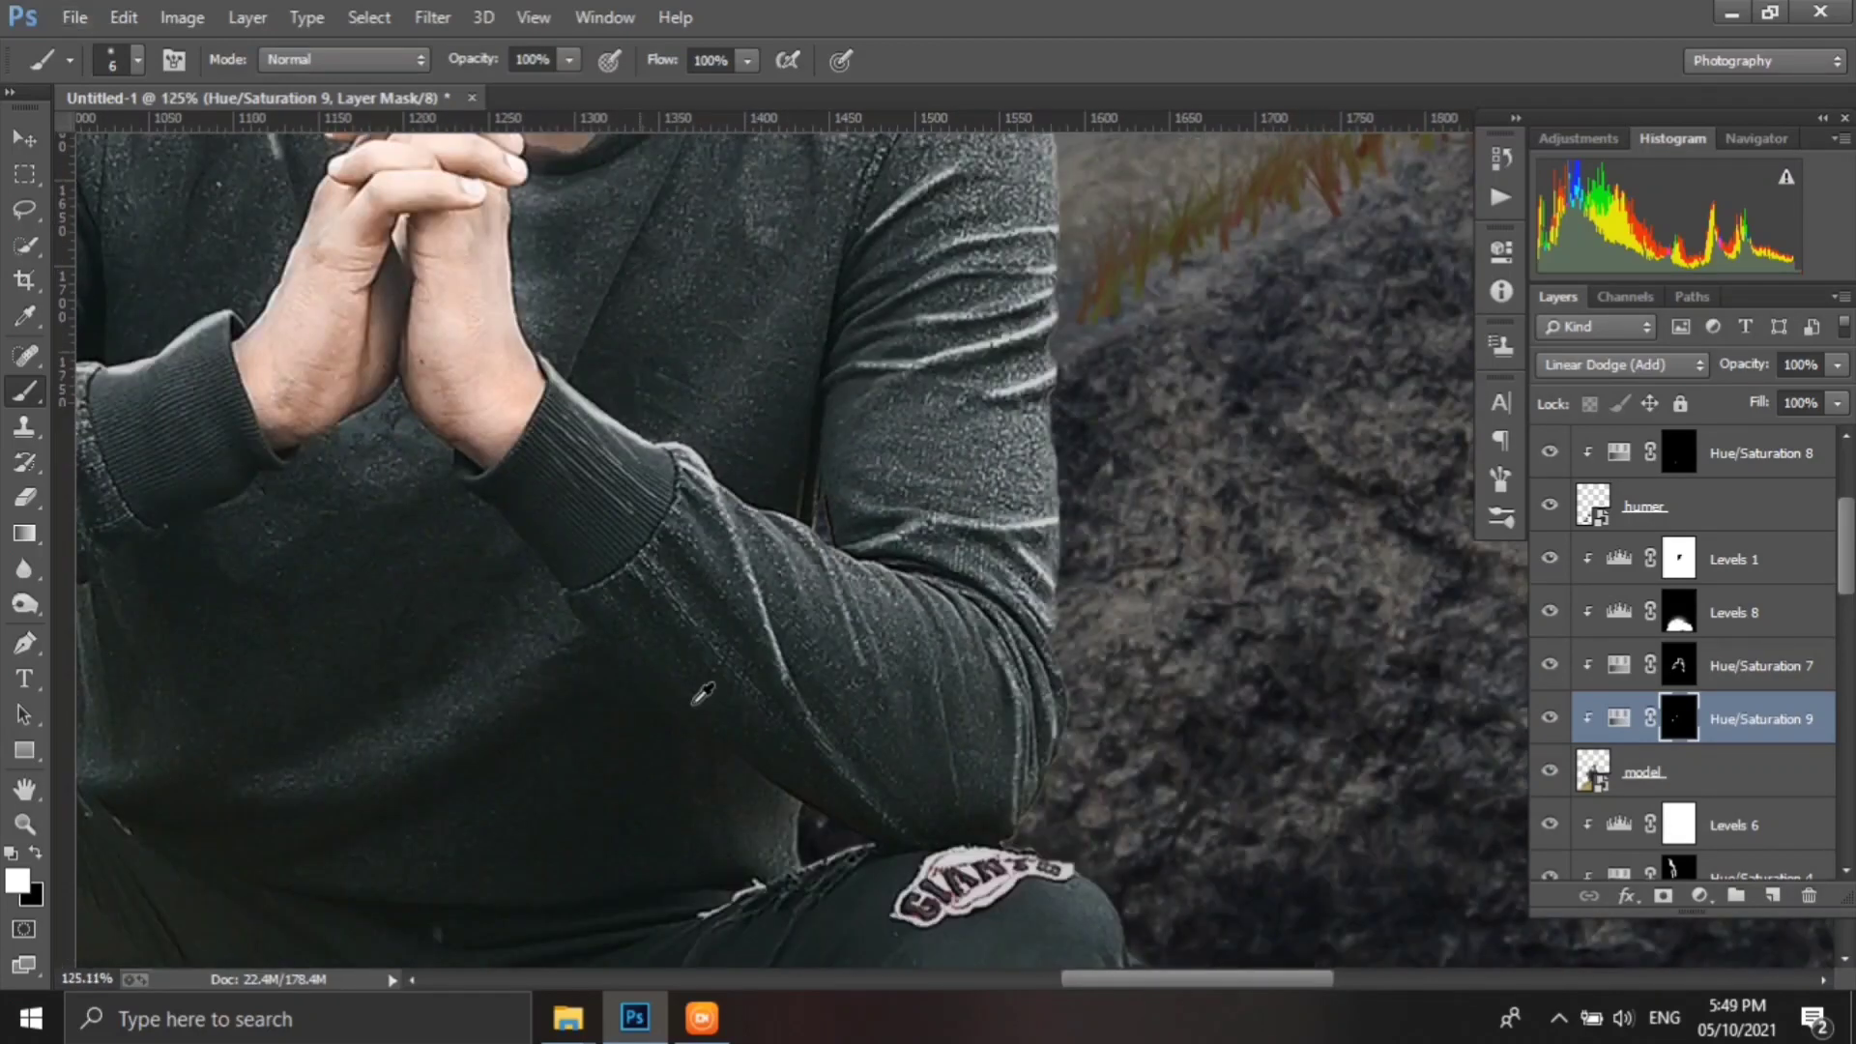
{"action": "scroll", "coordinate": [676, 542], "scroll_direction": "down", "scroll_amount": 5}
{"action": "scroll", "coordinate": [677, 542], "scroll_direction": "down", "scroll_amount": 3}
{"action": "scroll", "coordinate": [967, 657], "scroll_direction": "up", "scroll_amount": 5}
{"action": "left_click_drag", "start_coordinate": [848, 649], "coordinate": [988, 672]}
{"action": "scroll", "coordinate": [993, 681], "scroll_direction": "up", "scroll_amount": 5}
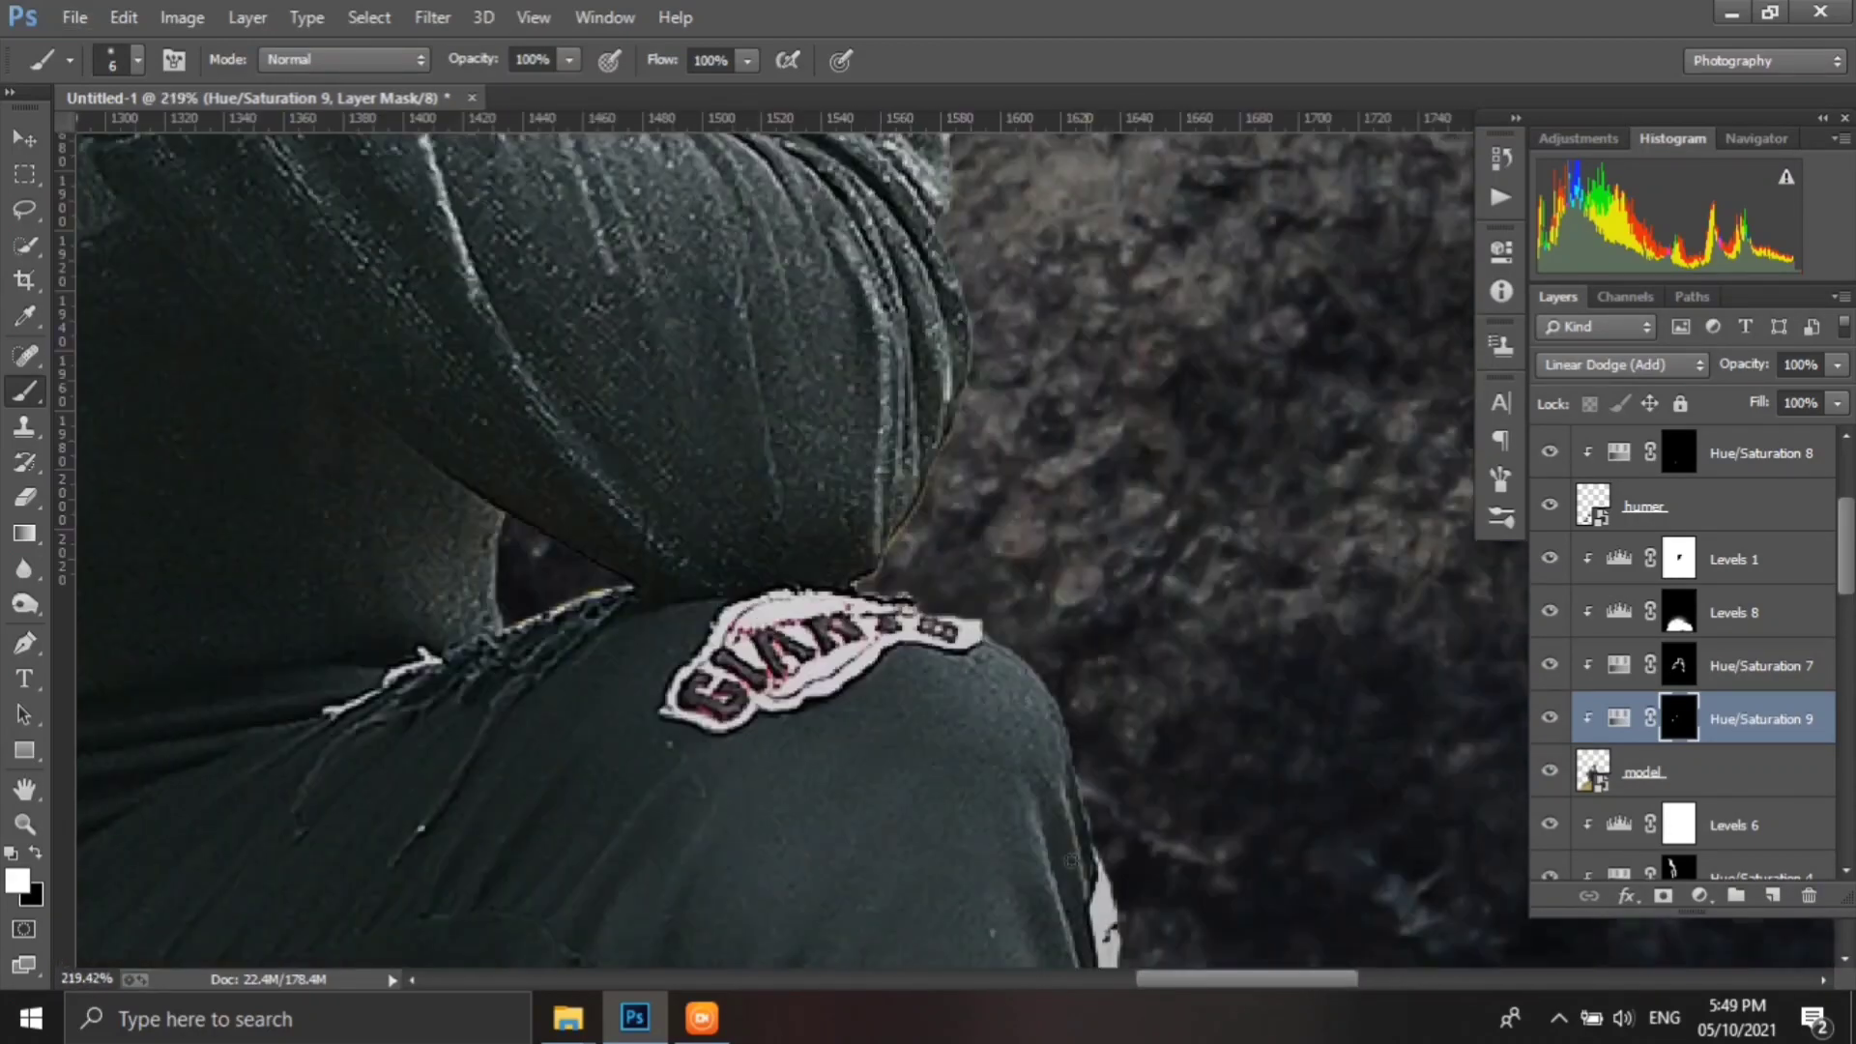
{"action": "scroll", "coordinate": [977, 657], "scroll_direction": "down", "scroll_amount": 1}
{"action": "left_click_drag", "start_coordinate": [1005, 763], "coordinate": [974, 643]}
- Add bright highlights across the man's thigh
{"action": "scroll", "coordinate": [974, 643], "scroll_direction": "down", "scroll_amount": 5}
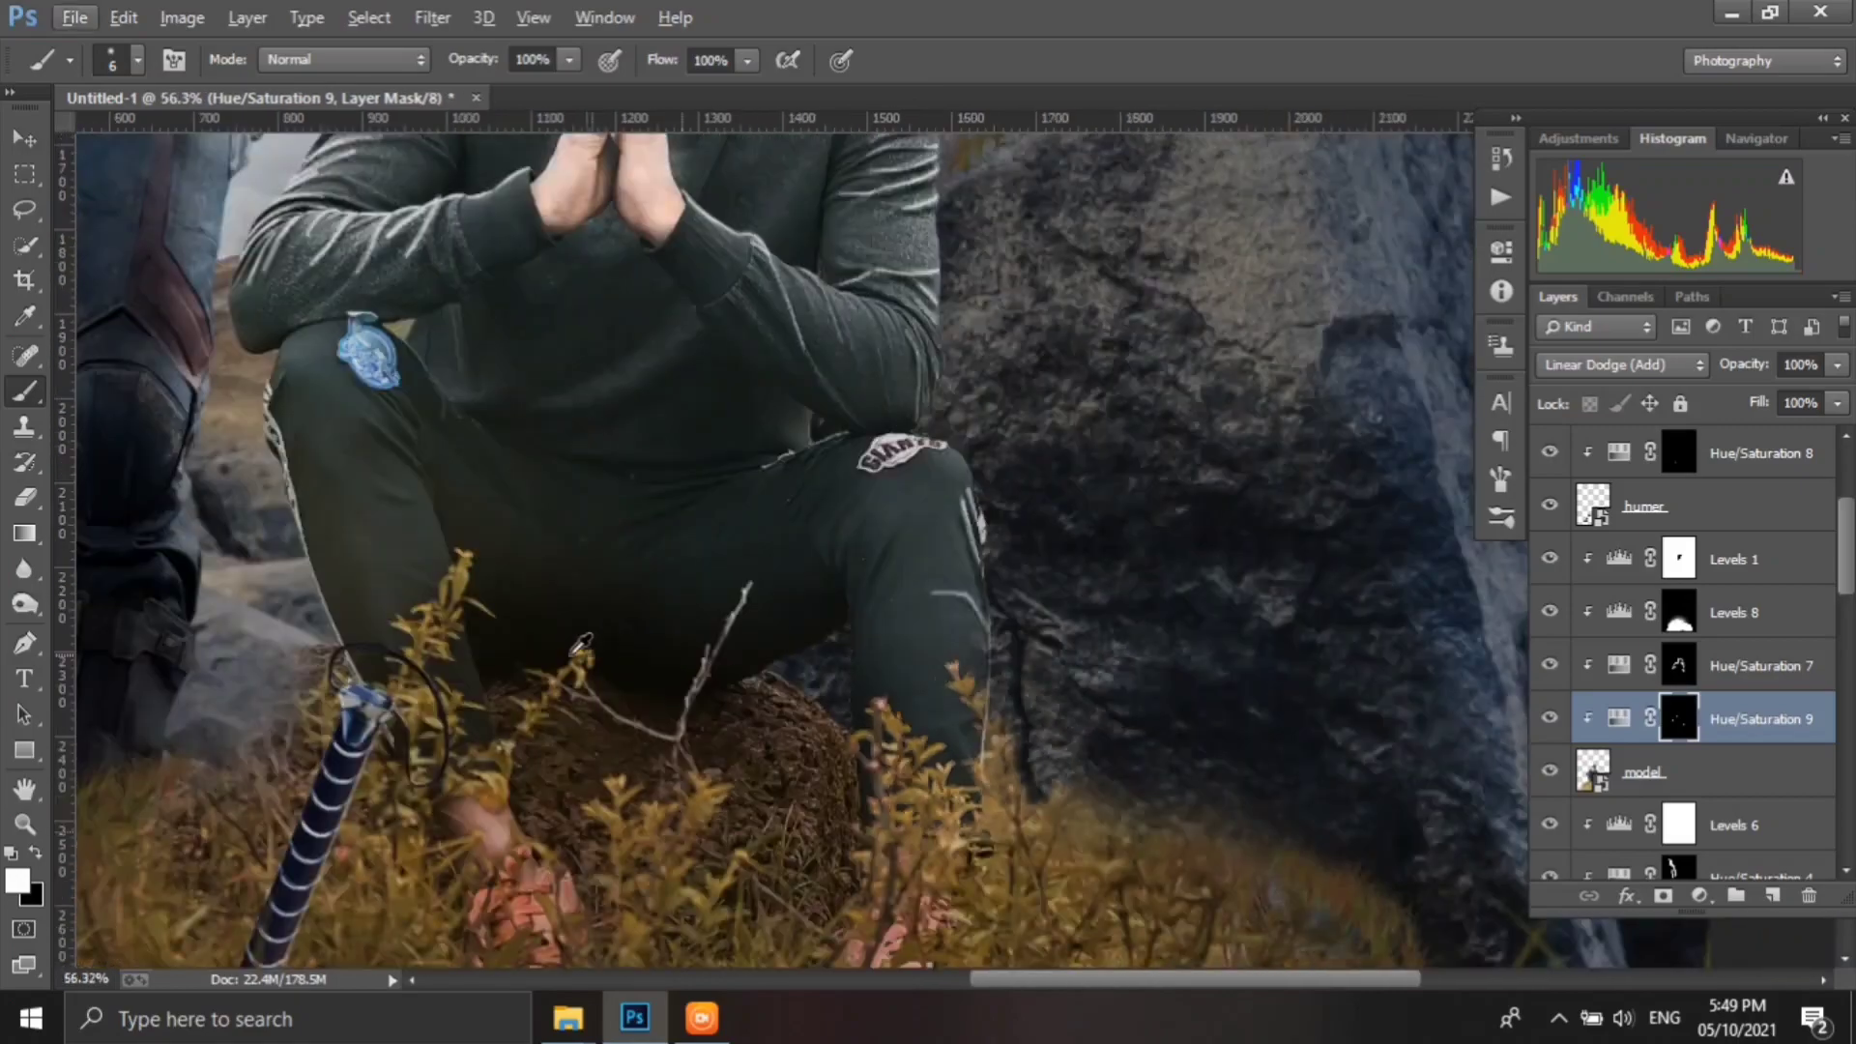
{"action": "scroll", "coordinate": [677, 483], "scroll_direction": "up", "scroll_amount": 4}
{"action": "left_click_drag", "start_coordinate": [416, 338], "coordinate": [542, 444]}
{"action": "left_click_drag", "start_coordinate": [445, 251], "coordinate": [477, 387]}
{"action": "scroll", "coordinate": [747, 442], "scroll_direction": "down", "scroll_amount": 6}
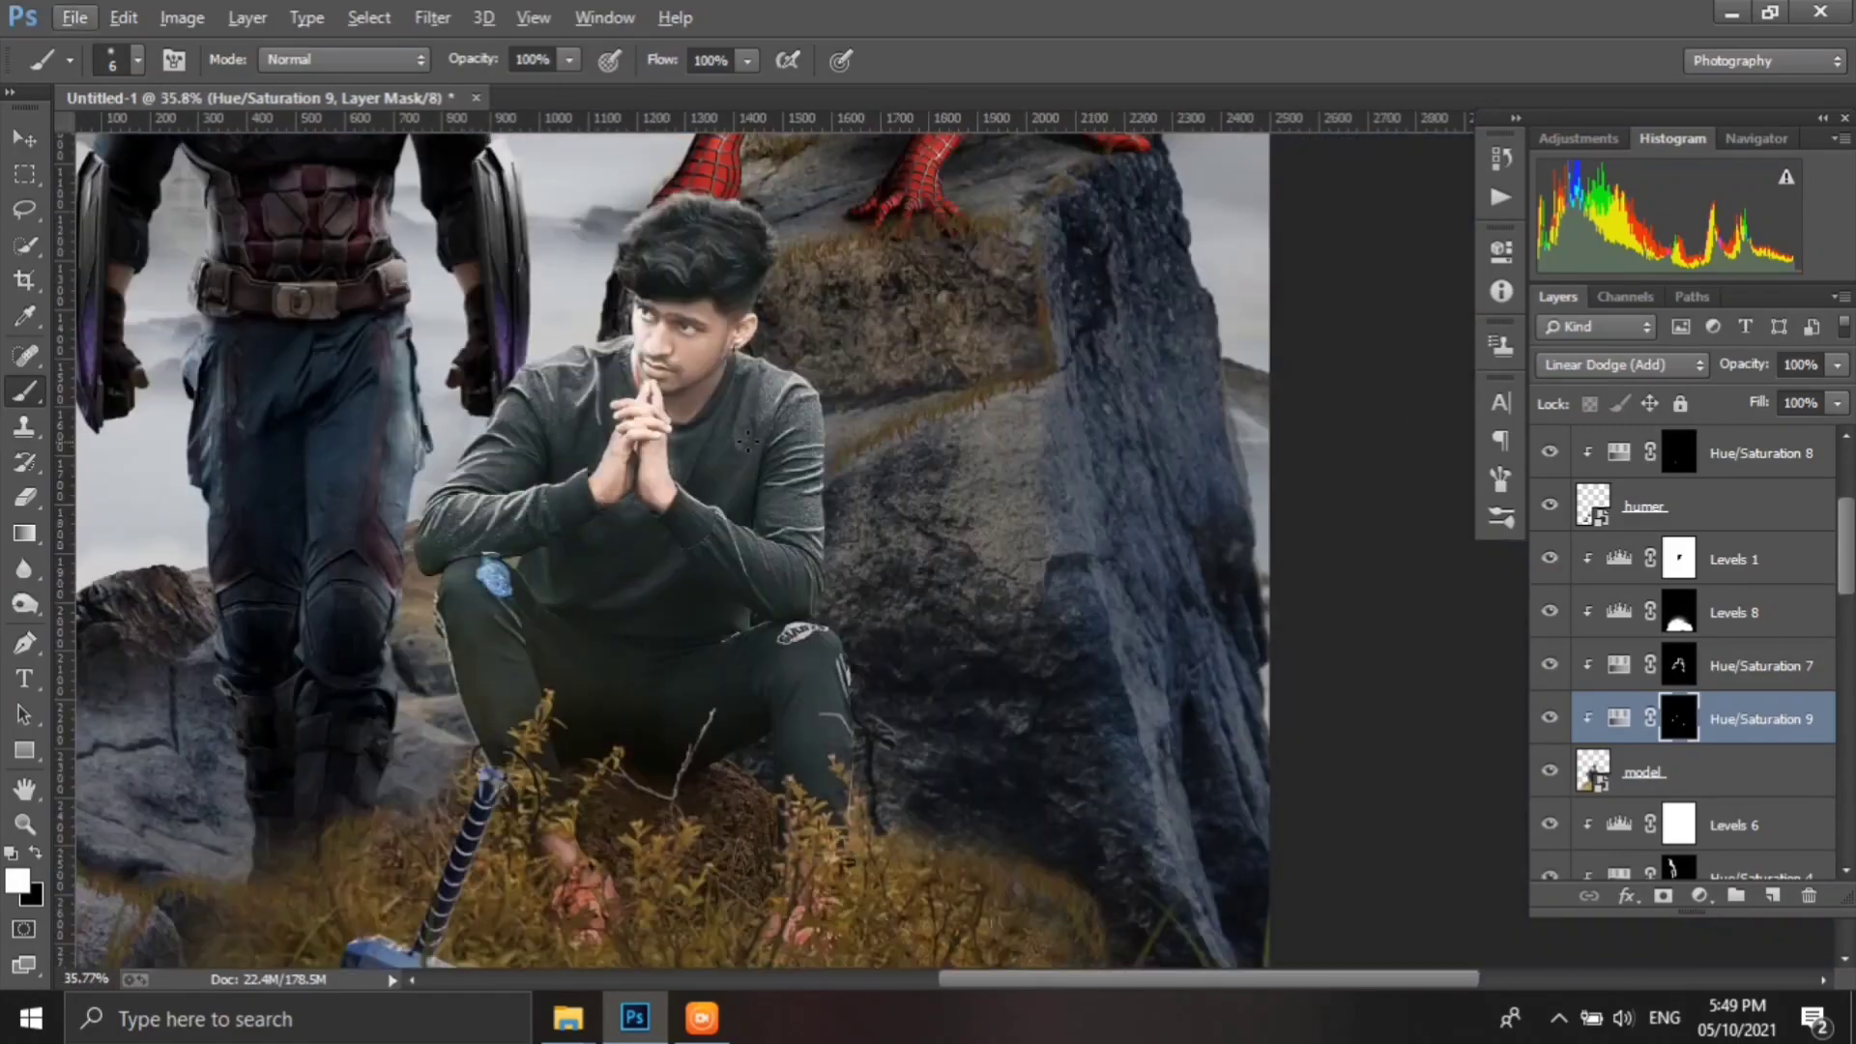
- Switch the painting colour to black and enlarge the brush to 40
{"action": "key", "text": "x"}
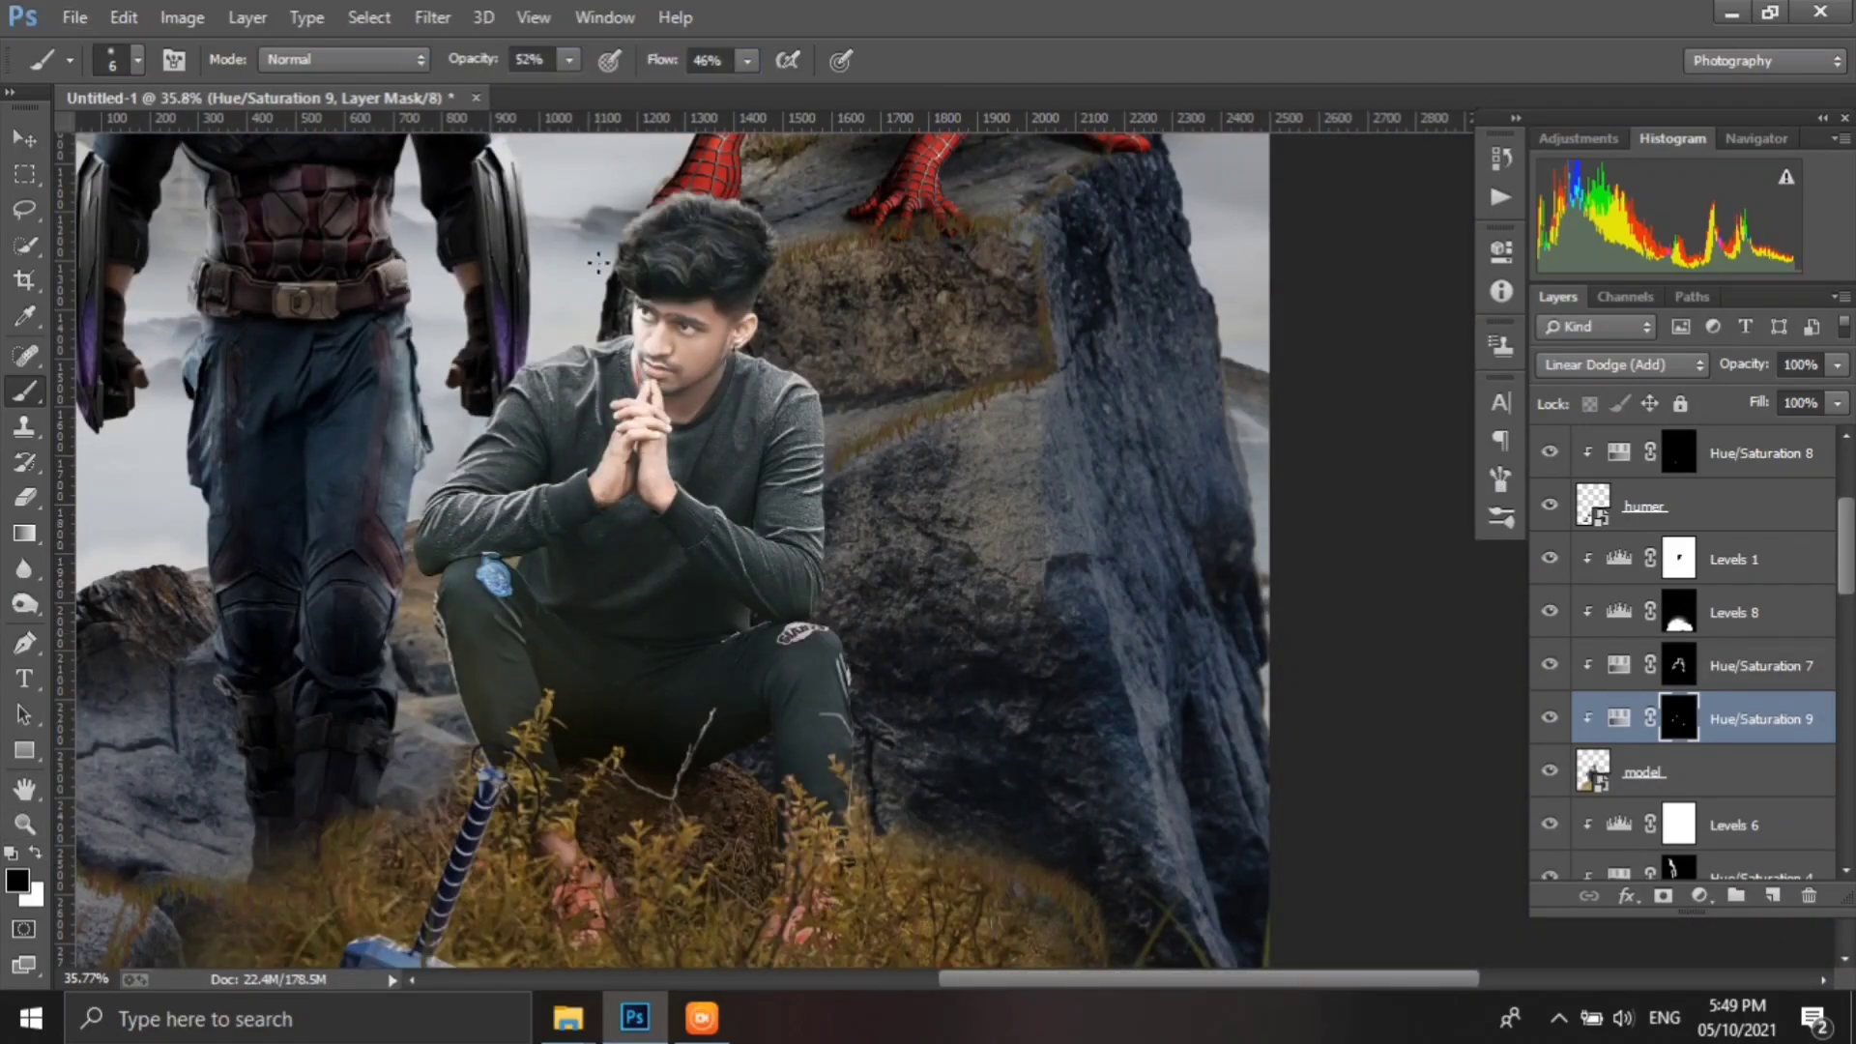
{"action": "scroll", "coordinate": [531, 660], "scroll_direction": "up", "scroll_amount": 5}
{"action": "scroll", "coordinate": [532, 660], "scroll_direction": "up", "scroll_amount": 2}
{"action": "key", "text": "bracketright"}
{"action": "key", "text": "bracketright"}
{"action": "key", "text": "bracketright"}
- Pan across the knee, forearm, face and shoulder, then zoom back out to the full composite
{"action": "mouse_move", "coordinate": [548, 344]}
{"action": "left_mouse_down"}
{"action": "mouse_move", "coordinate": [655, 912]}
{"action": "mouse_move", "coordinate": [713, 967]}
{"action": "left_mouse_up"}
{"action": "left_click_drag", "start_coordinate": [1450, 406], "coordinate": [181, 406]}
{"action": "left_click_drag", "start_coordinate": [732, 334], "coordinate": [1084, 616]}
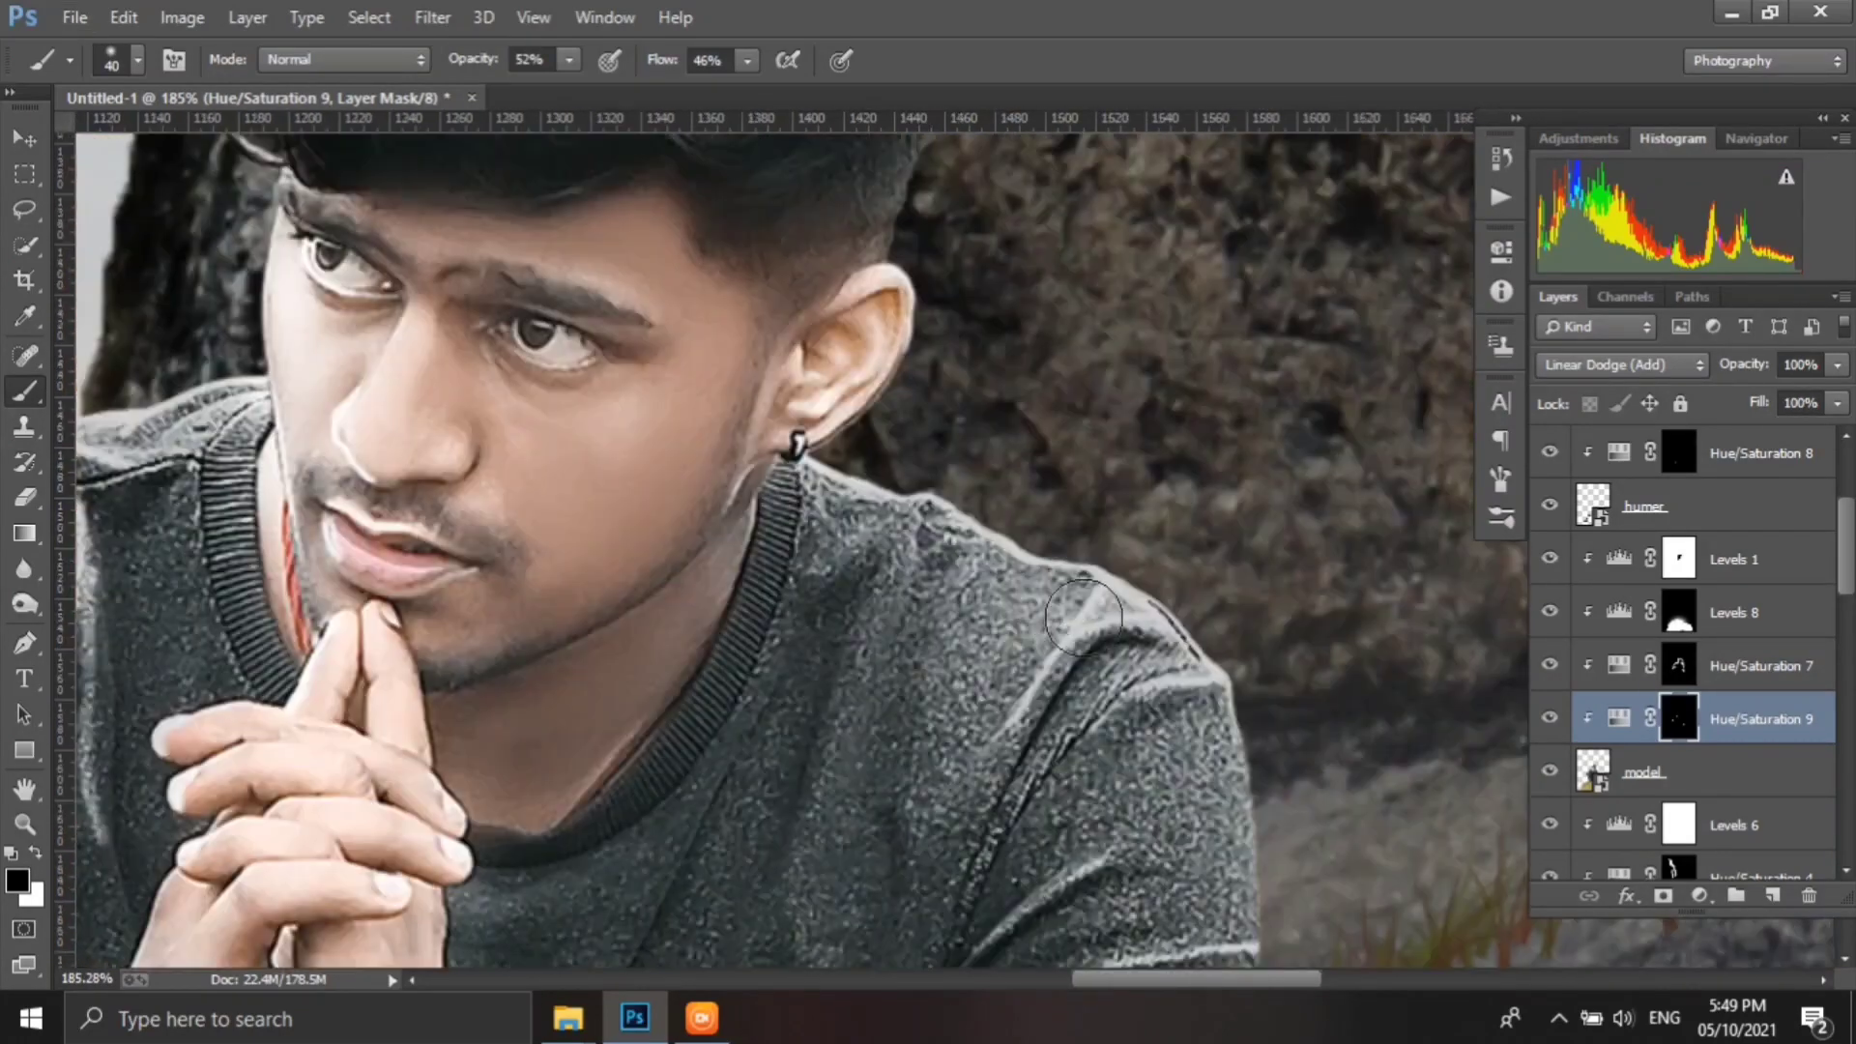
{"action": "left_click_drag", "start_coordinate": [967, 541], "coordinate": [1580, 657]}
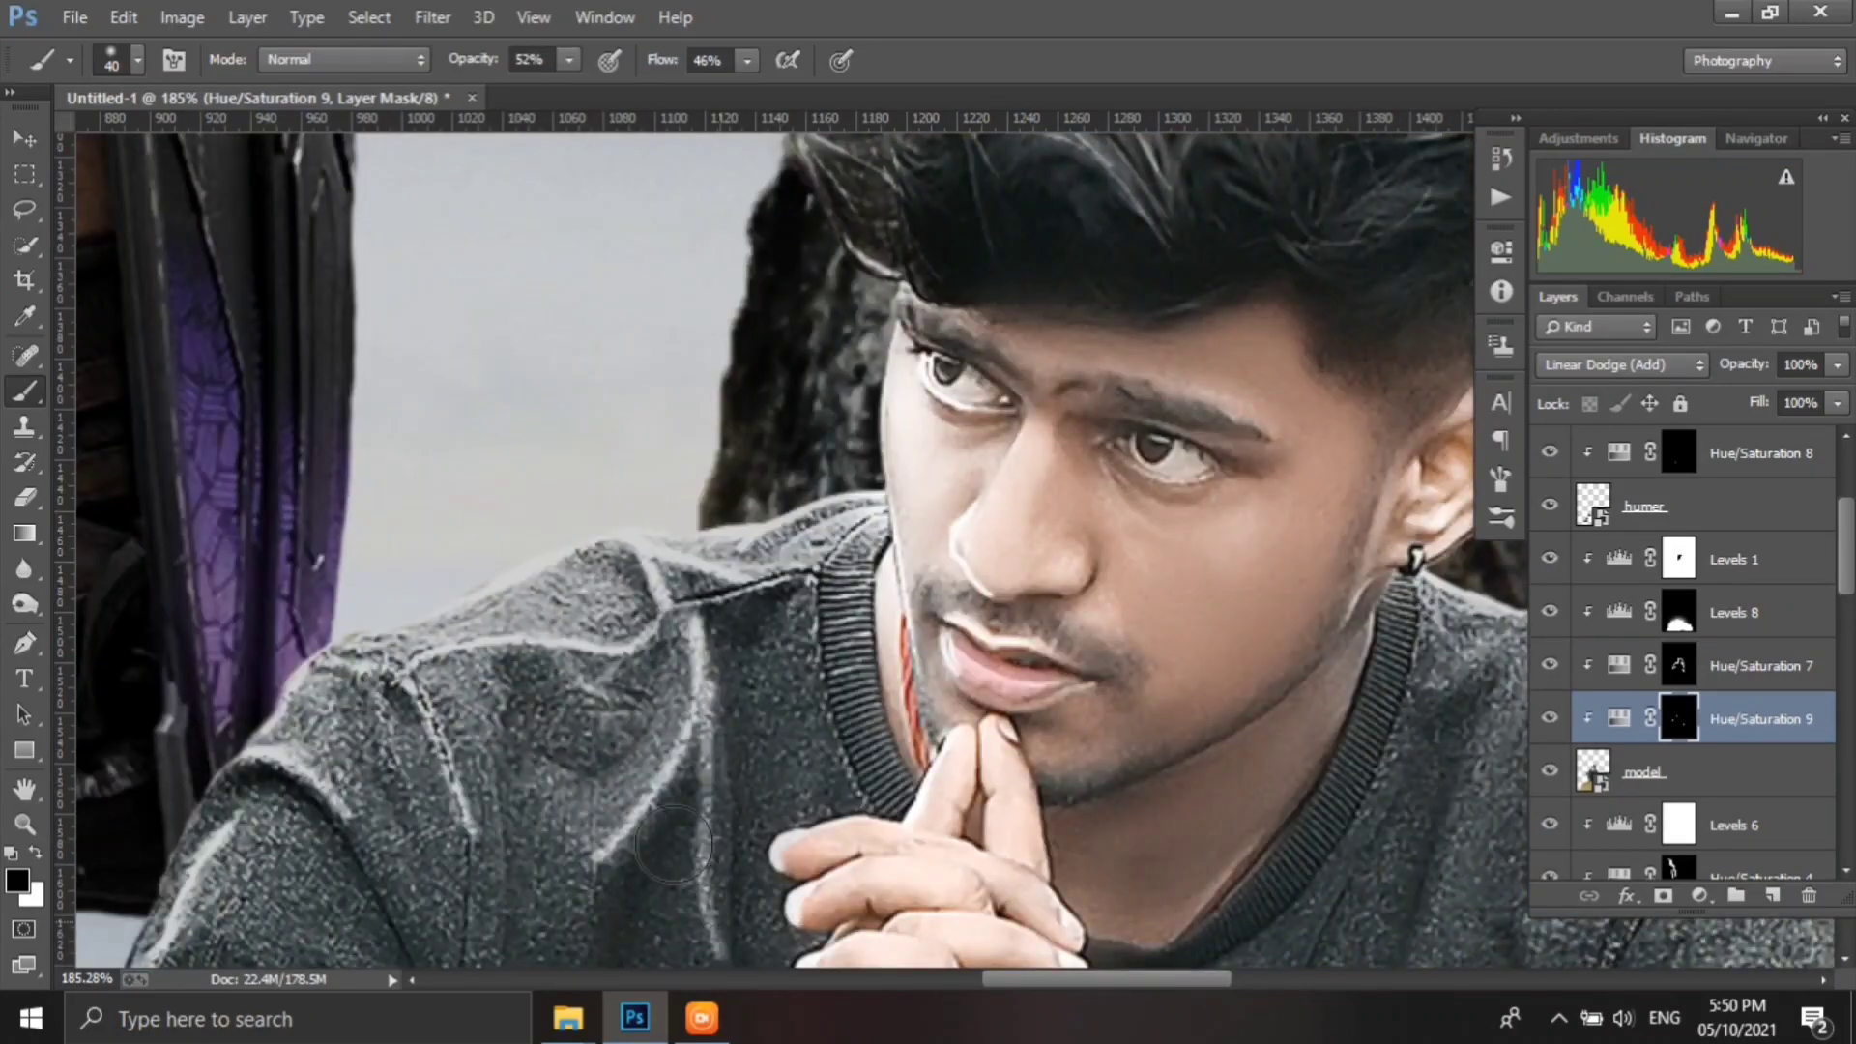
{"action": "left_click_drag", "start_coordinate": [674, 844], "coordinate": [682, 620]}
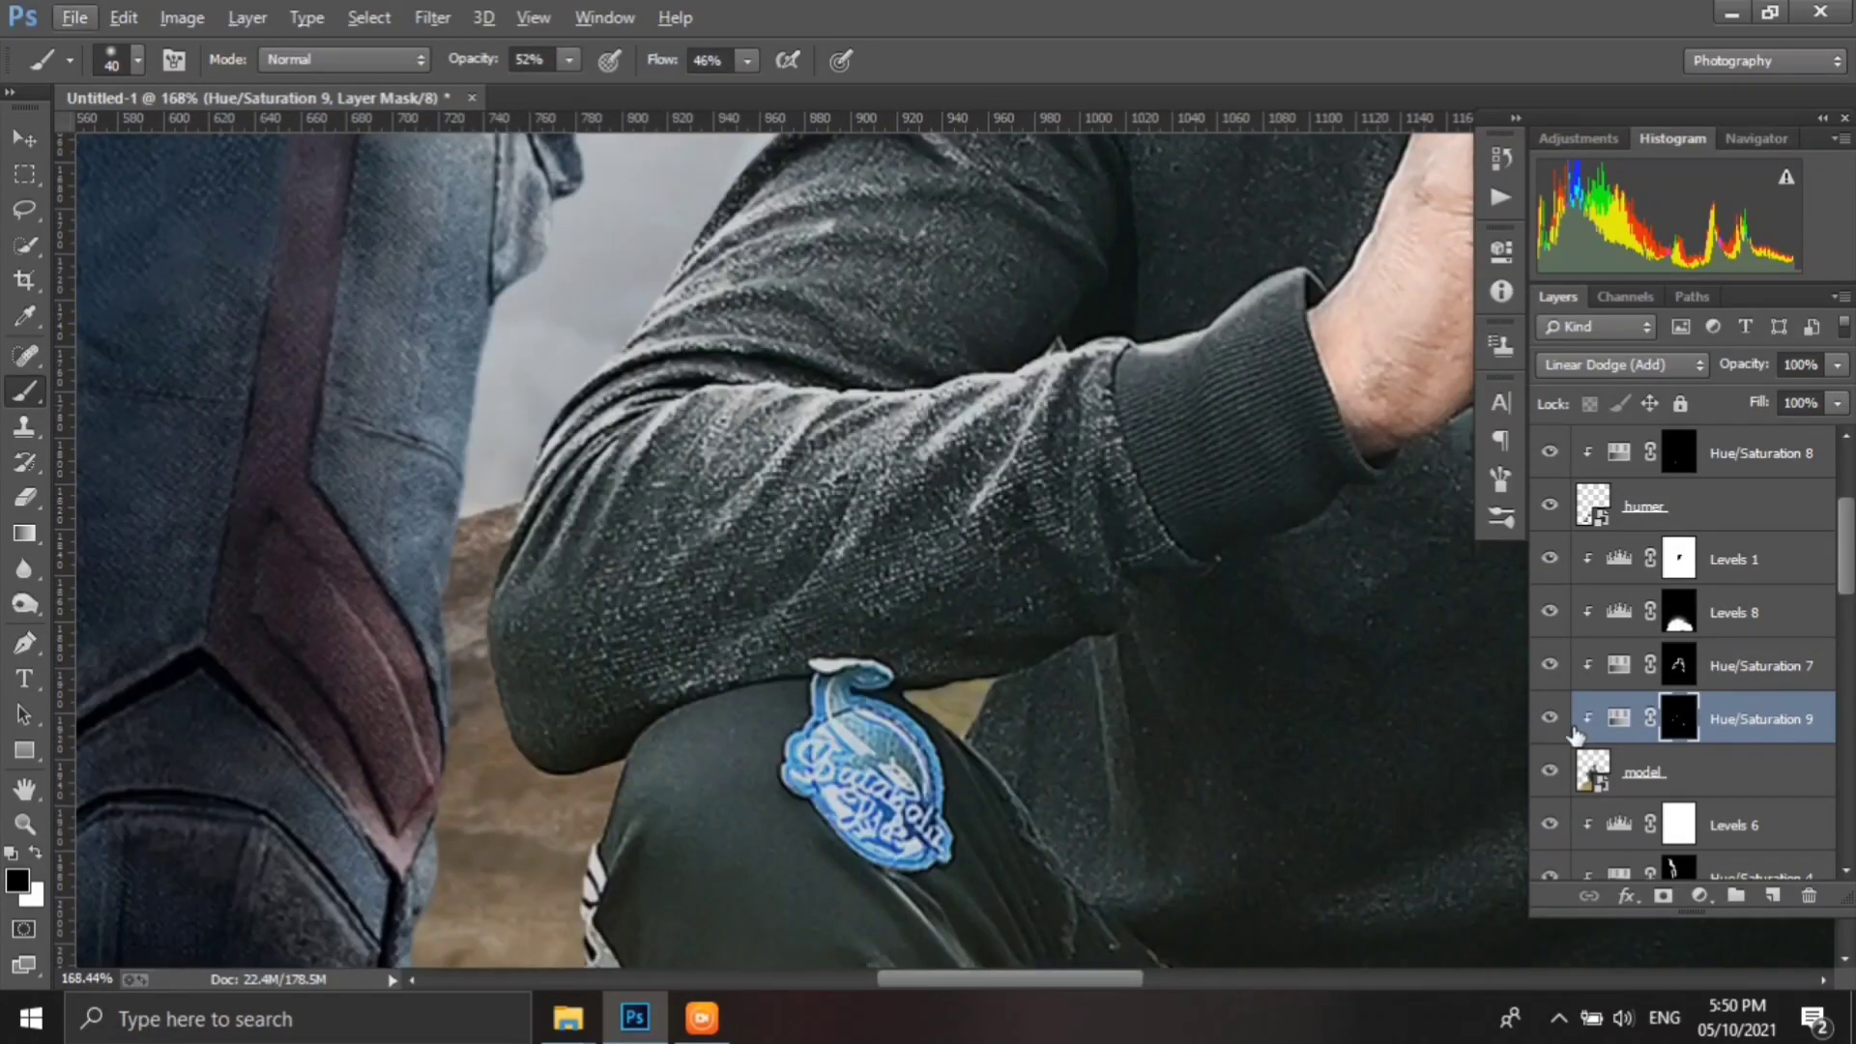
{"action": "scroll", "coordinate": [1030, 705], "scroll_direction": "down", "scroll_amount": 5, "text": "alt"}
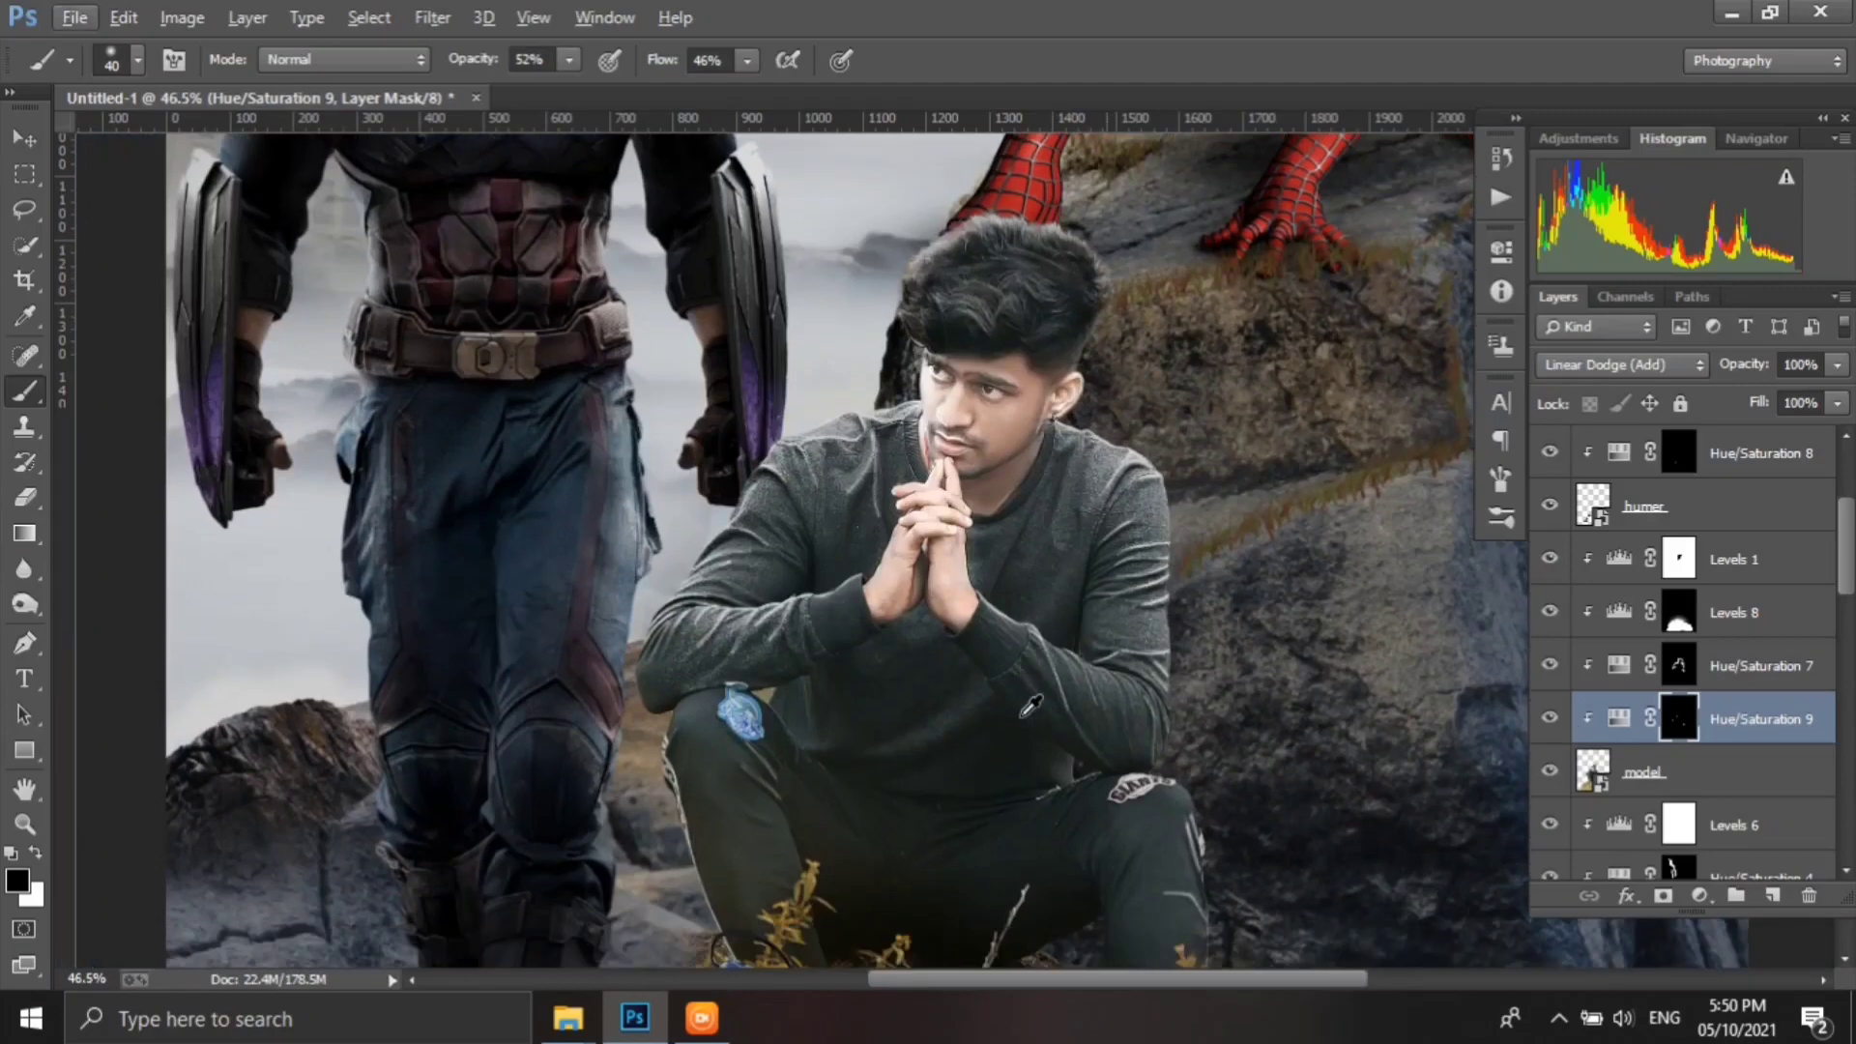
{"action": "scroll", "coordinate": [1031, 705], "scroll_direction": "down", "scroll_amount": 3, "text": "alt"}
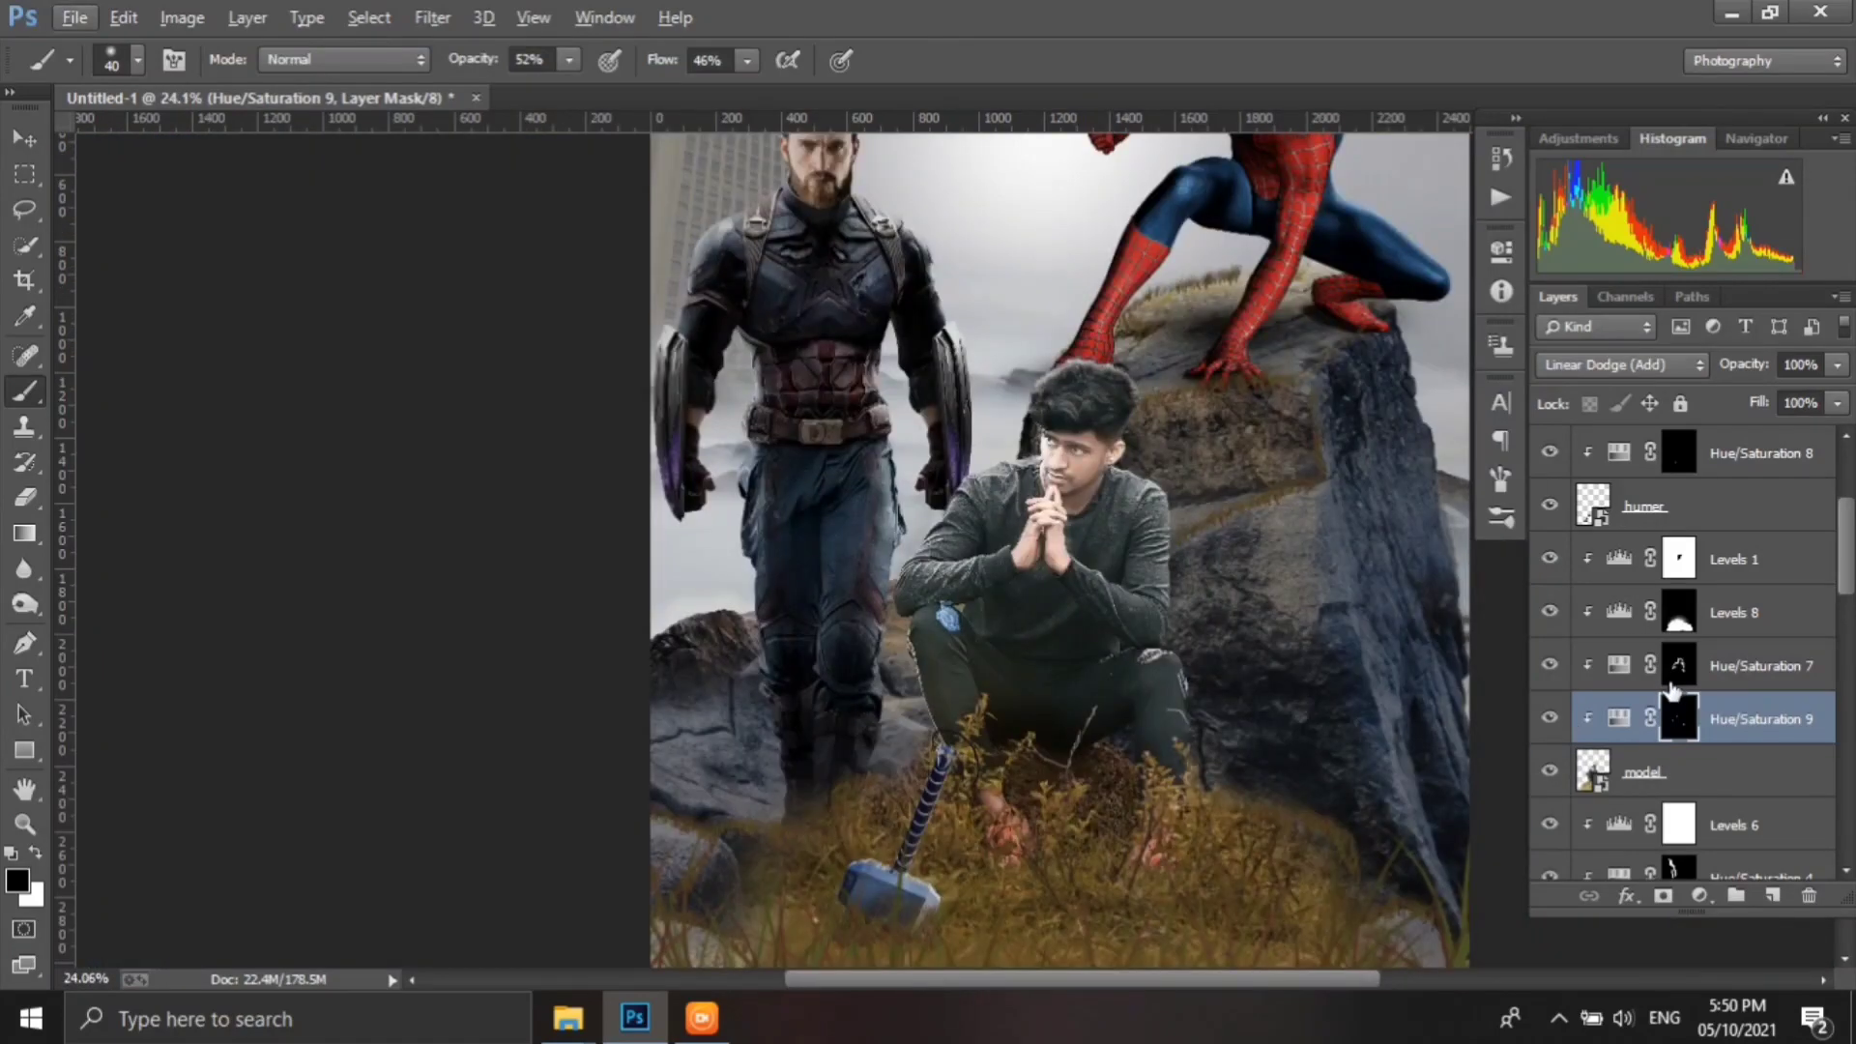
{"action": "scroll", "coordinate": [1673, 688], "scroll_direction": "down", "scroll_amount": 5}
{"action": "scroll", "coordinate": [1567, 594], "scroll_direction": "down", "scroll_amount": 1}
- Add a Hue/Saturation layer clipped to ack 2, colorized at hue 188, blended as Linear Dodge (Add)
{"action": "left_click", "coordinate": [1550, 583]}
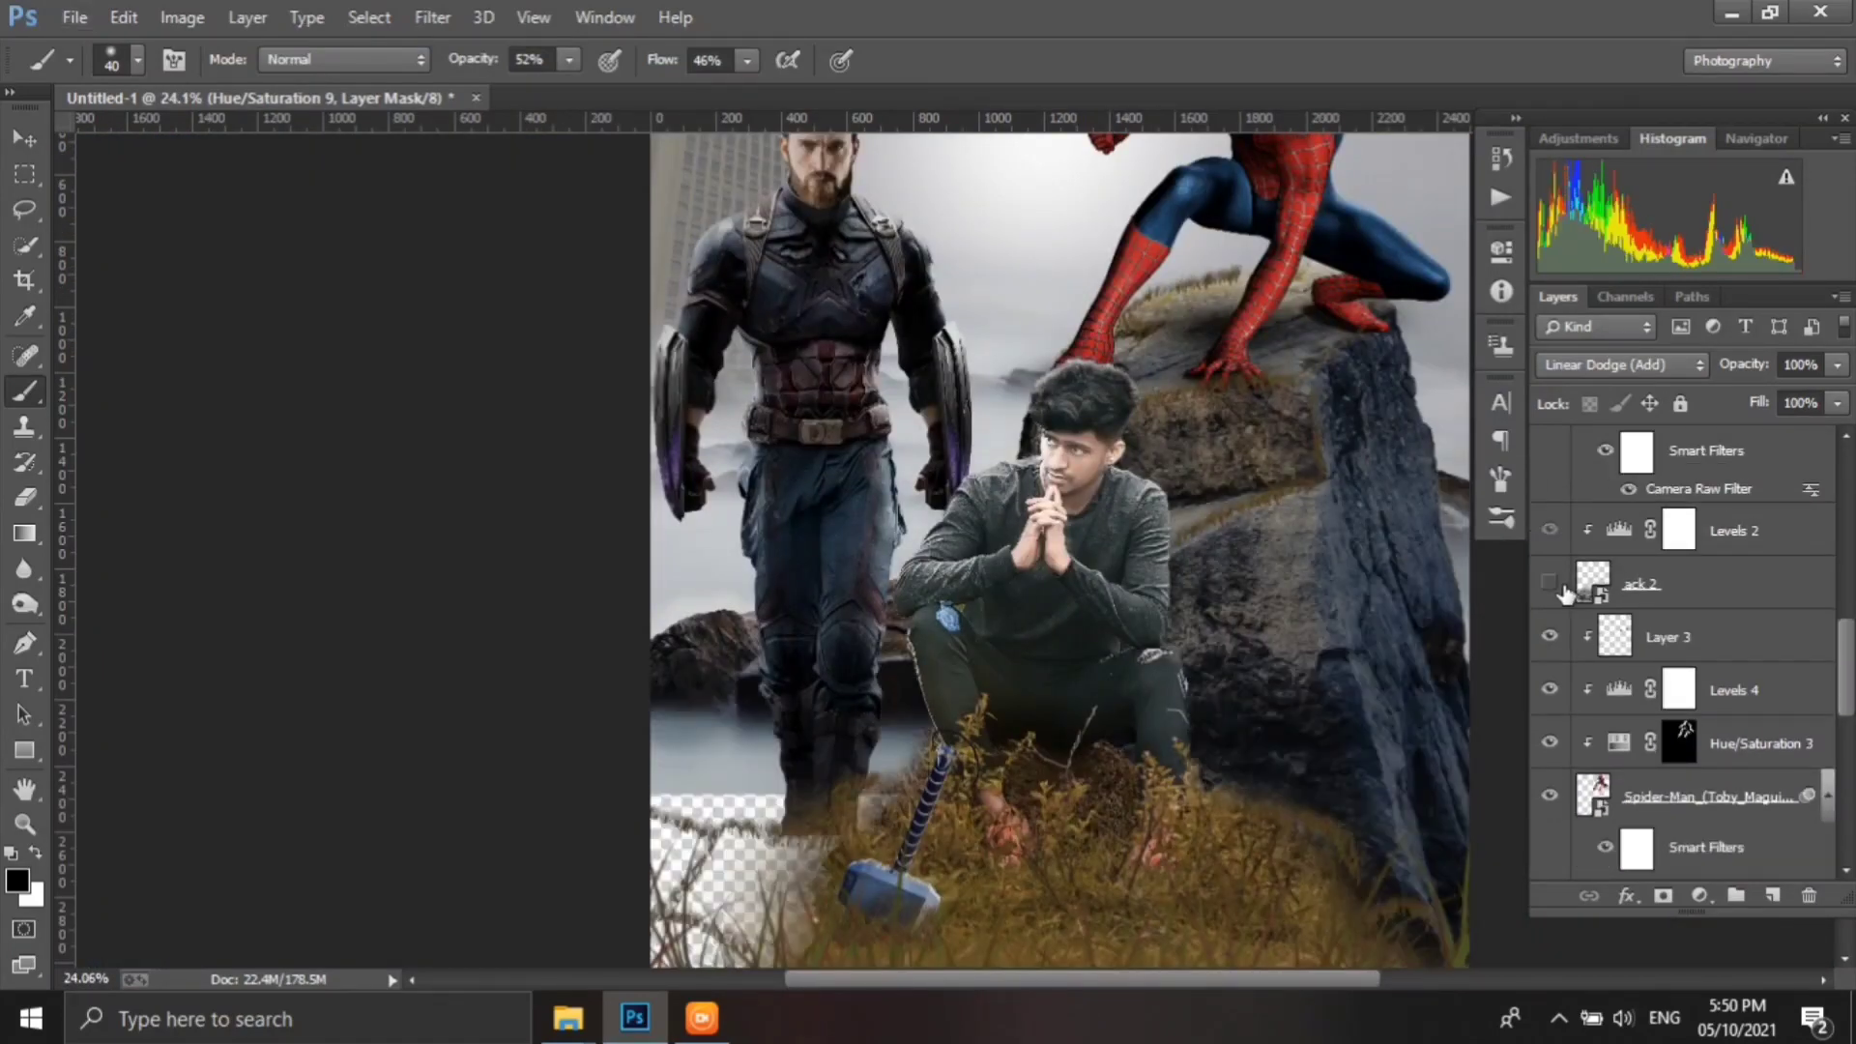
{"action": "left_click", "coordinate": [1643, 583]}
{"action": "left_click", "coordinate": [1699, 896]}
{"action": "left_click", "coordinate": [1686, 568]}
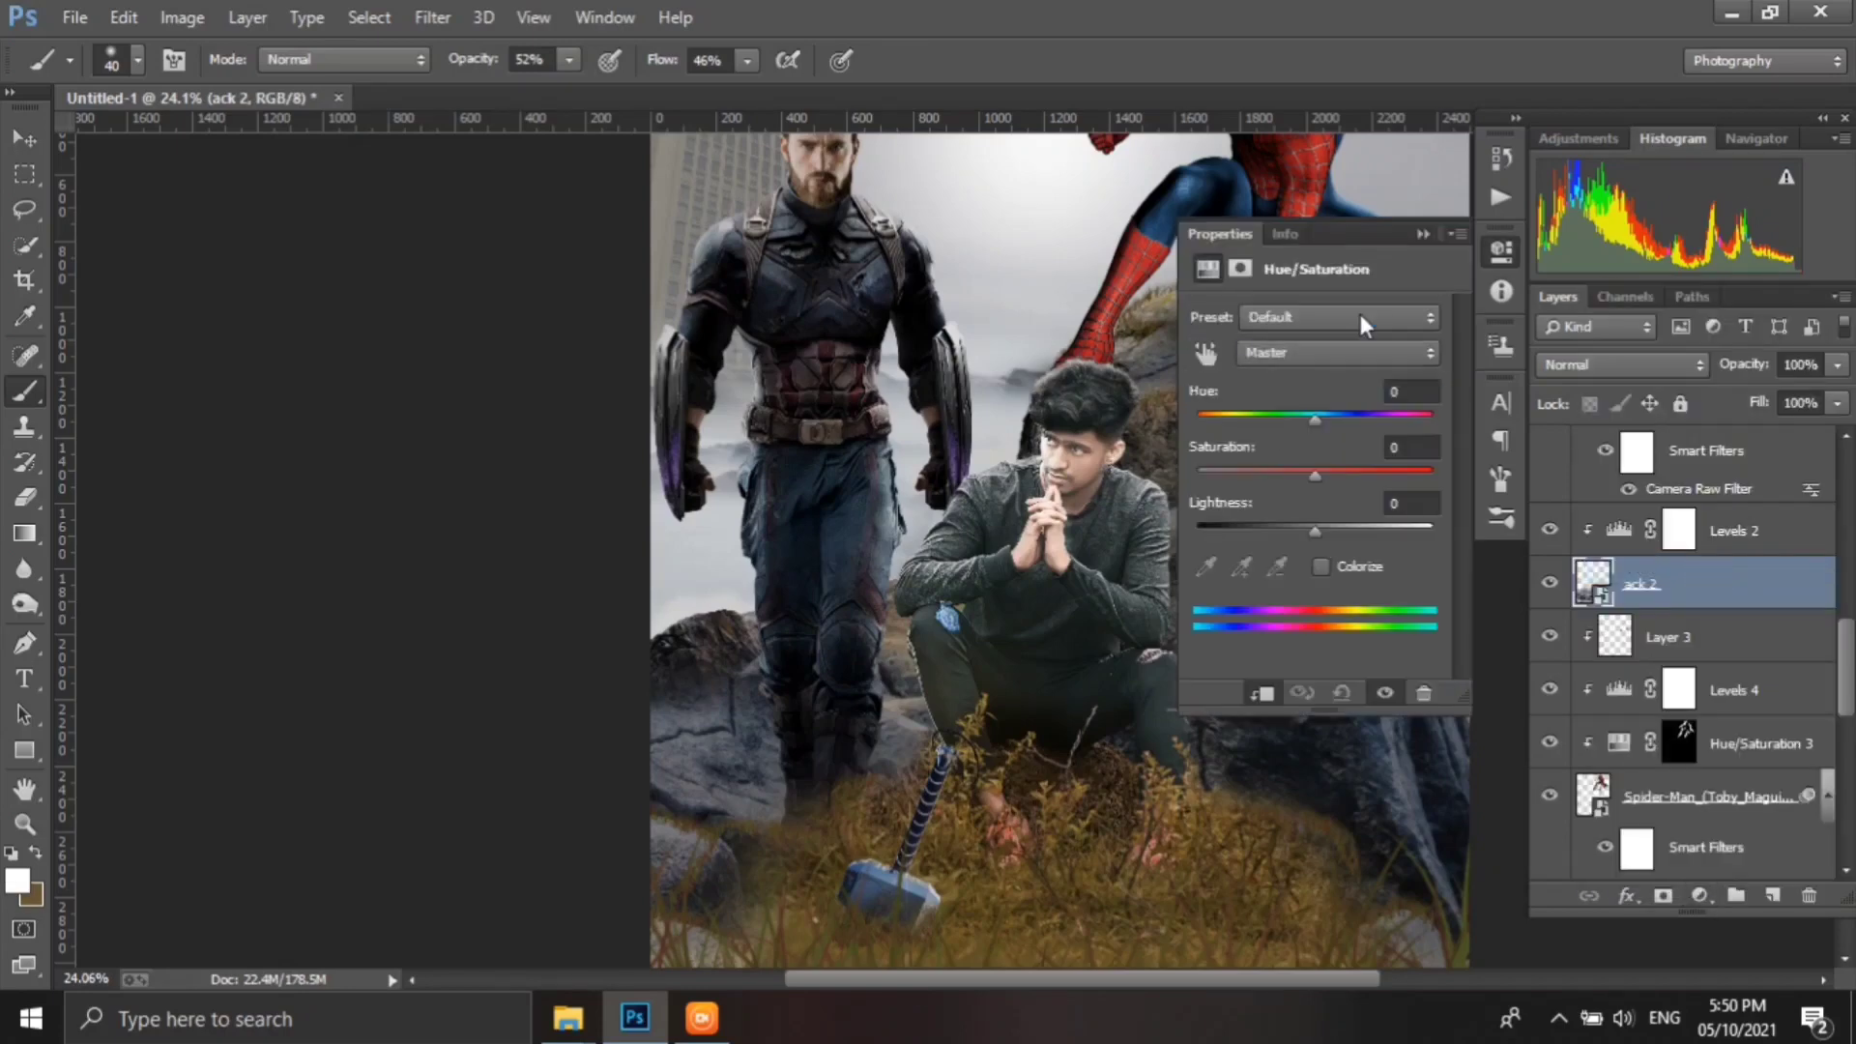
{"action": "left_click", "coordinate": [1339, 317]}
{"action": "left_click", "coordinate": [1325, 425]}
{"action": "left_click_drag", "start_coordinate": [1255, 471], "coordinate": [1196, 472]}
{"action": "left_click", "coordinate": [1577, 364]}
{"action": "left_click", "coordinate": [1597, 272]}
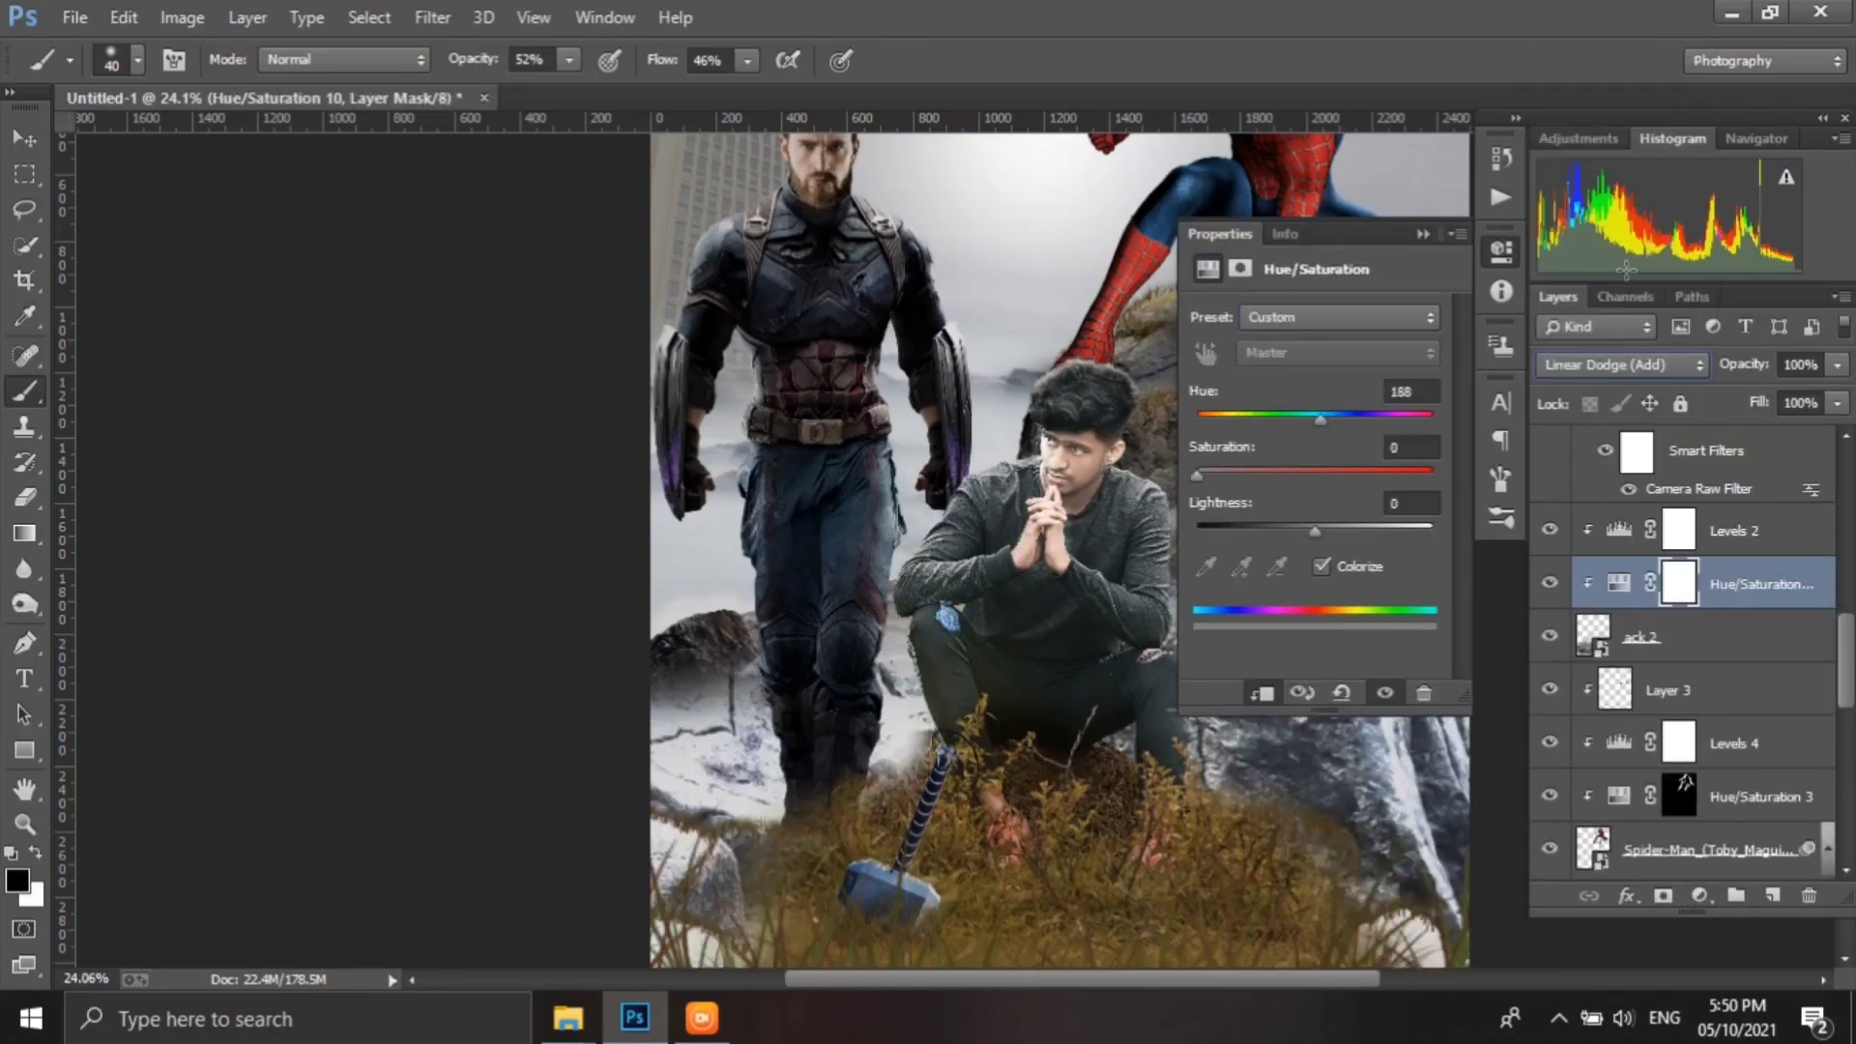
{"action": "left_click", "coordinate": [1422, 234]}
- Invert the adjustment mask and paint pale bluish highlights along the rock cracks
{"action": "scroll", "coordinate": [749, 259], "scroll_direction": "up", "scroll_amount": 6}
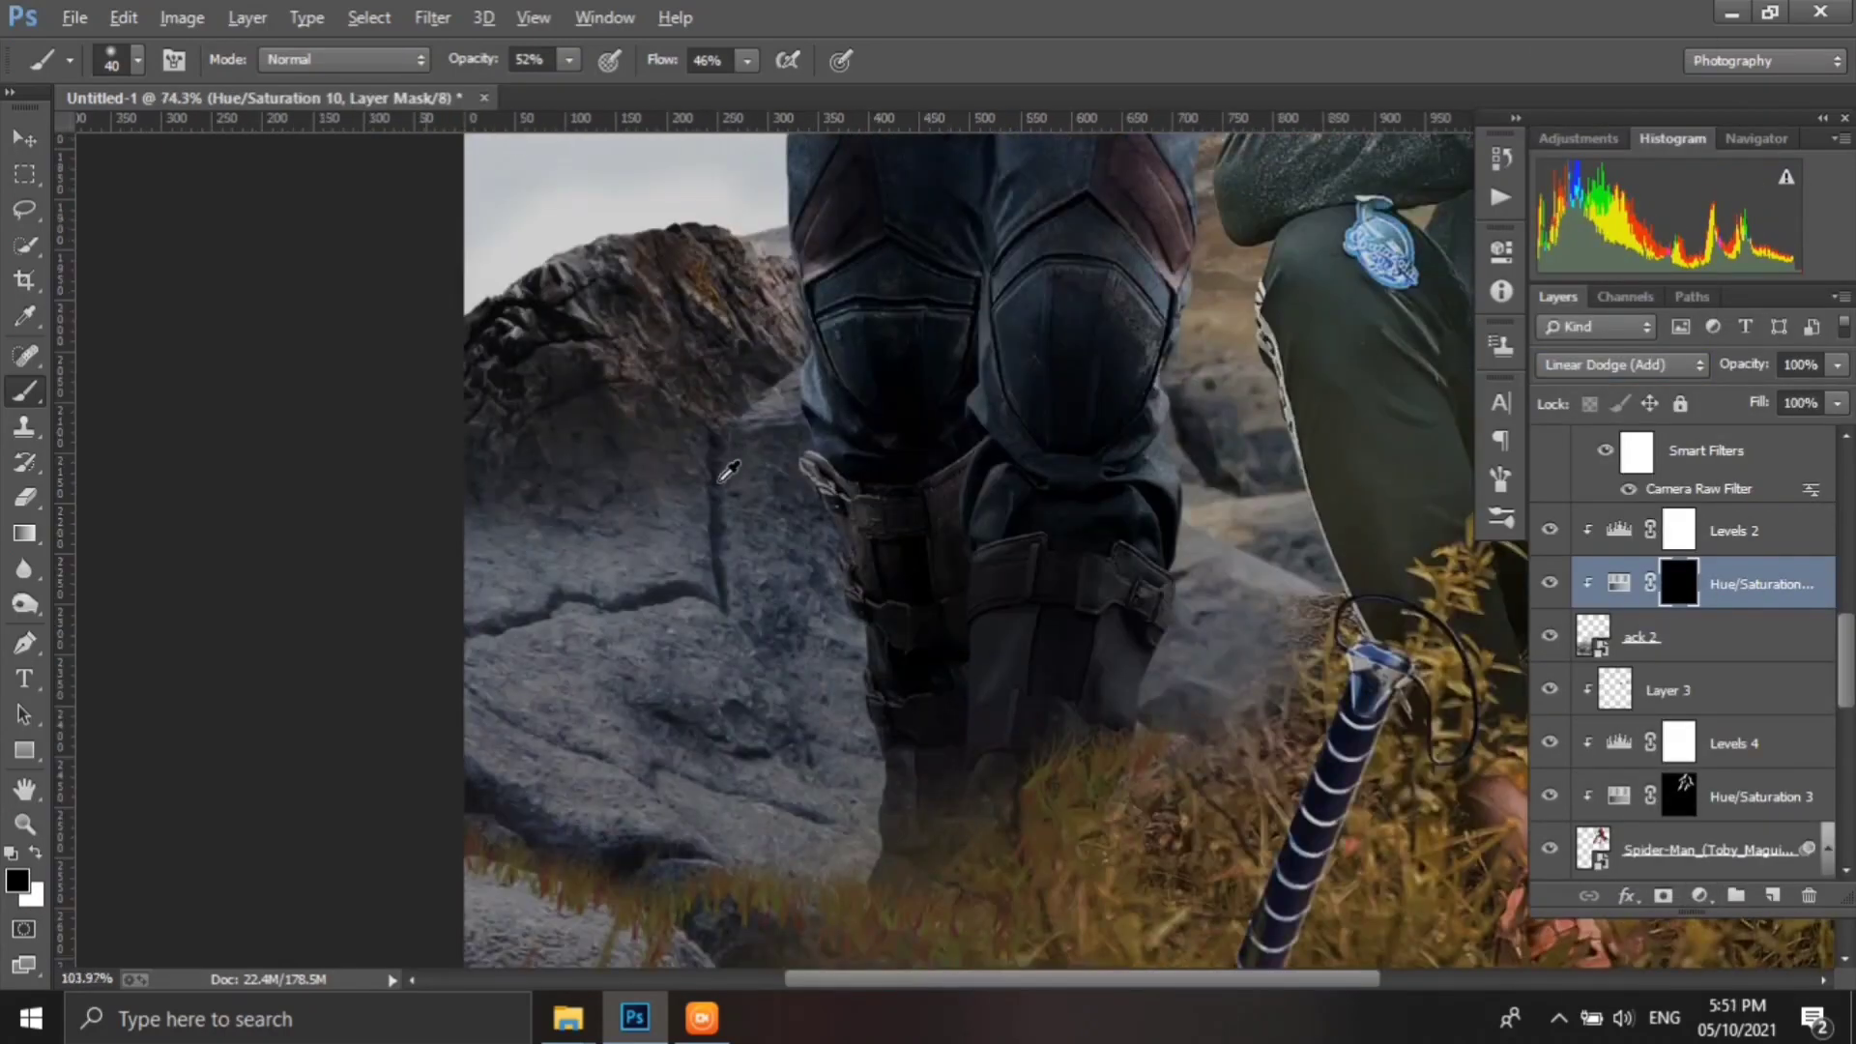
{"action": "key", "text": "bracketleft"}
{"action": "mouse_move", "coordinate": [749, 569]}
{"action": "left_mouse_down"}
{"action": "mouse_move", "coordinate": [756, 234]}
{"action": "mouse_move", "coordinate": [271, 604]}
{"action": "mouse_move", "coordinate": [856, 763]}
{"action": "left_mouse_up"}
{"action": "left_click_drag", "start_coordinate": [671, 887], "coordinate": [285, 706]}
{"action": "scroll", "coordinate": [677, 580], "scroll_direction": "down", "scroll_amount": 3}
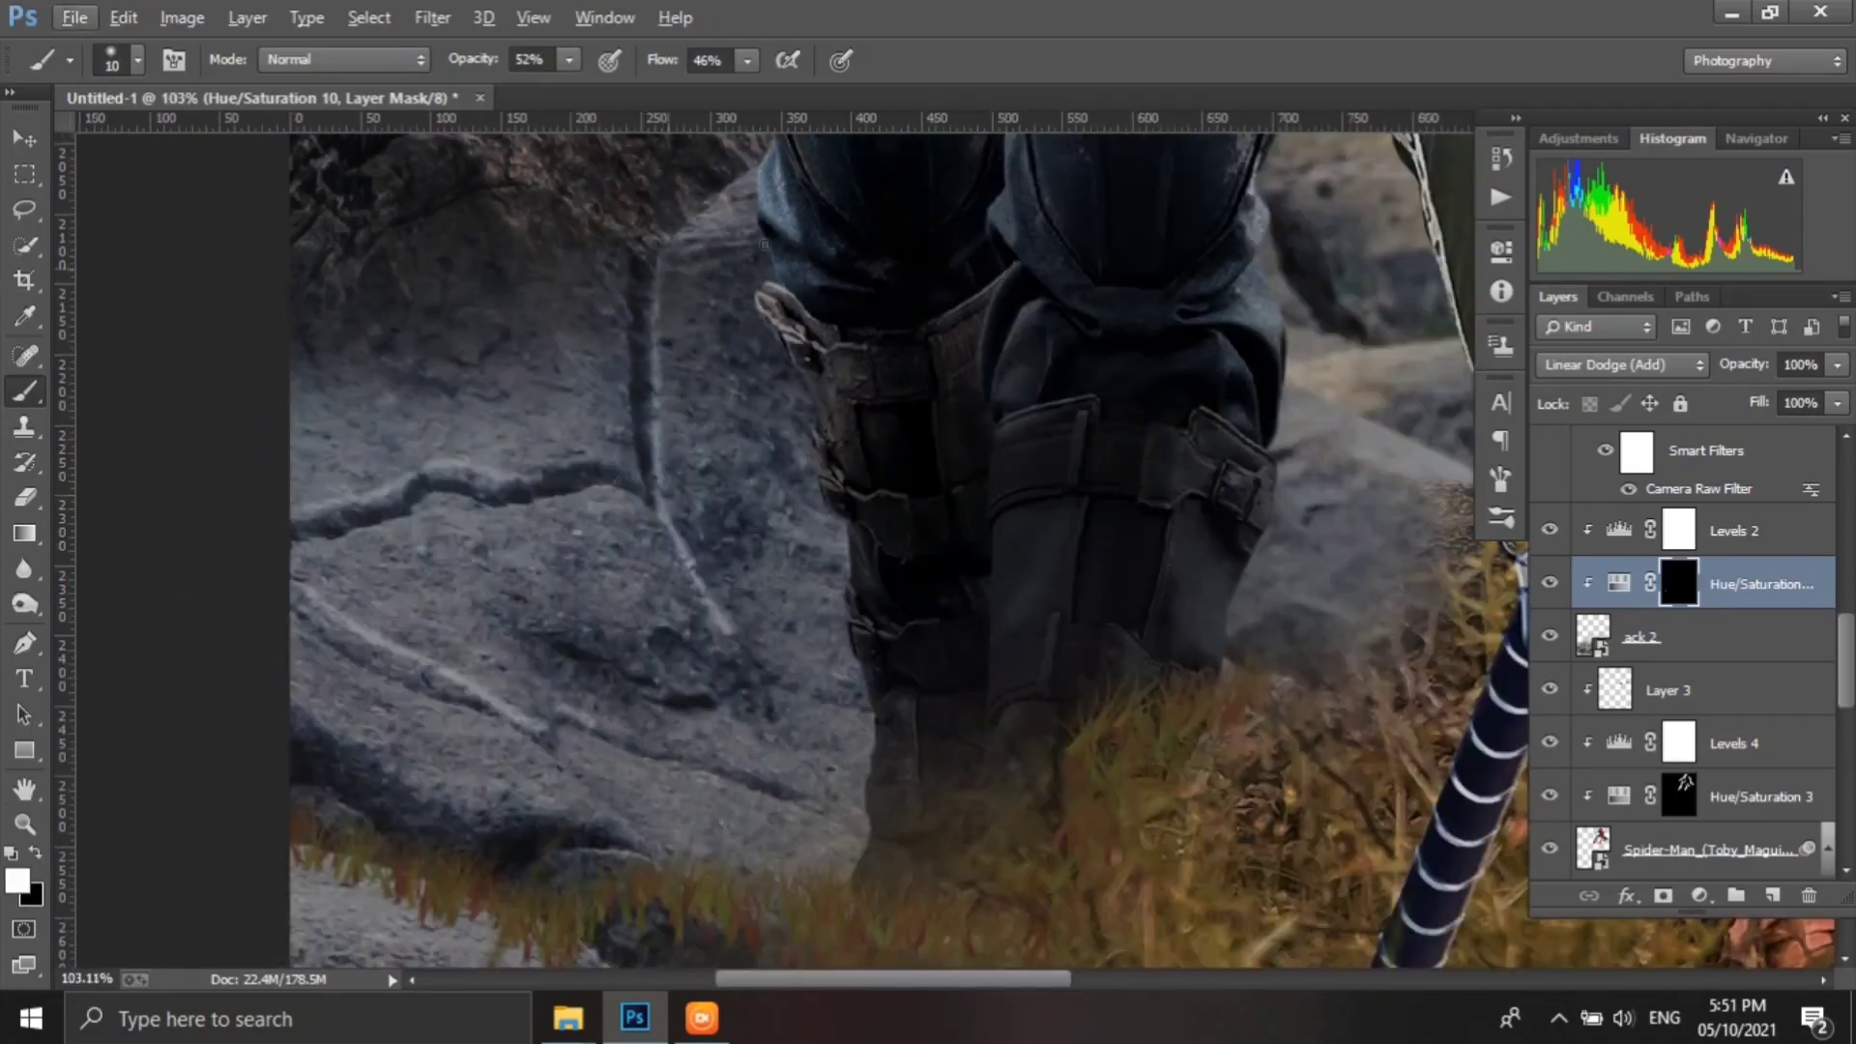
{"action": "scroll", "coordinate": [967, 532], "scroll_direction": "up", "scroll_amount": 2}
{"action": "scroll", "coordinate": [1226, 645], "scroll_direction": "down", "scroll_amount": 1}
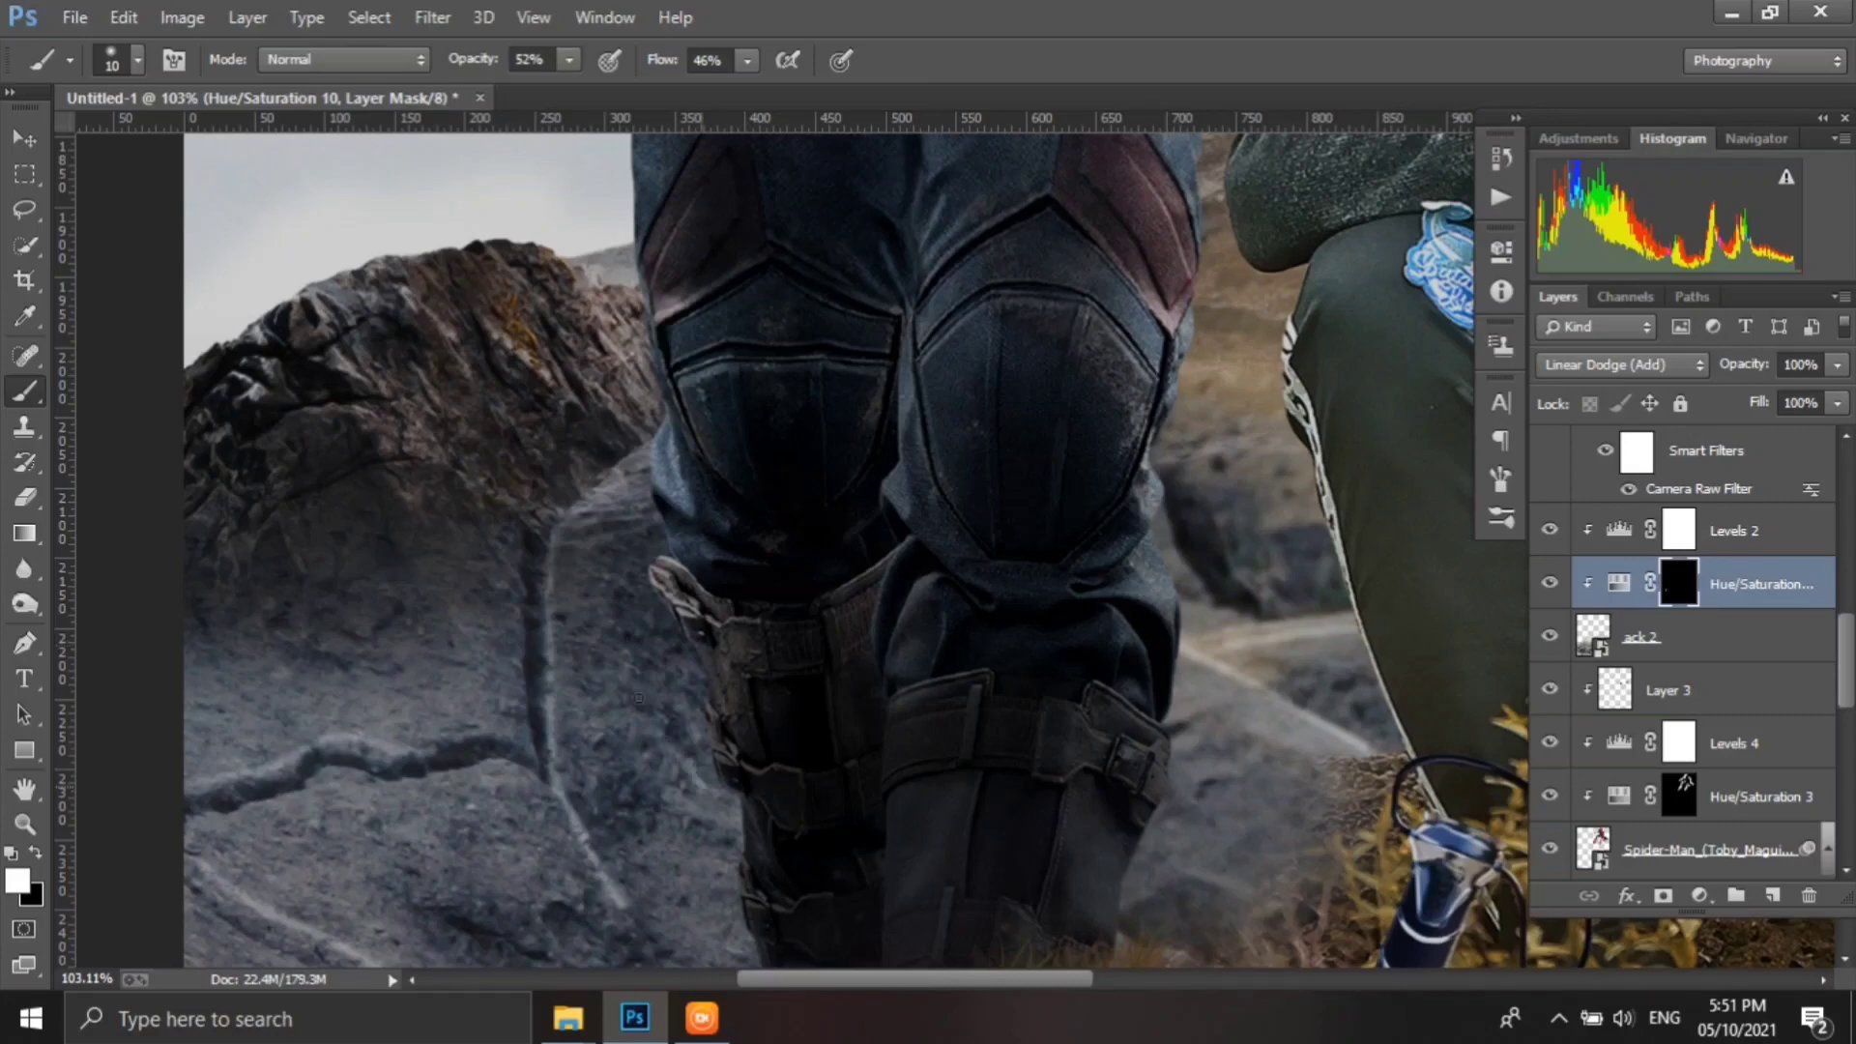
{"action": "scroll", "coordinate": [638, 697], "scroll_direction": "down", "scroll_amount": 3}
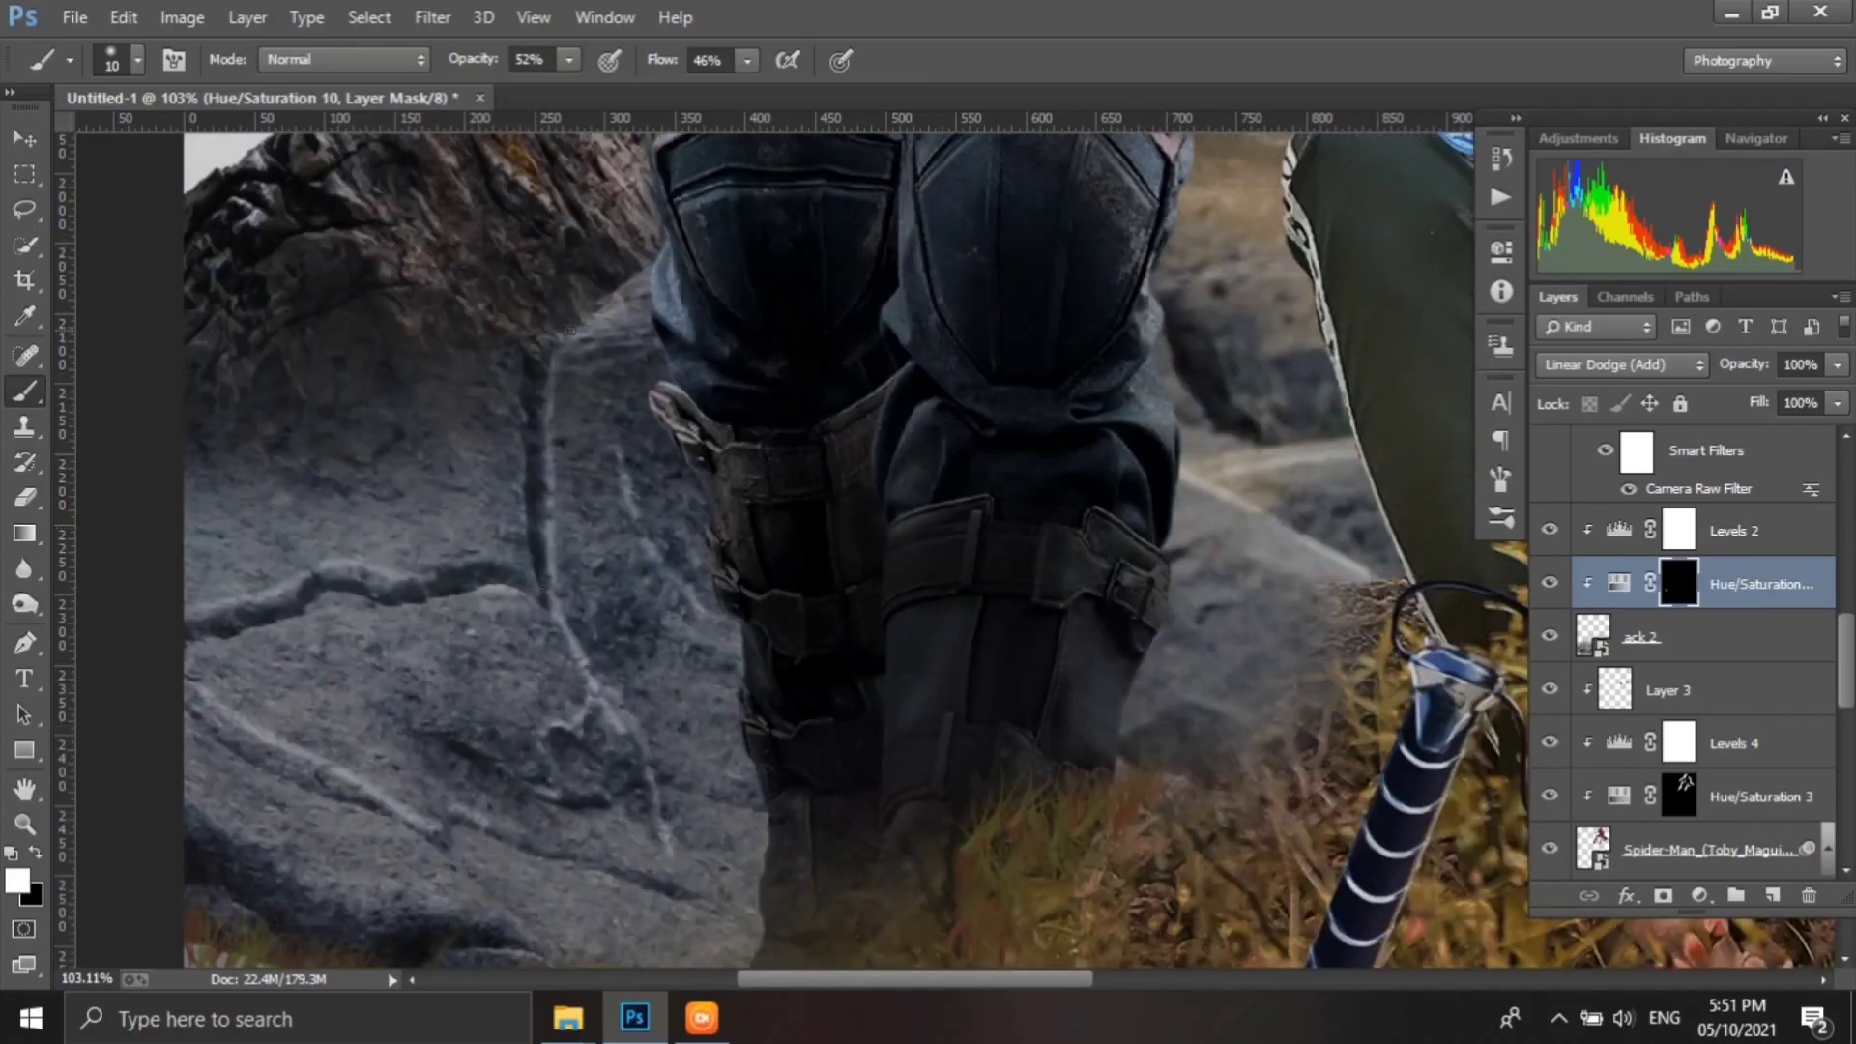
{"action": "key", "text": "ctrl+0"}
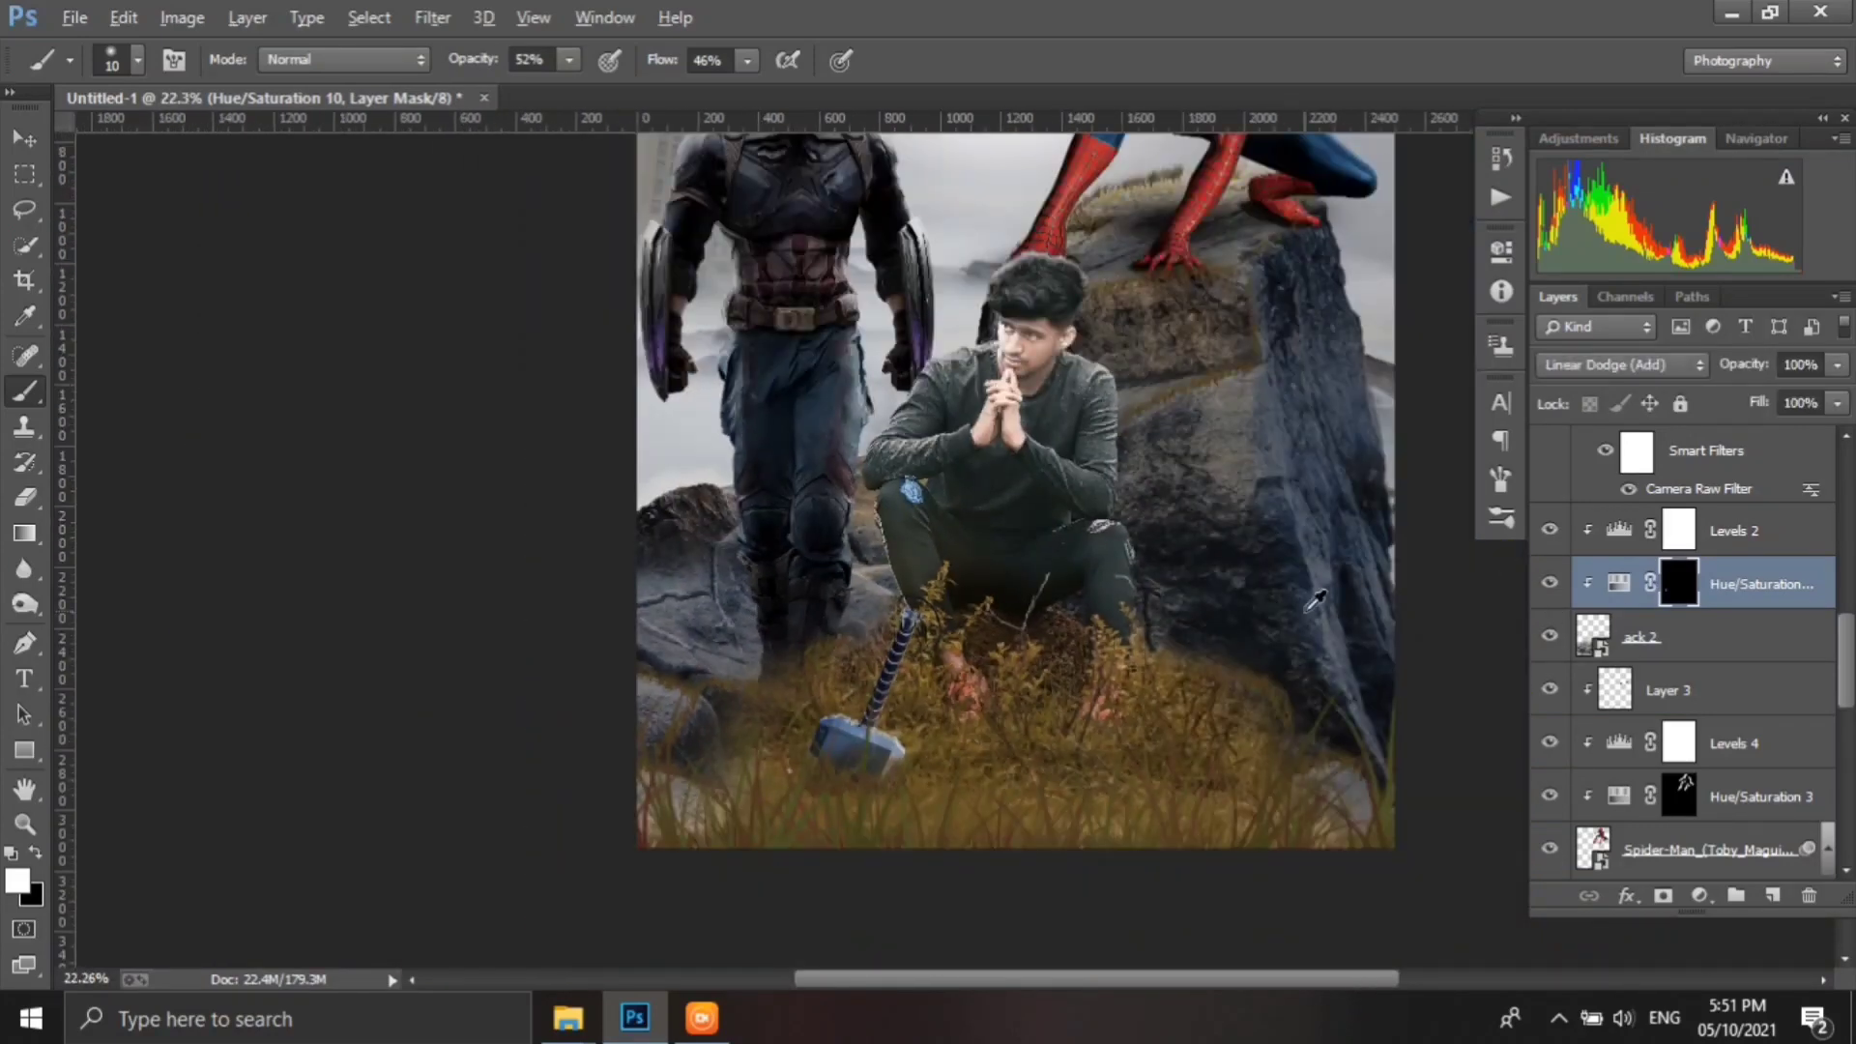
{"action": "scroll", "coordinate": [1568, 595], "scroll_direction": "down", "scroll_amount": 1}
{"action": "scroll", "coordinate": [1644, 628], "scroll_direction": "down", "scroll_amount": 2}
- Add a Hue/Saturation layer clipped to Spider-Man: colorize, hue 215, saturation 24, Linear Dodge (Add), inverted mask
{"action": "scroll", "coordinate": [1643, 628], "scroll_direction": "down", "scroll_amount": 1}
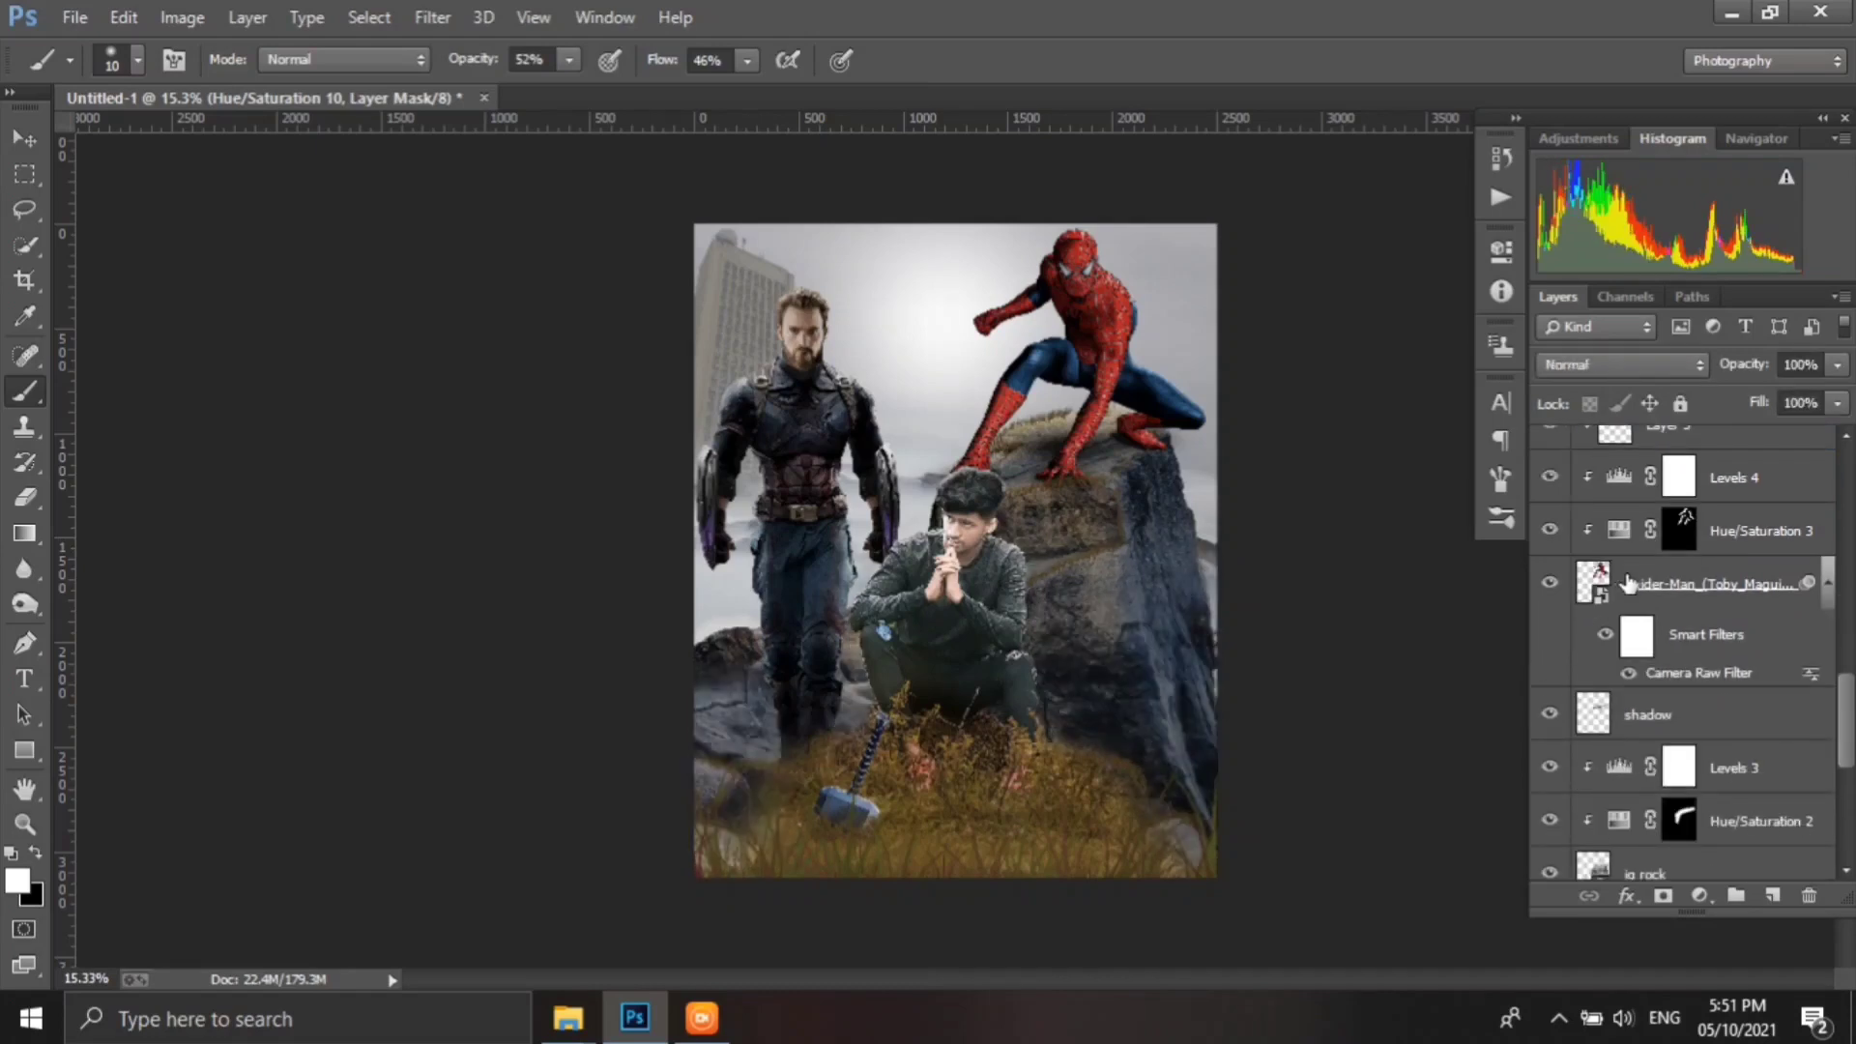
{"action": "left_click", "coordinate": [1702, 581]}
{"action": "left_click", "coordinate": [1699, 895]}
{"action": "left_click", "coordinate": [1717, 571]}
{"action": "left_click", "coordinate": [1339, 317]}
{"action": "left_click", "coordinate": [1285, 377]}
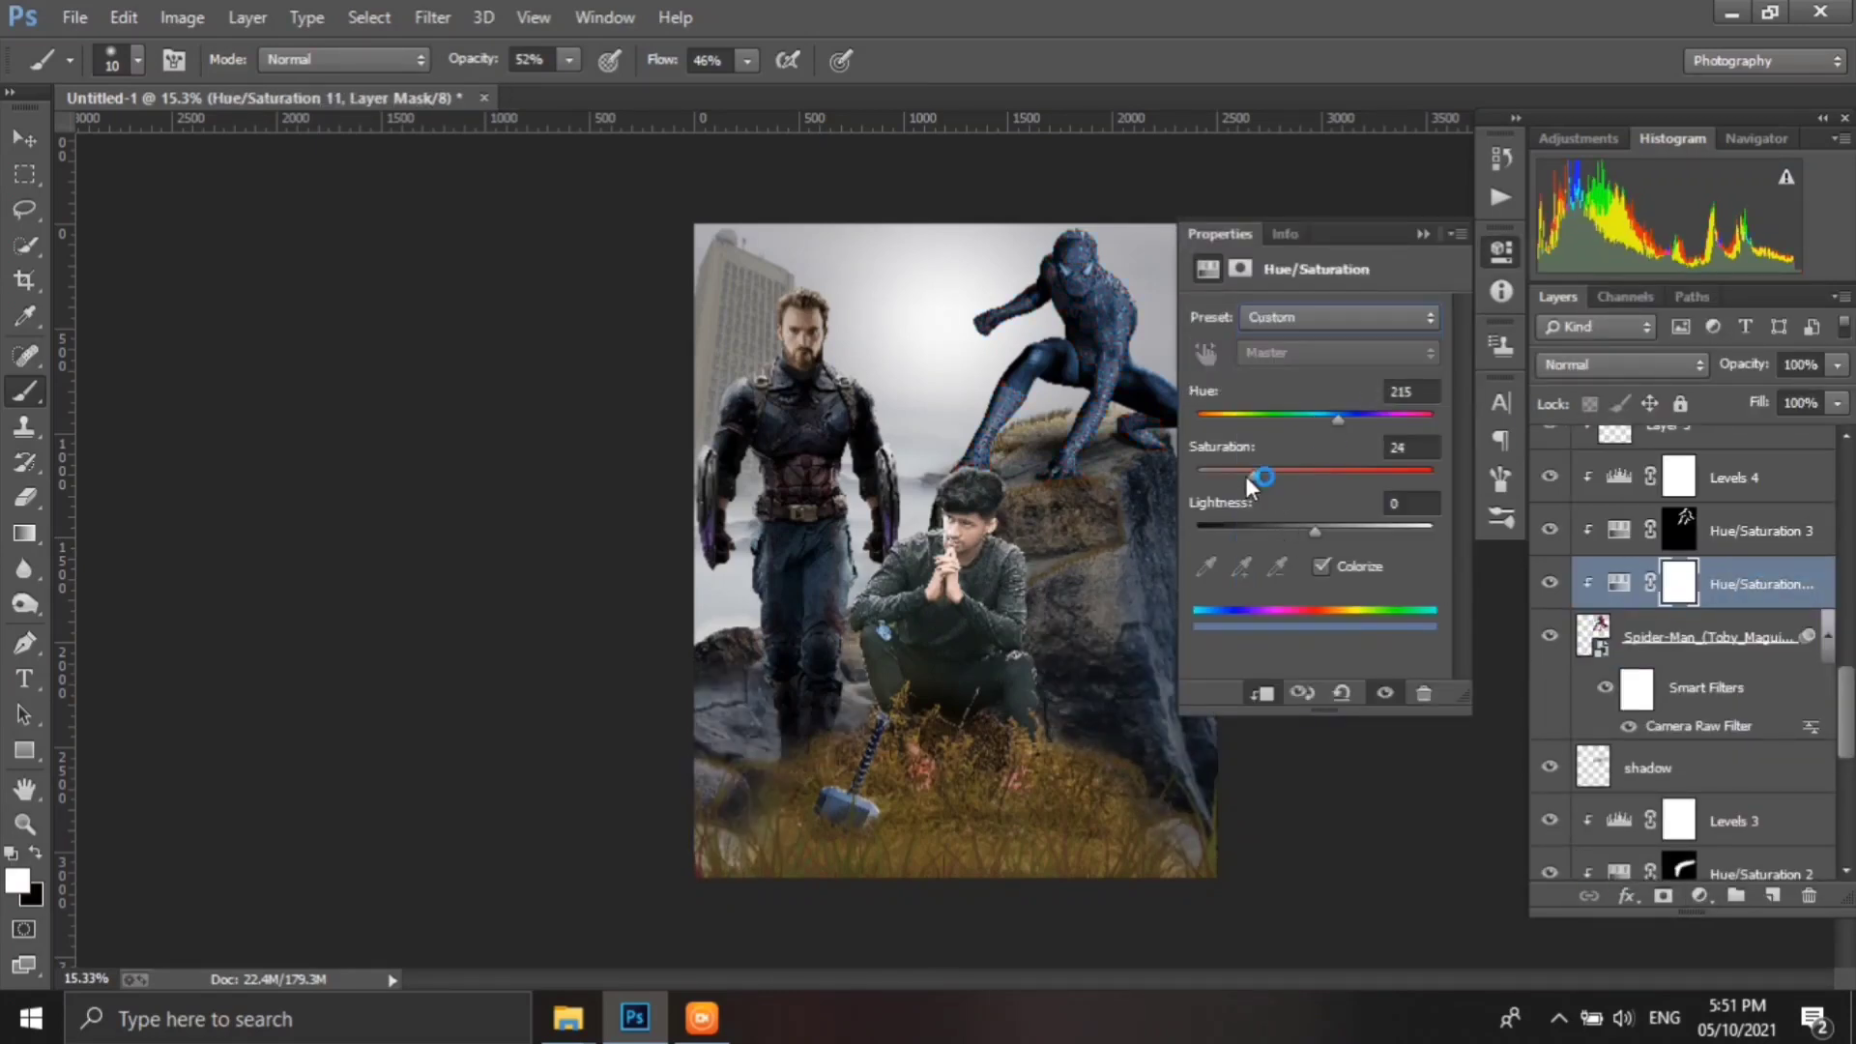
{"action": "left_click_drag", "start_coordinate": [1245, 476], "coordinate": [1197, 476]}
{"action": "left_click", "coordinate": [1605, 364]}
{"action": "left_click", "coordinate": [1597, 274]}
{"action": "left_click", "coordinate": [1422, 234]}
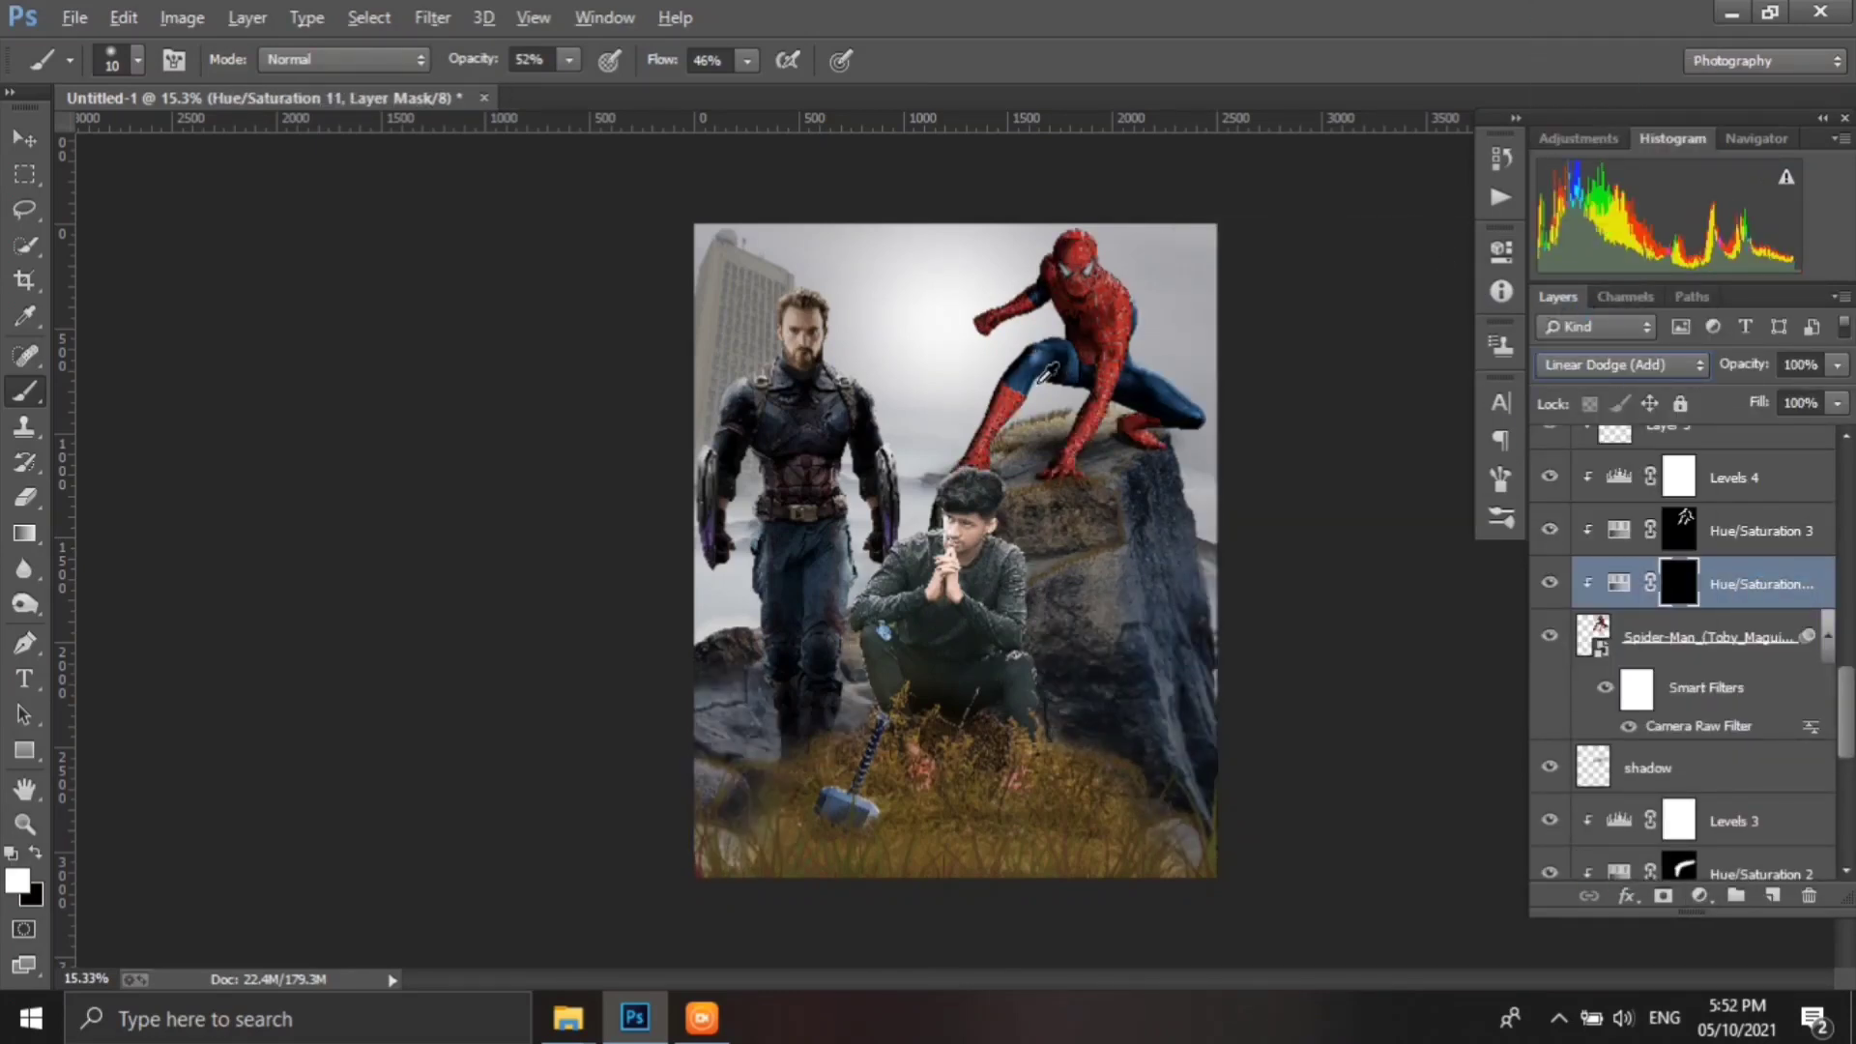
- Paint the mask to brighten the web lines near Spider-Man's foot and along his leg
{"action": "scroll", "coordinate": [618, 570], "scroll_direction": "up", "scroll_amount": 3}
{"action": "scroll", "coordinate": [619, 570], "scroll_direction": "up", "scroll_amount": 2}
{"action": "scroll", "coordinate": [618, 570], "scroll_direction": "up", "scroll_amount": 3}
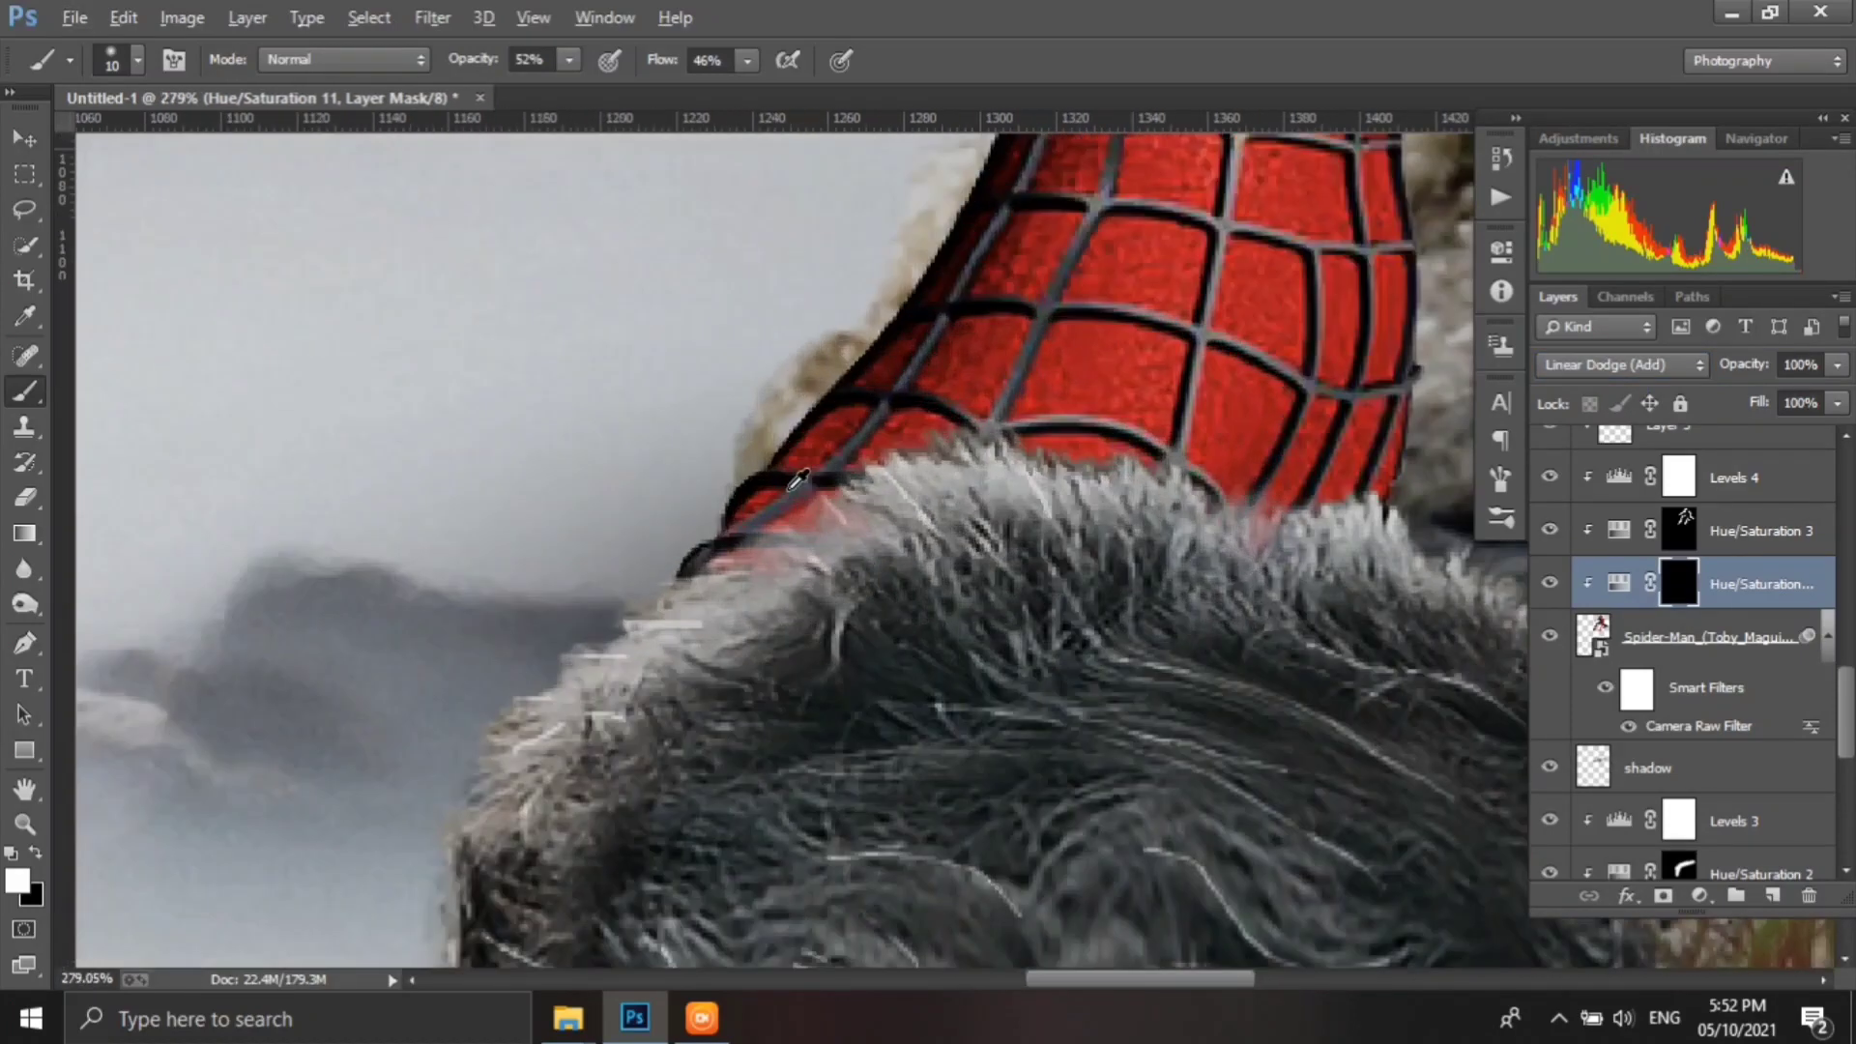
{"action": "scroll", "coordinate": [618, 570], "scroll_direction": "up", "scroll_amount": 2}
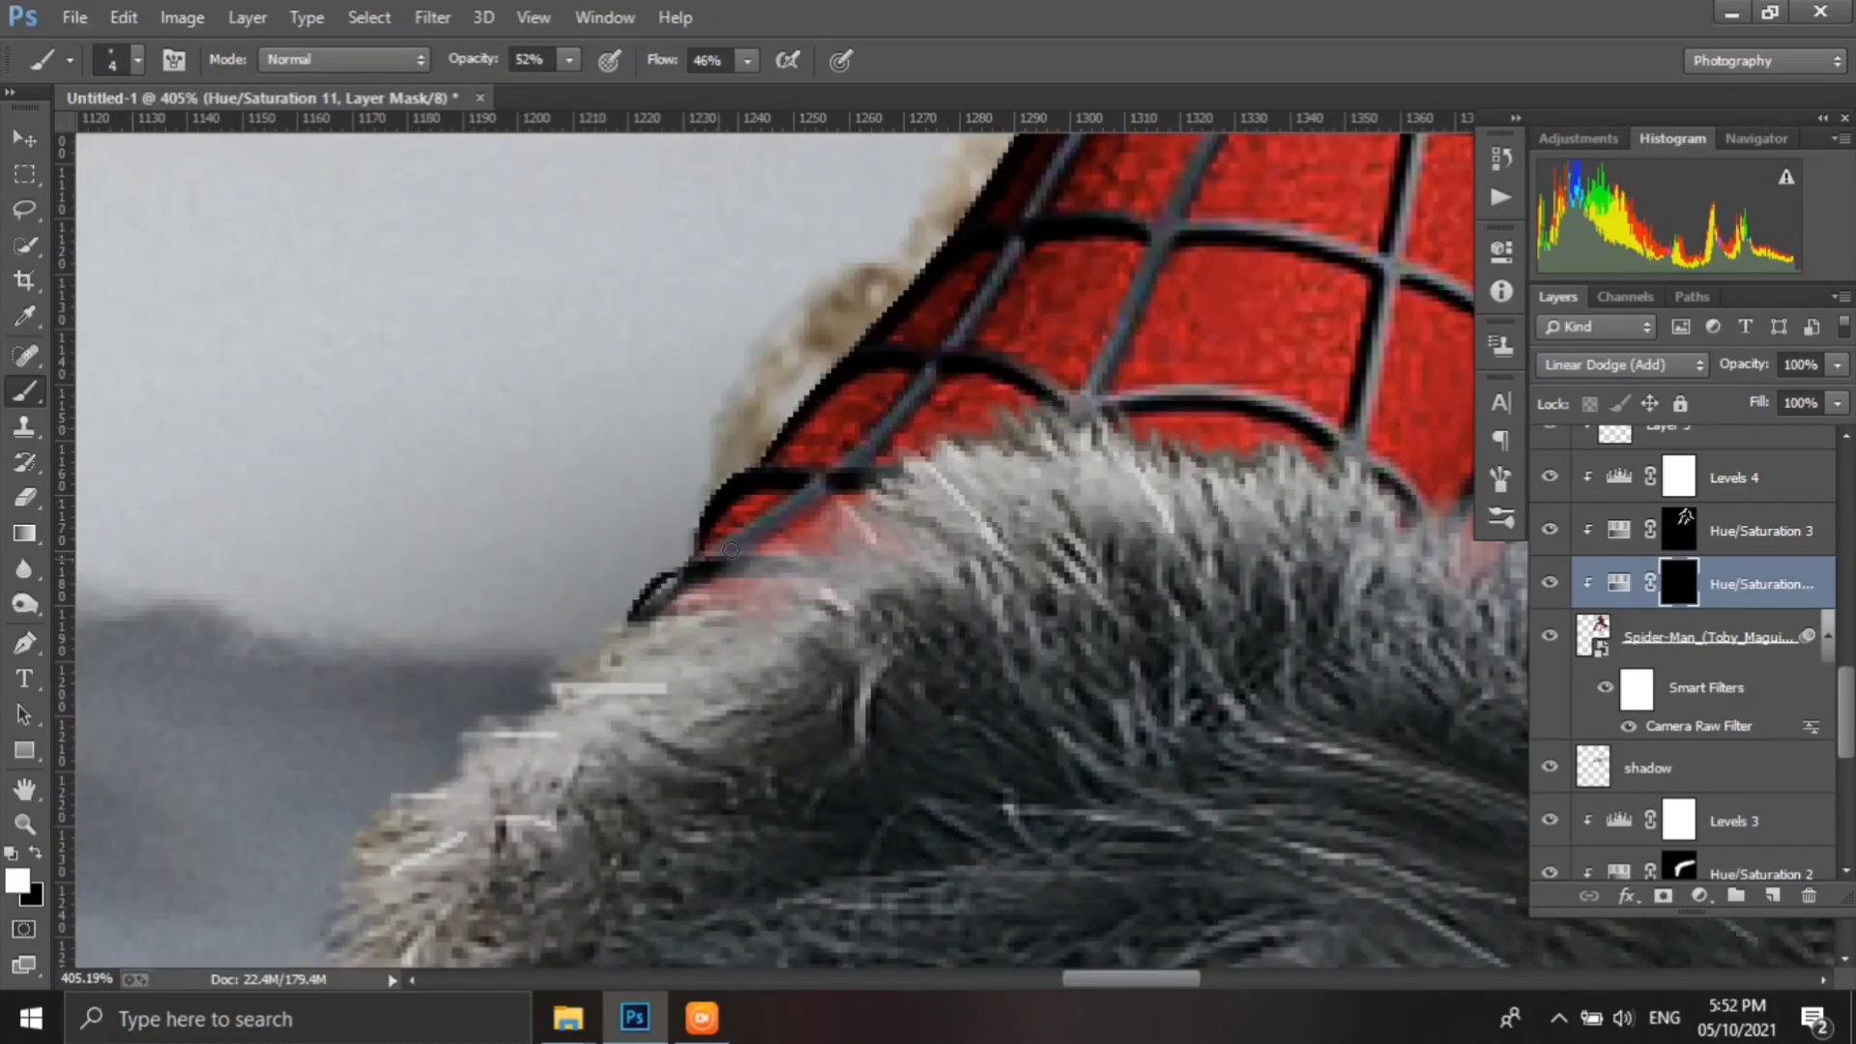
{"action": "scroll", "coordinate": [1033, 567], "scroll_direction": "up", "scroll_amount": 3}
{"action": "left_click_drag", "start_coordinate": [1155, 426], "coordinate": [1242, 256]}
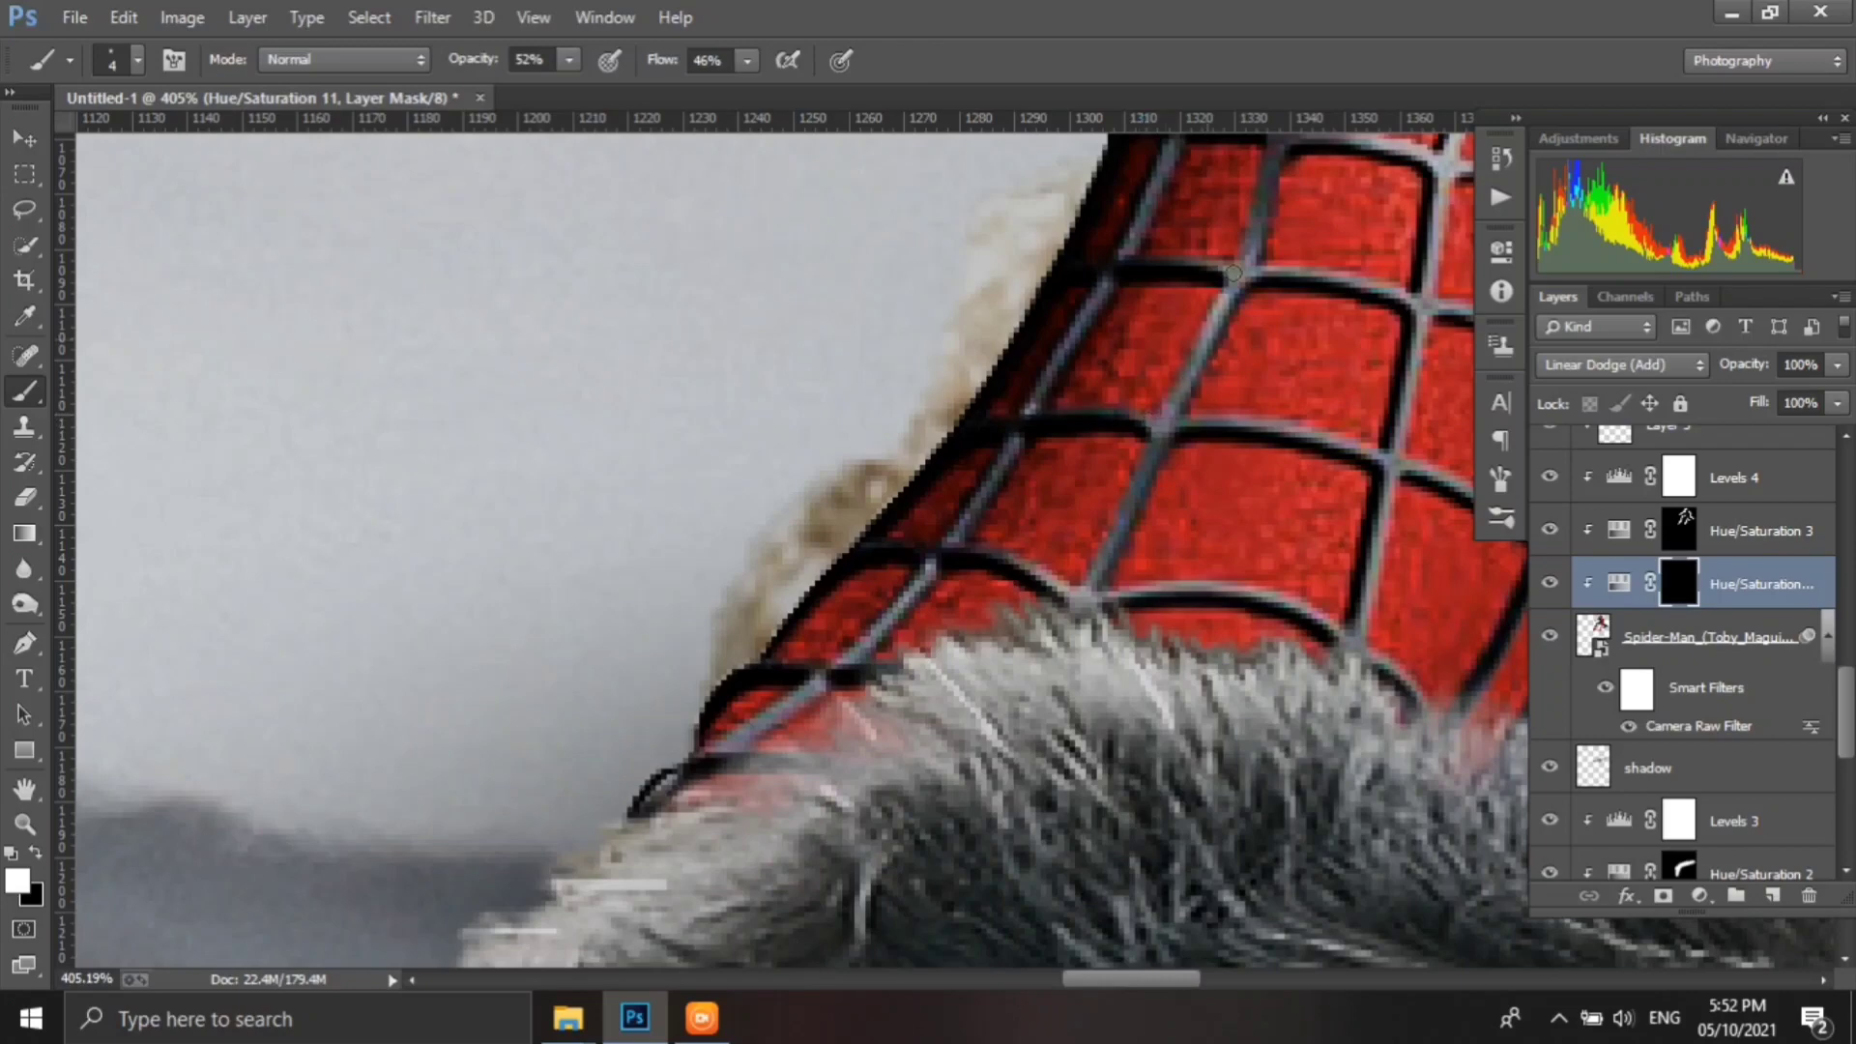
{"action": "mouse_move", "coordinate": [1039, 425]}
{"action": "left_mouse_down"}
{"action": "mouse_move", "coordinate": [1111, 266]}
{"action": "mouse_move", "coordinate": [986, 478]}
{"action": "left_mouse_up"}
{"action": "left_click_drag", "start_coordinate": [1224, 647], "coordinate": [909, 630]}
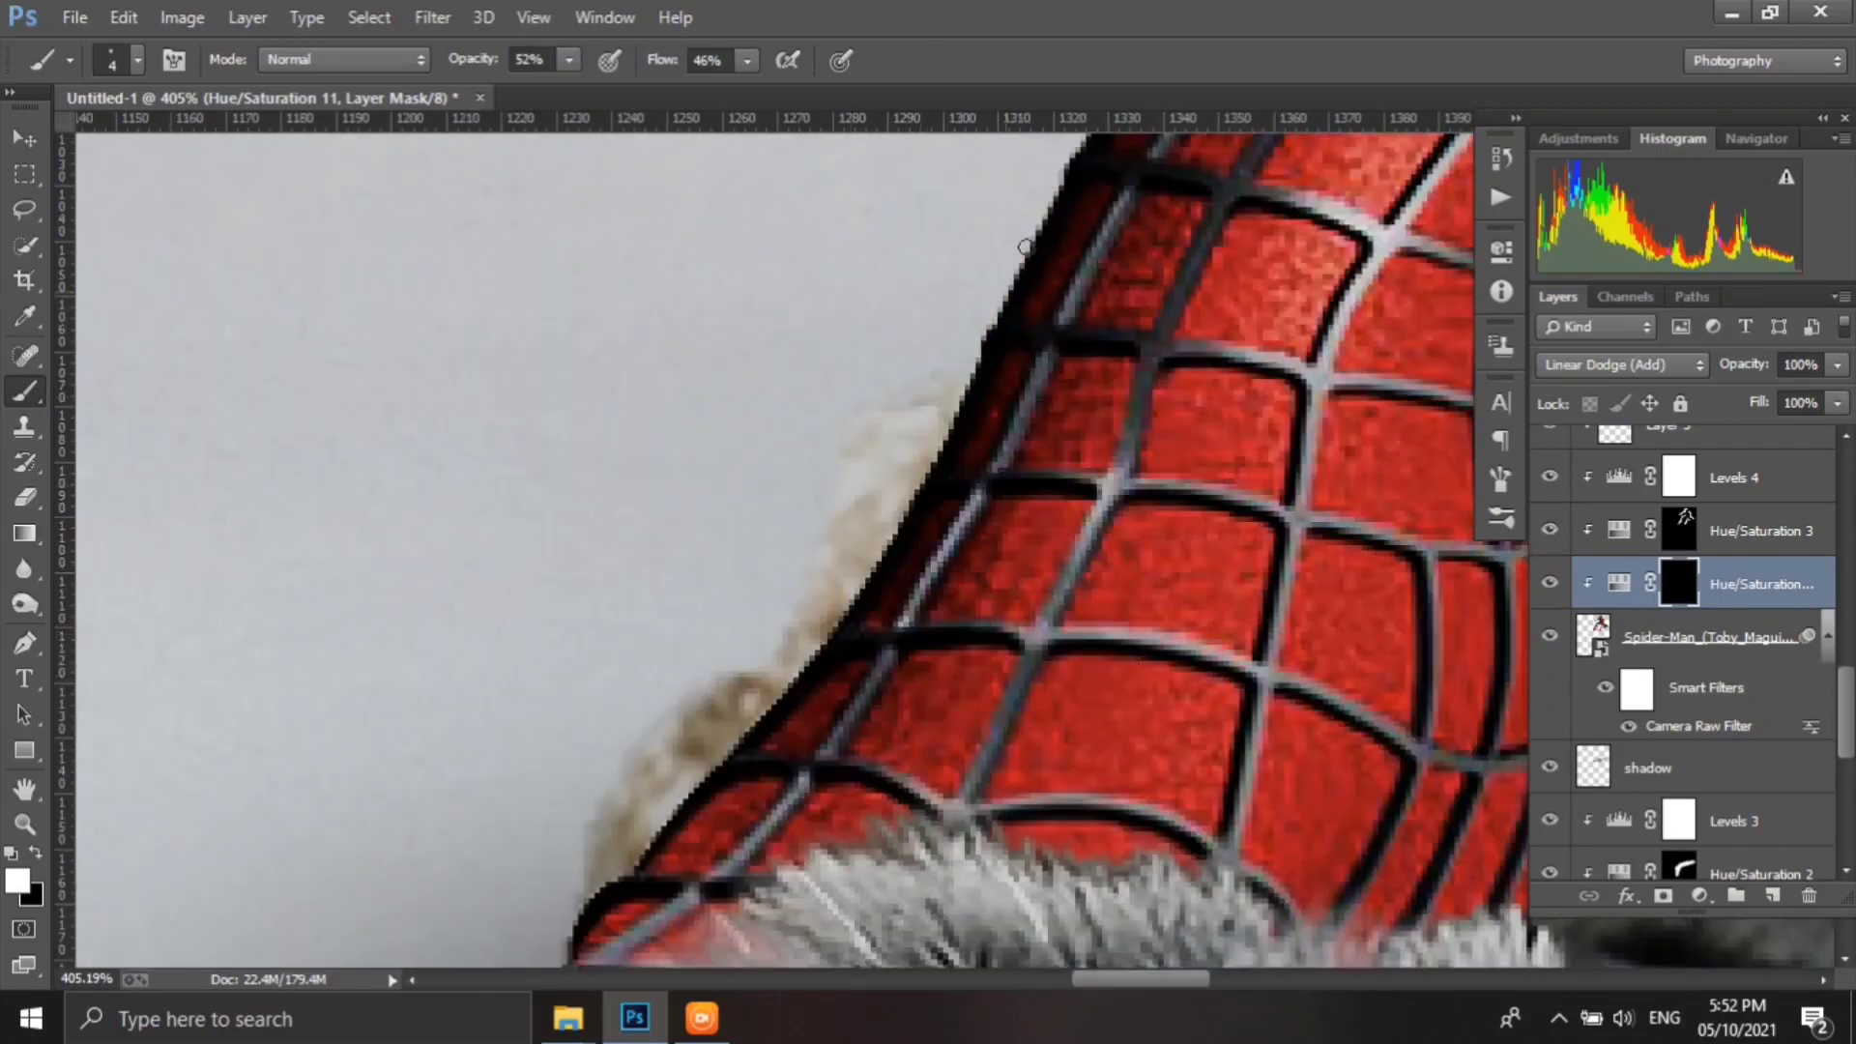
{"action": "mouse_move", "coordinate": [1314, 367]}
{"action": "left_mouse_down"}
{"action": "mouse_move", "coordinate": [1058, 334]}
{"action": "mouse_move", "coordinate": [1101, 506]}
{"action": "left_mouse_up"}
{"action": "left_click_drag", "start_coordinate": [1047, 341], "coordinate": [1112, 406]}
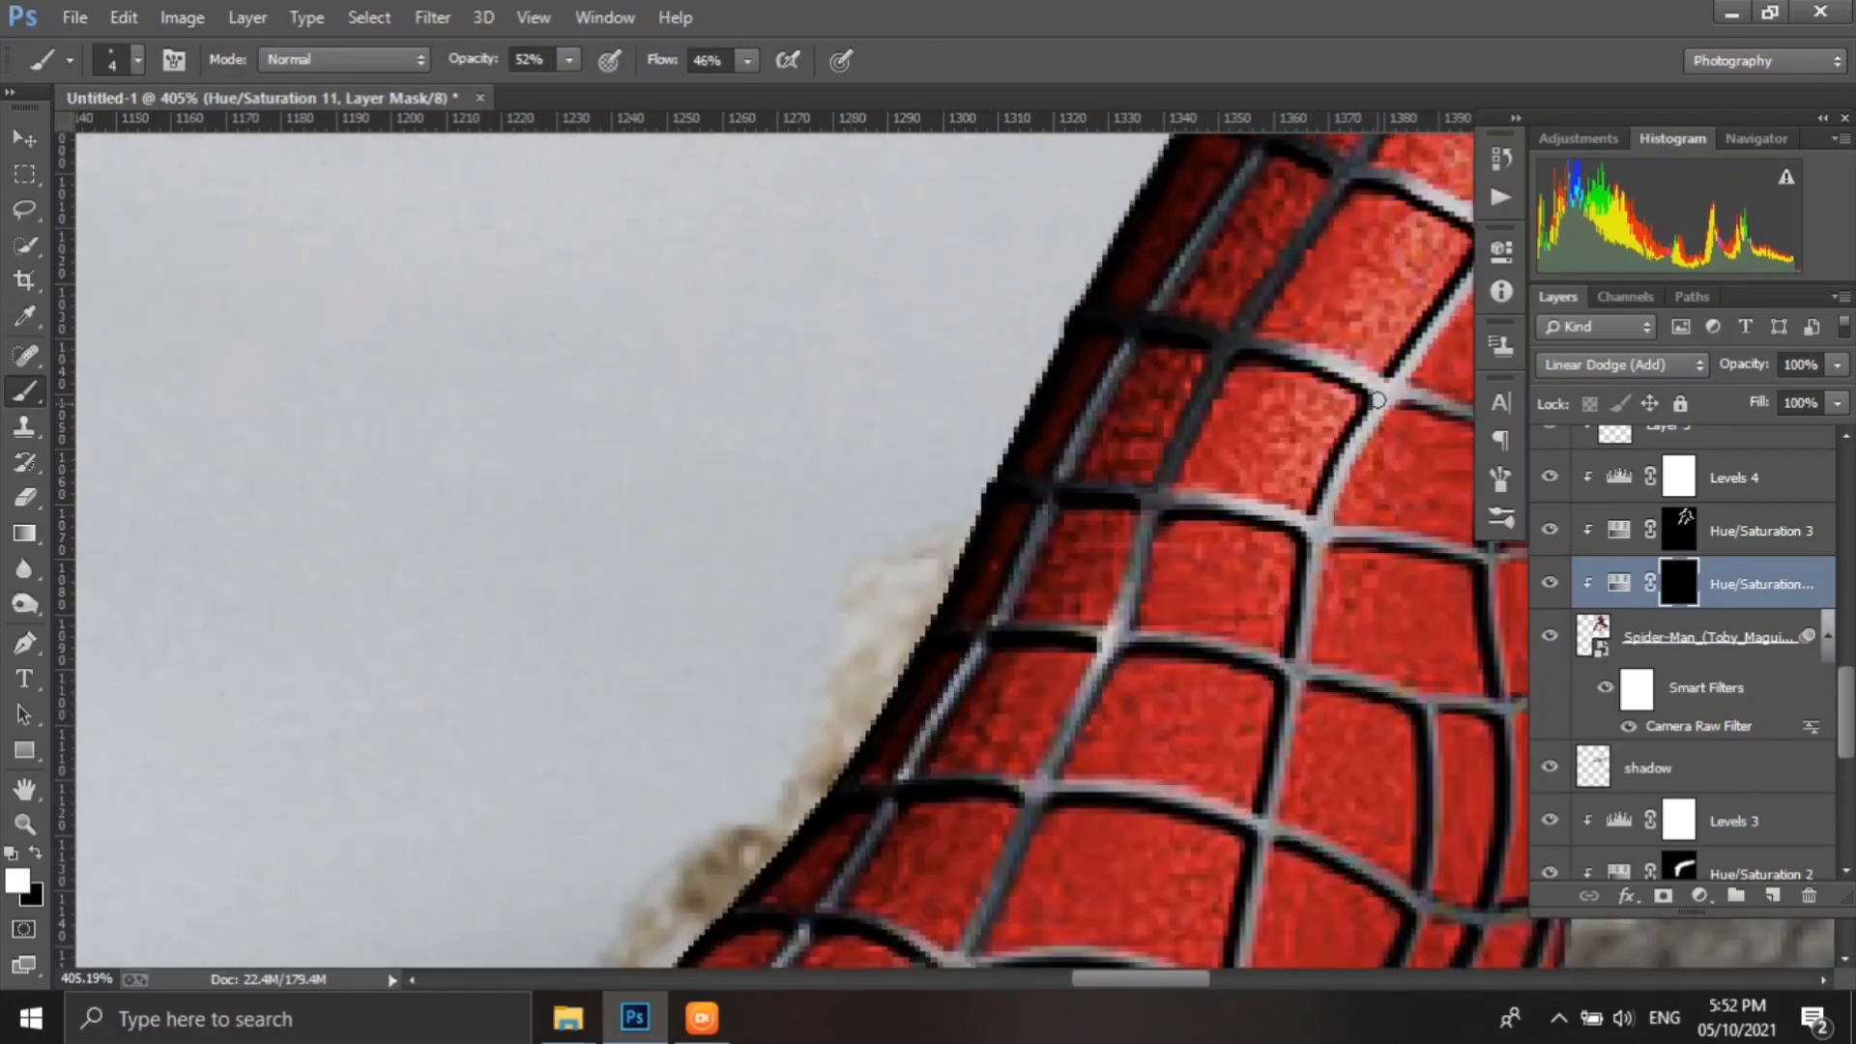
{"action": "left_click_drag", "start_coordinate": [1382, 329], "coordinate": [1184, 406]}
{"action": "left_click_drag", "start_coordinate": [1112, 270], "coordinate": [1233, 488]}
{"action": "left_click_drag", "start_coordinate": [1228, 348], "coordinate": [1359, 159]}
{"action": "left_click_drag", "start_coordinate": [1358, 160], "coordinate": [1177, 449]}
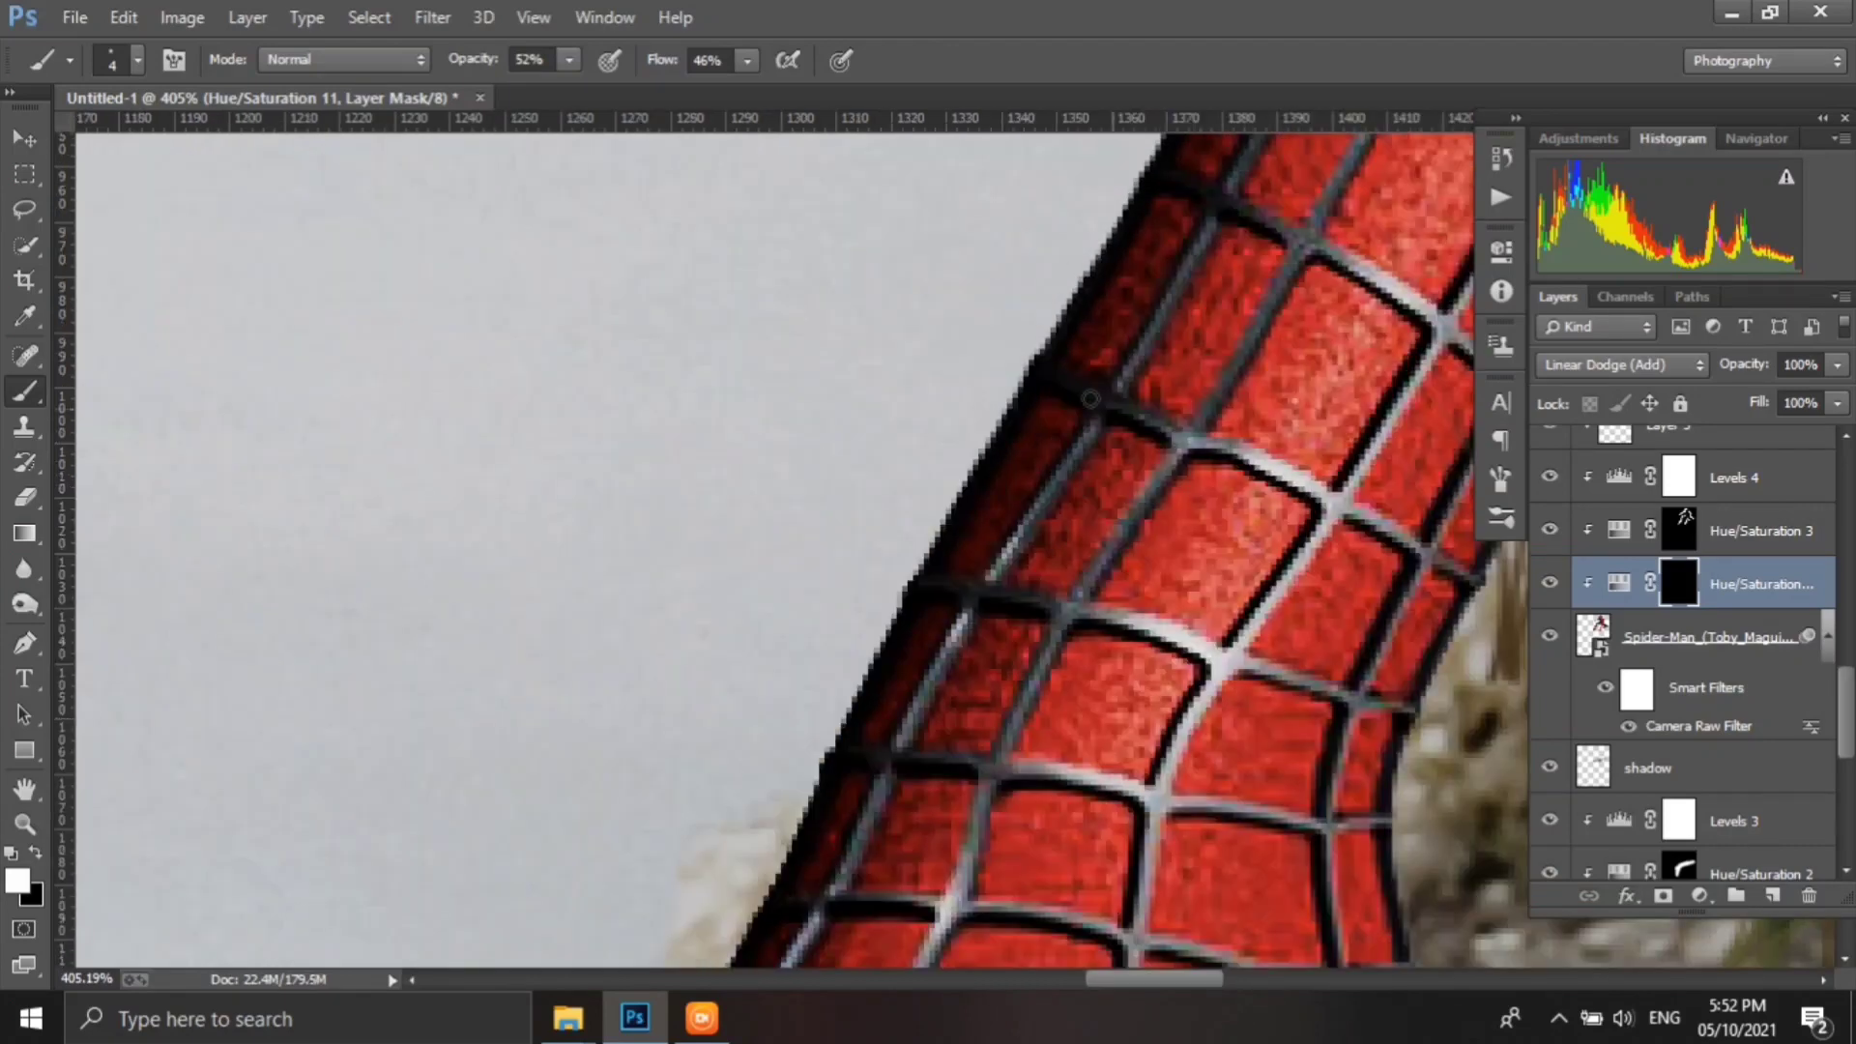
{"action": "left_click_drag", "start_coordinate": [1059, 445], "coordinate": [981, 625]}
{"action": "left_click_drag", "start_coordinate": [1252, 198], "coordinate": [1102, 618]}
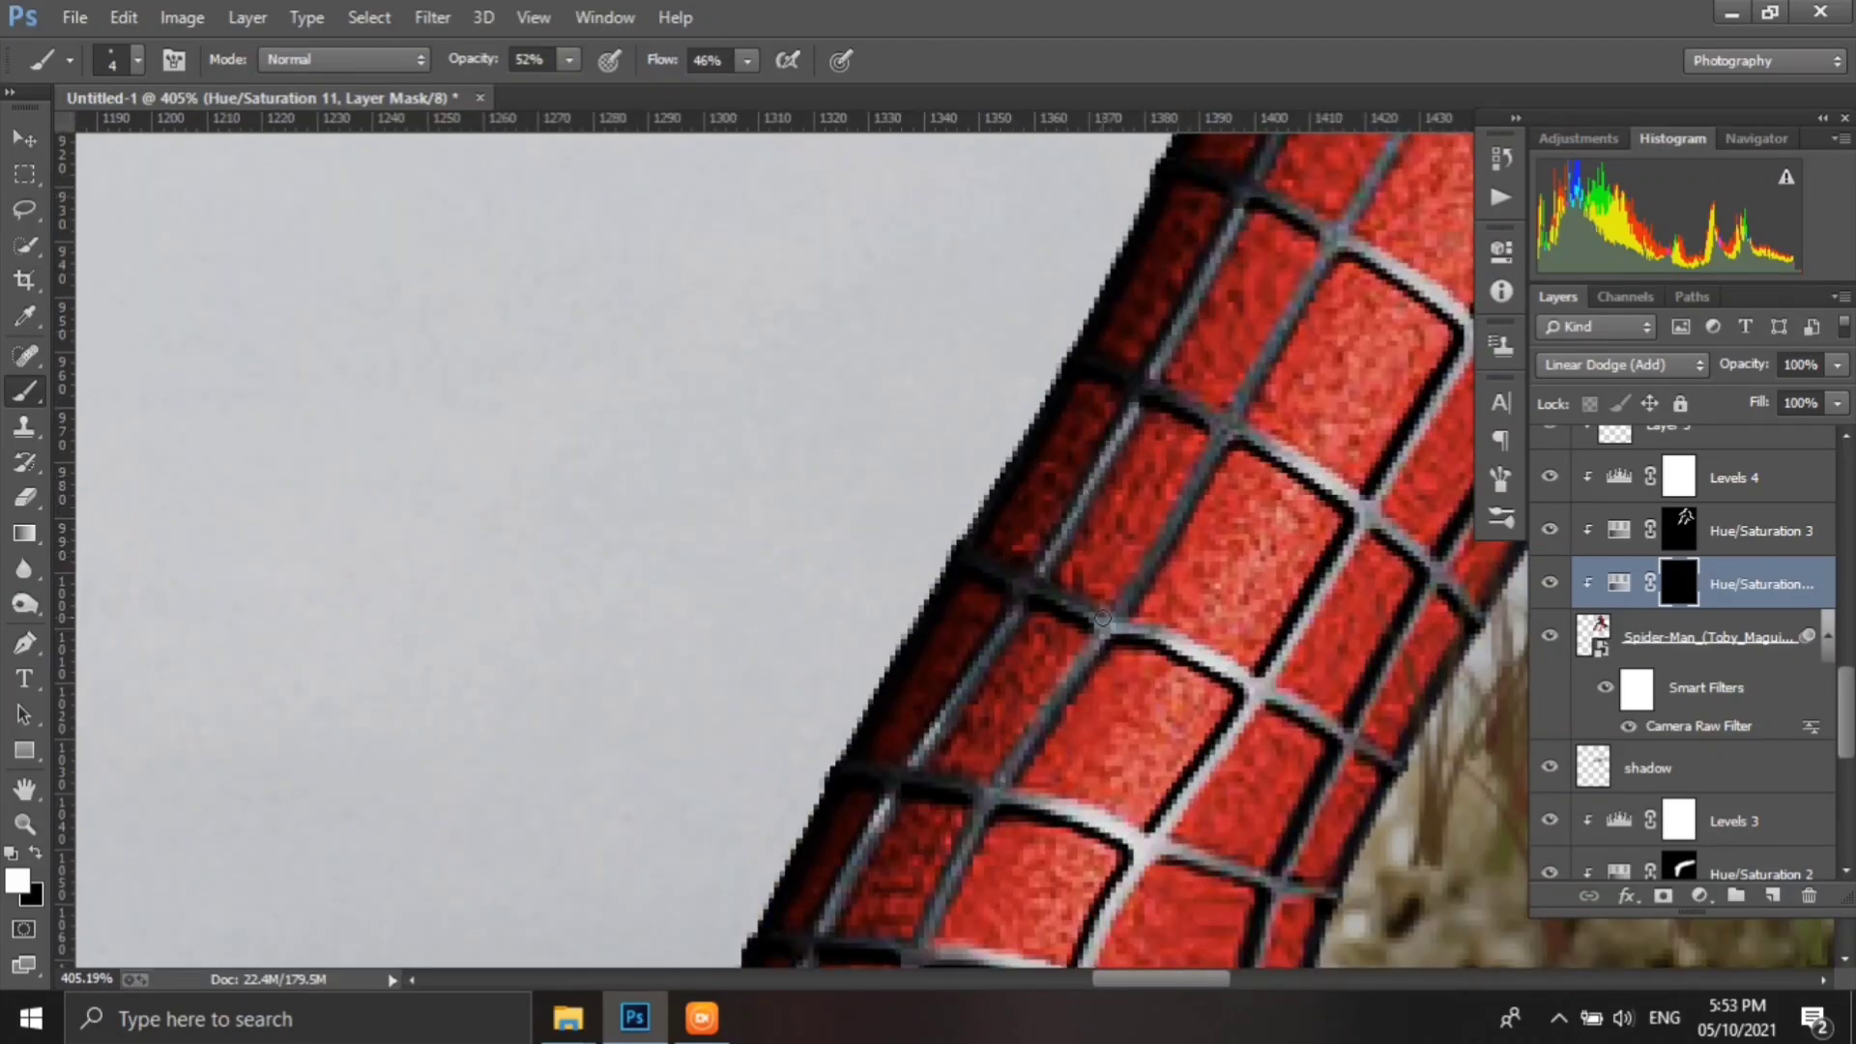
{"action": "left_click_drag", "start_coordinate": [1332, 522], "coordinate": [1127, 373]}
{"action": "left_click_drag", "start_coordinate": [1341, 230], "coordinate": [1112, 606]}
- Brighten the diagonal and crossing web lines further up the leg toward the blue section
{"action": "scroll", "coordinate": [1112, 606], "scroll_direction": "up", "scroll_amount": 3}
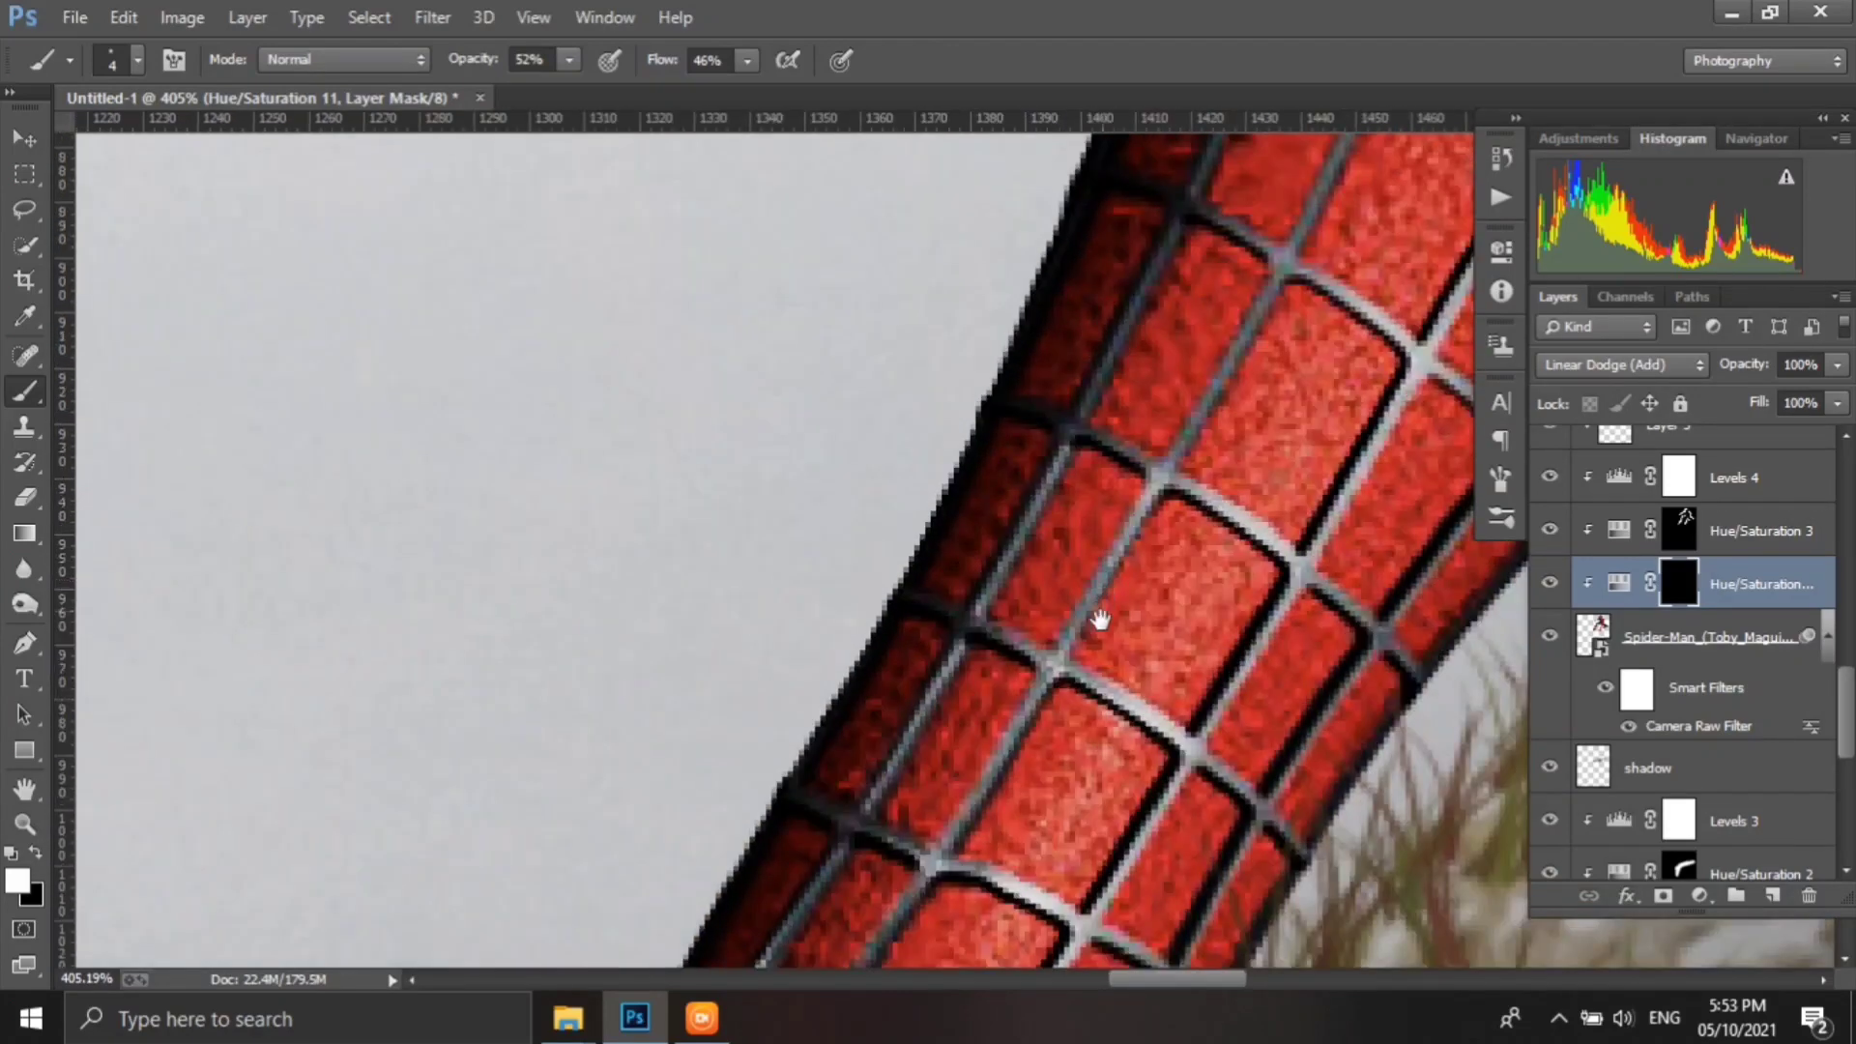
{"action": "scroll", "coordinate": [1284, 590], "scroll_direction": "right", "scroll_amount": 2}
{"action": "left_click_drag", "start_coordinate": [1284, 590], "coordinate": [1005, 387]}
{"action": "mouse_move", "coordinate": [1271, 242]}
{"action": "left_mouse_down"}
{"action": "mouse_move", "coordinate": [1157, 519]}
{"action": "mouse_move", "coordinate": [928, 710]}
{"action": "left_mouse_up"}
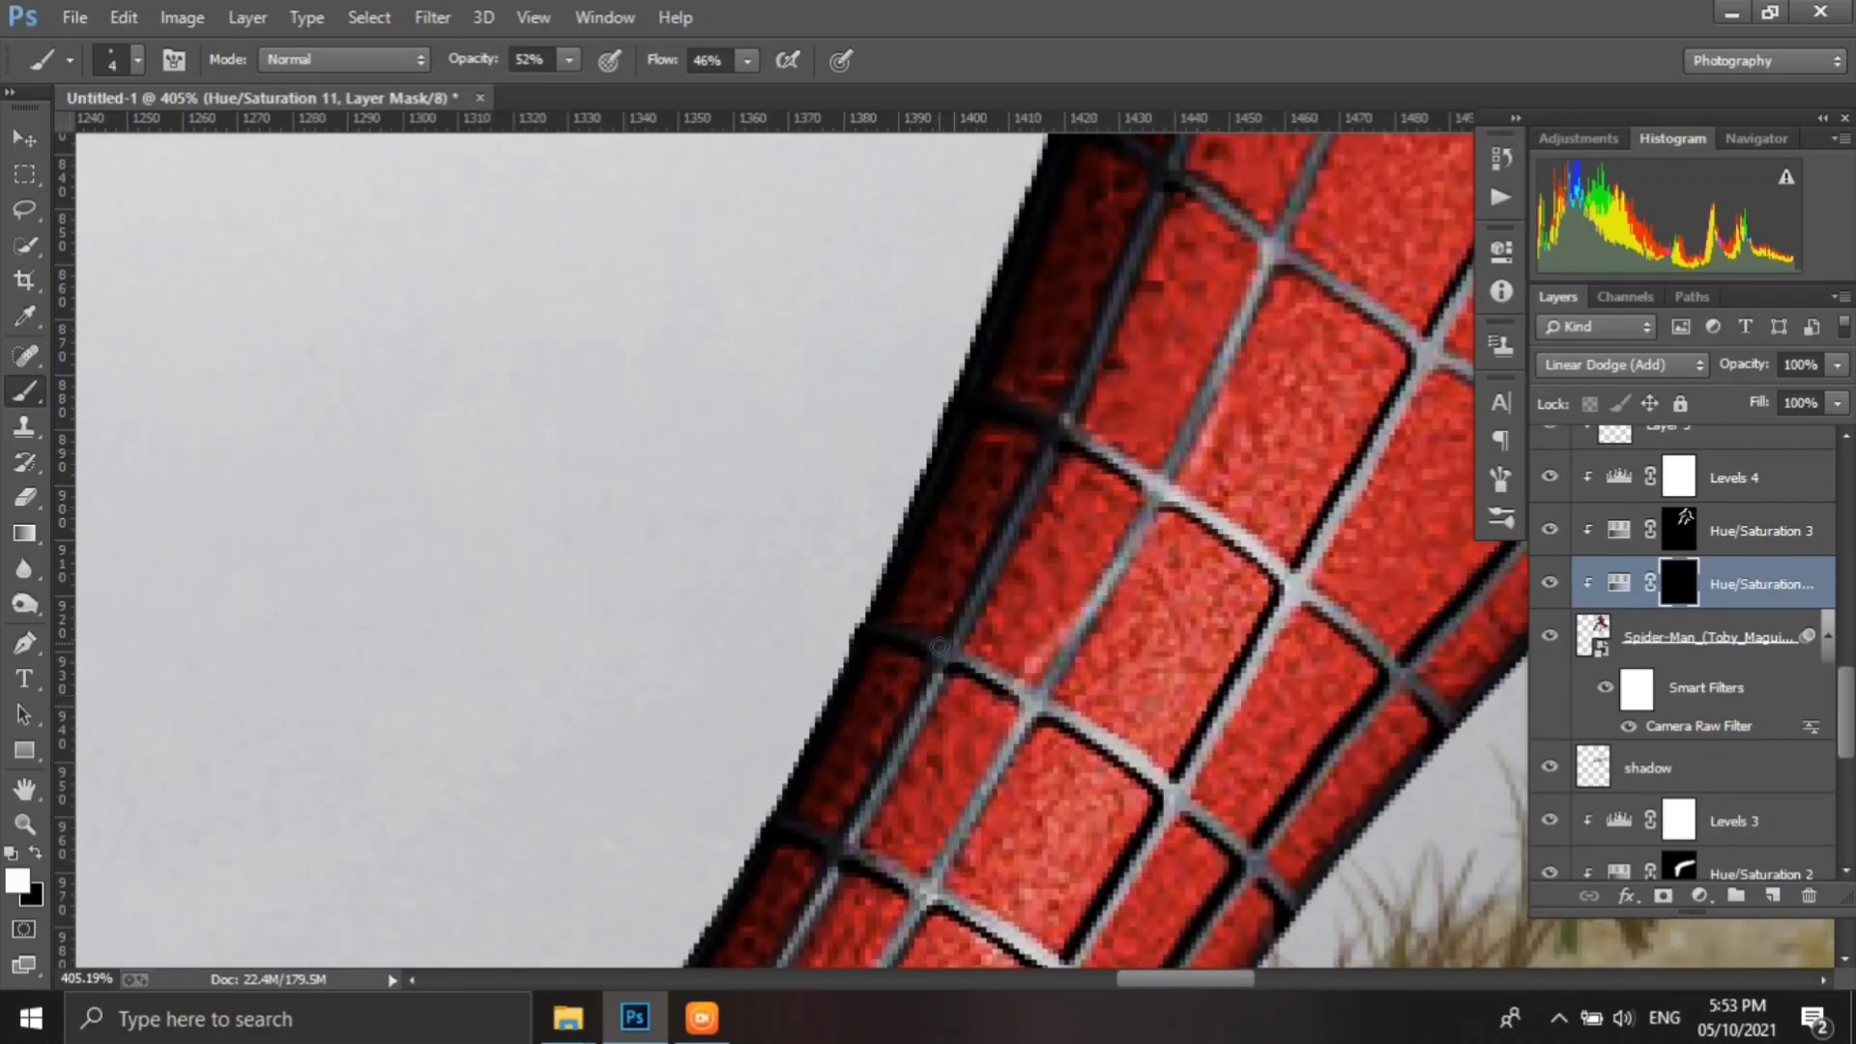
{"action": "mouse_move", "coordinate": [947, 647]}
{"action": "left_mouse_down"}
{"action": "mouse_move", "coordinate": [1174, 177]}
{"action": "mouse_move", "coordinate": [884, 517]}
{"action": "left_mouse_up"}
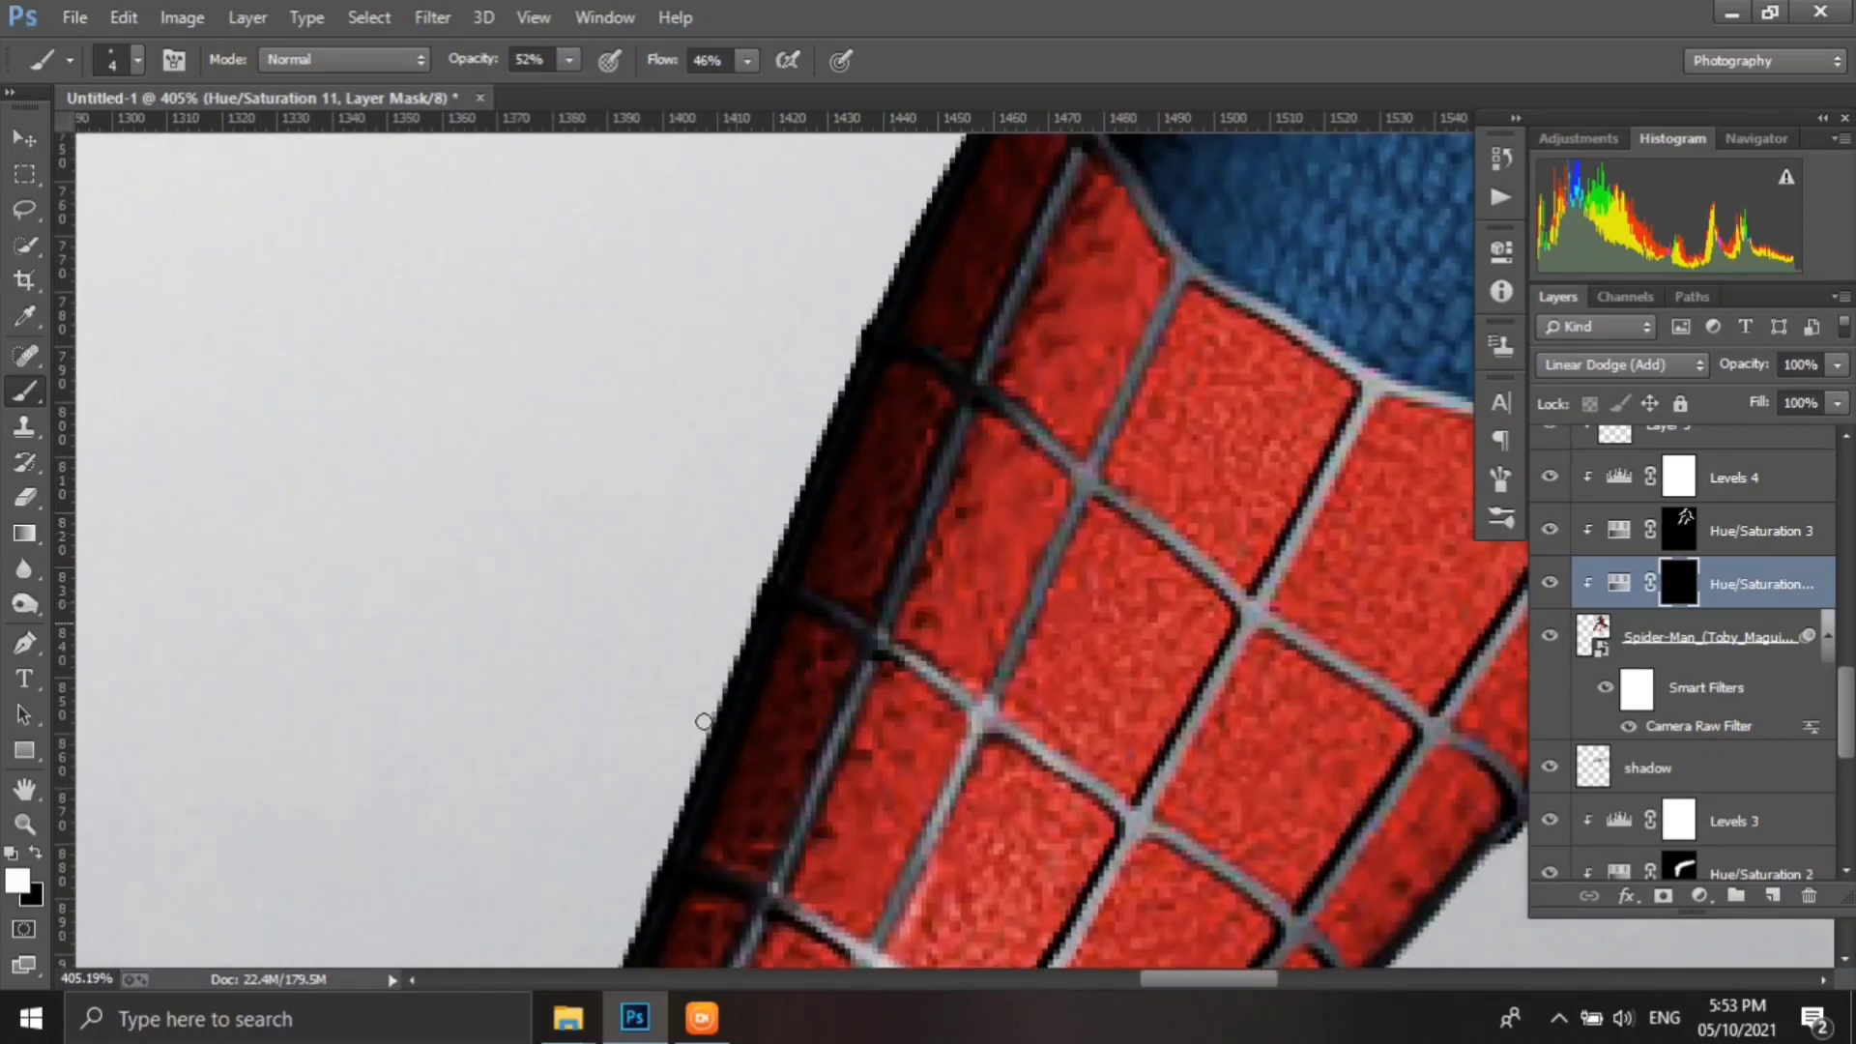
{"action": "left_click_drag", "start_coordinate": [1129, 502], "coordinate": [986, 394]}
{"action": "mouse_move", "coordinate": [1195, 263]}
{"action": "left_mouse_down"}
{"action": "mouse_move", "coordinate": [1083, 474]}
{"action": "mouse_move", "coordinate": [986, 727]}
{"action": "left_mouse_up"}
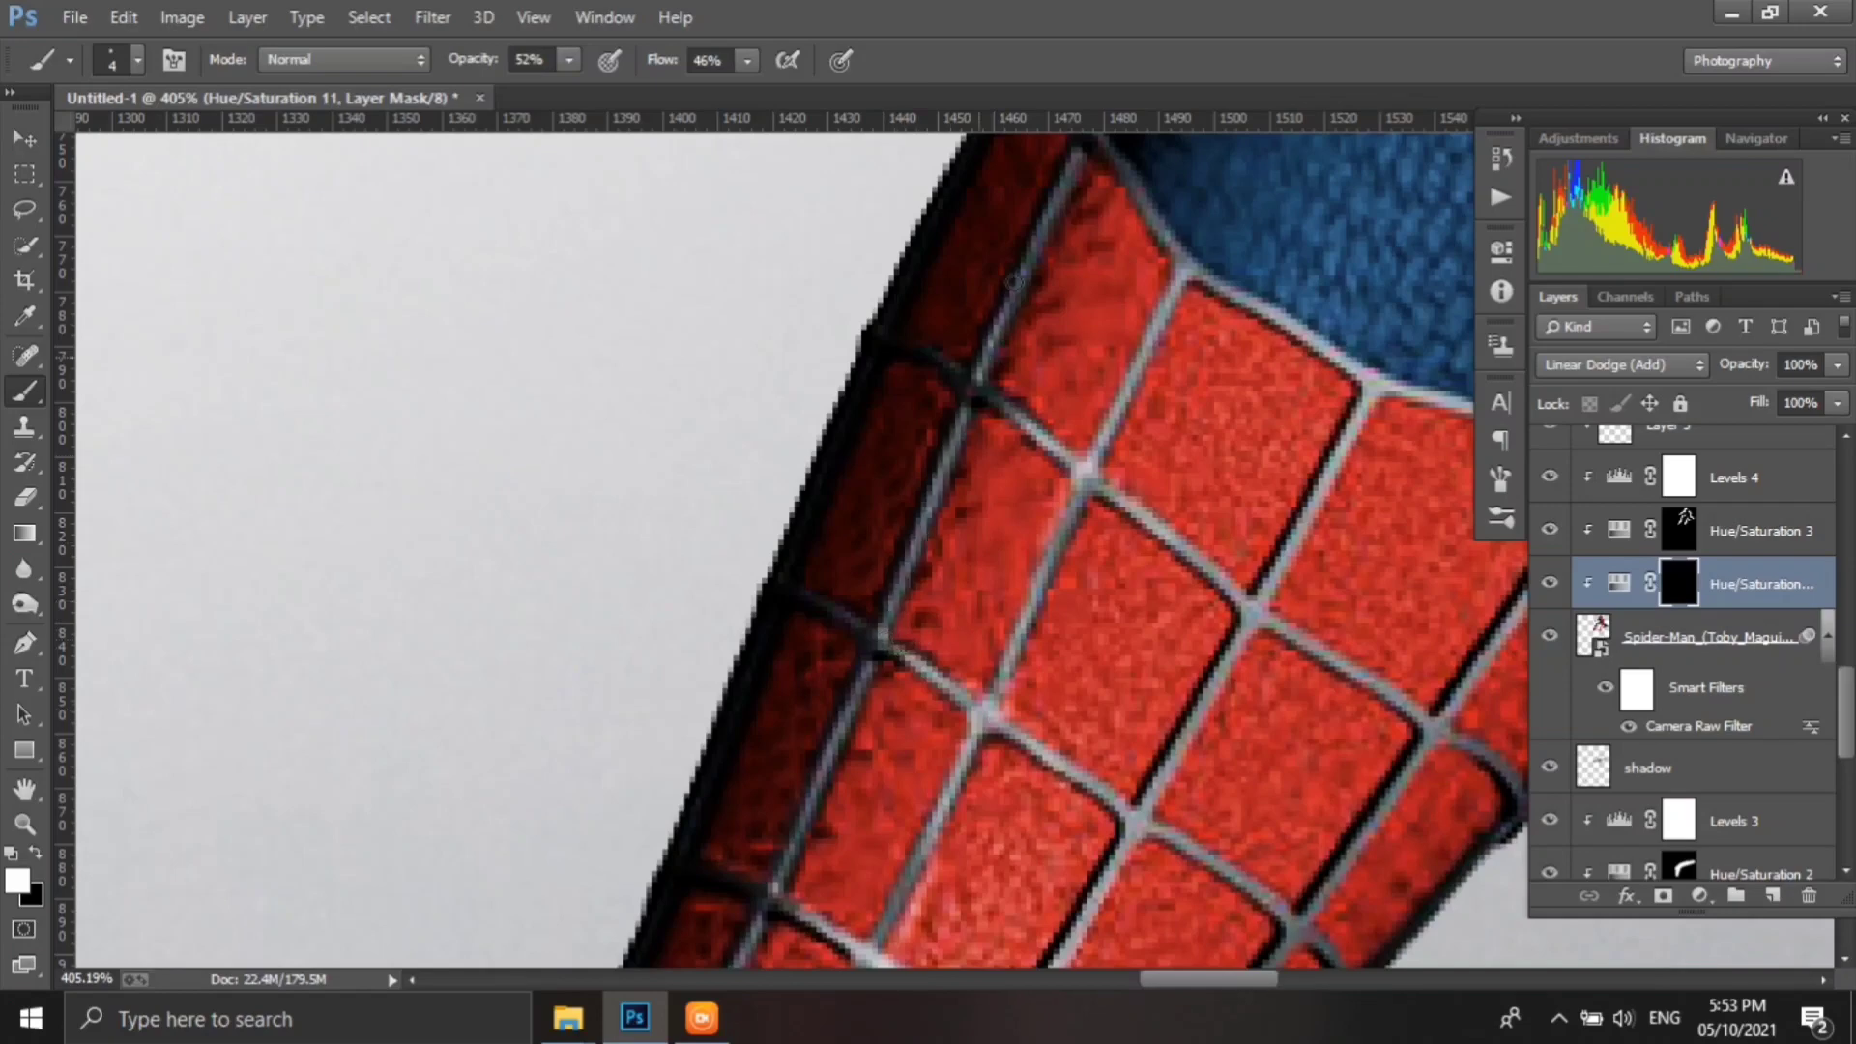
{"action": "left_click_drag", "start_coordinate": [885, 629], "coordinate": [1108, 139]}
{"action": "left_click_drag", "start_coordinate": [1097, 416], "coordinate": [1073, 672]}
{"action": "mouse_move", "coordinate": [1356, 646]}
{"action": "left_mouse_down"}
{"action": "mouse_move", "coordinate": [1064, 358]}
{"action": "mouse_move", "coordinate": [1049, 280]}
{"action": "left_mouse_up"}
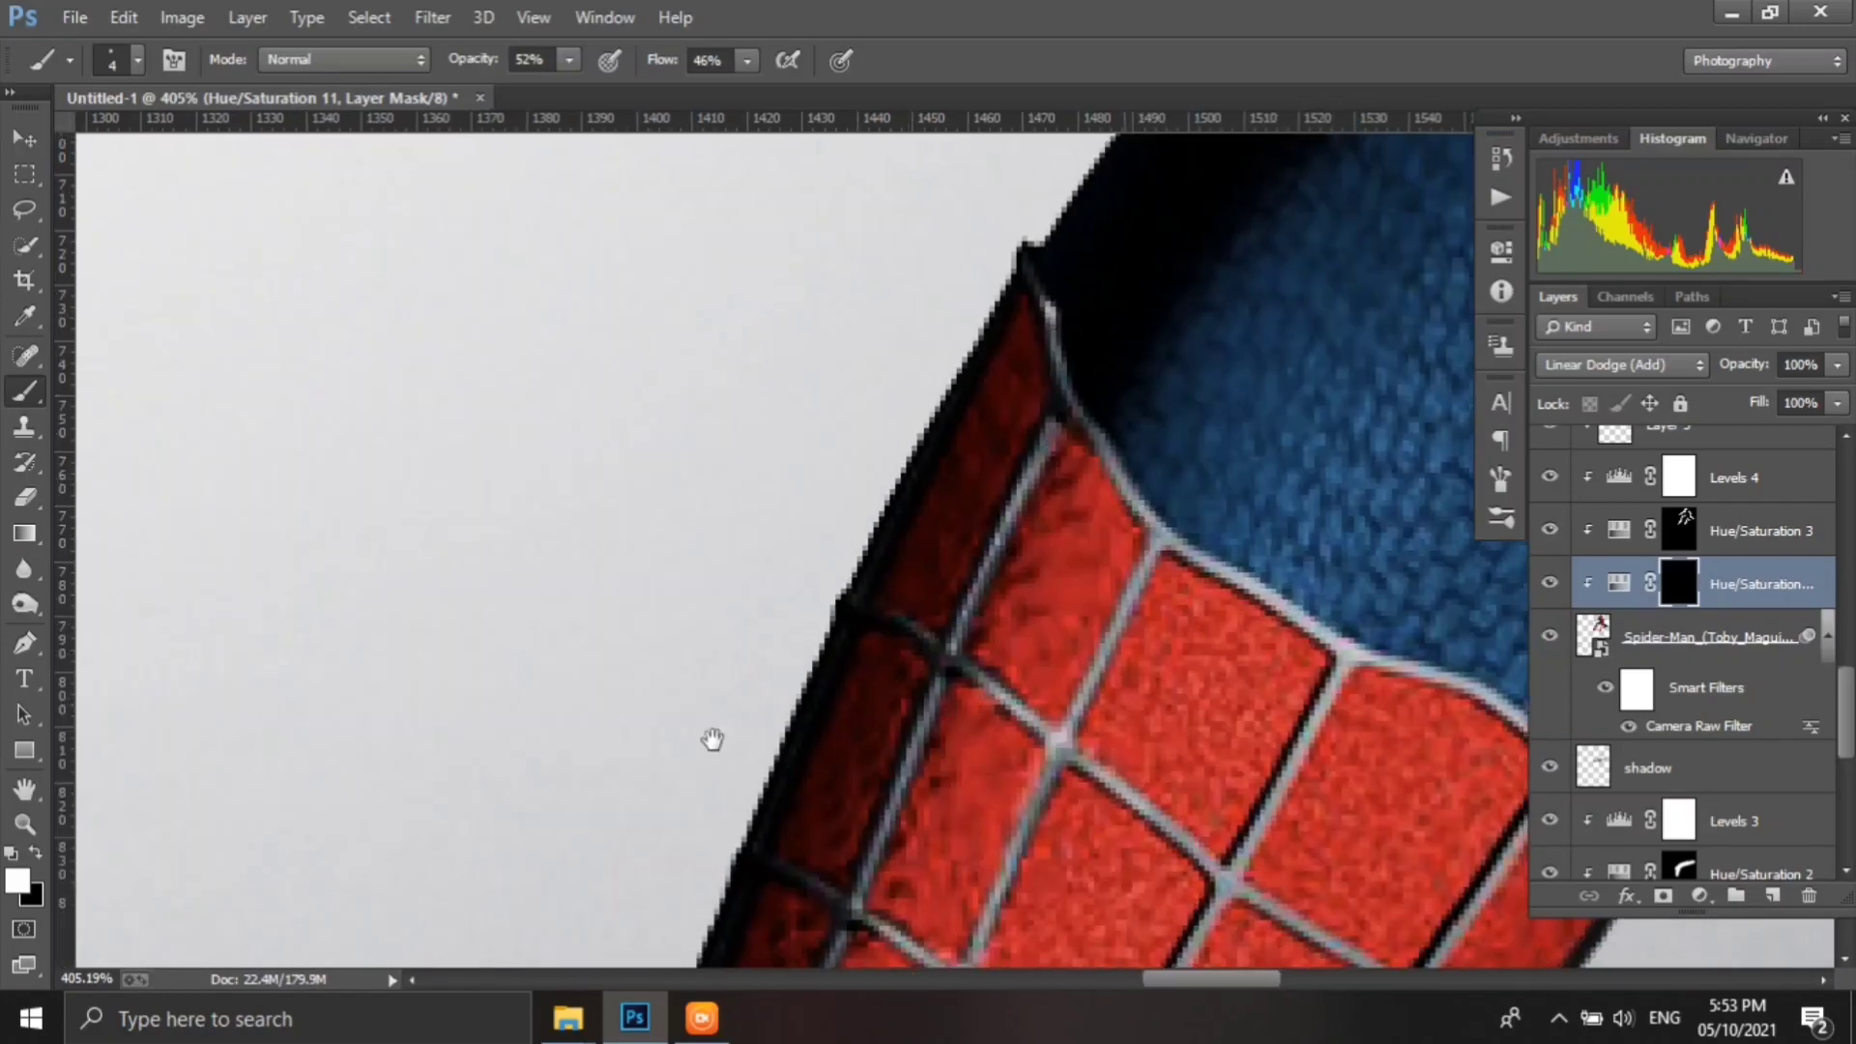
- Brighten the web lines on Spider-Man's arm, fist and mask strands
{"action": "mouse_move", "coordinate": [714, 739]}
{"action": "left_mouse_down"}
{"action": "mouse_move", "coordinate": [677, 580]}
{"action": "mouse_move", "coordinate": [606, 666]}
{"action": "mouse_move", "coordinate": [850, 734]}
{"action": "left_mouse_up"}
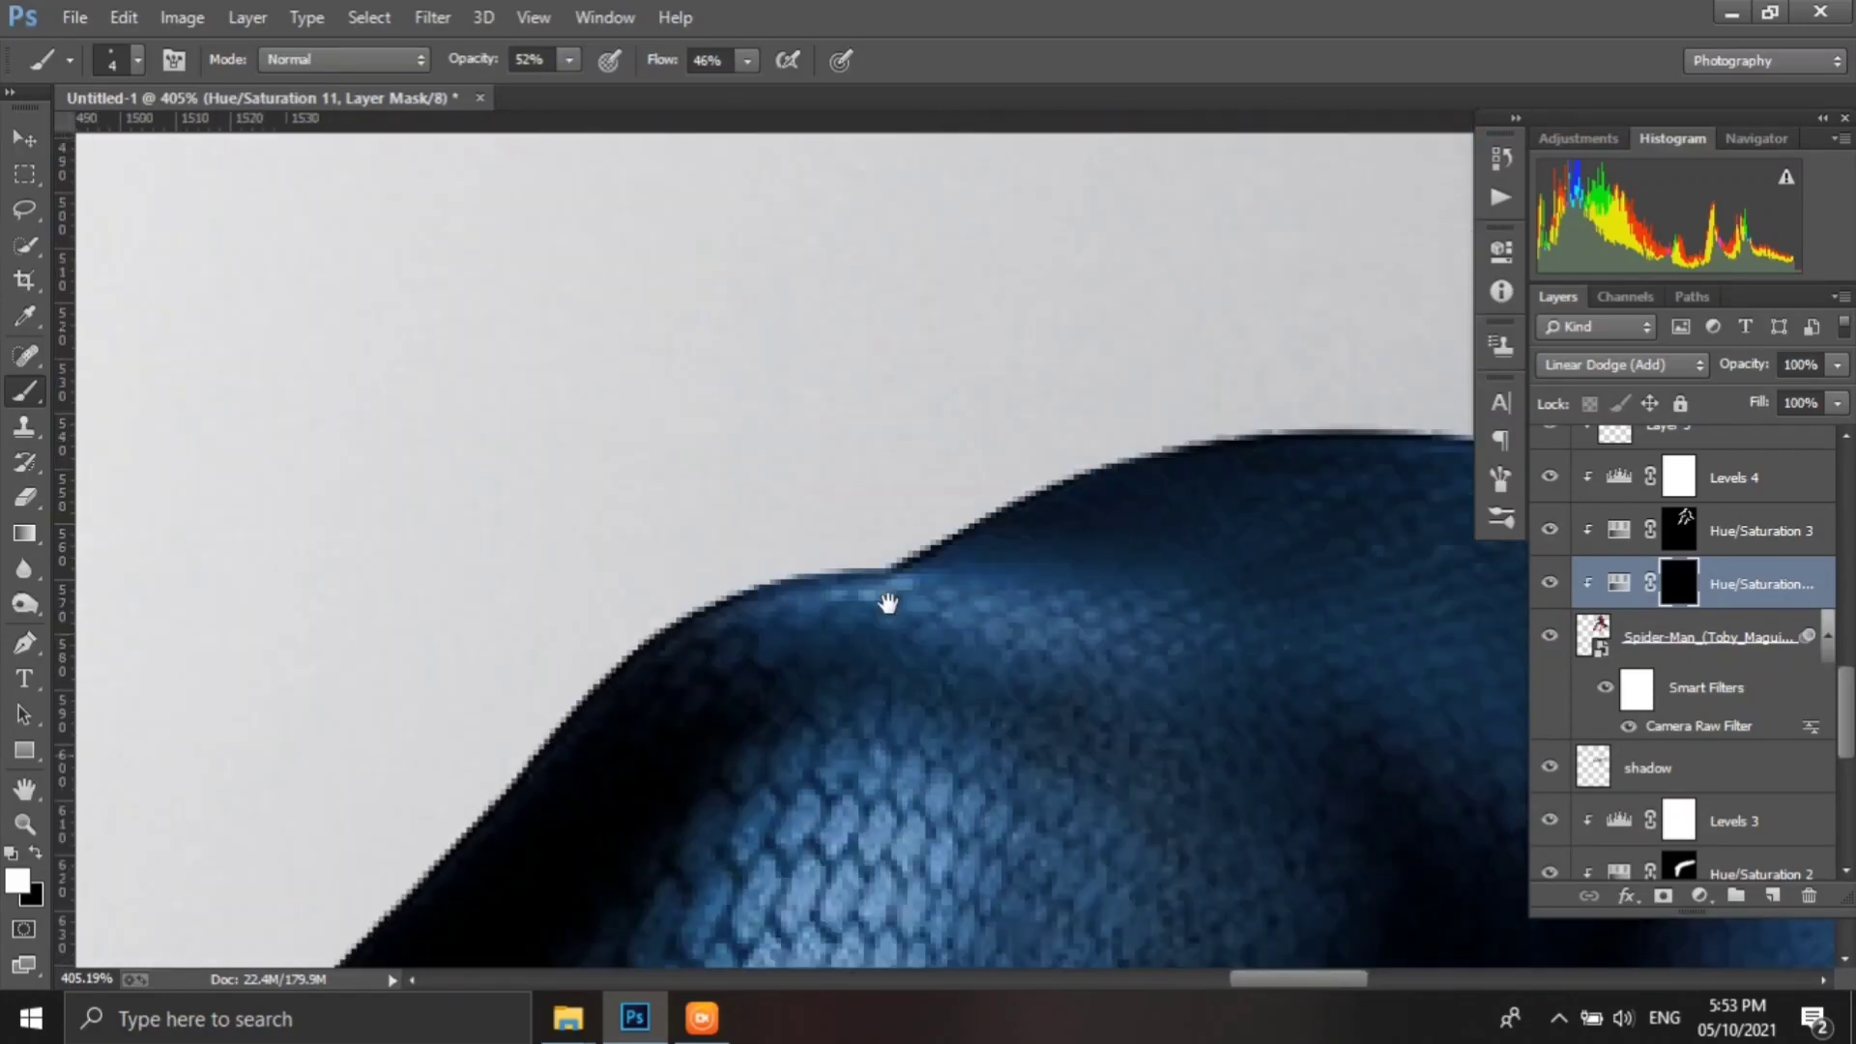
{"action": "mouse_move", "coordinate": [886, 605]}
{"action": "left_mouse_down"}
{"action": "mouse_move", "coordinate": [1112, 850]}
{"action": "mouse_move", "coordinate": [1067, 776]}
{"action": "mouse_move", "coordinate": [1271, 385]}
{"action": "mouse_move", "coordinate": [908, 486]}
{"action": "mouse_move", "coordinate": [883, 352]}
{"action": "mouse_move", "coordinate": [956, 271]}
{"action": "left_mouse_up"}
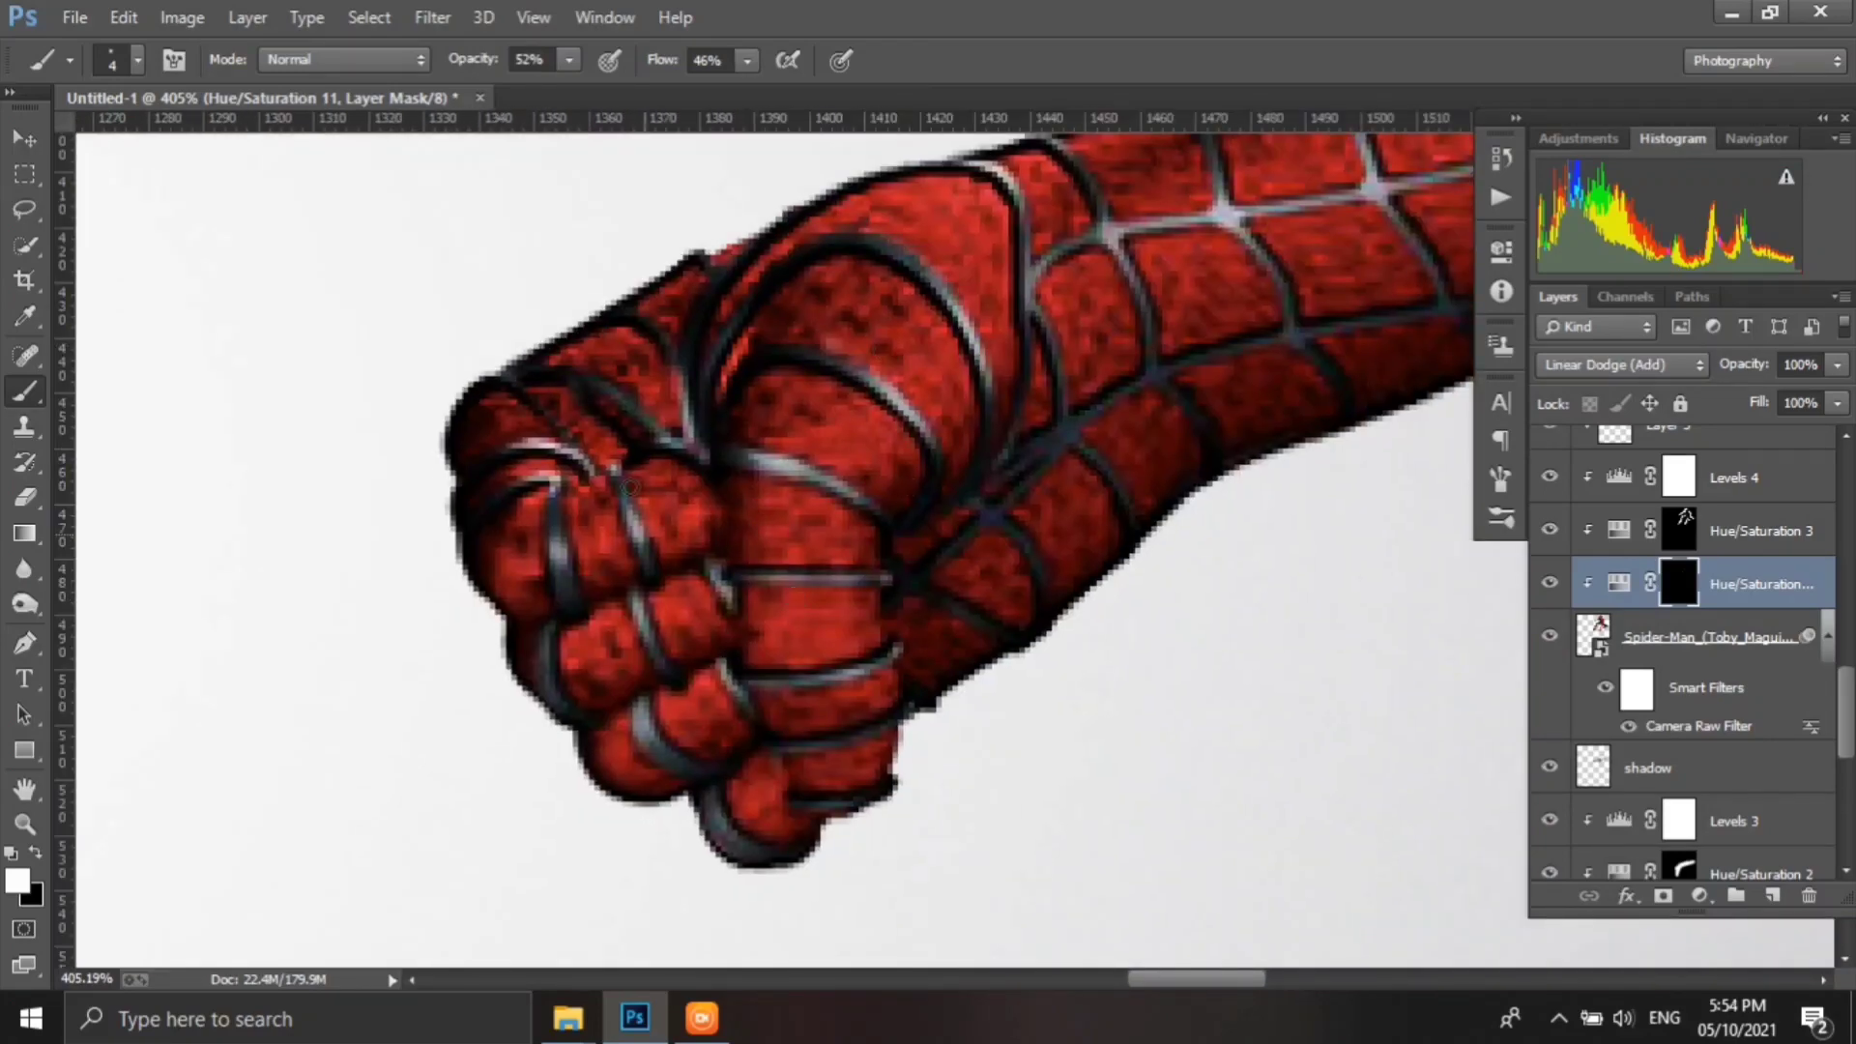
{"action": "left_click_drag", "start_coordinate": [811, 273], "coordinate": [675, 505]}
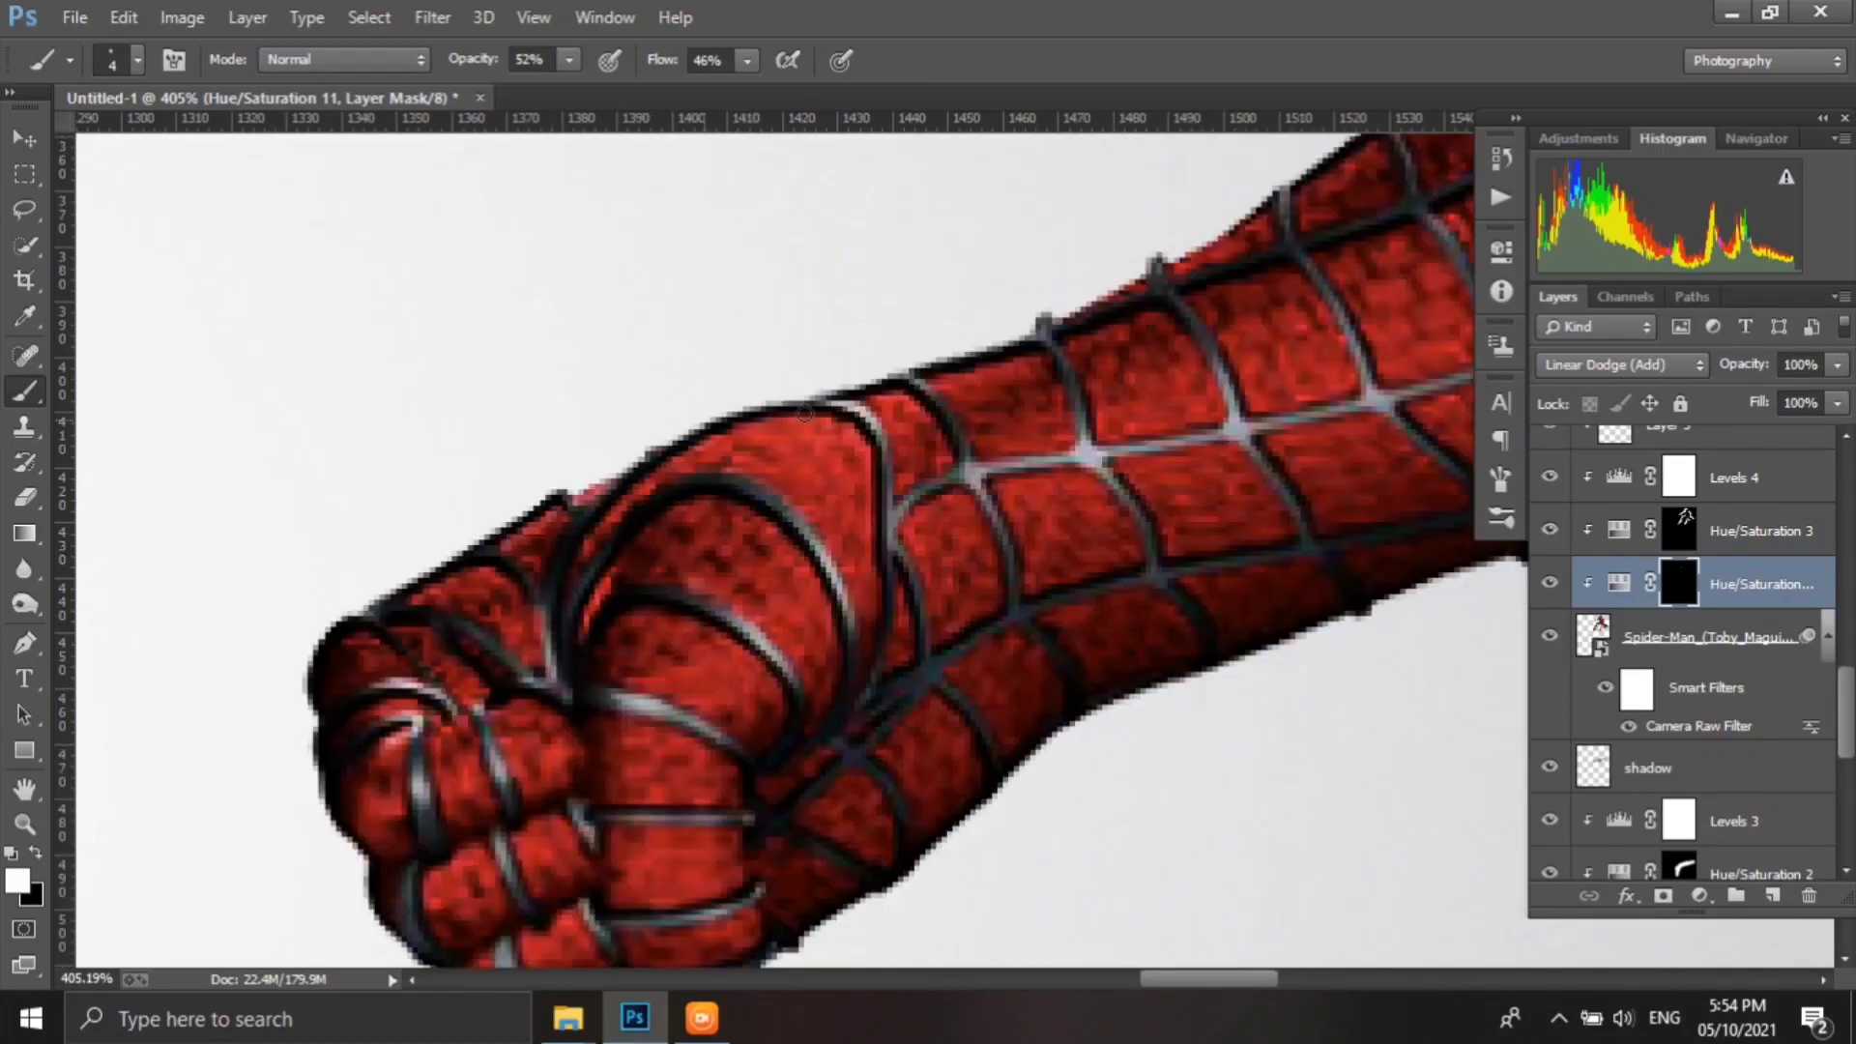
{"action": "mouse_move", "coordinate": [805, 414]}
{"action": "left_mouse_down"}
{"action": "mouse_move", "coordinate": [1144, 262]}
{"action": "mouse_move", "coordinate": [971, 402]}
{"action": "left_mouse_up"}
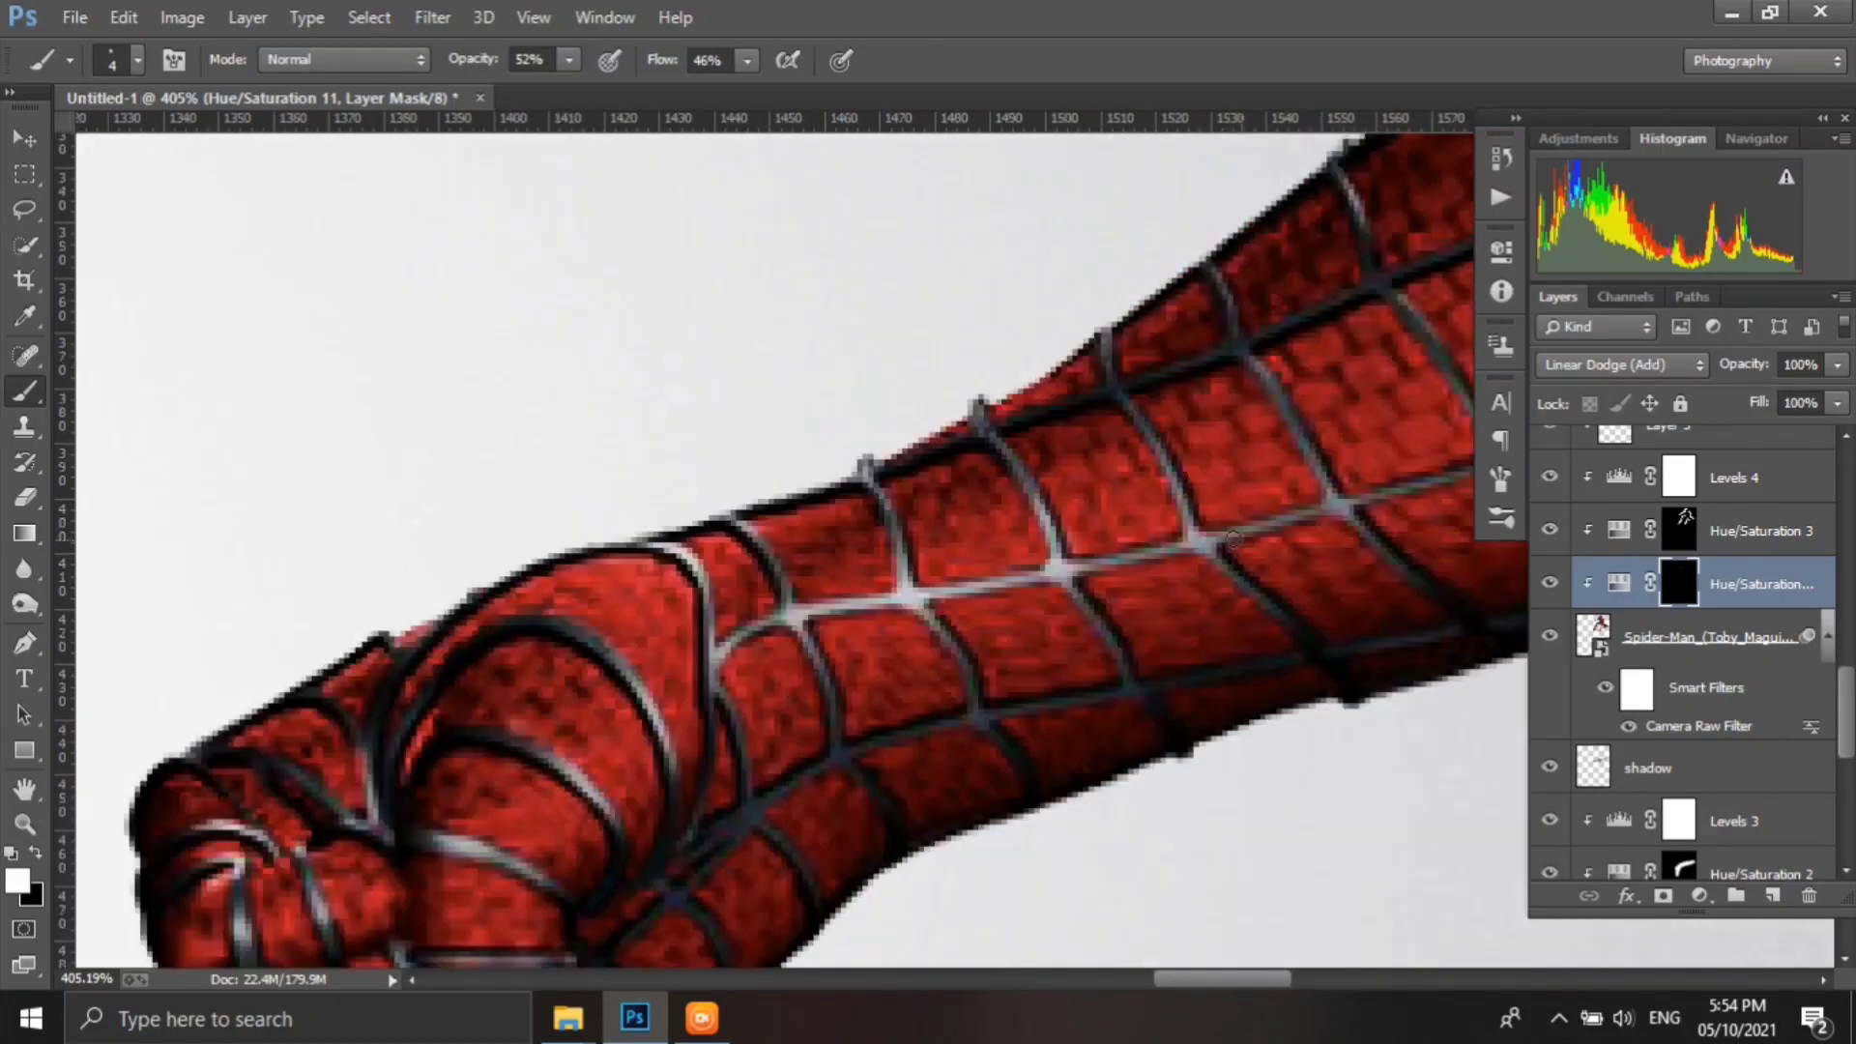
{"action": "left_click_drag", "start_coordinate": [1322, 297], "coordinate": [1041, 529]}
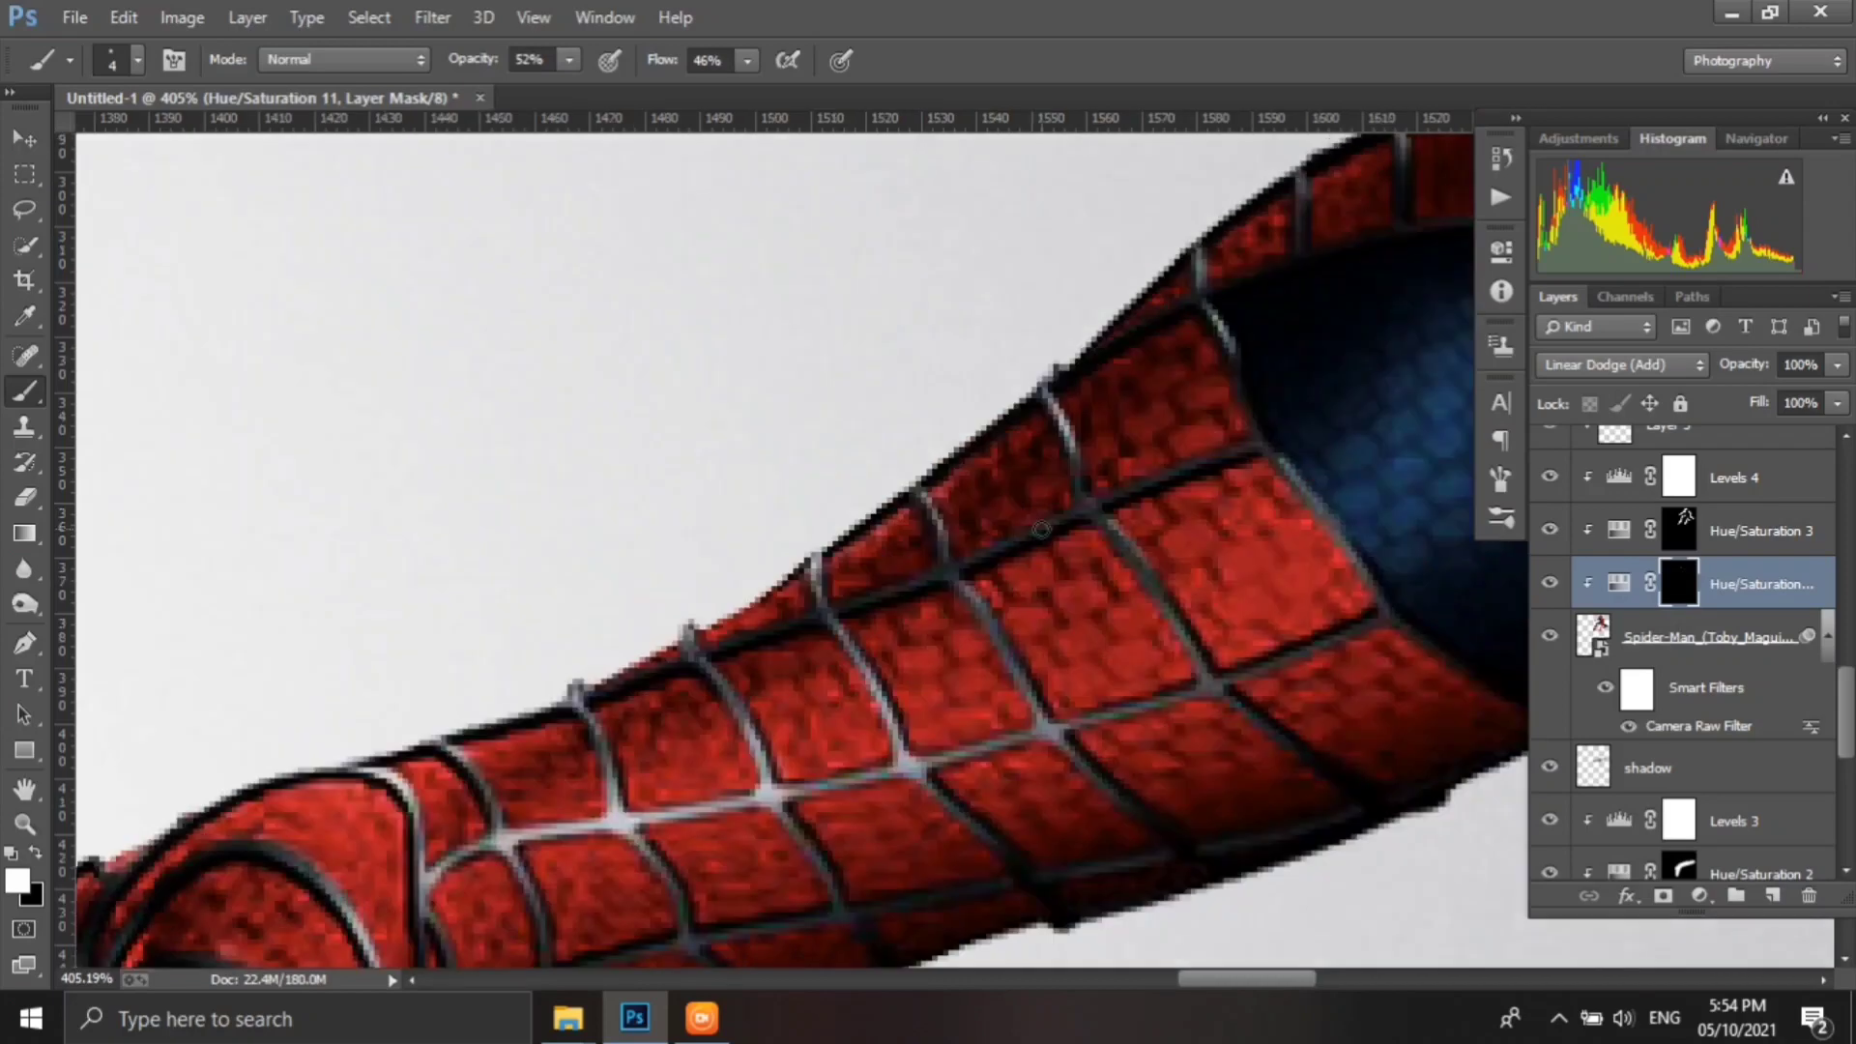
{"action": "mouse_move", "coordinate": [1276, 539]}
{"action": "left_mouse_down"}
{"action": "mouse_move", "coordinate": [951, 687]}
{"action": "mouse_move", "coordinate": [733, 937]}
{"action": "left_mouse_up"}
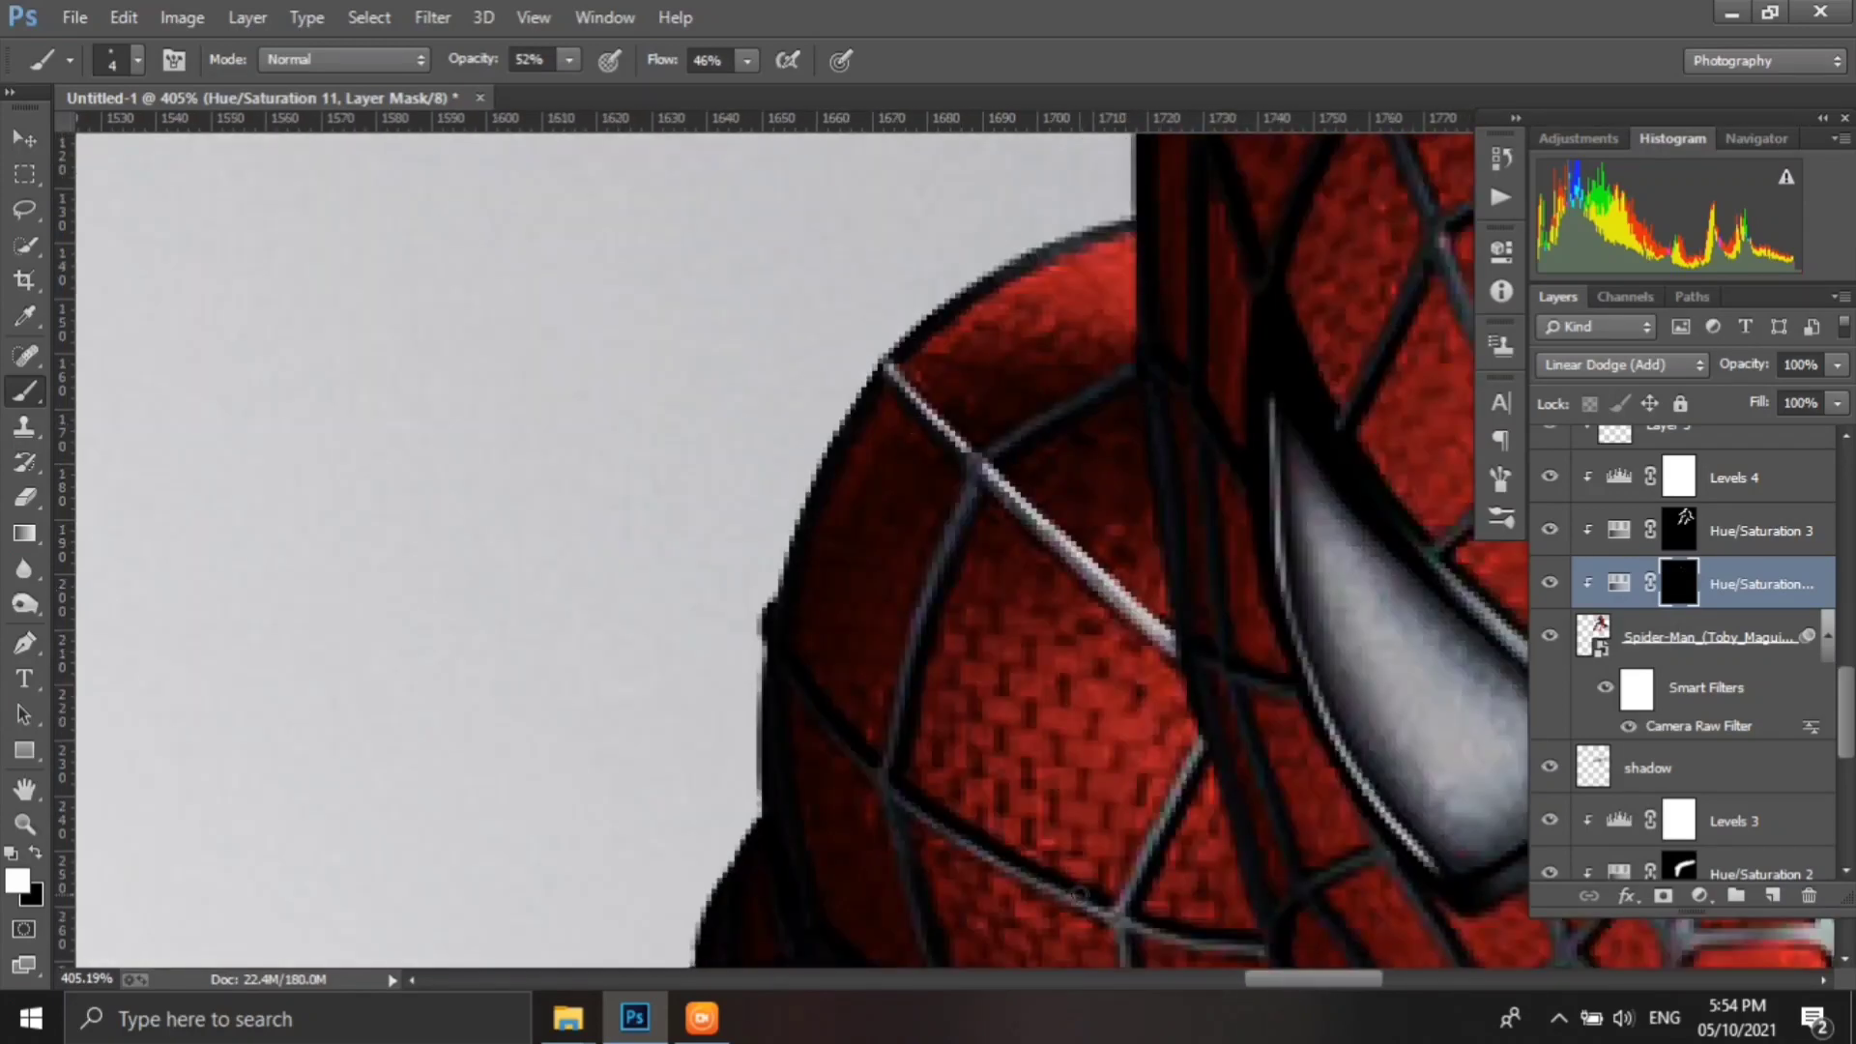
{"action": "left_click_drag", "start_coordinate": [1121, 229], "coordinate": [1010, 548]}
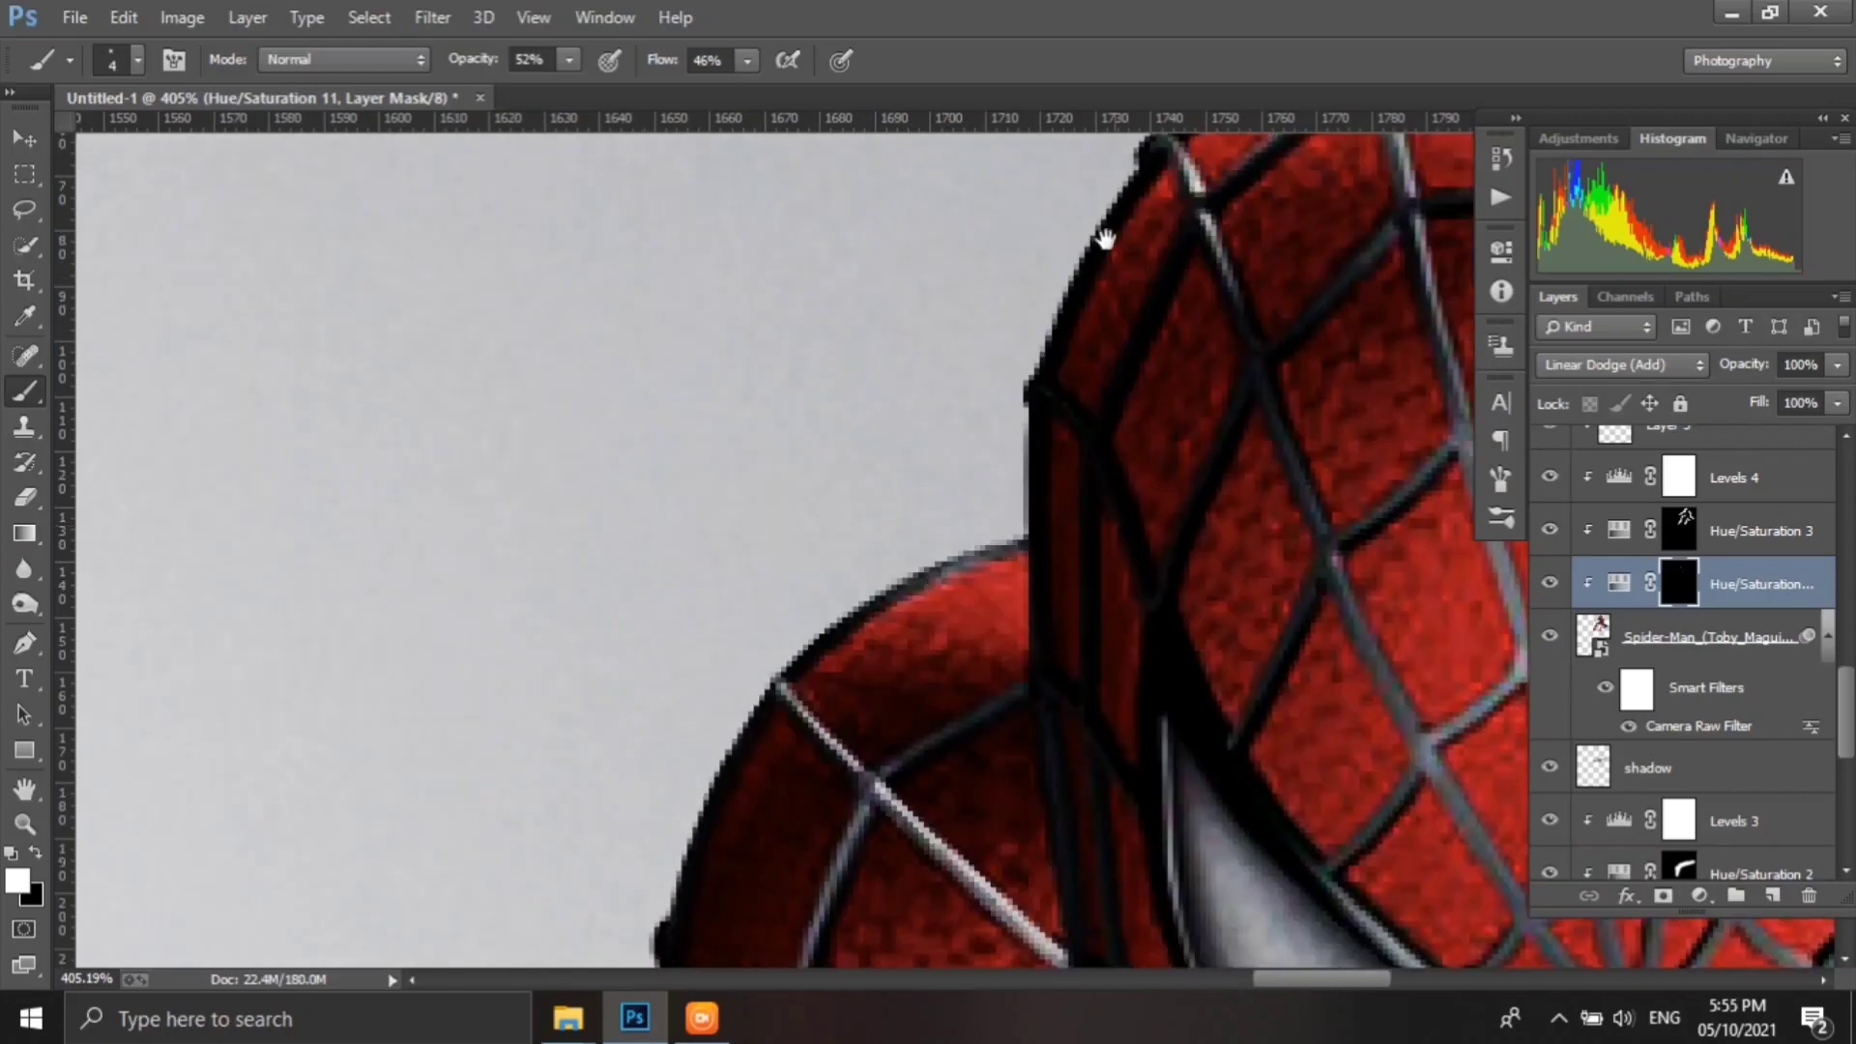
{"action": "left_click_drag", "start_coordinate": [1105, 238], "coordinate": [1004, 518]}
{"action": "mouse_move", "coordinate": [1268, 331]}
{"action": "left_mouse_down"}
{"action": "mouse_move", "coordinate": [1148, 450]}
{"action": "mouse_move", "coordinate": [1111, 541]}
{"action": "left_mouse_up"}
{"action": "left_click_drag", "start_coordinate": [1066, 418], "coordinate": [796, 563]}
{"action": "mouse_move", "coordinate": [1015, 423]}
{"action": "left_mouse_down"}
{"action": "mouse_move", "coordinate": [1438, 453]}
{"action": "mouse_move", "coordinate": [1421, 661]}
{"action": "left_mouse_up"}
- Brighten Spider-Man's right eye edge and both eye lenses with a slightly larger brush
{"action": "scroll", "coordinate": [891, 600], "scroll_direction": "down", "scroll_amount": 3}
{"action": "scroll", "coordinate": [839, 674], "scroll_direction": "down", "scroll_amount": 3}
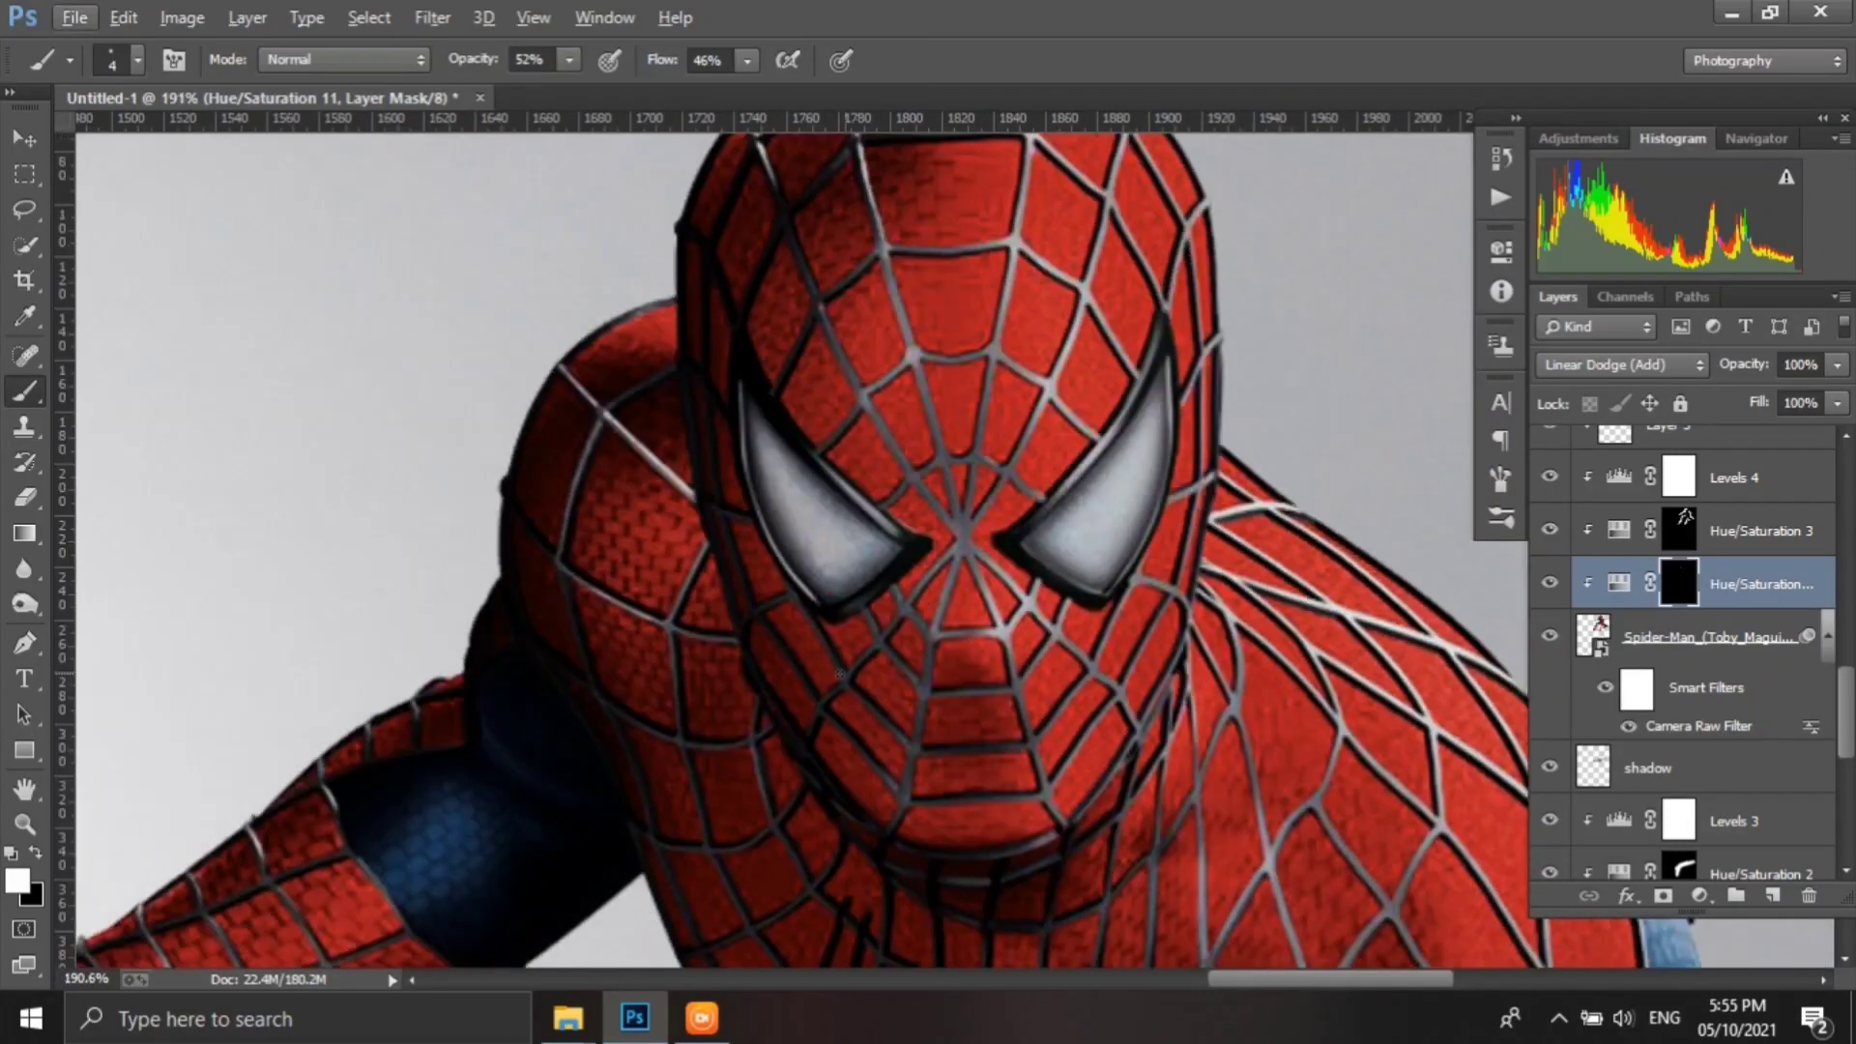
{"action": "scroll", "coordinate": [756, 491], "scroll_direction": "up", "scroll_amount": 3}
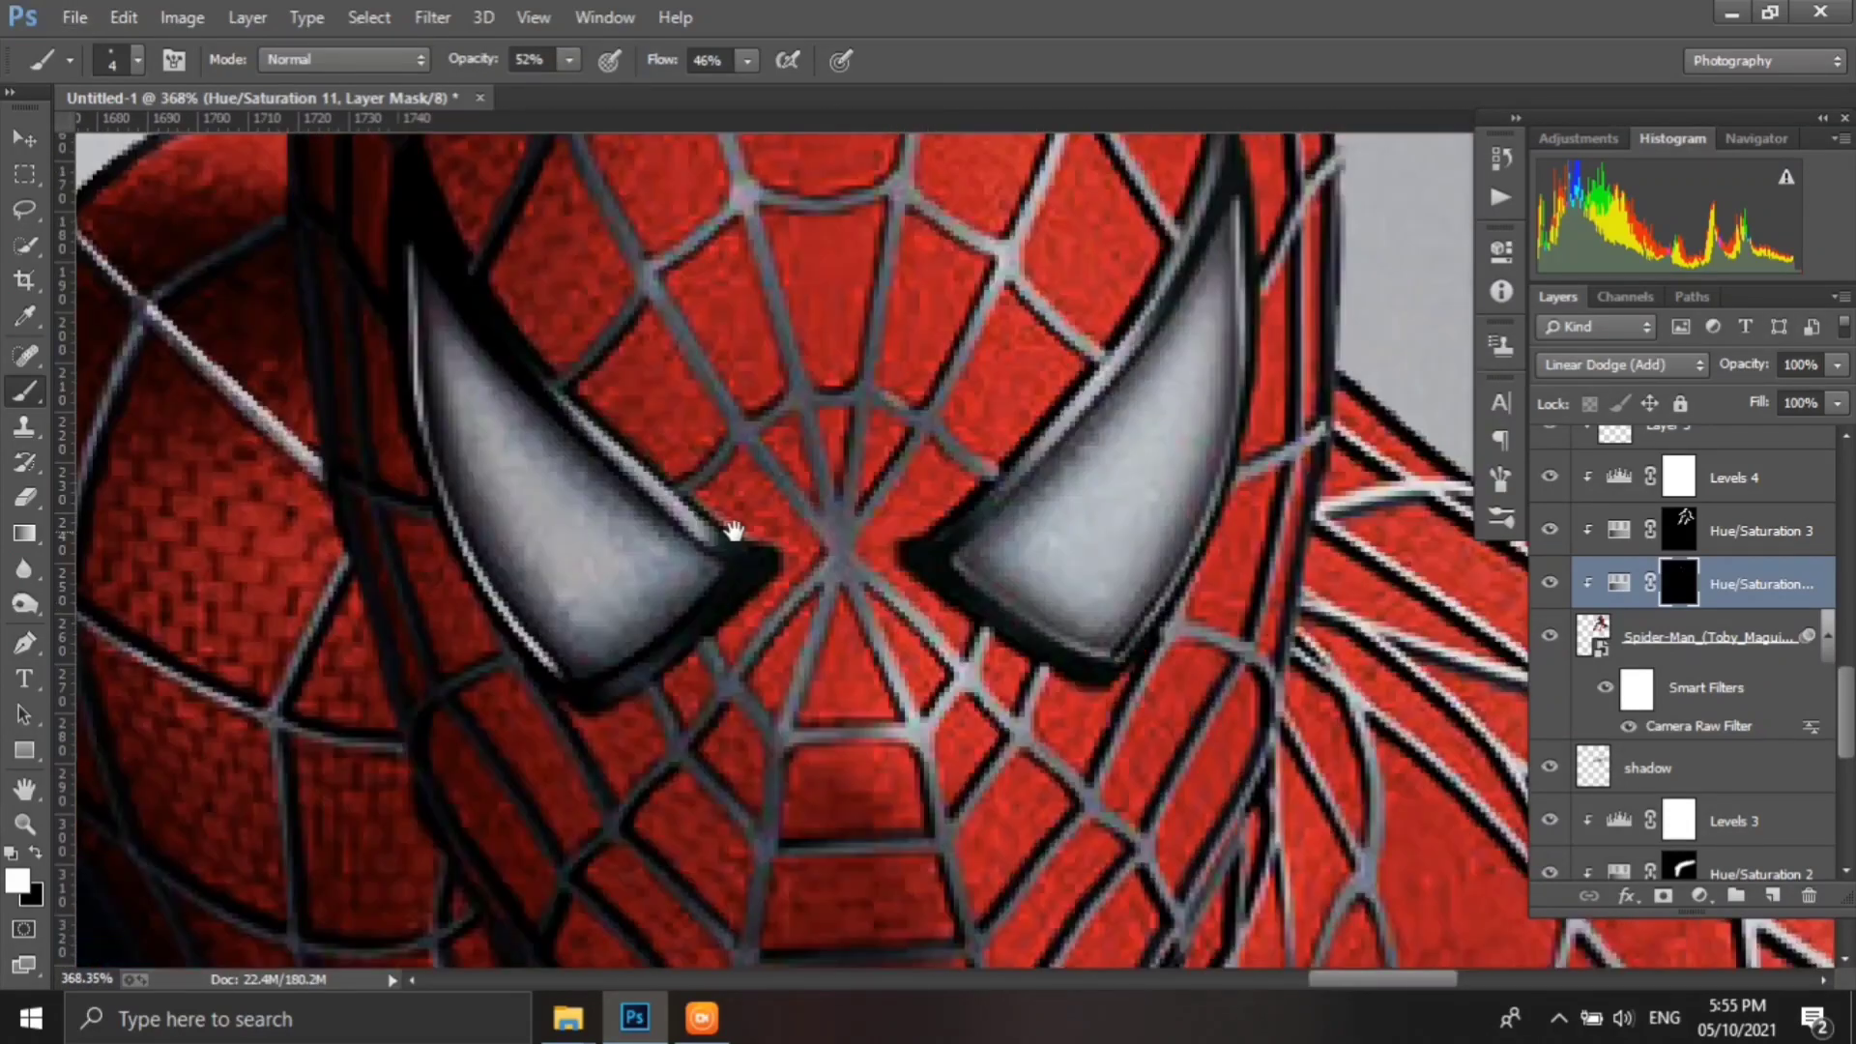
{"action": "left_click_drag", "start_coordinate": [977, 454], "coordinate": [503, 618]}
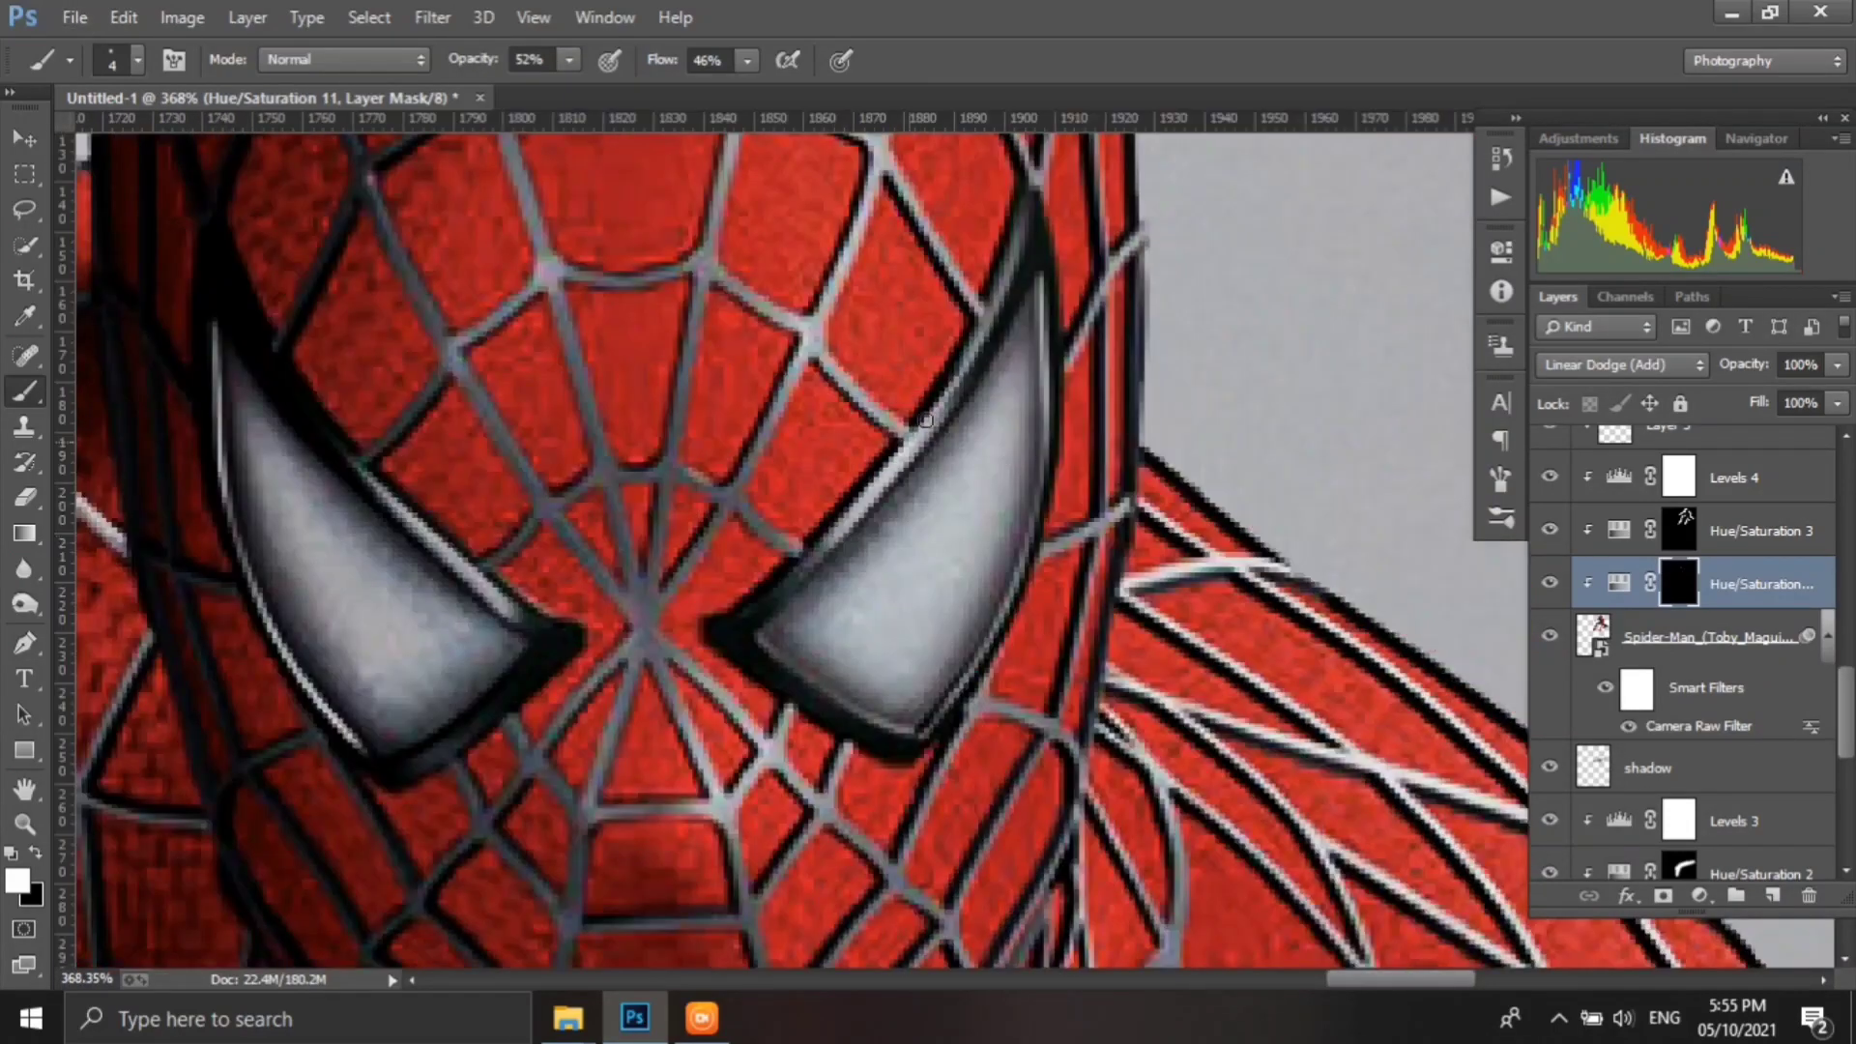
{"action": "left_click_drag", "start_coordinate": [1049, 300], "coordinate": [976, 706]}
{"action": "scroll", "coordinate": [865, 393], "scroll_direction": "up", "scroll_amount": 5}
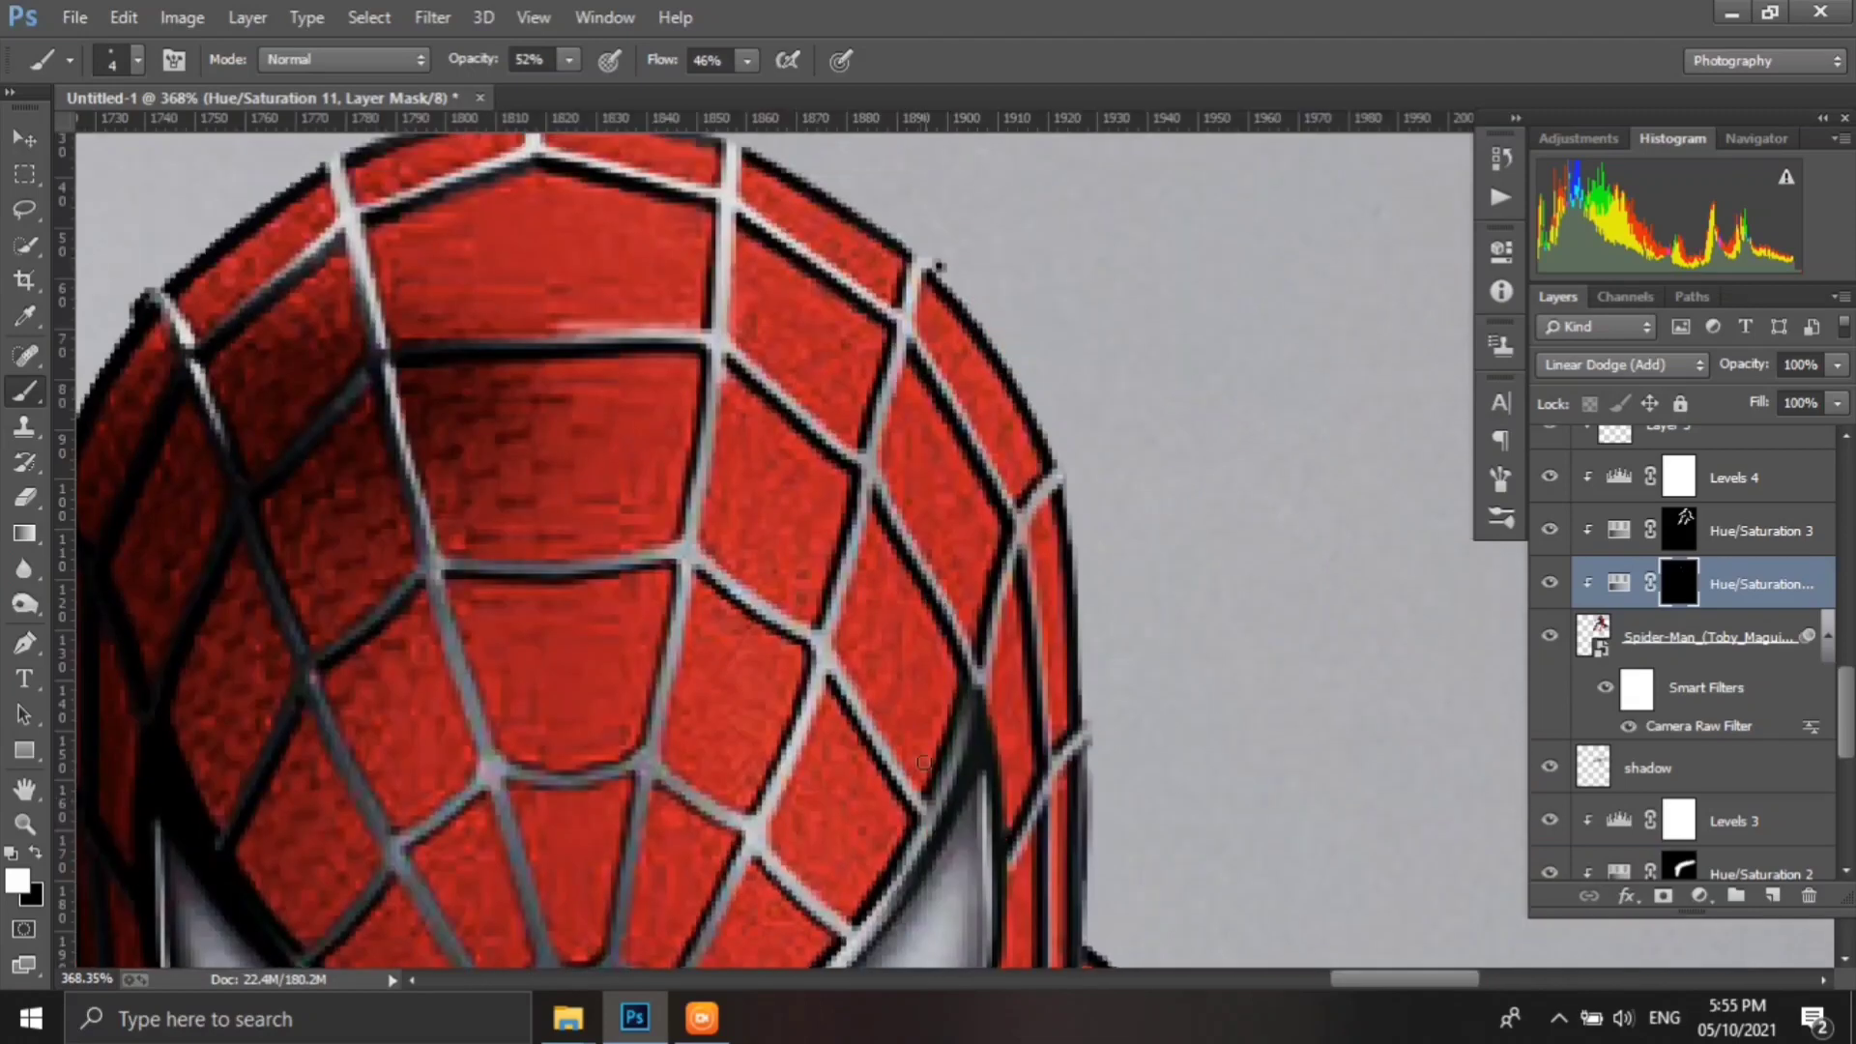
{"action": "left_click_drag", "start_coordinate": [864, 676], "coordinate": [1077, 242]}
{"action": "key", "text": "]"}
{"action": "scroll", "coordinate": [608, 850], "scroll_direction": "down", "scroll_amount": 1}
{"action": "mouse_move", "coordinate": [696, 802]}
{"action": "left_mouse_down"}
{"action": "mouse_move", "coordinate": [551, 594]}
{"action": "mouse_move", "coordinate": [454, 676]}
{"action": "mouse_move", "coordinate": [631, 767]}
{"action": "mouse_move", "coordinate": [541, 599]}
{"action": "mouse_move", "coordinate": [690, 751]}
{"action": "left_mouse_up"}
{"action": "key", "text": "]"}
{"action": "key", "text": "]"}
{"action": "mouse_move", "coordinate": [962, 752]}
{"action": "left_mouse_down"}
{"action": "mouse_move", "coordinate": [1167, 538]}
{"action": "mouse_move", "coordinate": [1172, 597]}
{"action": "mouse_move", "coordinate": [1135, 675]}
{"action": "mouse_move", "coordinate": [1223, 484]}
{"action": "mouse_move", "coordinate": [1168, 688]}
{"action": "left_mouse_up"}
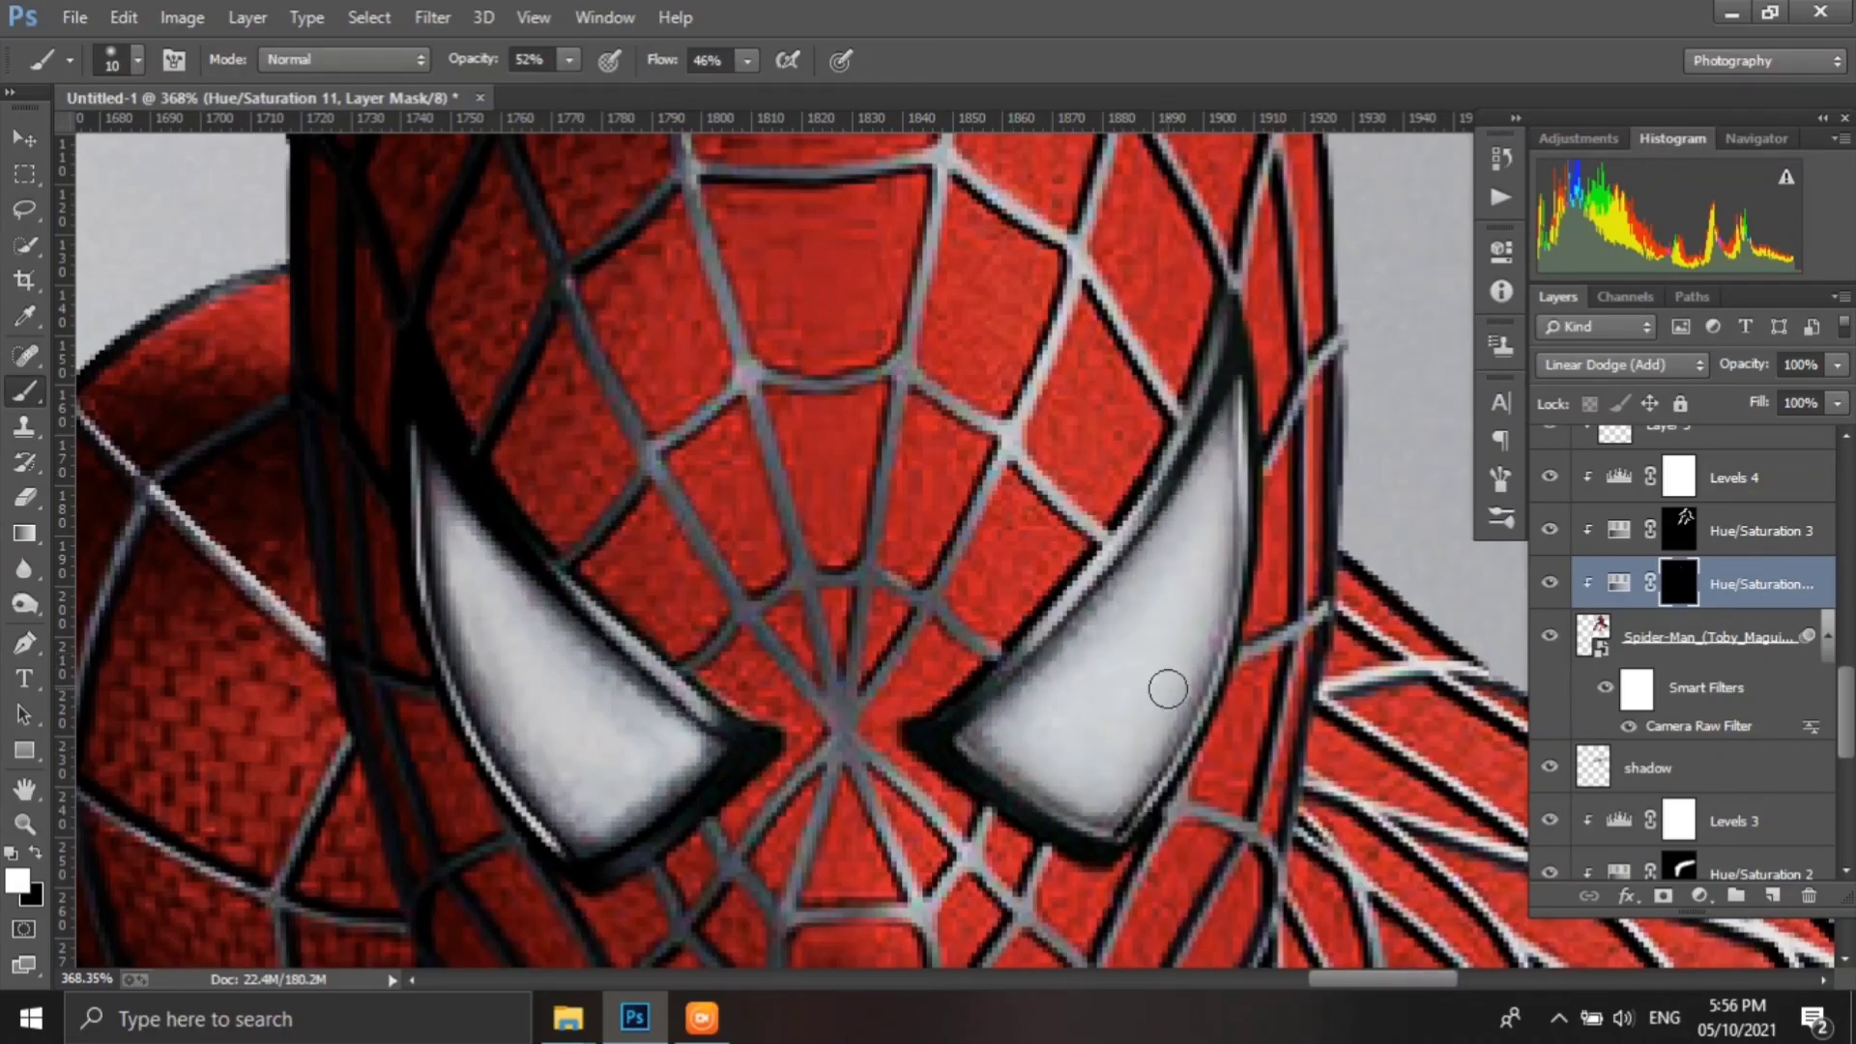
- With a smaller brush, brighten the white web lines on Spider-Man's shoulder
{"action": "scroll", "coordinate": [1167, 688], "scroll_direction": "right", "scroll_amount": 5}
{"action": "key", "text": "["}
{"action": "key", "text": "["}
{"action": "key", "text": "["}
{"action": "scroll", "coordinate": [1085, 560], "scroll_direction": "down", "scroll_amount": 3}
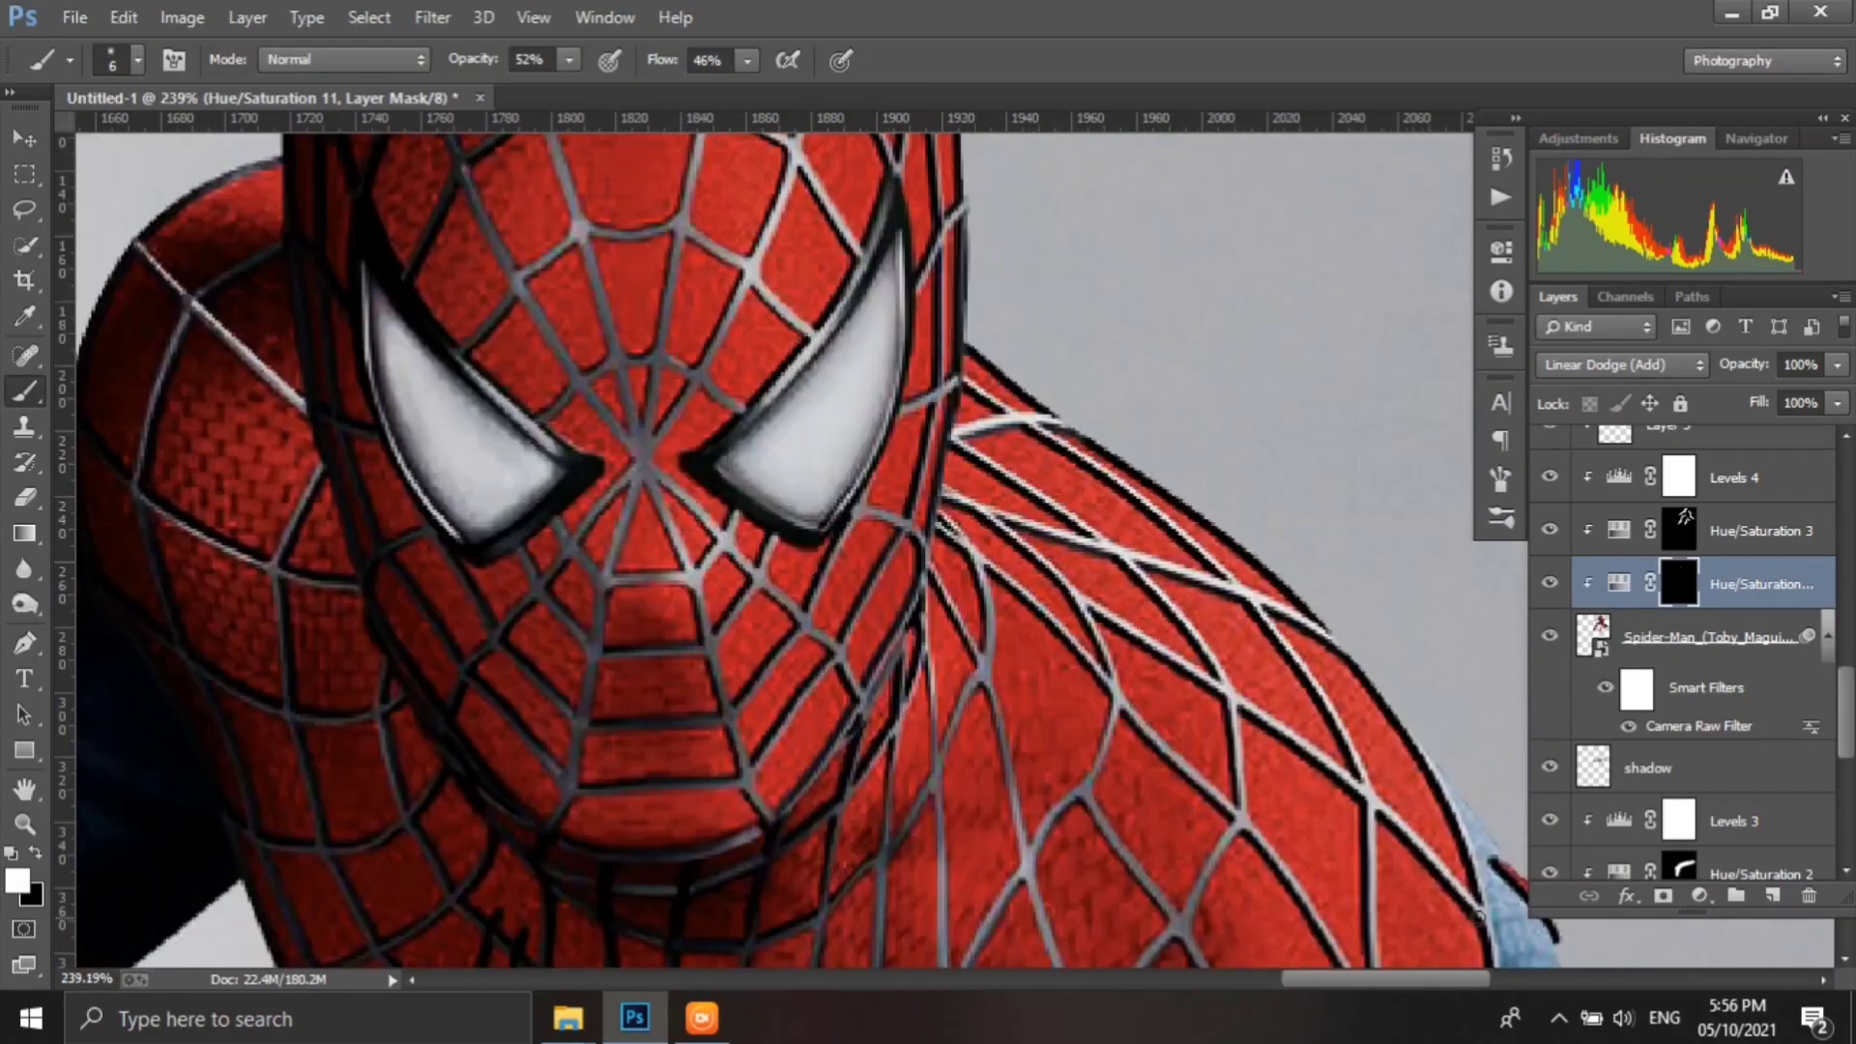
{"action": "left_click_drag", "start_coordinate": [1279, 727], "coordinate": [996, 510]}
{"action": "left_click_drag", "start_coordinate": [1087, 665], "coordinate": [942, 529]}
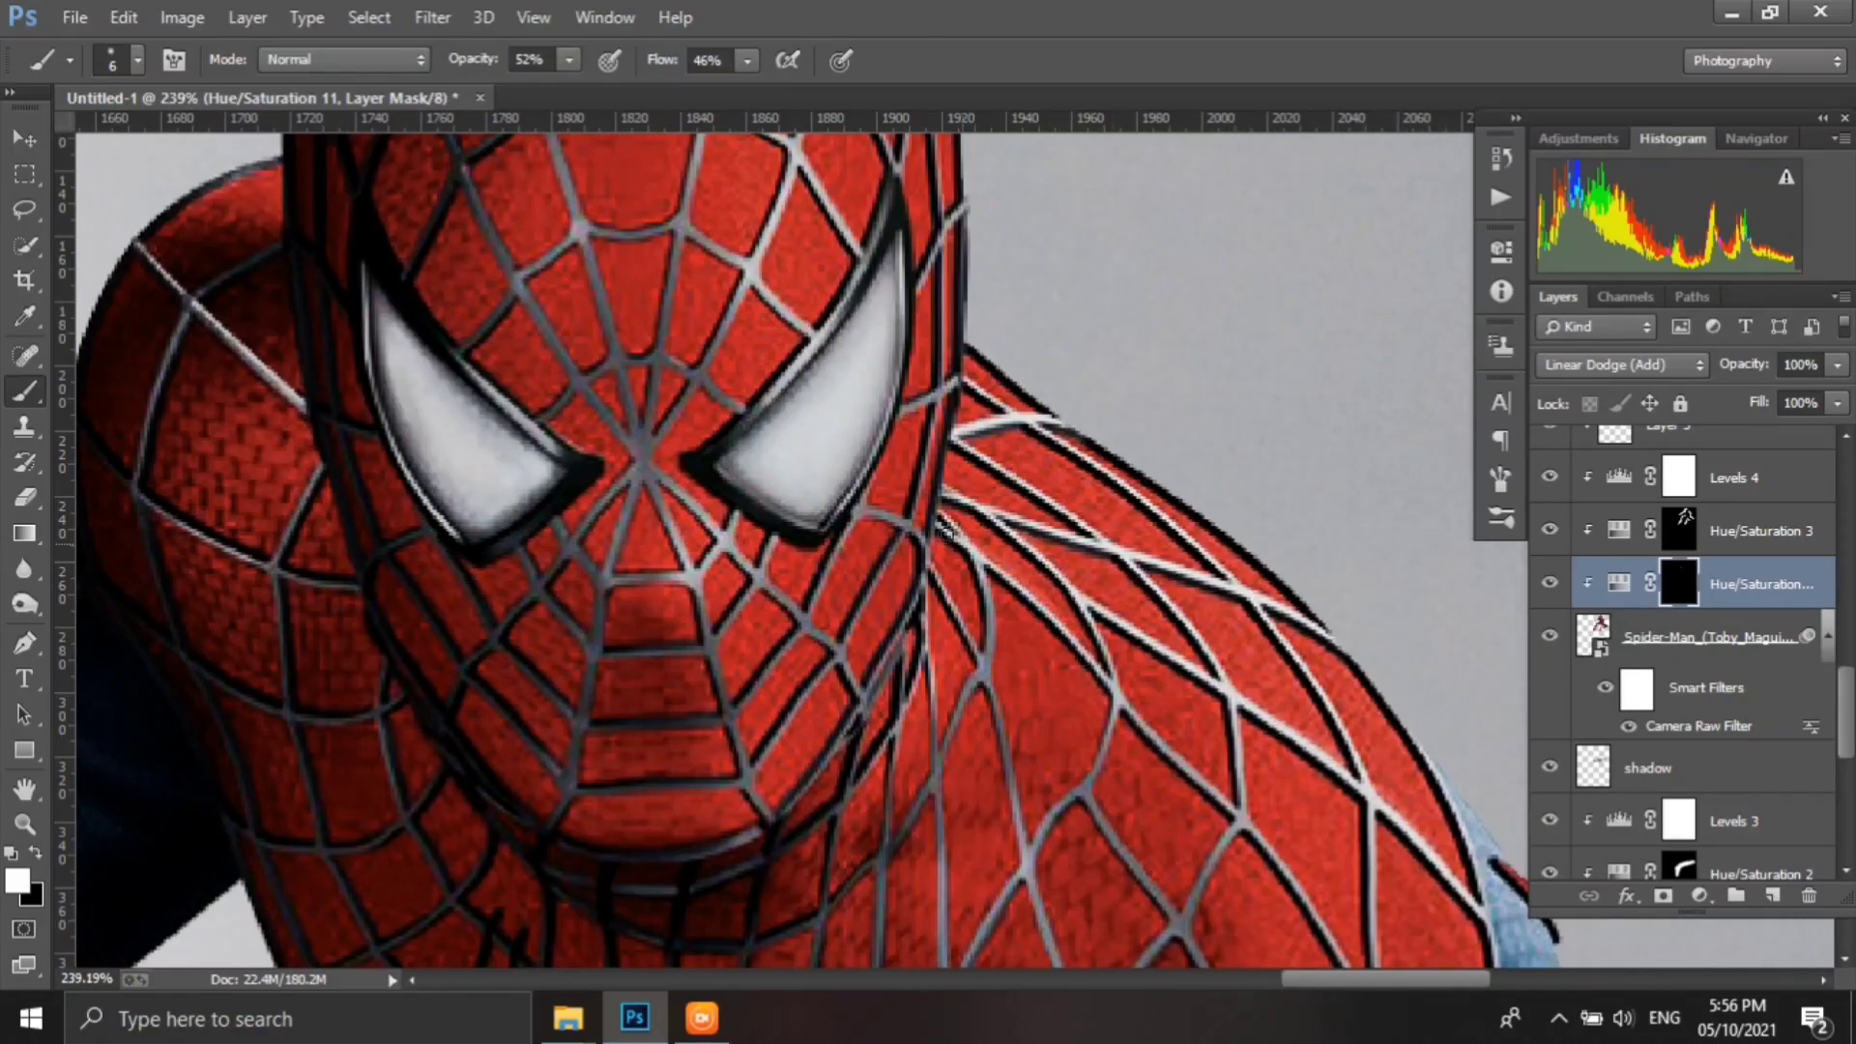
{"action": "left_click_drag", "start_coordinate": [1227, 570], "coordinate": [1032, 418]}
{"action": "scroll", "coordinate": [1346, 781], "scroll_direction": "down", "scroll_amount": 2}
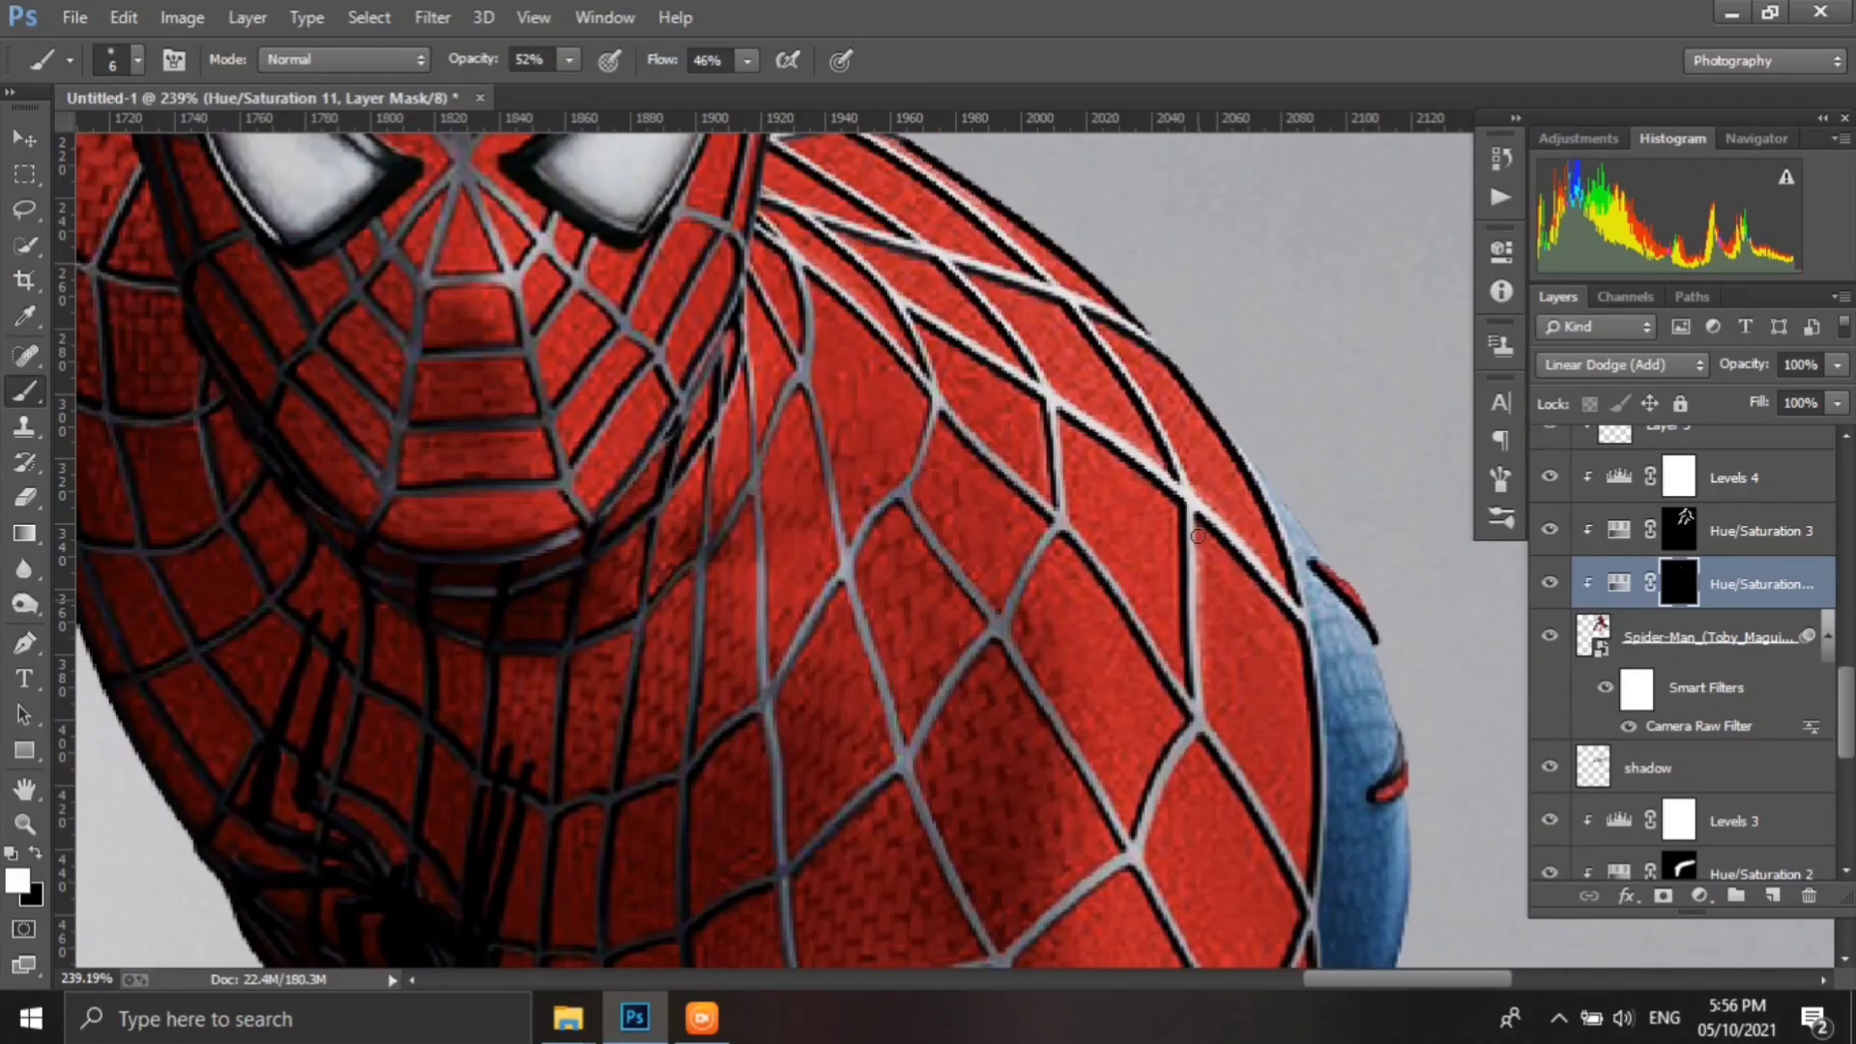
{"action": "scroll", "coordinate": [1346, 781], "scroll_direction": "down", "scroll_amount": 2}
{"action": "scroll", "coordinate": [1346, 781], "scroll_direction": "down", "scroll_amount": 2}
{"action": "scroll", "coordinate": [1179, 870], "scroll_direction": "up", "scroll_amount": 5}
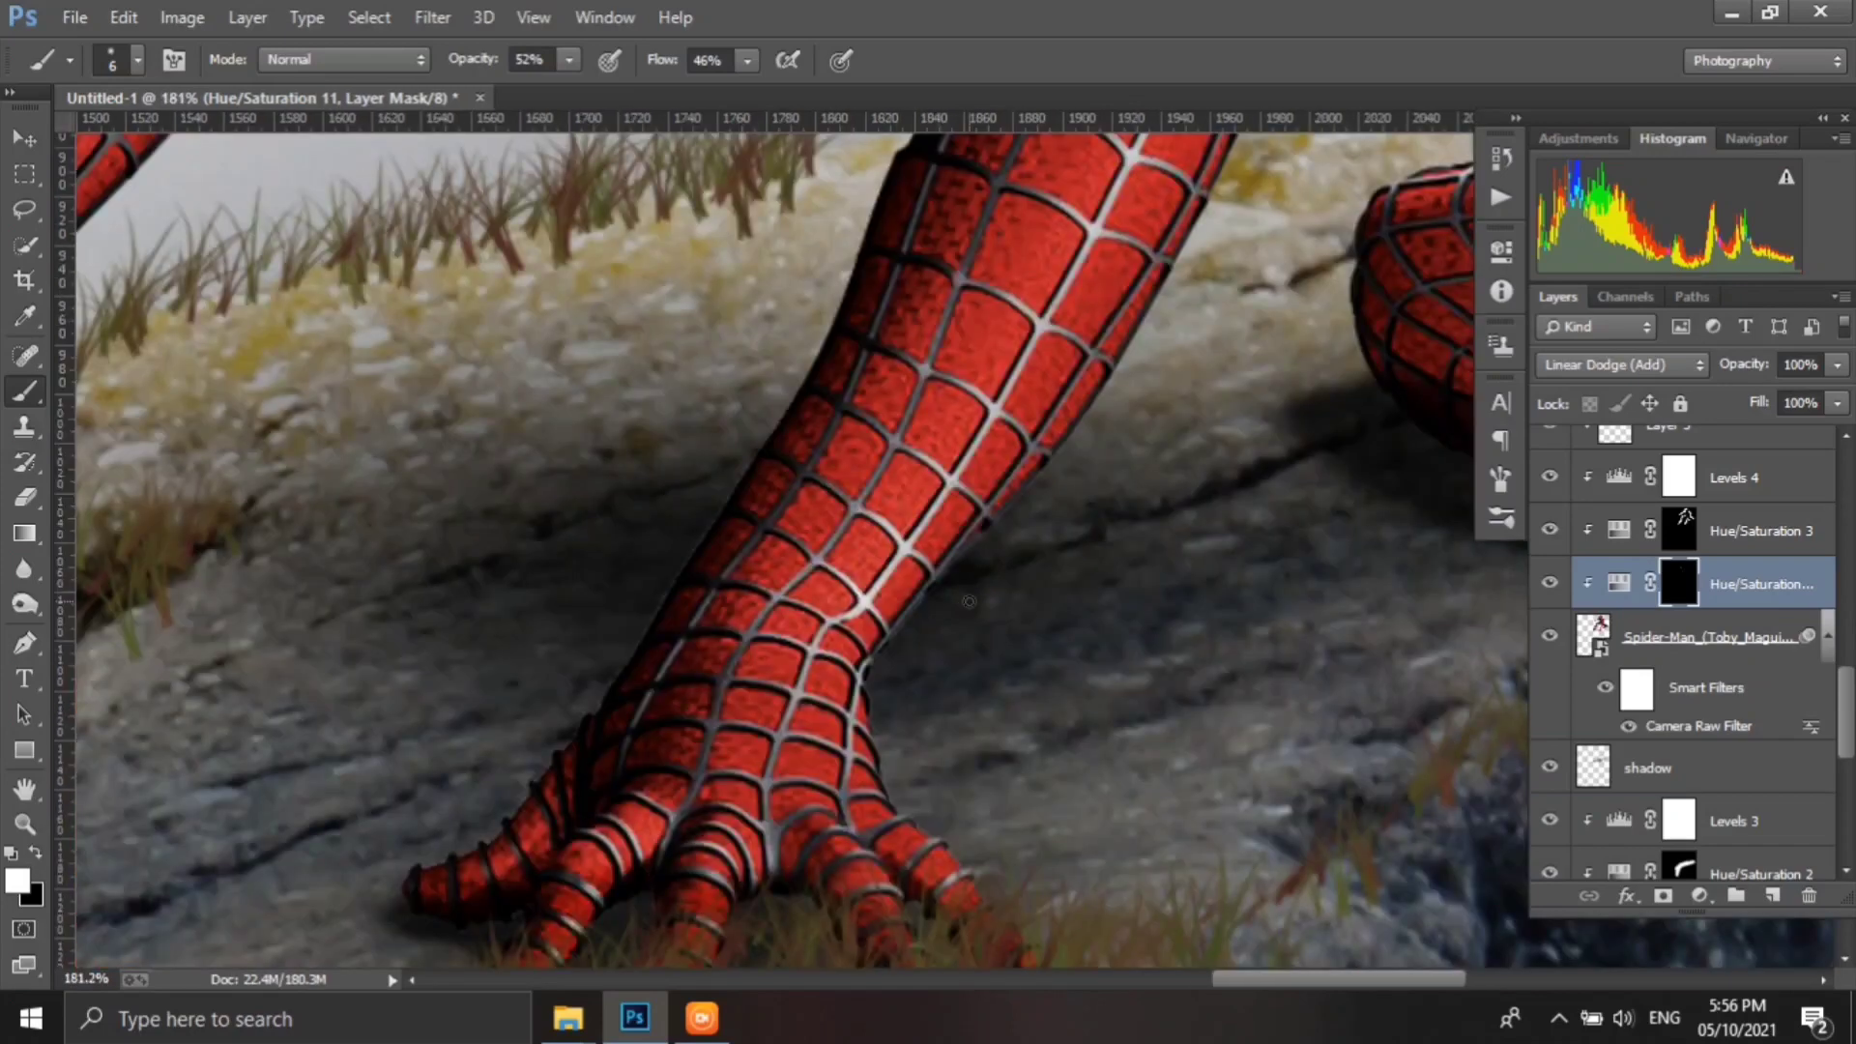
{"action": "scroll", "coordinate": [836, 642], "scroll_direction": "up", "scroll_amount": 3}
- Brighten the web lines on the lower and upper leg, then zoom back out
{"action": "left_click_drag", "start_coordinate": [714, 600], "coordinate": [923, 275]}
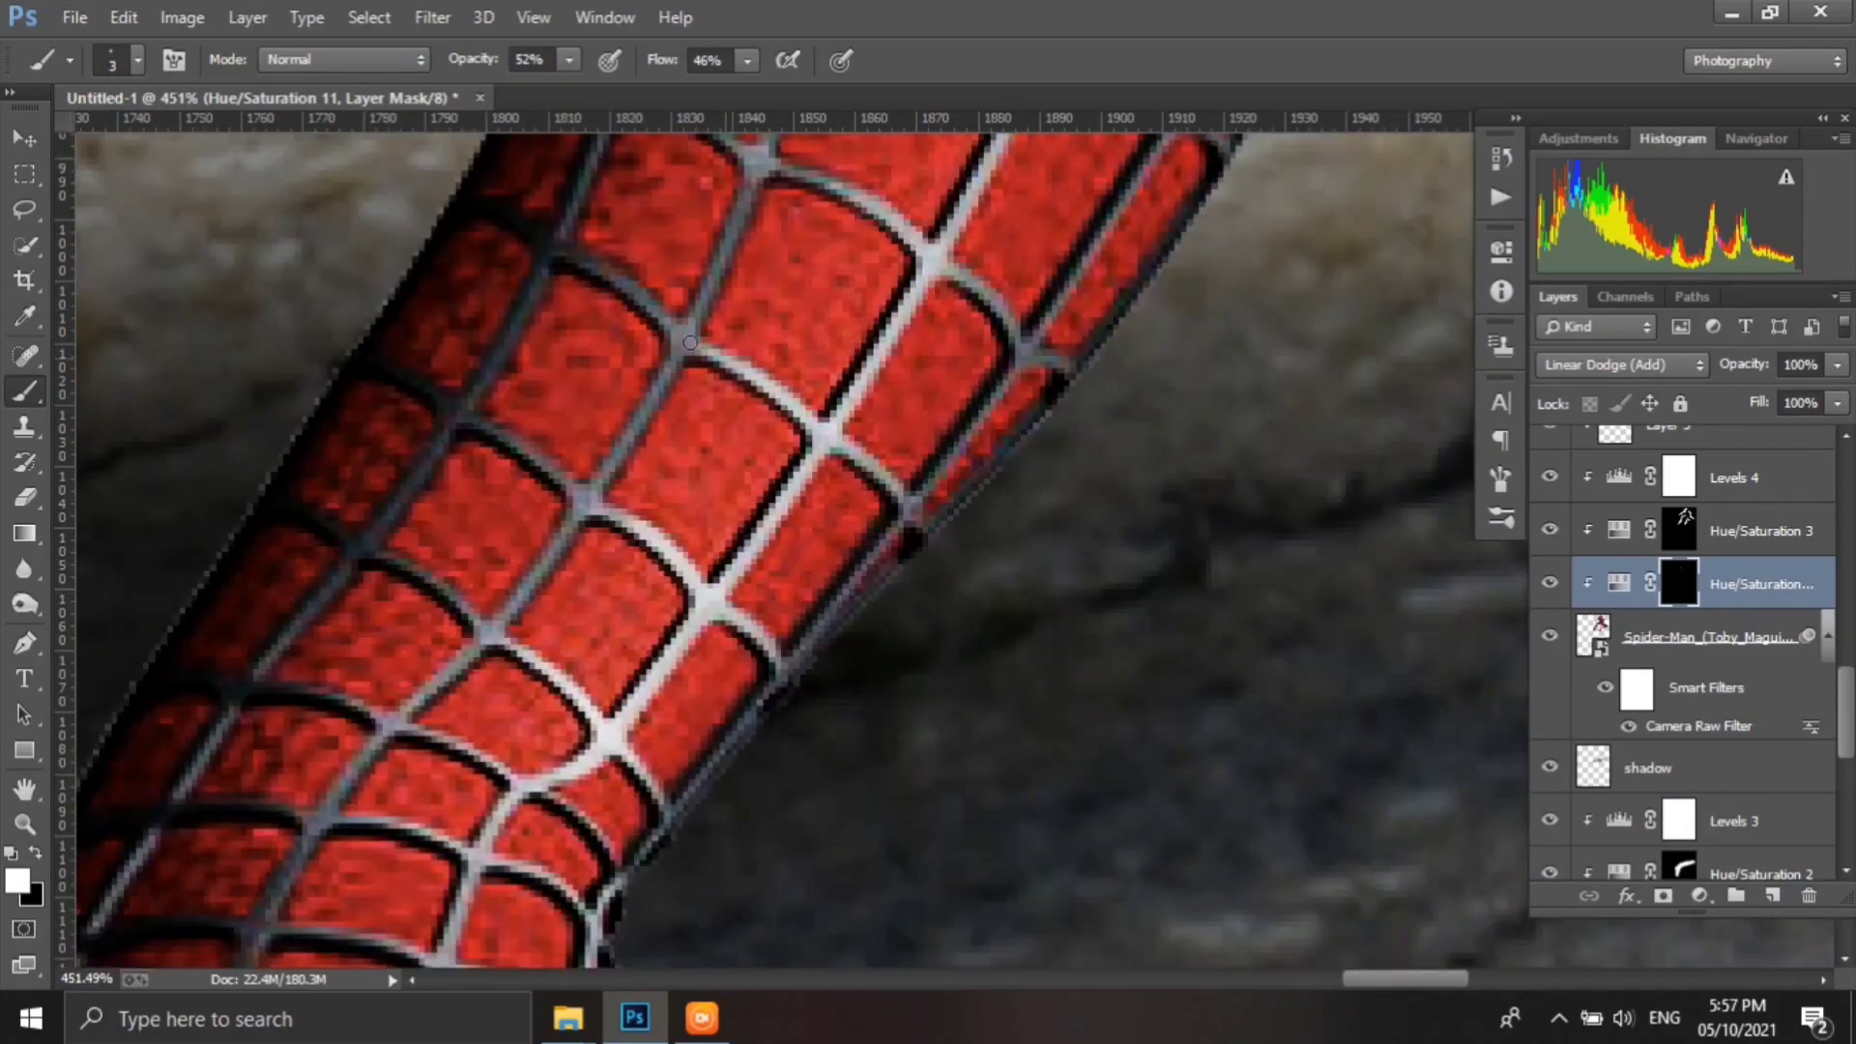
{"action": "mouse_move", "coordinate": [689, 342]}
{"action": "left_mouse_down"}
{"action": "mouse_move", "coordinate": [525, 726]}
{"action": "mouse_move", "coordinate": [589, 590]}
{"action": "left_mouse_up"}
{"action": "left_click_drag", "start_coordinate": [730, 422], "coordinate": [707, 645]}
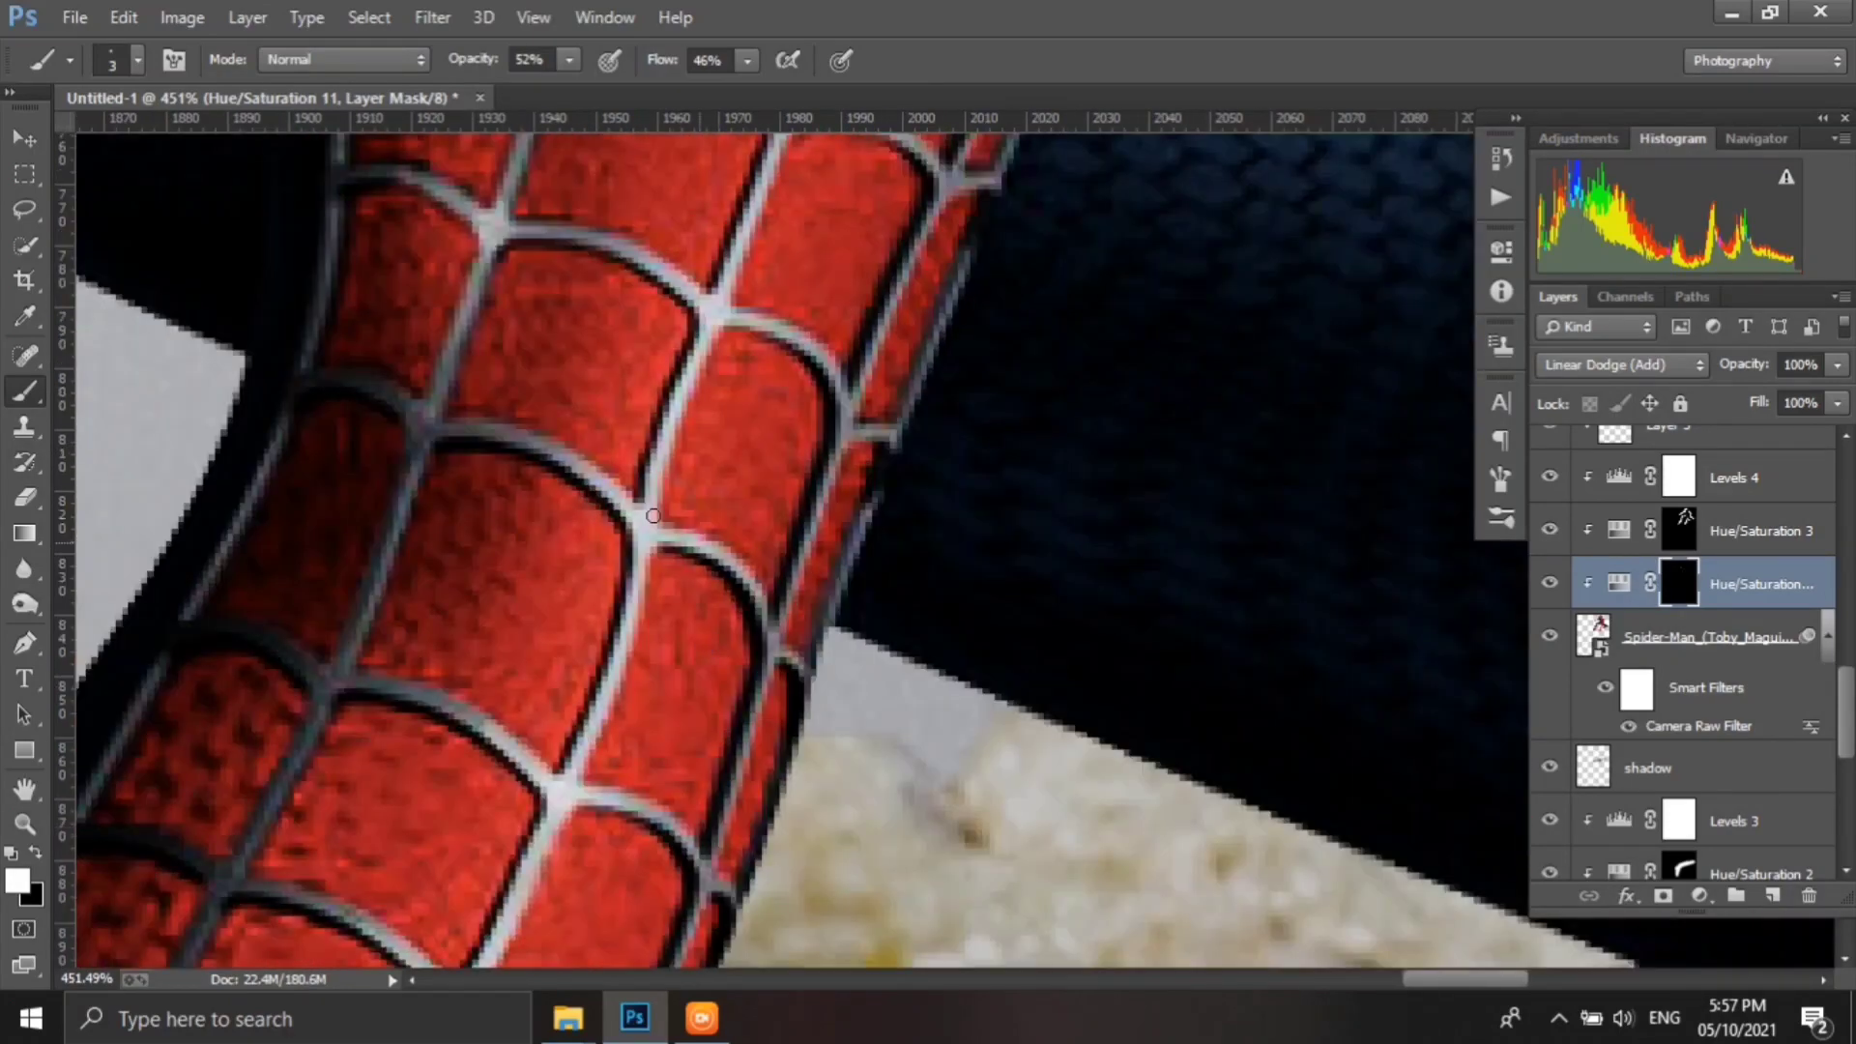
{"action": "scroll", "coordinate": [653, 516], "scroll_direction": "down", "scroll_amount": 2}
{"action": "scroll", "coordinate": [735, 397], "scroll_direction": "down", "scroll_amount": 2}
{"action": "scroll", "coordinate": [880, 516], "scroll_direction": "down", "scroll_amount": 3}
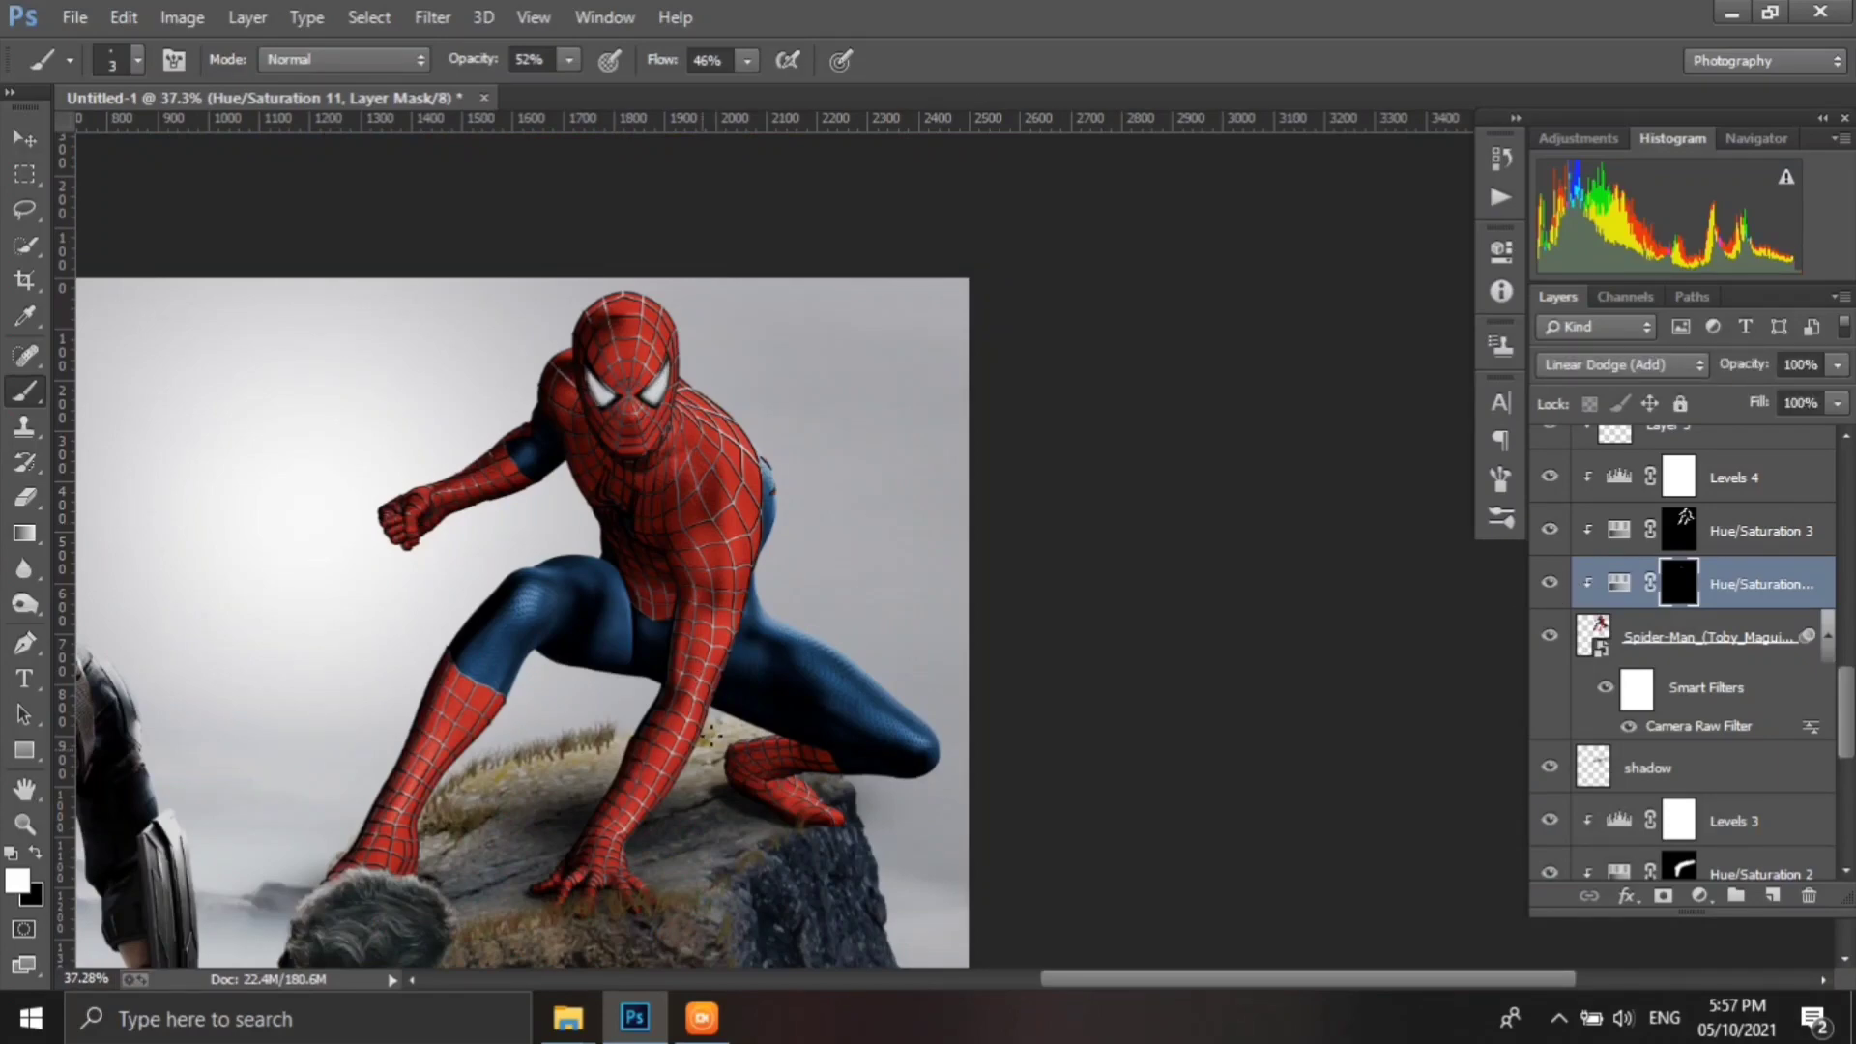
{"action": "scroll", "coordinate": [709, 737], "scroll_direction": "down", "scroll_amount": 3}
- Clip a Hue/Saturation layer to ig rock, colorized at hue 215, saturation 0, blended Linear Dodge
{"action": "scroll", "coordinate": [1238, 569], "scroll_direction": "up", "scroll_amount": 1}
{"action": "scroll", "coordinate": [1692, 677], "scroll_direction": "down", "scroll_amount": 5}
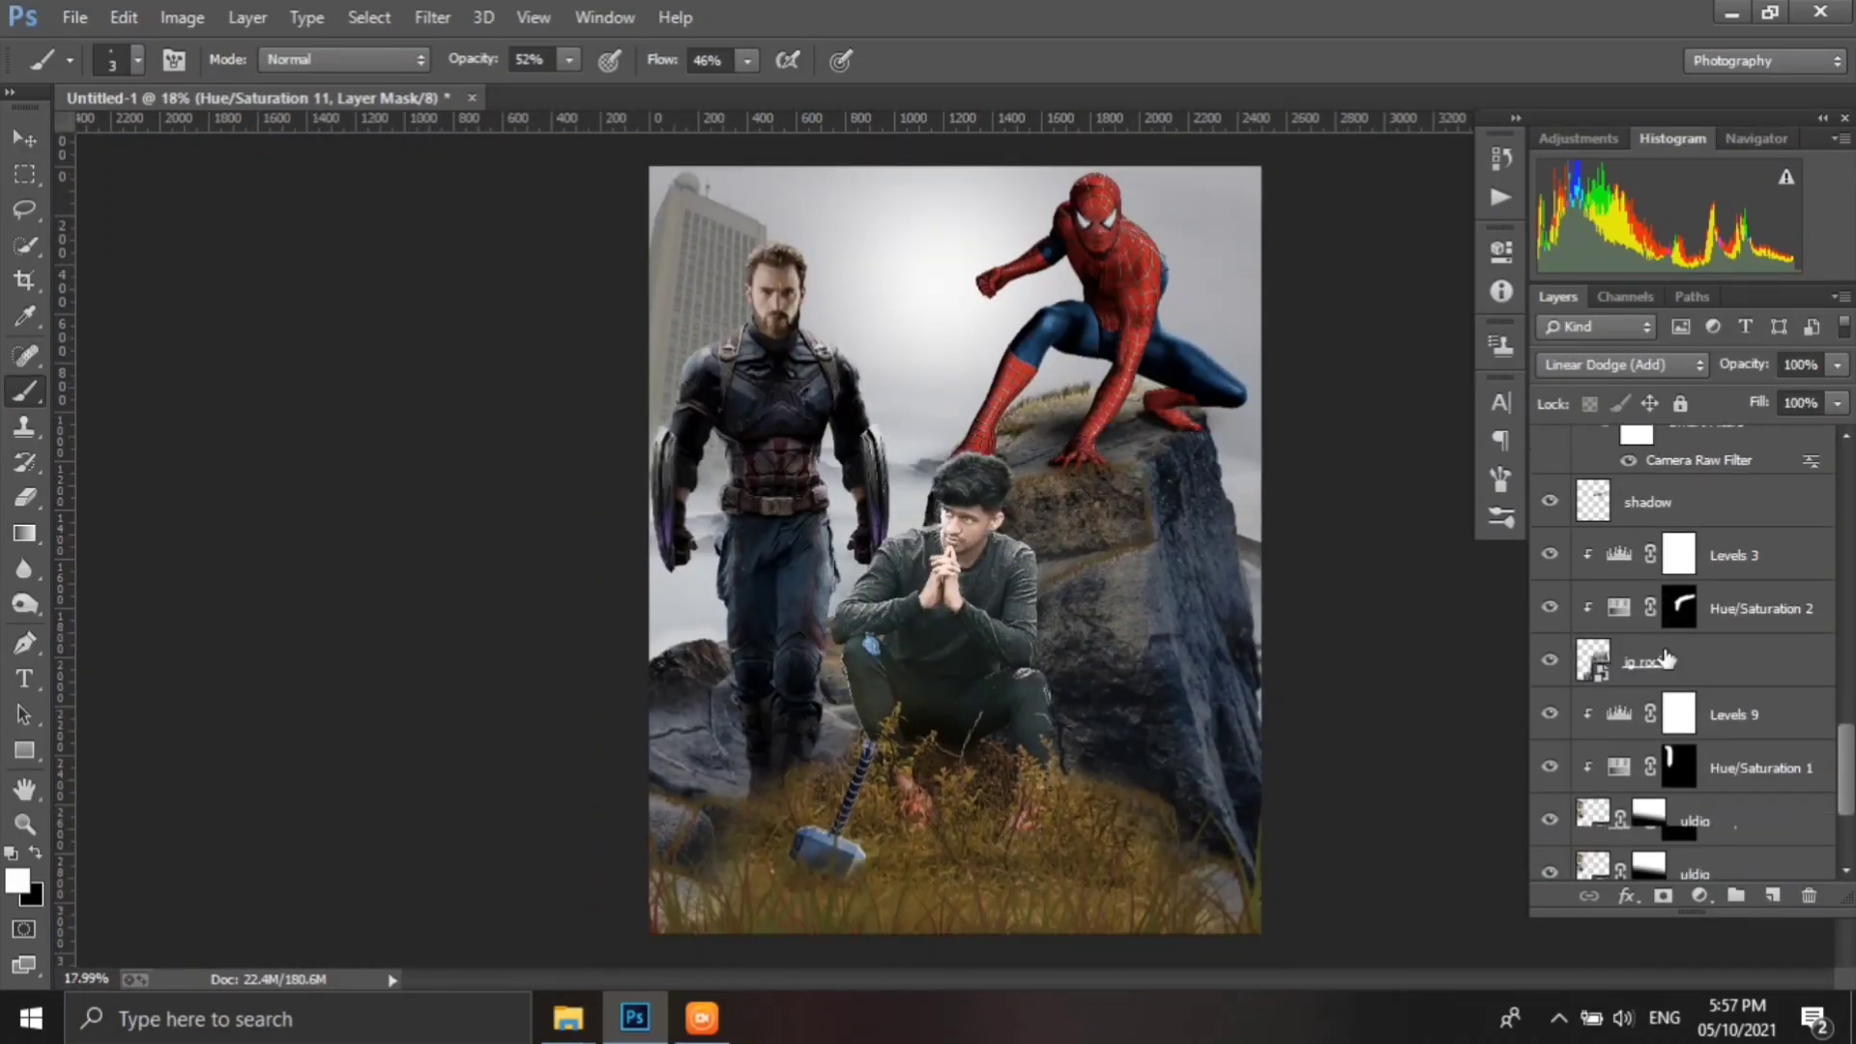
{"action": "left_click", "coordinate": [1645, 714]}
{"action": "left_click", "coordinate": [1698, 895]}
{"action": "left_click", "coordinate": [1677, 559]}
{"action": "left_click", "coordinate": [1361, 319]}
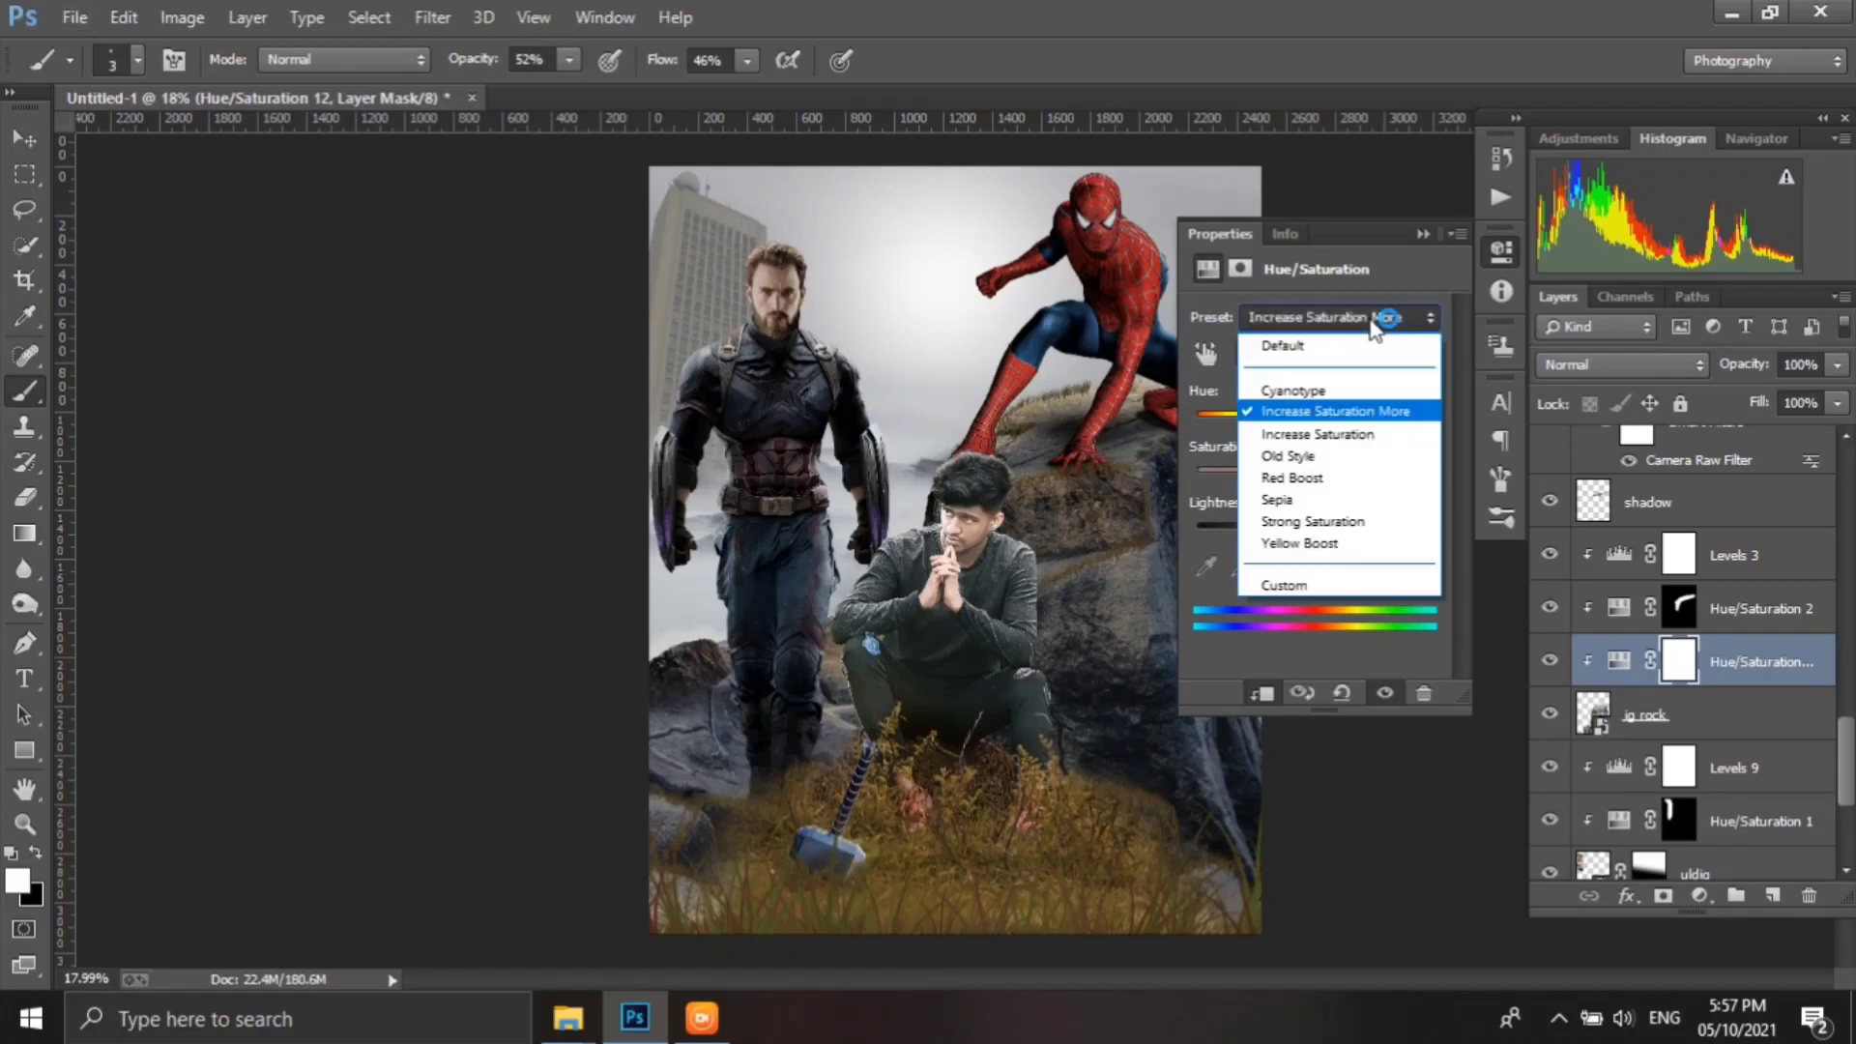
{"action": "left_click", "coordinate": [1305, 381]}
{"action": "left_click_drag", "start_coordinate": [1256, 474], "coordinate": [1197, 473]}
{"action": "left_click", "coordinate": [1624, 364]}
{"action": "left_click", "coordinate": [1585, 328]}
{"action": "left_click", "coordinate": [1421, 234]}
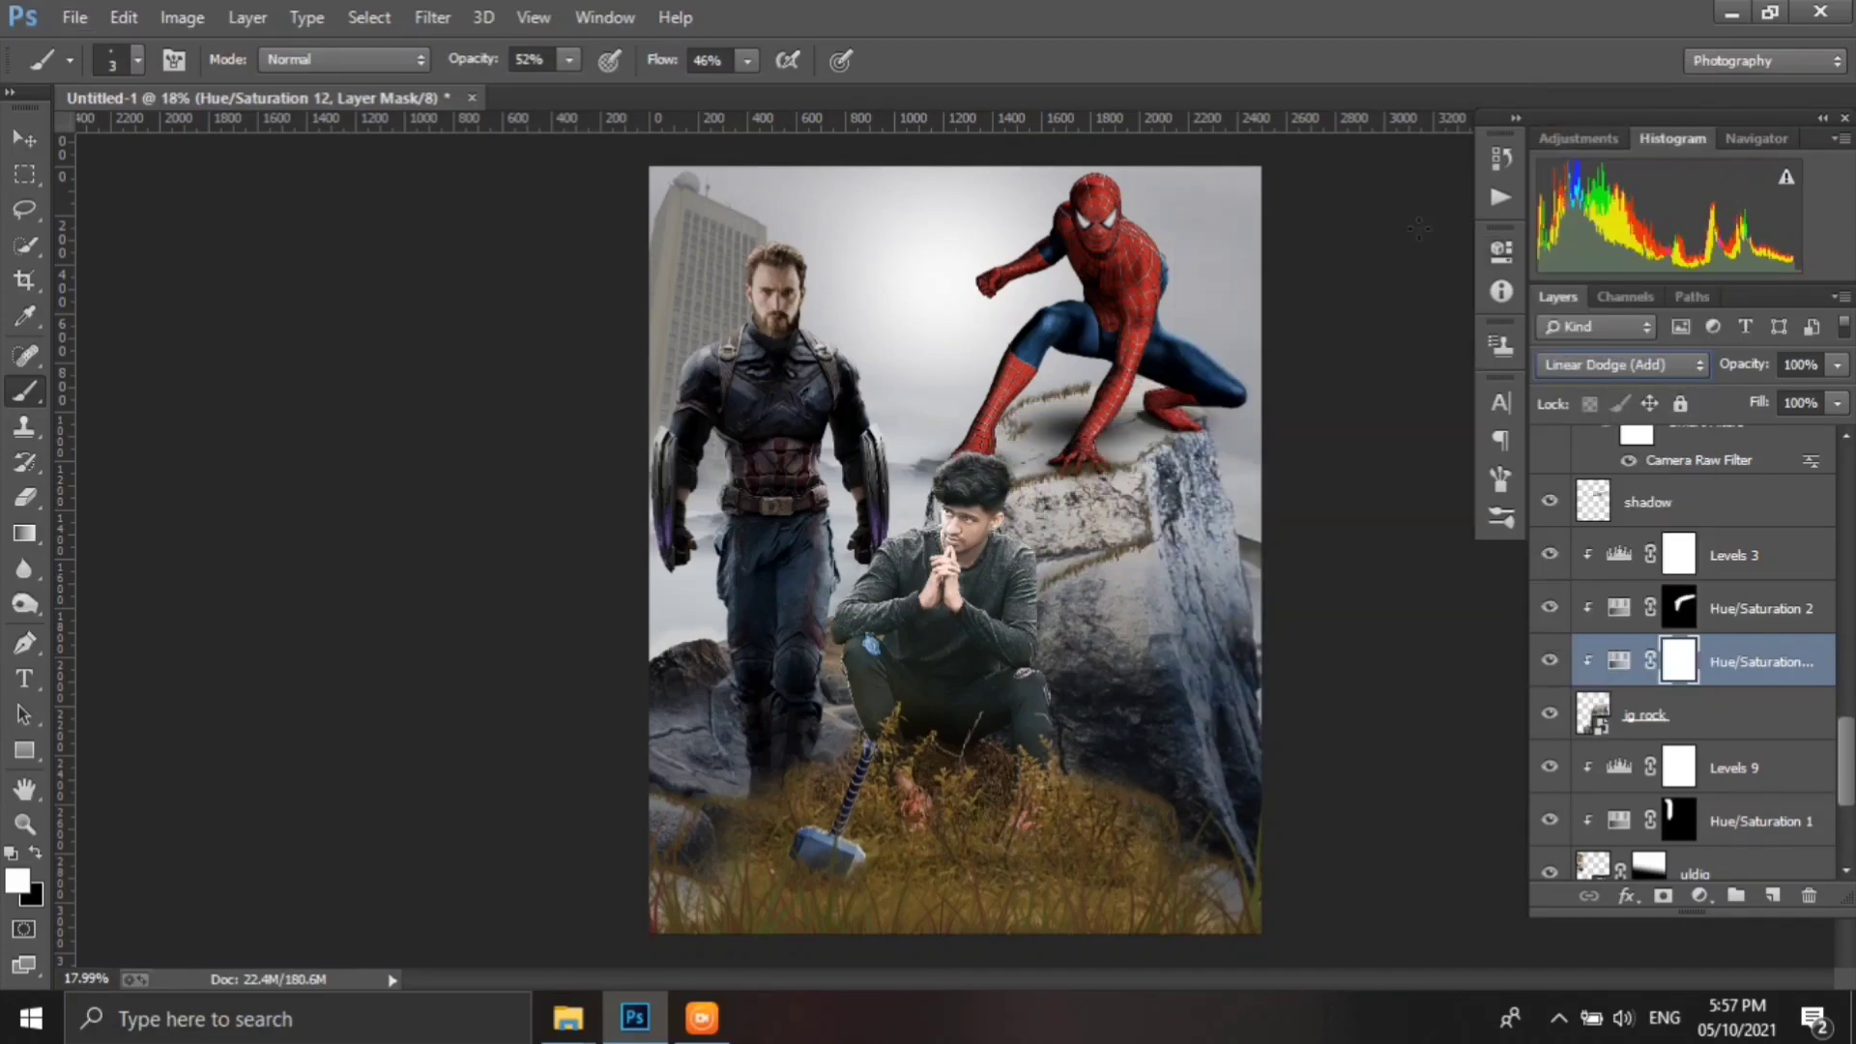
- Invert the adjustment mask and paint brightening onto the grass along Spider-Man's leg and rock edge
{"action": "key", "text": "ctrl+i"}
{"action": "scroll", "coordinate": [1009, 431], "scroll_direction": "up", "scroll_amount": 5}
{"action": "scroll", "coordinate": [1008, 431], "scroll_direction": "up", "scroll_amount": 3}
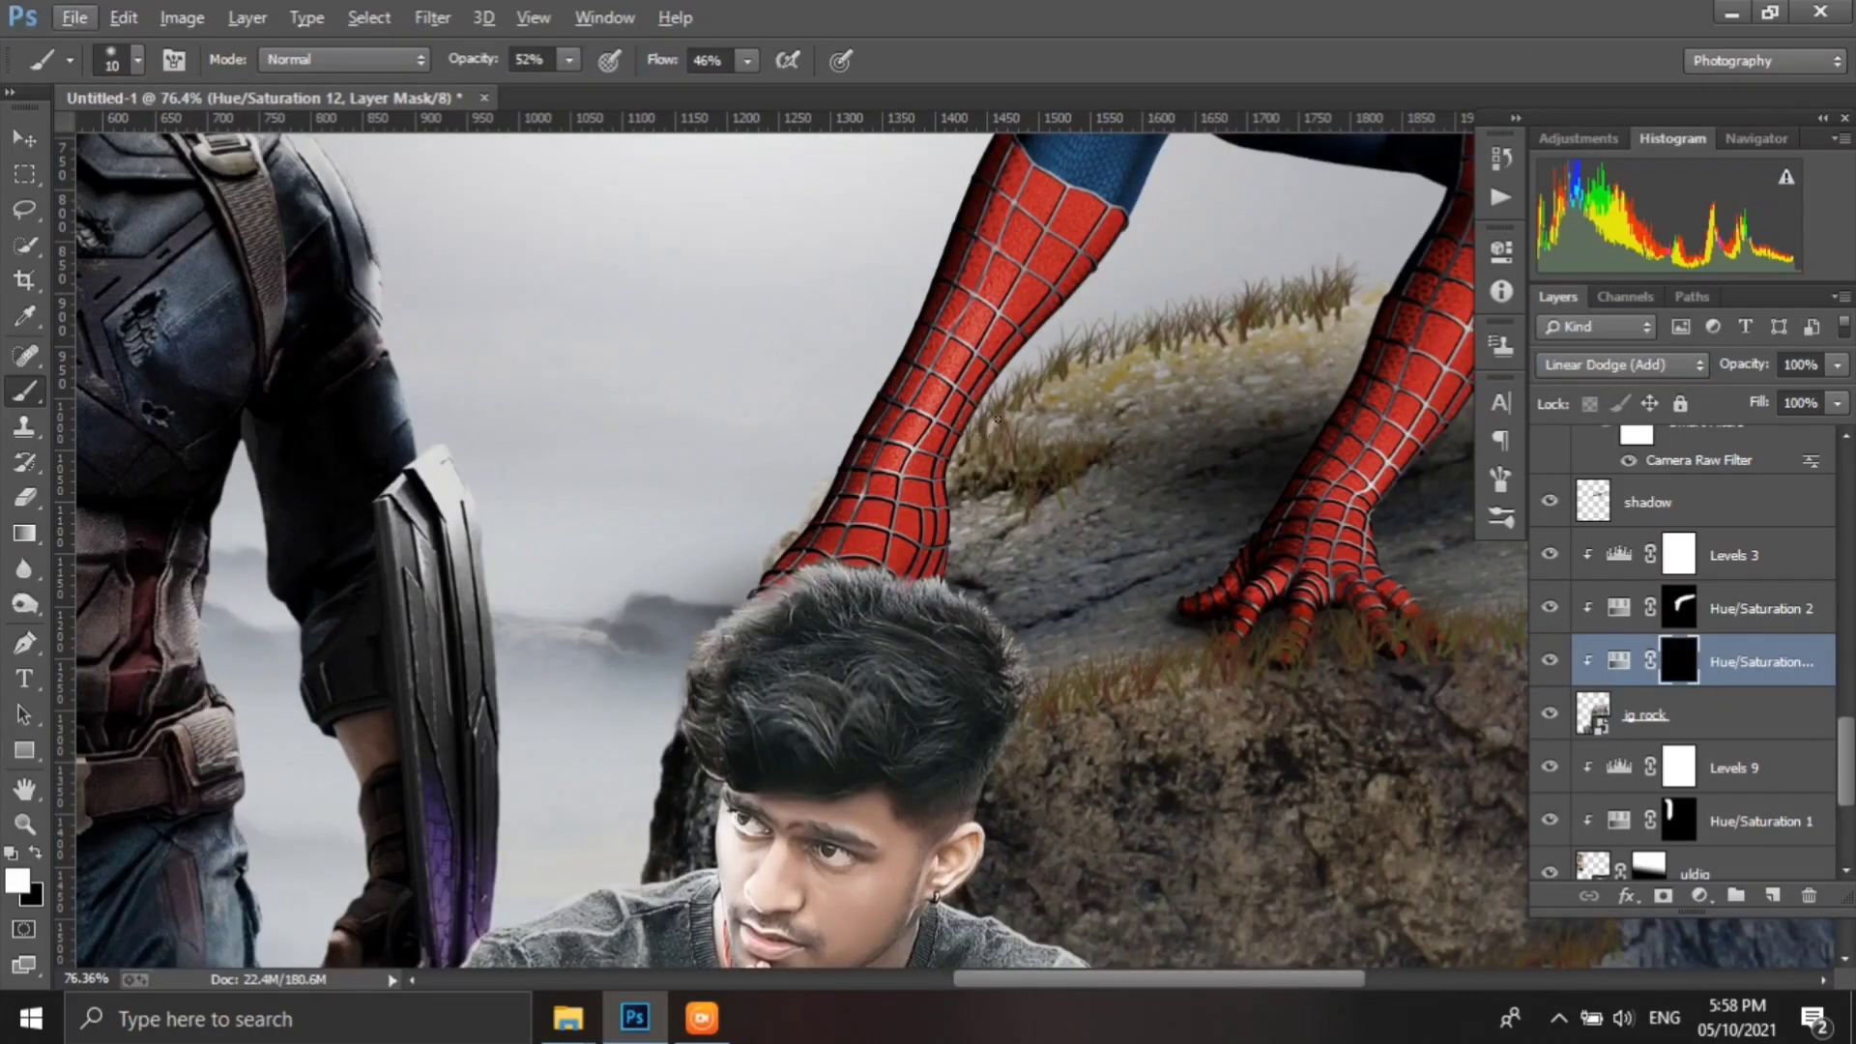
{"action": "left_click_drag", "start_coordinate": [1001, 413], "coordinate": [1150, 348]}
{"action": "key", "text": "bracketleft"}
{"action": "key", "text": "bracketleft"}
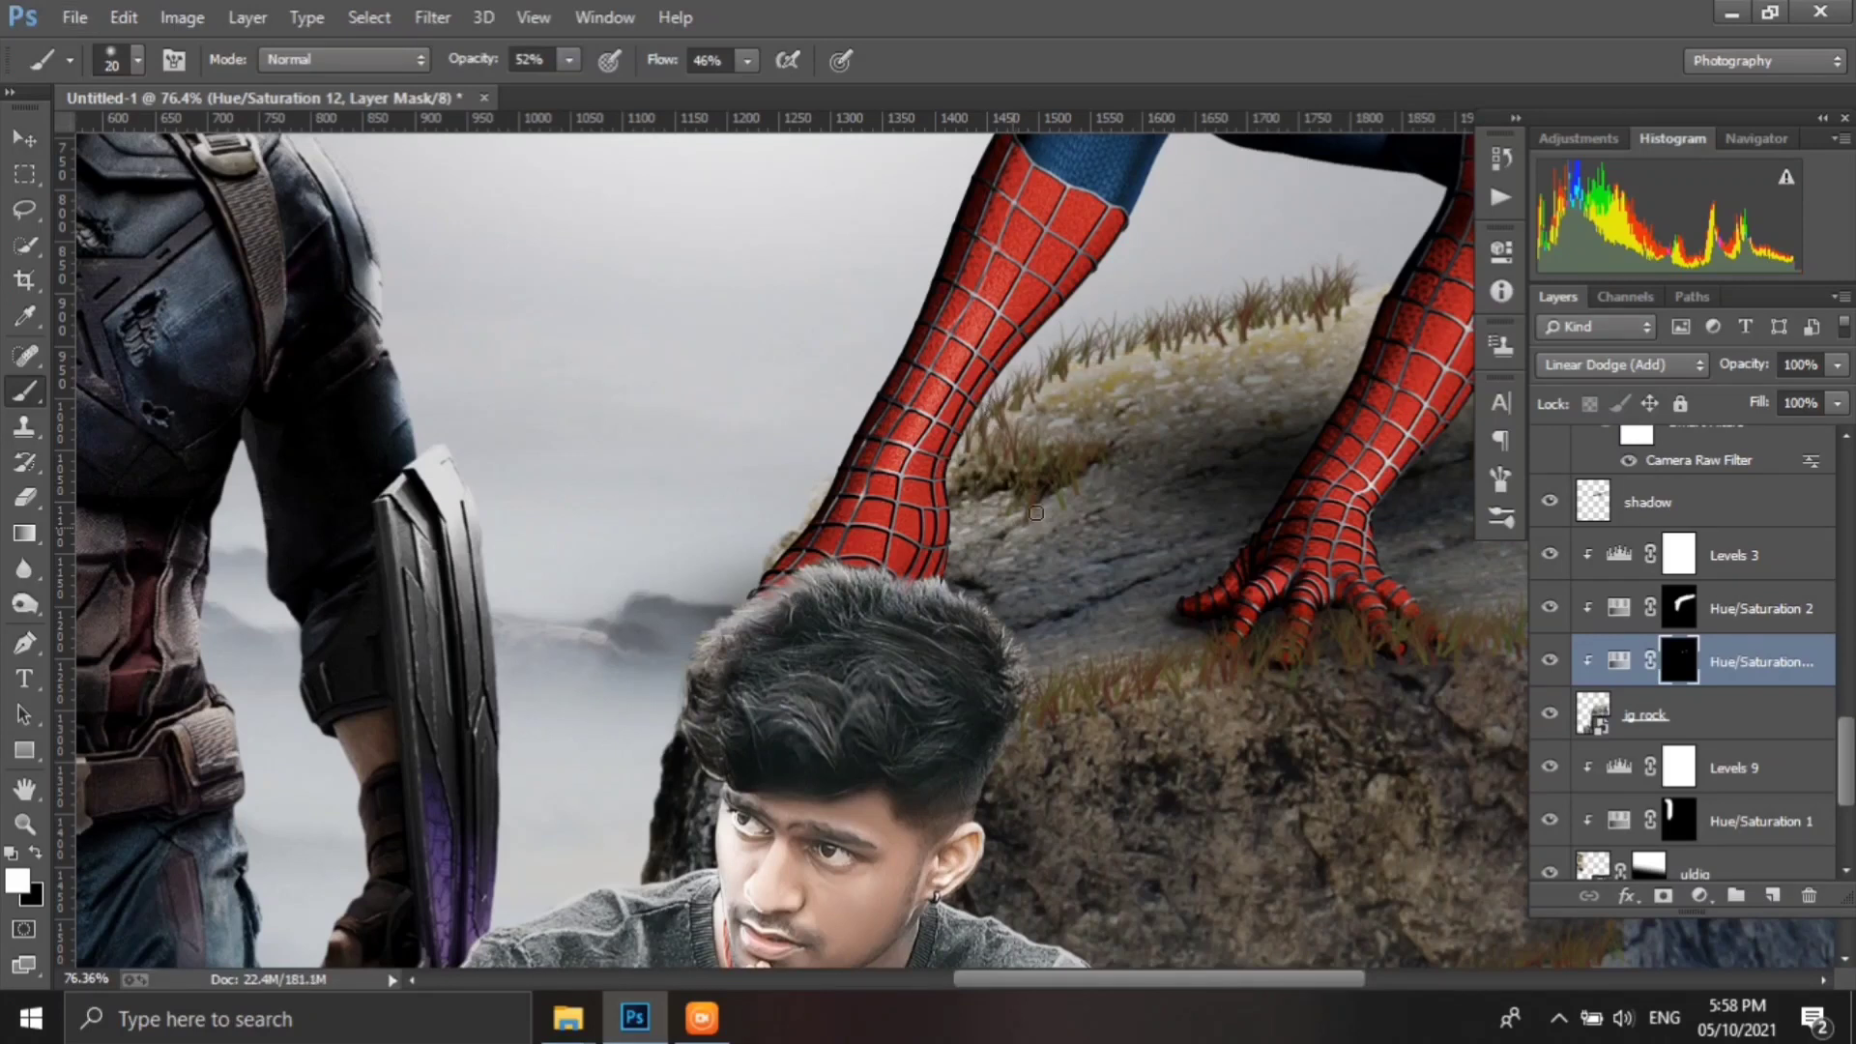
{"action": "left_click_drag", "start_coordinate": [1035, 513], "coordinate": [1038, 456]}
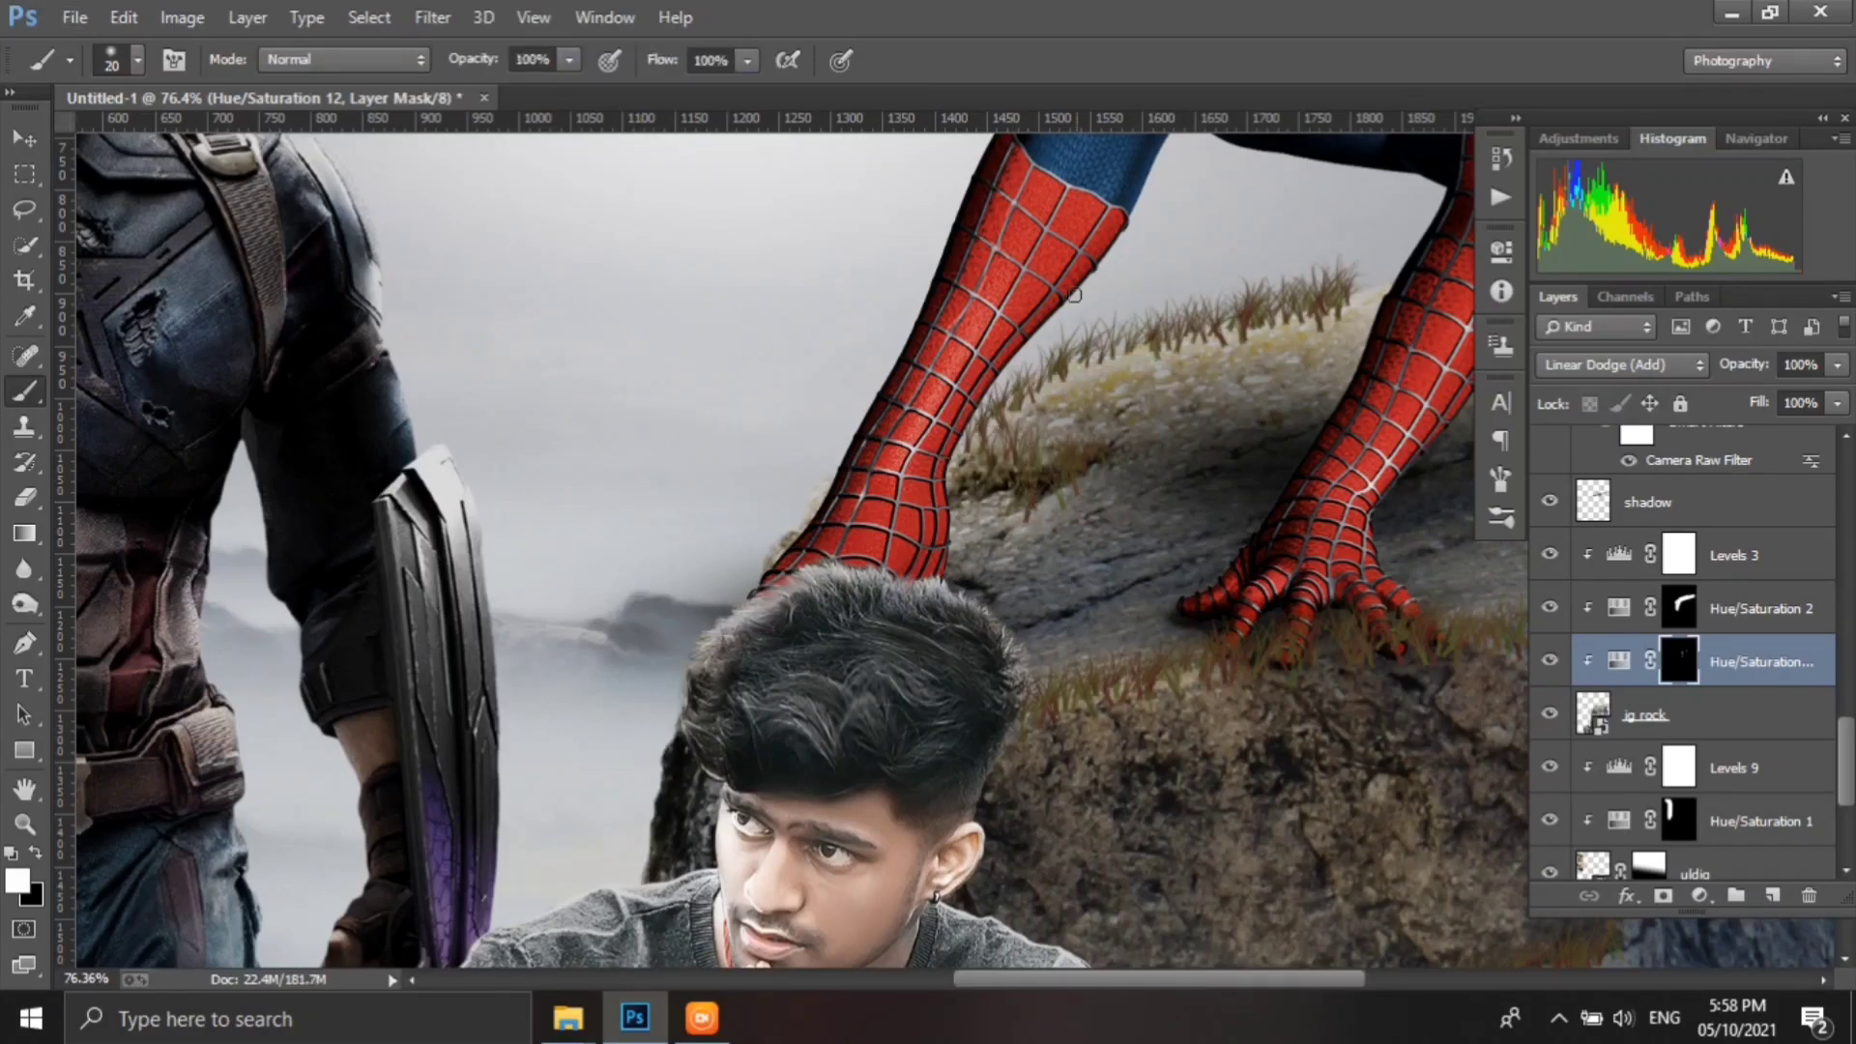
{"action": "left_click_drag", "start_coordinate": [1237, 667], "coordinate": [1033, 723]}
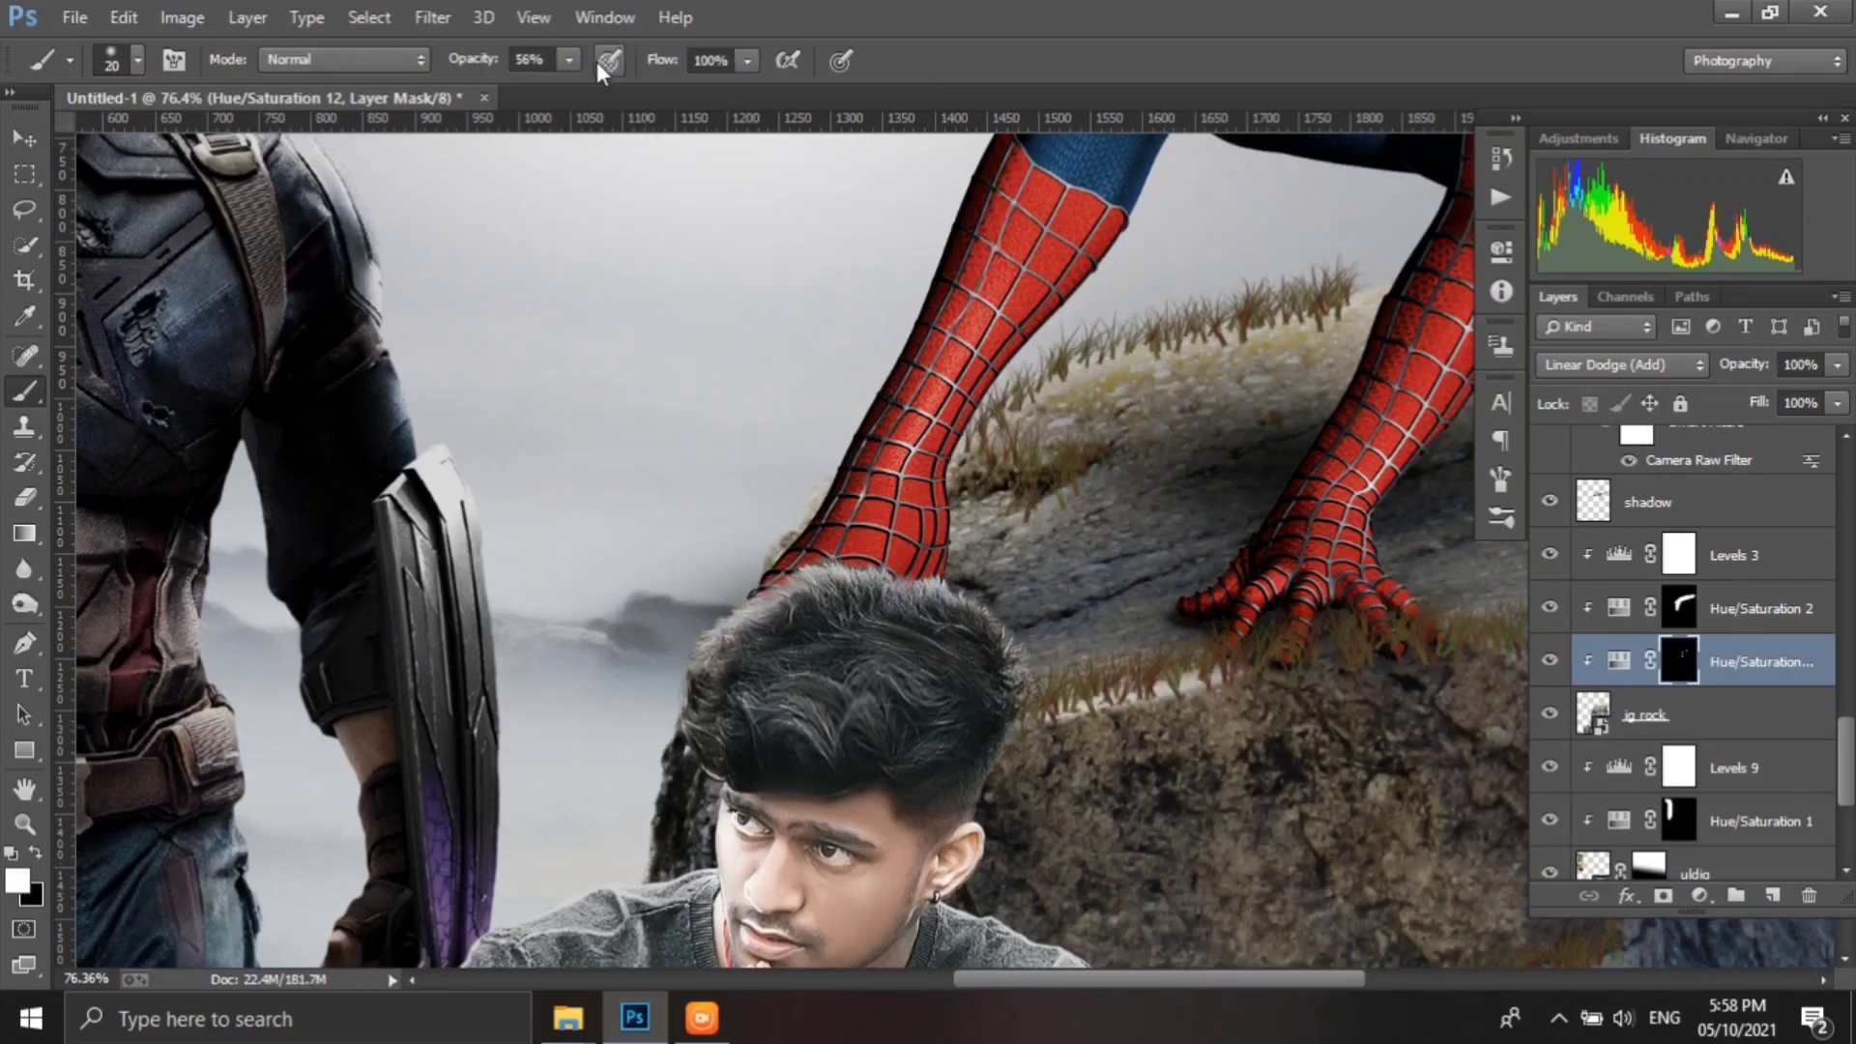
- Place the MARVEL ADVENTURE title file as an embedded layer at the top of the stack
{"action": "key", "text": "ctrl+0"}
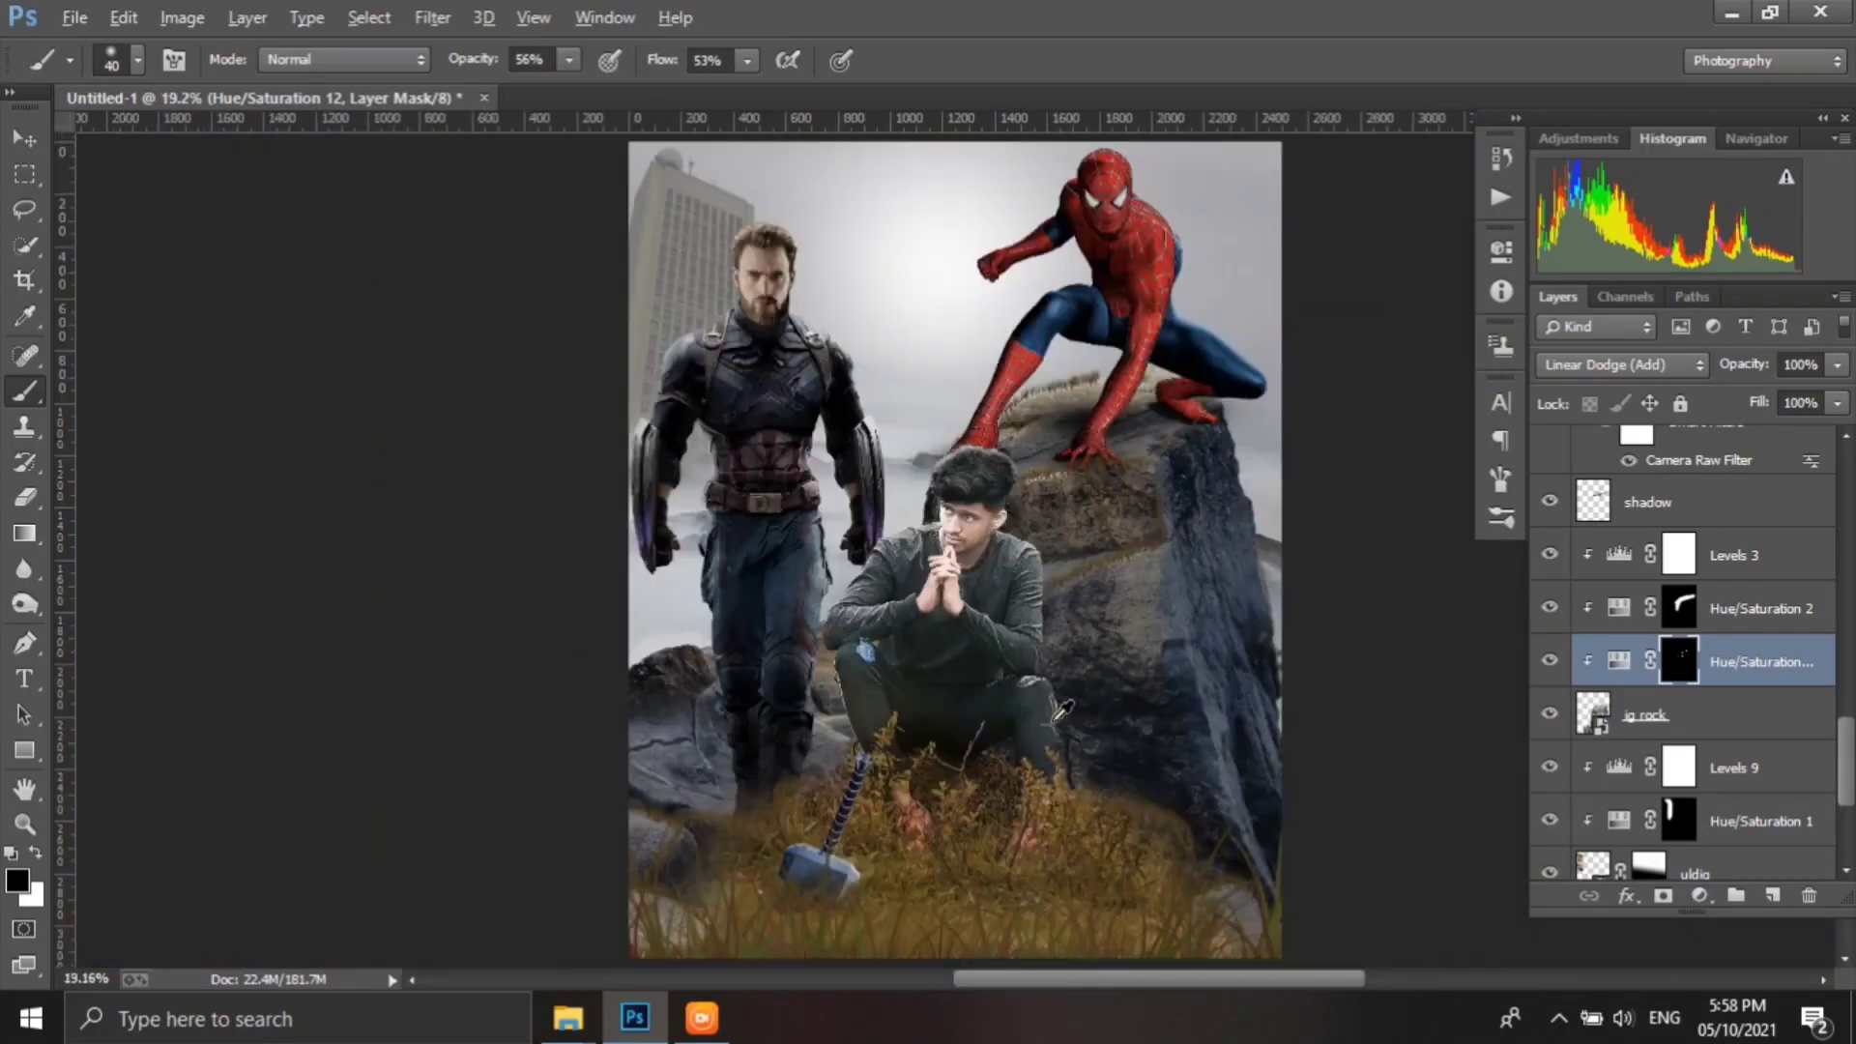
{"action": "scroll", "coordinate": [1692, 629], "scroll_direction": "up", "scroll_amount": 5}
{"action": "left_click", "coordinate": [1735, 453]}
{"action": "left_click", "coordinate": [74, 16]}
{"action": "left_click", "coordinate": [116, 360]}
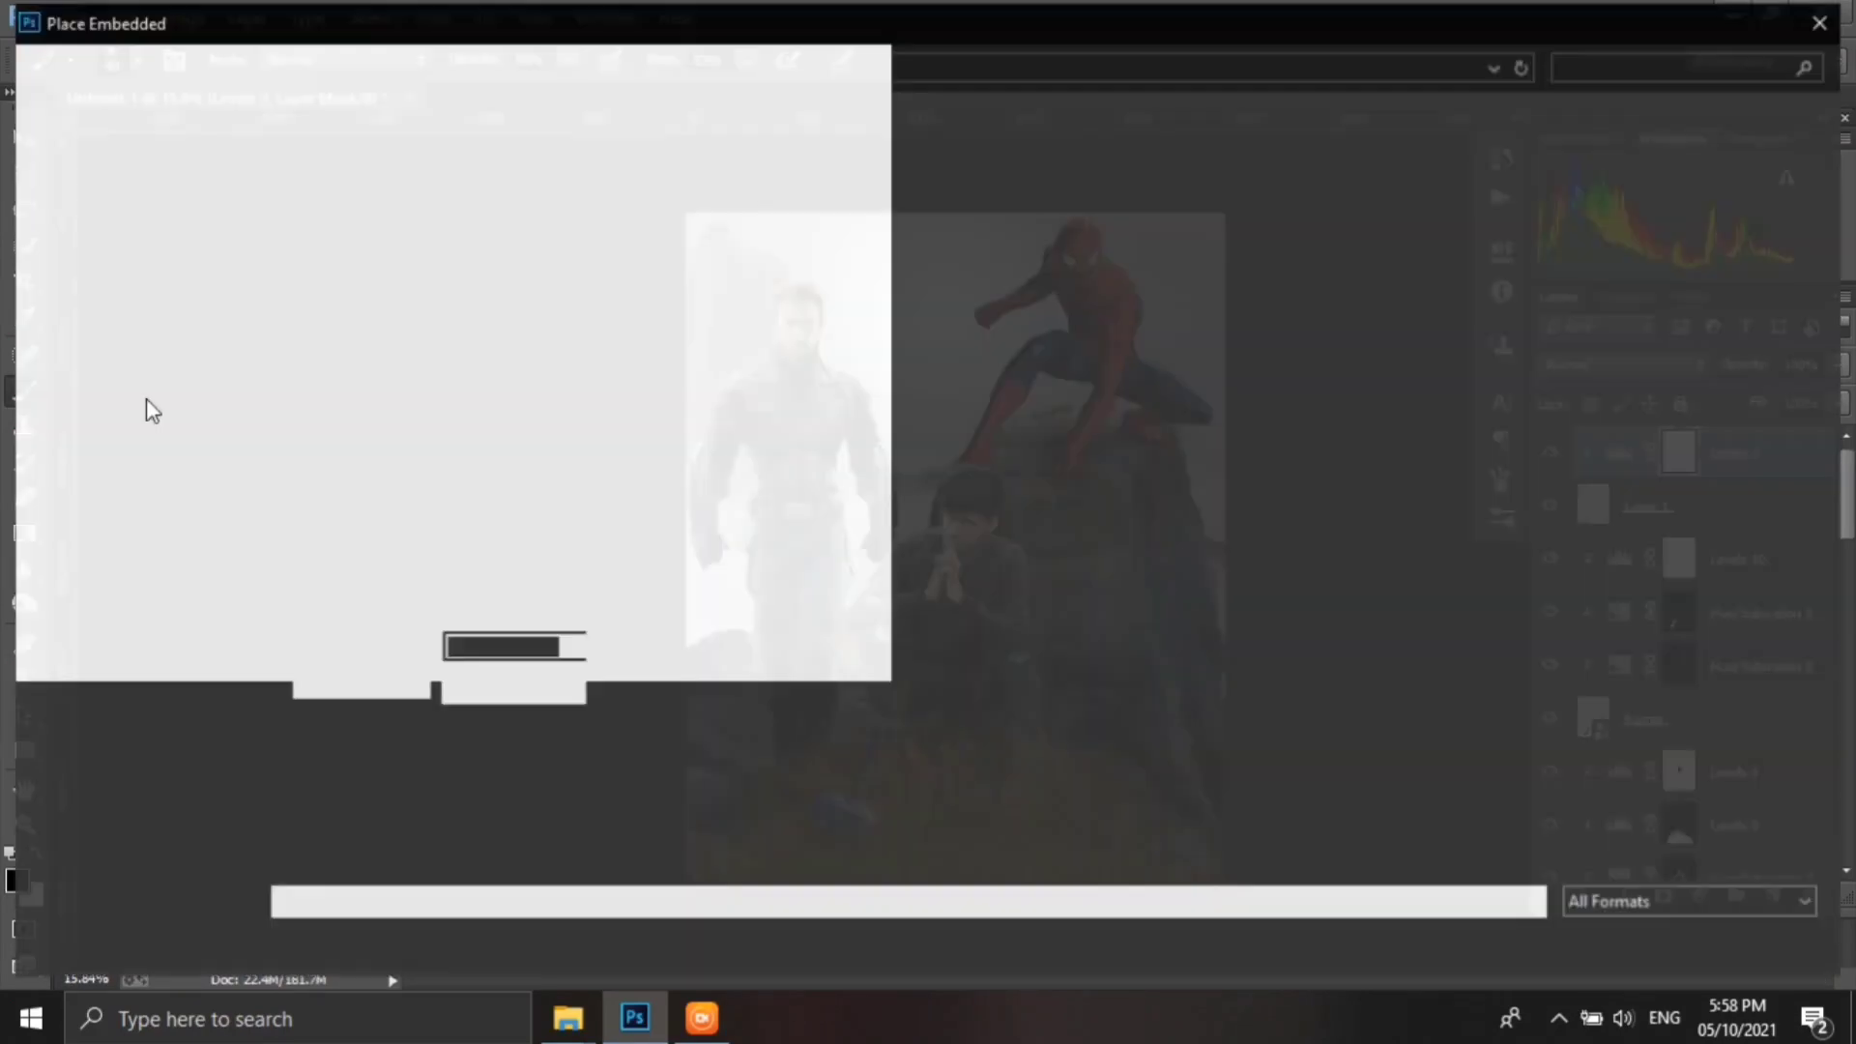
{"action": "double_click", "coordinate": [1325, 242]}
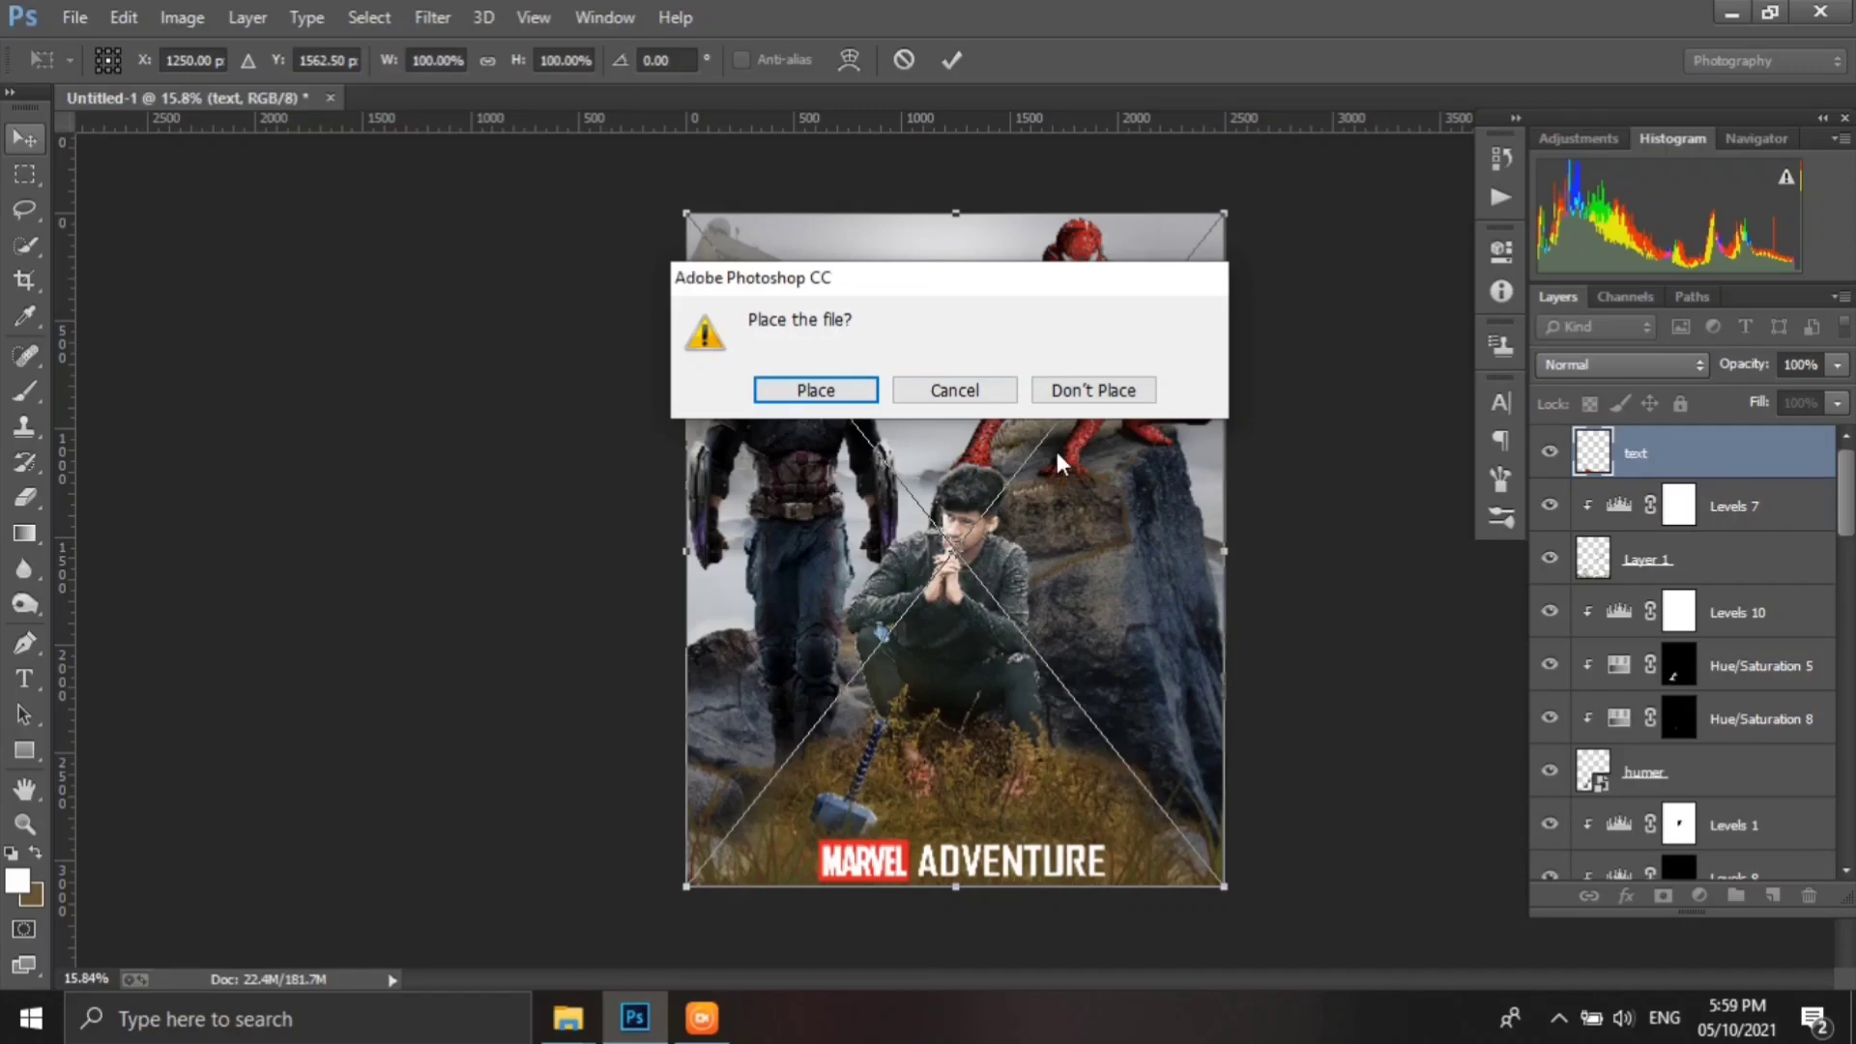
{"action": "left_click", "coordinate": [954, 389]}
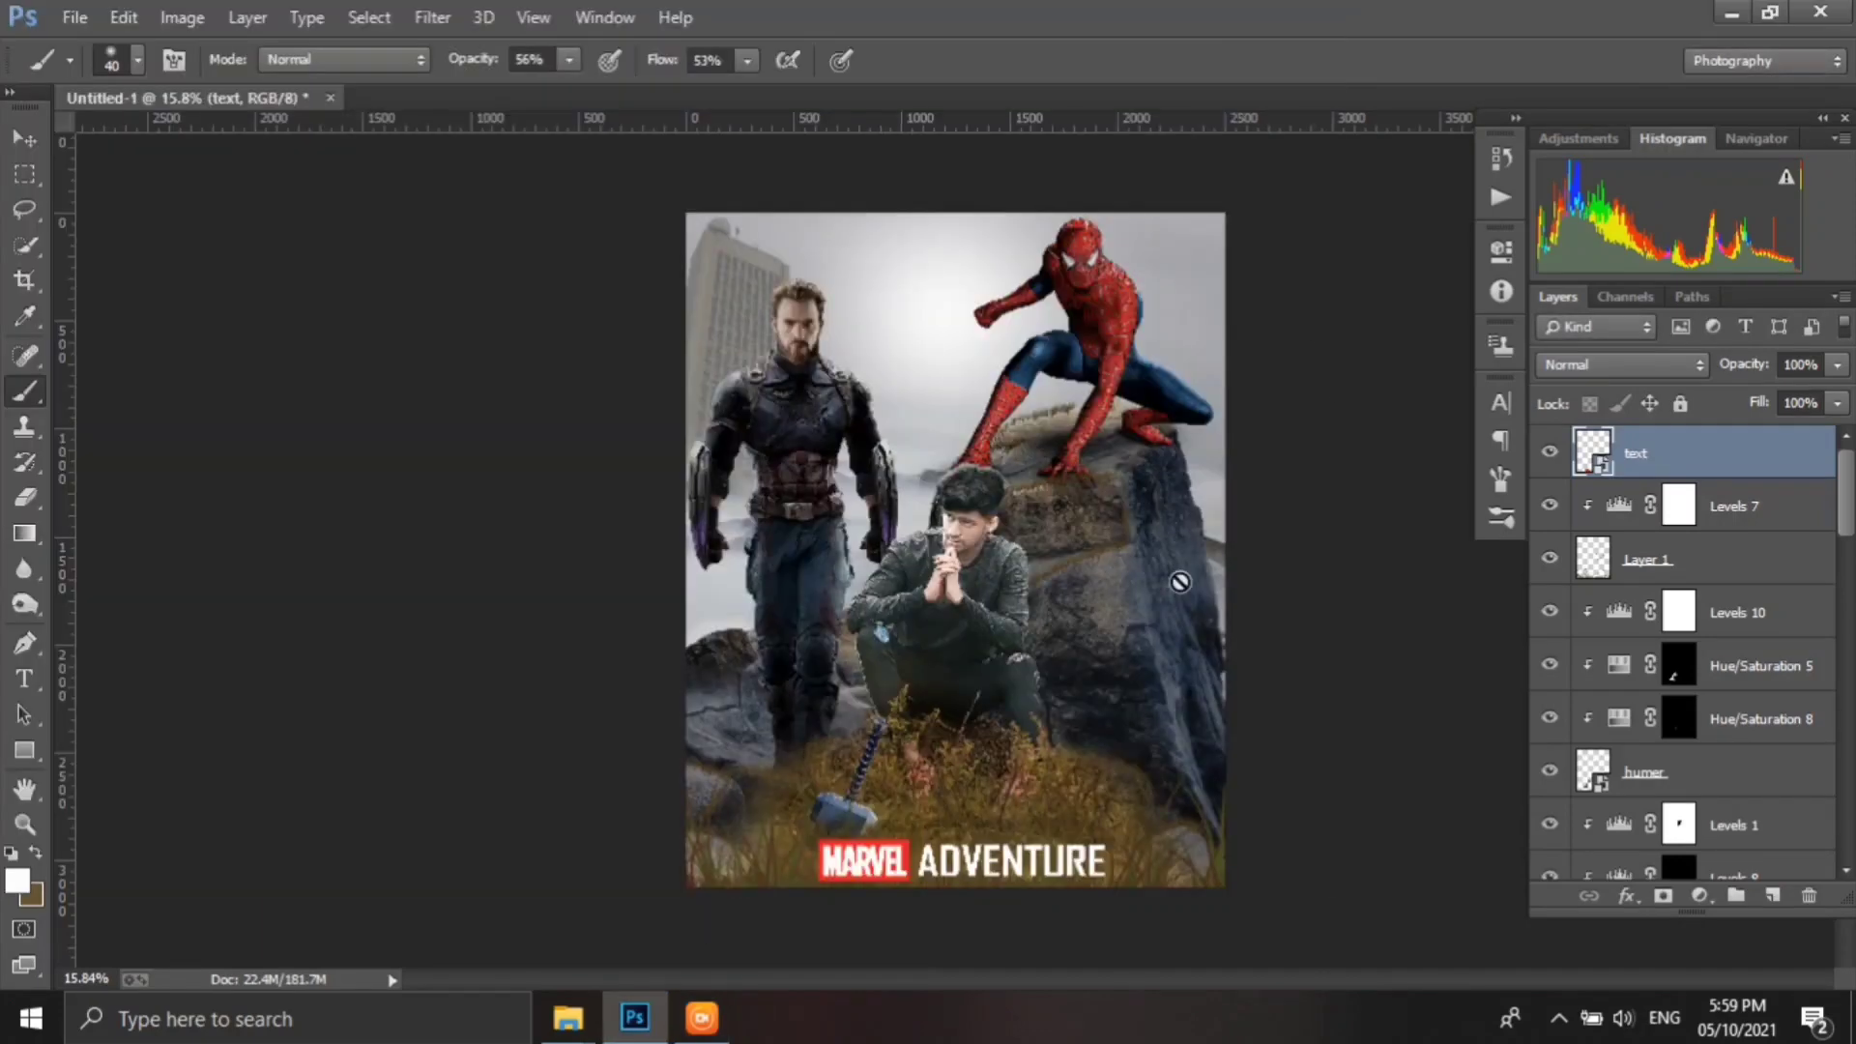
- Hide the title and stamp all visible layers into a new merged Layer 5
{"action": "scroll", "coordinate": [1179, 581], "scroll_direction": "up", "scroll_amount": 1}
{"action": "left_click", "coordinate": [1550, 452]}
{"action": "left_click", "coordinate": [1735, 505]}
{"action": "key", "text": "ctrl+shift+alt+e"}
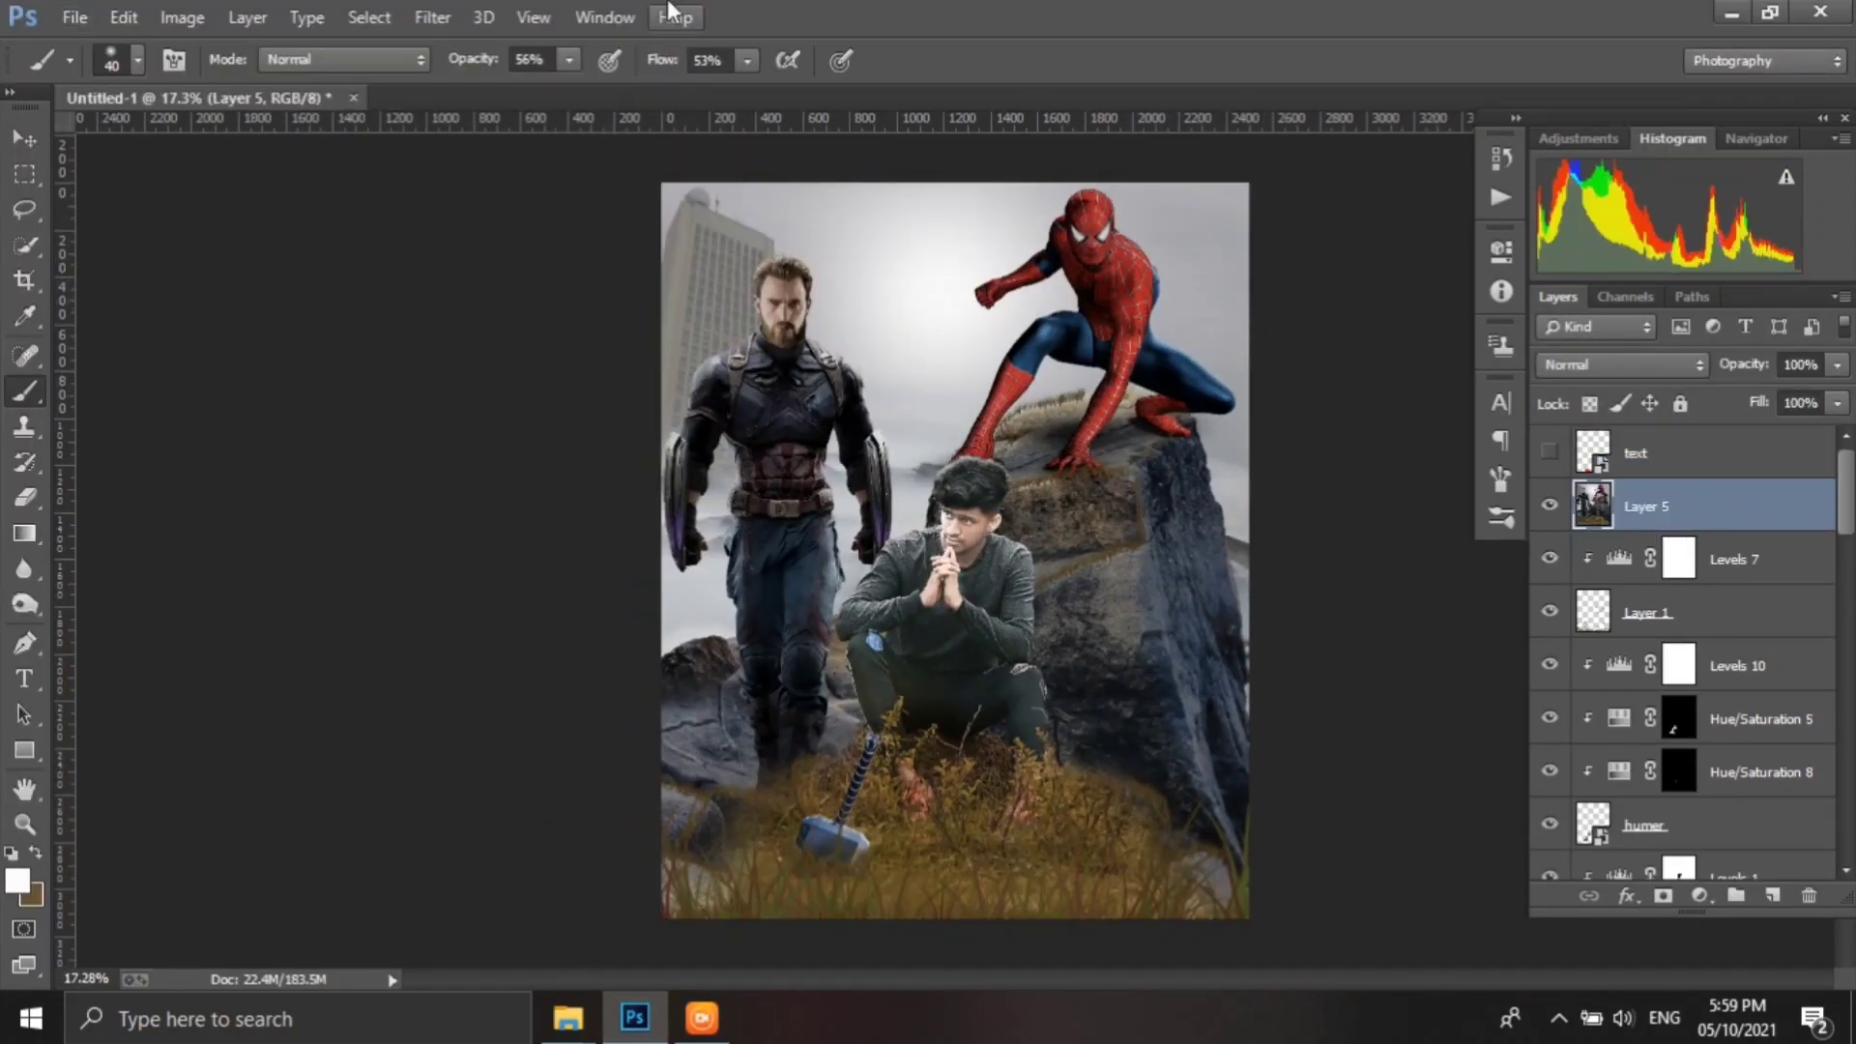
- In Camera Raw, set contrast +8, highlights -16, shadows +5, whites -10, blacks -8, and raise clarity
{"action": "left_click", "coordinate": [433, 16]}
{"action": "left_click", "coordinate": [514, 178]}
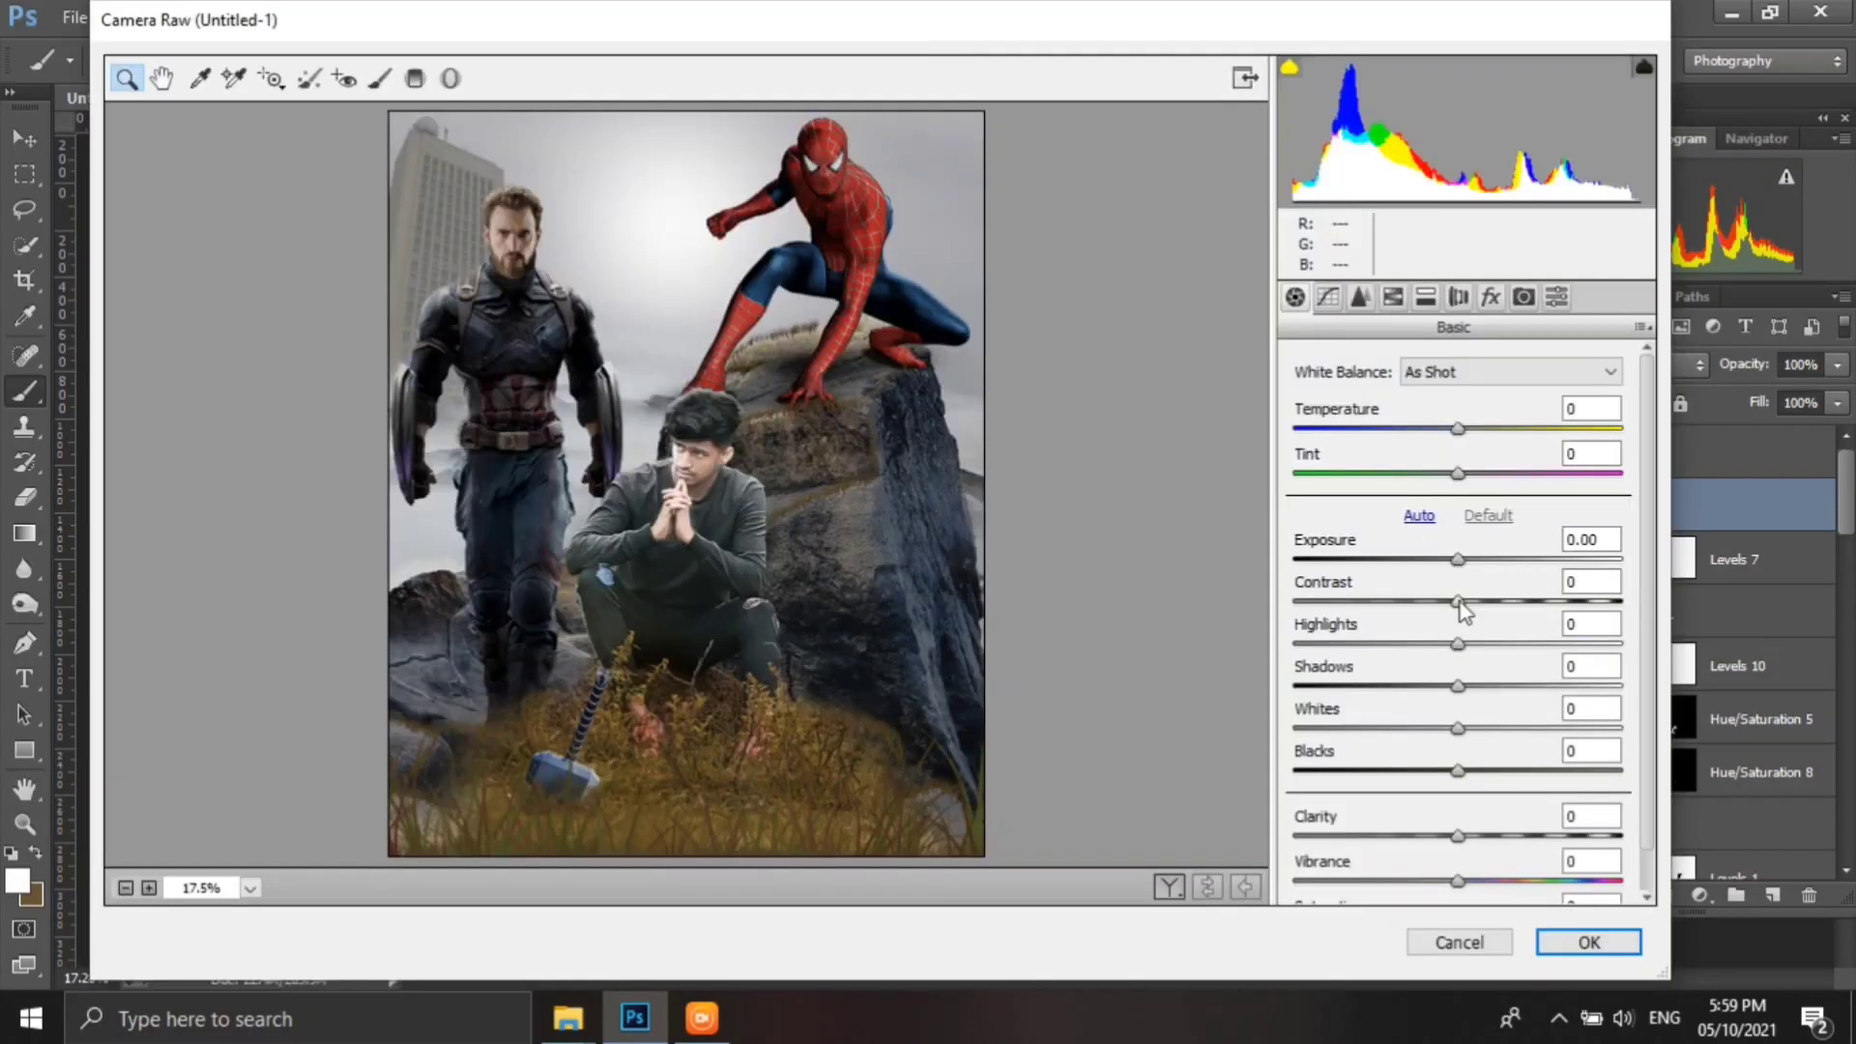
{"action": "left_click_drag", "start_coordinate": [1458, 601], "coordinate": [1471, 600]}
{"action": "left_click_drag", "start_coordinate": [1458, 643], "coordinate": [1431, 643]}
{"action": "left_click_drag", "start_coordinate": [1457, 686], "coordinate": [1442, 728]}
{"action": "left_click_drag", "start_coordinate": [1458, 771], "coordinate": [1445, 770]}
{"action": "left_click_drag", "start_coordinate": [1458, 836], "coordinate": [1495, 836]}
{"action": "left_click_drag", "start_coordinate": [1444, 770], "coordinate": [1438, 771]}
- Set Camera Raw sharpening amount to 29 and luminance noise reduction to 13
{"action": "left_click", "coordinate": [1360, 297]}
{"action": "key", "text": "ctrl+plus"}
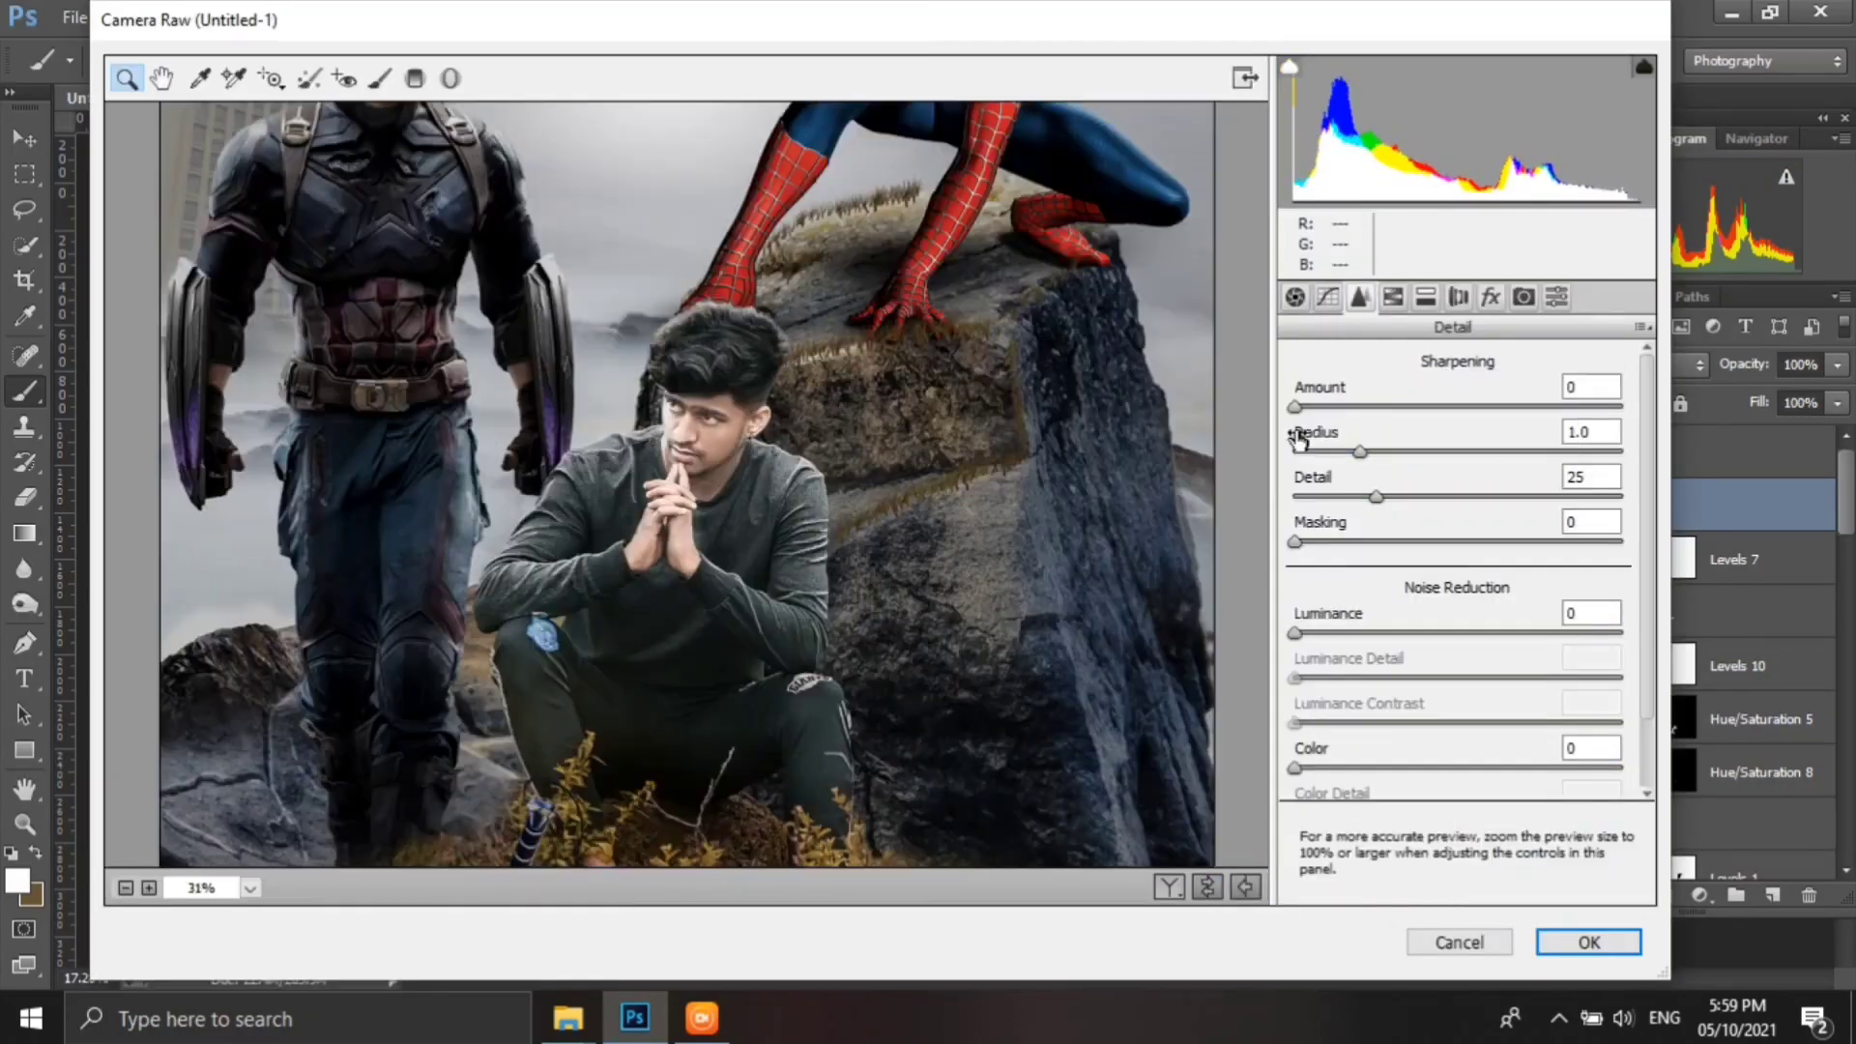
{"action": "left_click_drag", "start_coordinate": [1295, 406], "coordinate": [1357, 406]}
{"action": "left_click_drag", "start_coordinate": [1294, 632], "coordinate": [1337, 632]}
{"action": "key", "text": "ctrl+0"}
- Brighten orange luminance by 10 and tint the shadows with hue 237
{"action": "left_click", "coordinate": [1393, 297]}
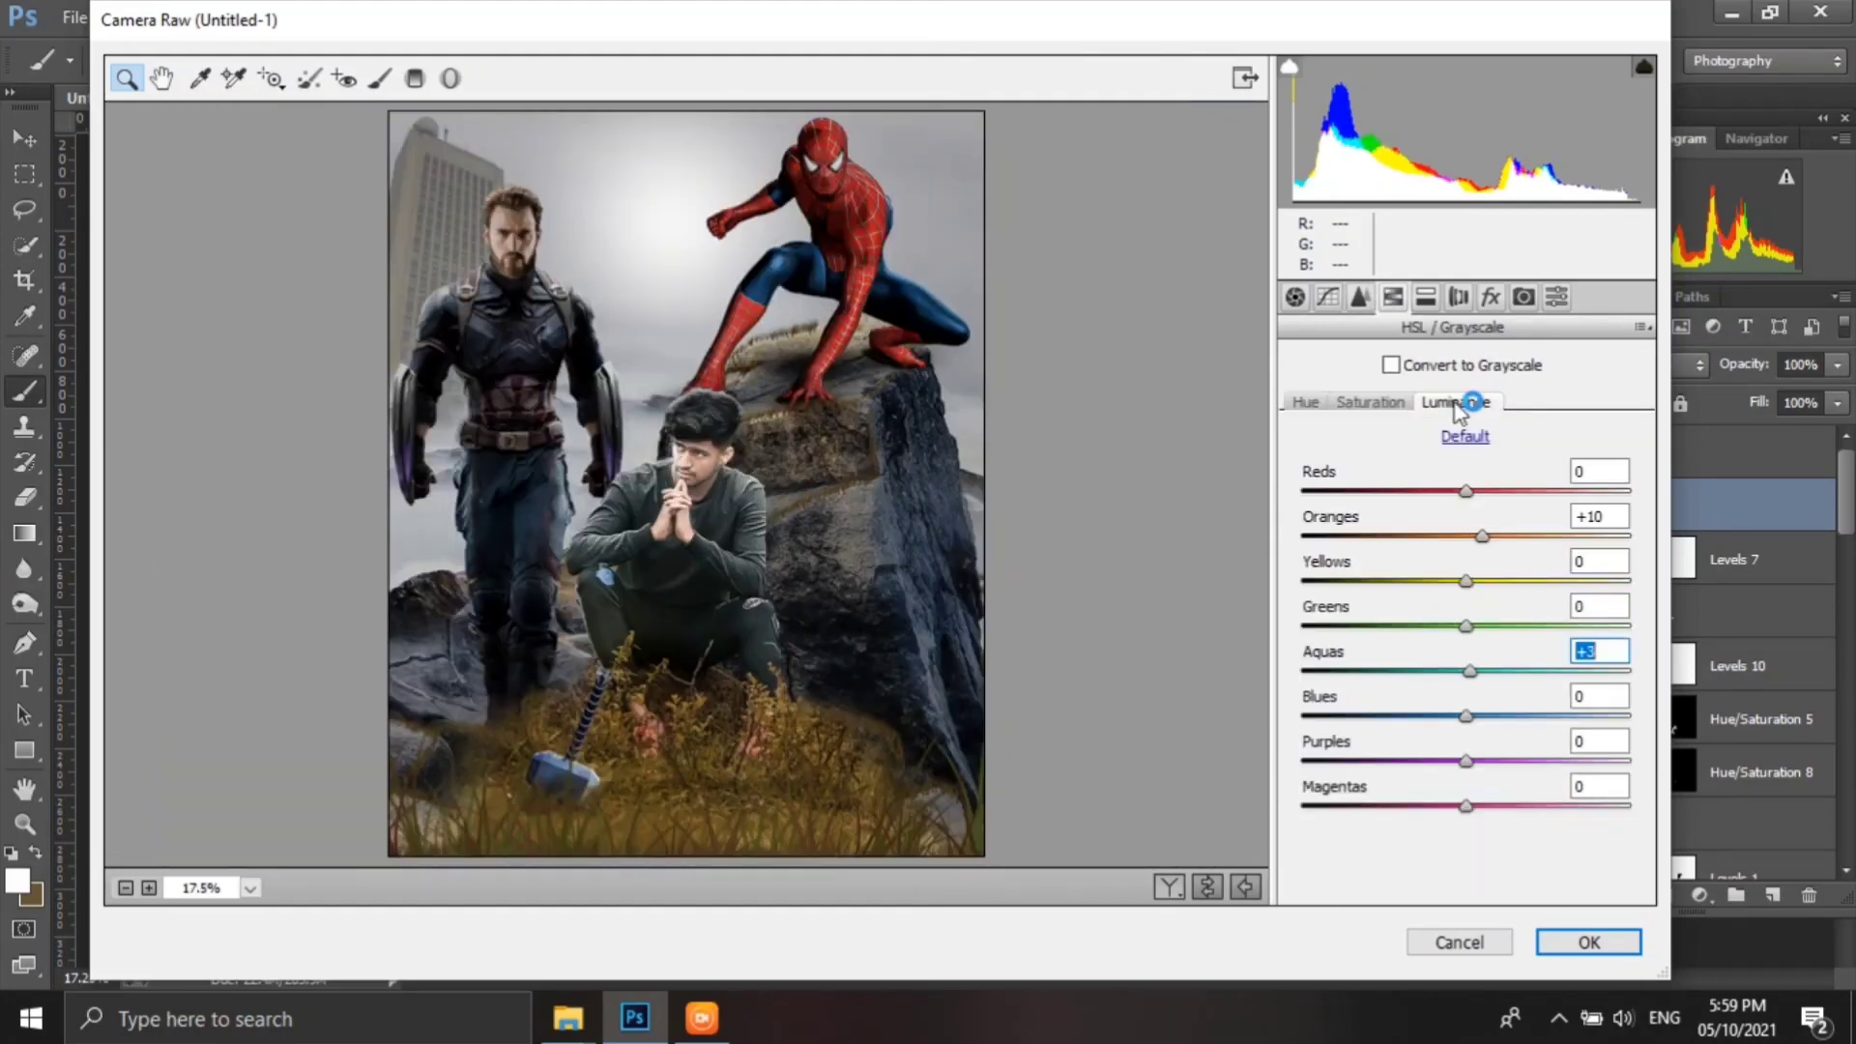
{"action": "left_click", "coordinate": [1426, 297]}
{"action": "mouse_move", "coordinate": [1302, 450]}
{"action": "left_mouse_down"}
{"action": "mouse_move", "coordinate": [1358, 449]}
{"action": "mouse_move", "coordinate": [1363, 406]}
{"action": "left_mouse_up"}
{"action": "mouse_move", "coordinate": [1302, 660]}
{"action": "left_mouse_down"}
{"action": "mouse_move", "coordinate": [1519, 615]}
{"action": "mouse_move", "coordinate": [1441, 648]}
{"action": "left_mouse_up"}
- Add a -12 edge vignette, shift the blue primary hue to -31, and apply the grade
{"action": "left_click", "coordinate": [1490, 296]}
{"action": "left_click_drag", "start_coordinate": [1467, 783], "coordinate": [1415, 810]}
{"action": "left_click", "coordinate": [1523, 297]}
{"action": "left_click_drag", "start_coordinate": [1466, 684], "coordinate": [1521, 683]}
{"action": "left_click", "coordinate": [1216, 891]}
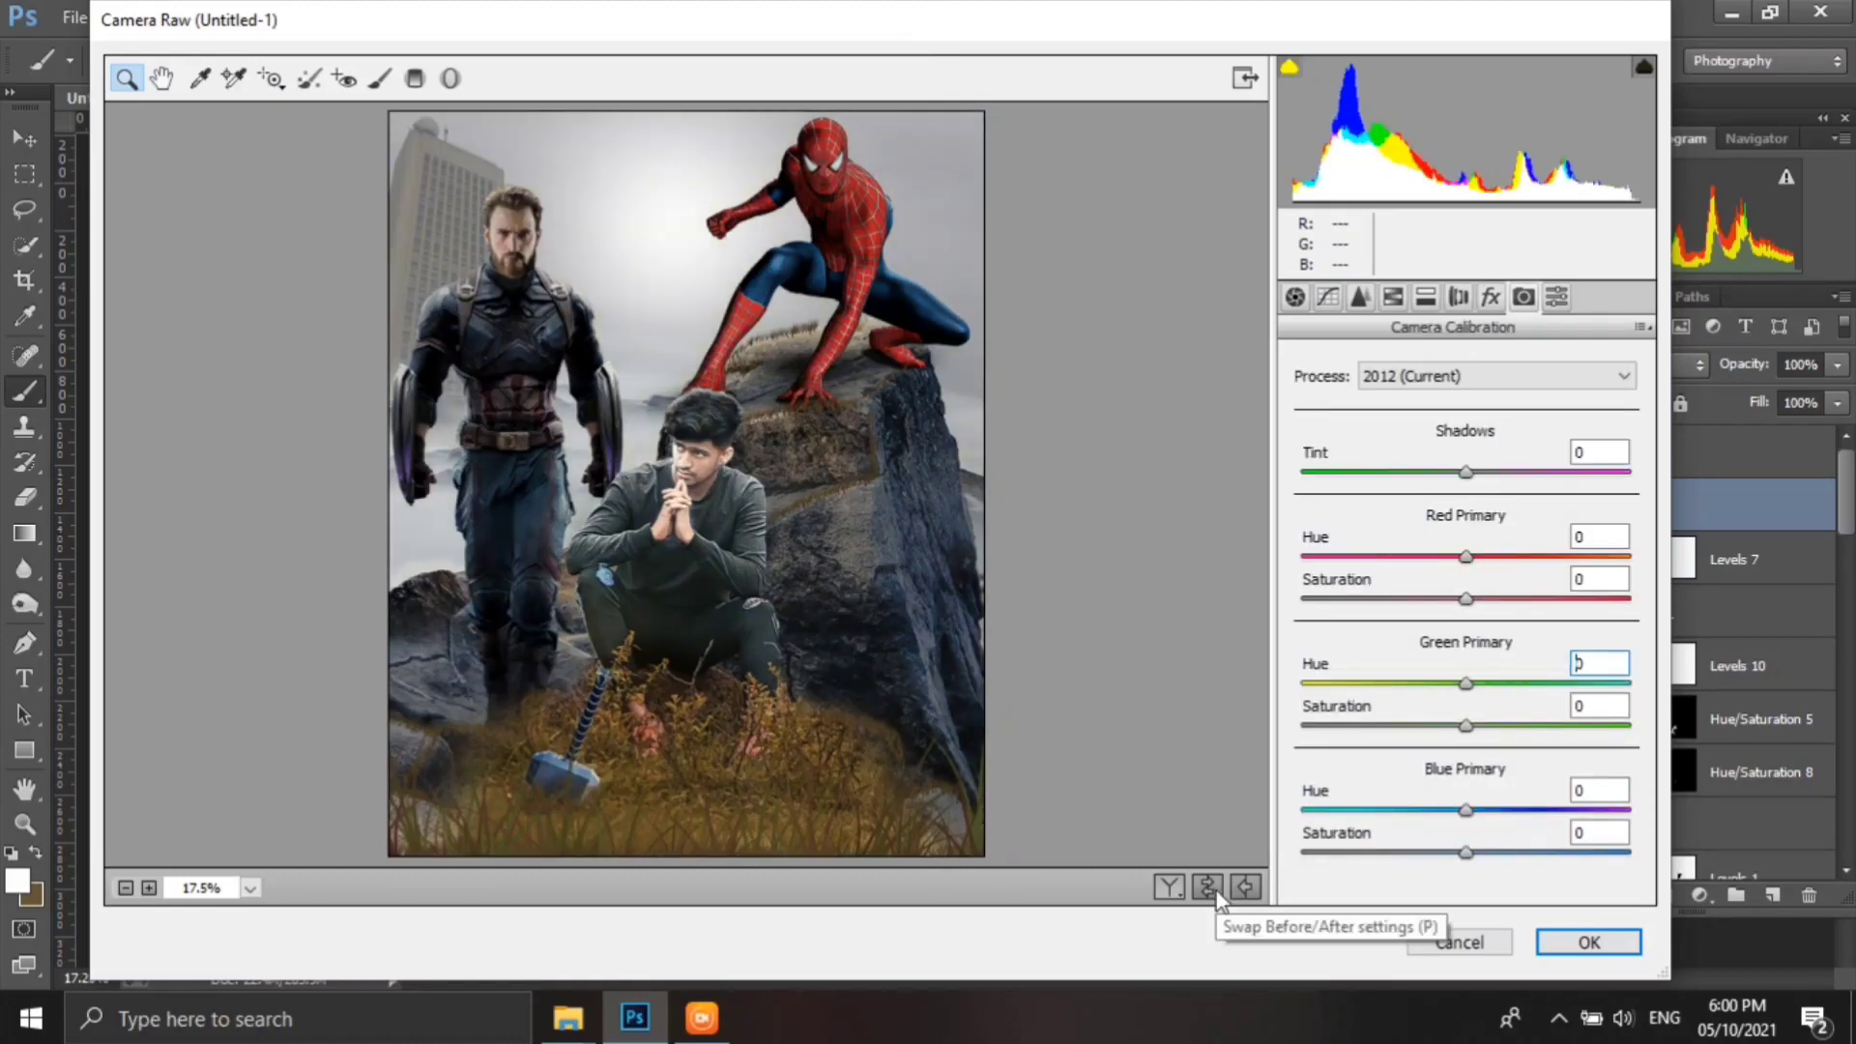
{"action": "left_click", "coordinate": [1216, 891]}
{"action": "left_click", "coordinate": [1591, 942]}
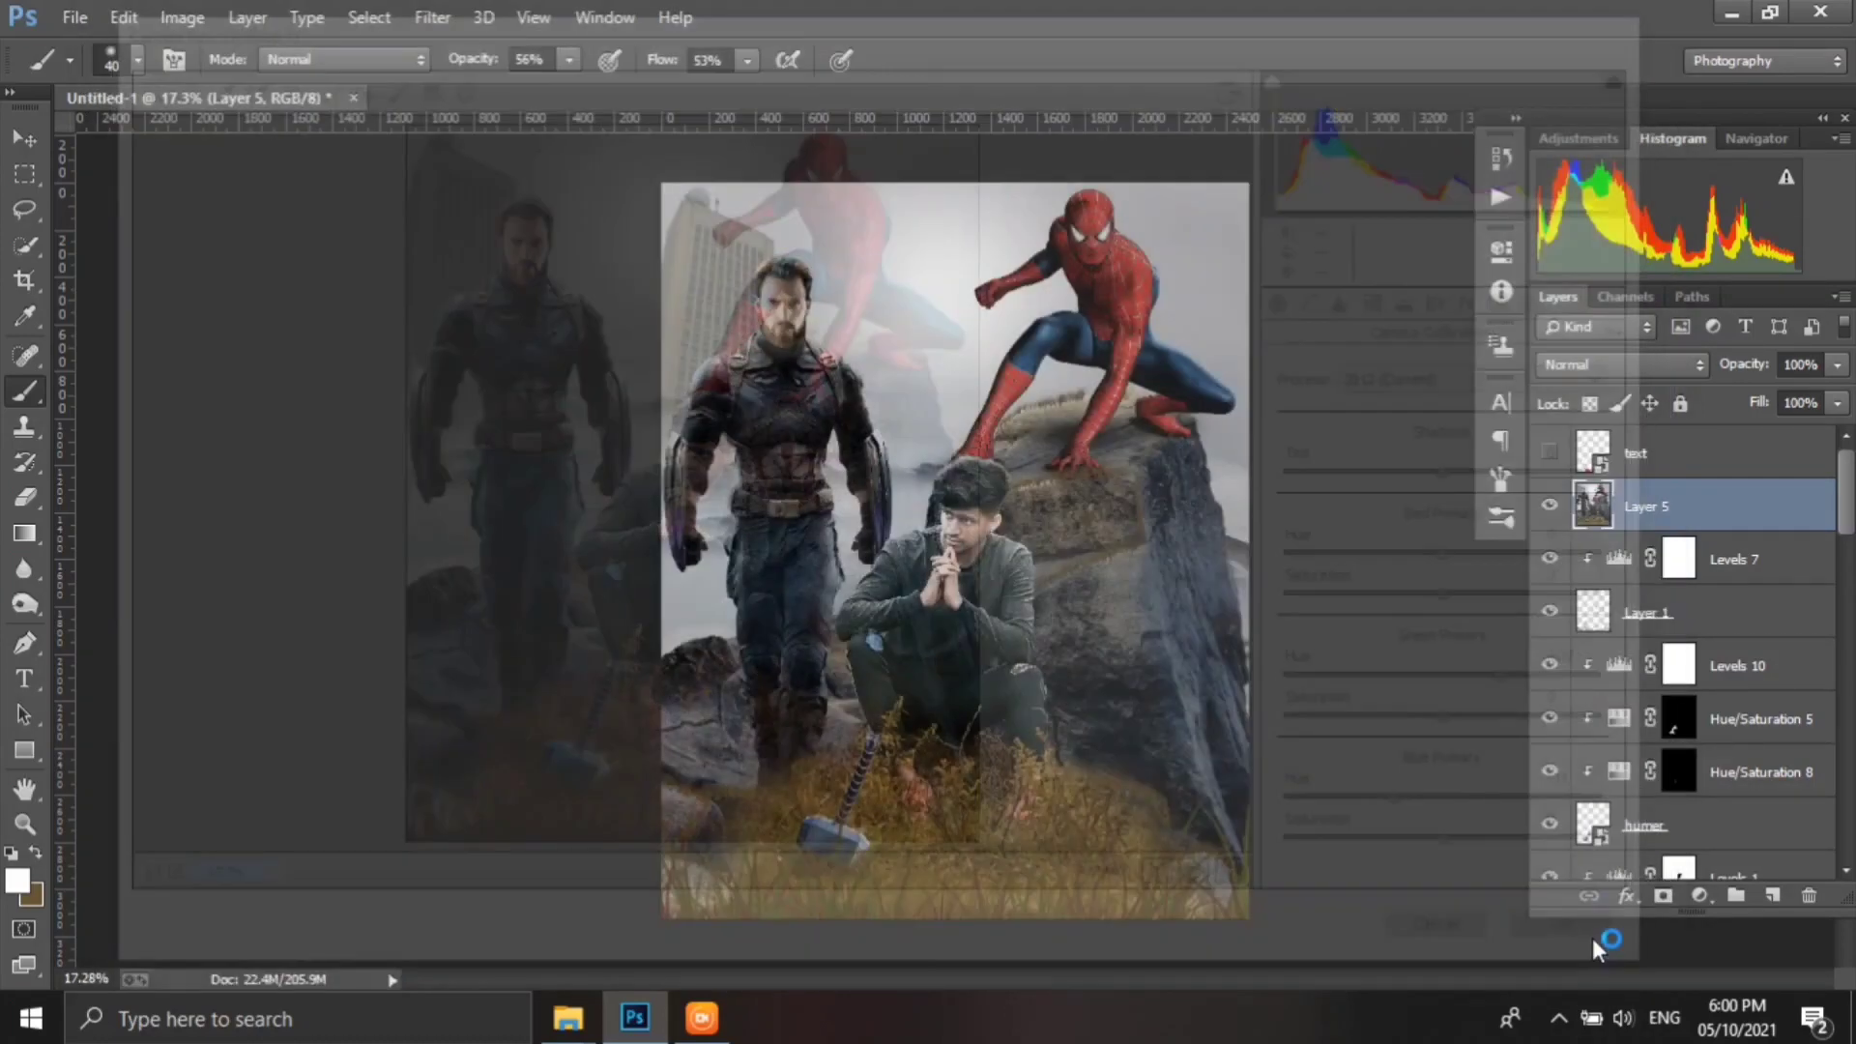